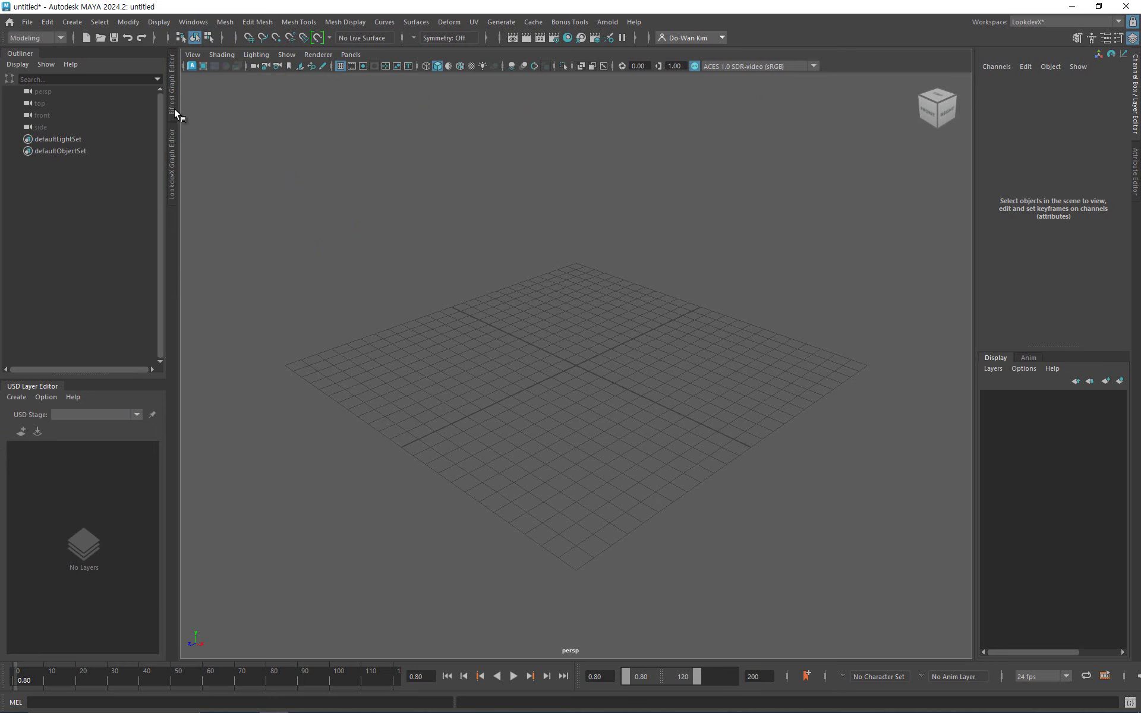
View the docked Bifrost Graph Editor and LookdevX Graph Editor at a wider size, collapse them again, and check the available editor windows.
left_click(174, 112)
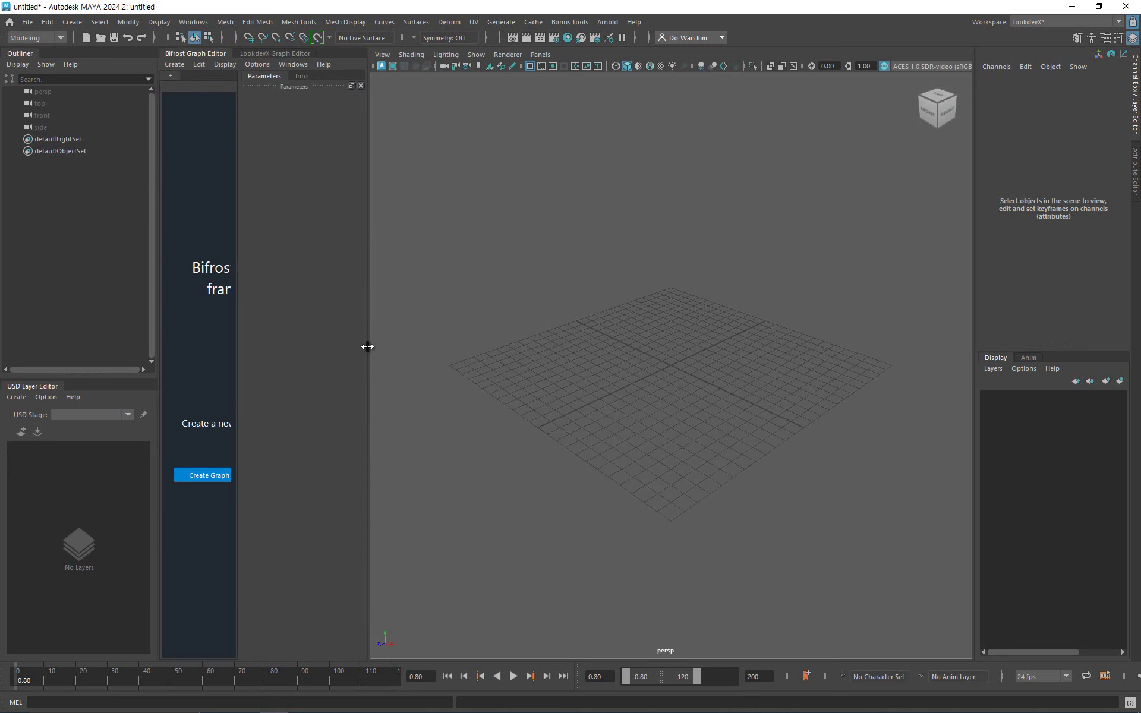
left_click_drag(368, 347, 668, 361)
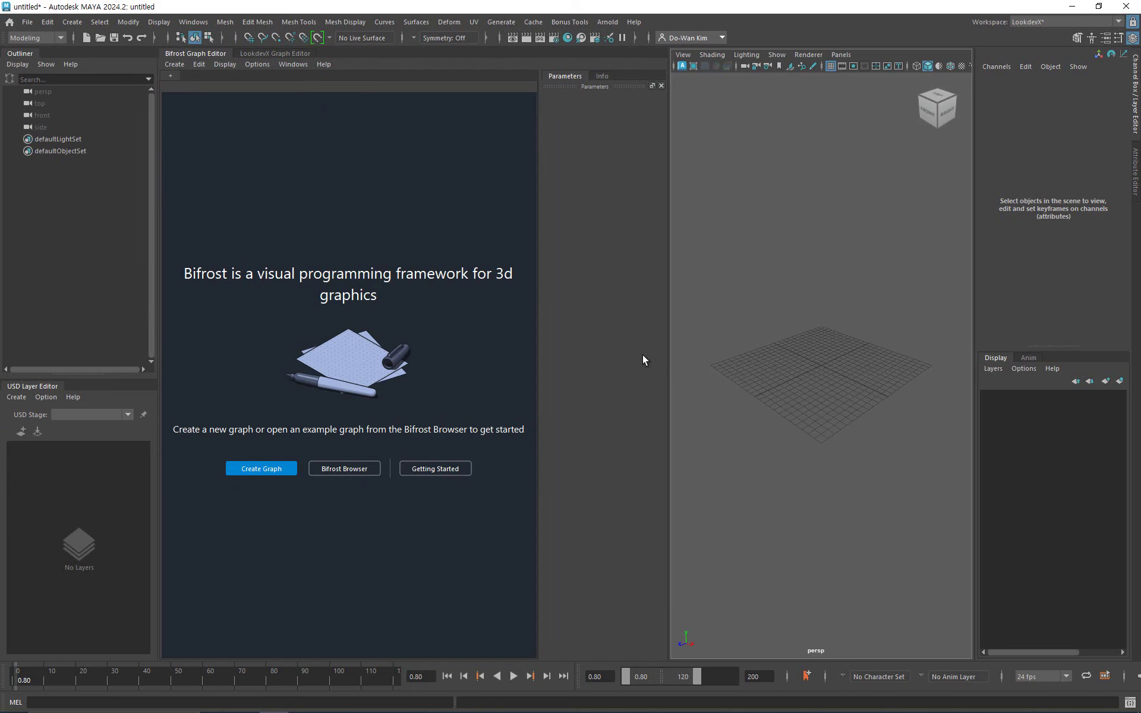
left_click(262, 55)
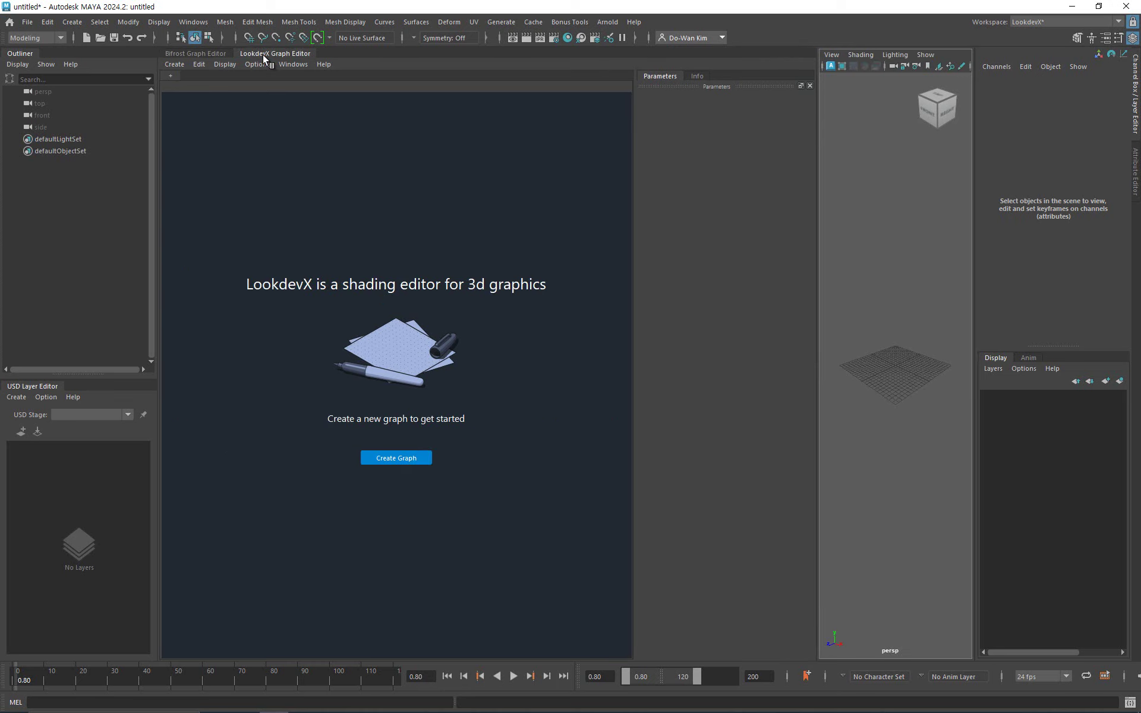
left_click(219, 54)
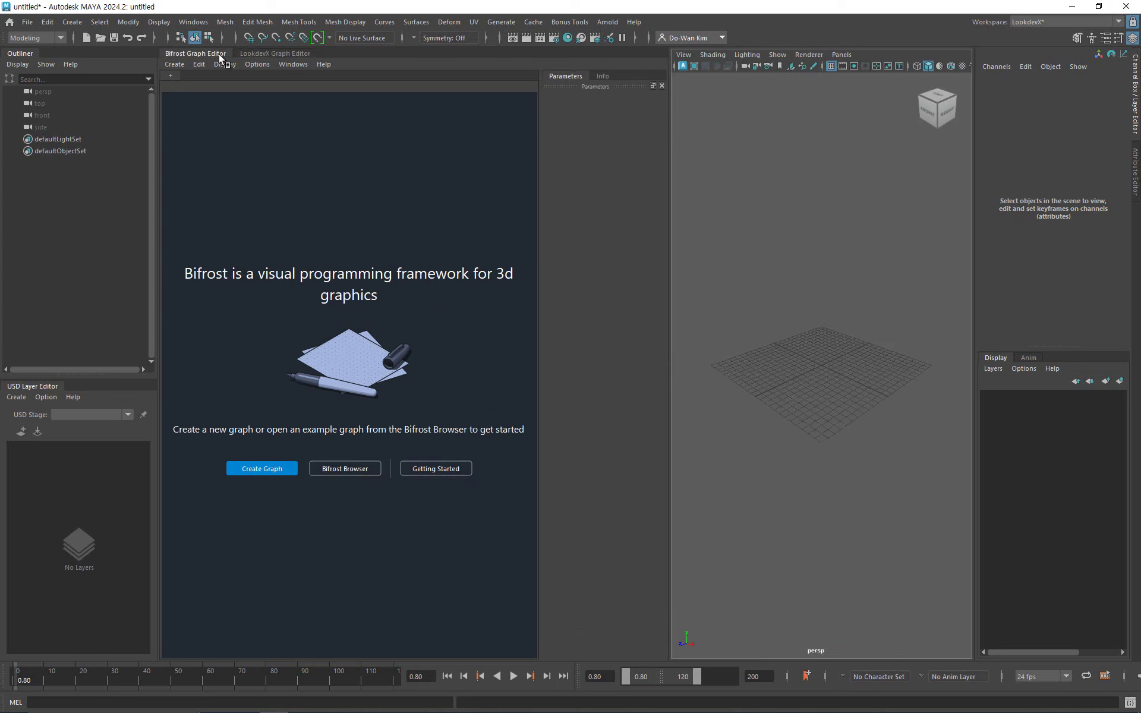
left_click(219, 54)
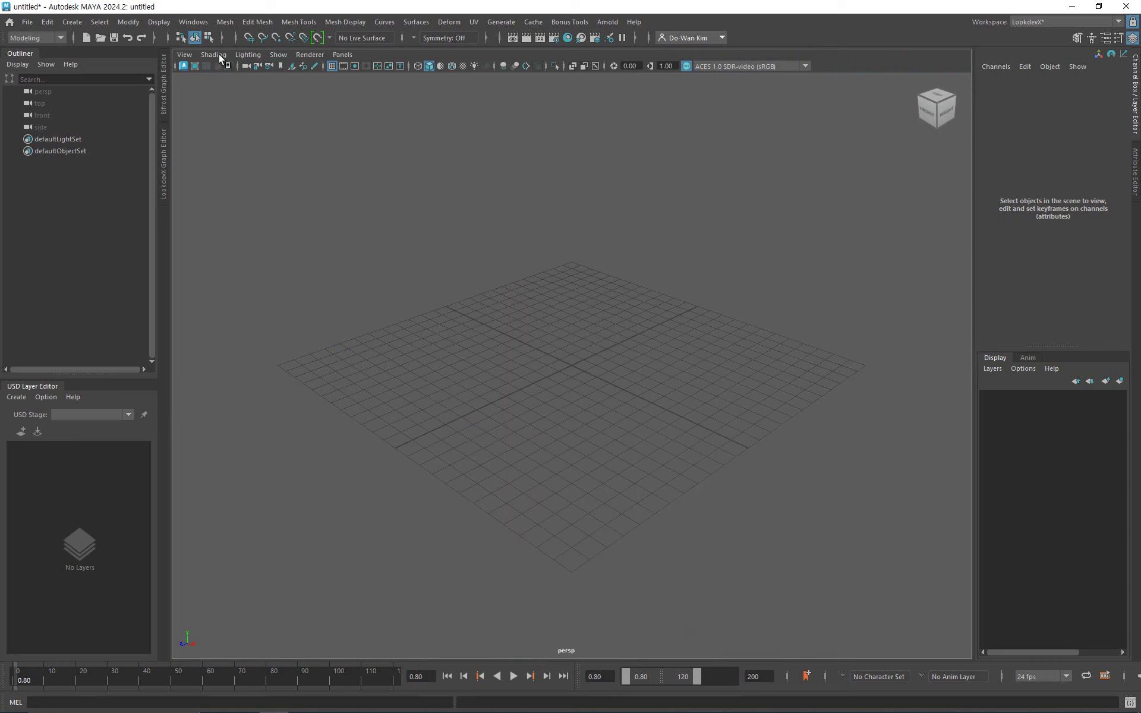
left_click(202, 24)
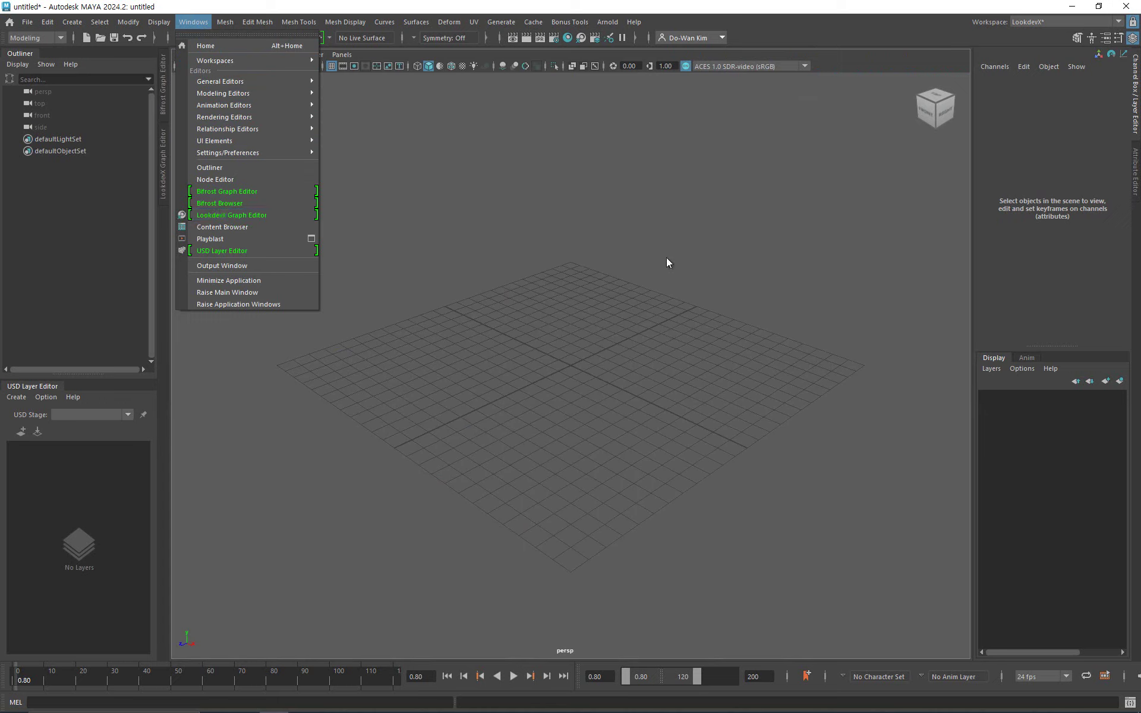
left_click(730, 261)
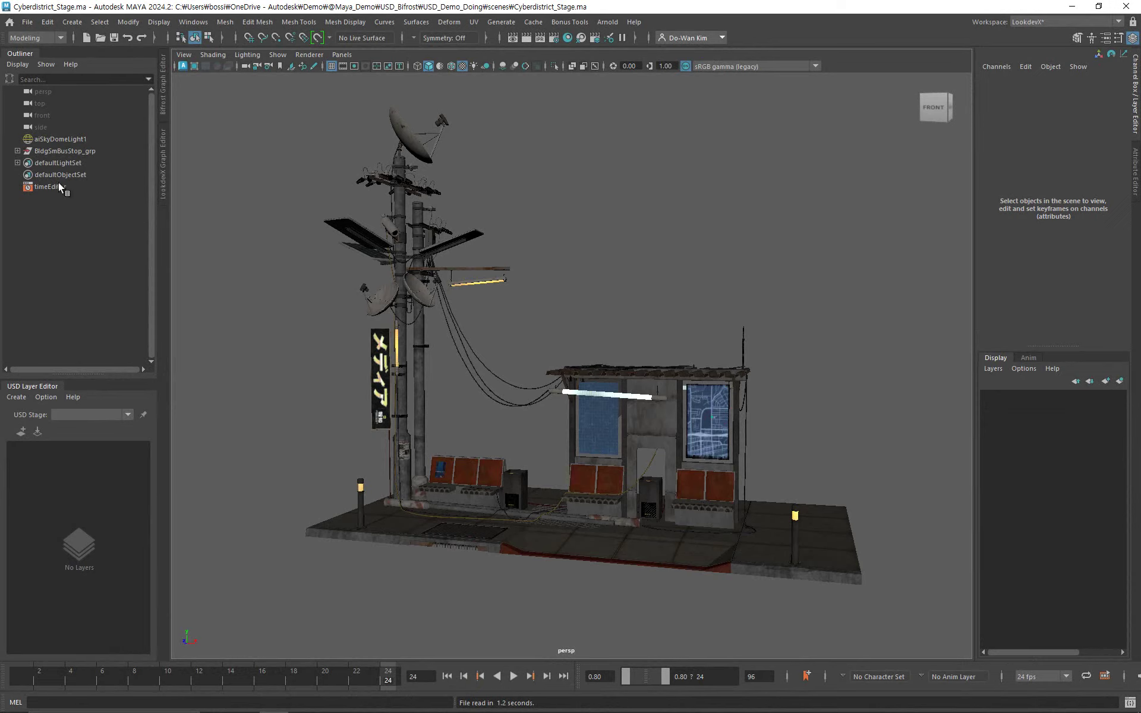
Expand BldgSmBusStop_grp in the Outliner and select the whole group.
left_click(17, 151)
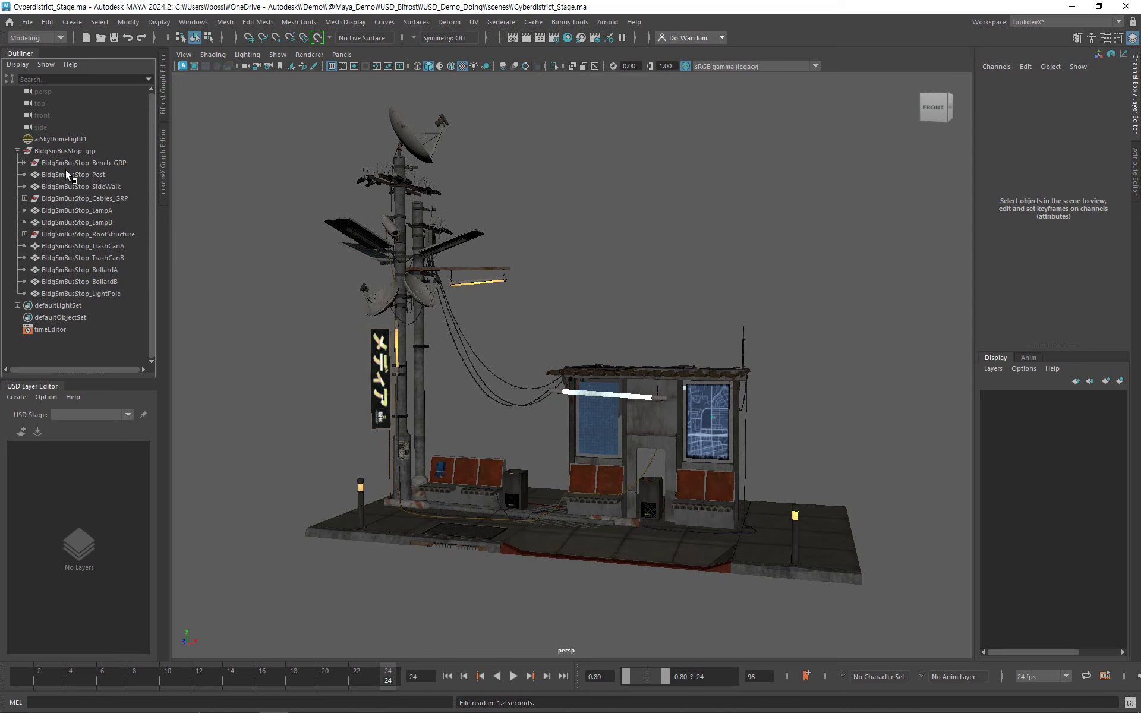
left_click(67, 162)
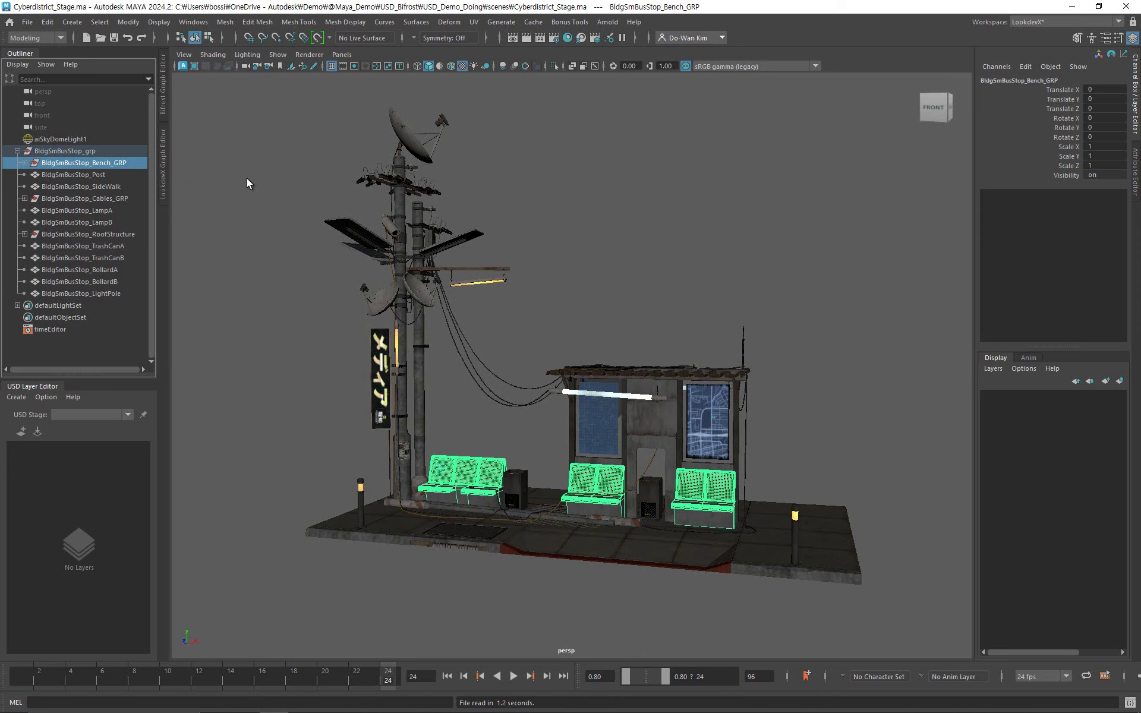
left_click(86, 151)
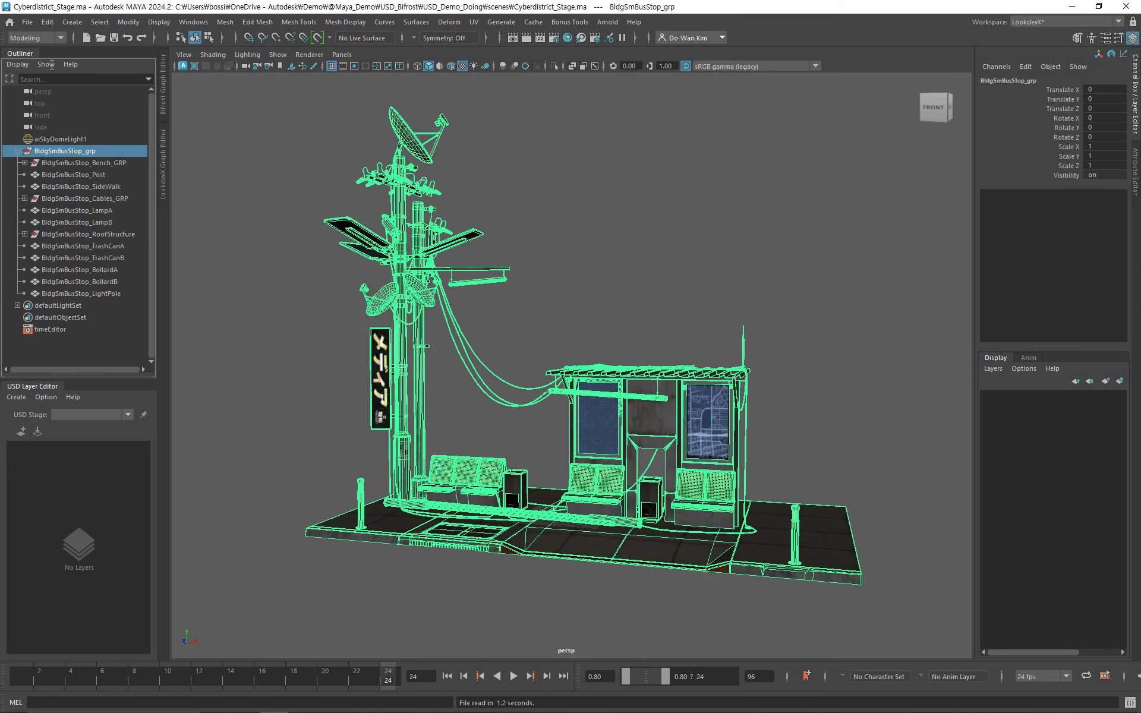
Start a USD export of the selected group, with Cyberdirstric_.usd in the project's scenes folder as the target file.
left_click(28, 22)
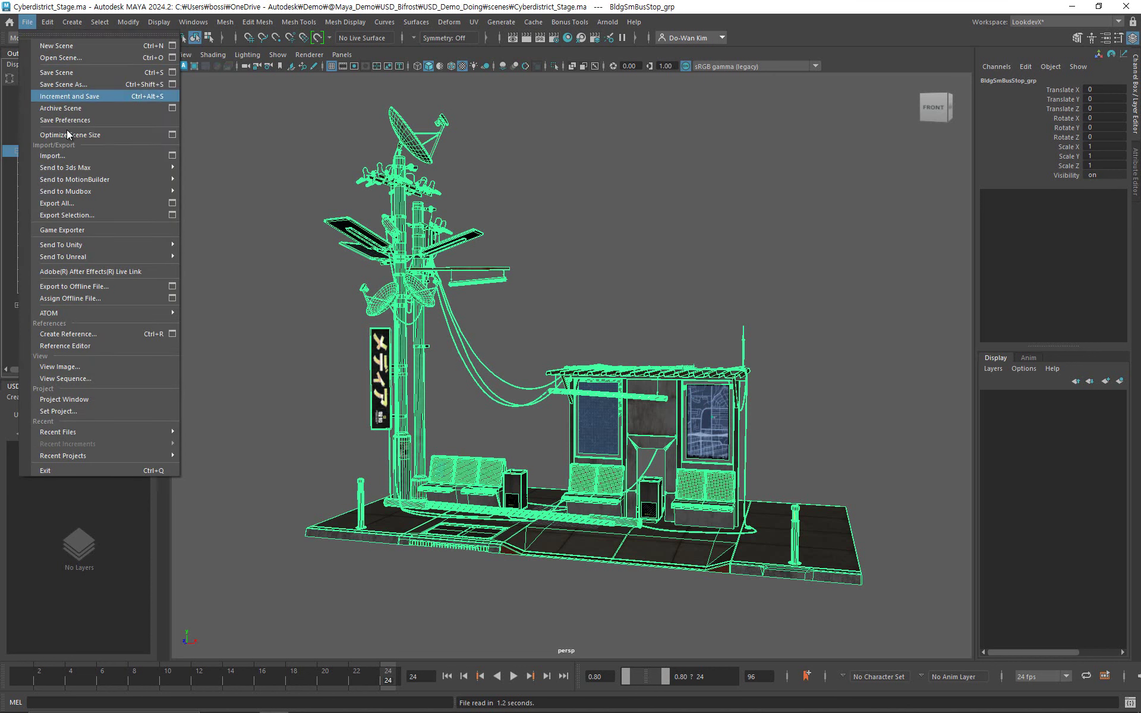
left_click(126, 213)
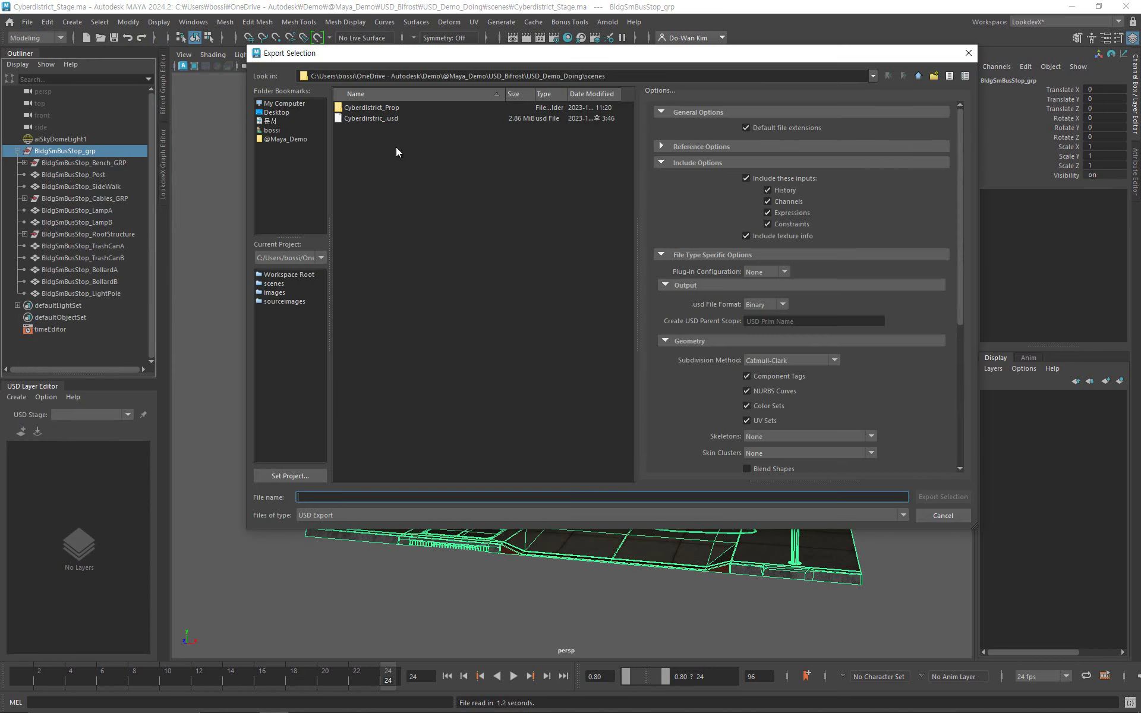
left_click(283, 283)
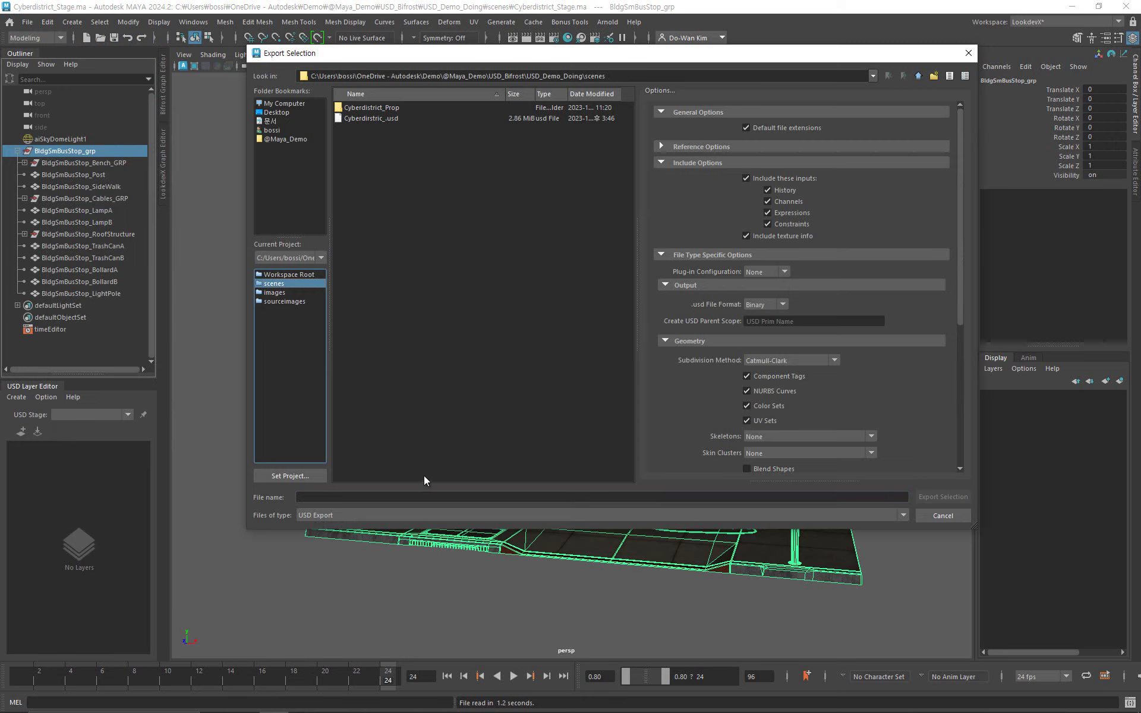
left_click(365, 120)
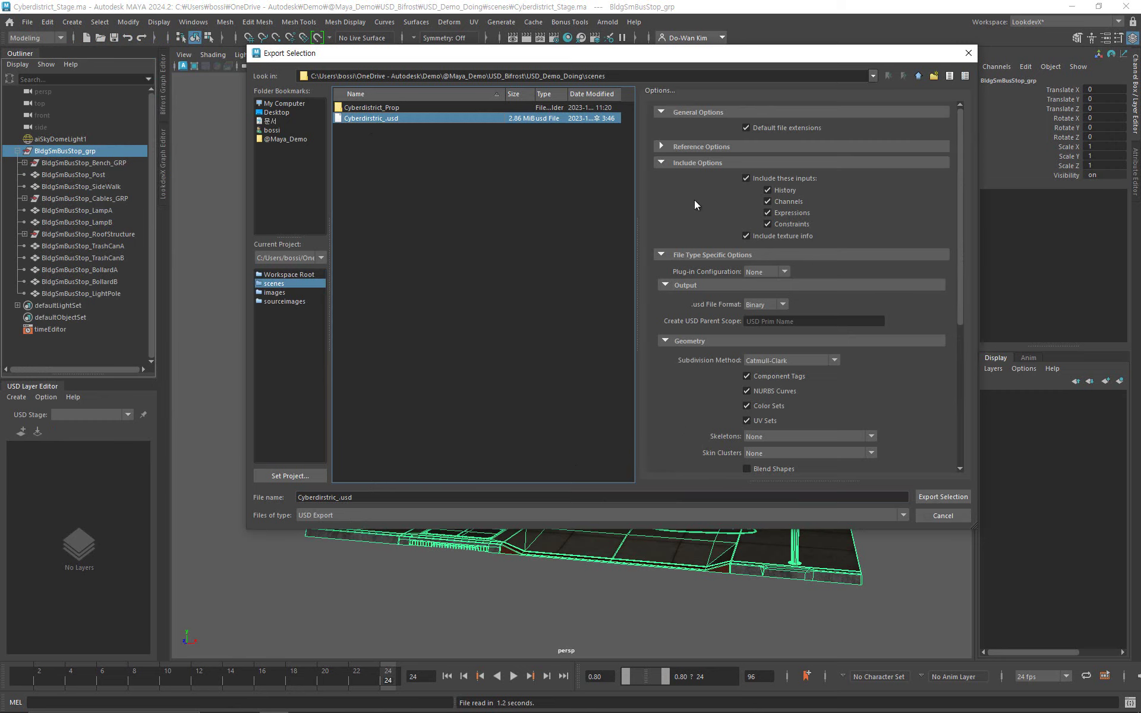
Examine the USD export options for plug-in configuration, output, geometry, materials and animation.
scroll(688, 225, "down", 5)
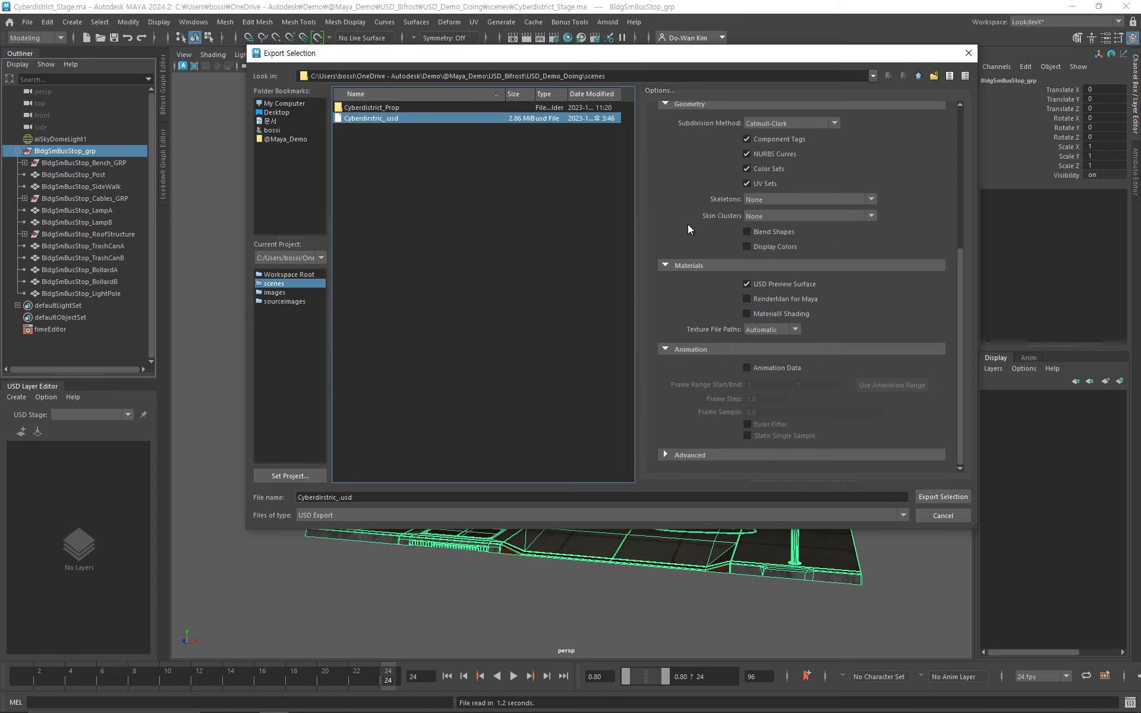
scroll(691, 248, "up", 3)
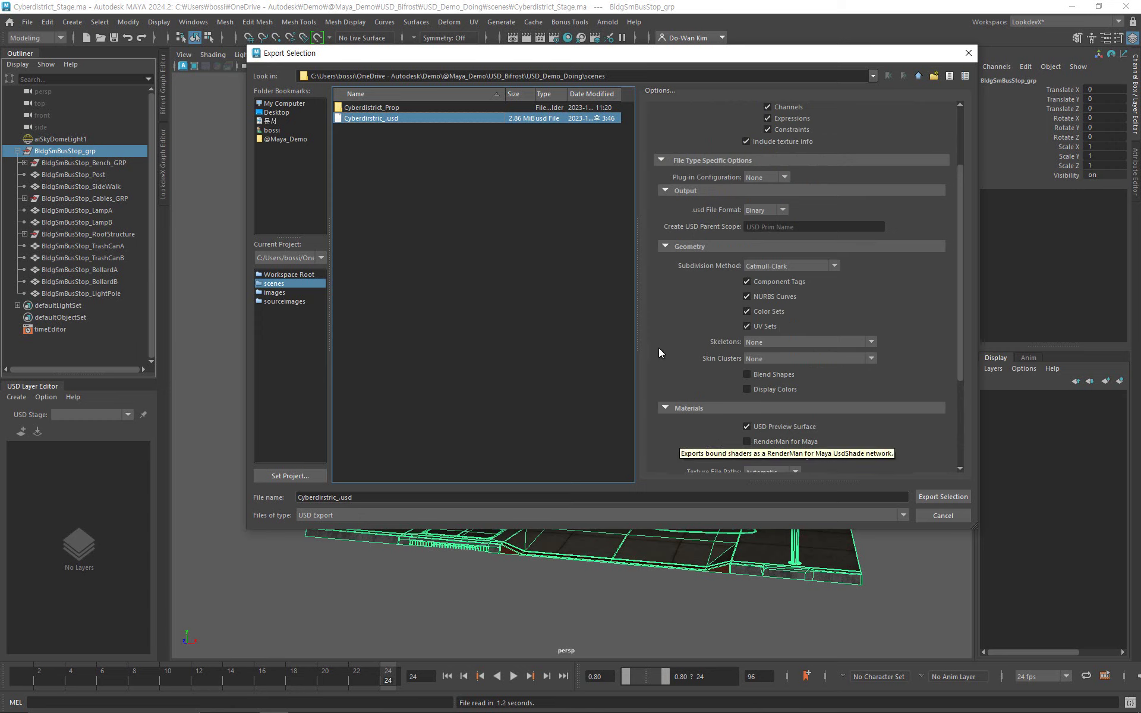
left_click(778, 177)
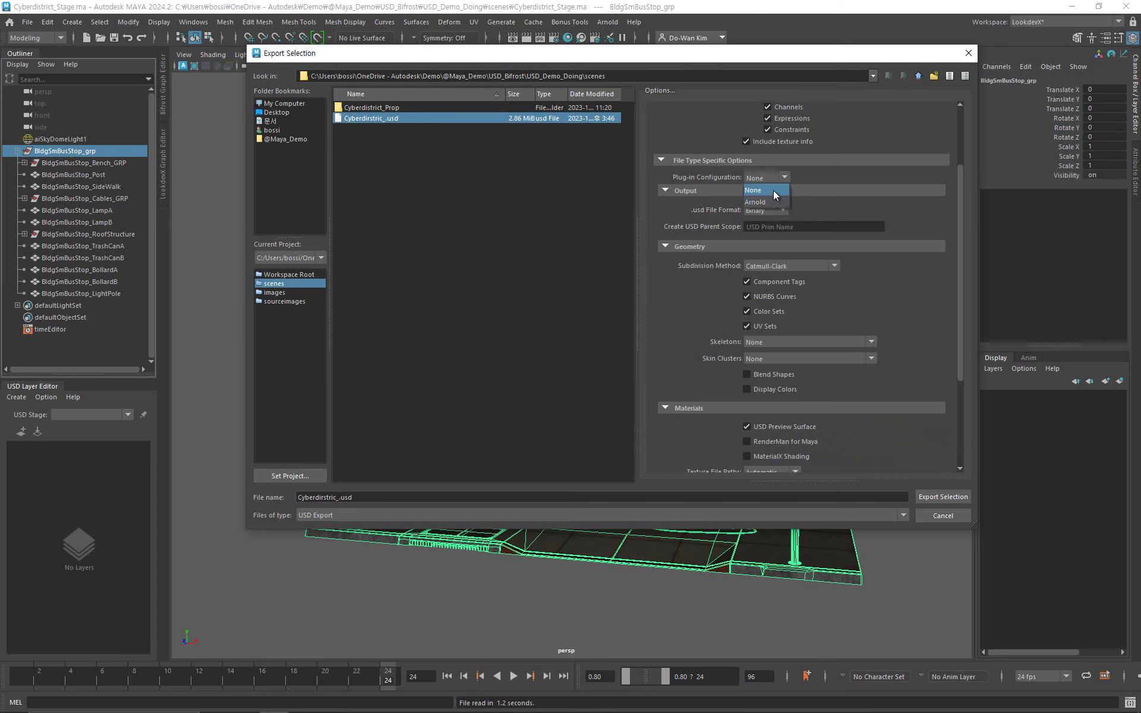
left_click(640, 222)
left_click(775, 178)
scroll(947, 294, "down", 4)
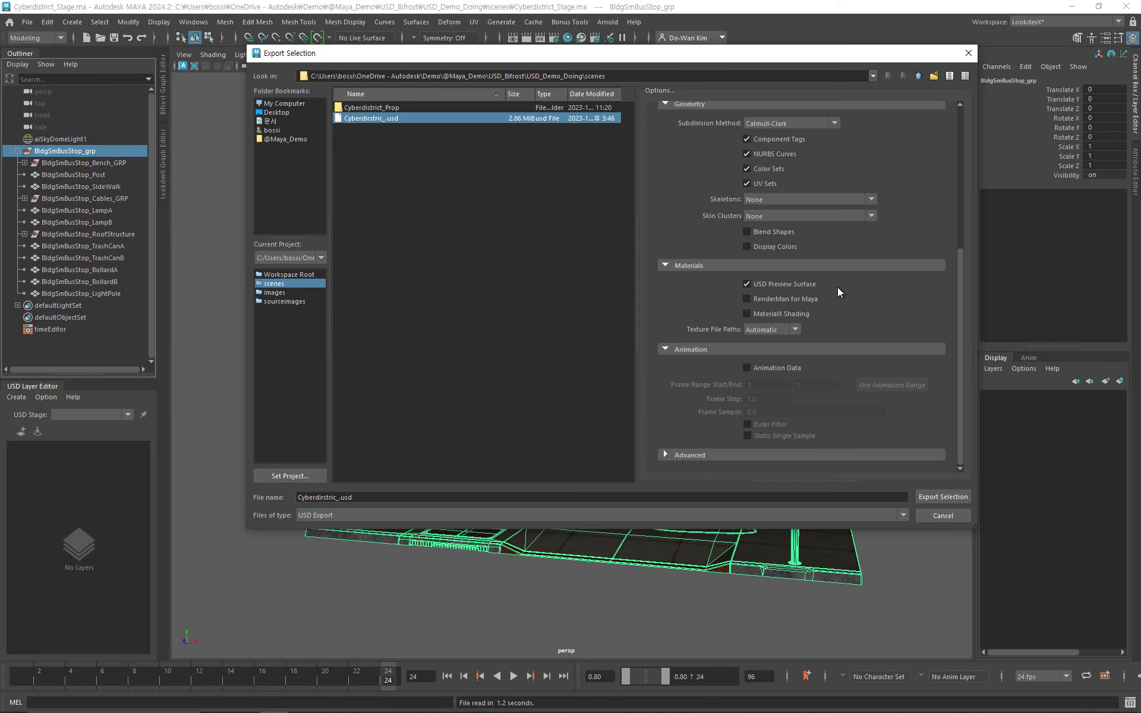
scroll(837, 287, "up", 3)
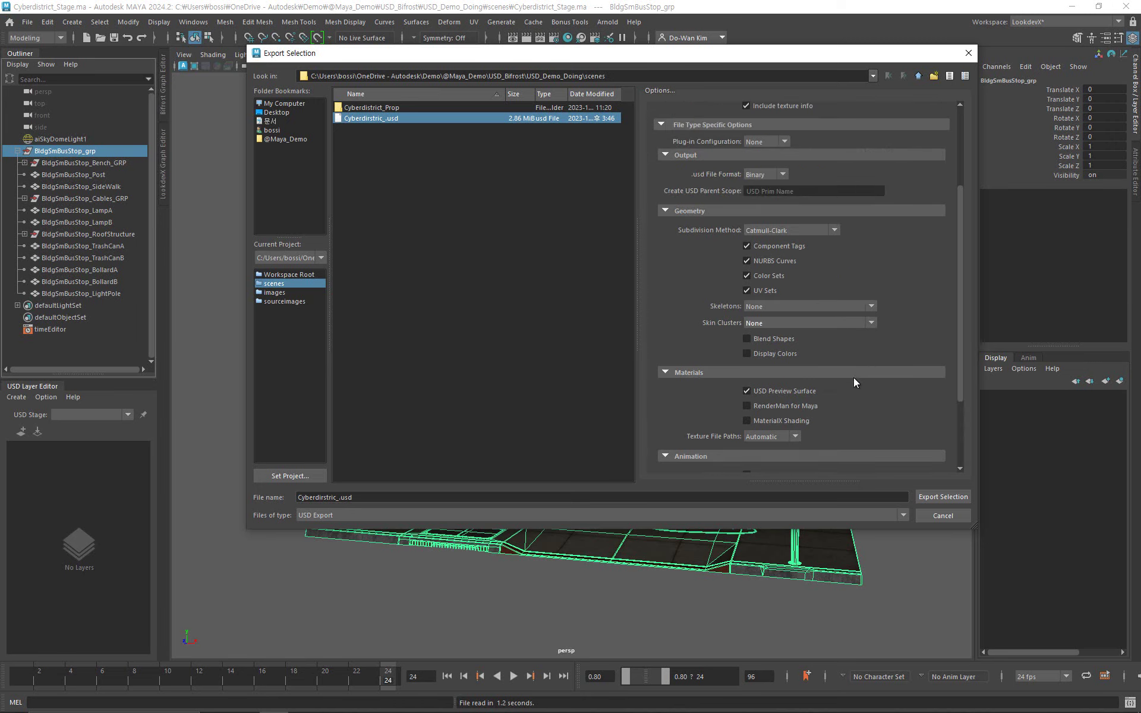
left_click(808, 393)
left_click(800, 387)
scroll(862, 386, "down", 1)
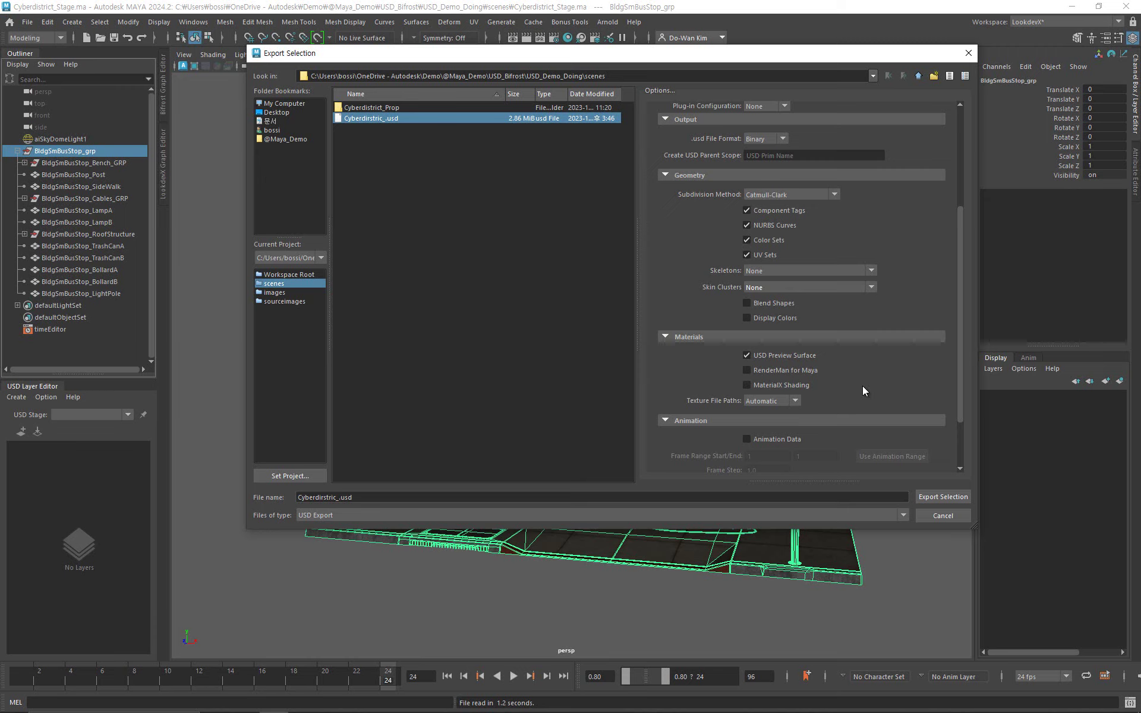
scroll(862, 390, "up", 1)
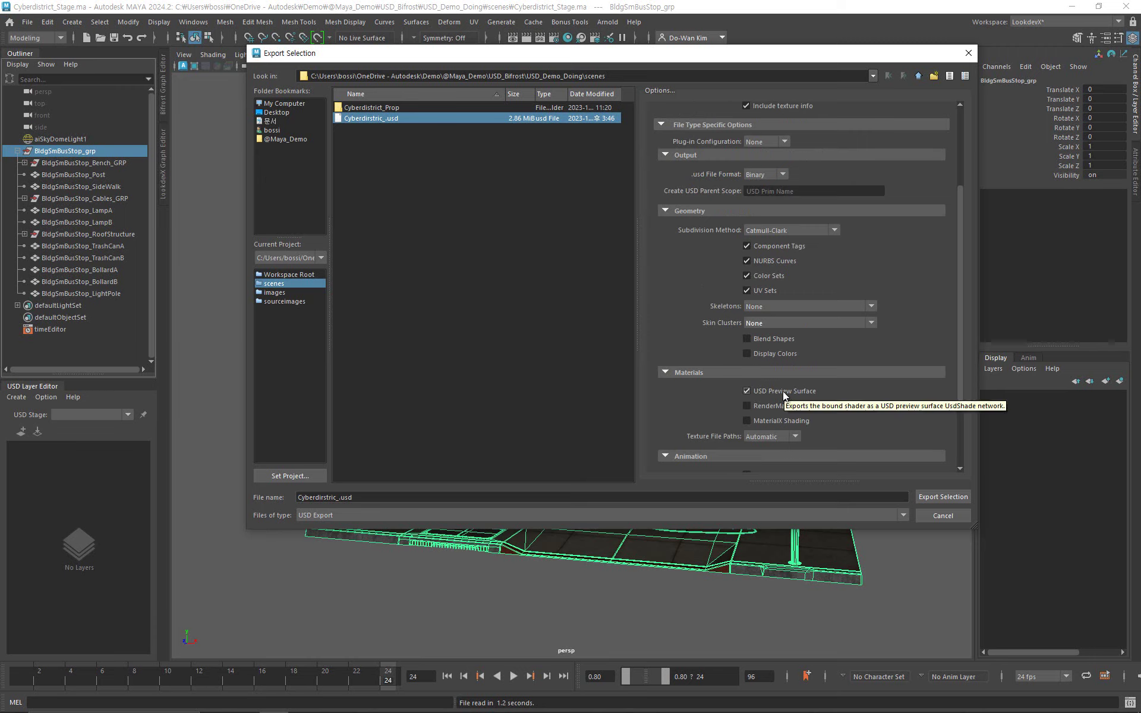
Export the selected bus stop group to Cyberdirstric_.usd, overwriting the existing file.
left_click(929, 501)
left_click(591, 312)
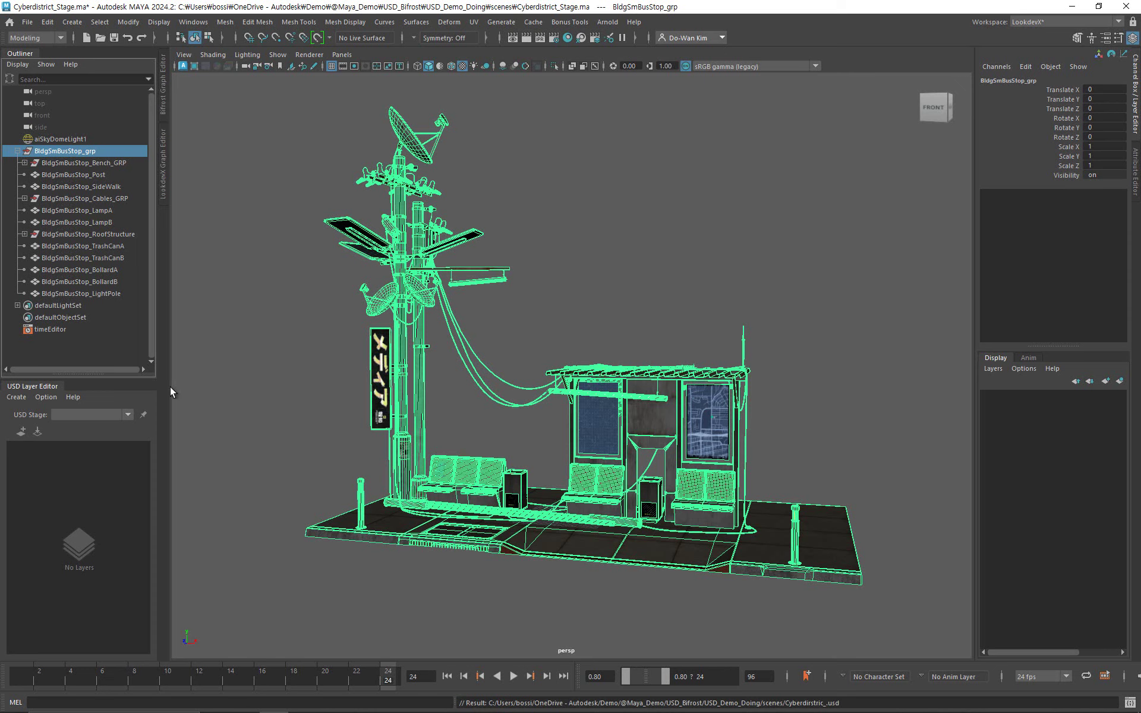
left_click(17, 397)
left_click(32, 413)
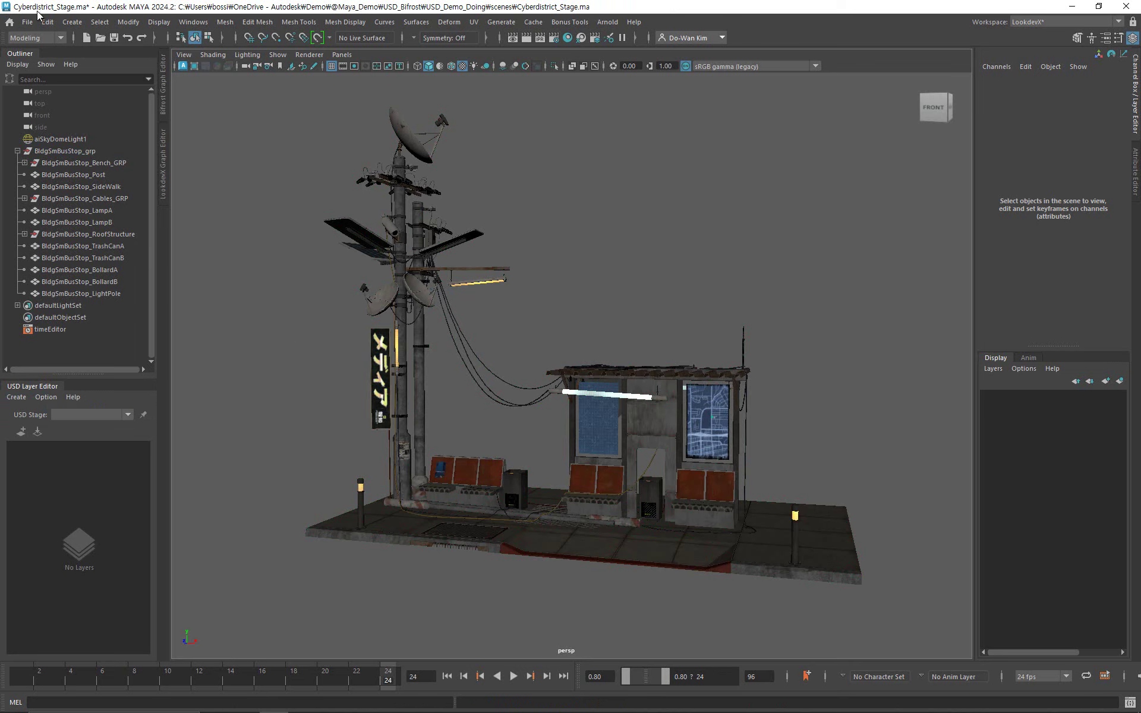
left_click(27, 23)
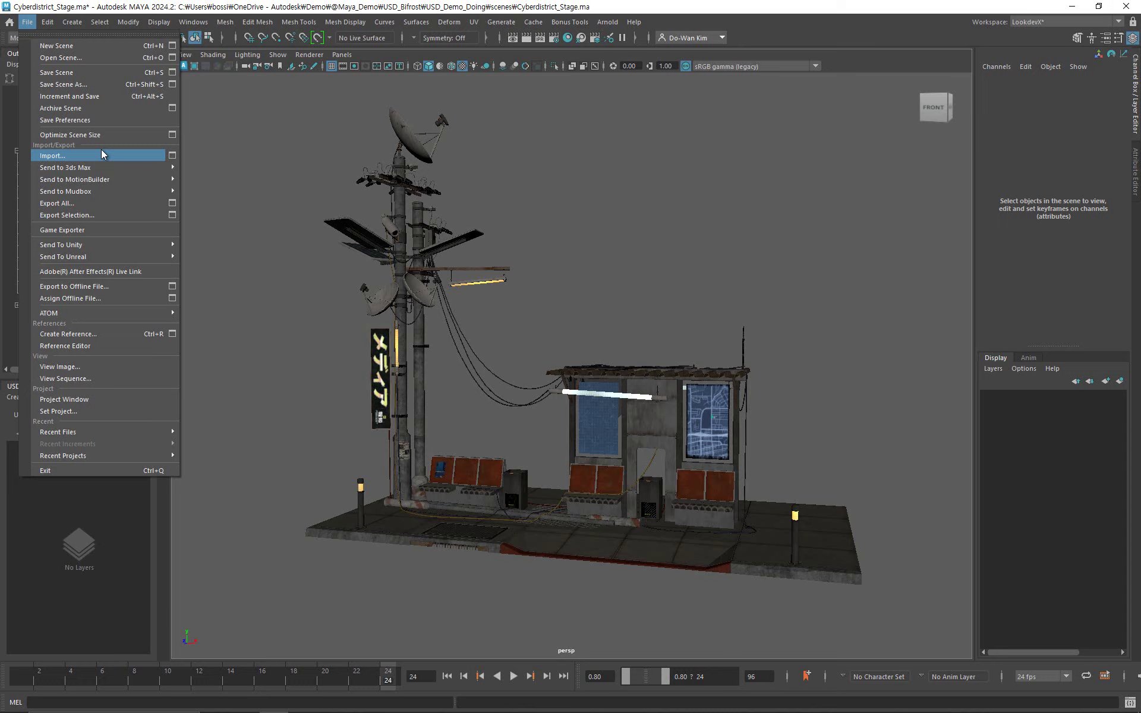
mouse_move(84, 22)
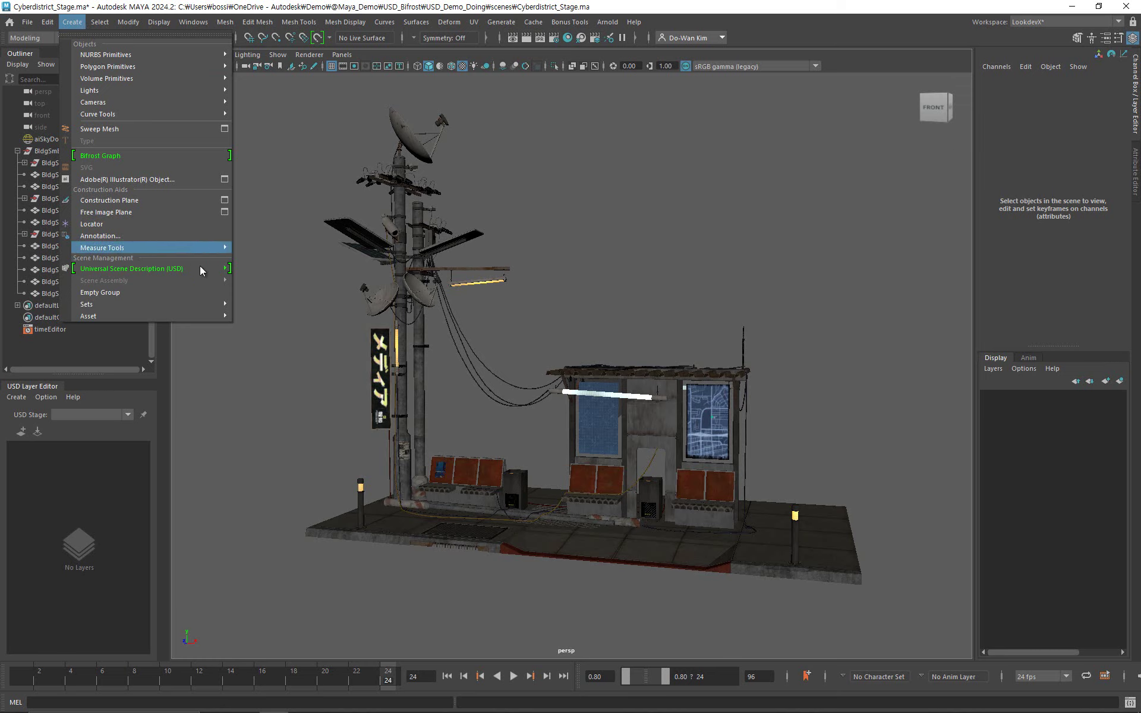
mouse_move(202, 270)
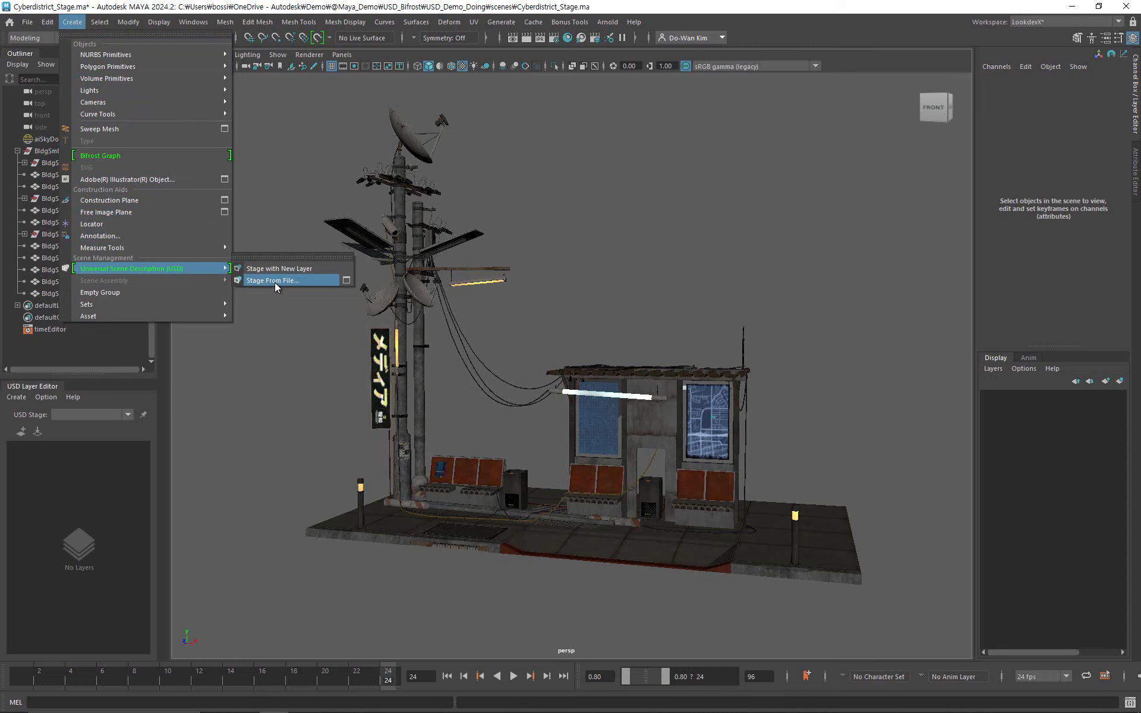
left_click(236, 463)
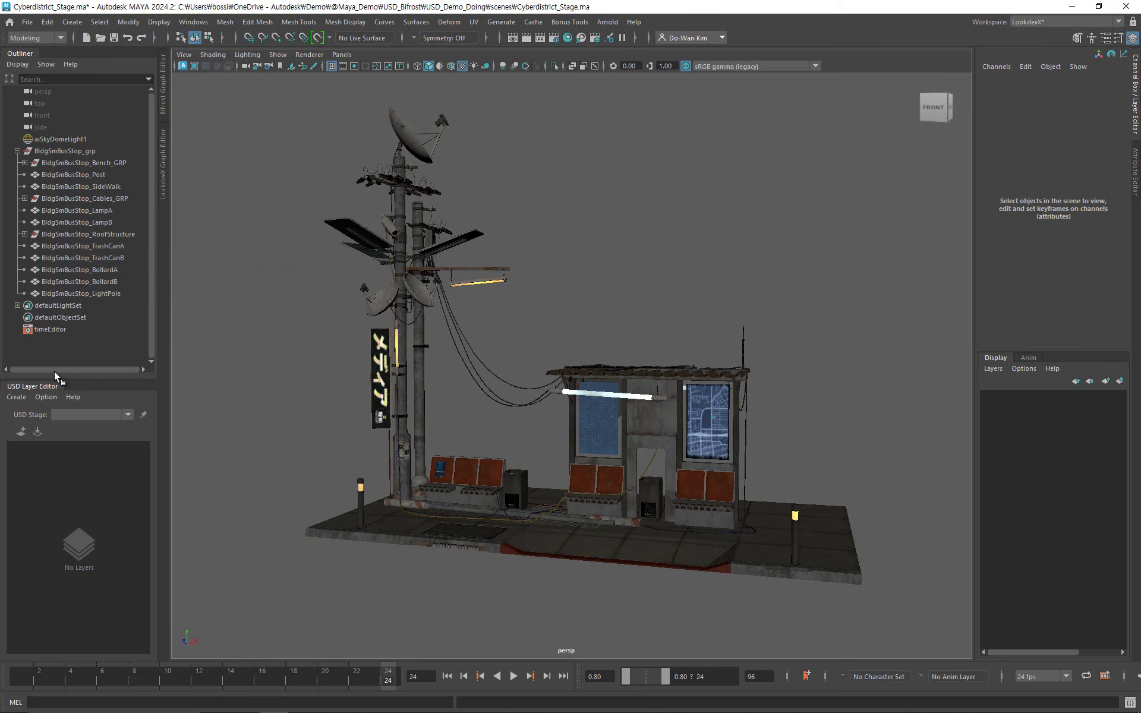
Create a USD stage from the file Cyberdirstric_.usd in the project's scenes folder.
left_click(16, 398)
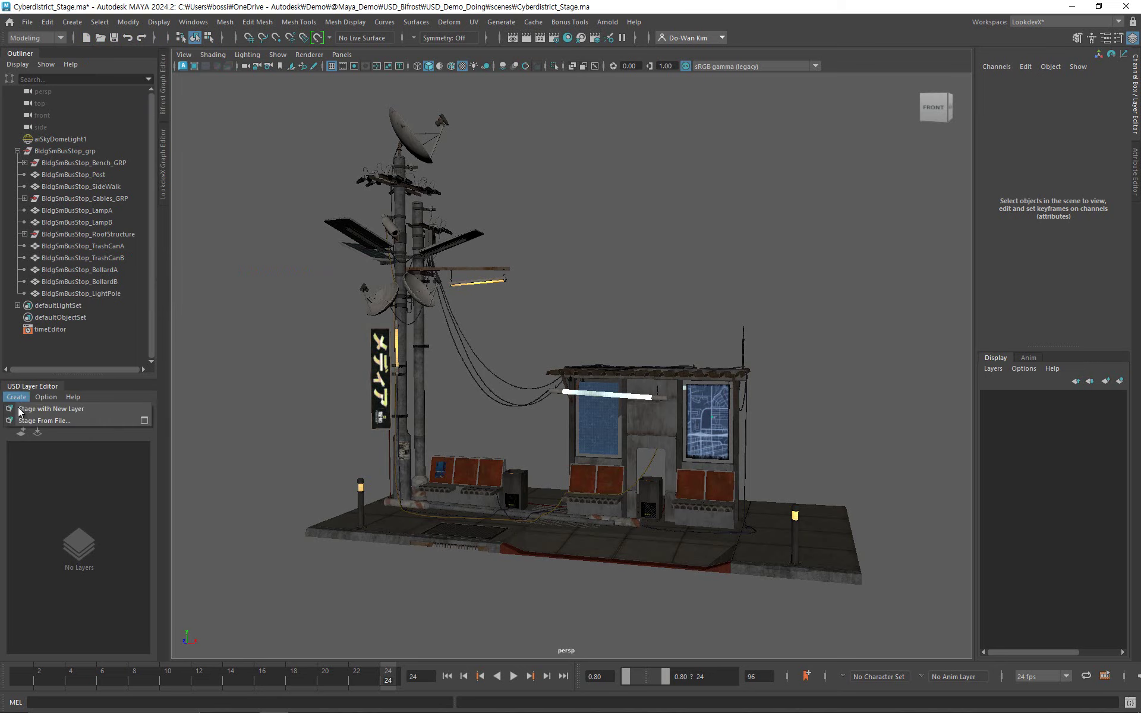
left_click(23, 426)
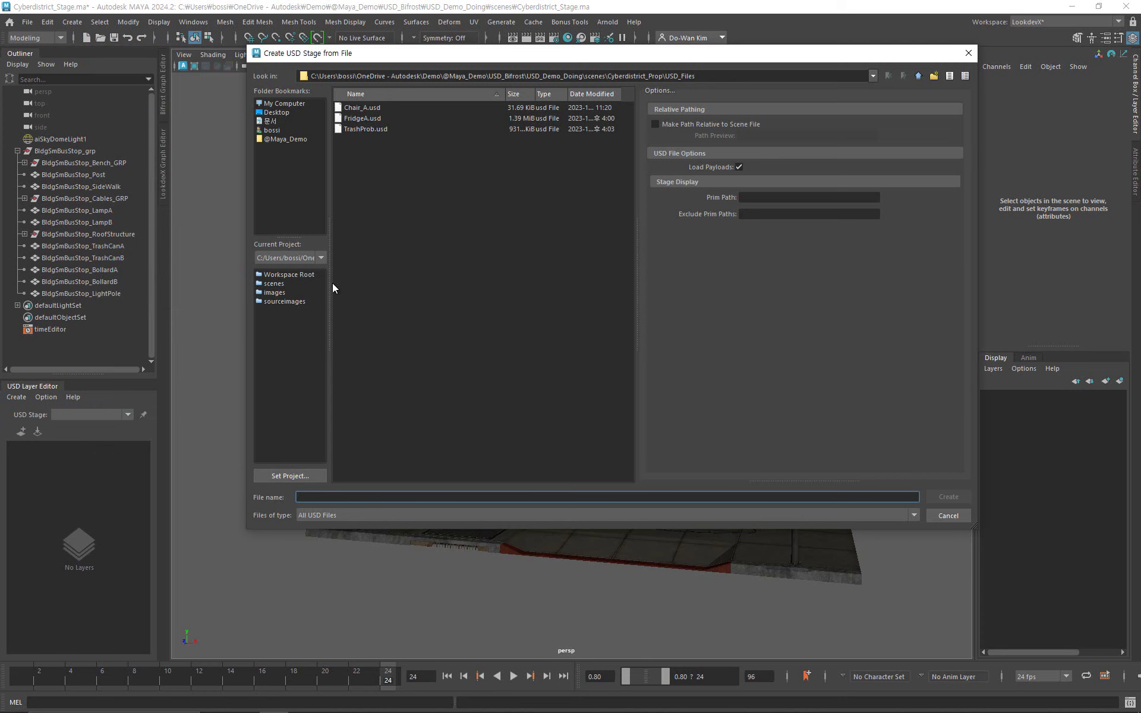
left_click(274, 284)
left_click(354, 117)
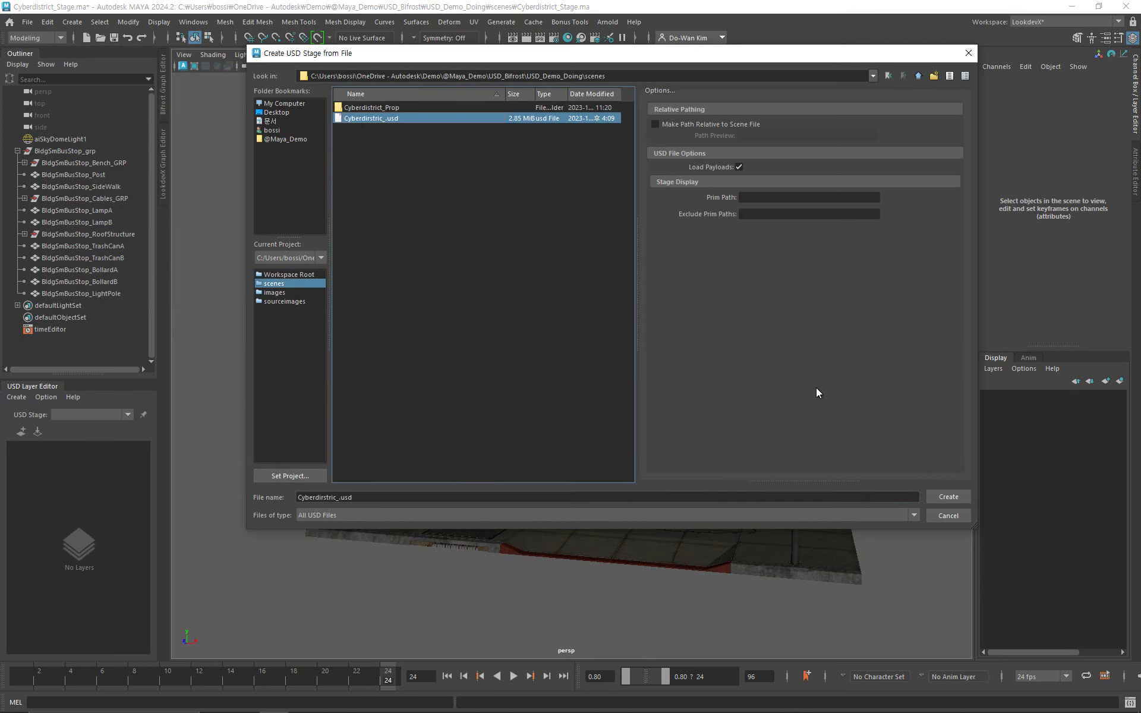
left_click(932, 492)
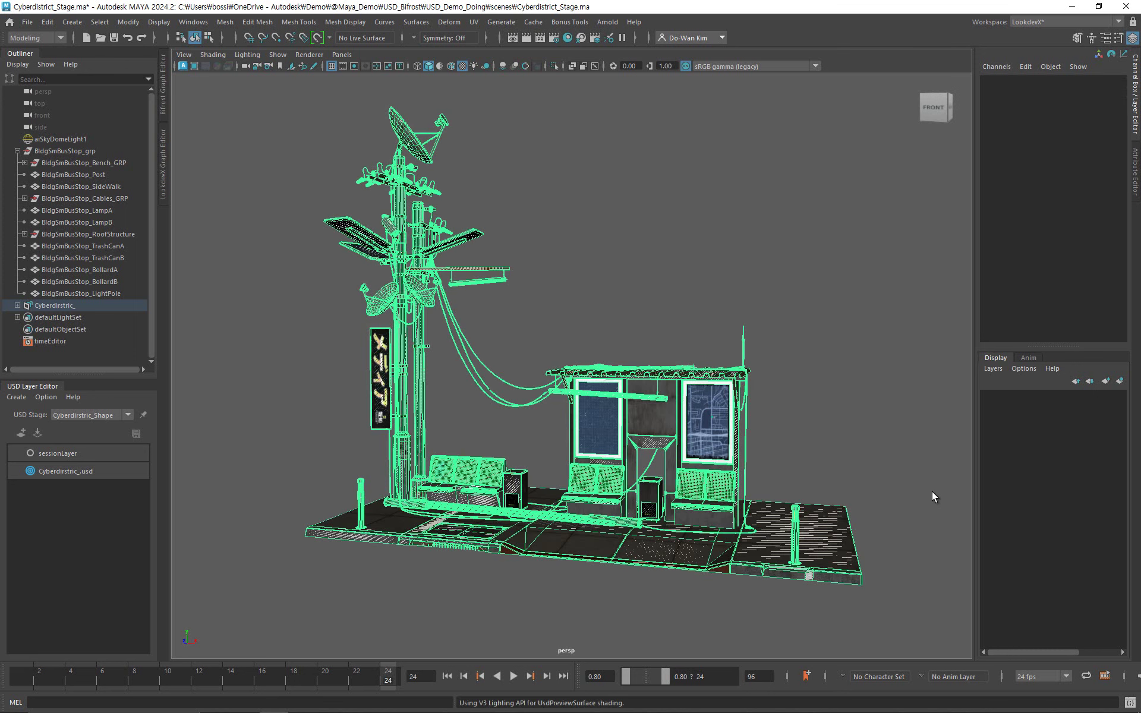
Expand the Cyberdirstric_ stage in the Outliner down to the prims under its BldgSmBusStop_grp and look through them.
left_click(17, 305)
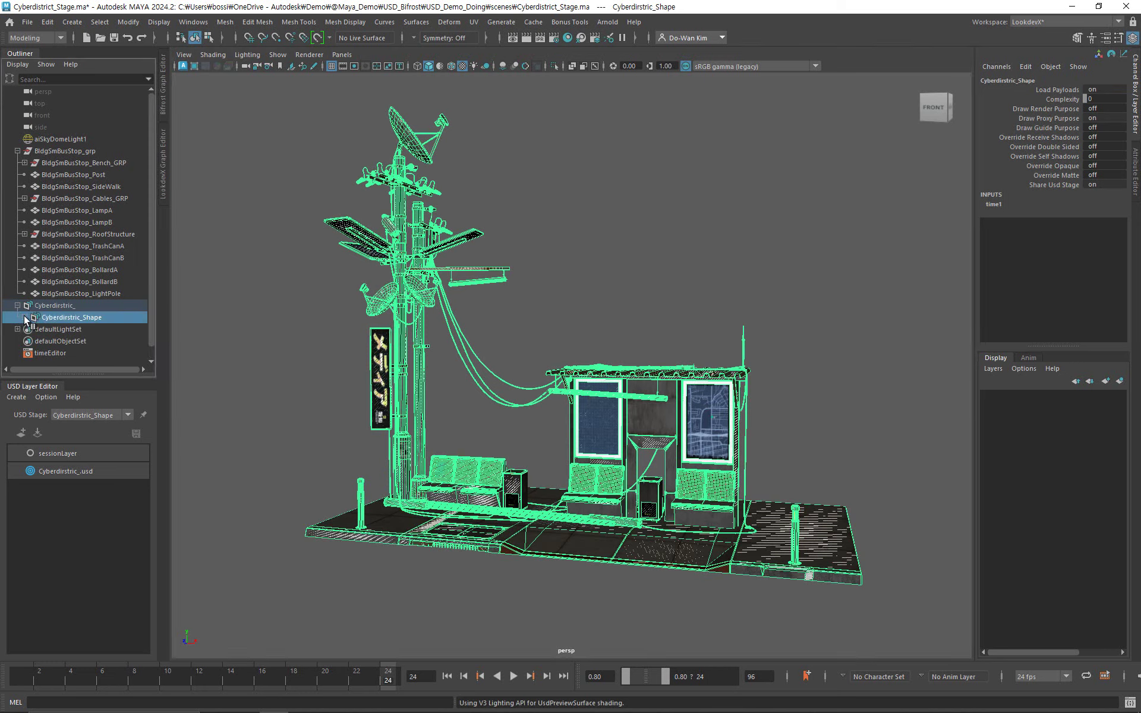
left_click(24, 318)
left_click(31, 329)
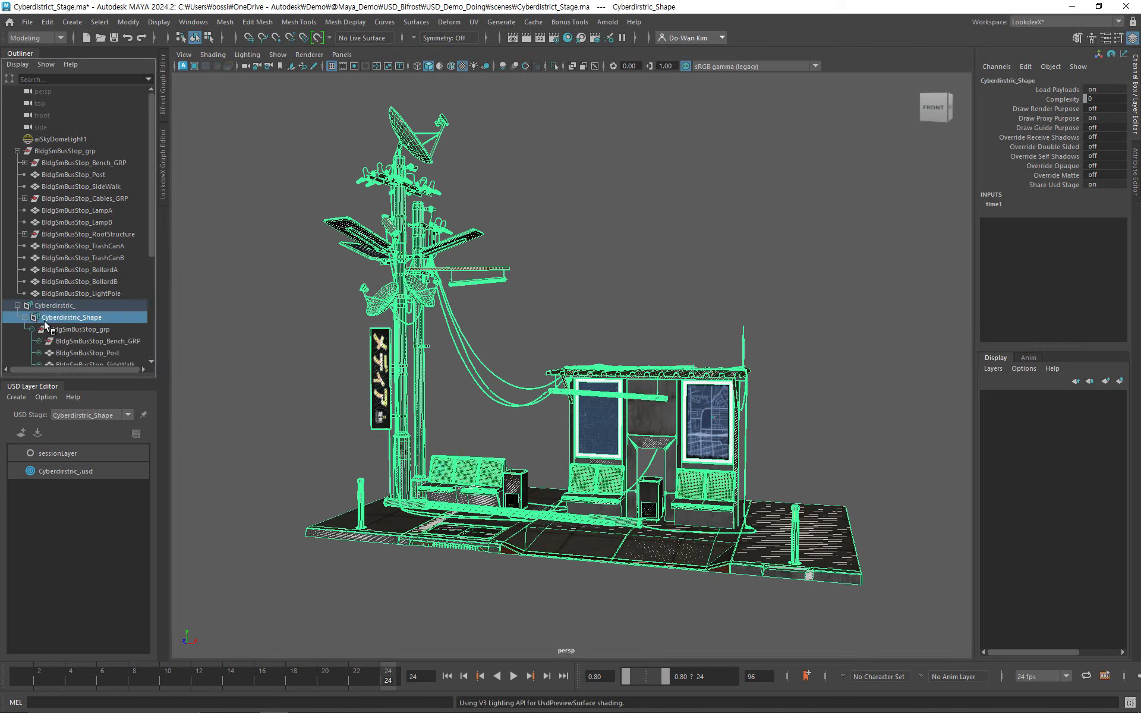
scroll(95, 309, "down", 3)
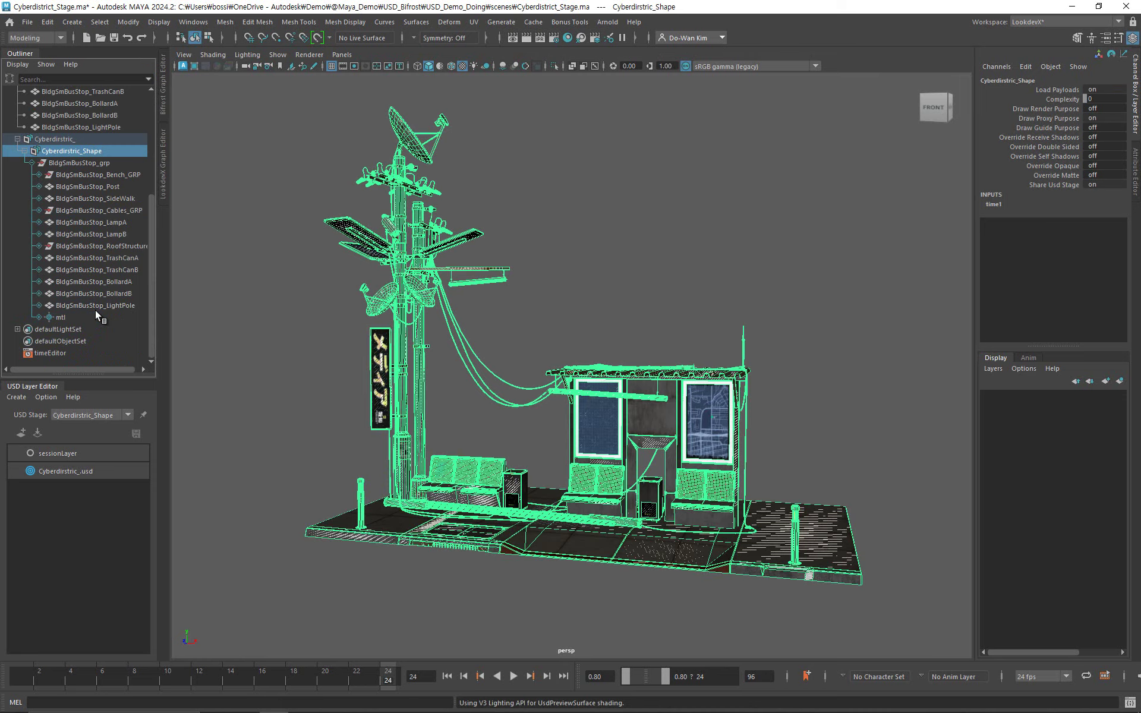
left_click(18, 64)
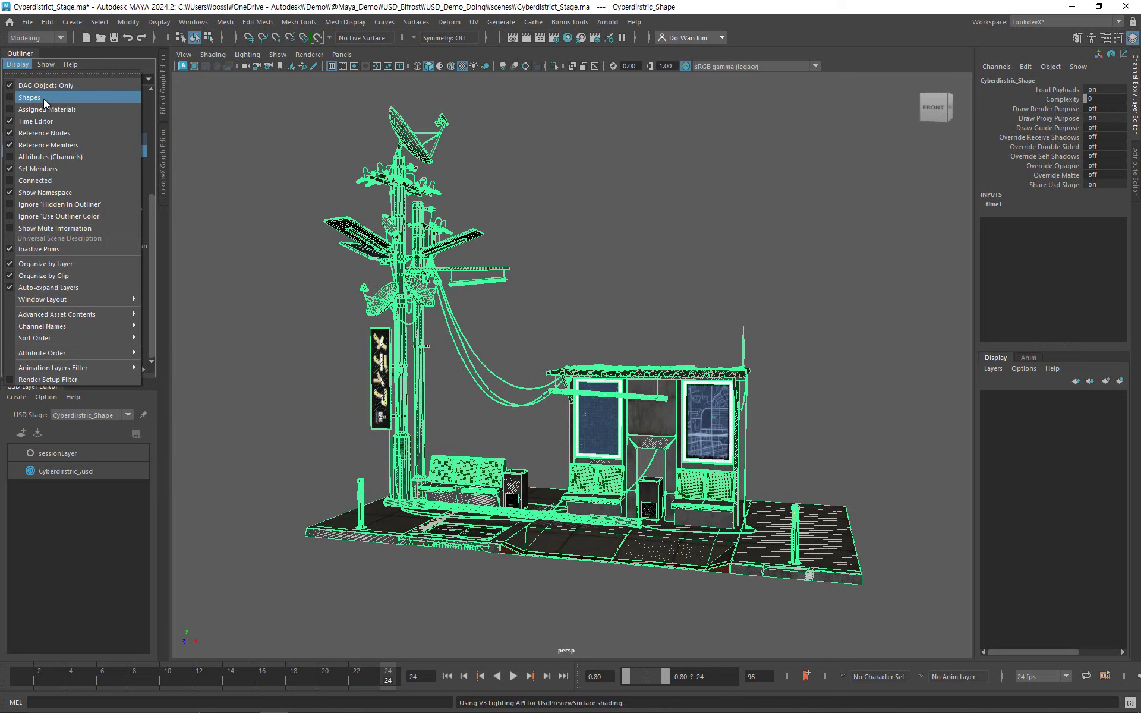
left_click(122, 98)
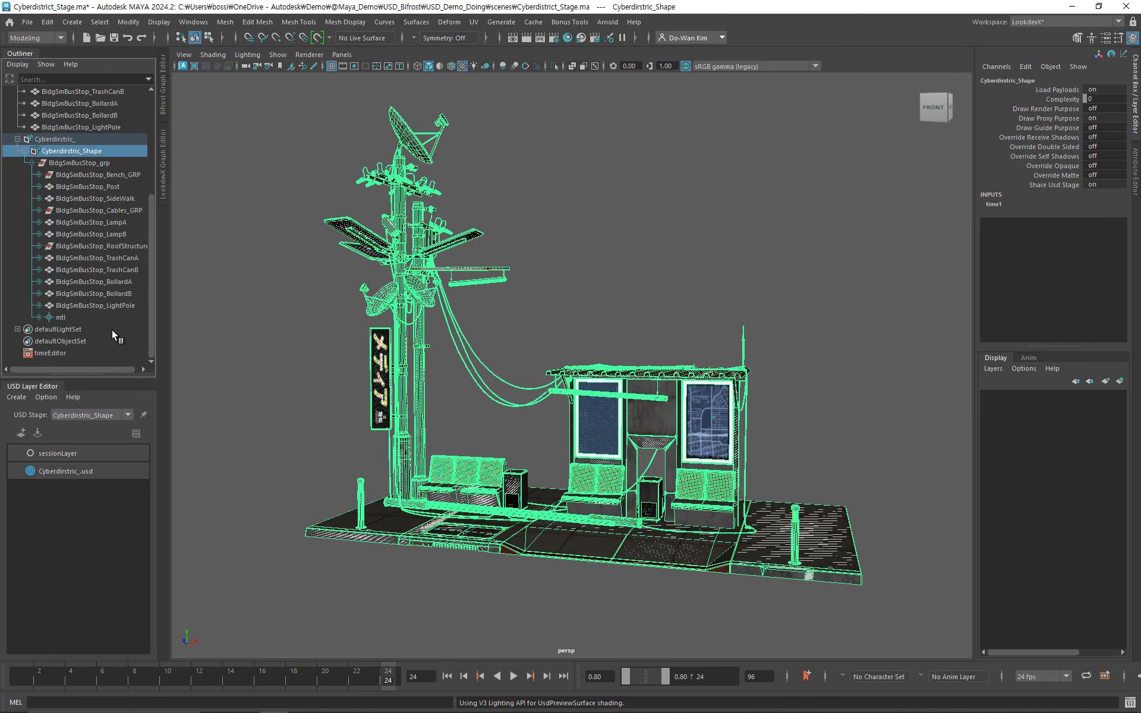
Move the Cyberdirstric_ USD stage along X to the left side of the original bus stop to compare the two.
key("w")
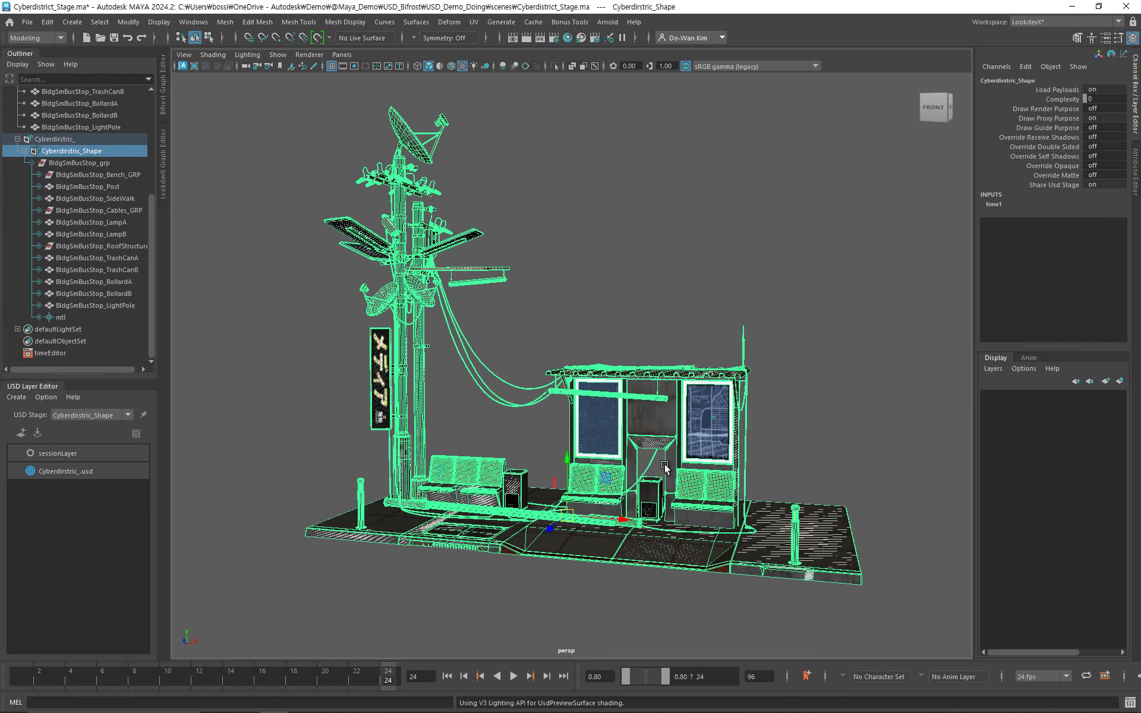
left_click_drag(617, 521, 338, 491)
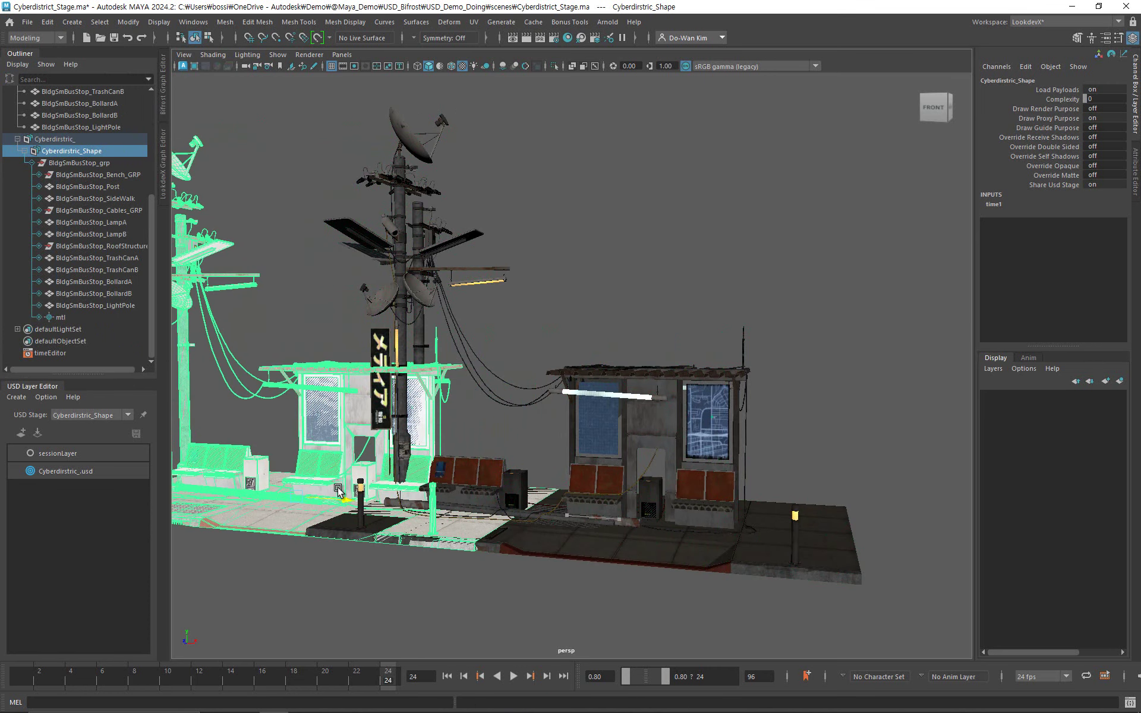
left_click(594, 319)
key("f")
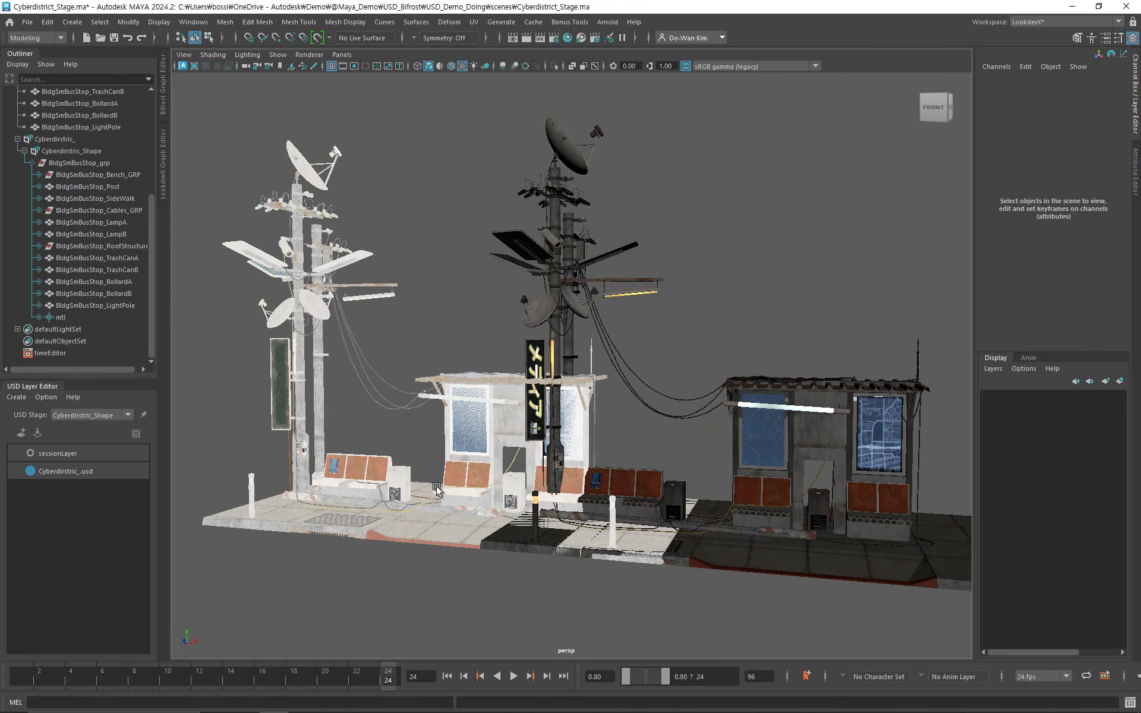
left_click_drag(458, 486, 455, 524, "alt")
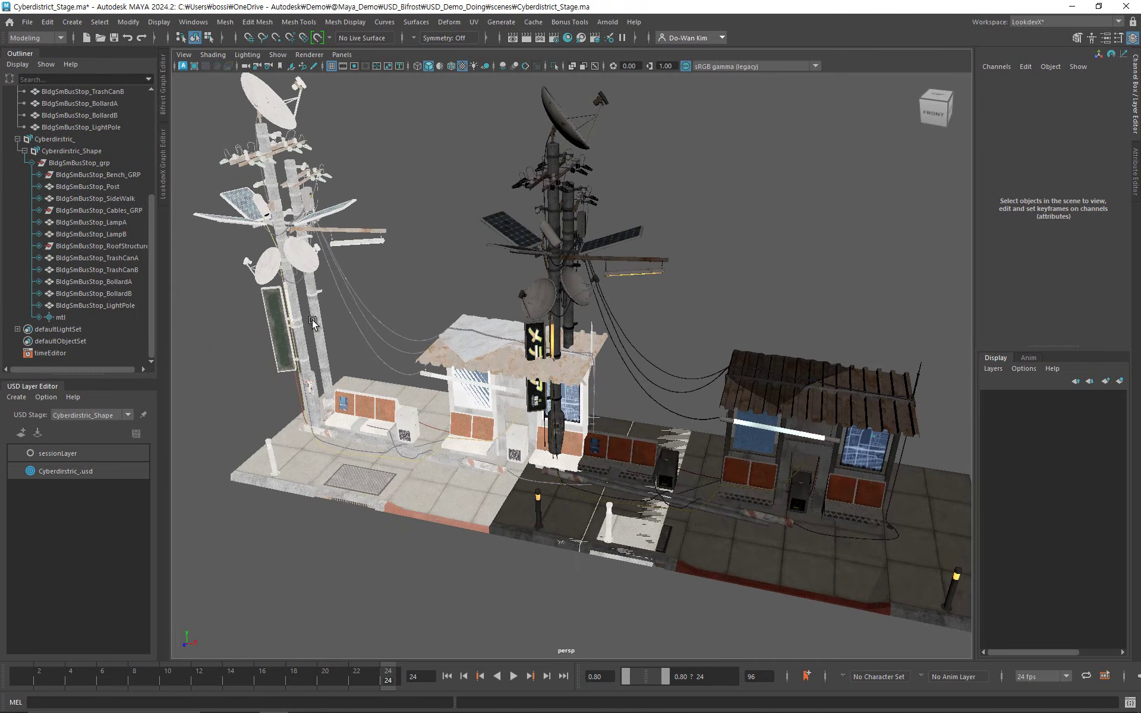
left_click_drag(556, 480, 643, 456, "alt")
Render the perspective view in the Arnold RenderView to compare the original bus stop with the USD stage, and close the render window.
scroll(91, 252, "up", 5)
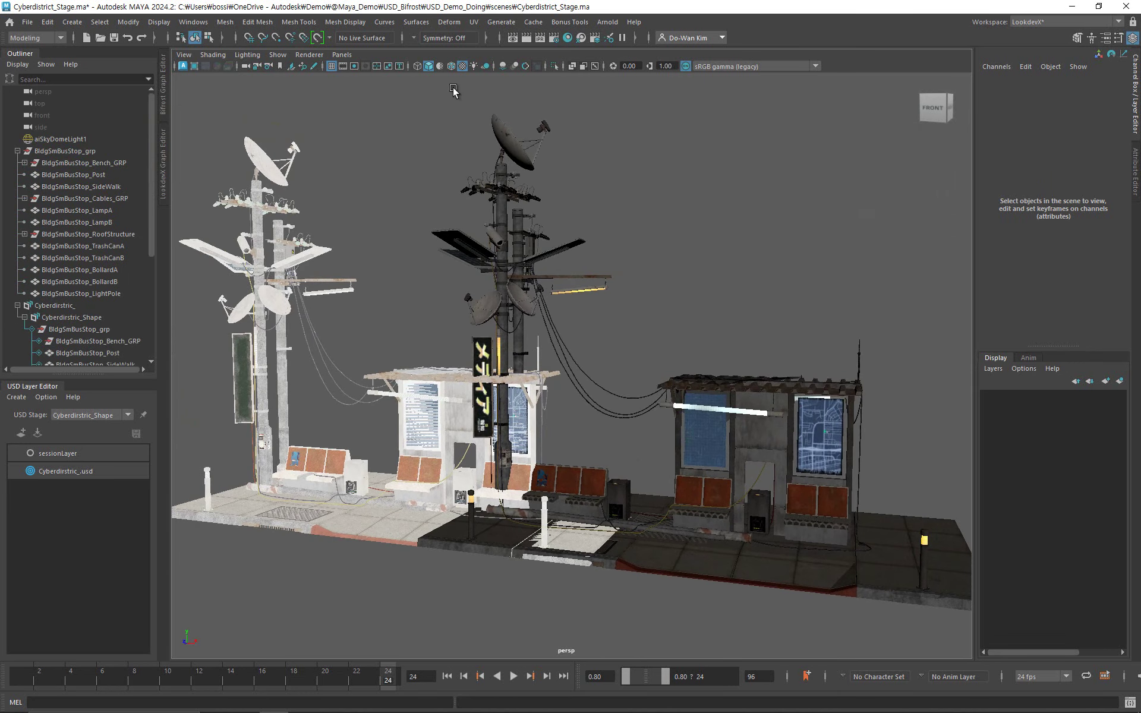
left_click(608, 22)
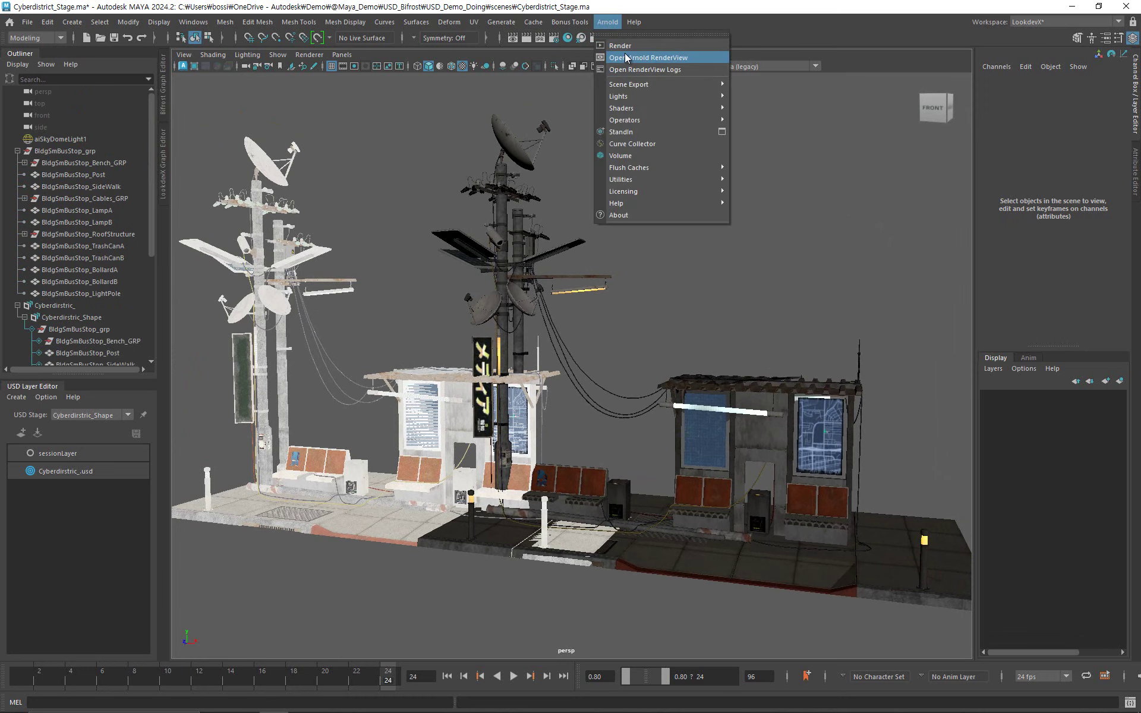
left_click(626, 58)
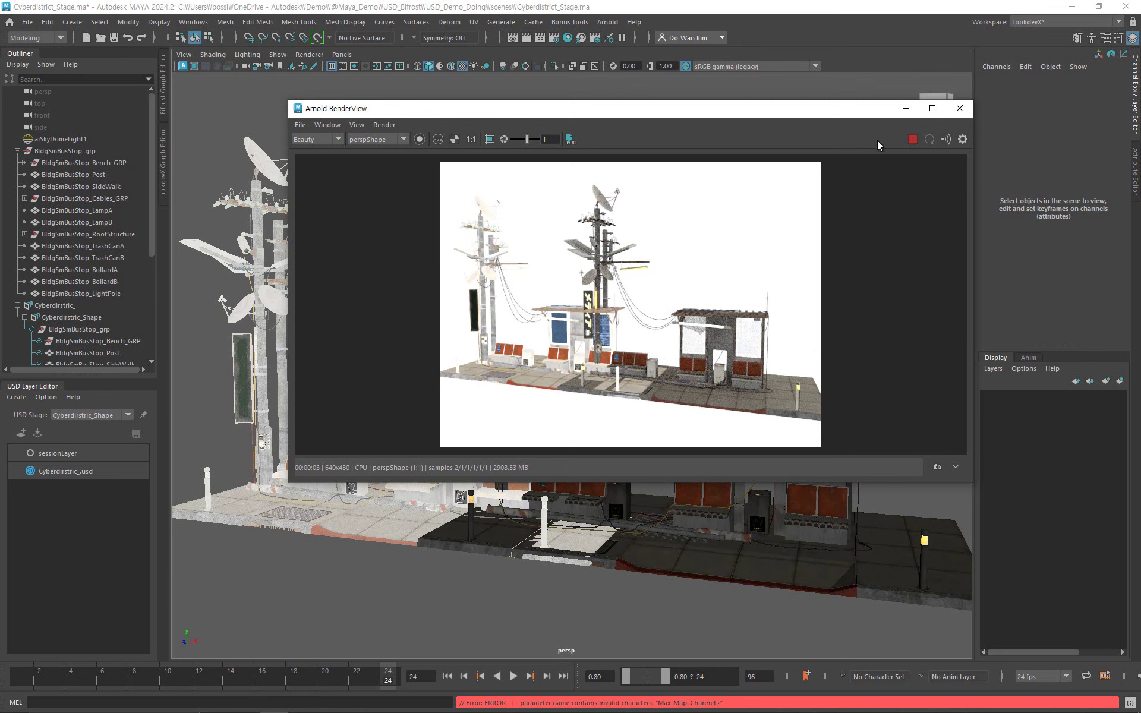
left_click(958, 108)
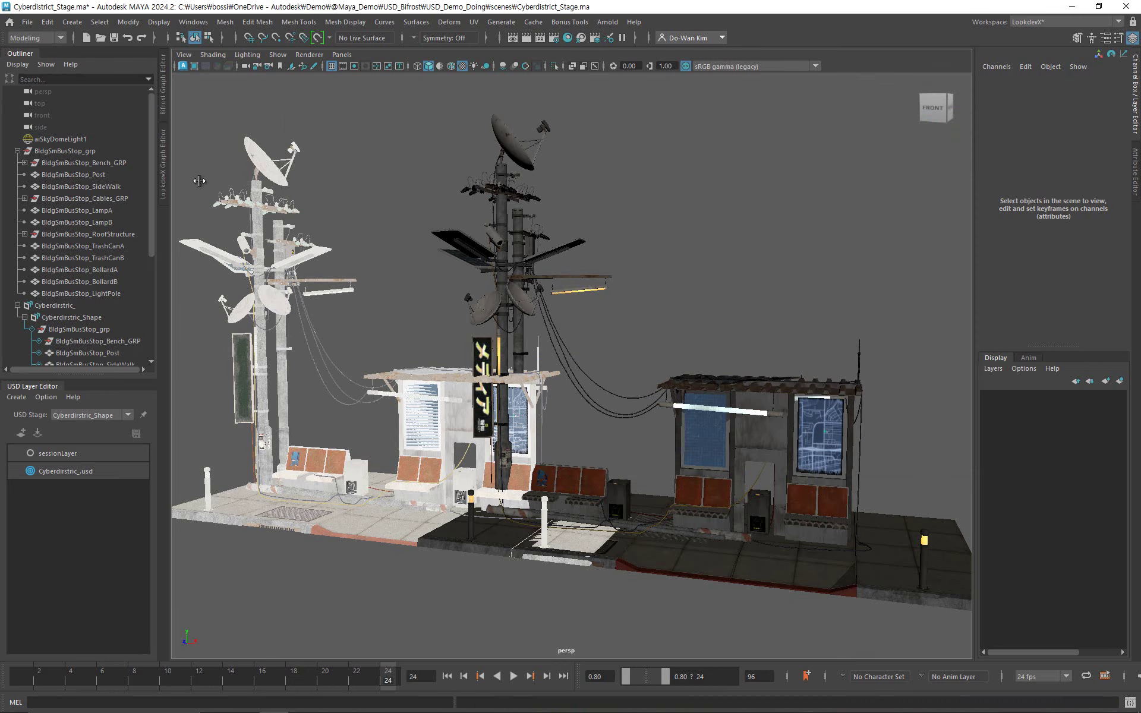
Start a USD export of the original BldgSmBusStop_grp with the plug-in configuration set to Arnold.
left_click(56, 151)
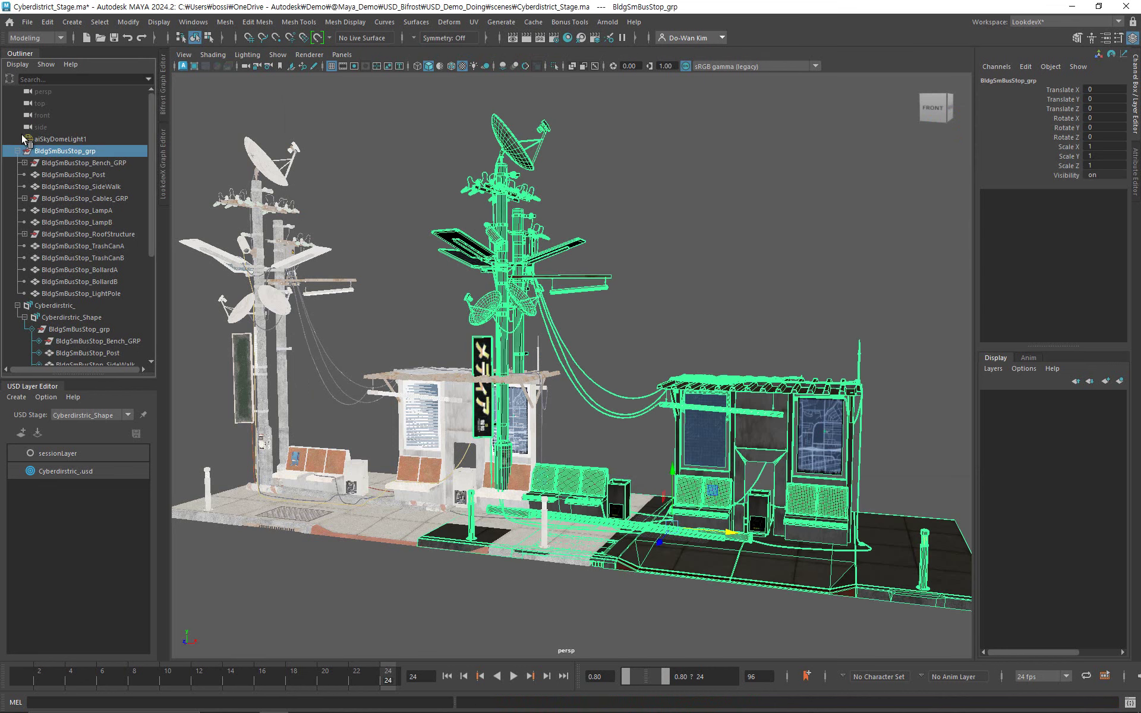
left_click(27, 22)
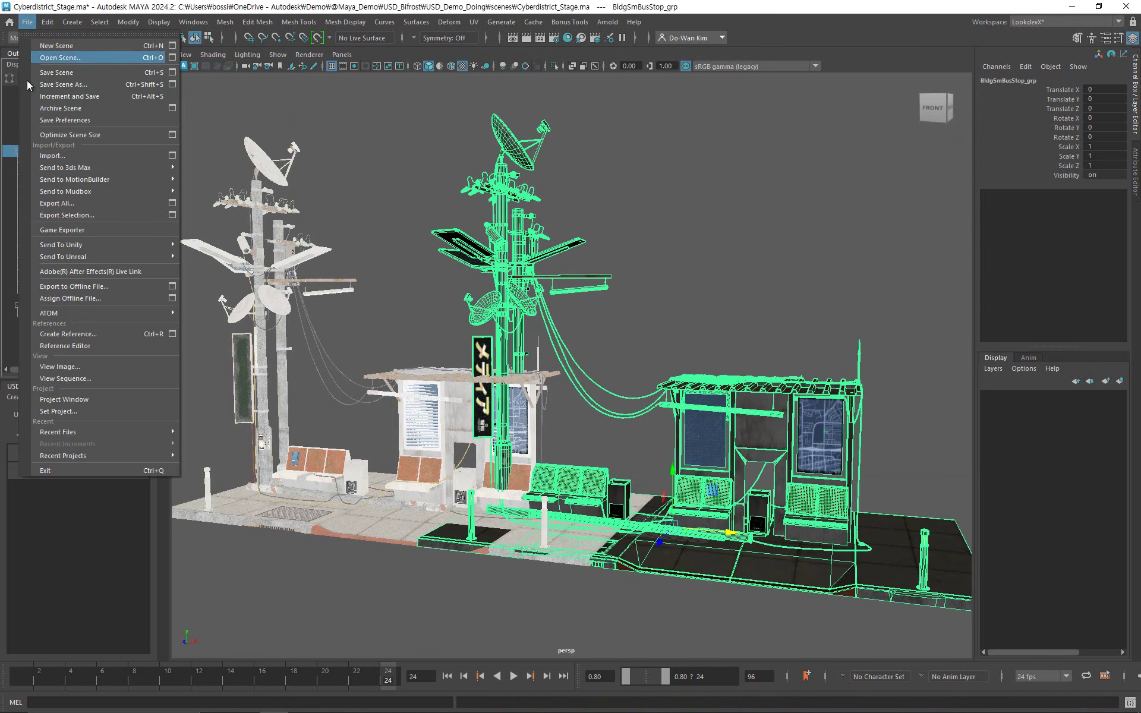
left_click(119, 215)
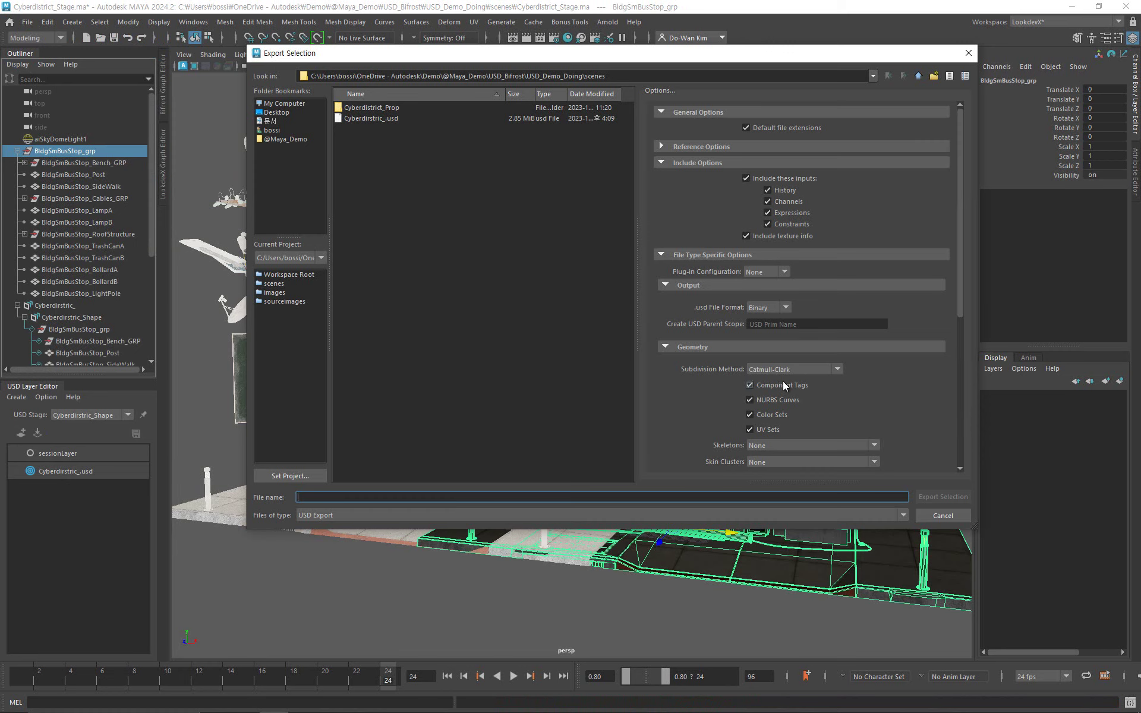
scroll(813, 409, "down", 2)
scroll(796, 426, "down", 1)
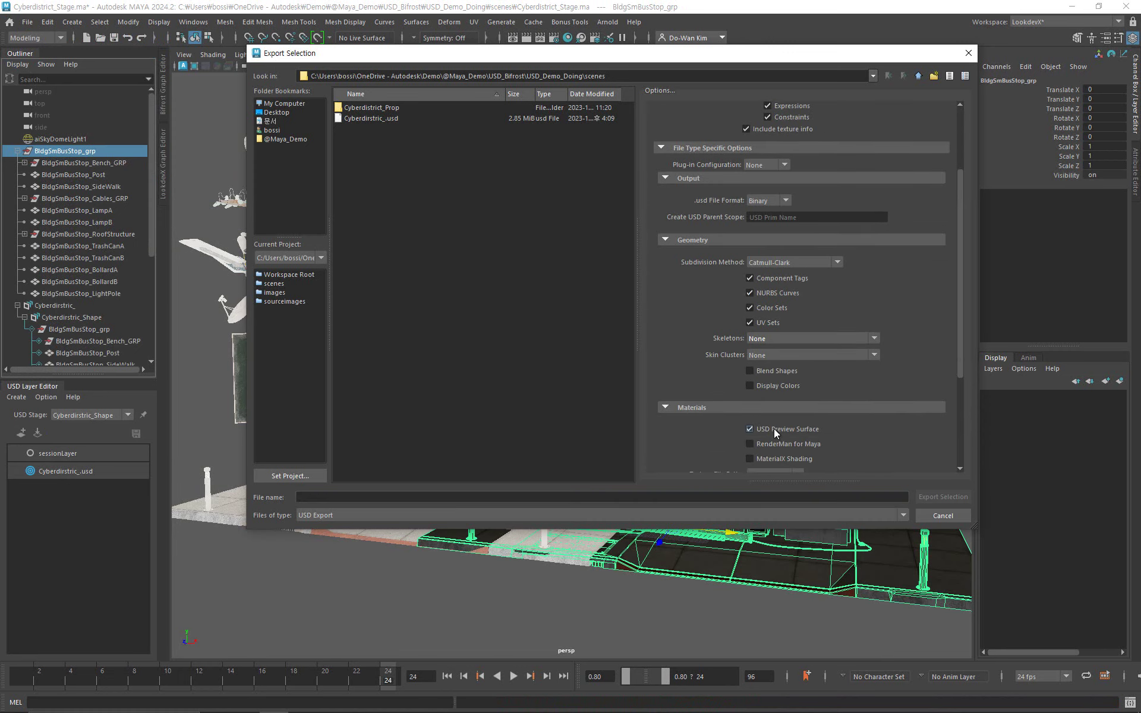
scroll(815, 420, "up", 3)
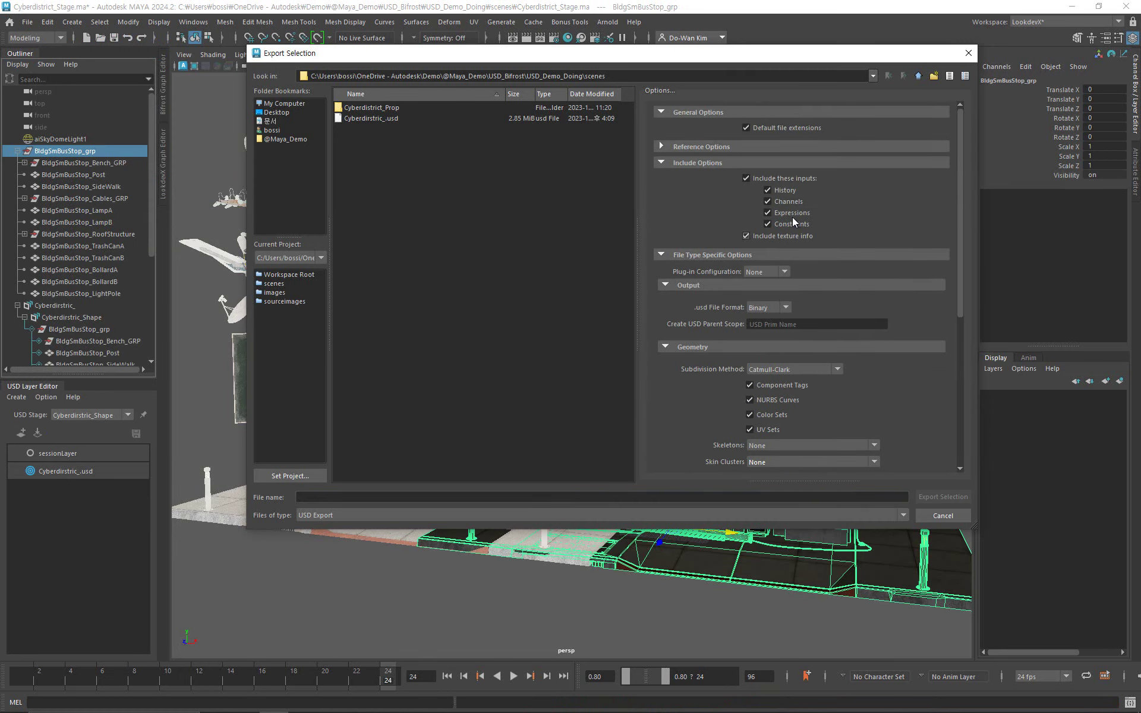
left_click(773, 271)
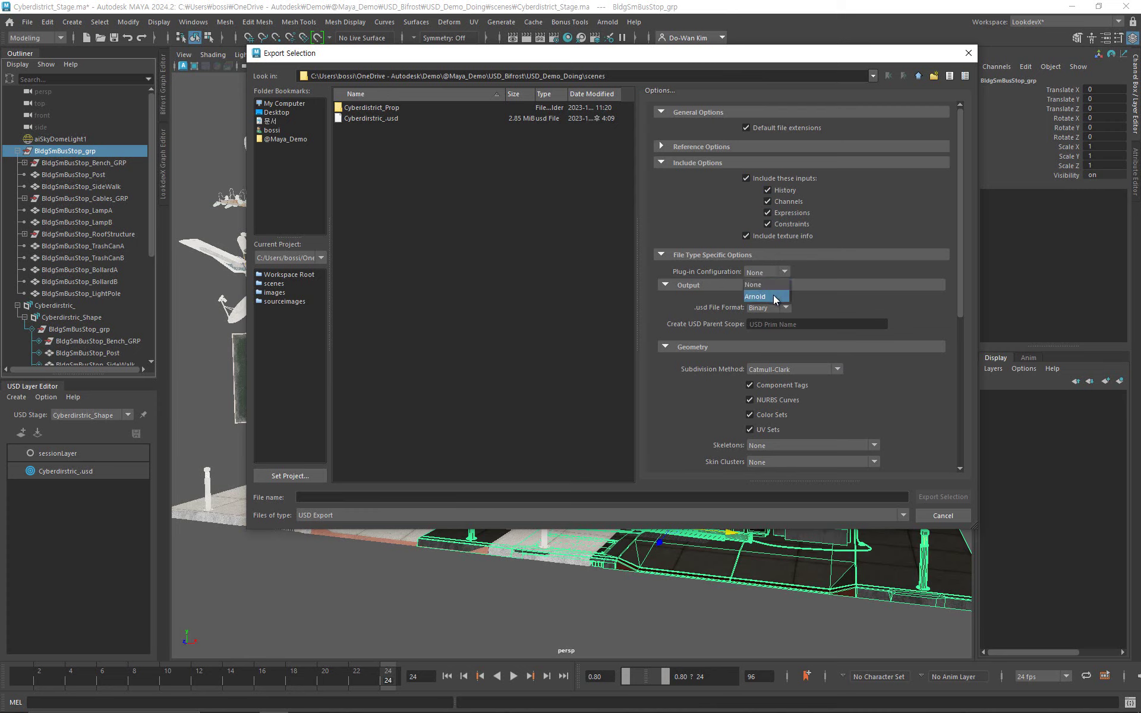
left_click(775, 298)
Name the export file Cyberdirstric_Arnold.usd, based on the existing USD file's name, and export the selection.
left_click(372, 118)
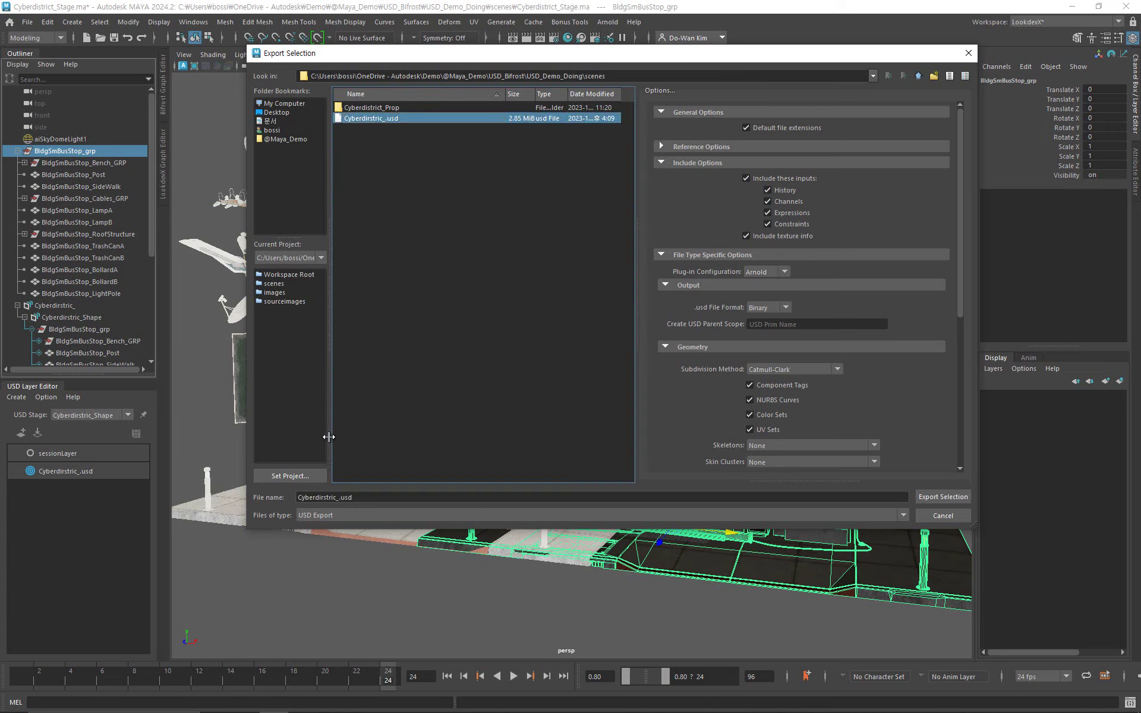
left_click(337, 498)
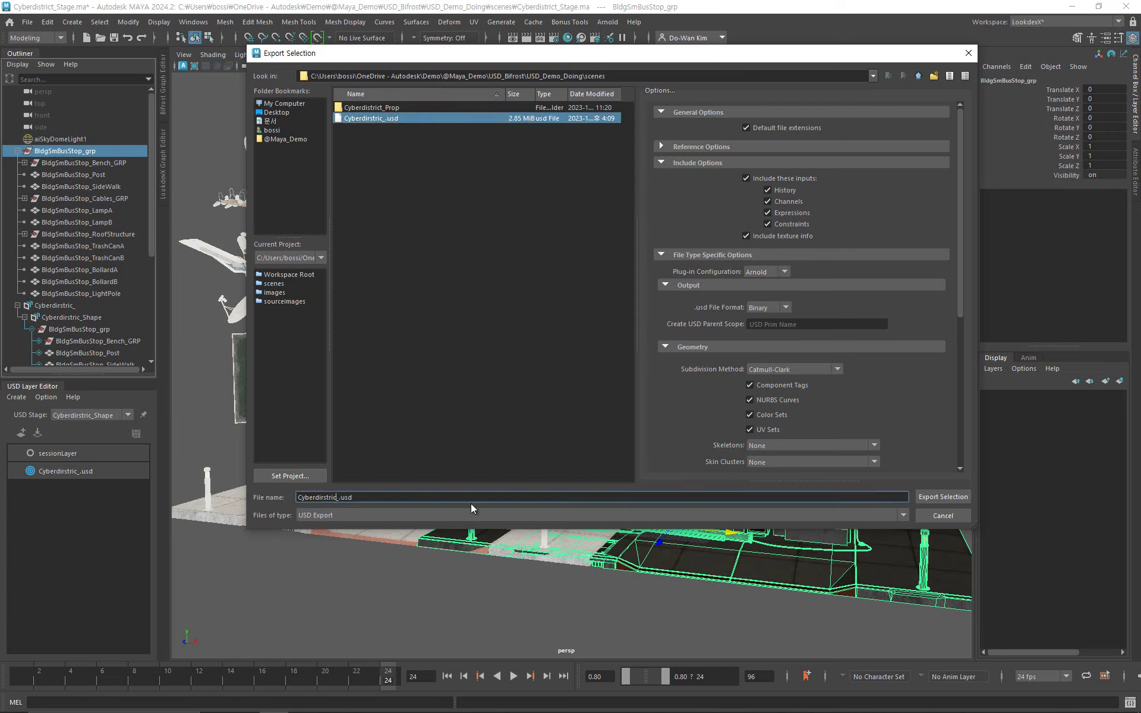
type("Arnold")
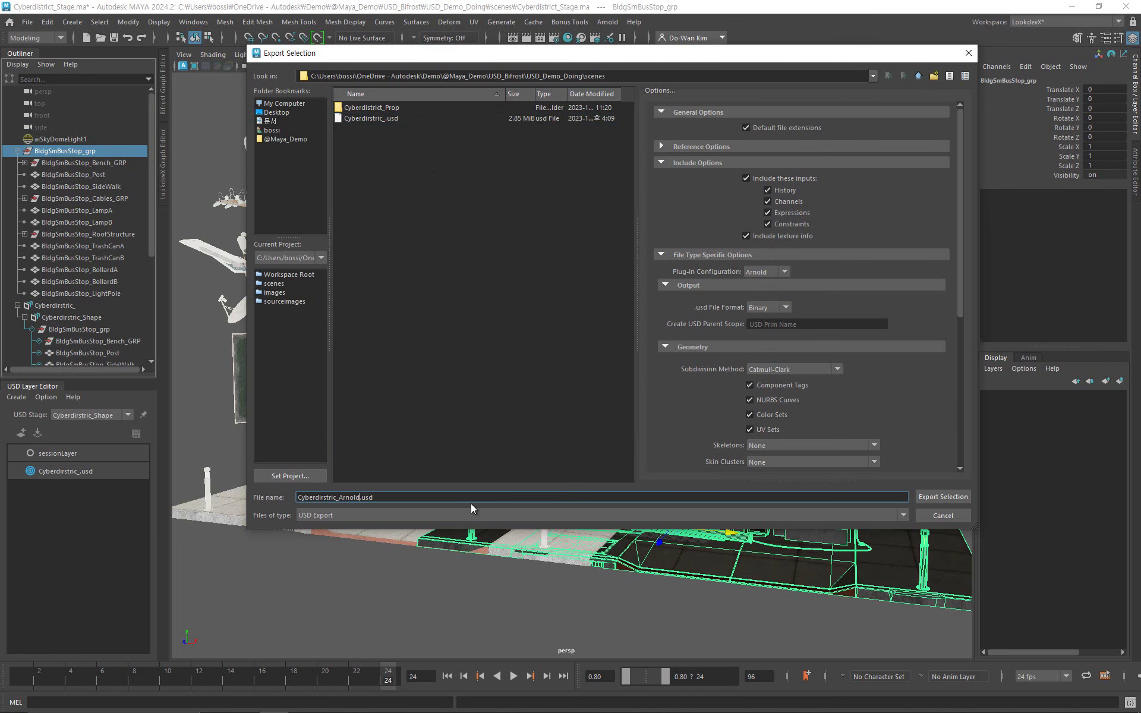
key("Return")
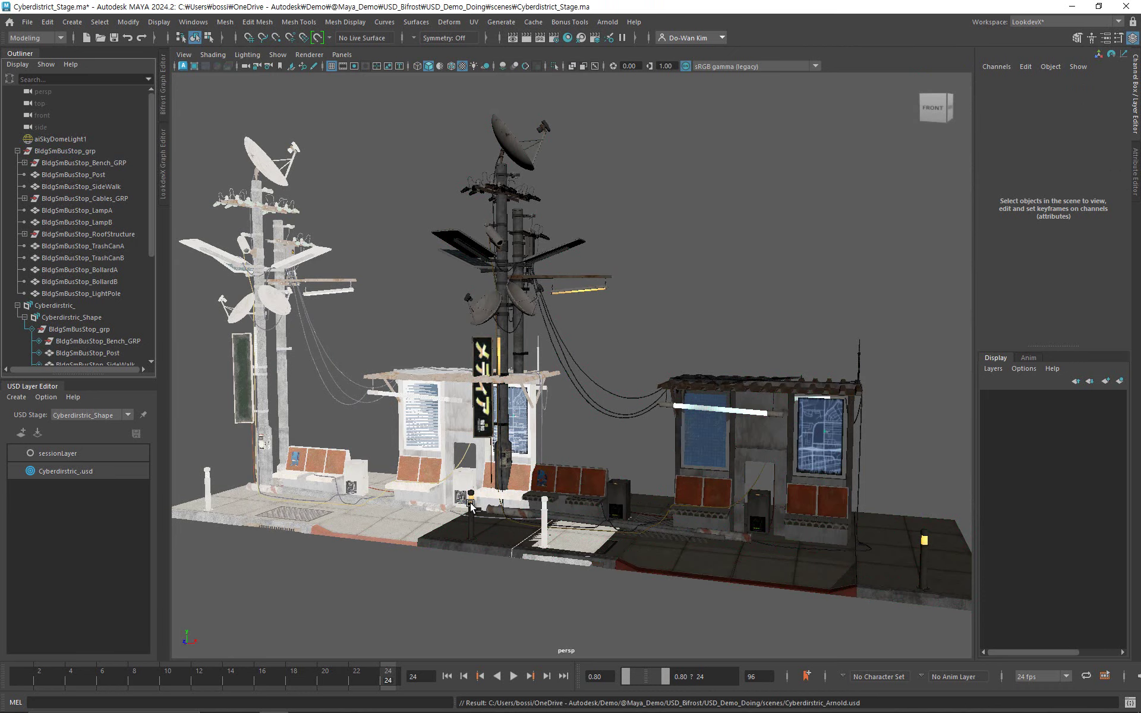
Create a USD stage from the file Cyberdirstric_Arnold.usd in the scenes folder and locate it in the Outliner.
left_click(14, 399)
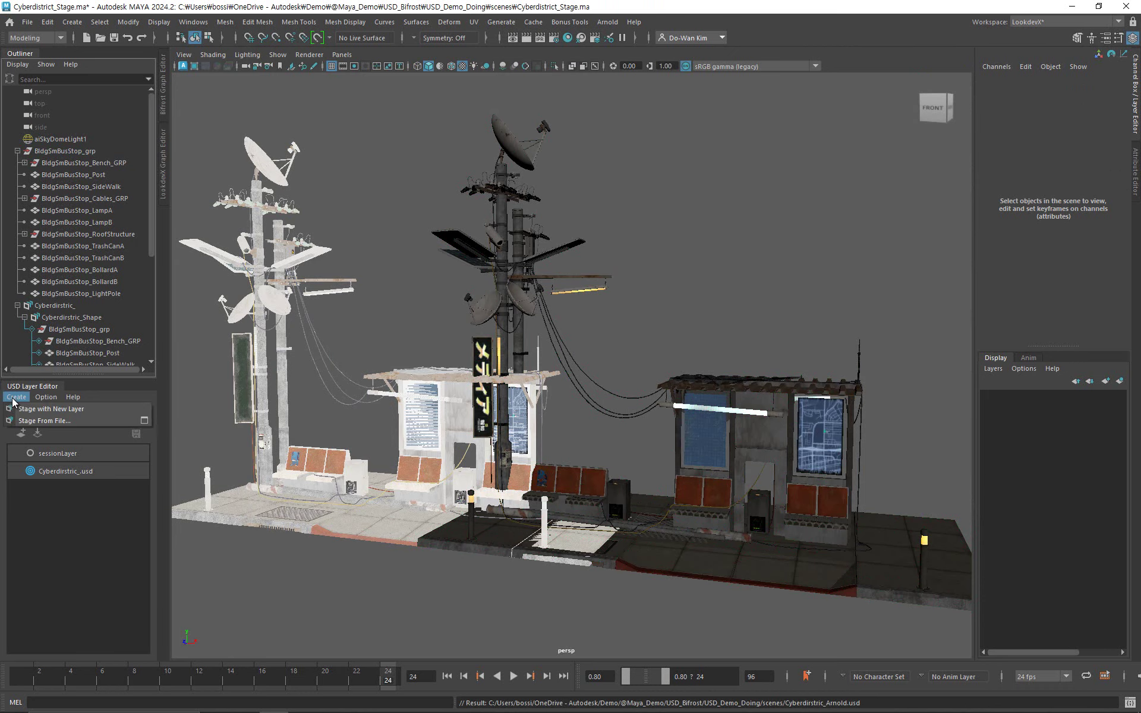
left_click(42, 421)
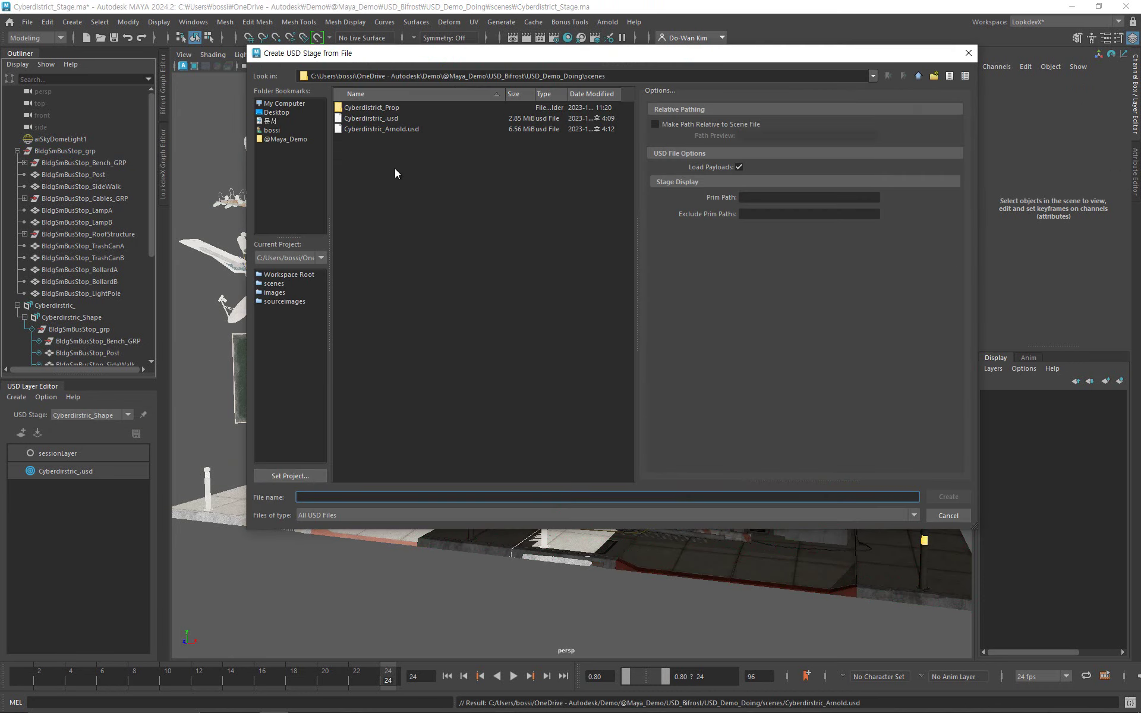
left_click(393, 129)
left_click(949, 497)
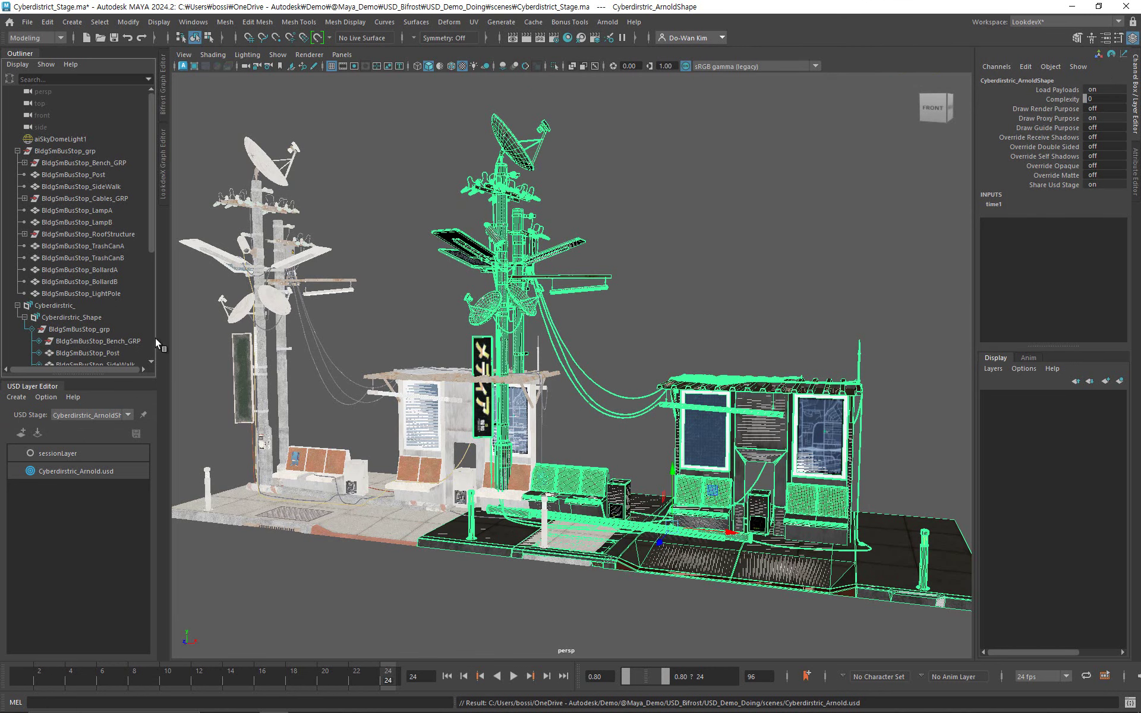
scroll(56, 332, "down", 5)
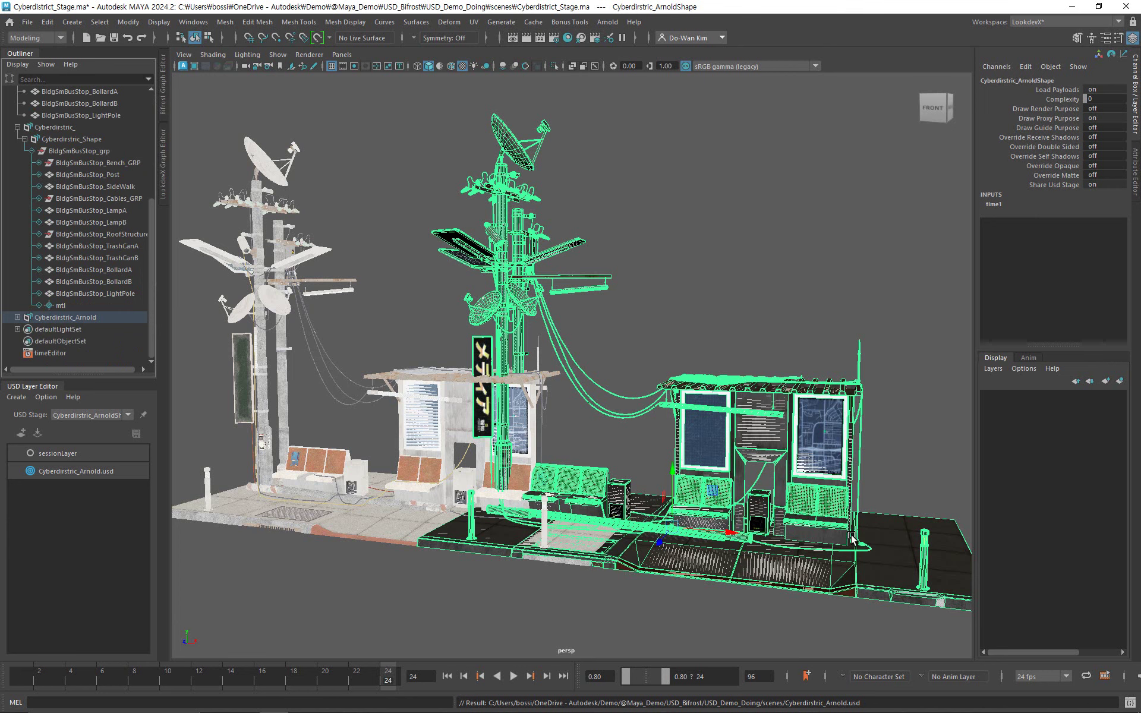
Move the Cyberdirstric_Arnold stage along X to the right side of the original bus stop so all three versions stand in a row.
right_click_drag(852, 539, 724, 505, "alt")
left_click_drag(702, 497, 1072, 536)
middle_click_drag(842, 572, 710, 570, "alt")
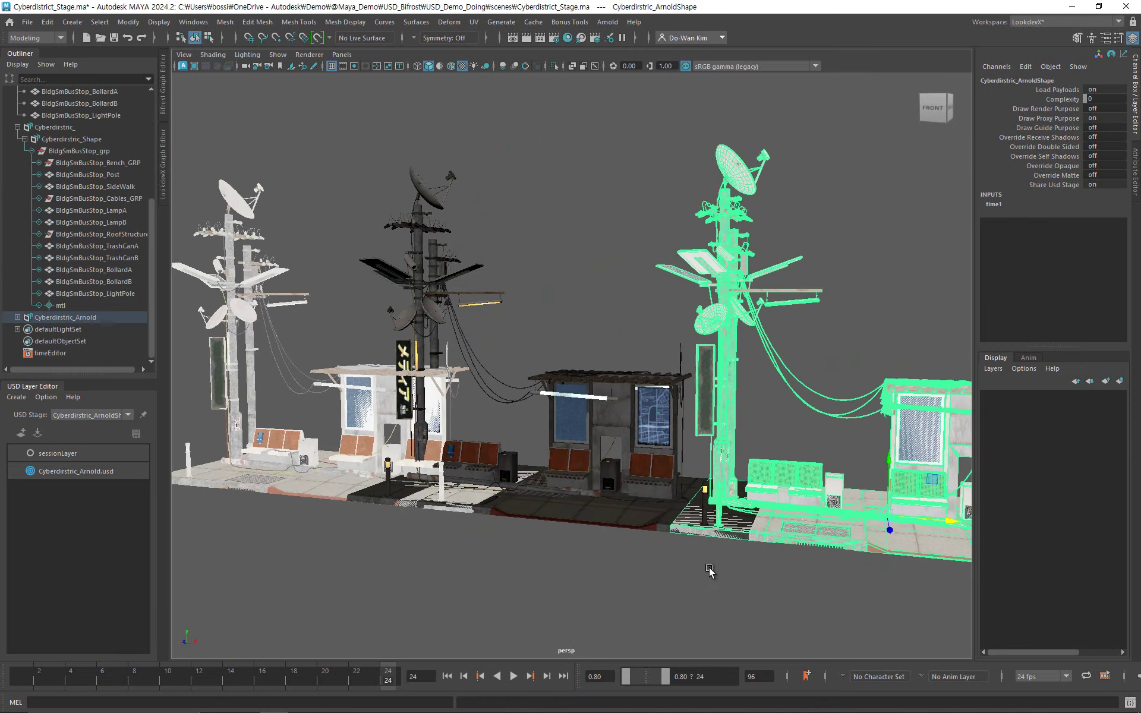
left_click(820, 292)
left_click_drag(828, 283, 803, 297, "alt")
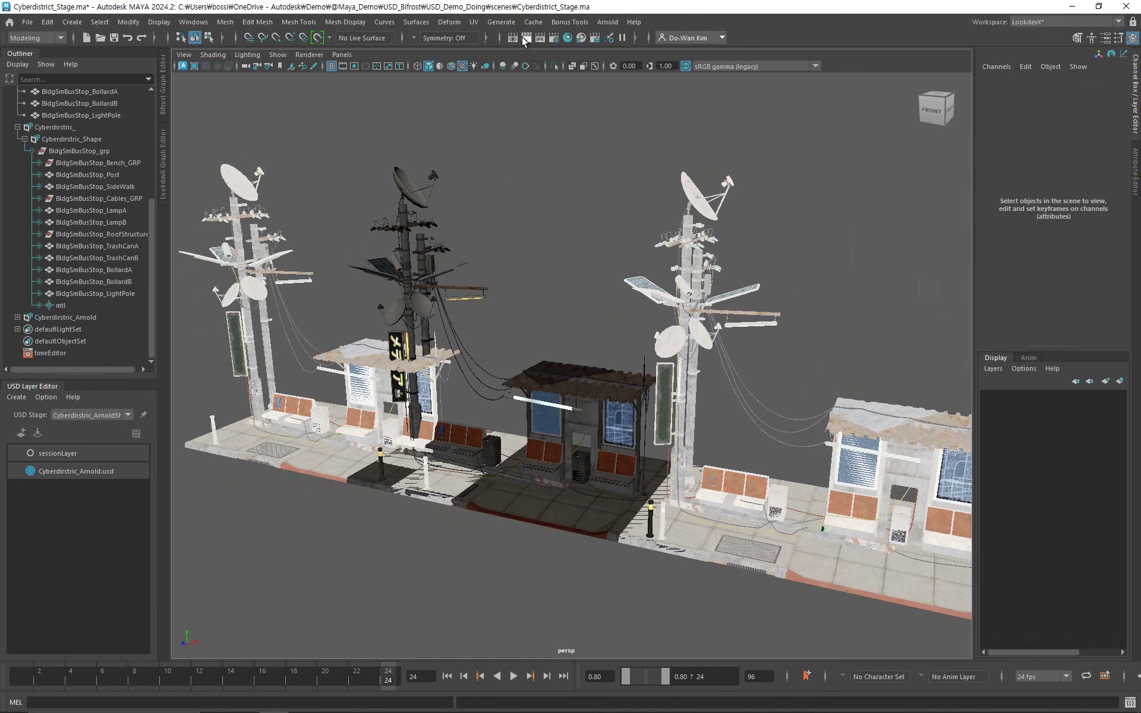
Render the three bus stops in the Arnold RenderView to compare their materials, and close the render window.
left_click(607, 22)
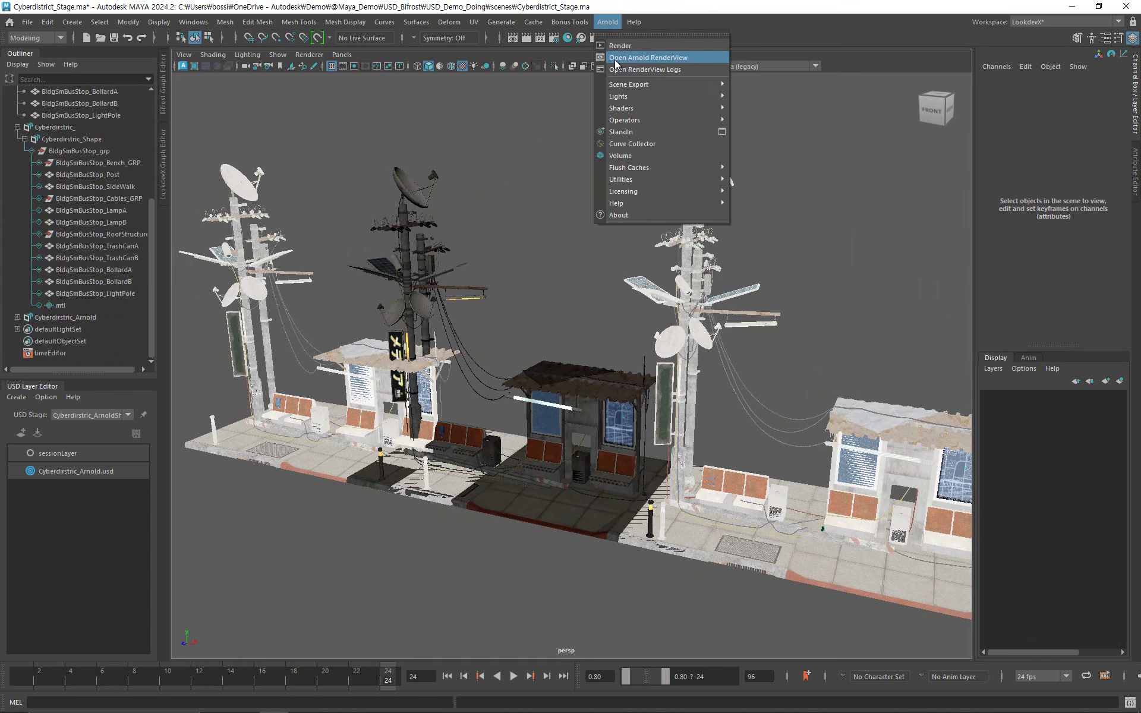
left_click(615, 58)
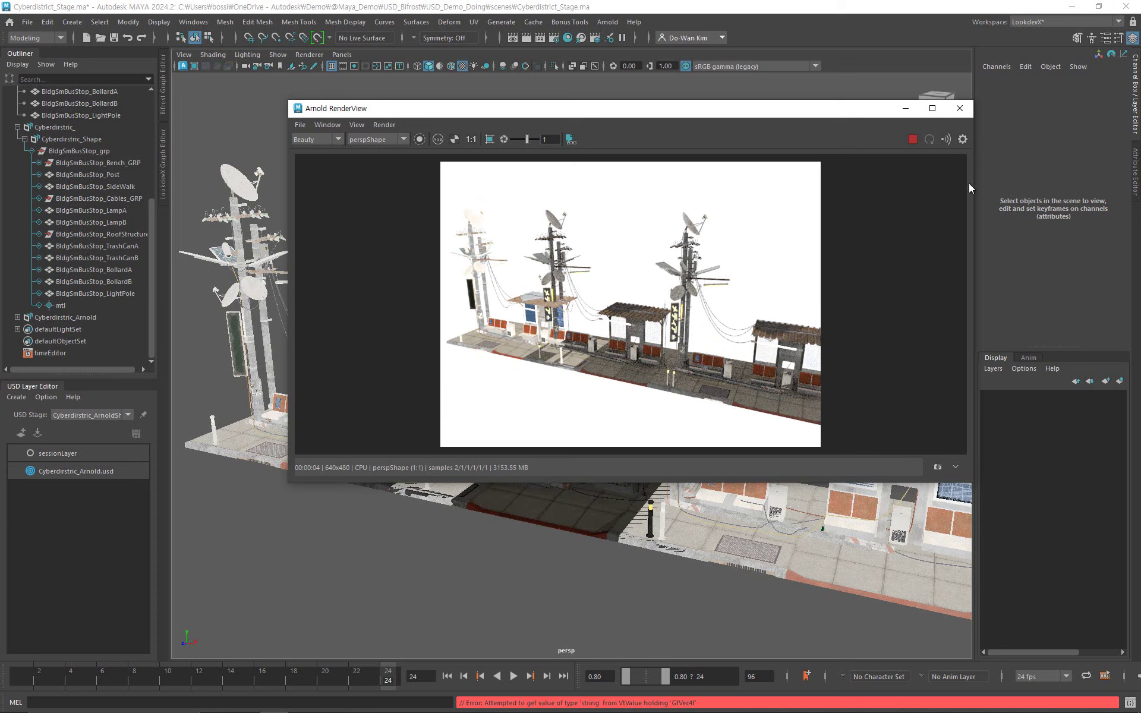
left_click(959, 108)
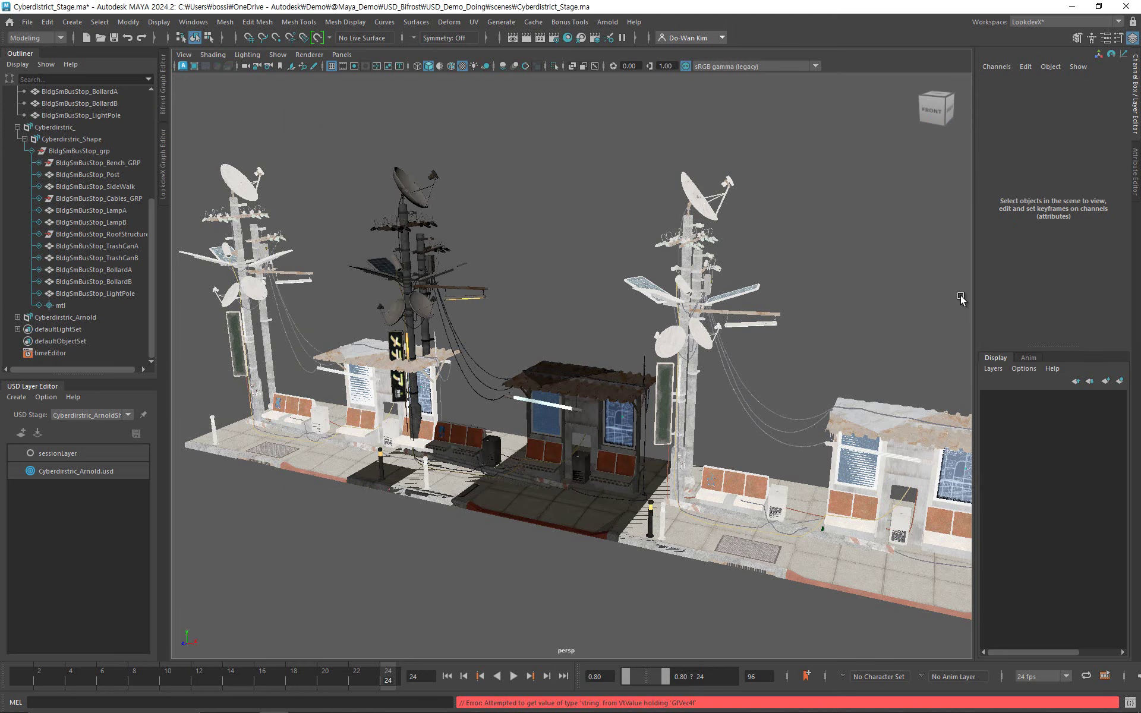
Review the plug-in configuration and materials options of the selection export without exporting anything.
left_click(28, 22)
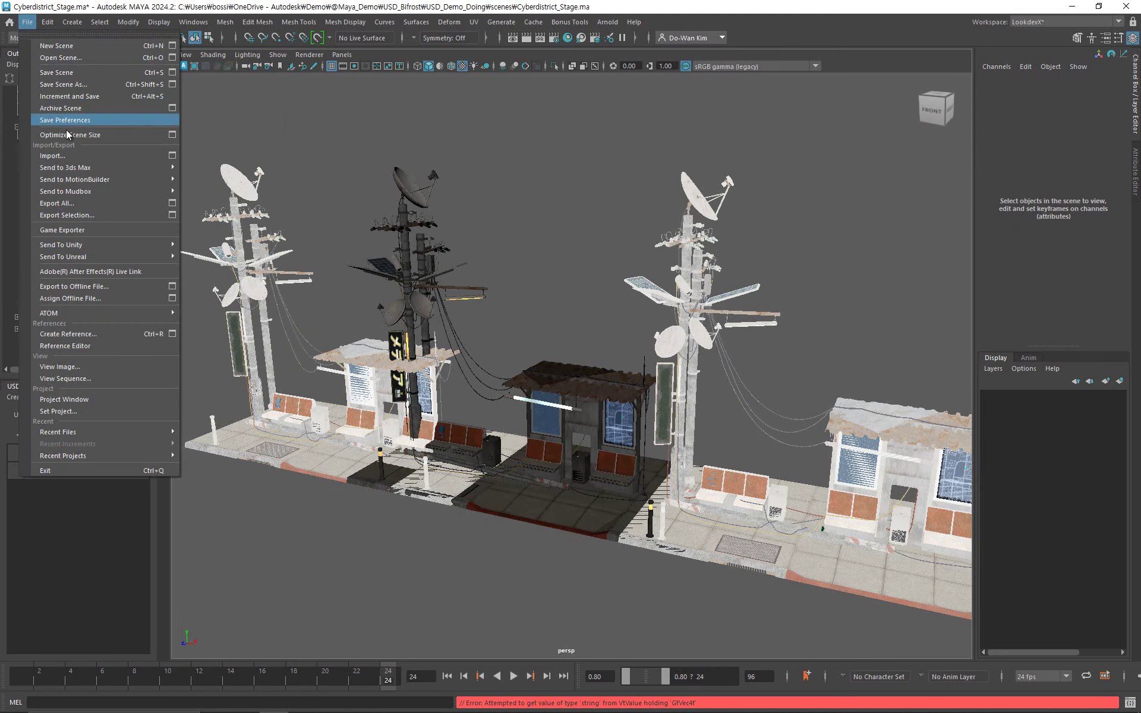
left_click(112, 215)
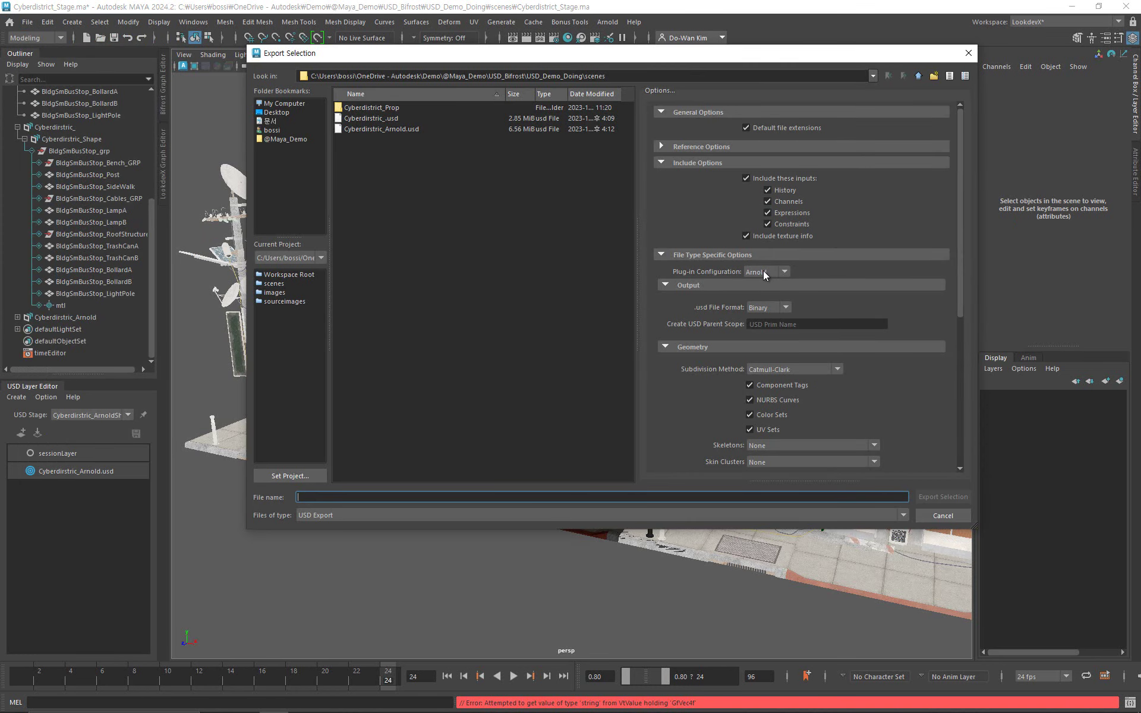
scroll(902, 290, "down", 3)
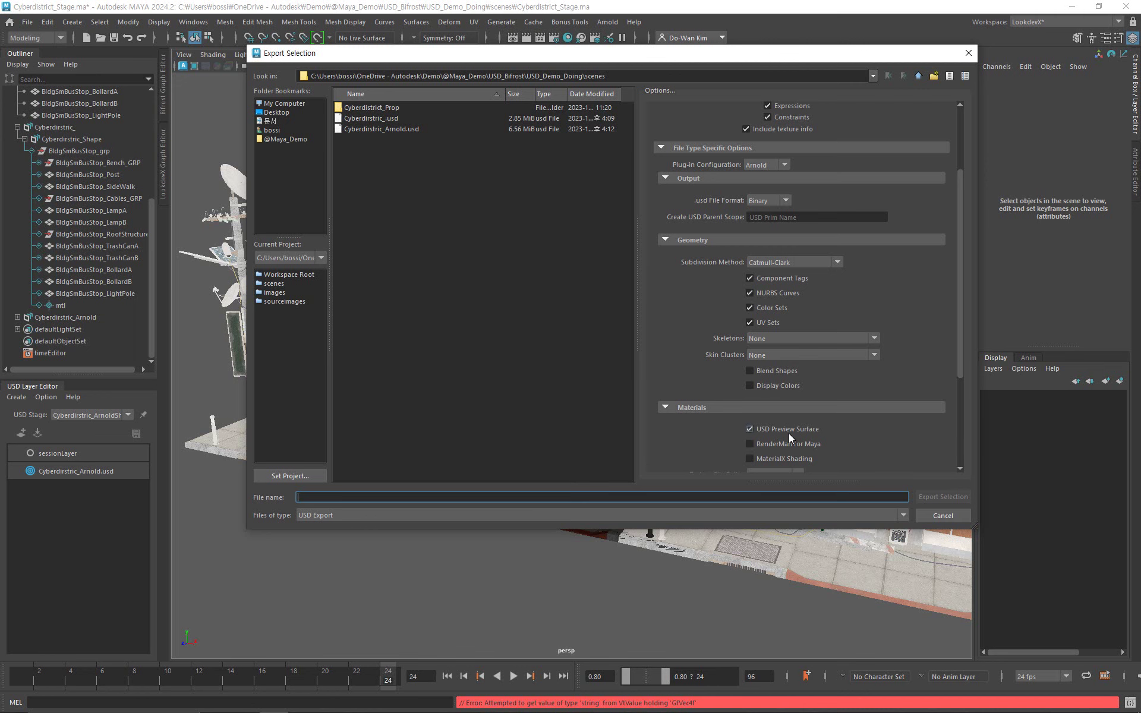
left_click(931, 513)
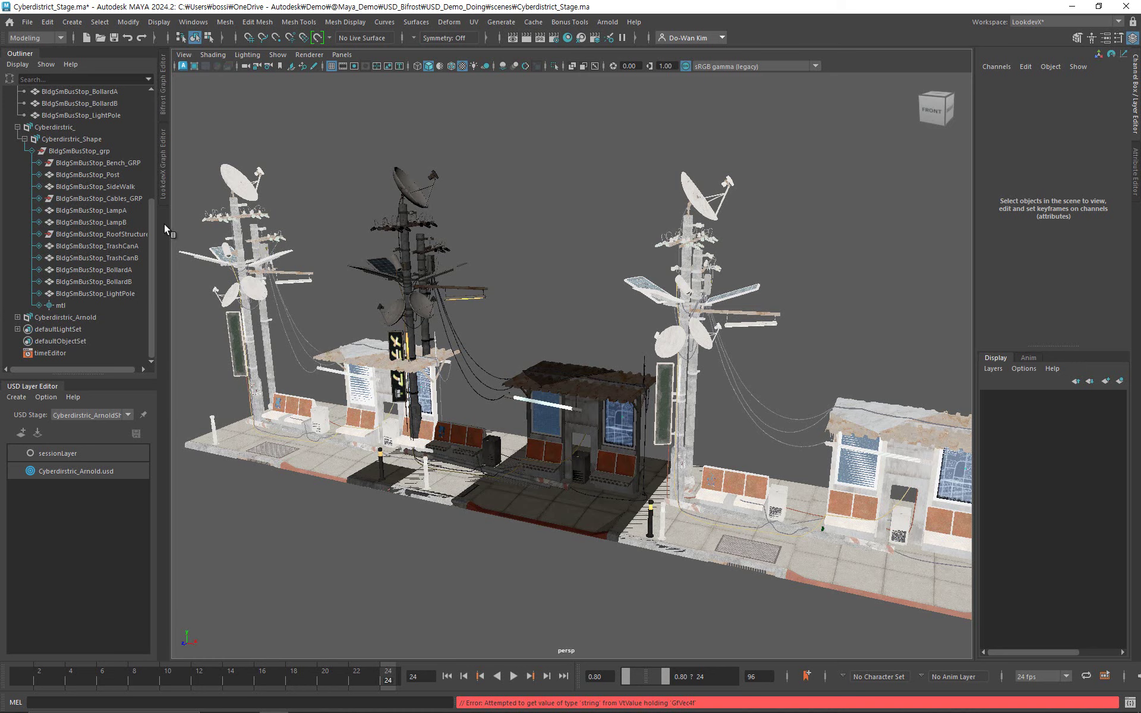
Enlarge the Outliner and expand the mtl scope and BldgSmBusStop_BollardA in the Cyberdirstric_ stage to examine its materials and their assignments.
left_click_drag(151, 258, 151, 158)
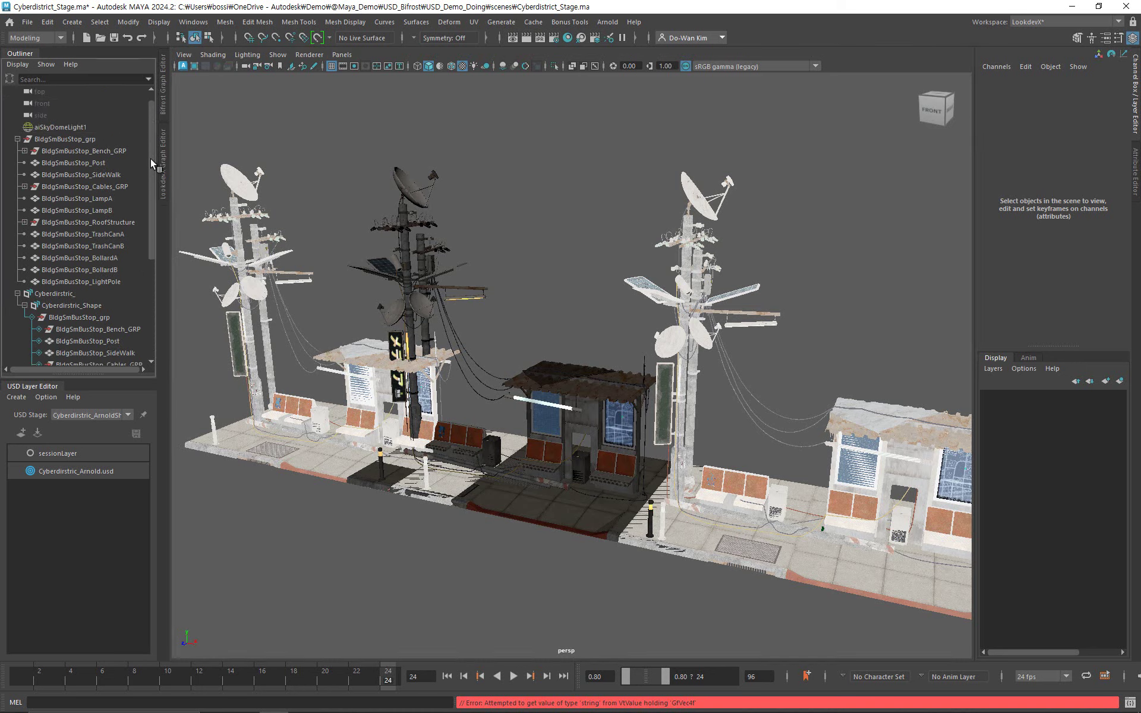
left_click(82, 138)
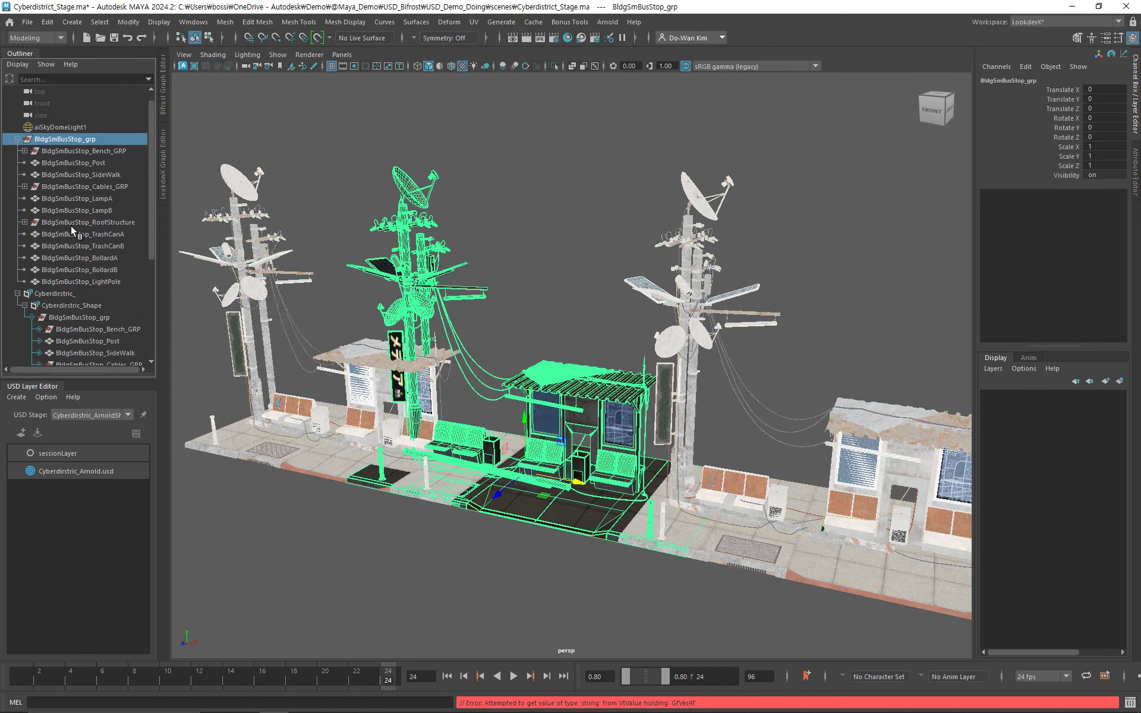
scroll(74, 229, "down", 5)
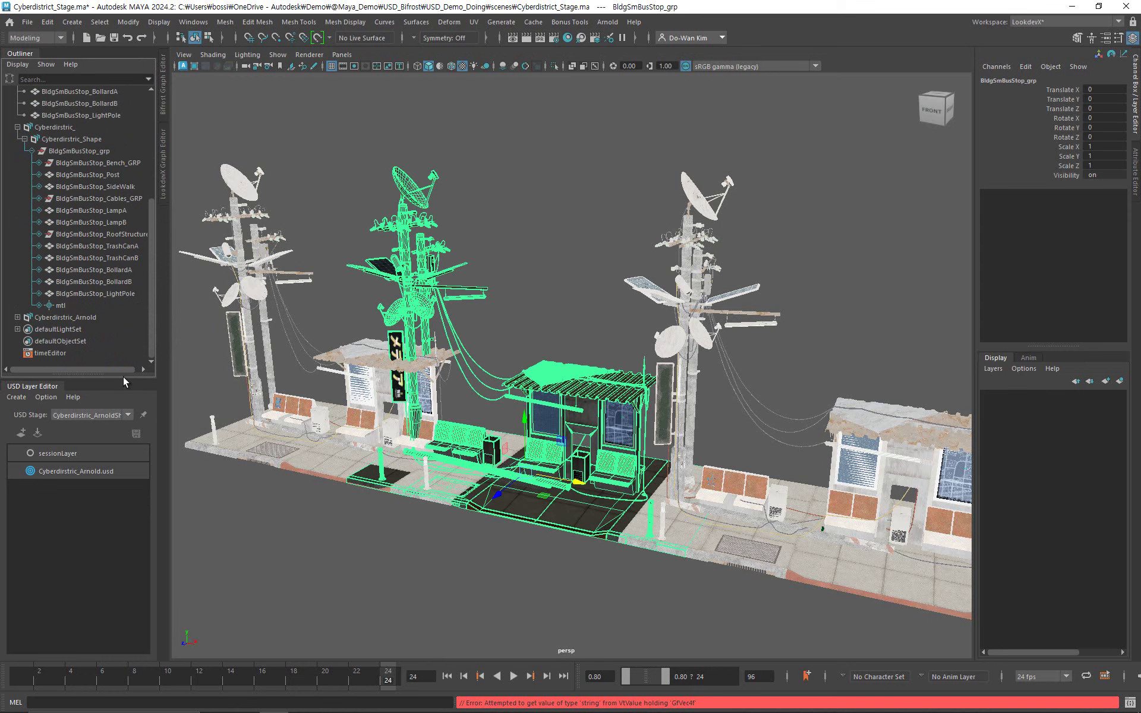
left_click_drag(123, 379, 122, 505)
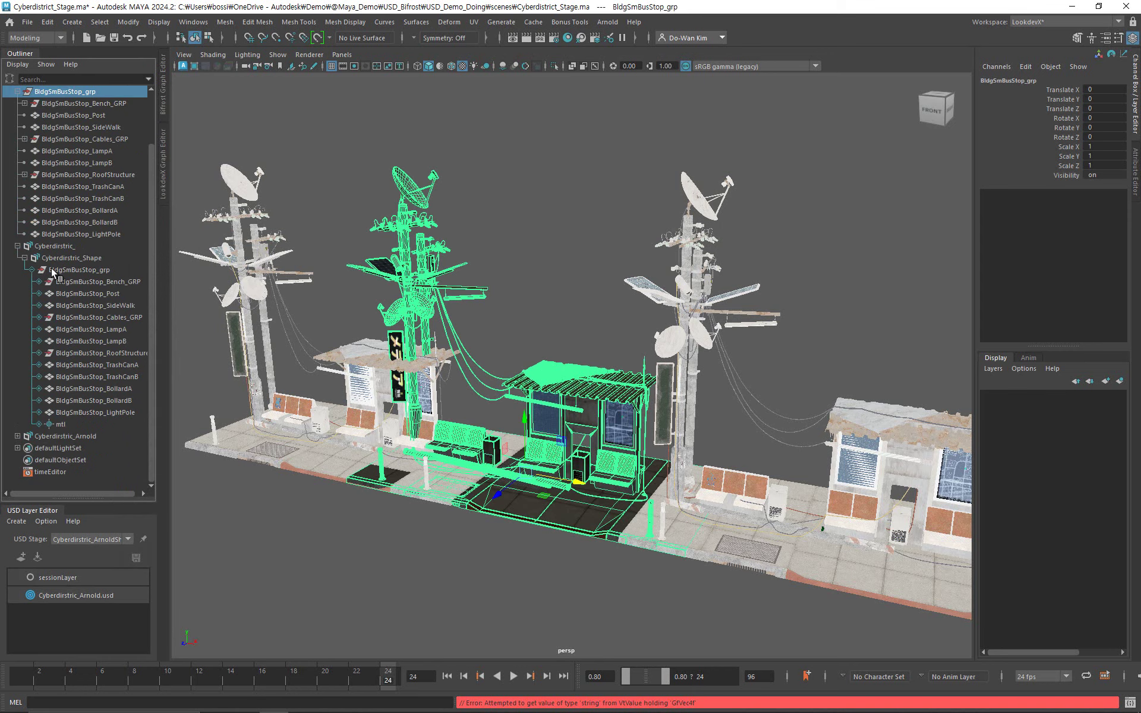
left_click(73, 422)
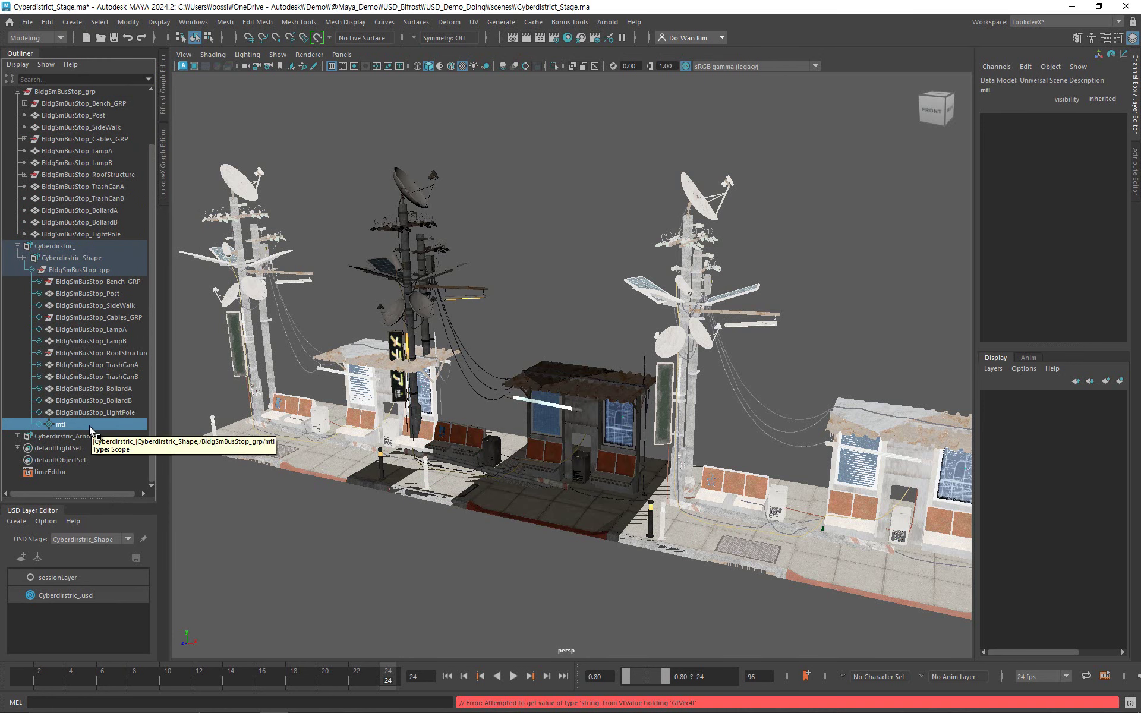
left_click(38, 422)
scroll(77, 365, "down", 10)
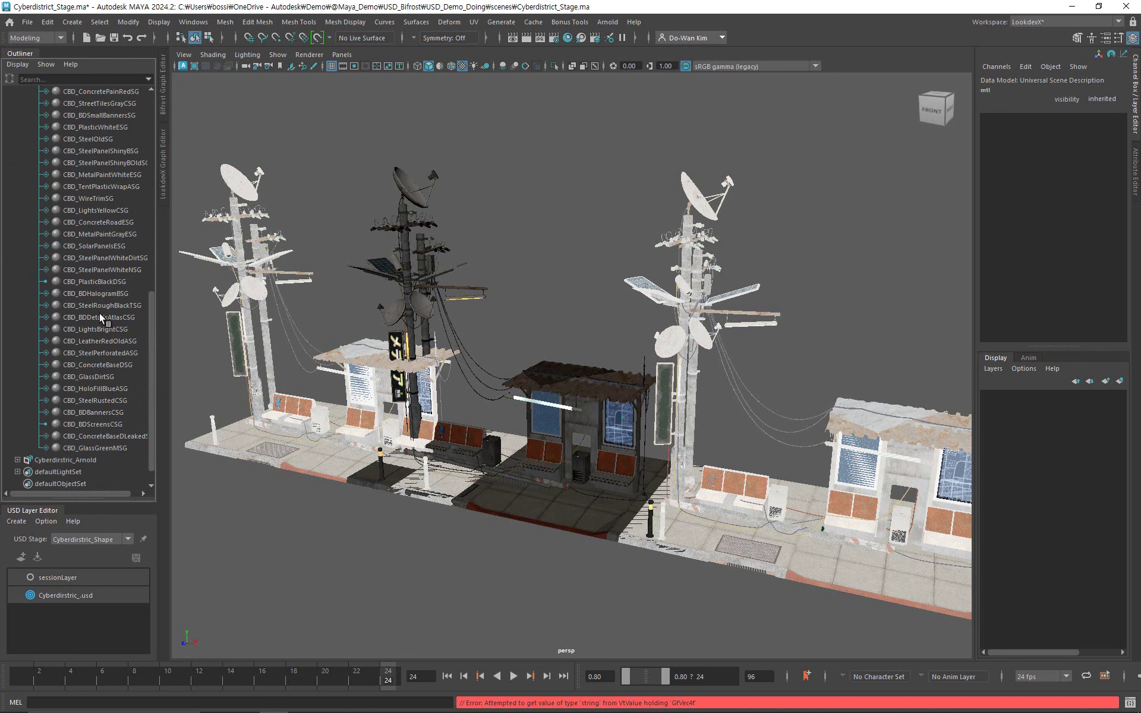
scroll(99, 385, "up", 8)
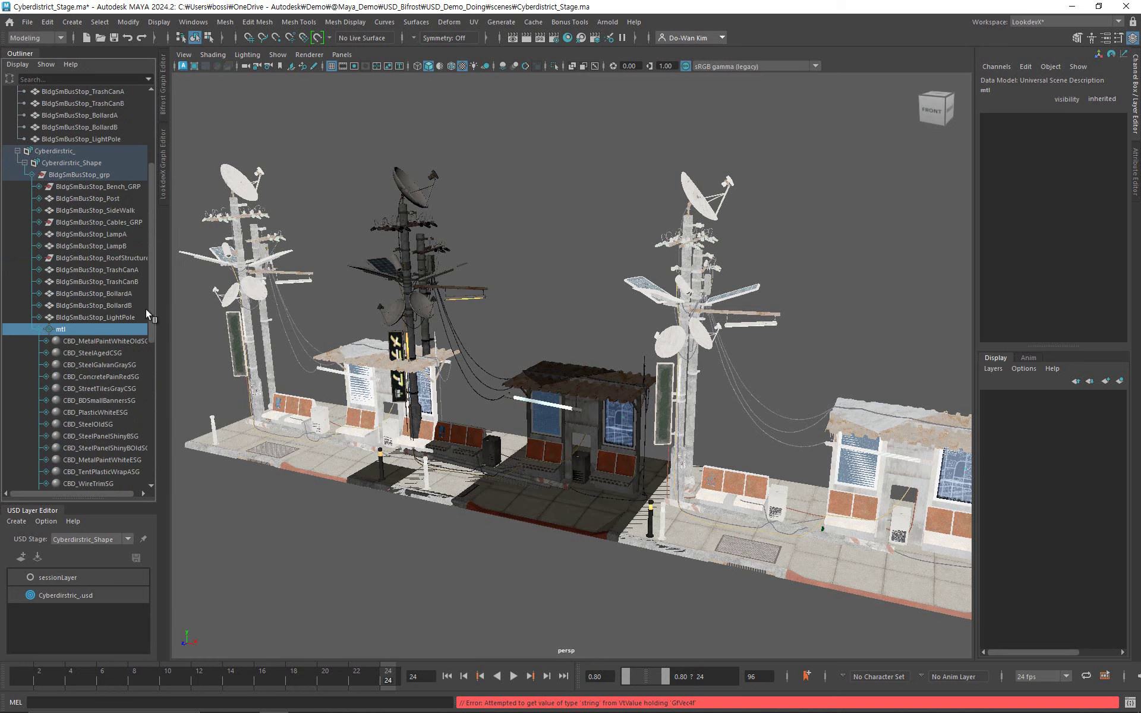
left_click(40, 293)
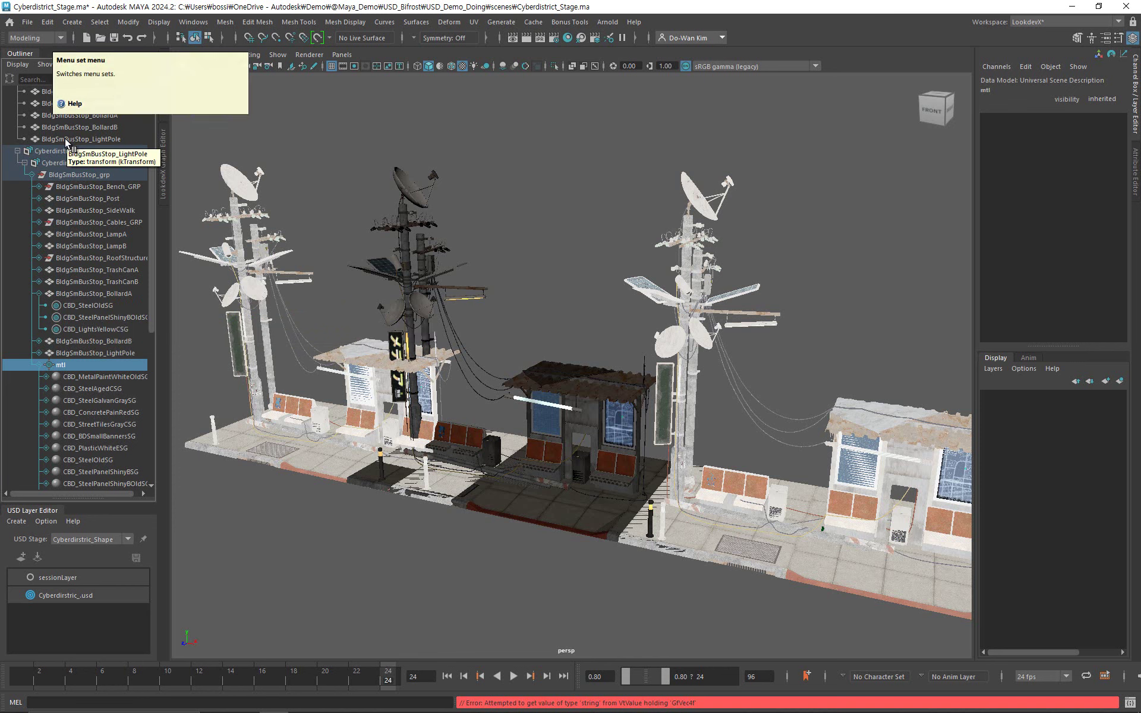
Export the original BldgSmBusStop_grp as Cyberdirstric_none.usd with plug-in configuration None and USD Preview Surface materials turned off.
scroll(75, 138, "up", 5)
left_click(73, 150)
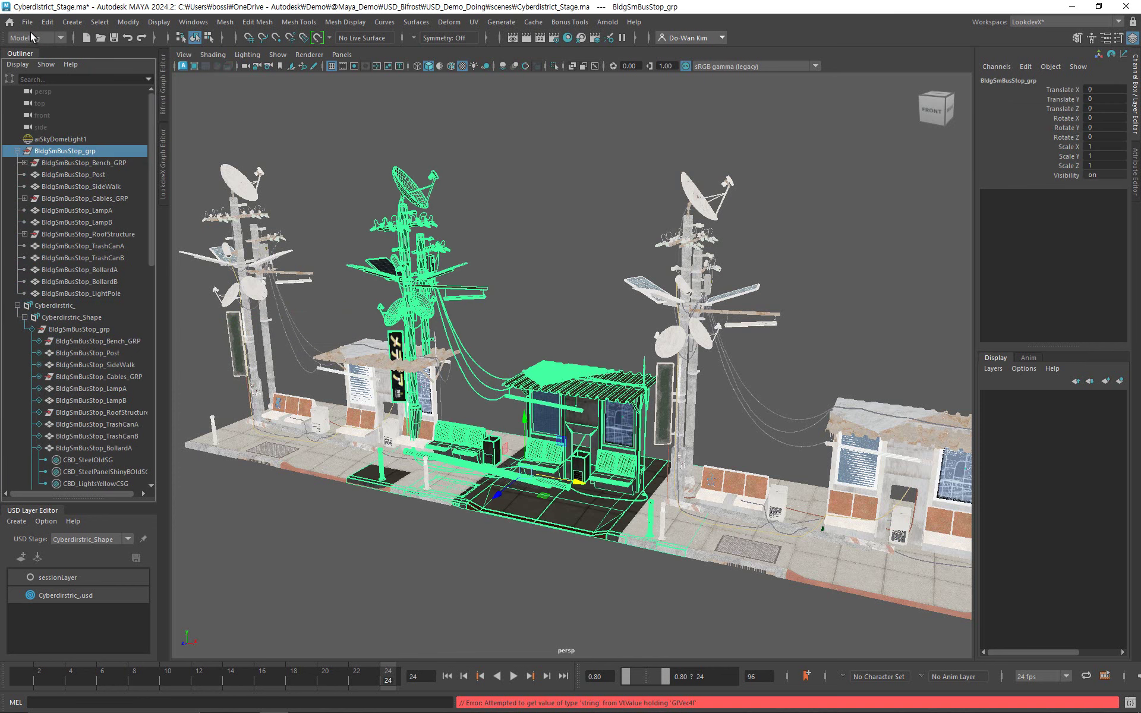
left_click(28, 22)
left_click(95, 215)
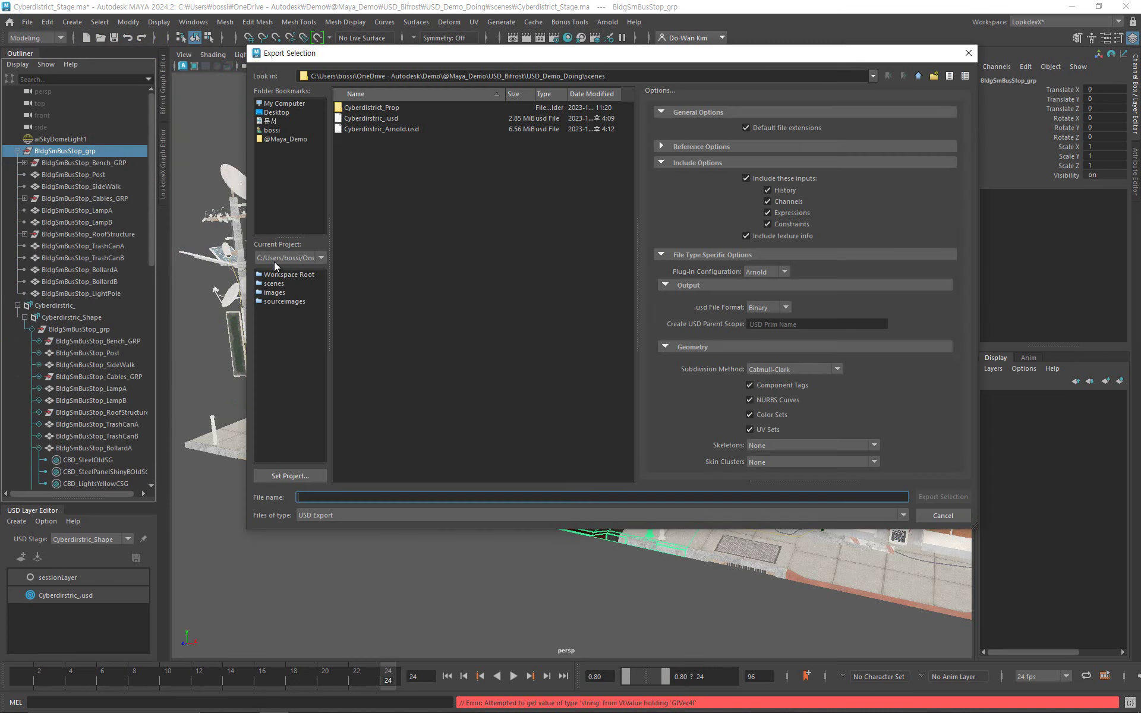
left_click(767, 272)
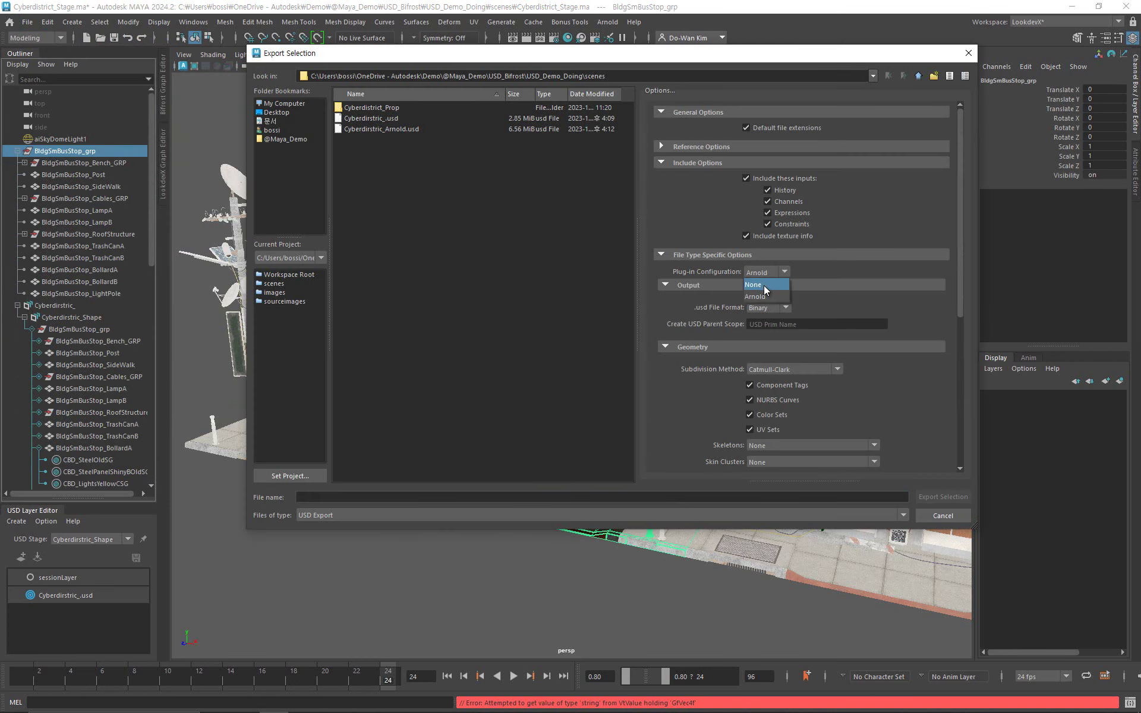
scroll(686, 375, "down", 3)
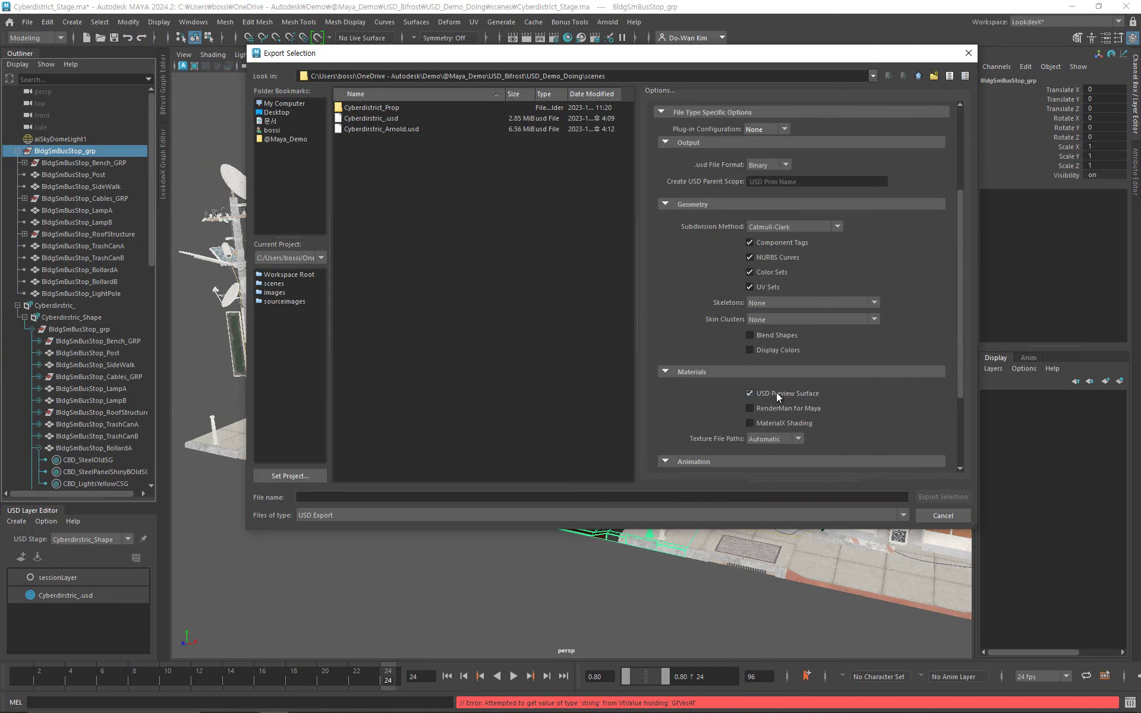
left_click(380, 118)
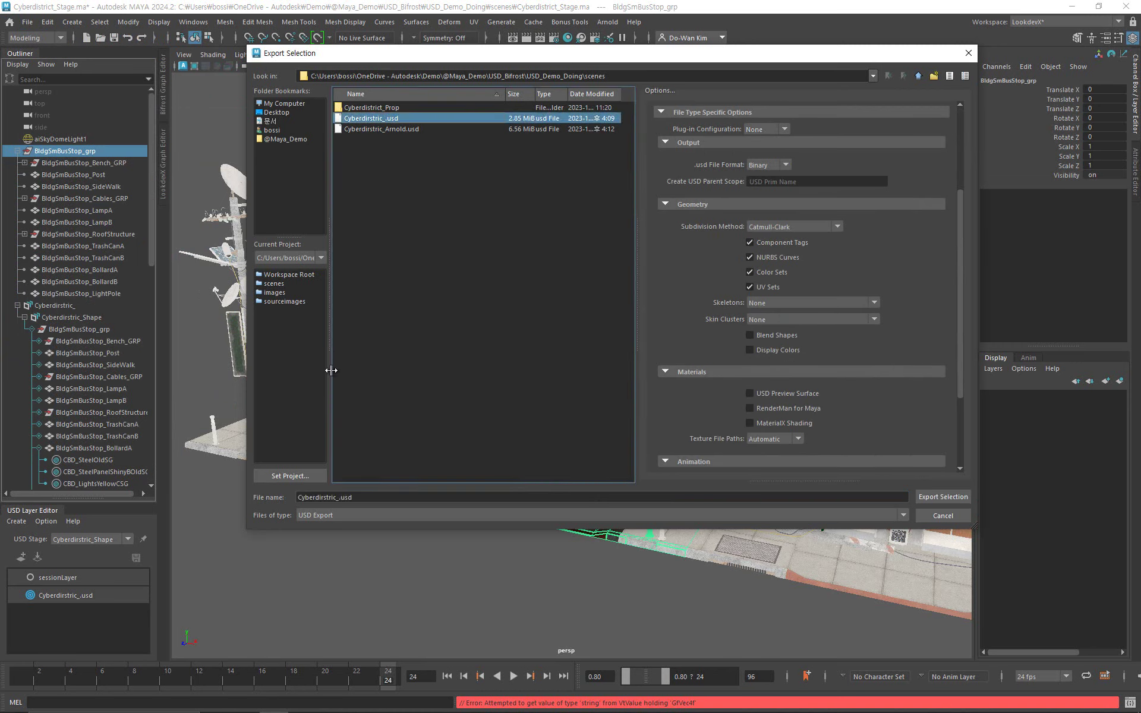
left_click(339, 496)
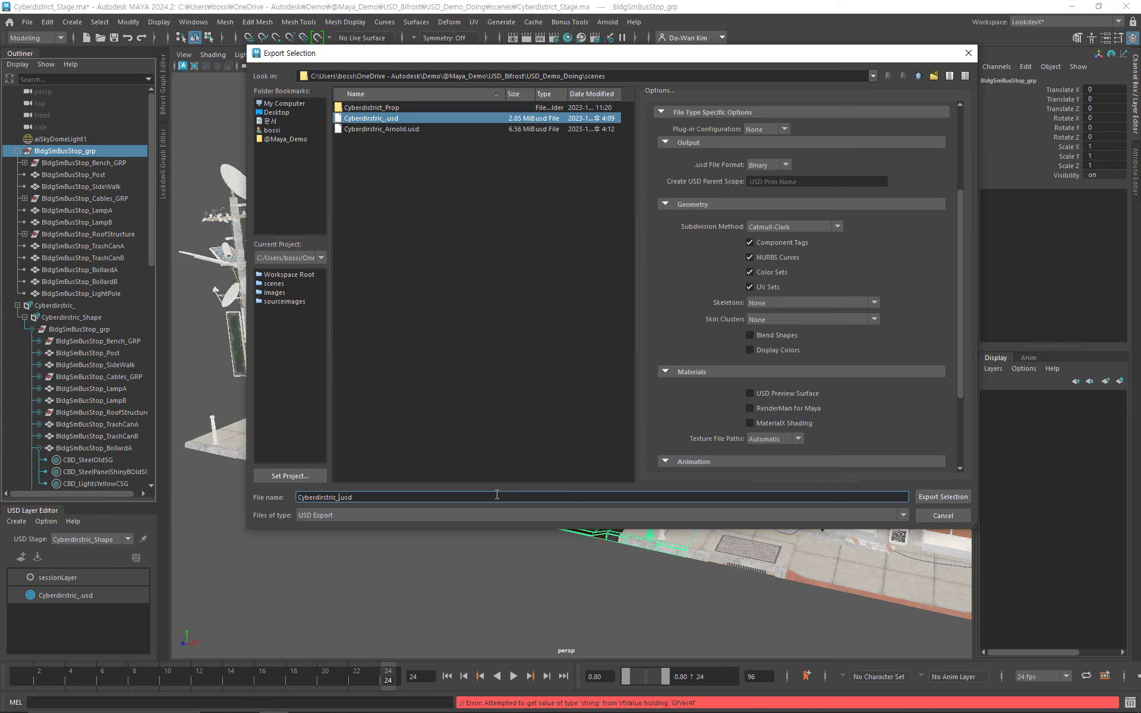
type("none")
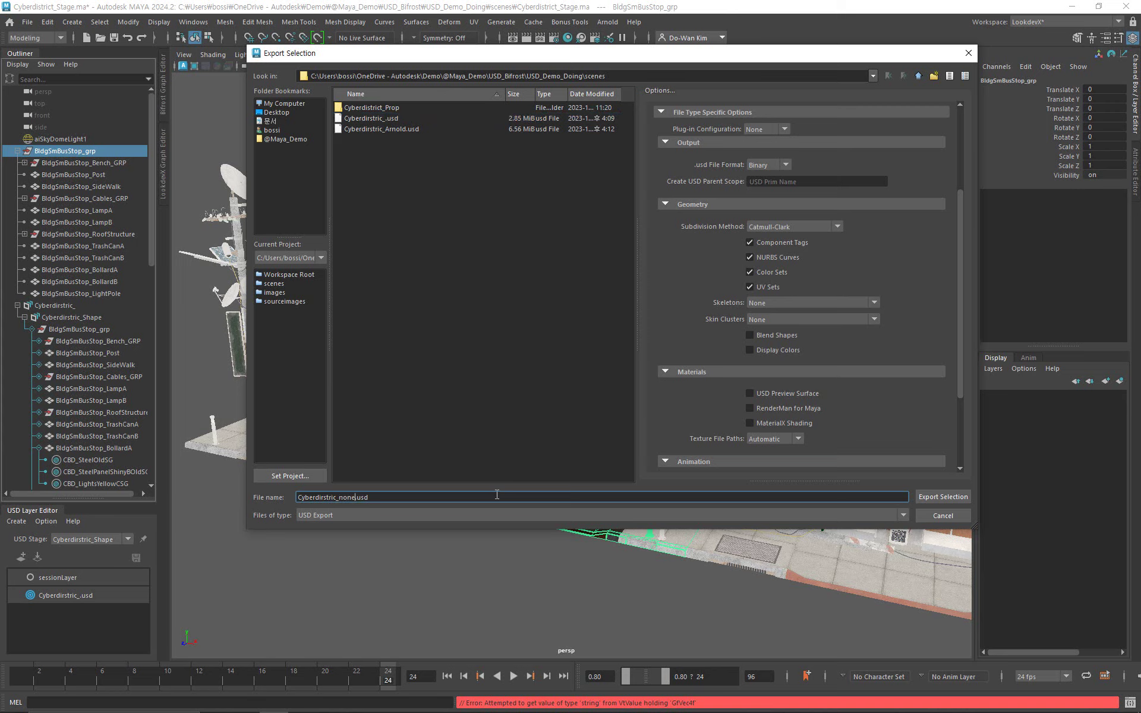
key("Return")
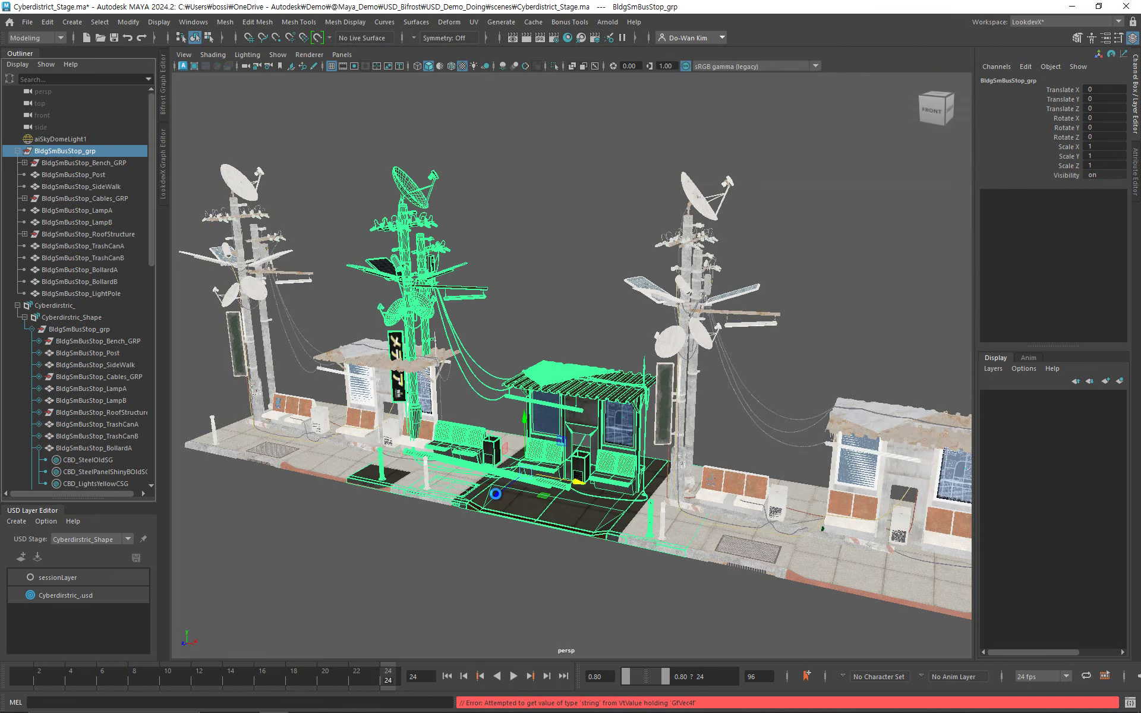
Create a USD stage from the file Cyberdirstric_none.usd in the scenes folder and locate it in the Outliner.
left_click(17, 521)
left_click(29, 545)
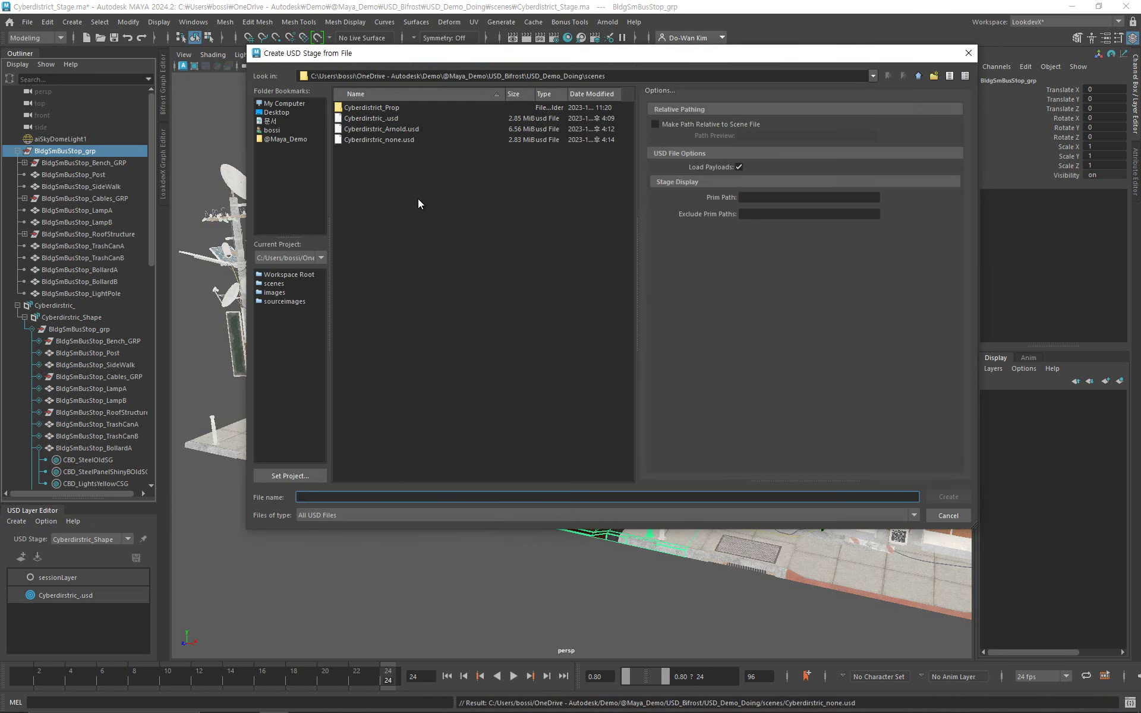
double_click(411, 140)
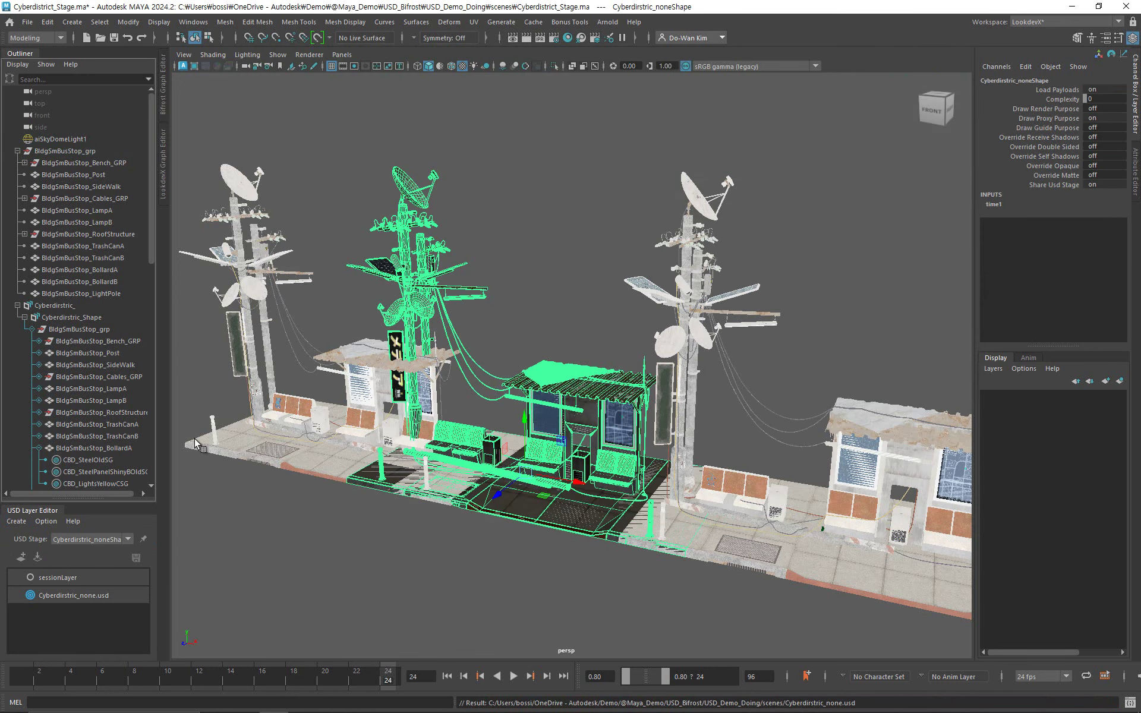
scroll(90, 443, "down", 10)
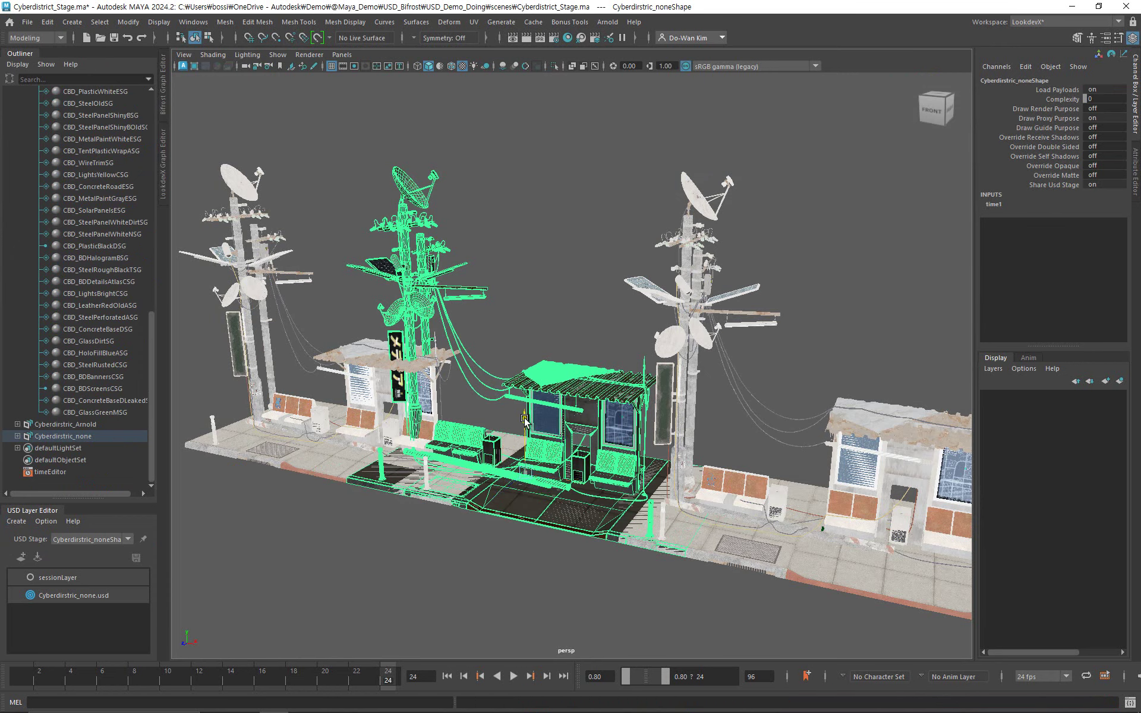
Move the Cyberdirstric_none stage straight up along Y so it floats above the original bus stop, and deselect it.
left_click_drag(526, 422, 526, 181)
left_click(543, 290)
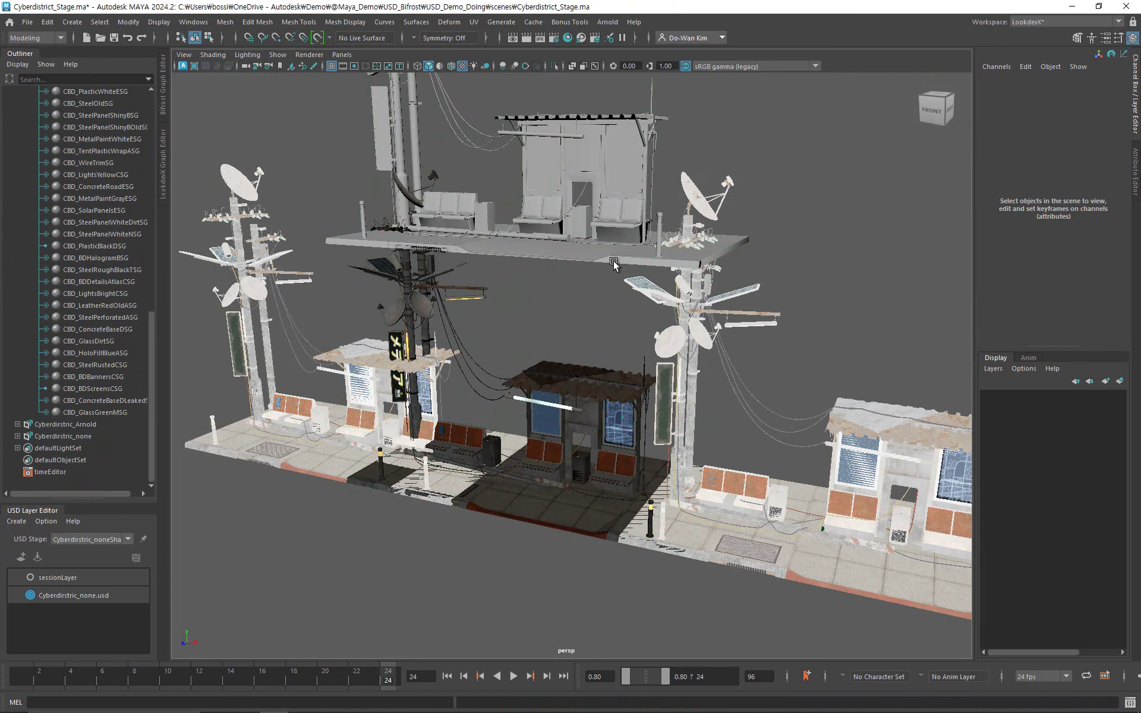
left_click_drag(592, 287, 558, 282, "alt")
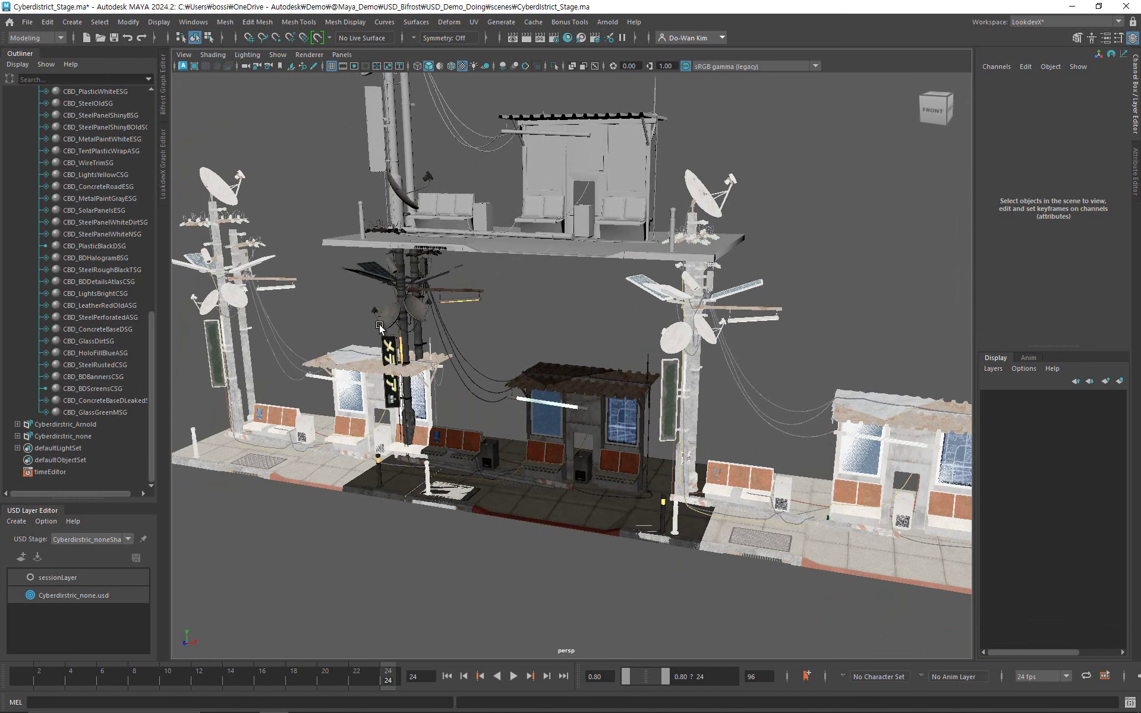
Expand the Cyberdirstric_none stage down to the children of BldgSmBusStop_grp and compare its hierarchy with the Cyberdirstric_ stage.
left_click(17, 437)
scroll(120, 388, "down", 1)
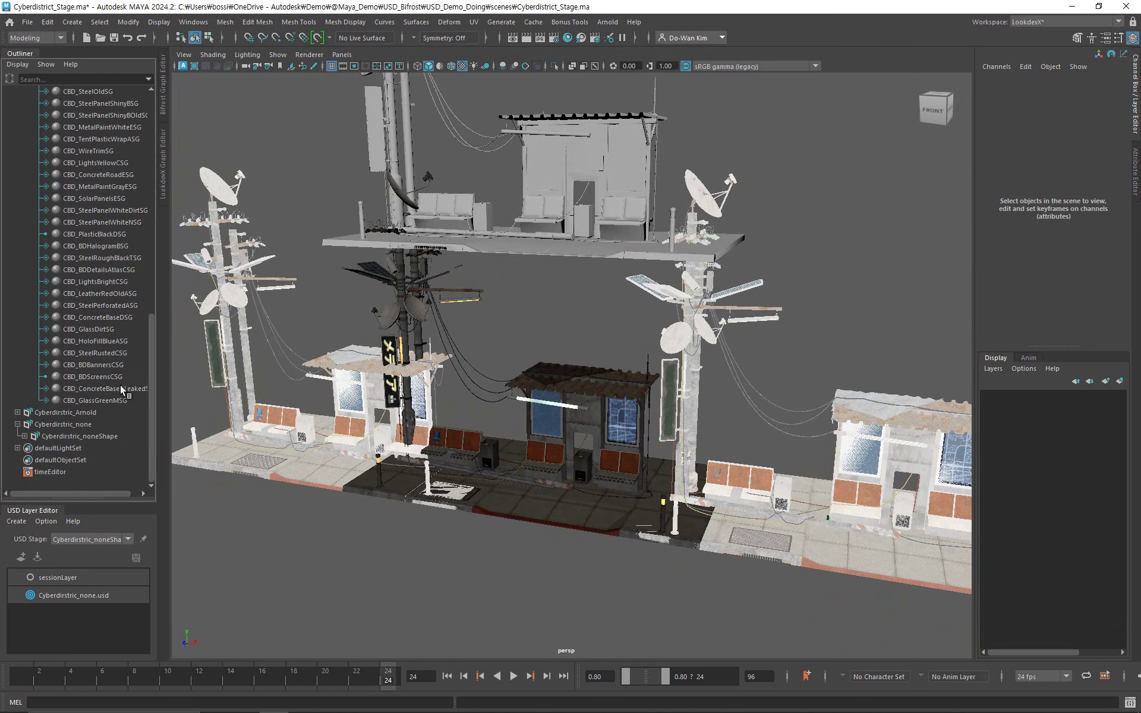
left_click(24, 437)
scroll(83, 352, "down", 1)
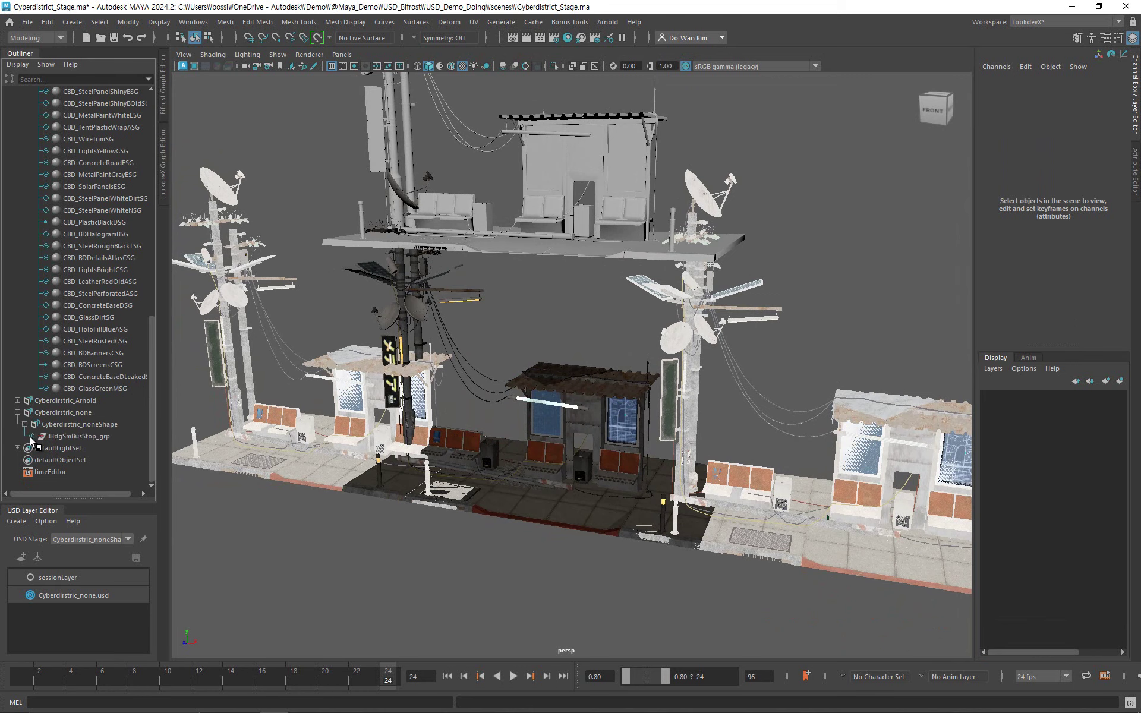
left_click(32, 436)
scroll(90, 321, "down", 4)
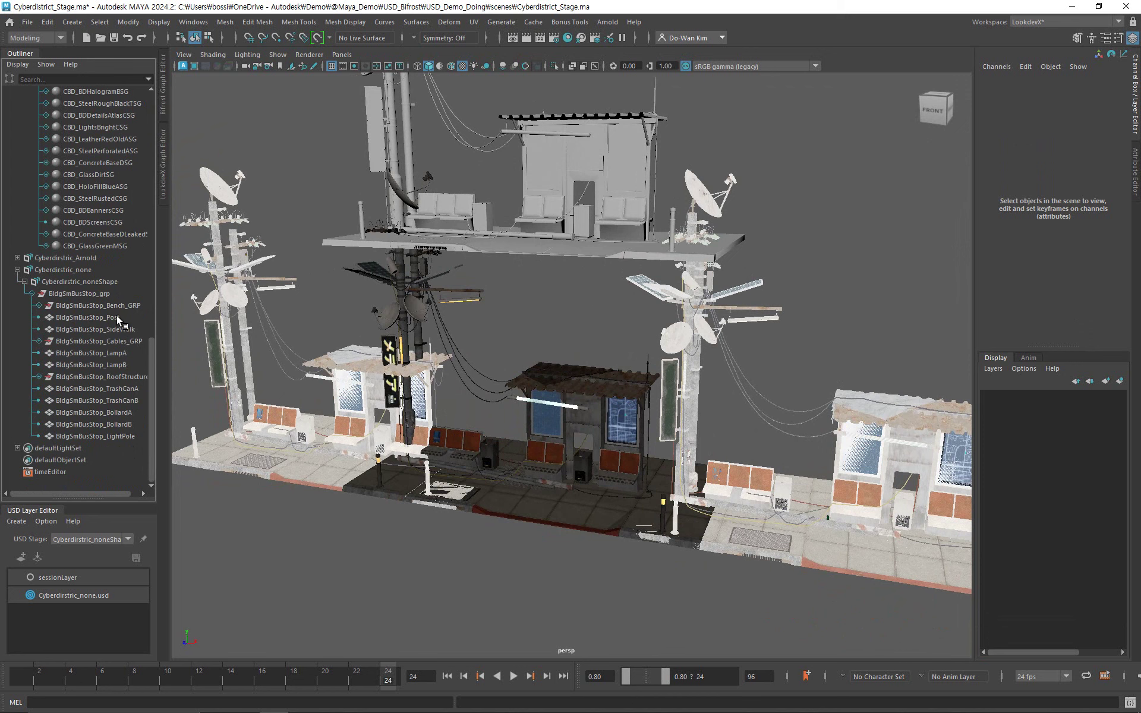
scroll(80, 321, "up", 12)
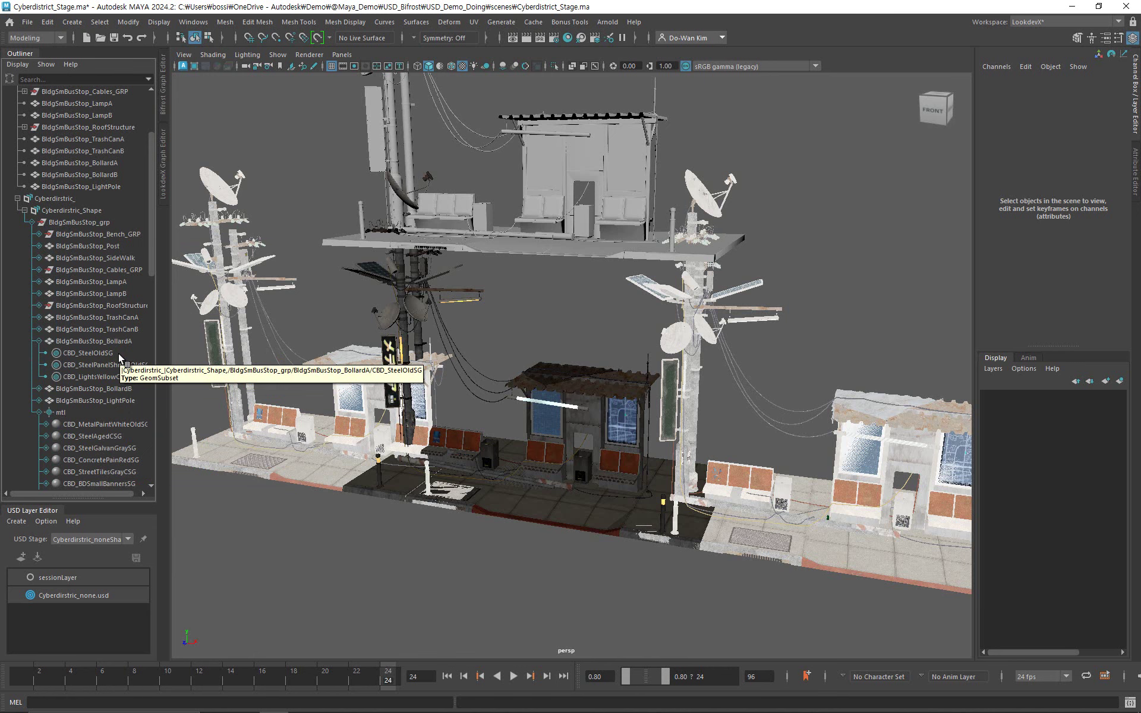
scroll(119, 353, "down", 10)
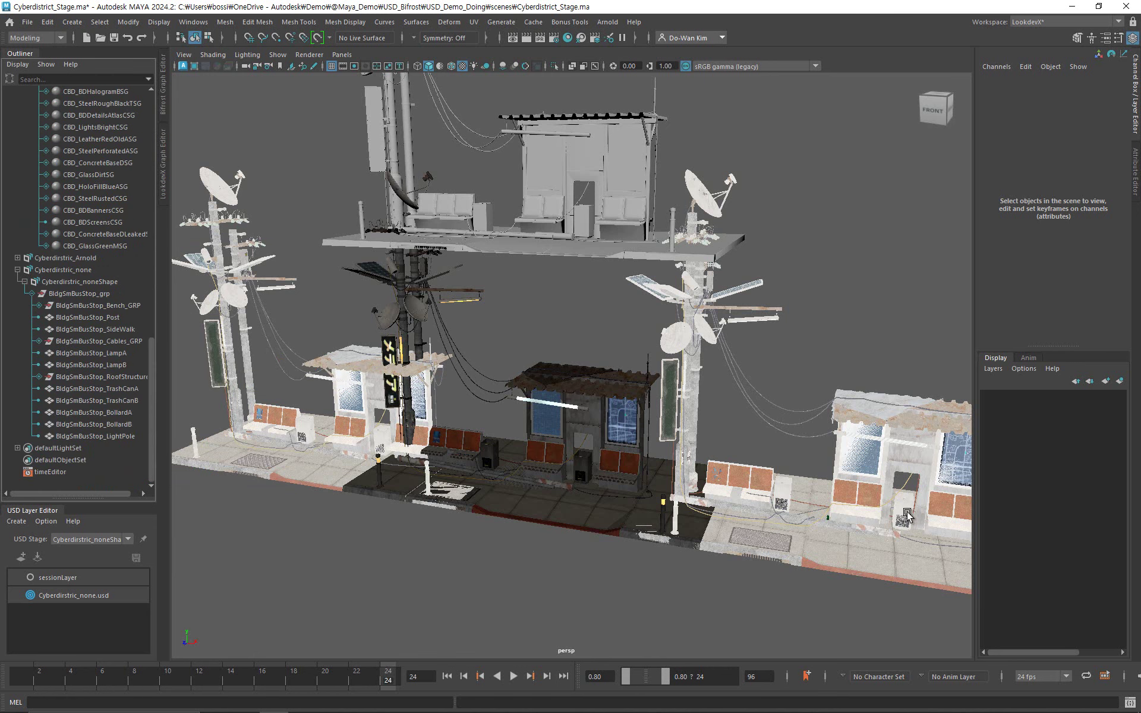
Expand the Cyberdirstric_Arnold stage, its BldgSmBusStop_grp and mtl scope, and examine its Arnold materials and render nodes against the other stages.
left_click(17, 258)
left_click(24, 270)
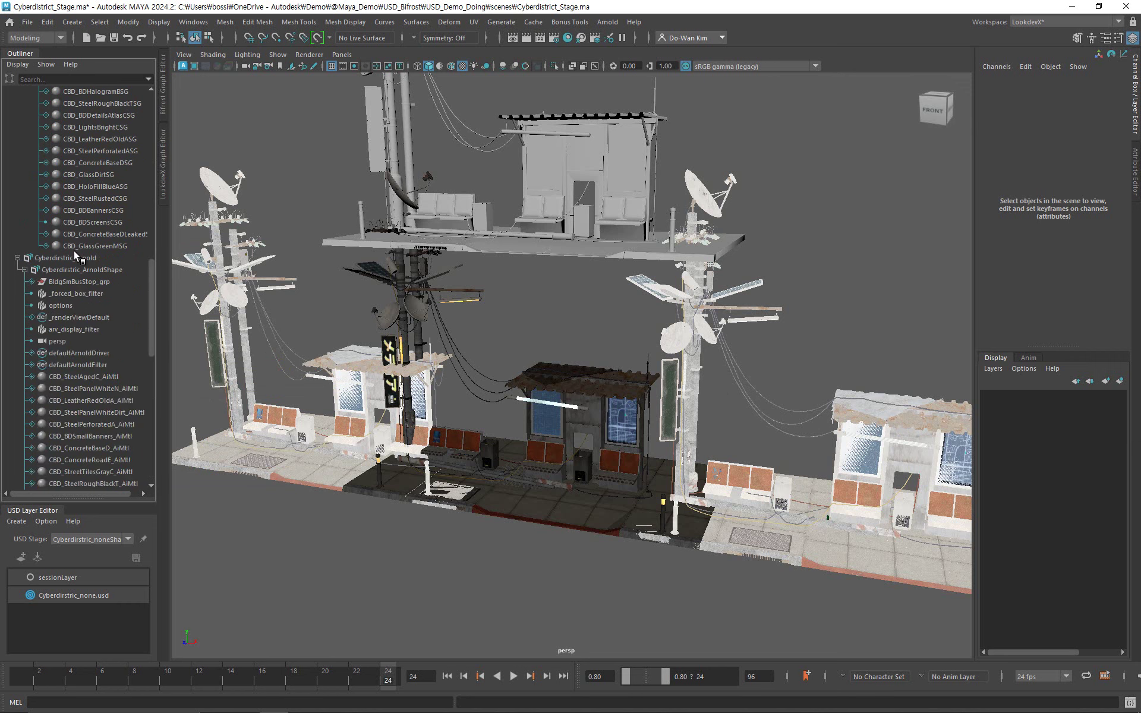
scroll(116, 270, "down", 5)
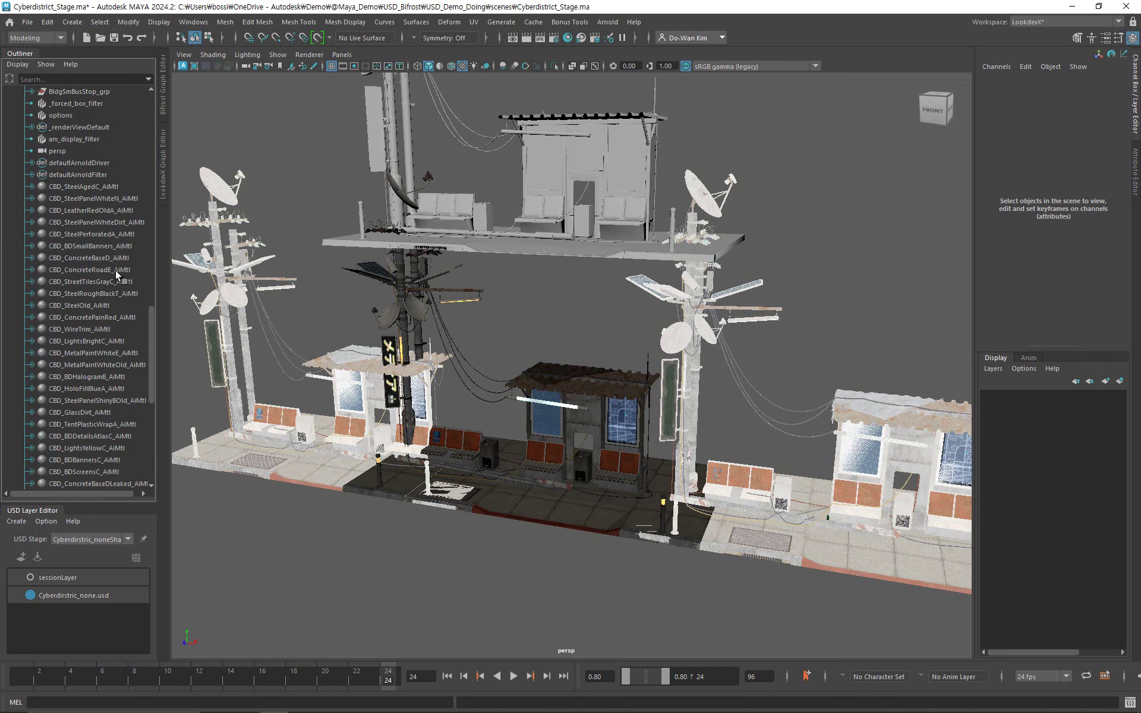
scroll(85, 308, "down", 9)
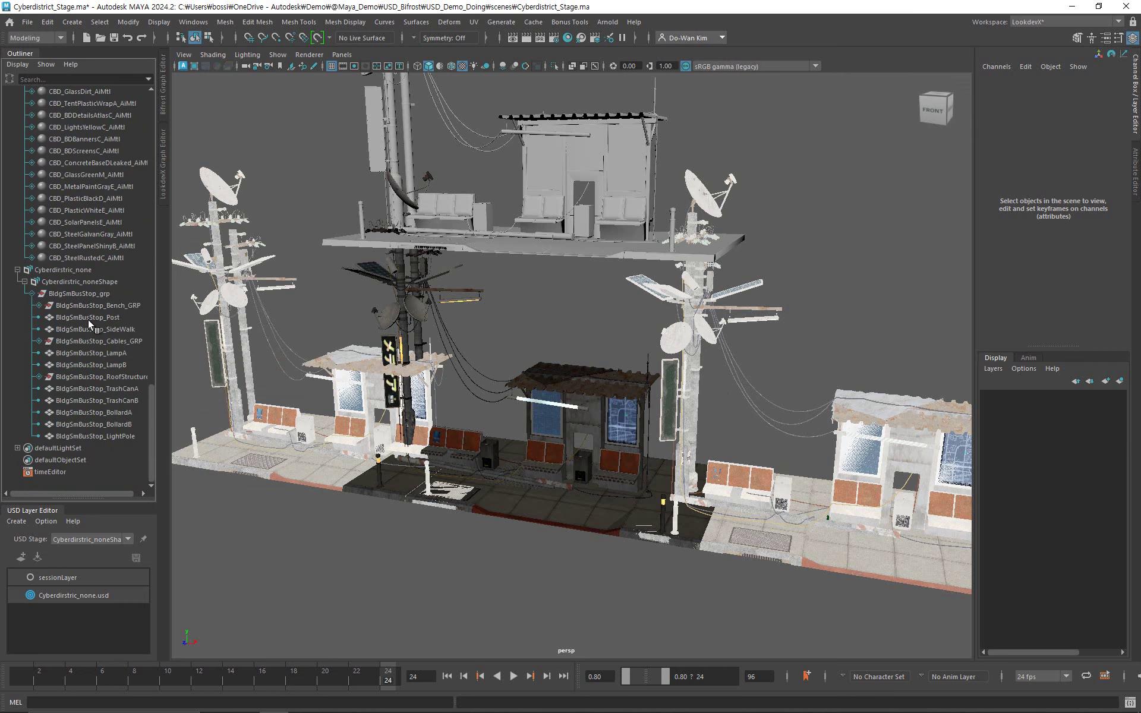
scroll(88, 310, "up", 11)
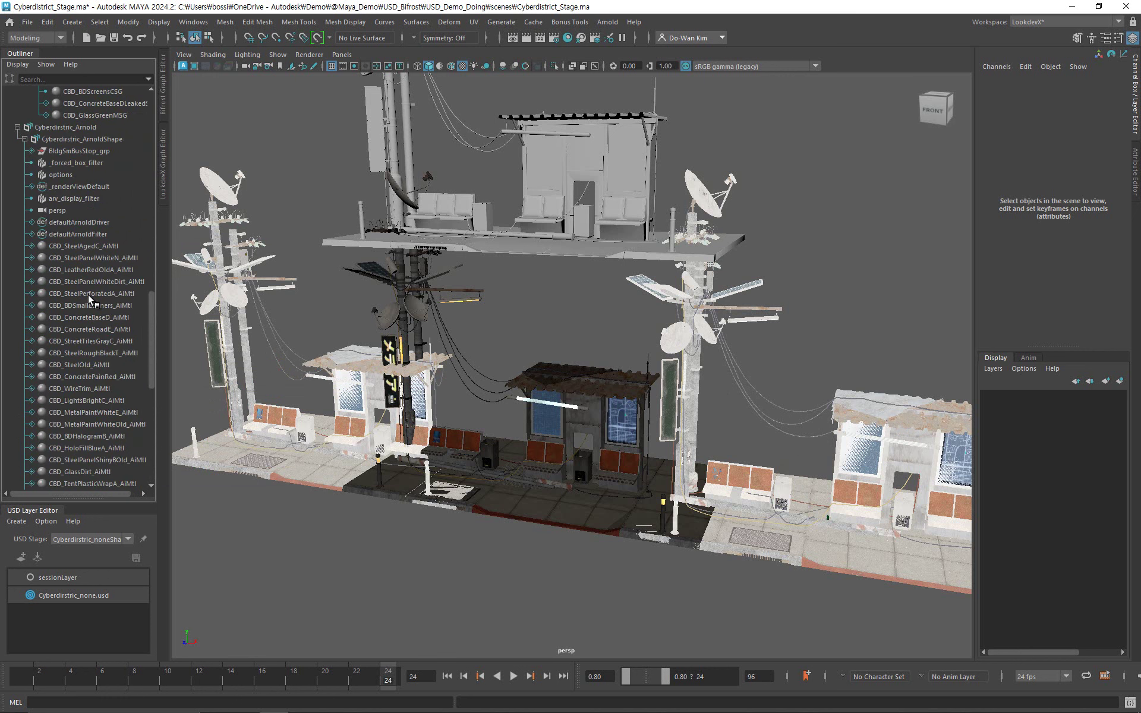
left_click(32, 151)
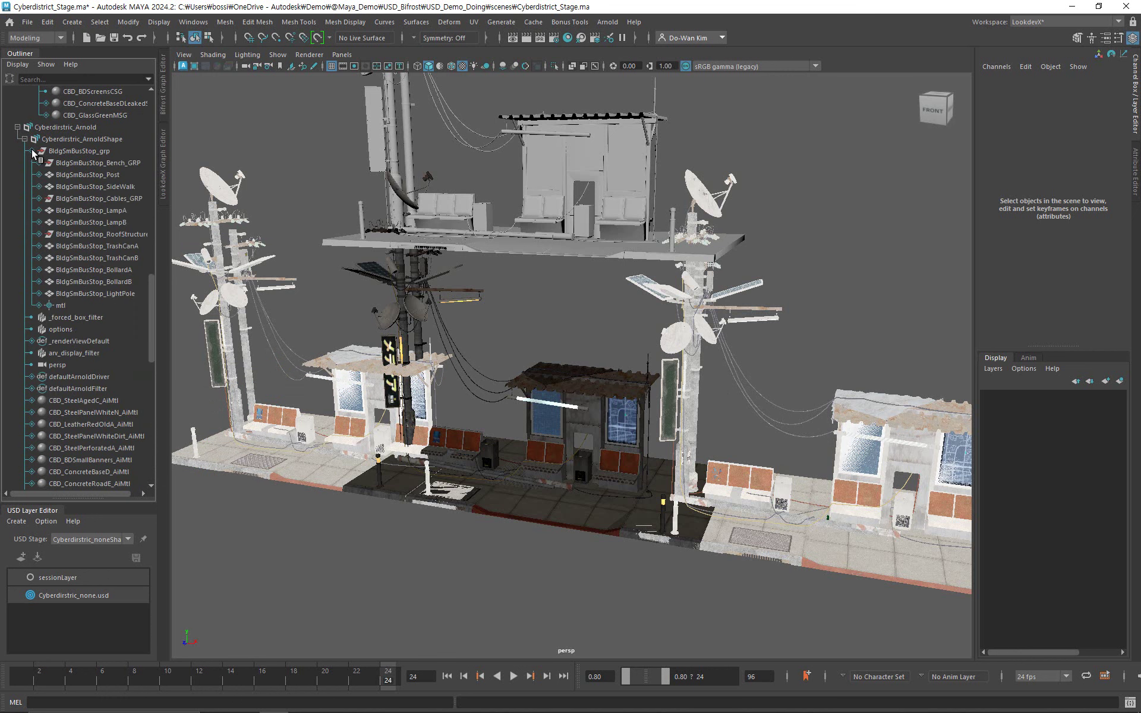
left_click(43, 305)
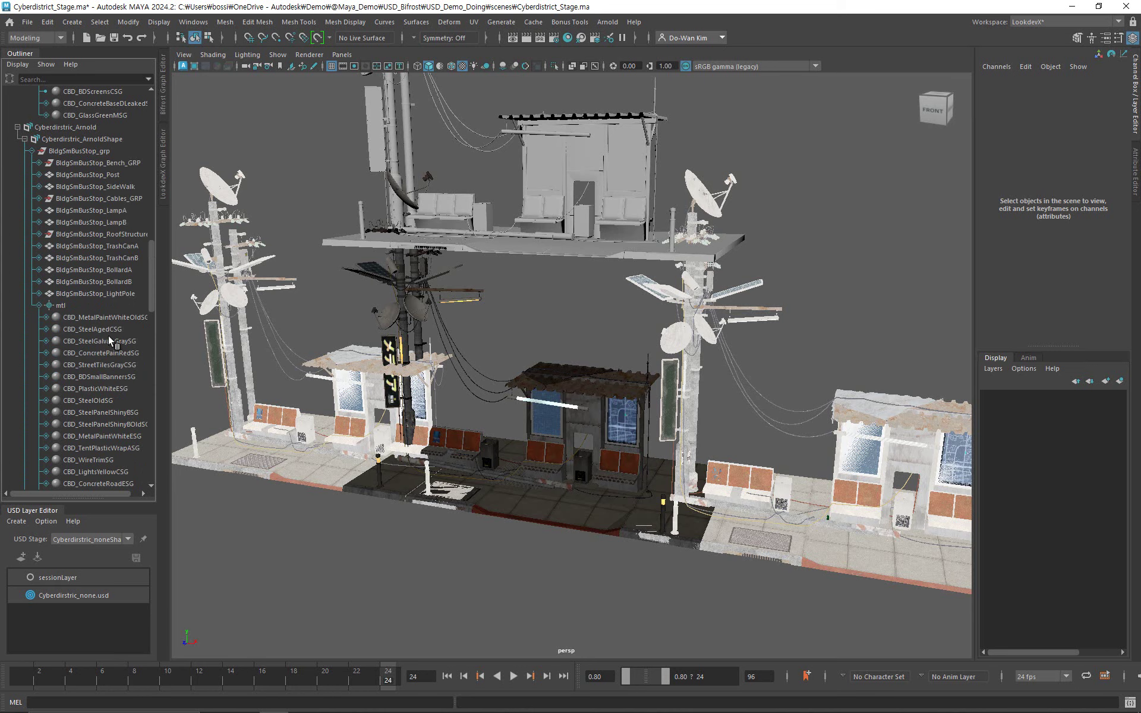
scroll(104, 302, "down", 5)
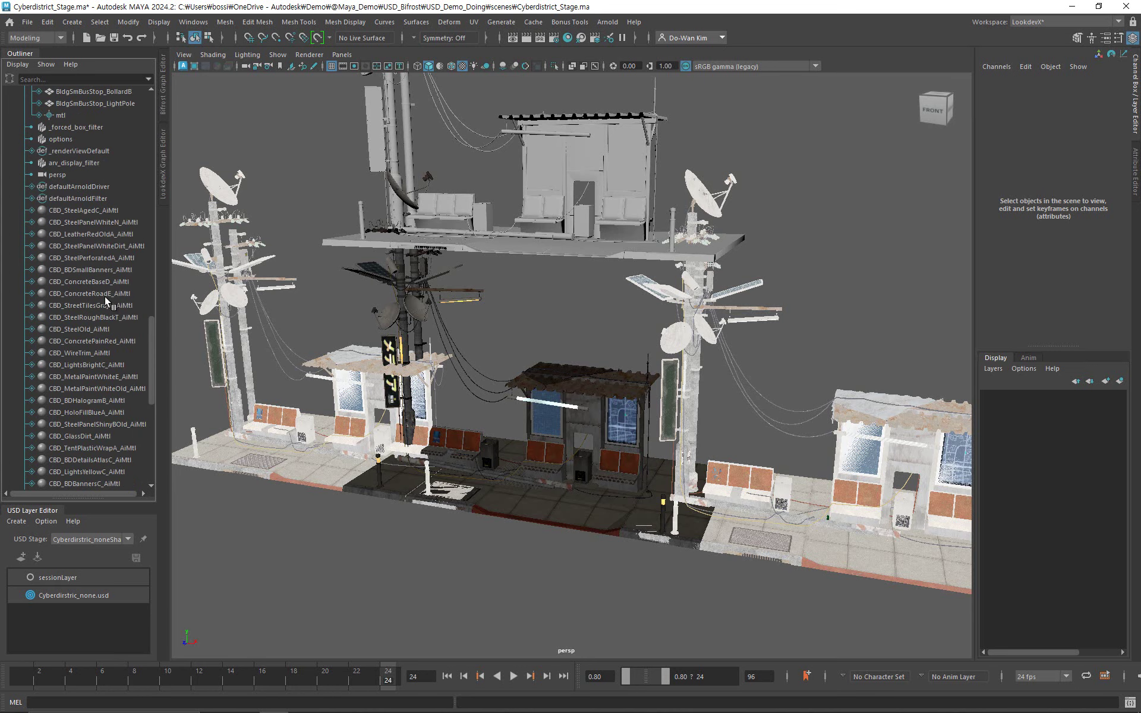
scroll(79, 311, "down", 7)
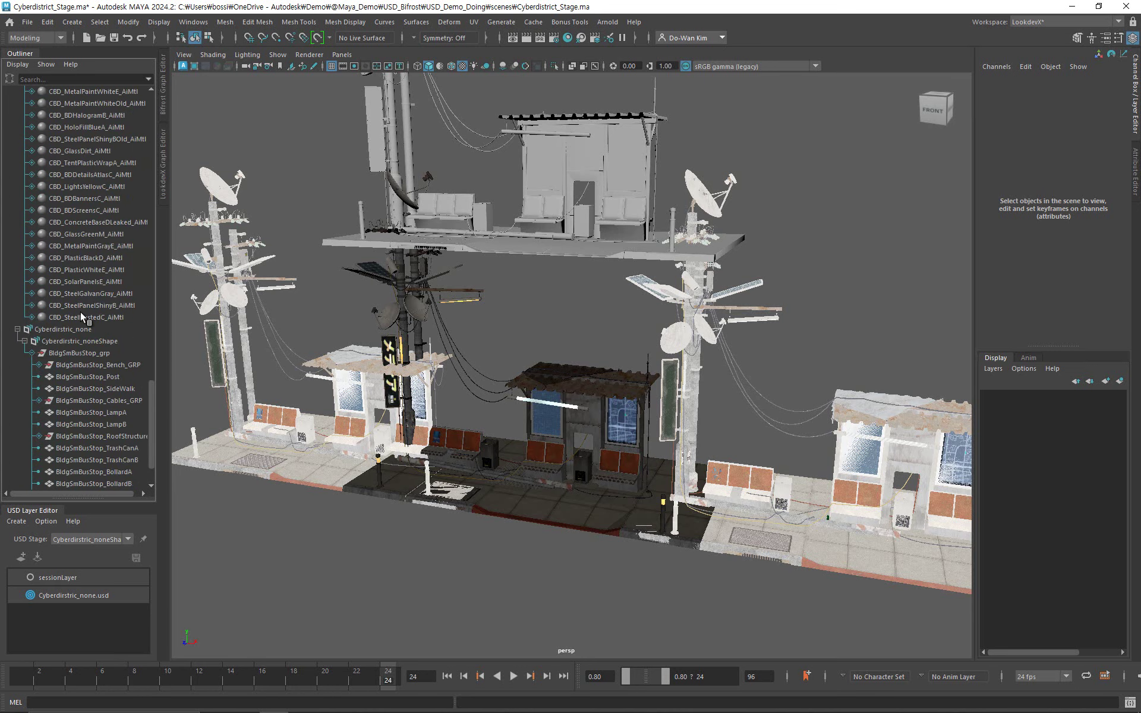
scroll(81, 311, "up", 7)
scroll(80, 304, "up", 8)
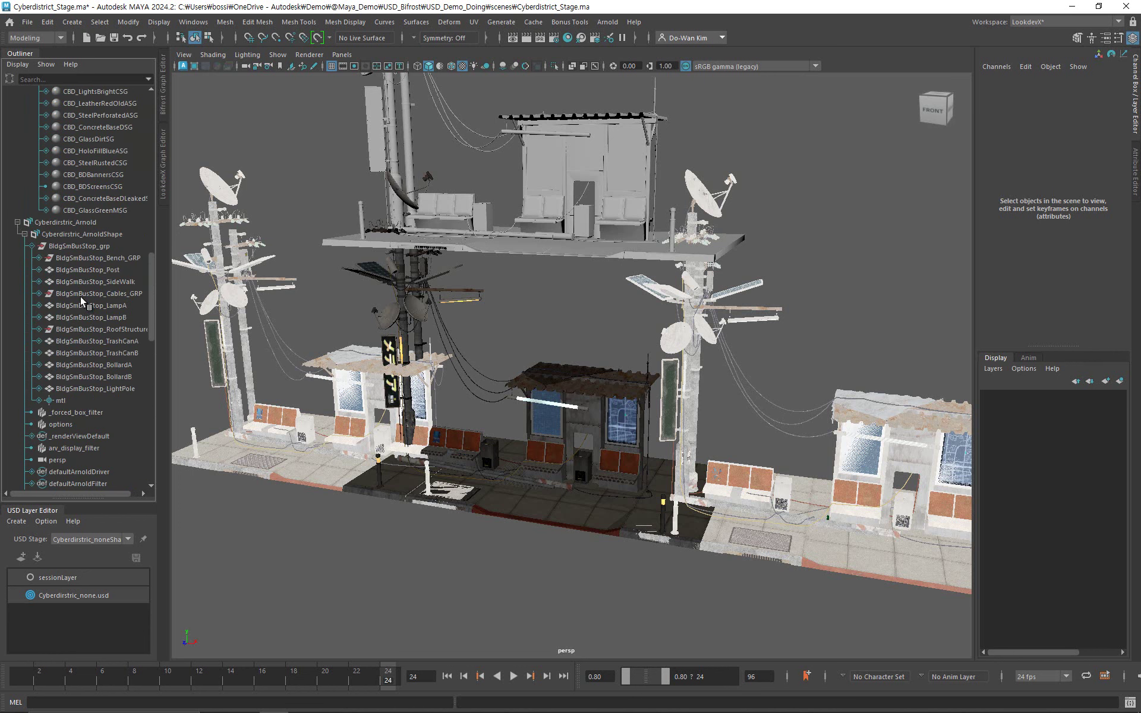
Expand BldgSmBusStop_TrashCanA in the Cyberdirstric_Arnold stage and compare the hierarchies and materials of all three stages, glancing at the LookdevX Graph Editor.
left_click(39, 341)
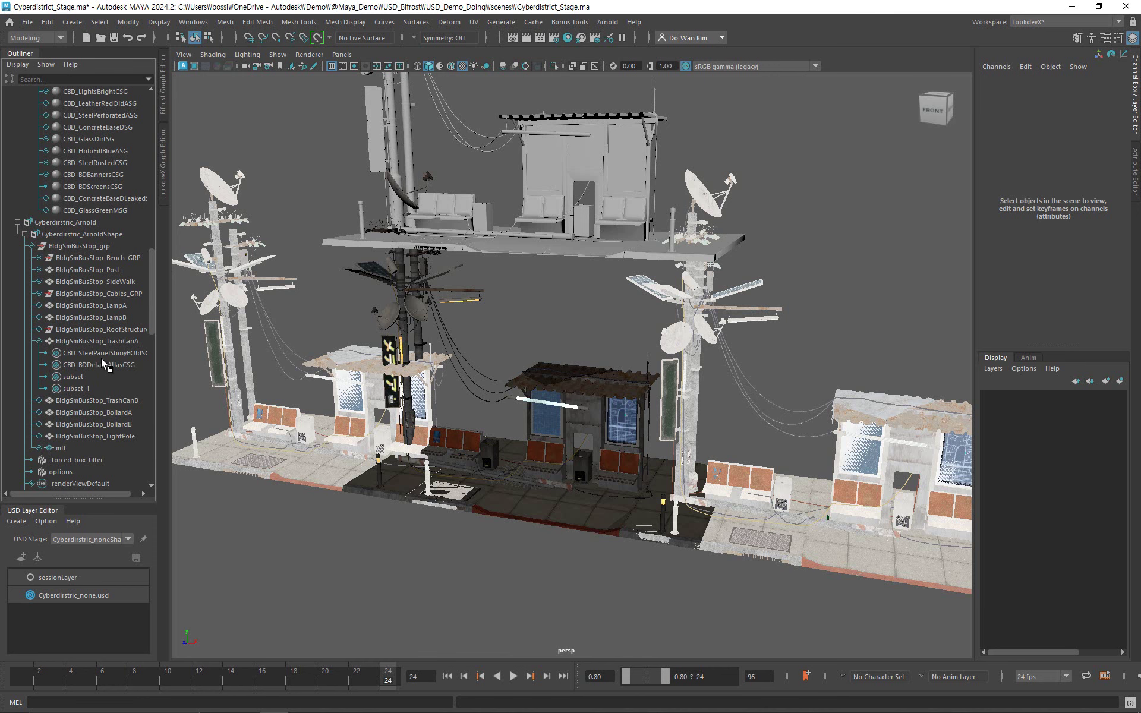
scroll(101, 358, "up", 15)
scroll(96, 353, "up", 3)
scroll(92, 352, "down", 10)
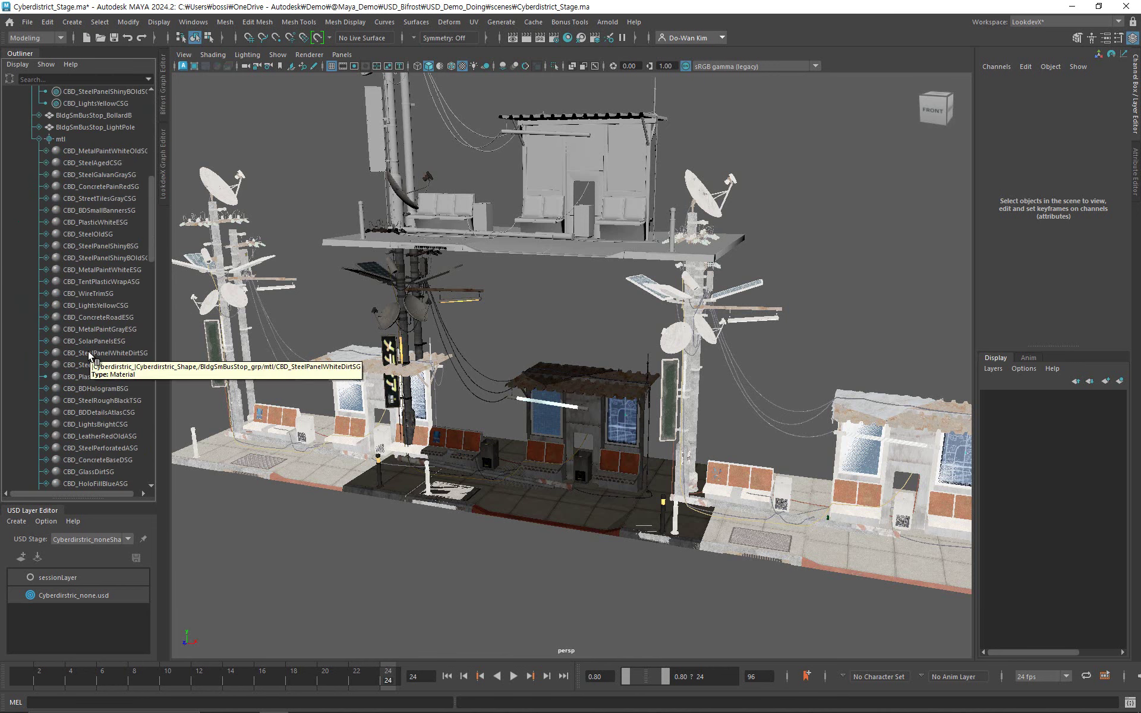
scroll(89, 356, "up", 10)
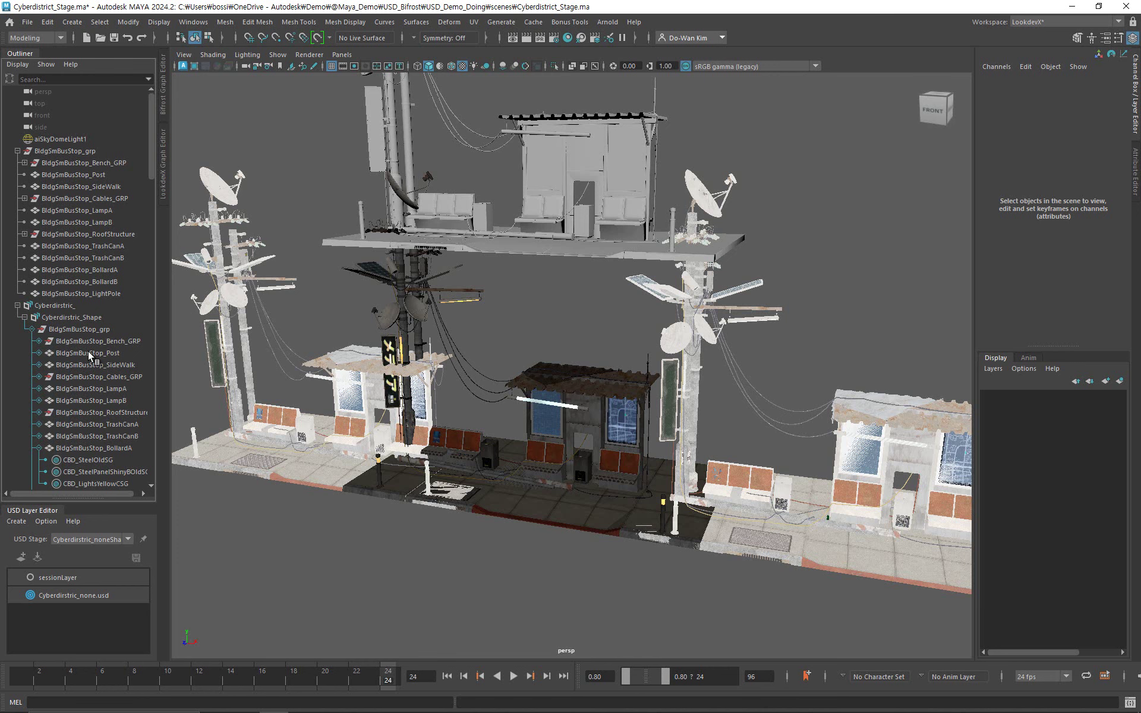
scroll(88, 351, "down", 15)
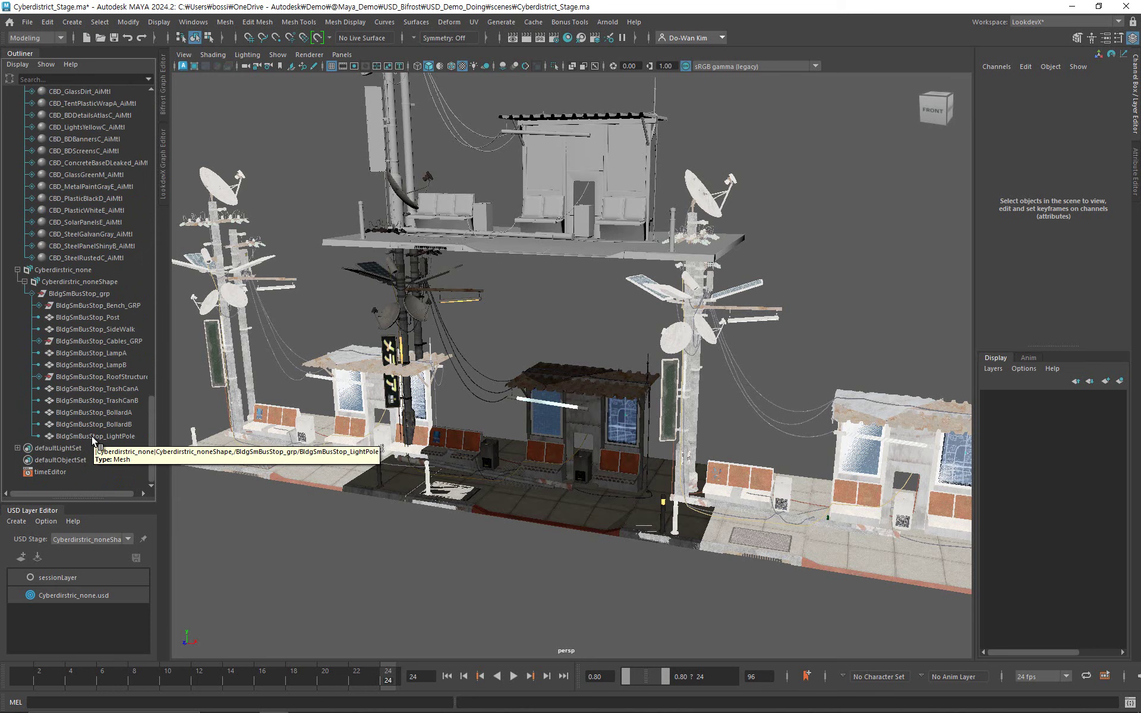
scroll(93, 406, "up", 16)
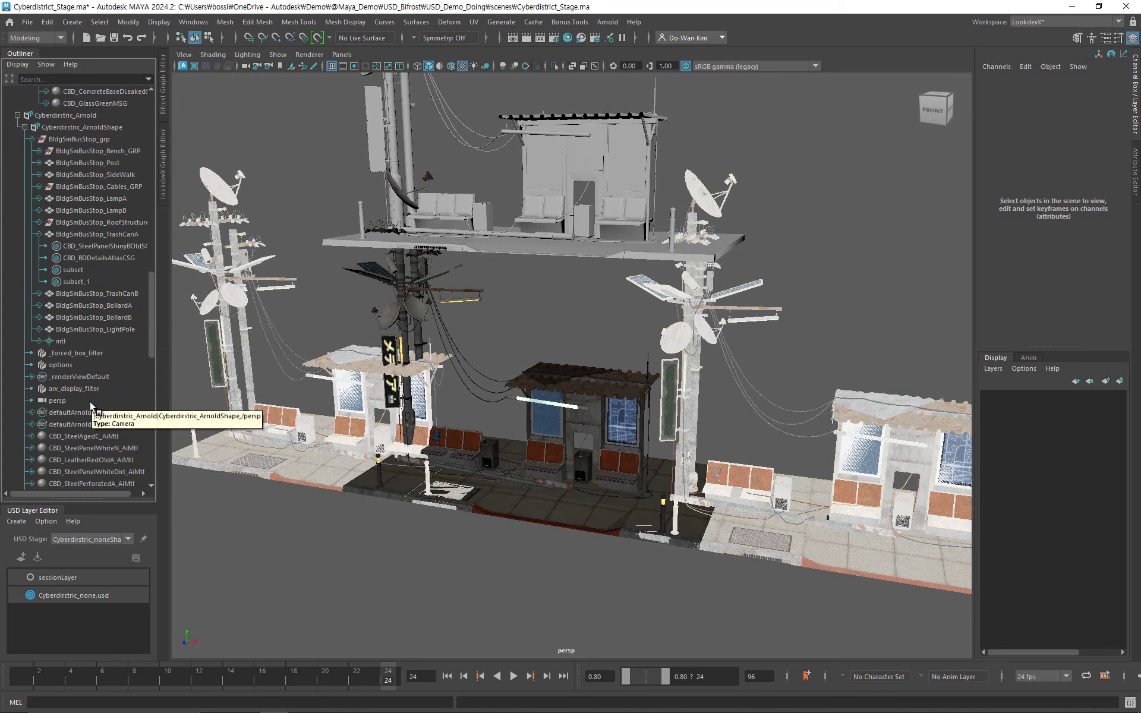
scroll(90, 401, "down", 8)
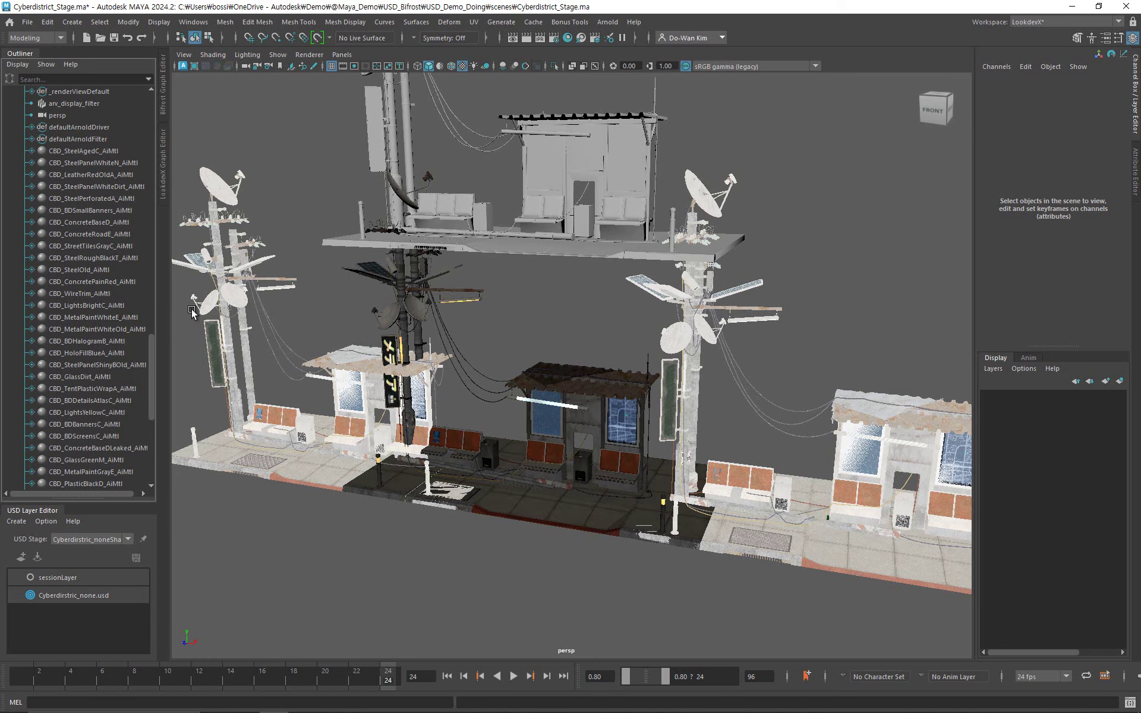
scroll(58, 229, "up", 10)
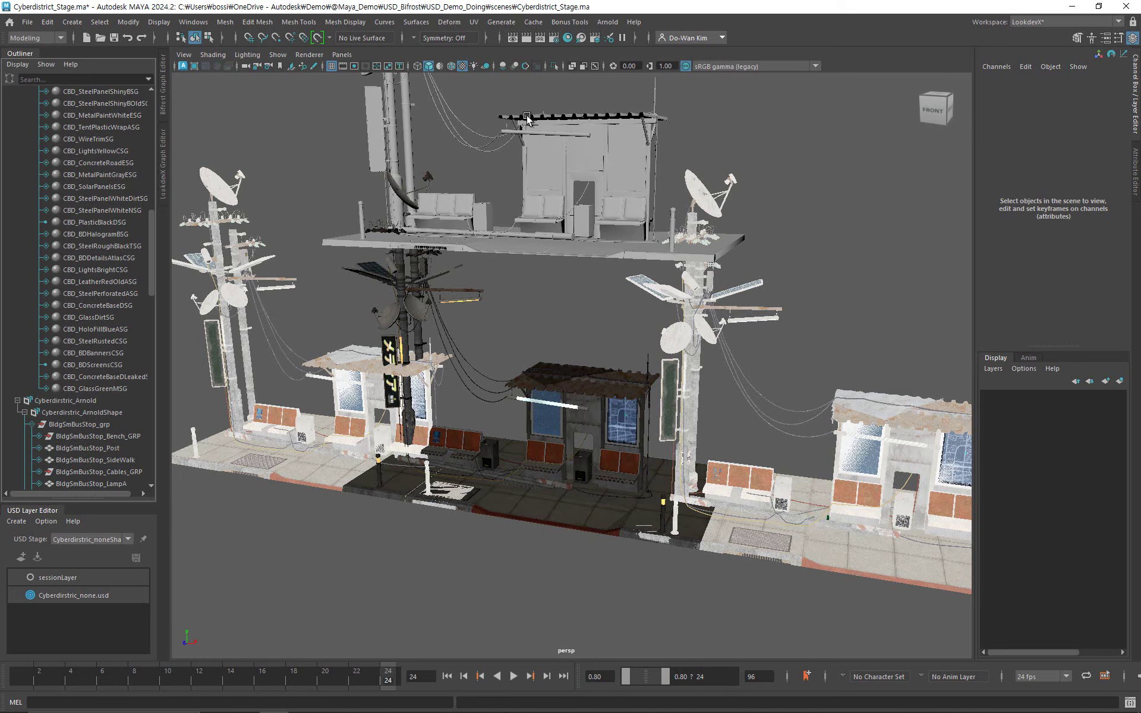
left_click(163, 192)
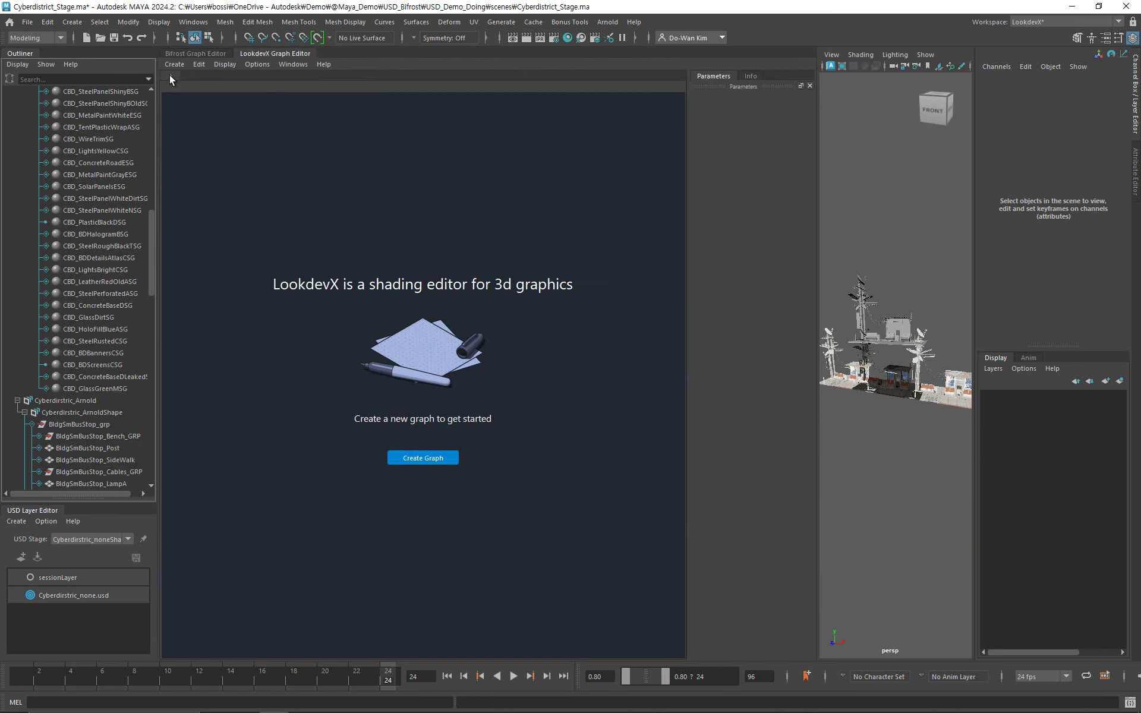
left_click(266, 54)
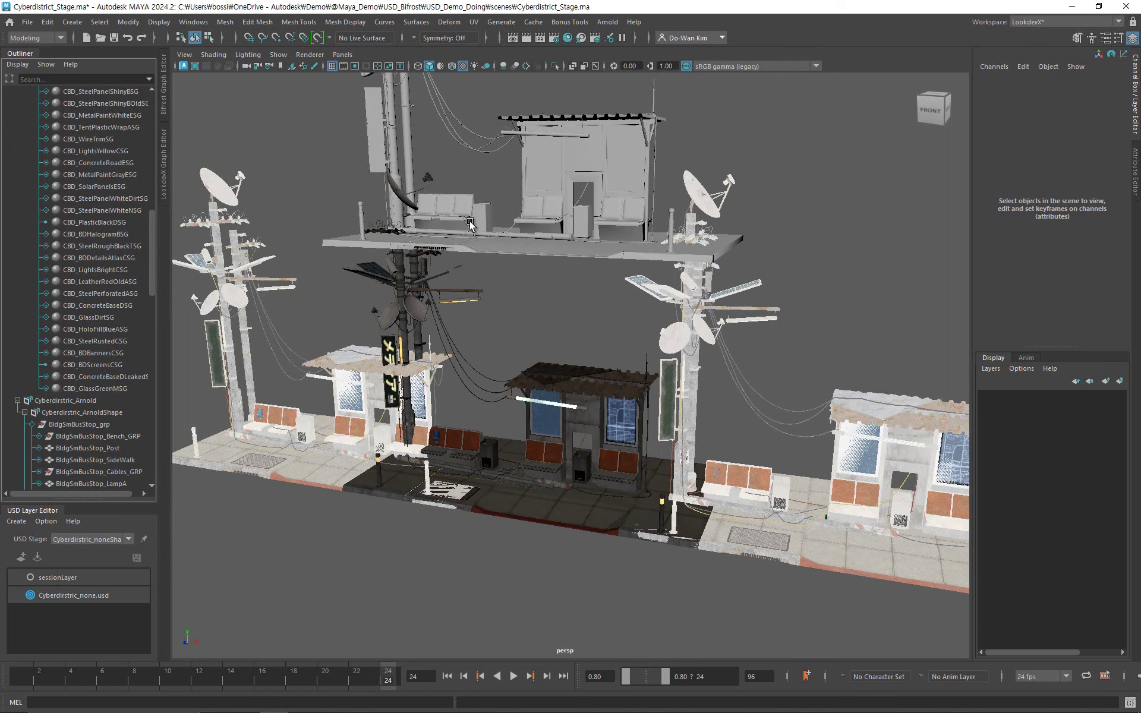
Collapse the Cyberdirstric_ and Cyberdirstric_Arnold stages in the Outliner.
scroll(65, 237, "up", 16)
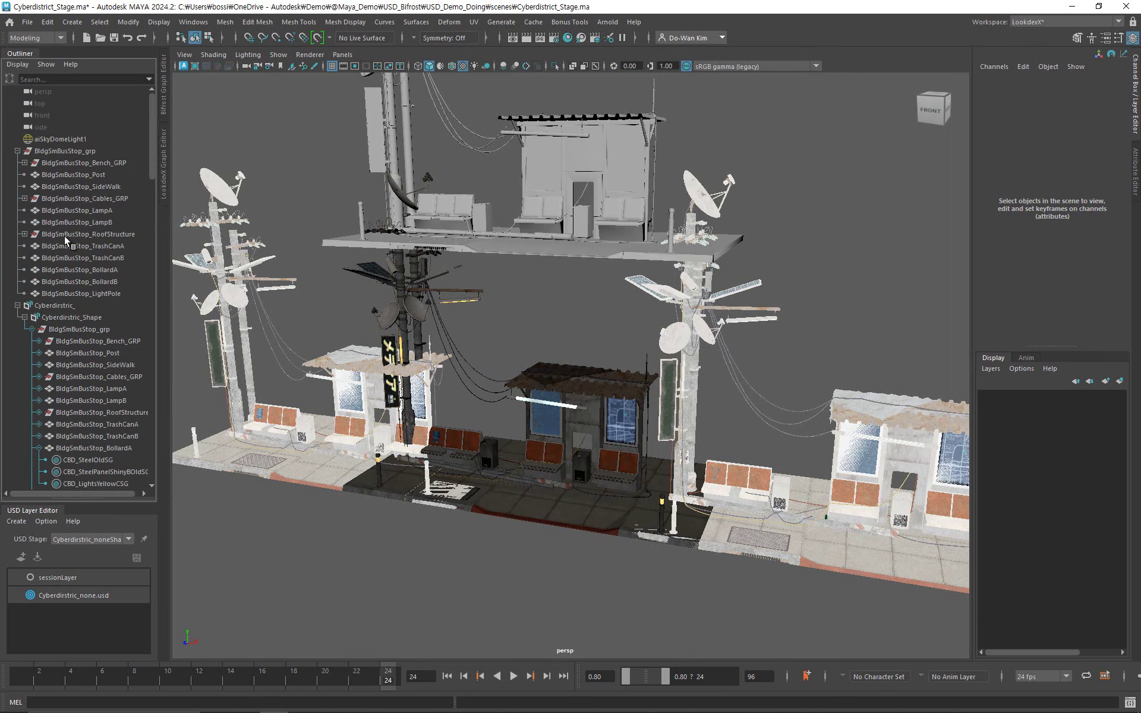
left_click(17, 305)
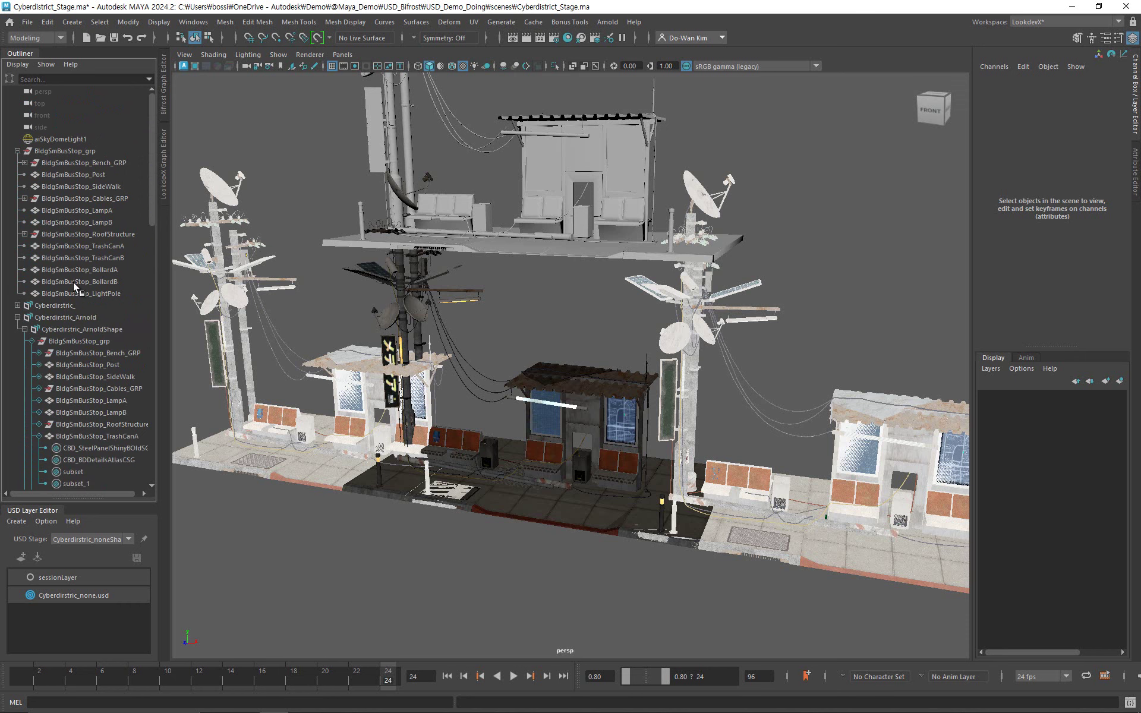
scroll(37, 206, "down", 5)
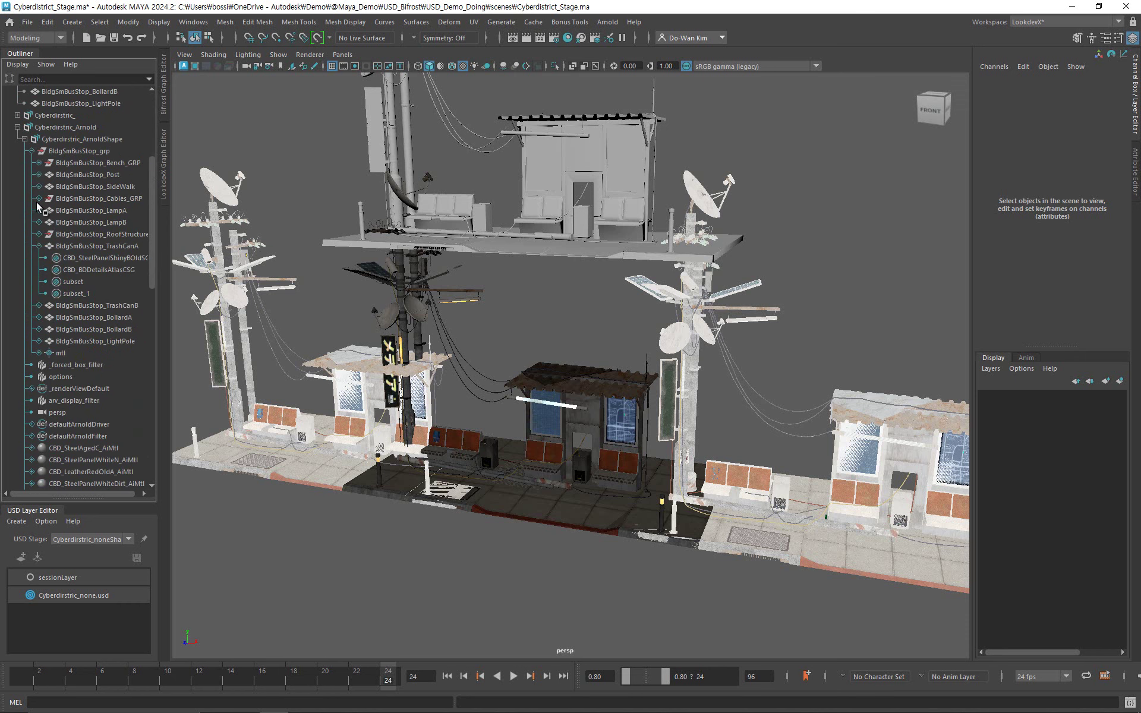
left_click(18, 127)
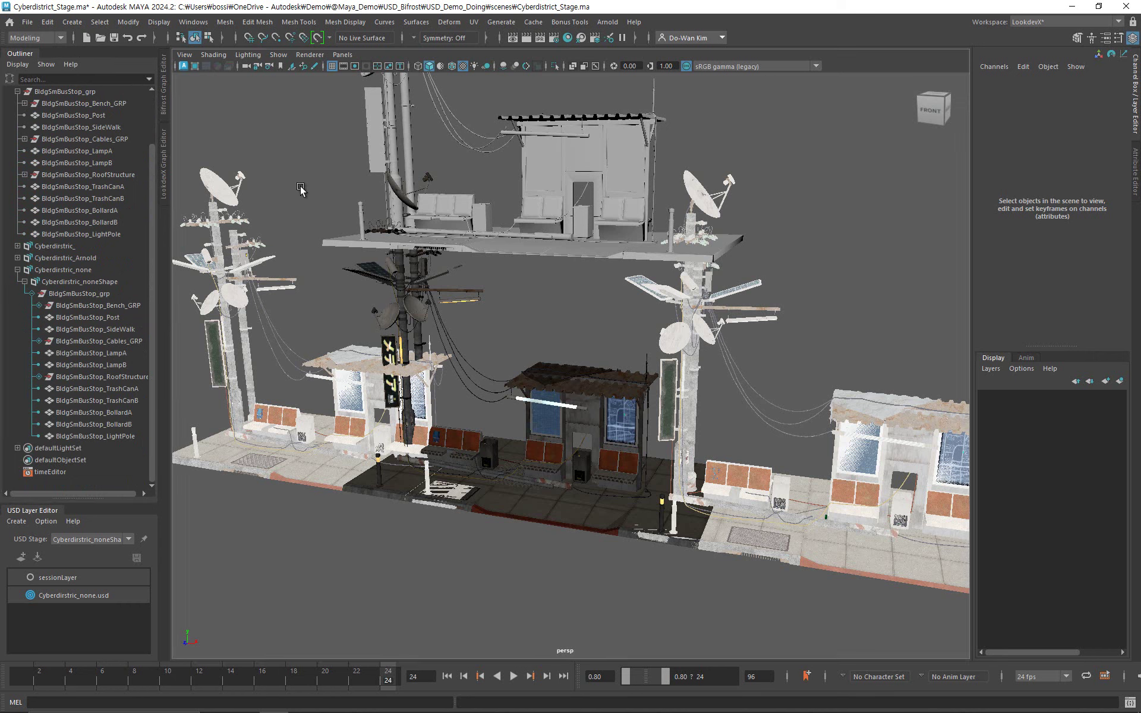
Start a new scene without saving the current one and create a USD stage from Cyberdirstric_none.usd in the scenes folder.
key("ctrl+n")
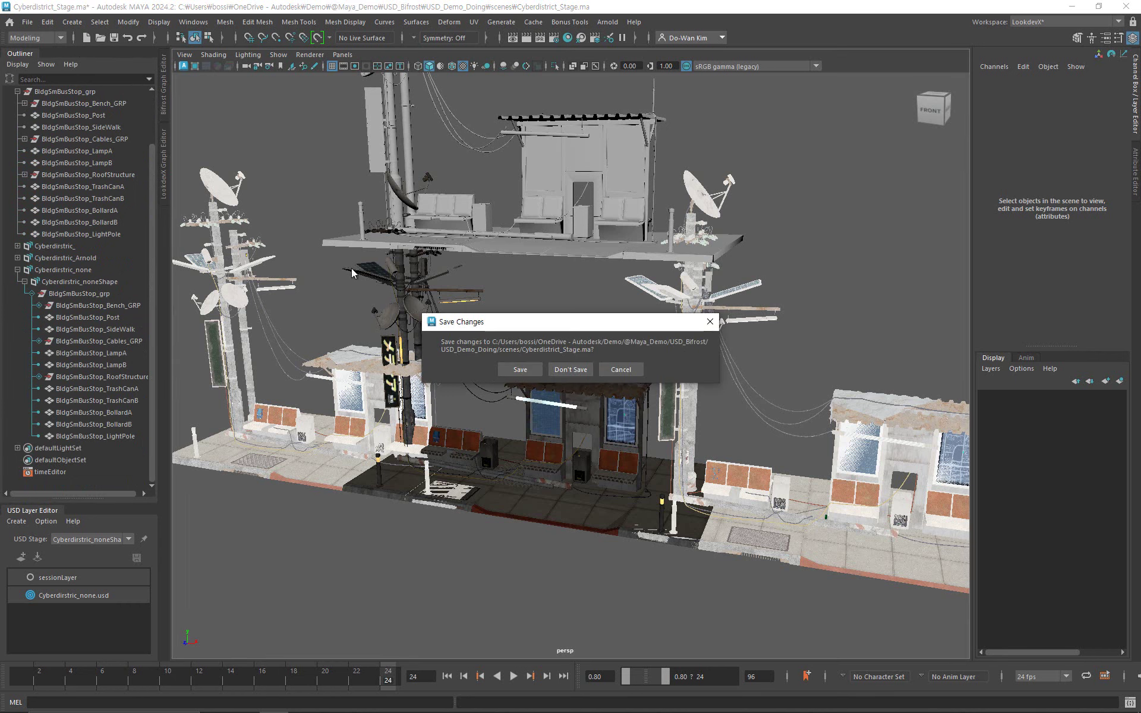
left_click(559, 373)
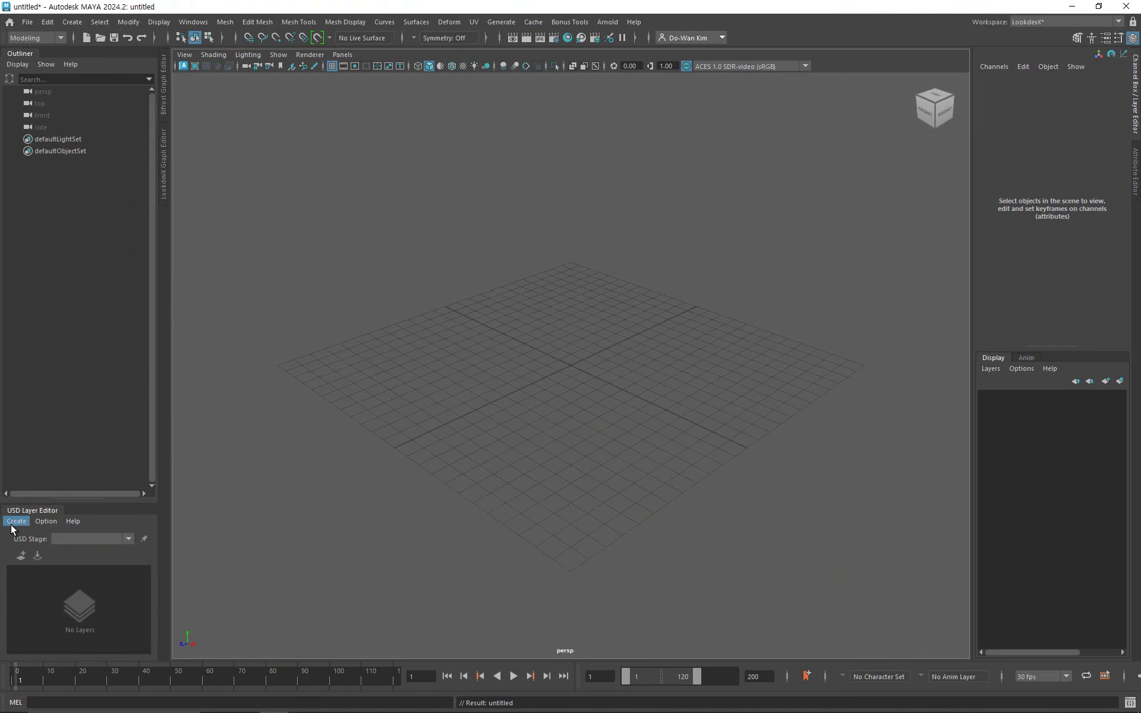
left_click(11, 522)
left_click(47, 545)
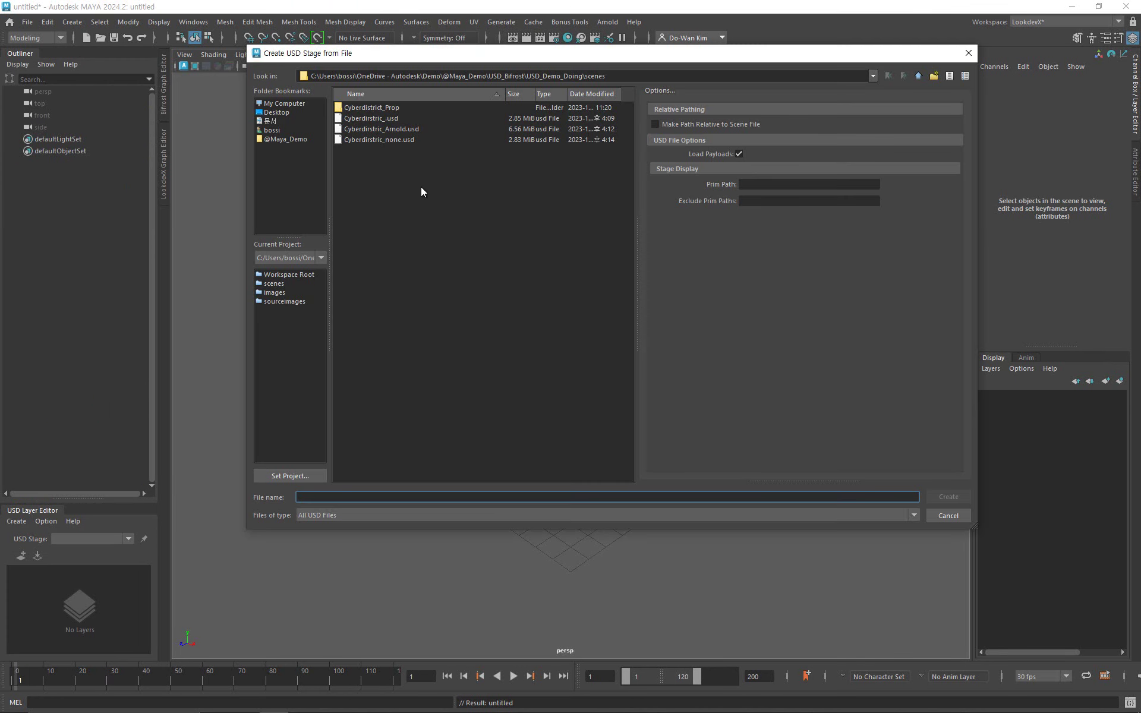
left_click(390, 139)
left_click(948, 497)
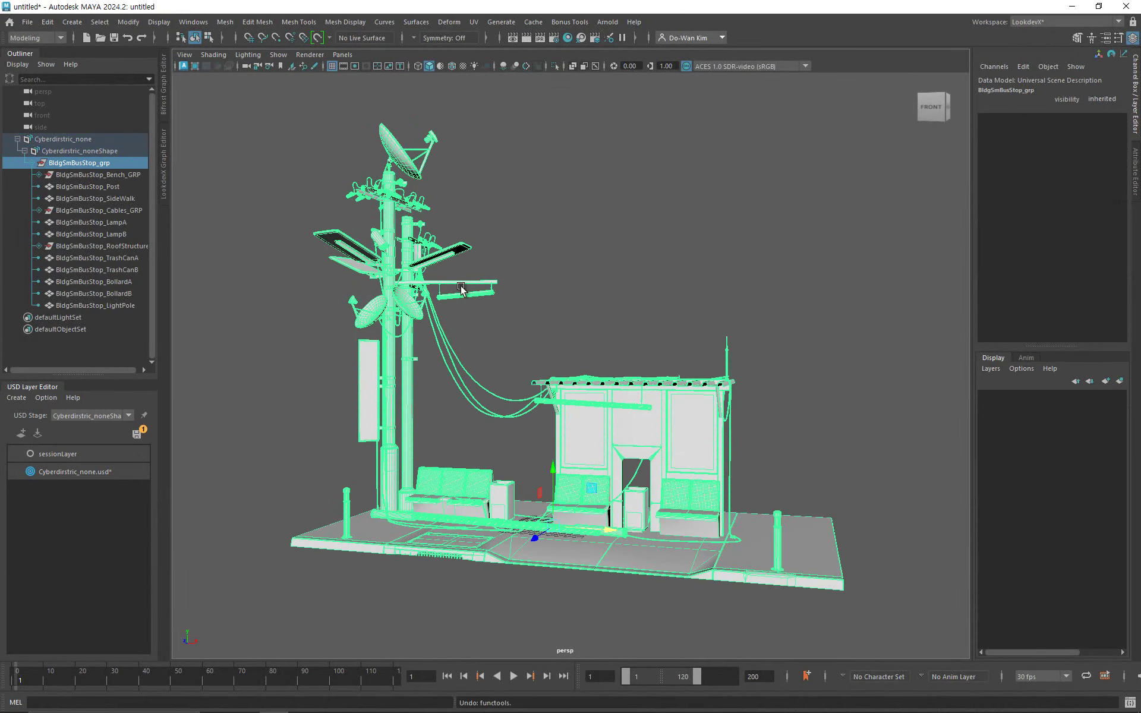
right_click(109, 167)
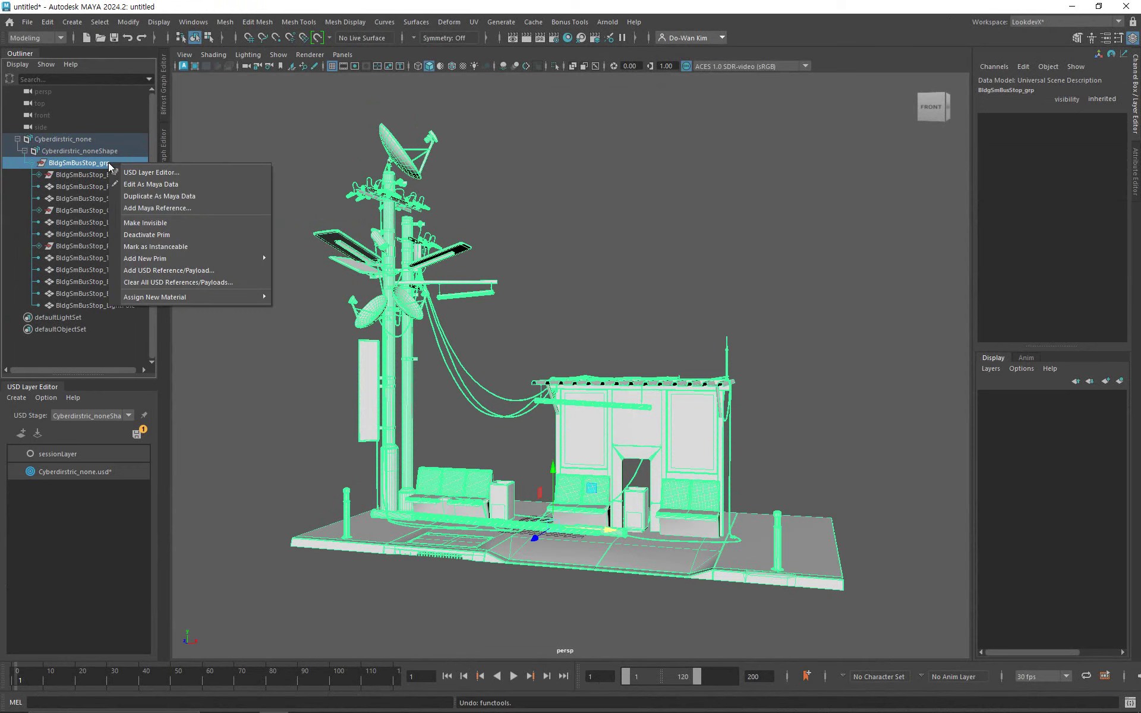
mouse_move(236, 260)
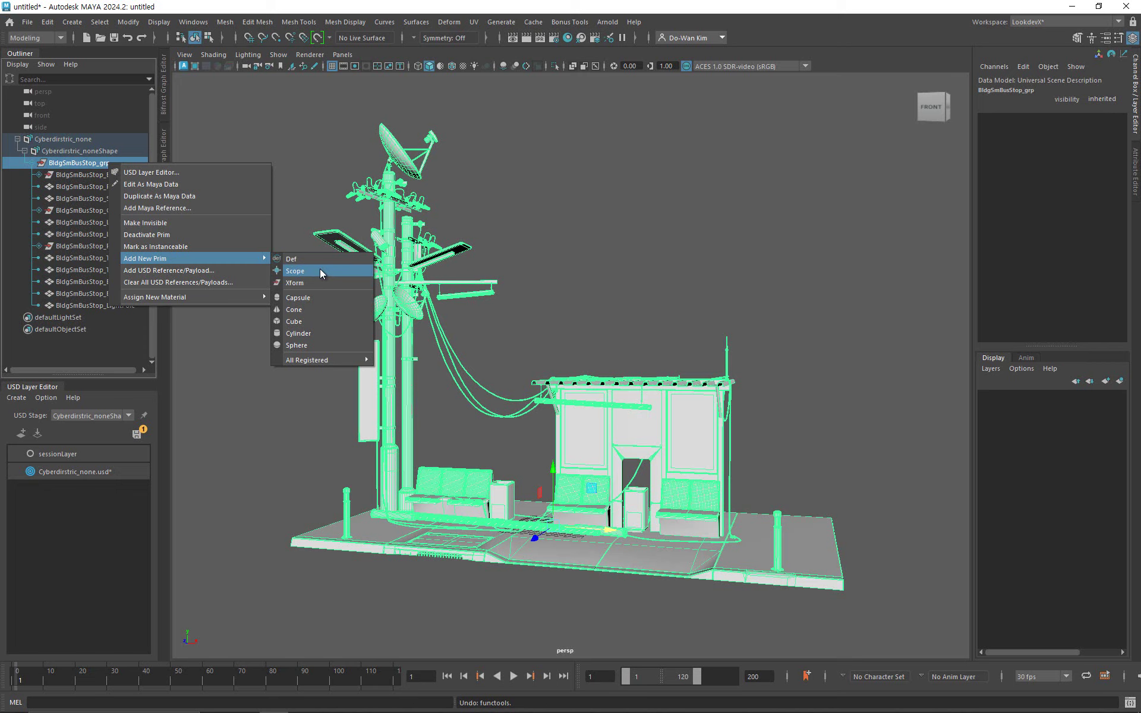
left_click(55, 167)
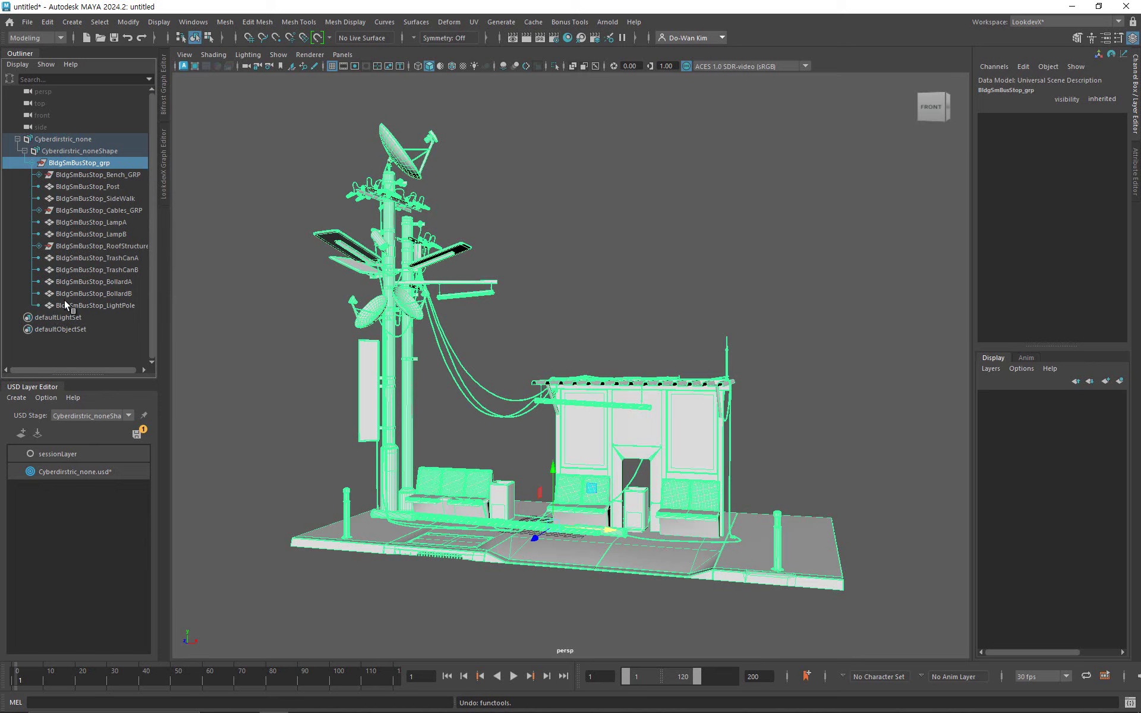
Add a new Xform prim under BldgSmBusStop_grp and rename it ChairA.
right_click(72, 165)
mouse_move(179, 259)
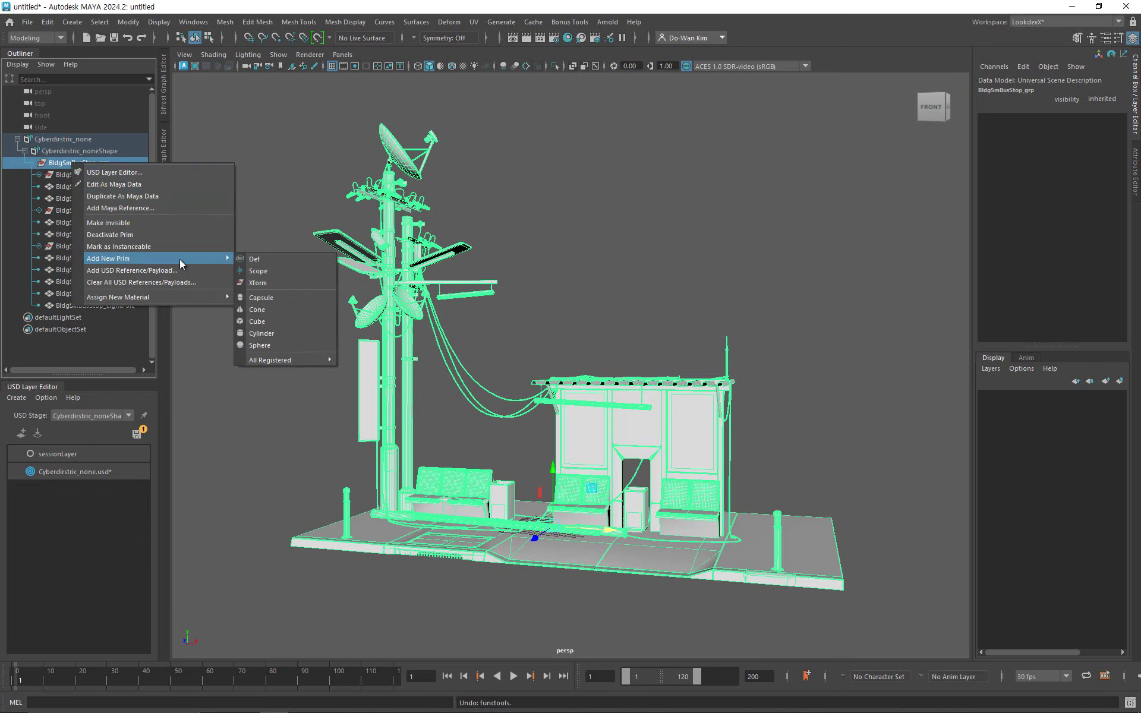
left_click(270, 280)
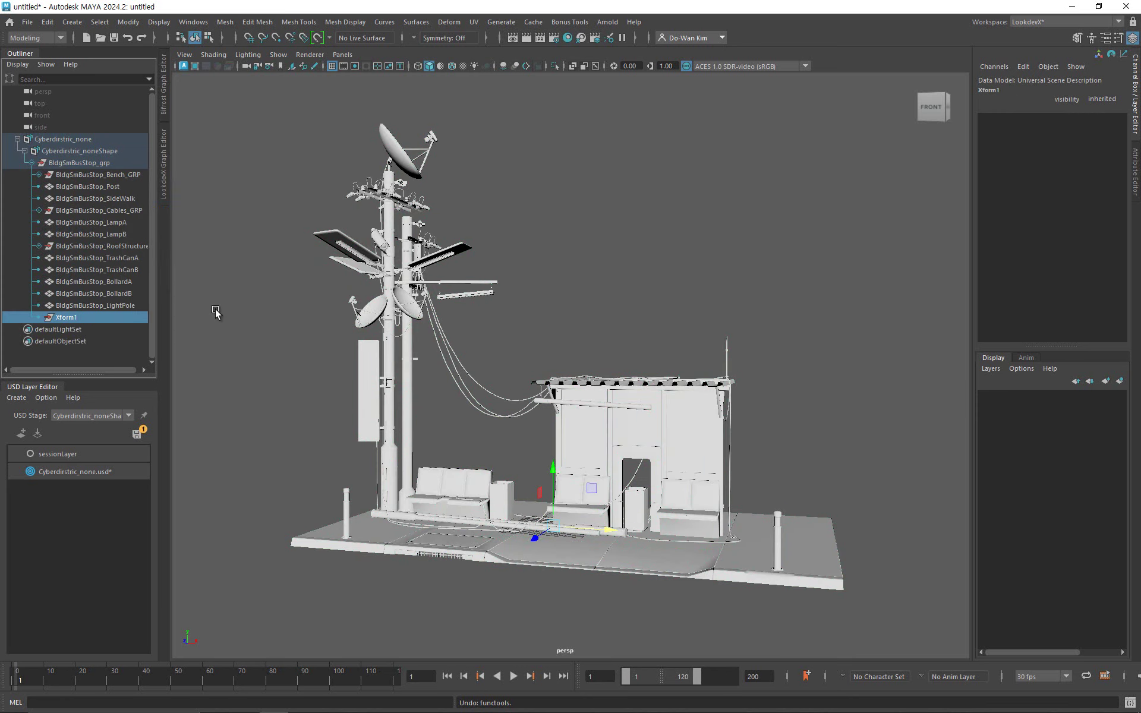
double_click(68, 318)
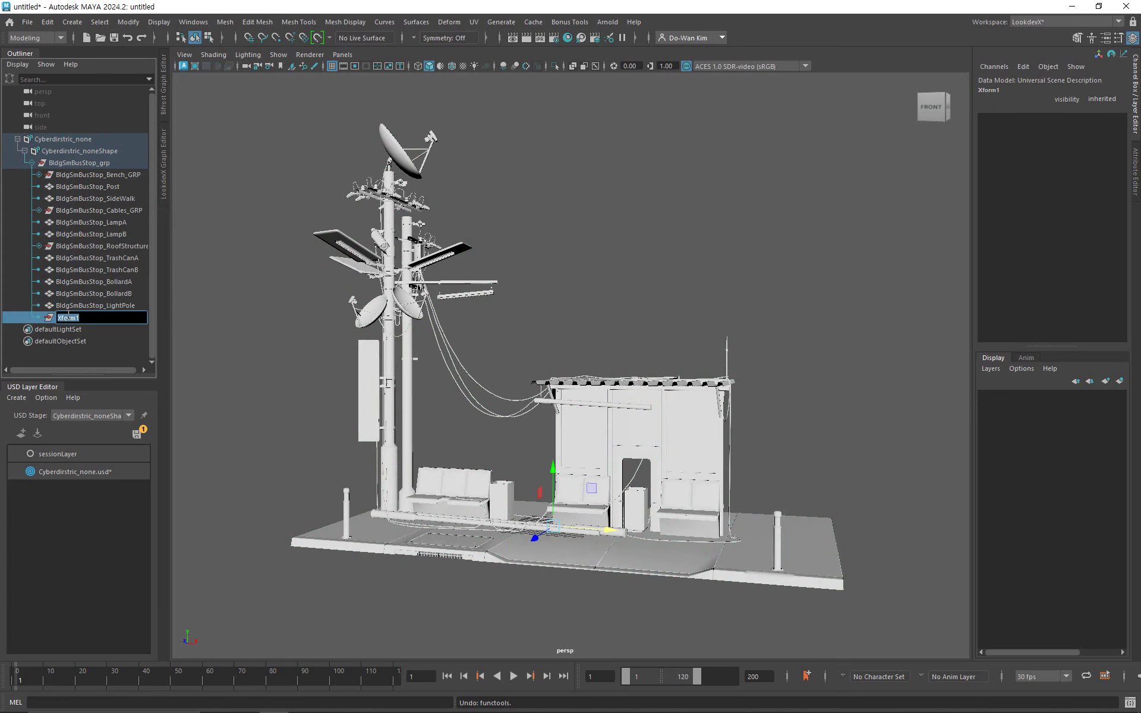
type("ChairA")
key("Return")
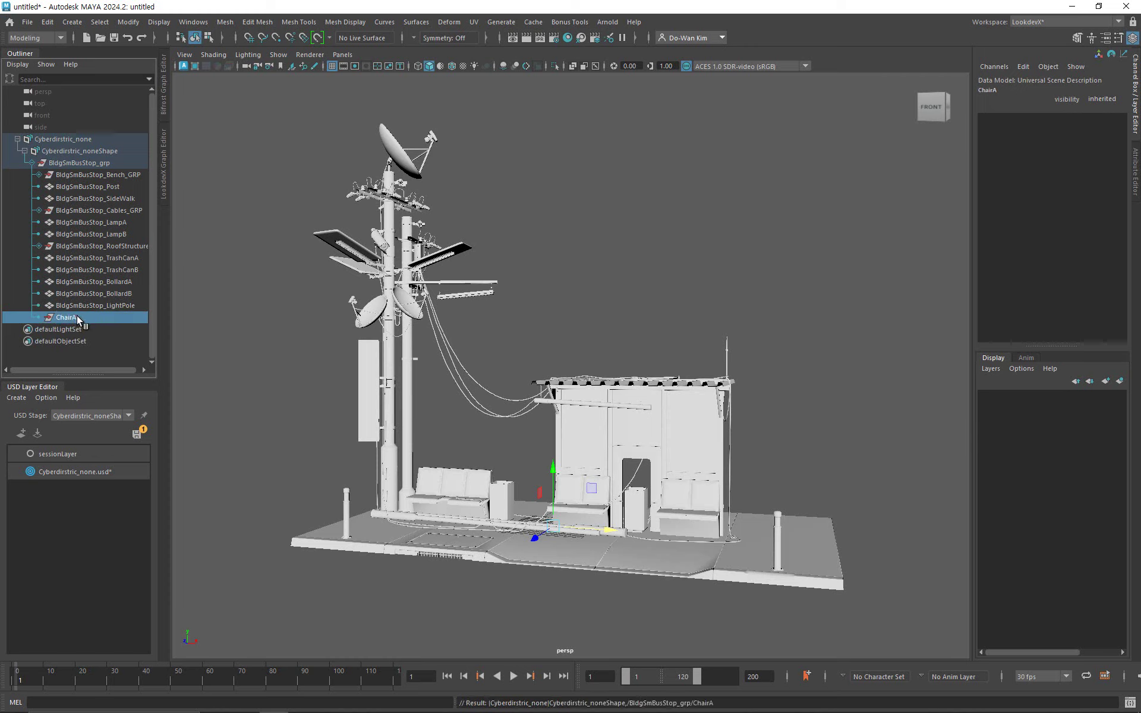
Add Chair_A.usd from Cyberdistrict_Prop\USD_Files to the ChairA prim as an appended payload, with payload loading off.
right_click(76, 317)
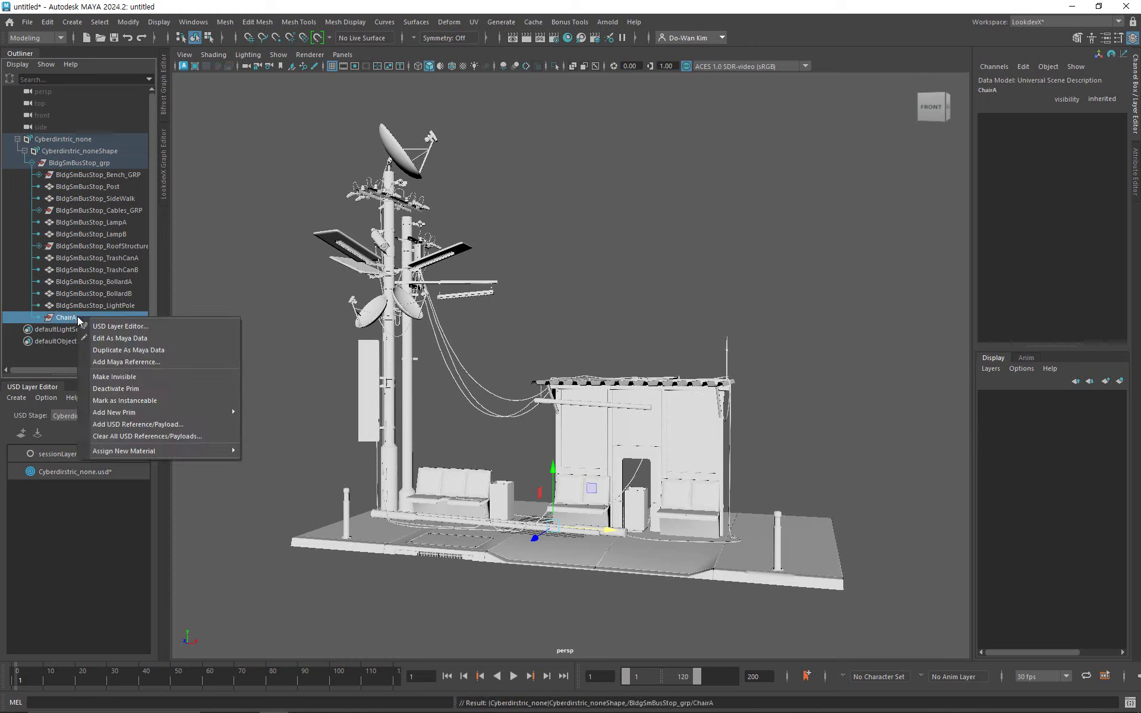
left_click(190, 426)
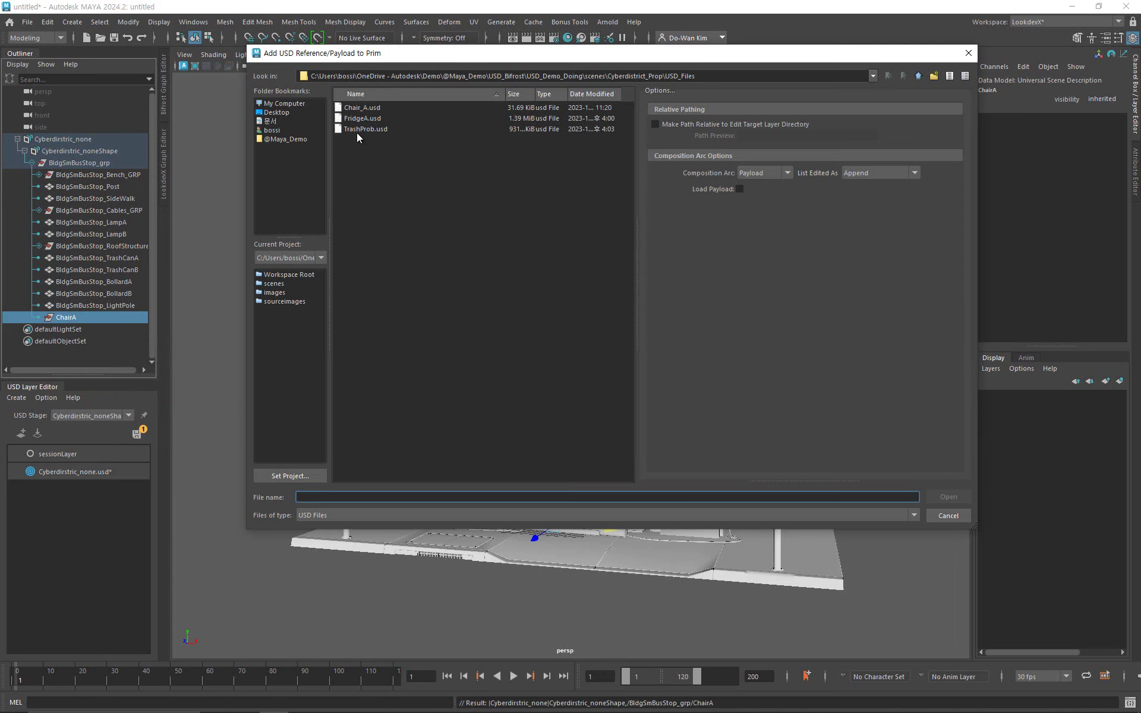
left_click(361, 108)
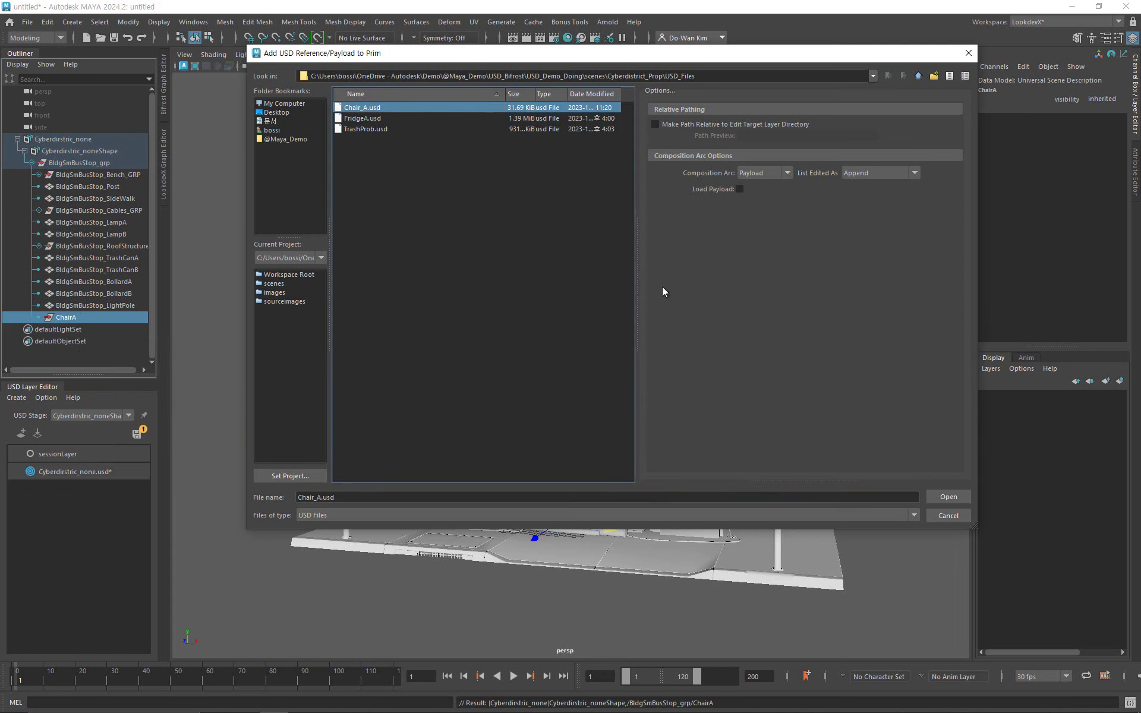
left_click(932, 498)
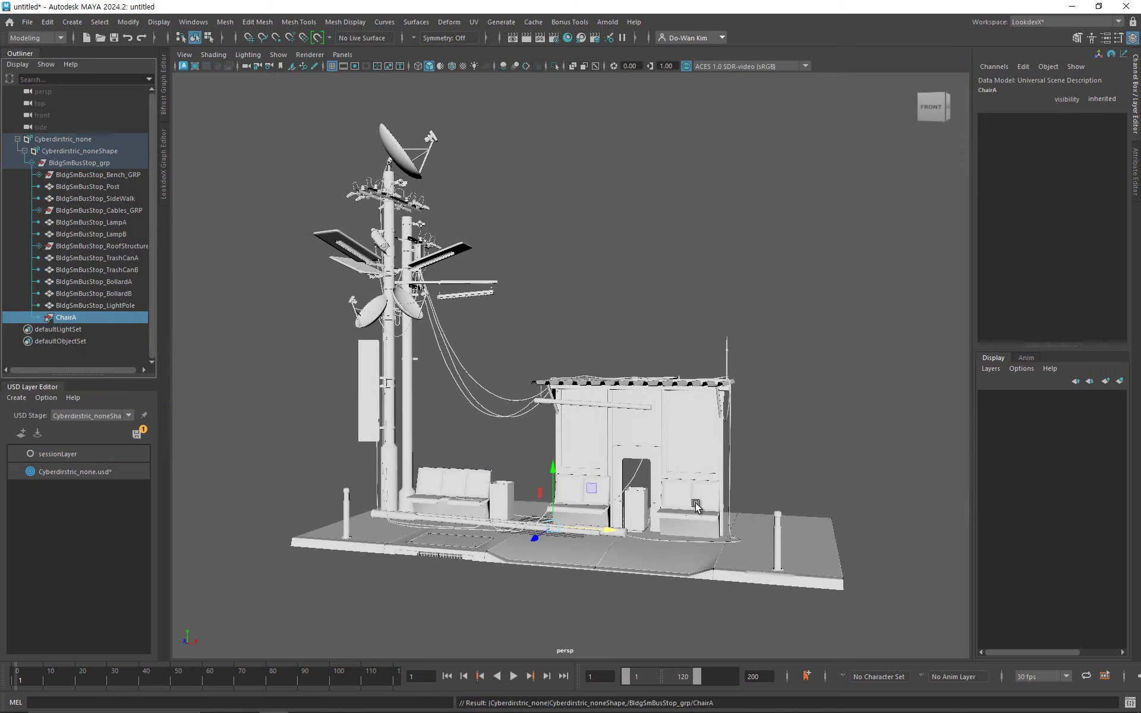
Load the ChairA payload and move the chair along X to about 58.5, beside the bollard at the far end of the sidewalk.
mouse_move(614, 530)
left_mouse_down("alt")
mouse_move(632, 532)
mouse_move(612, 536)
left_mouse_up("alt")
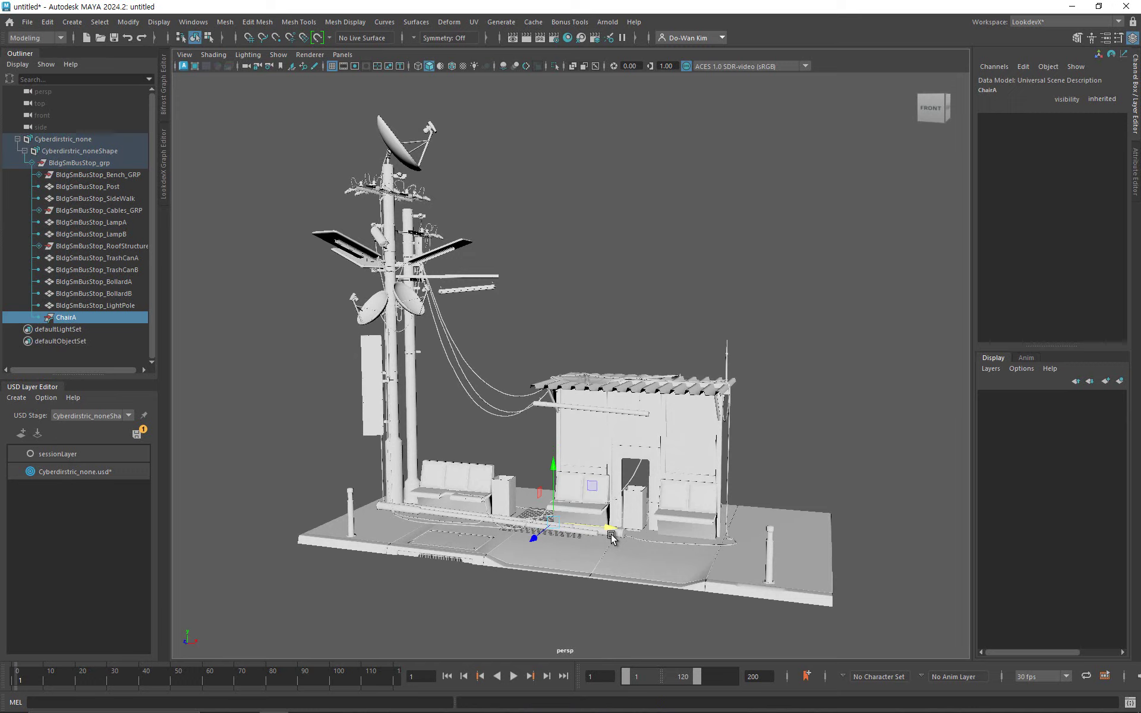
right_click(80, 320)
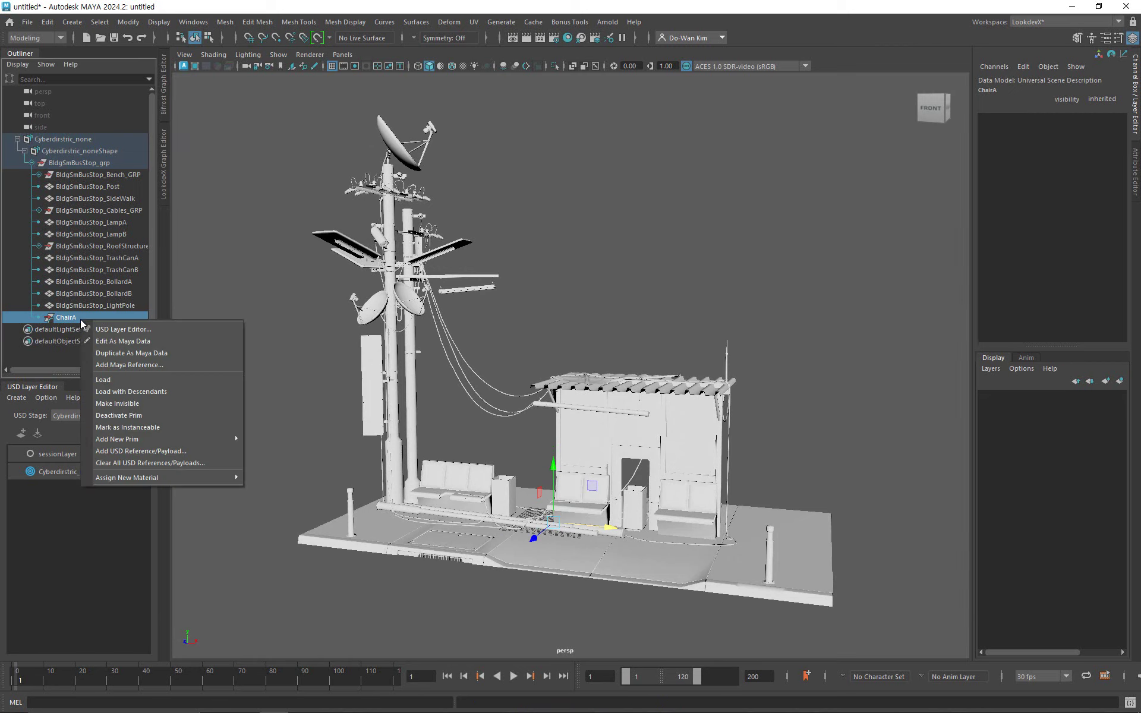
left_click(170, 382)
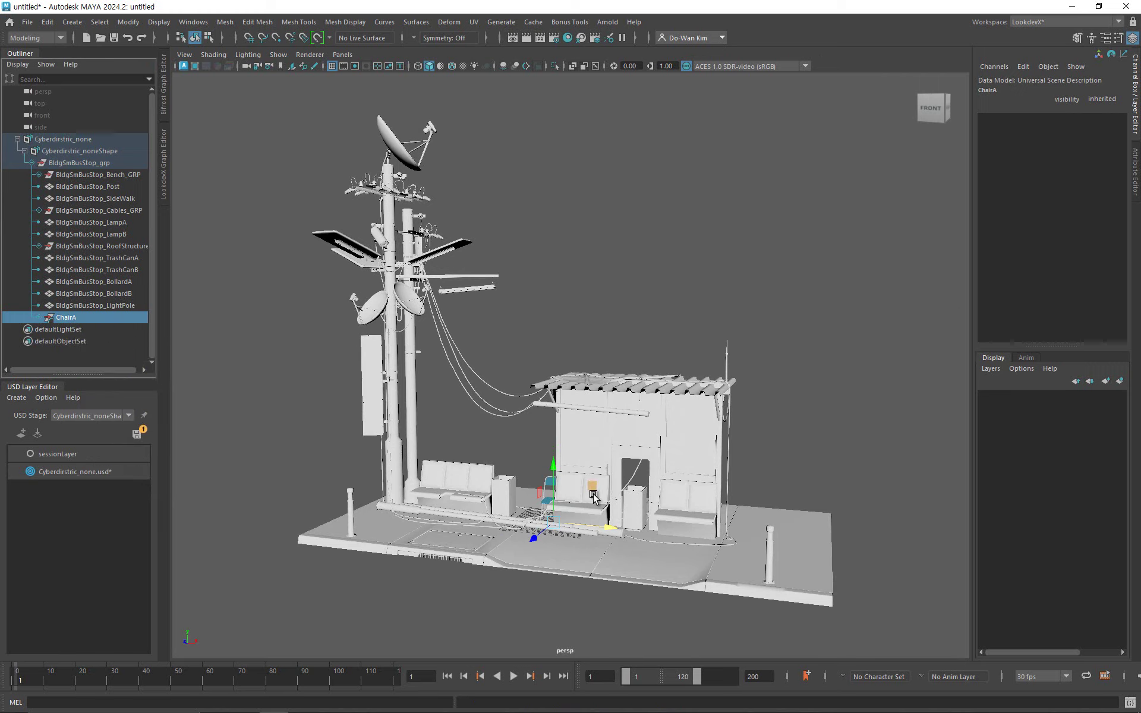
left_click_drag(610, 527, 825, 559)
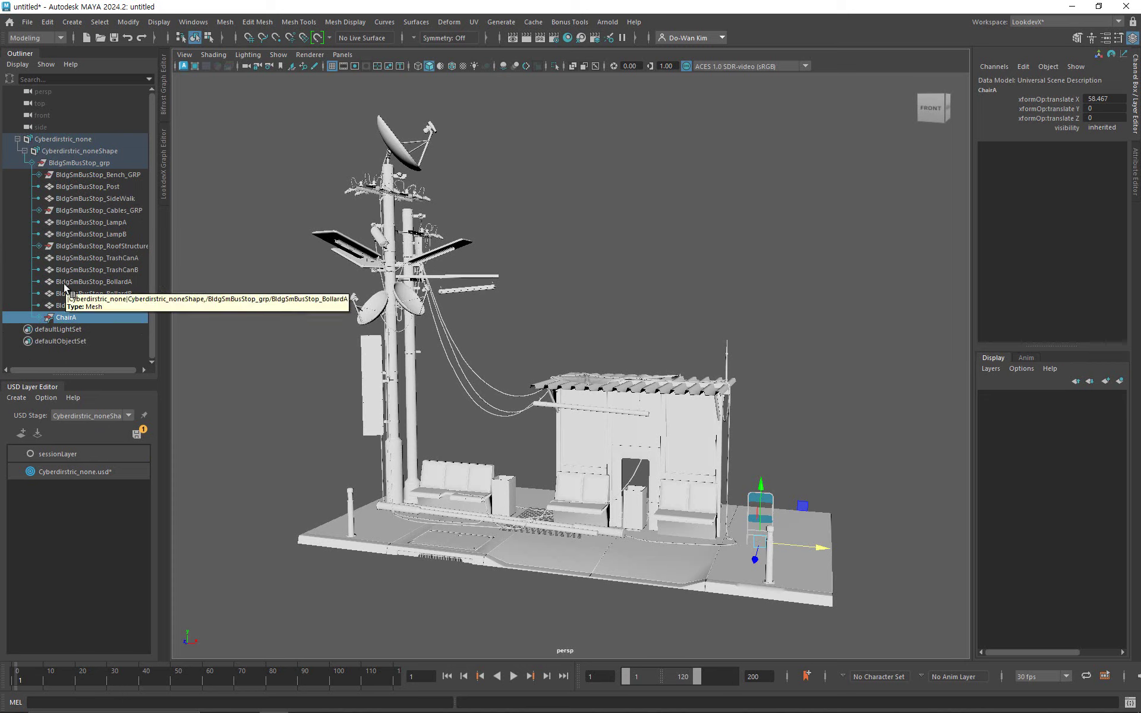
Save the stage's edits over the existing Cyberdirstric_none.usd file and deselect the chair.
left_click(137, 434)
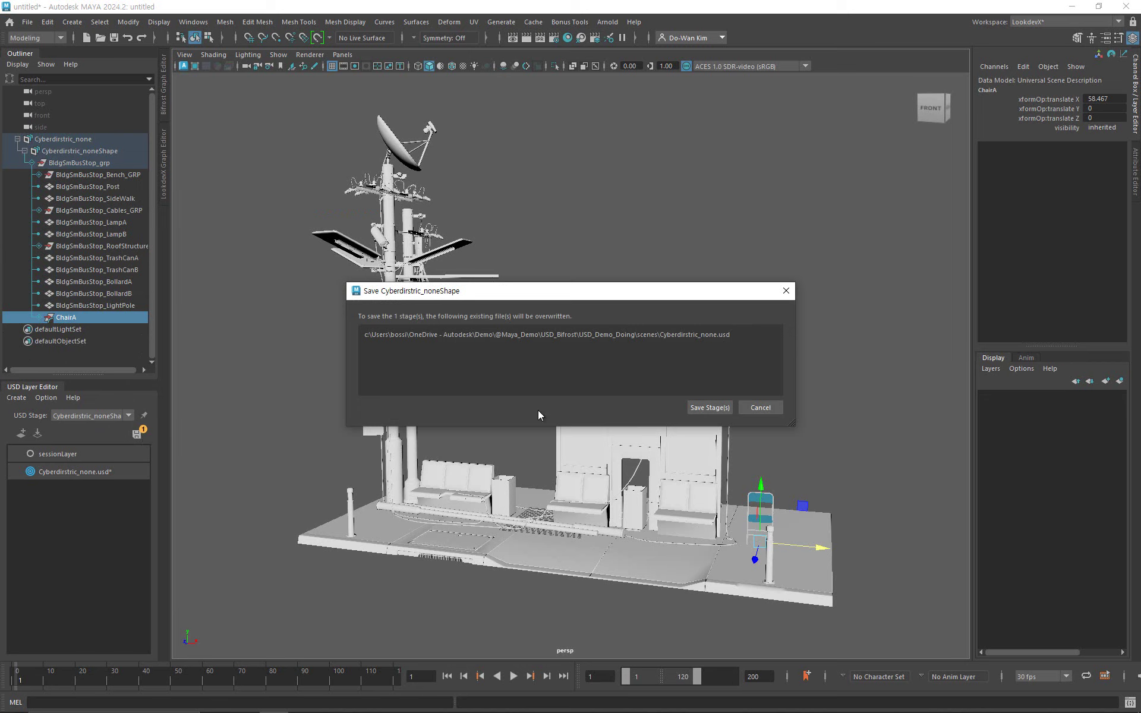
left_click(708, 408)
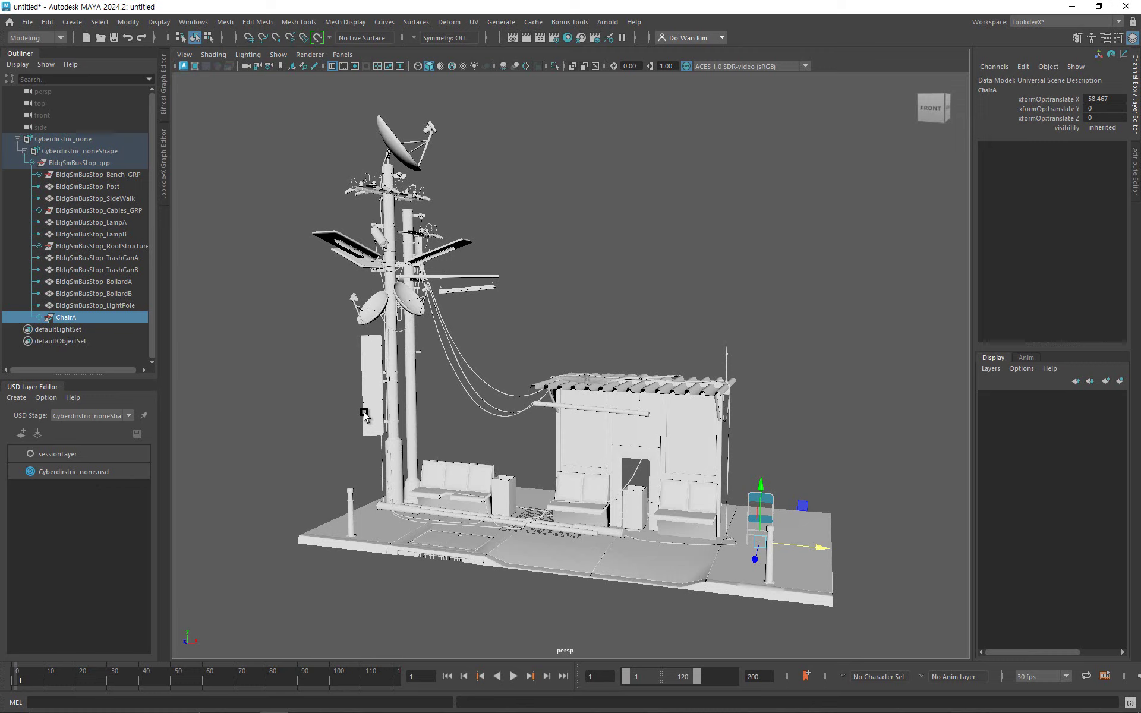
left_click(606, 314)
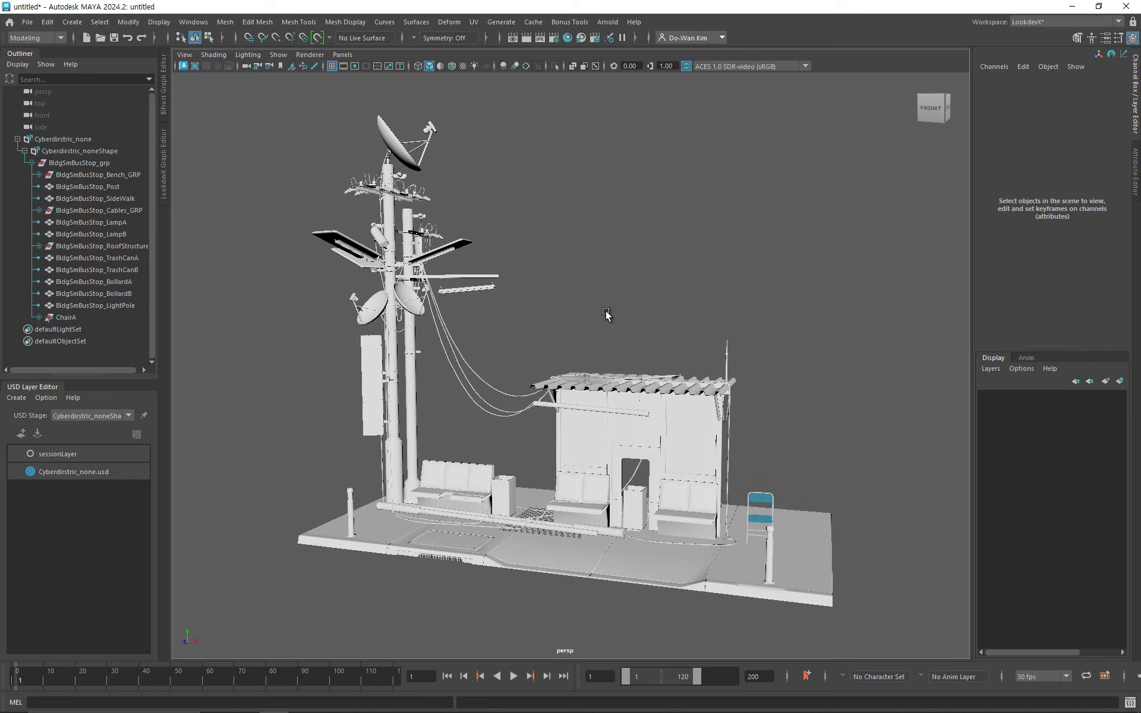
Add a sublayer to Cyberdirstric_none.usd and save it as Shot001_LayoutTeam in the project's scenes folder.
right_click(109, 474)
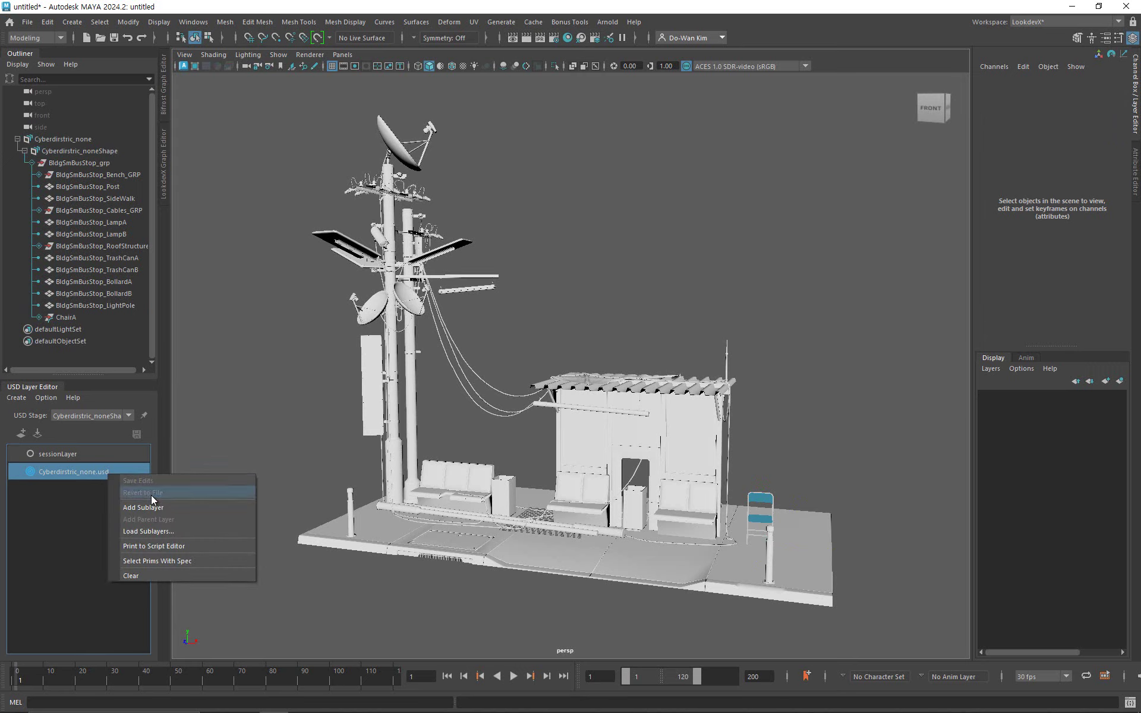
left_click(161, 509)
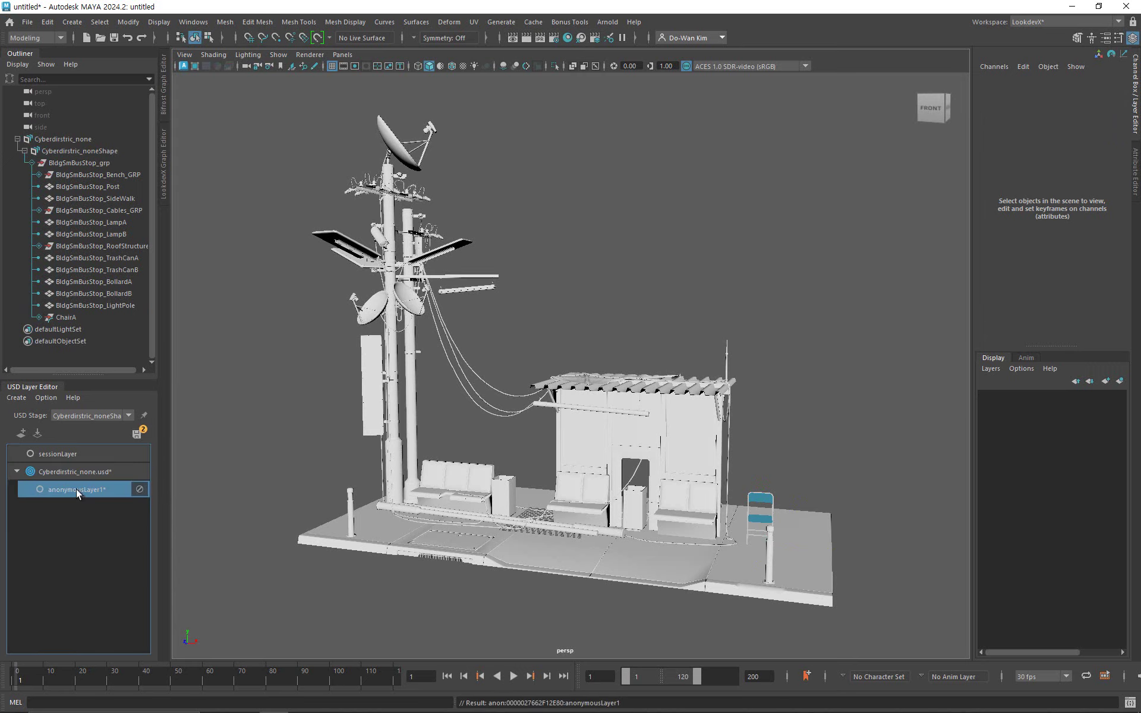
double_click(60, 489)
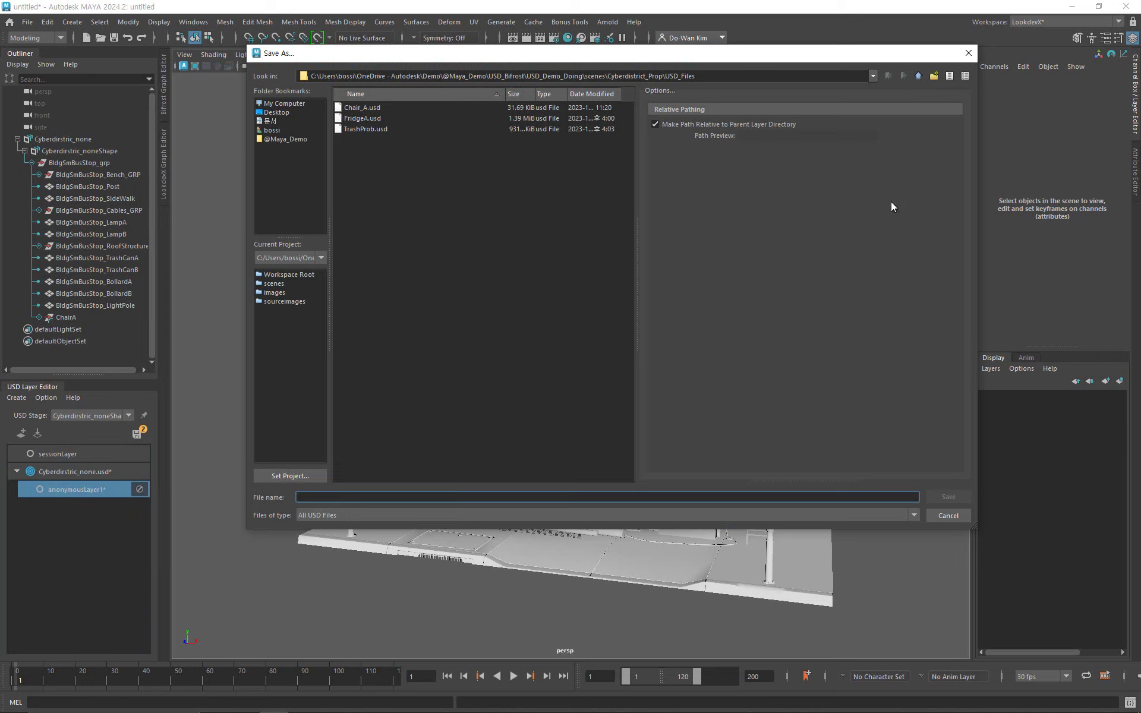
left_click(921, 76)
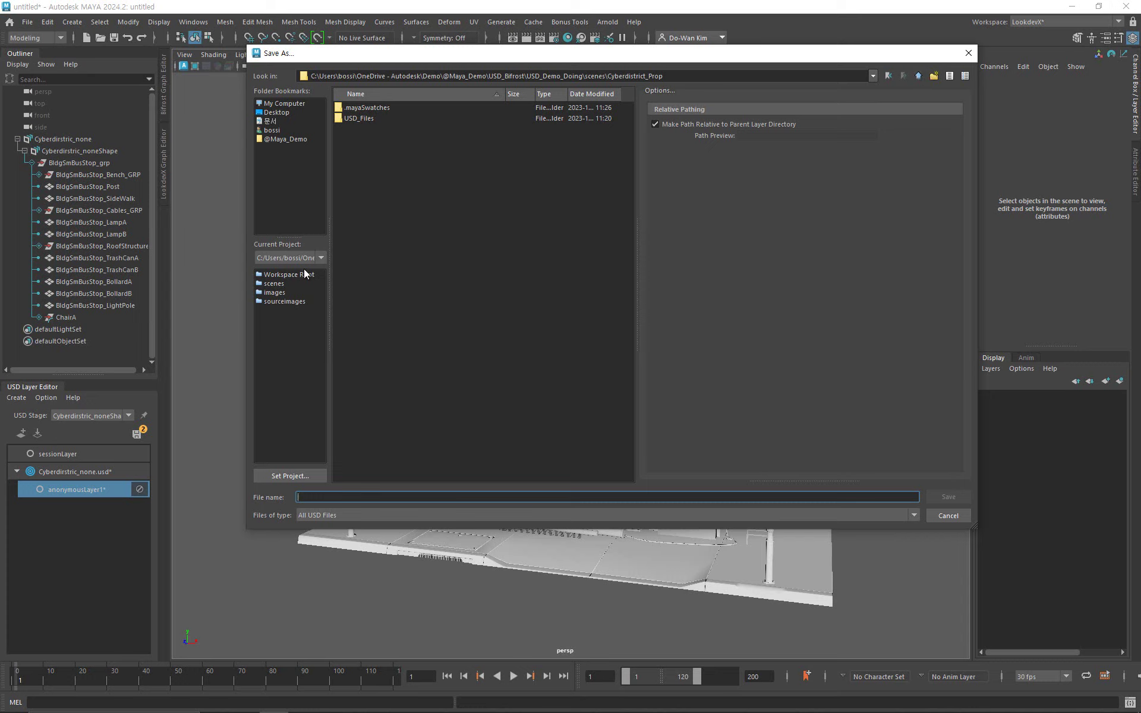
left_click(274, 284)
left_click(323, 496)
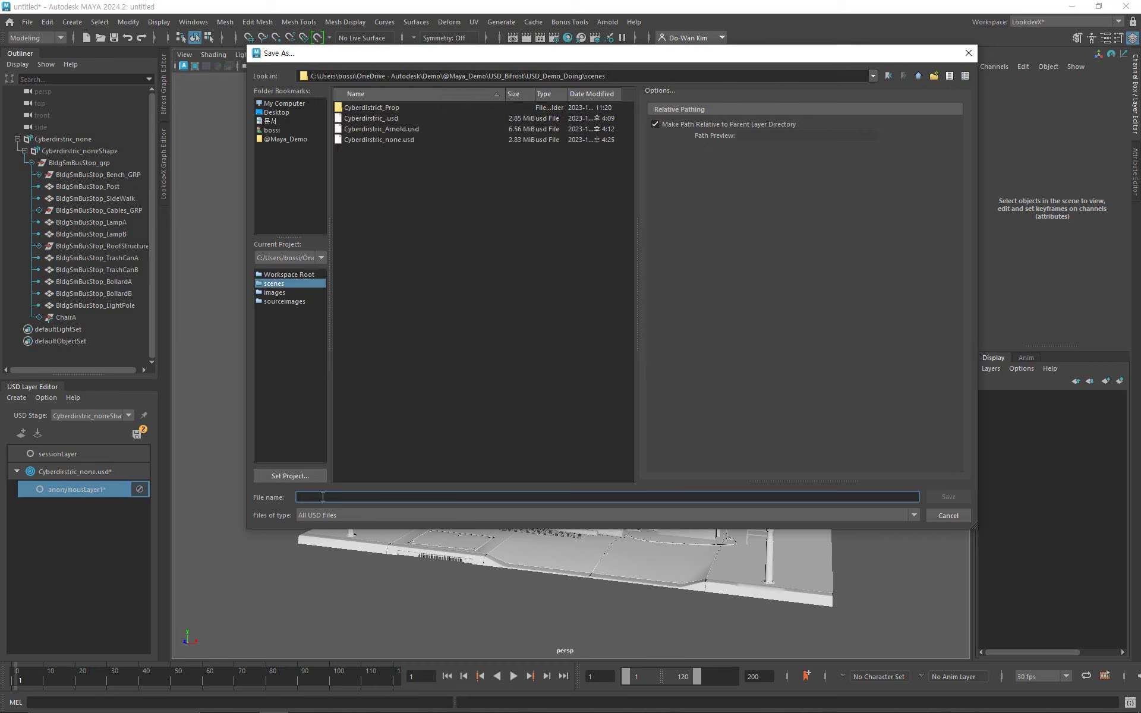
type("Shot001_LayoutTeam")
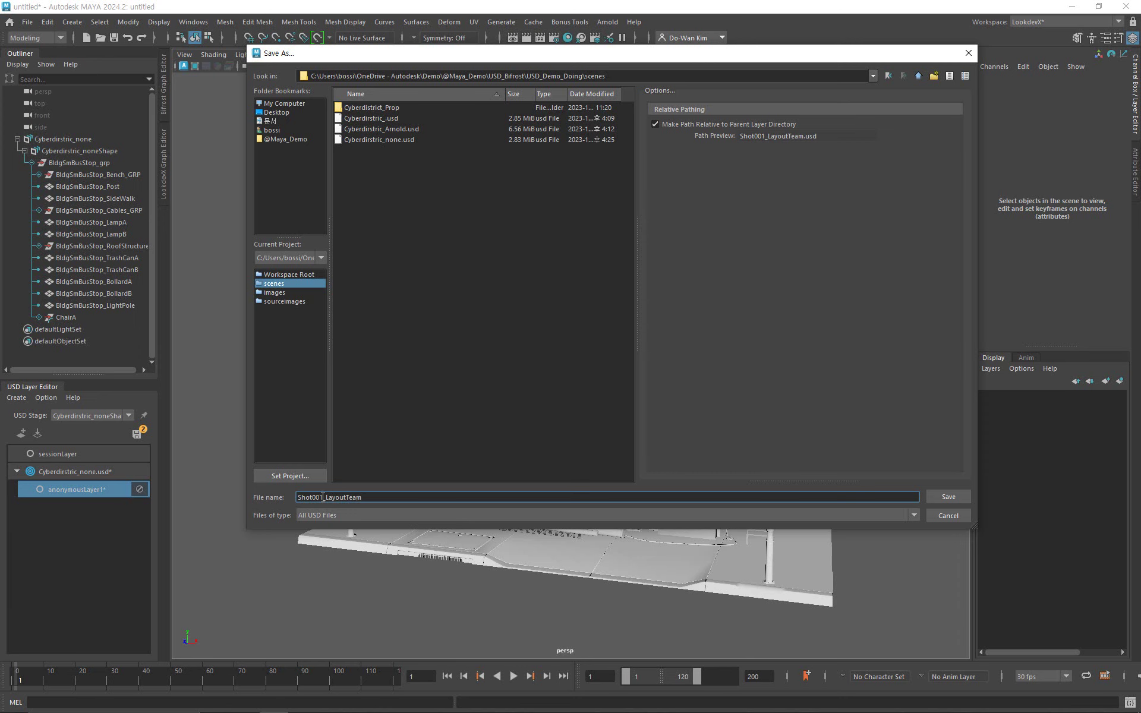
left_click(932, 497)
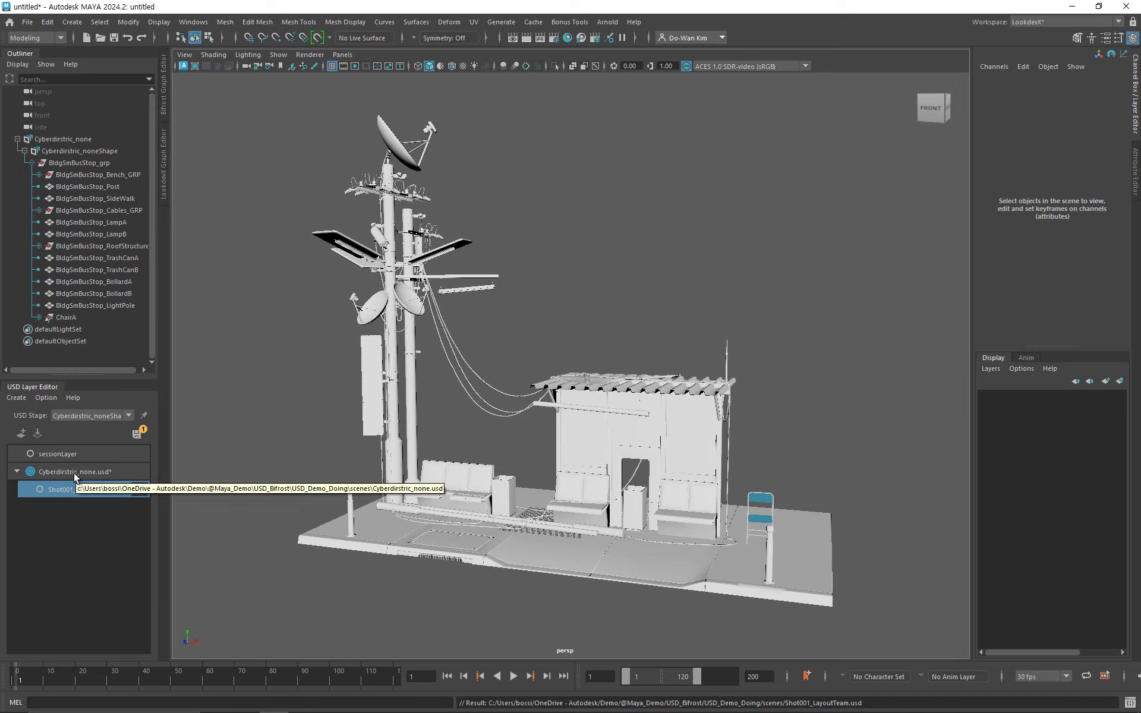
With Shot001_LayoutTeam.usd as the edit target, add an Xform prim named Prob under BldgSmBusStop_grp and reorder it just above ChairA.
left_click(41, 491)
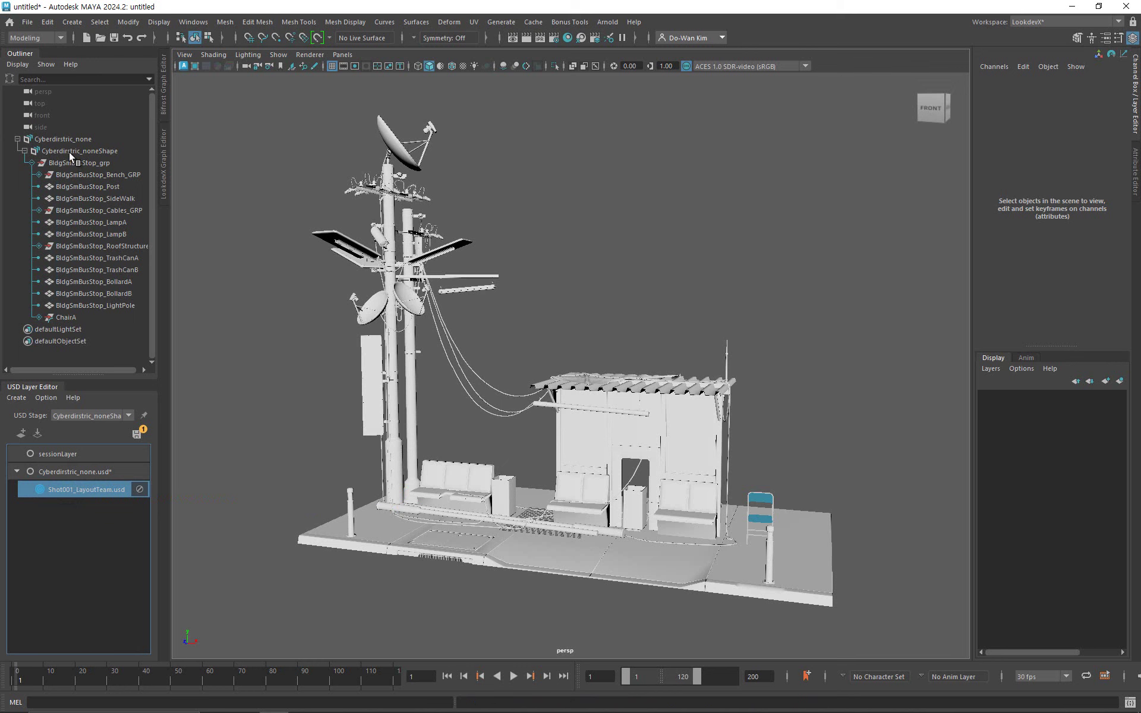
left_click(83, 163)
right_click(83, 163)
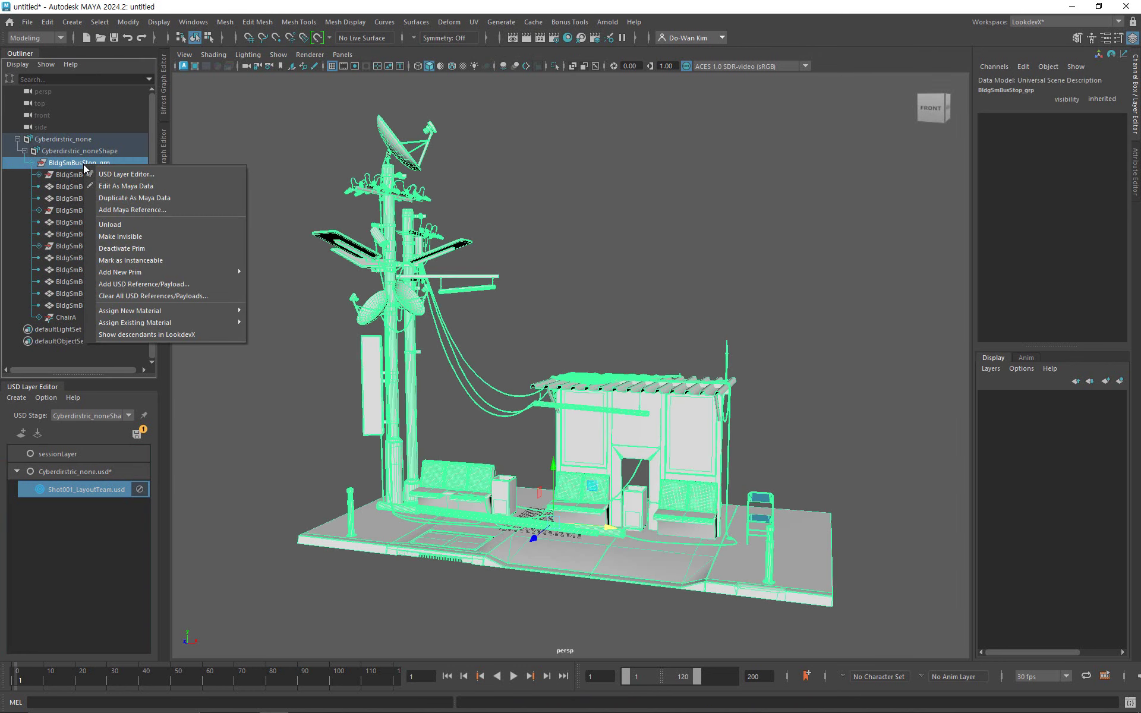
mouse_move(196, 275)
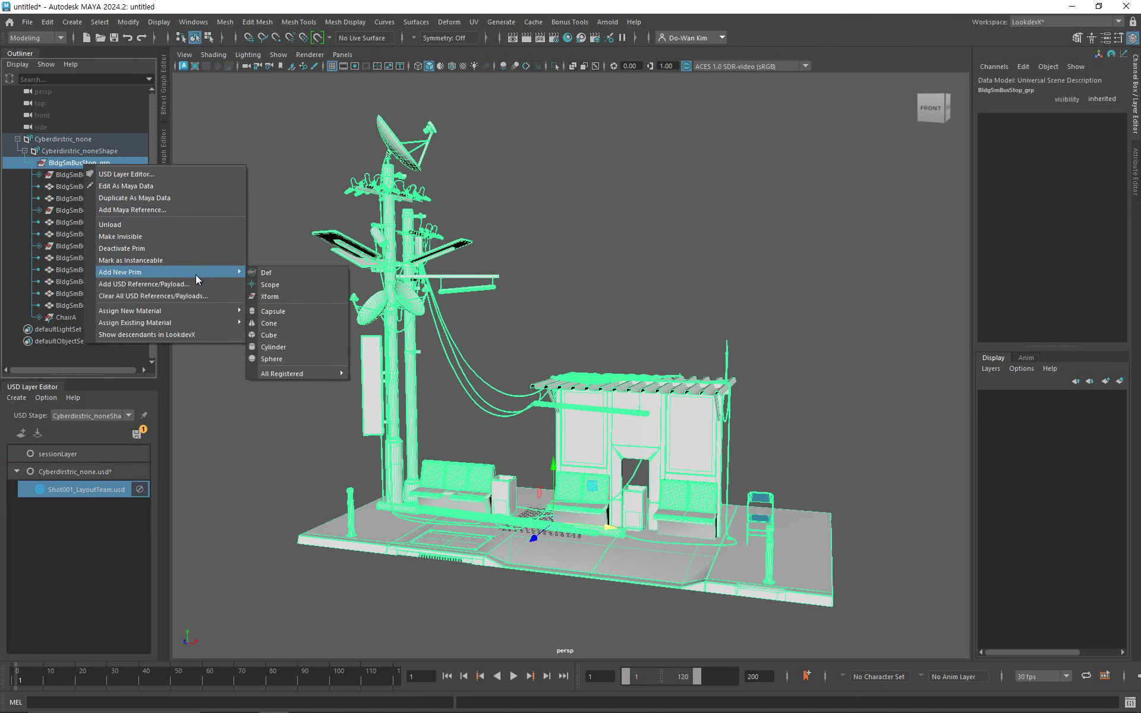
left_click(275, 296)
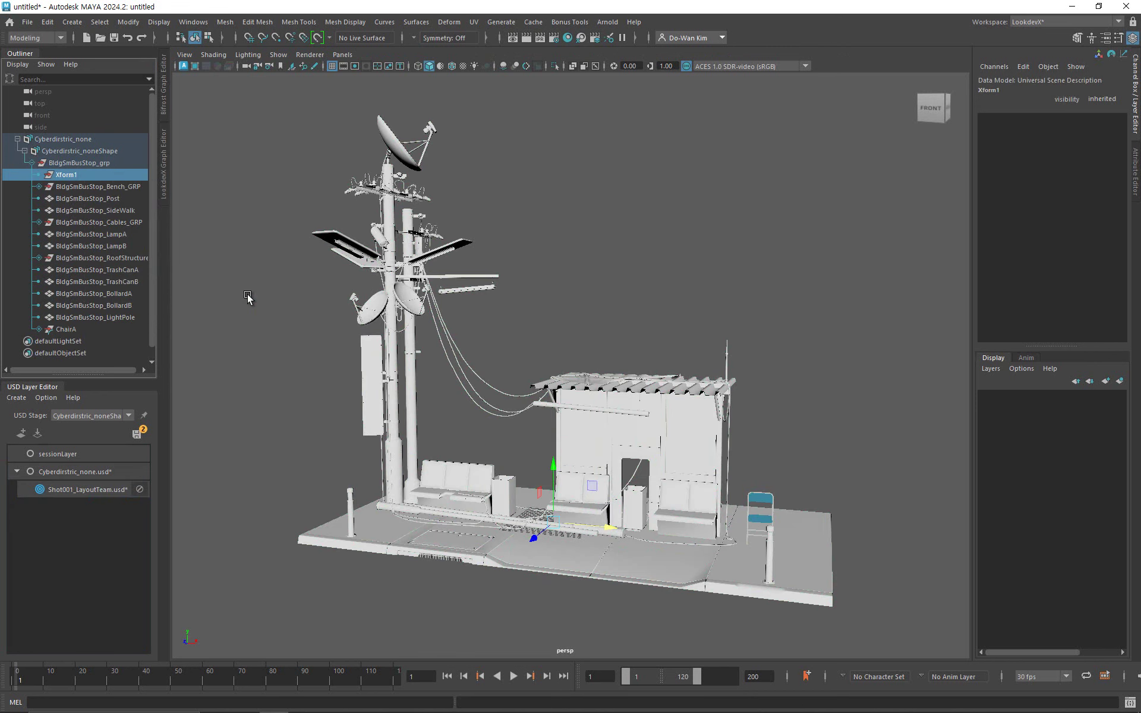
double_click(74, 175)
type("Prob")
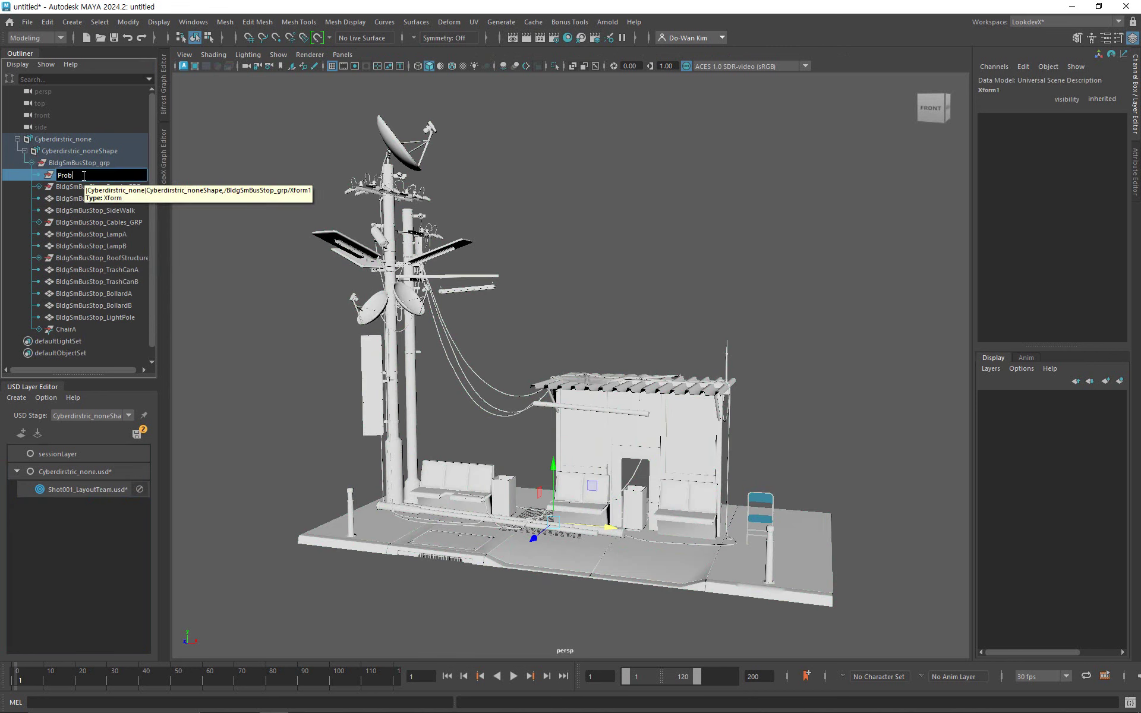
key("Return")
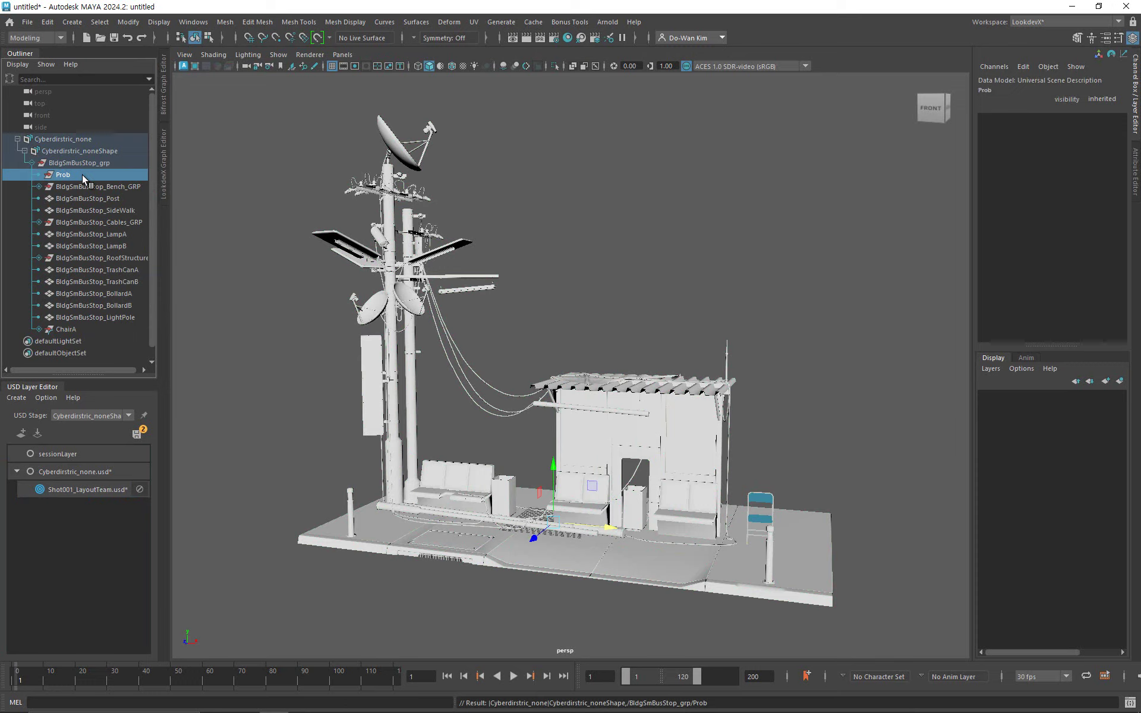
left_click_drag(82, 174, 79, 322)
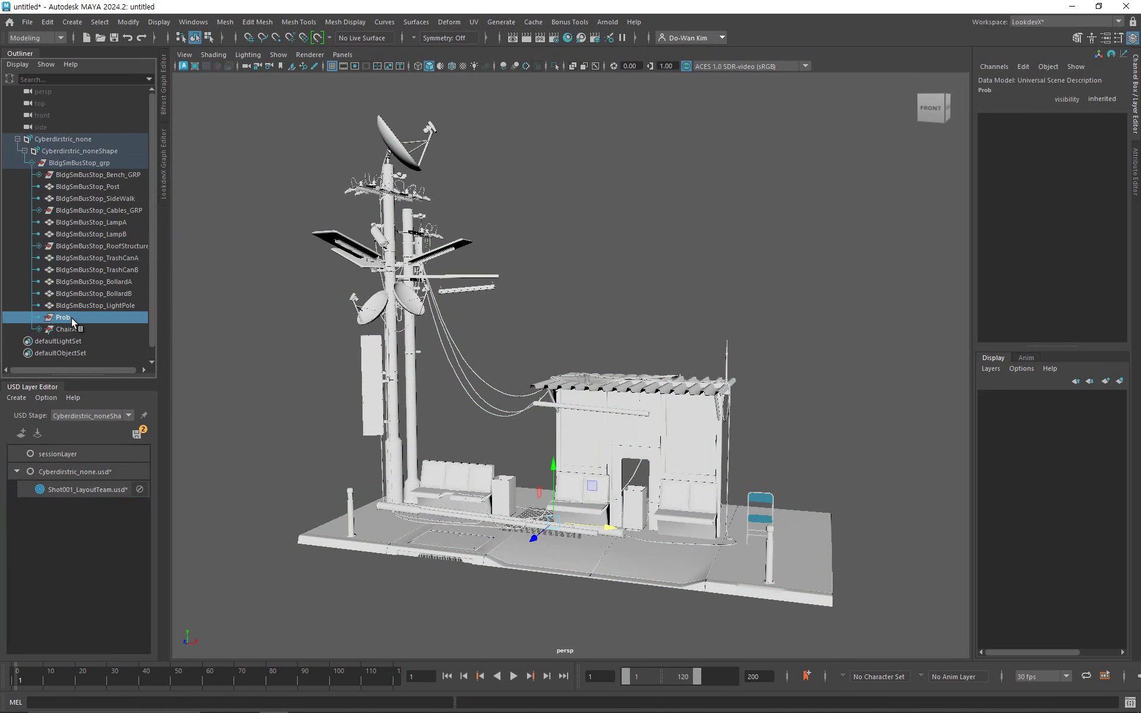
Add TrashProb.usd from Cyberdistrict_Prop\USD_Files to the Prob prim as an appended payload and load it.
right_click(72, 318)
left_click(151, 427)
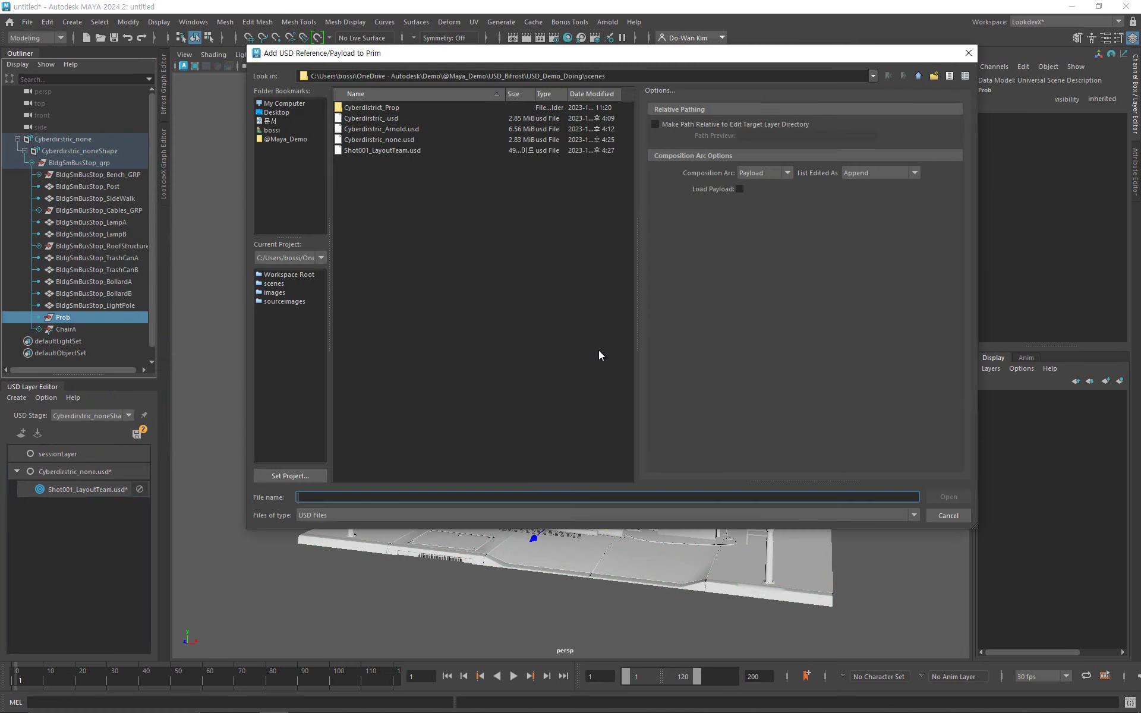
double_click(346, 111)
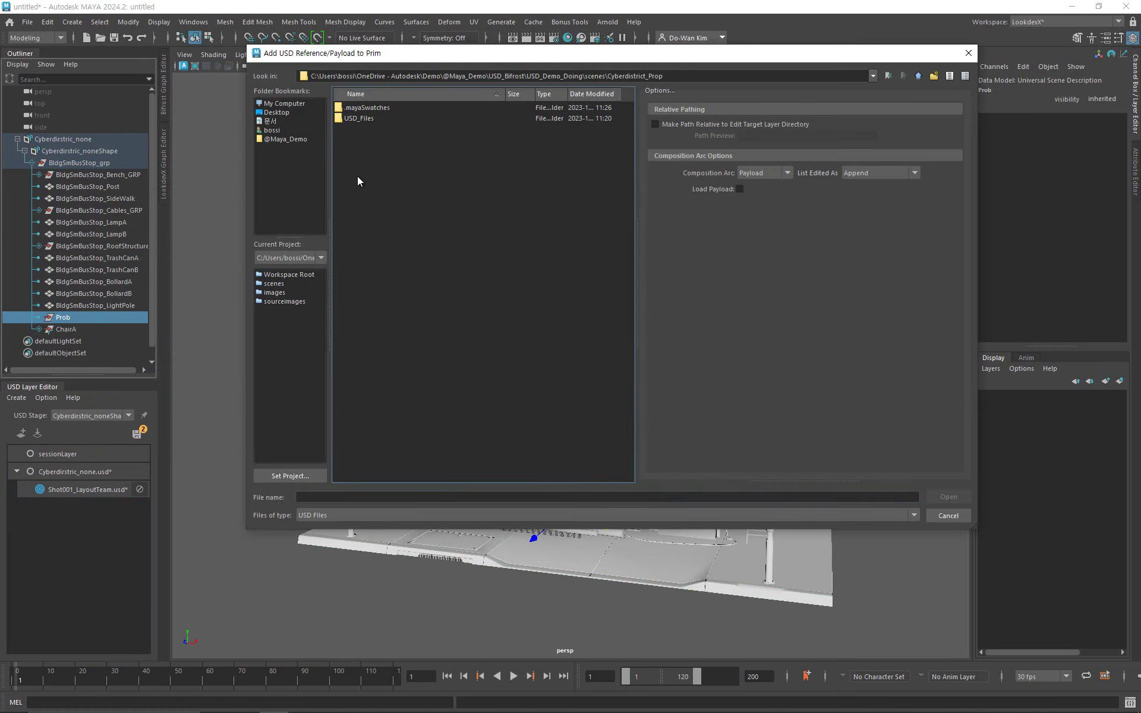
double_click(361, 113)
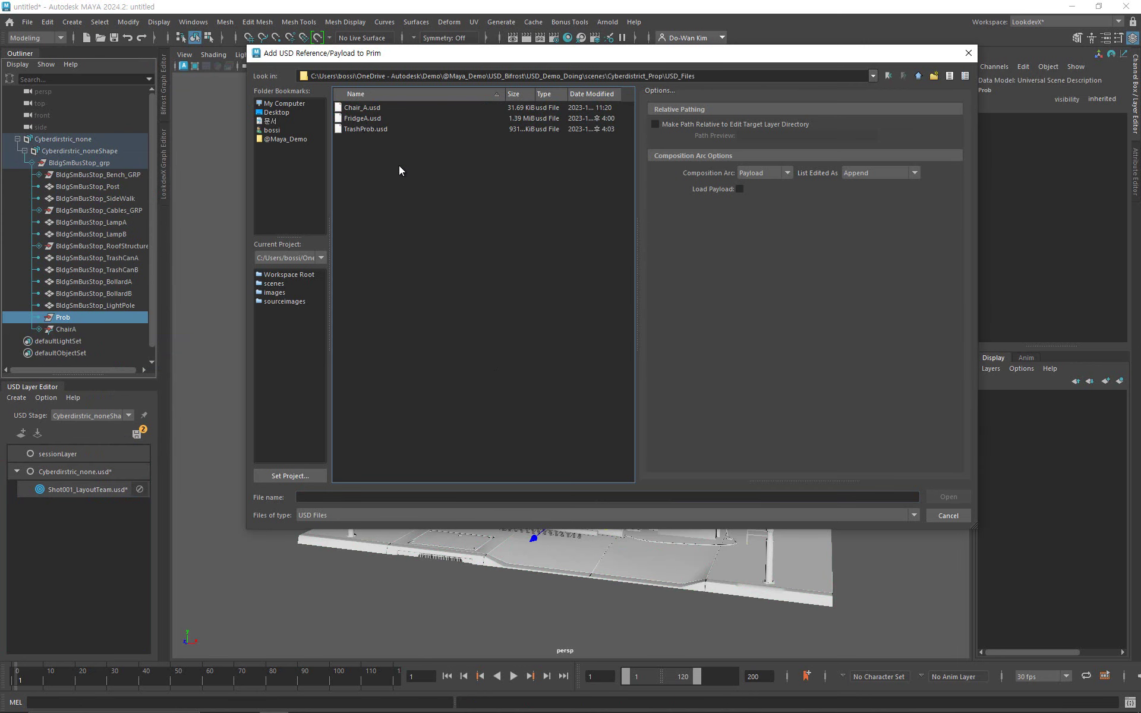
double_click(360, 129)
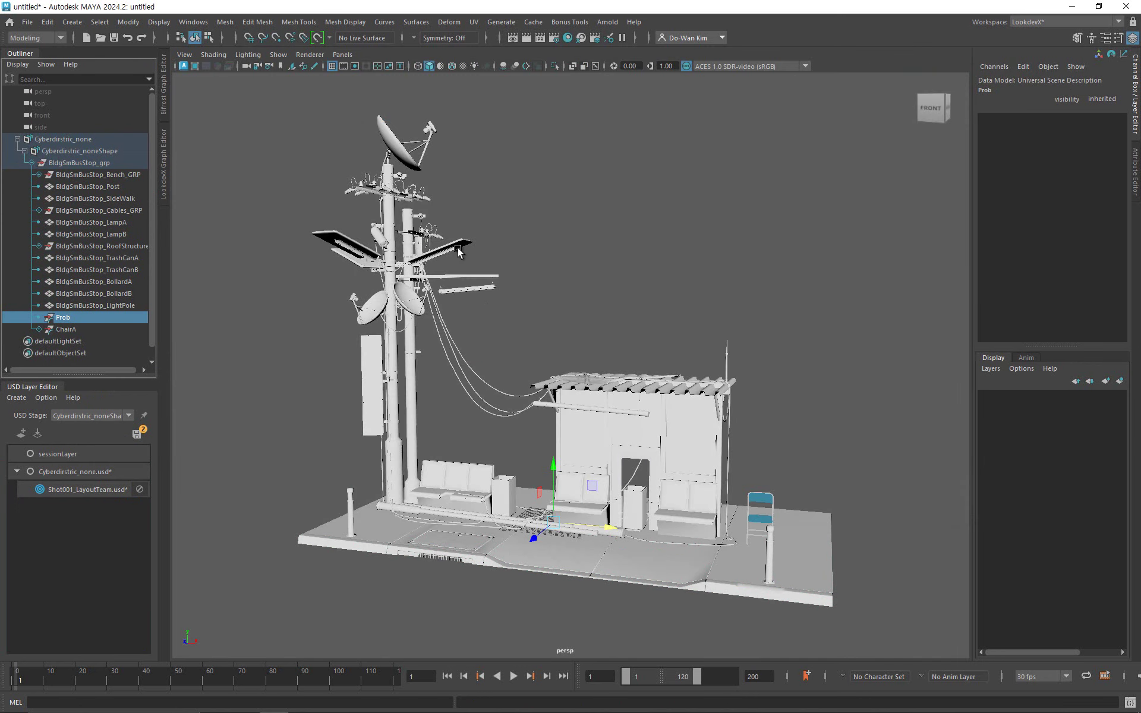
right_click(77, 320)
left_click(164, 391)
Try raising the Prob trash pieces along Y to about 31.3, undo the move and deselect them.
left_click_drag(702, 470, 637, 457, "alt")
left_click_drag(552, 425, 489, 303)
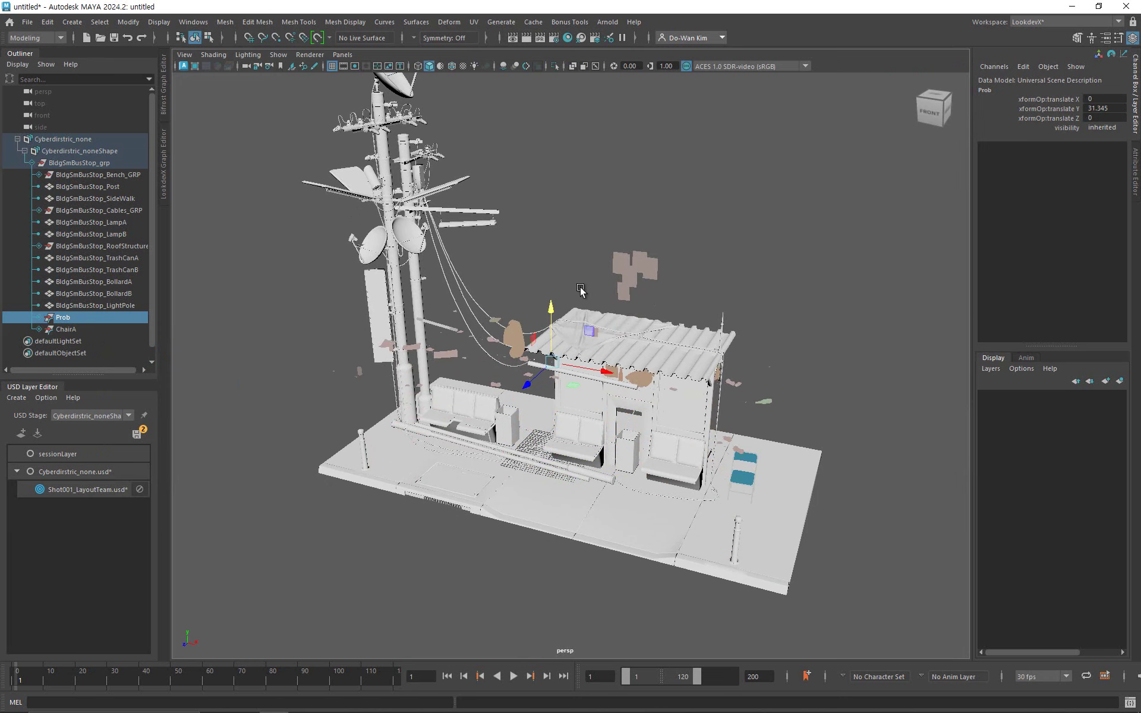
key("ctrl+z")
left_click(732, 302)
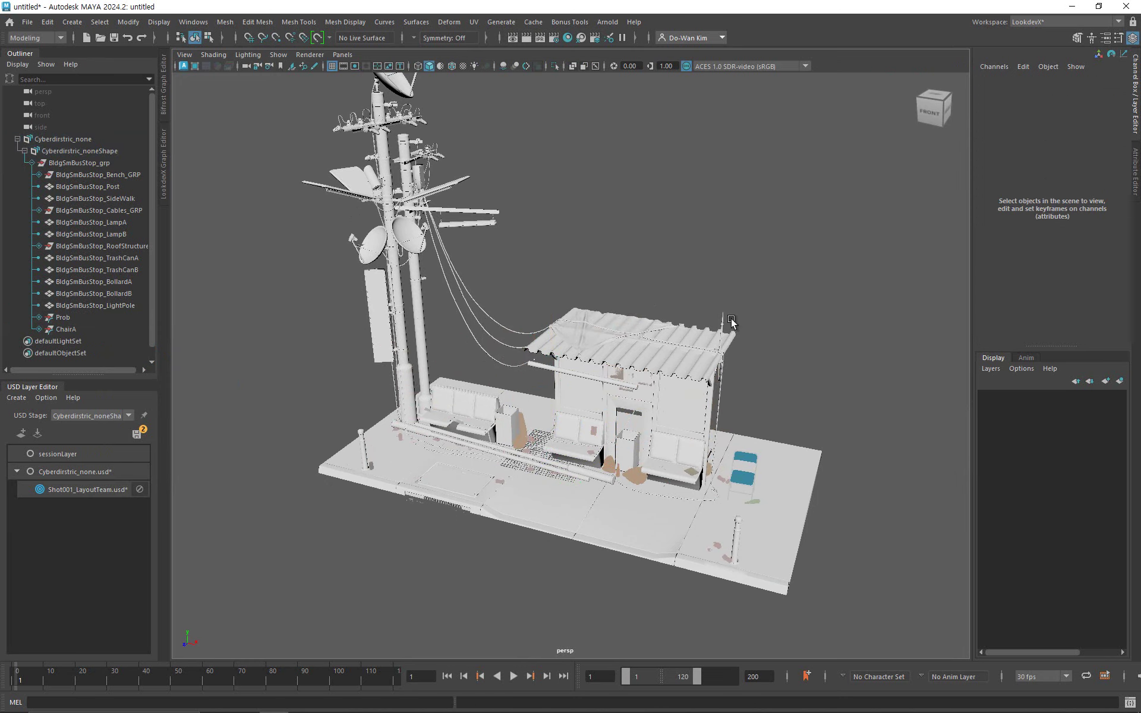
Mute and unmute the Shot001_LayoutTeam.usd layer to compare the bus stop with and without the trash props.
mouse_move(705, 440)
left_mouse_down("alt")
mouse_move(705, 450)
mouse_move(721, 440)
left_mouse_up("alt")
right_click_drag(588, 449, 747, 408, "alt")
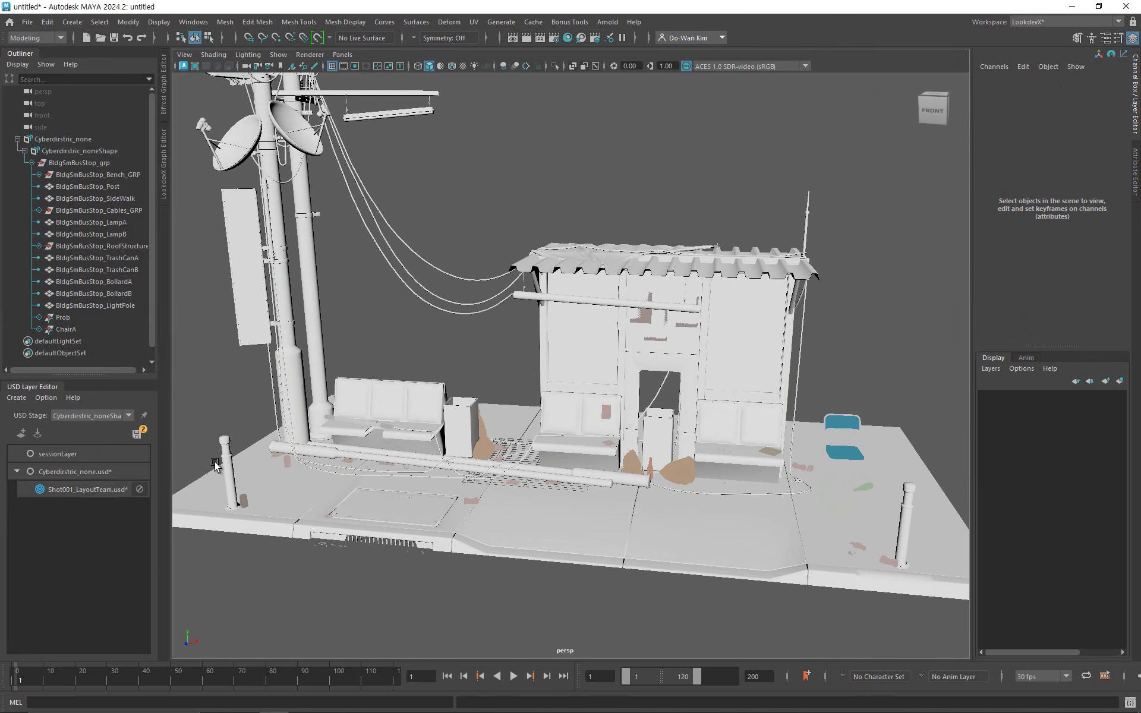
left_click(139, 489)
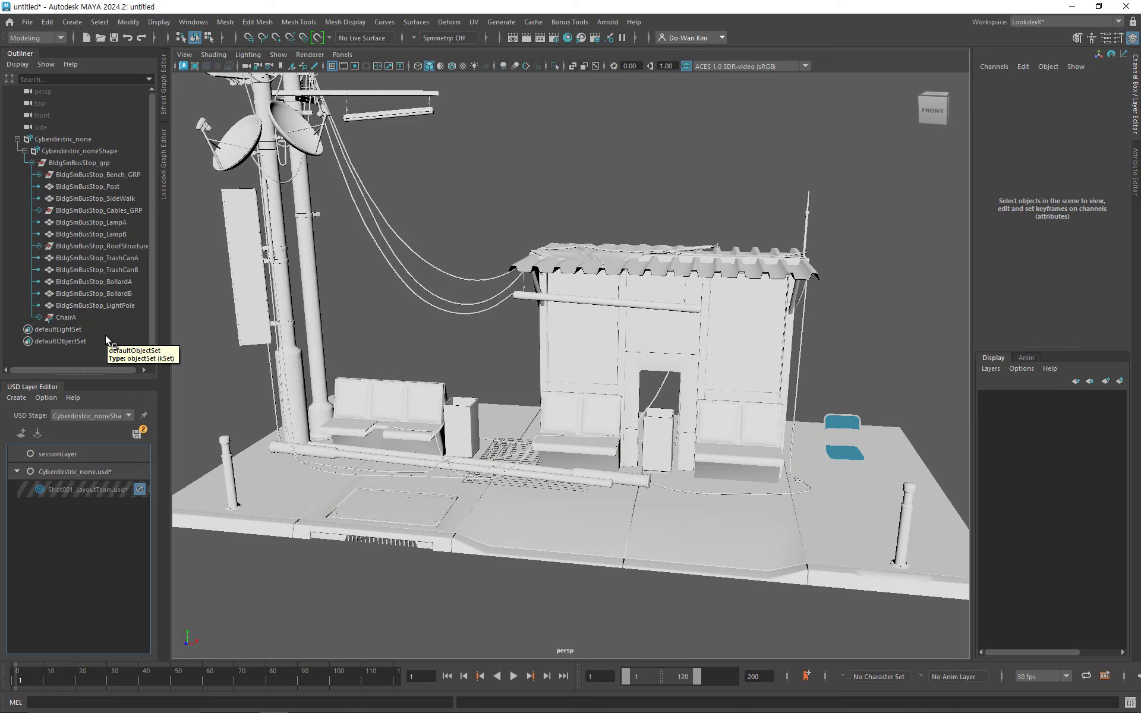
left_click(139, 489)
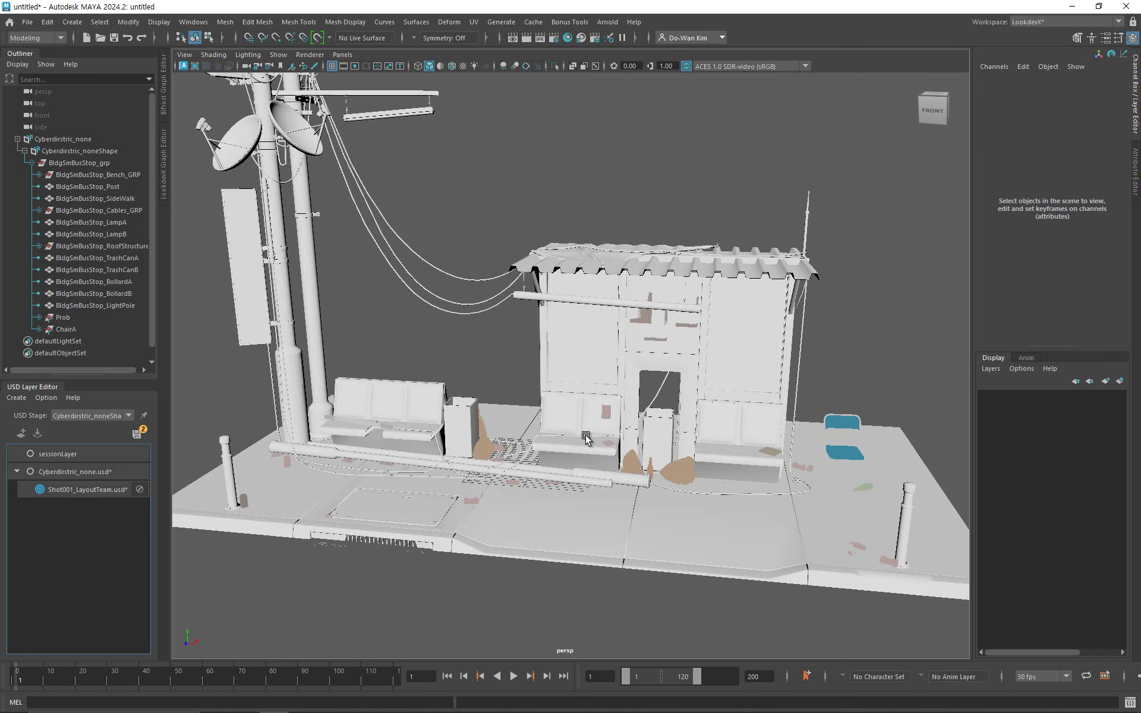
left_click_drag(587, 438, 569, 449, "alt")
middle_click_drag(710, 483, 675, 428, "alt")
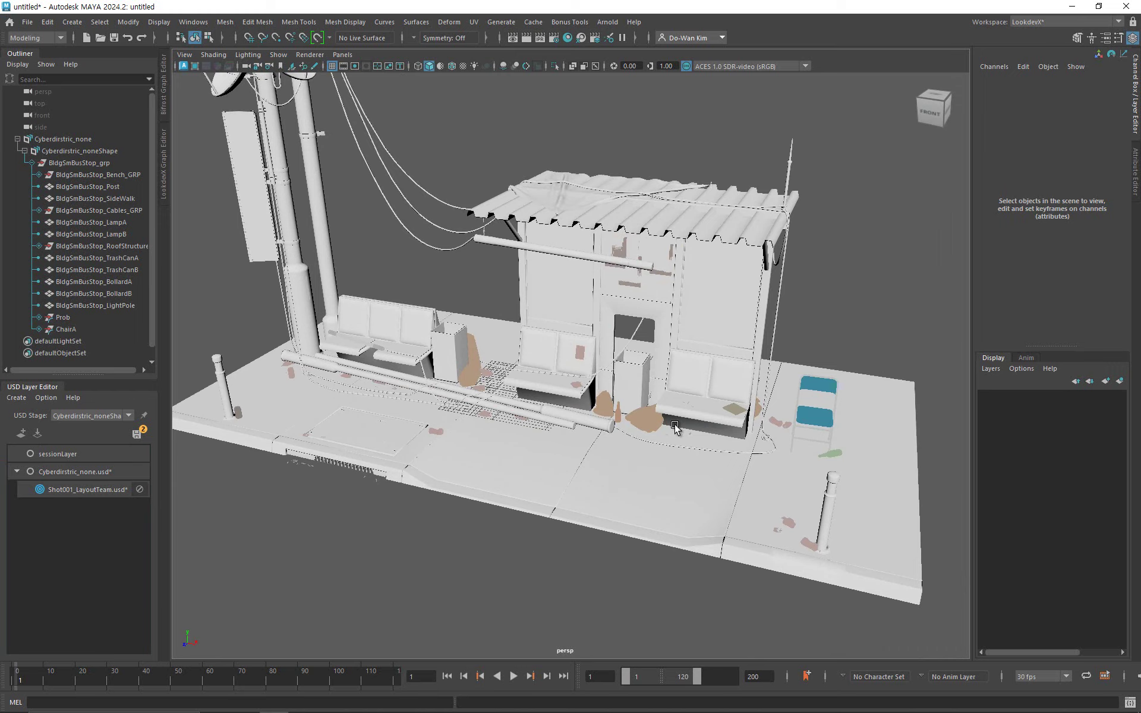
right_click(98, 489)
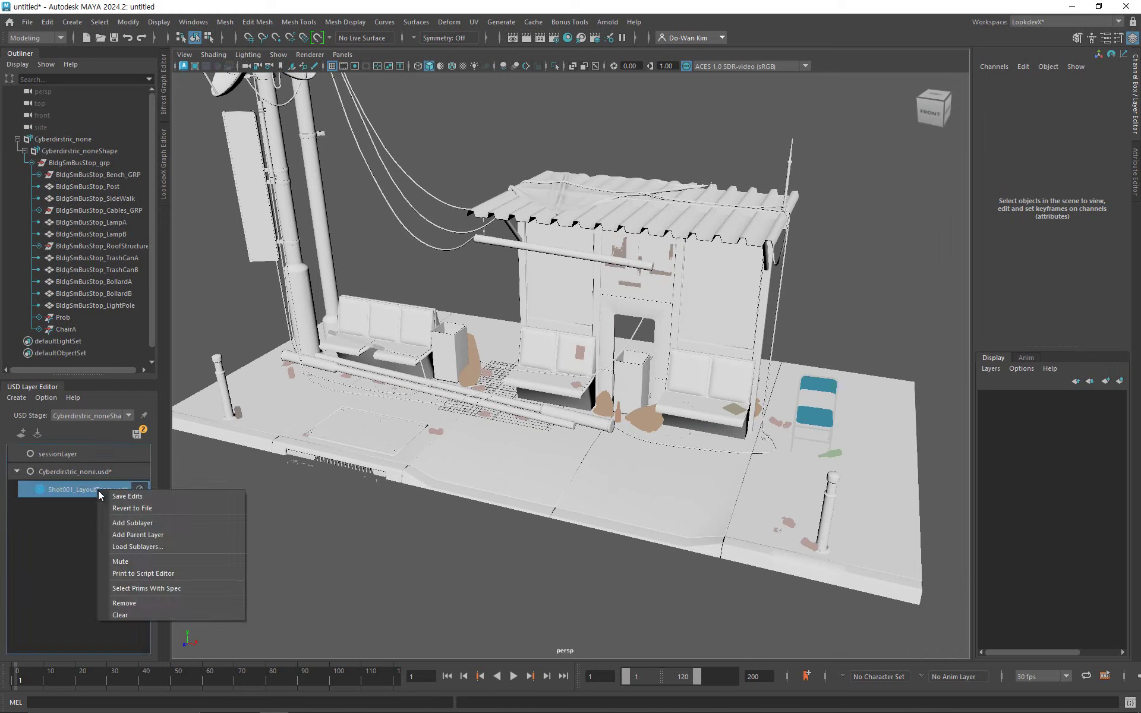
left_click(34, 530)
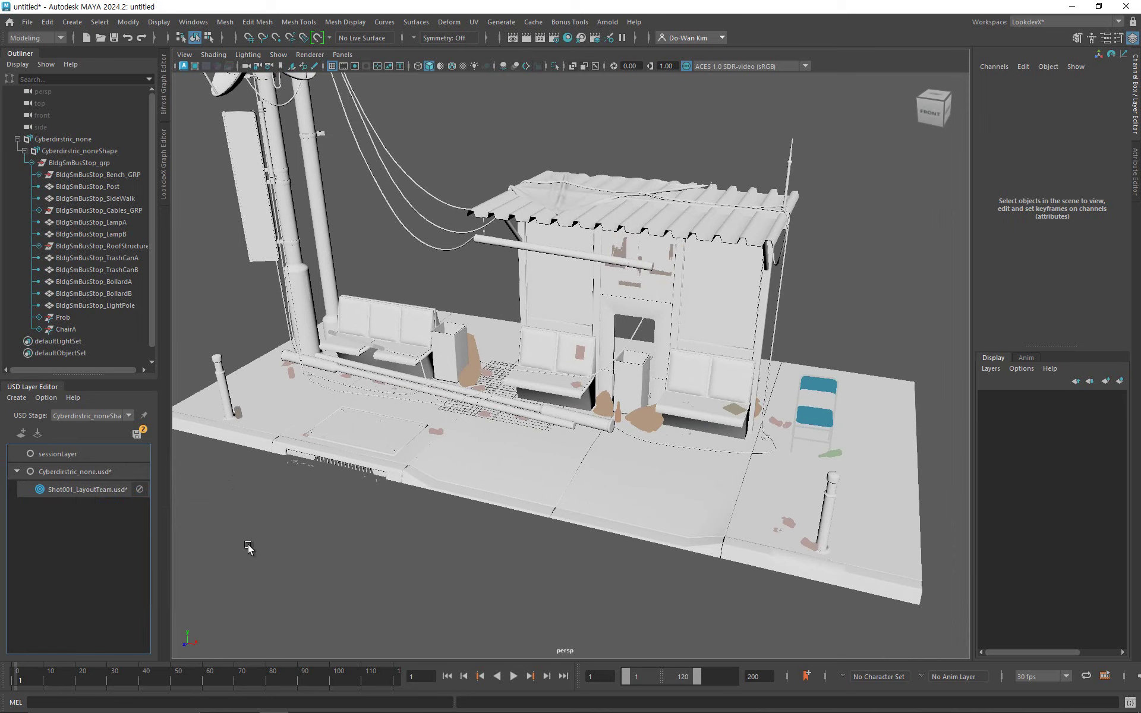
Load FridgeA.usd from Cyberdistrict_Prop\USD_Files as a sublayer of Cyberdirstric_none.usd, with its path relative to the parent layer.
left_click(127, 475)
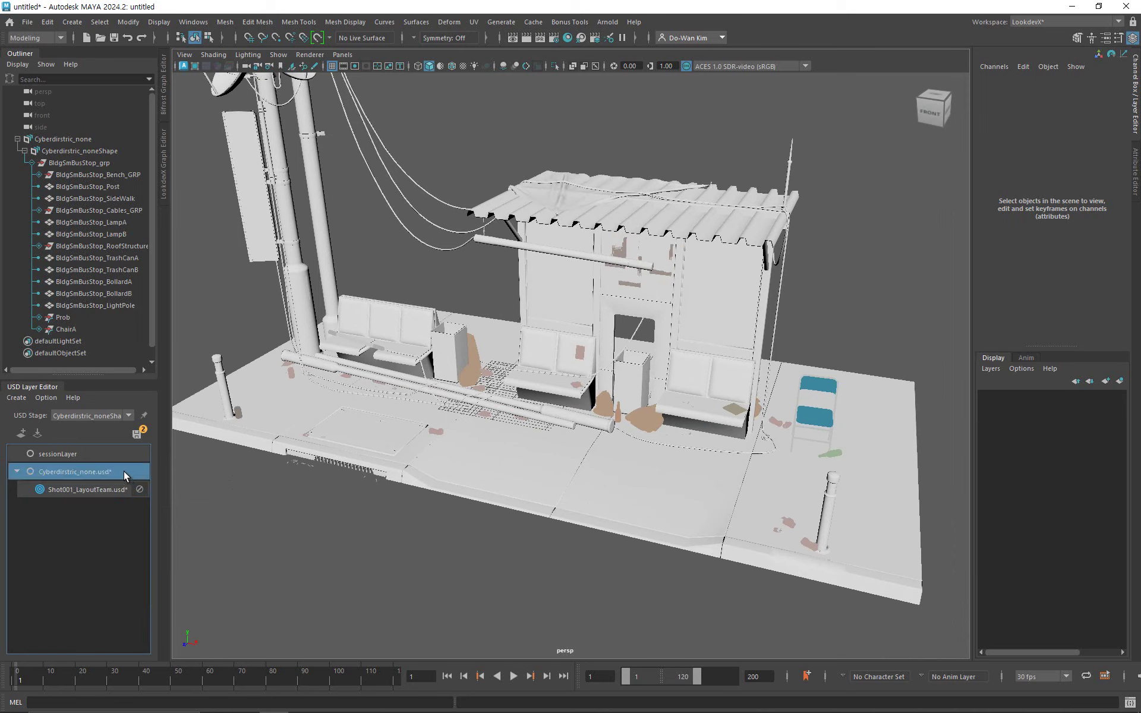
right_click(125, 474)
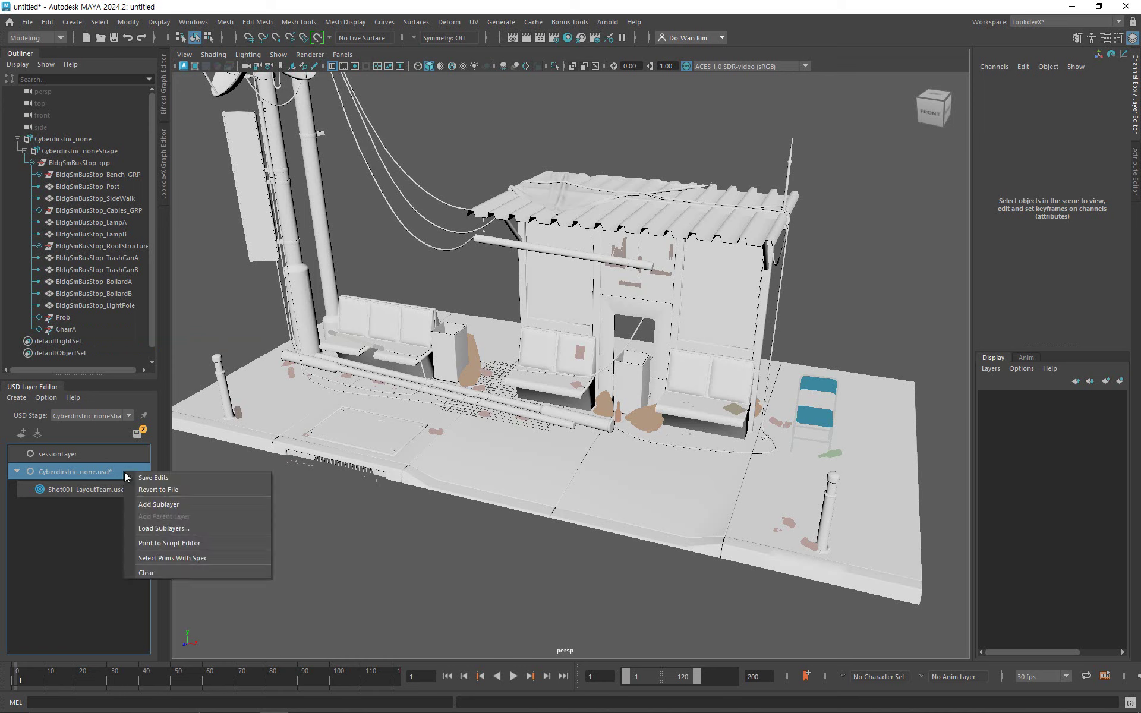
left_click(181, 526)
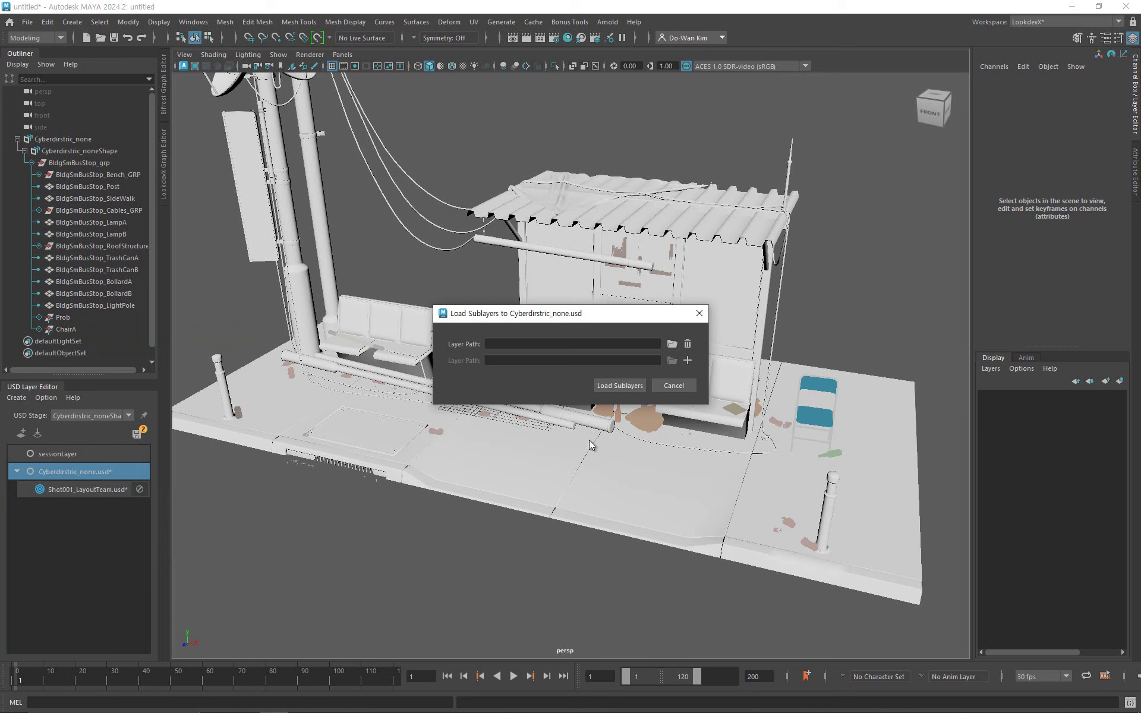
left_click(671, 344)
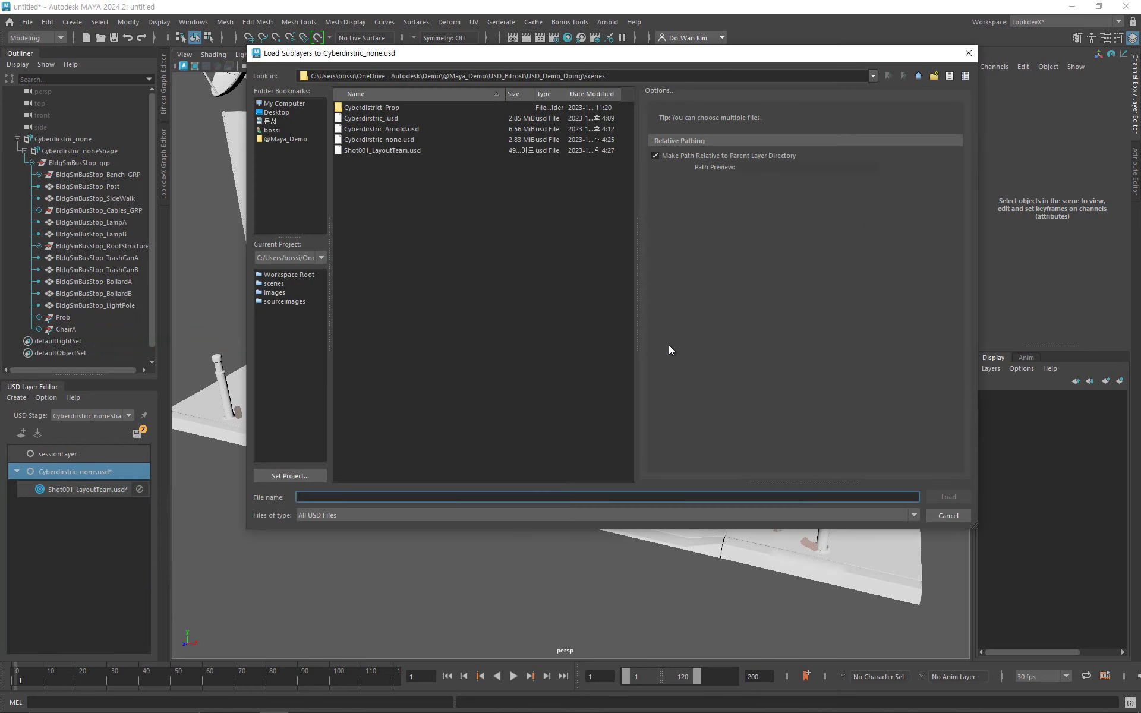
double_click(376, 107)
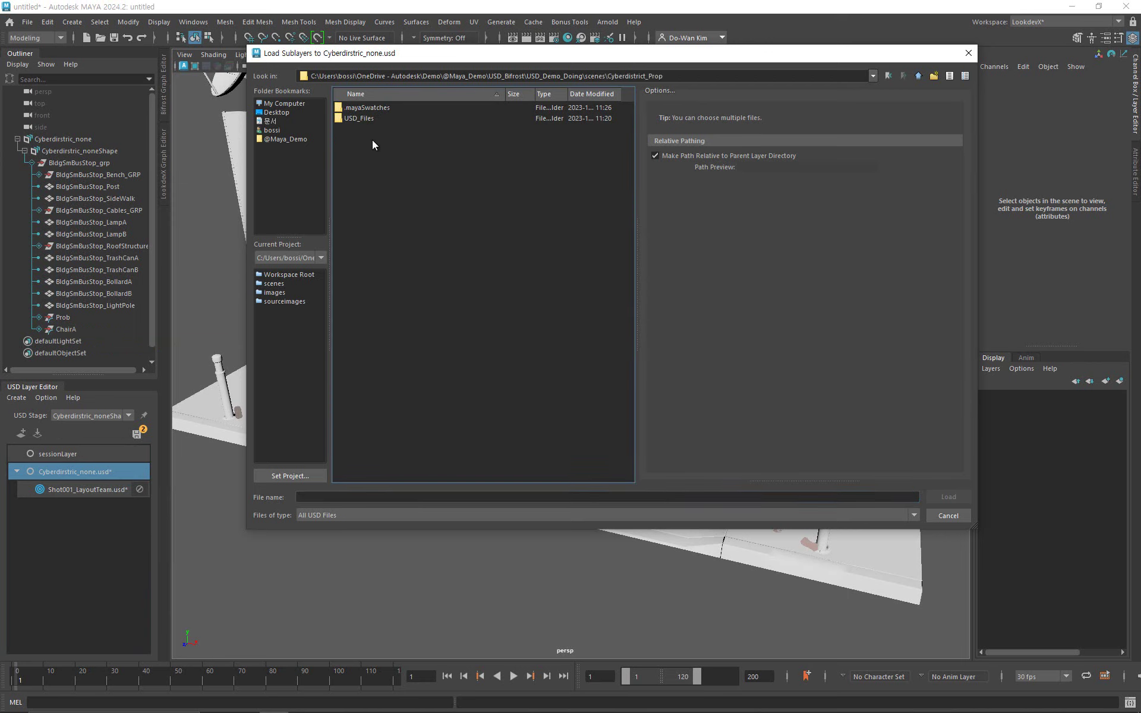
double_click(358, 118)
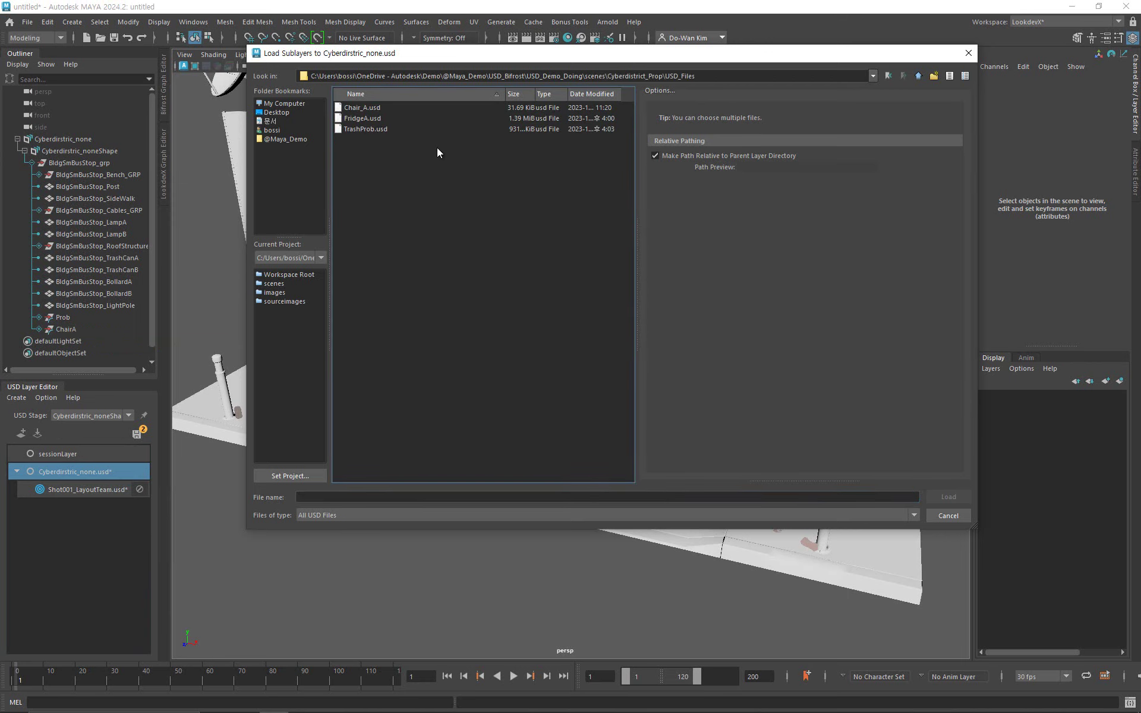
left_click(356, 117)
left_click(936, 495)
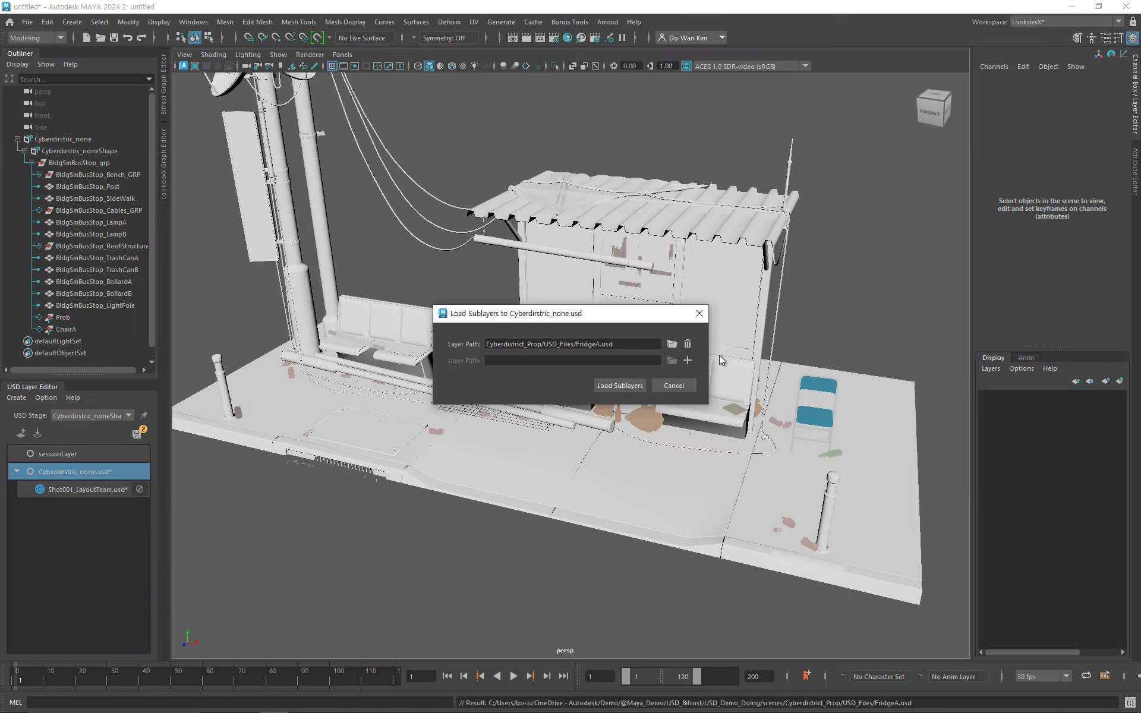
left_click(626, 385)
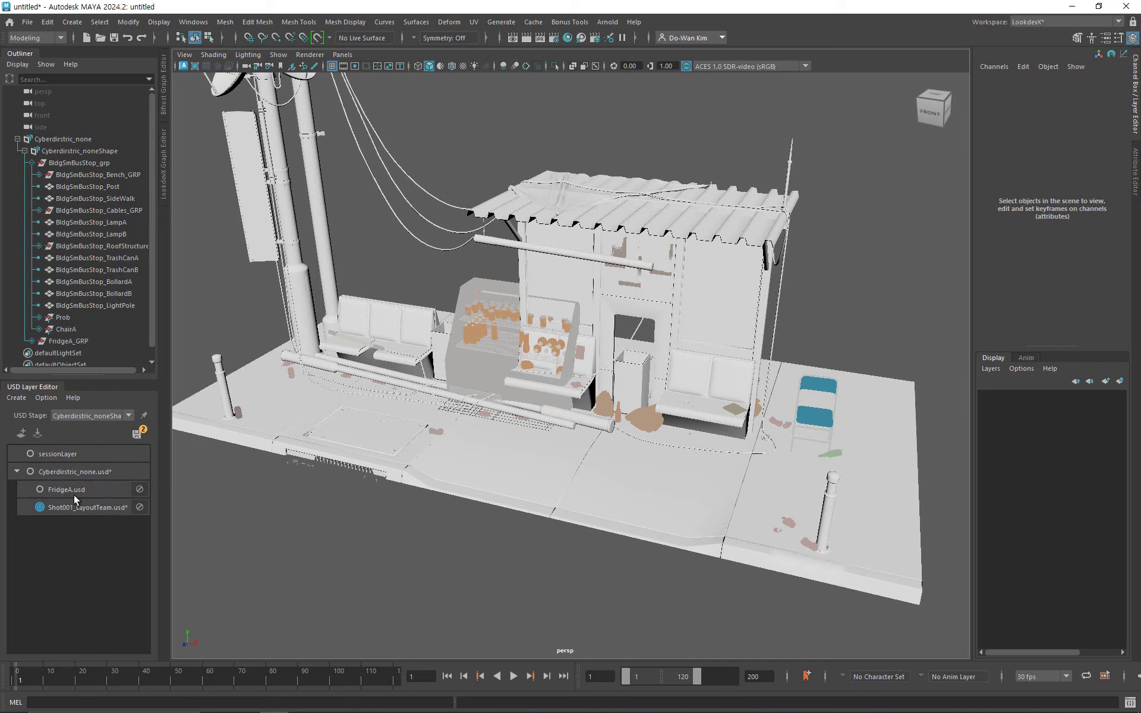
Target the FridgeA.usd layer and place FridgeA_GRP behind the blue chair at about X 62.65, Z -24.91, scaled to 0.855 and turned at an angle.
left_click(67, 342)
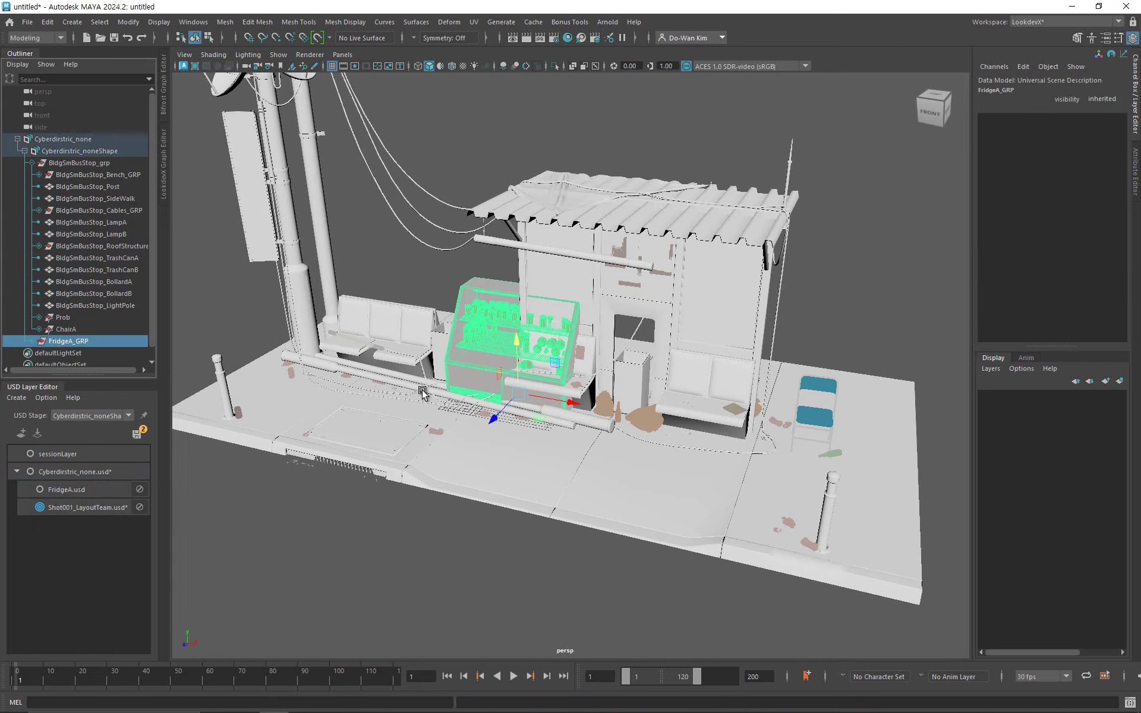
left_click(39, 490)
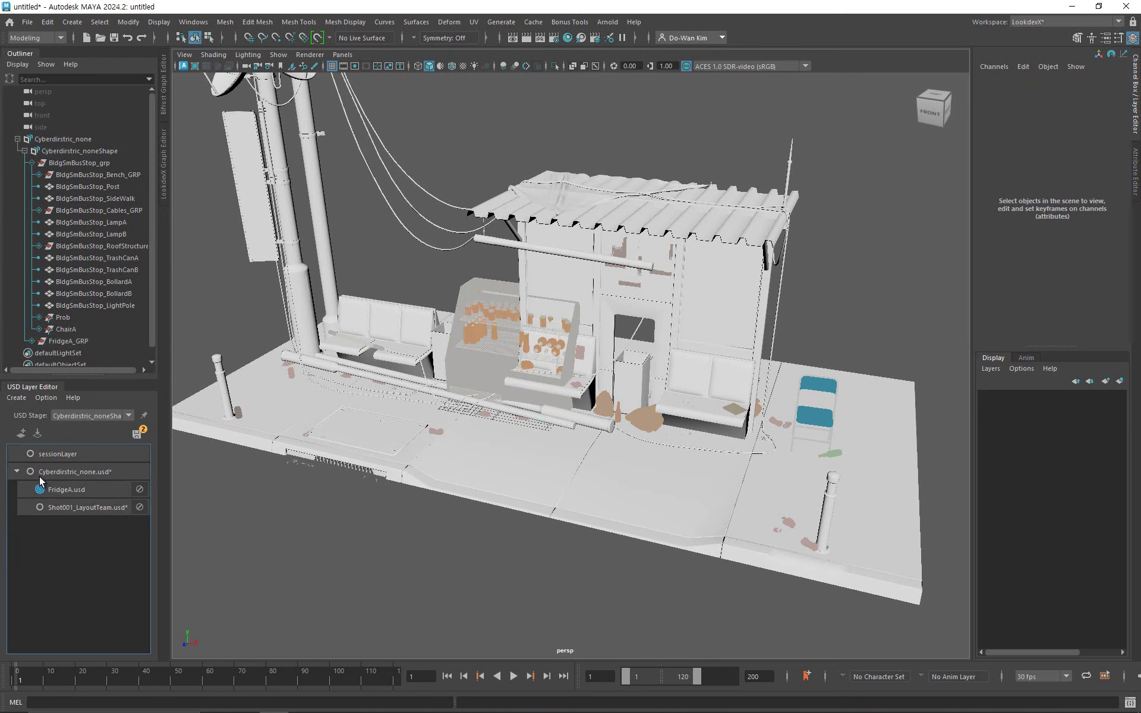
left_click(466, 309)
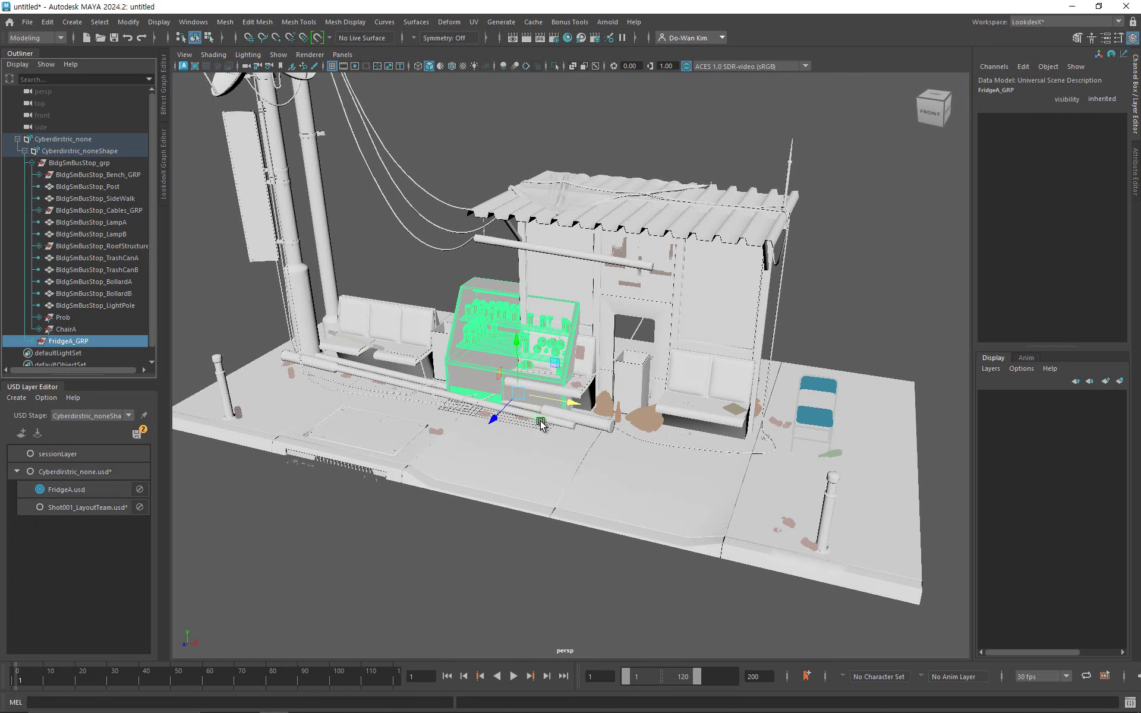
left_click_drag(538, 422, 799, 390)
key("r")
key("e")
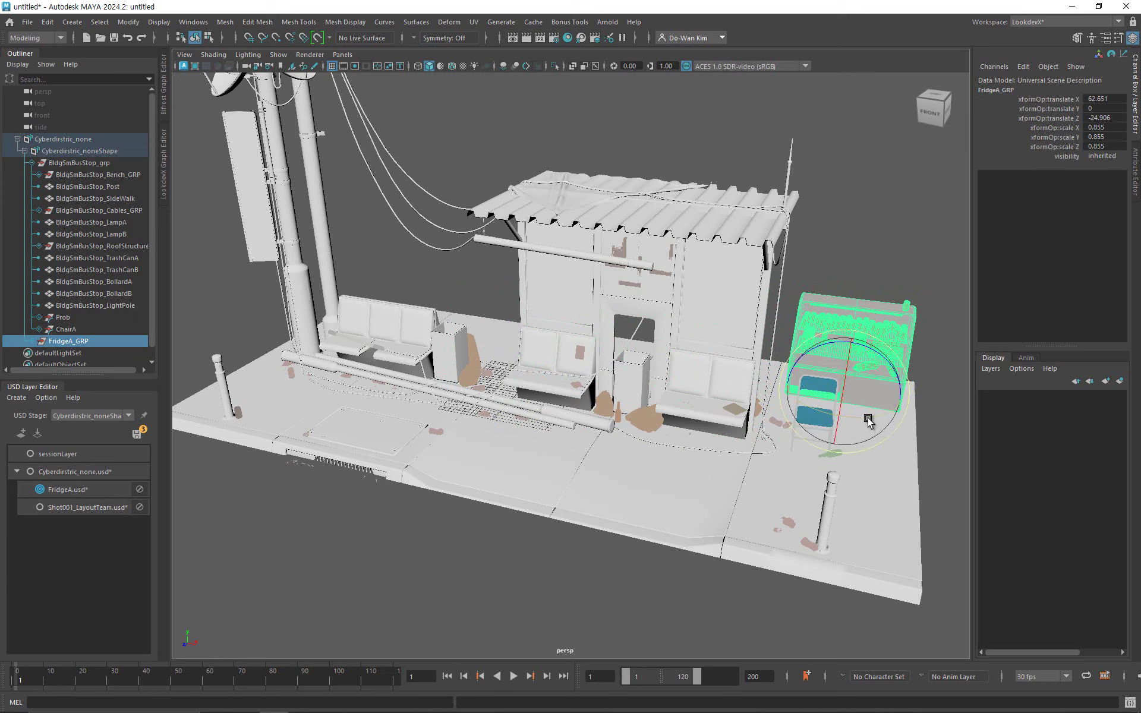
left_click_drag(868, 417, 833, 416)
left_click(837, 247)
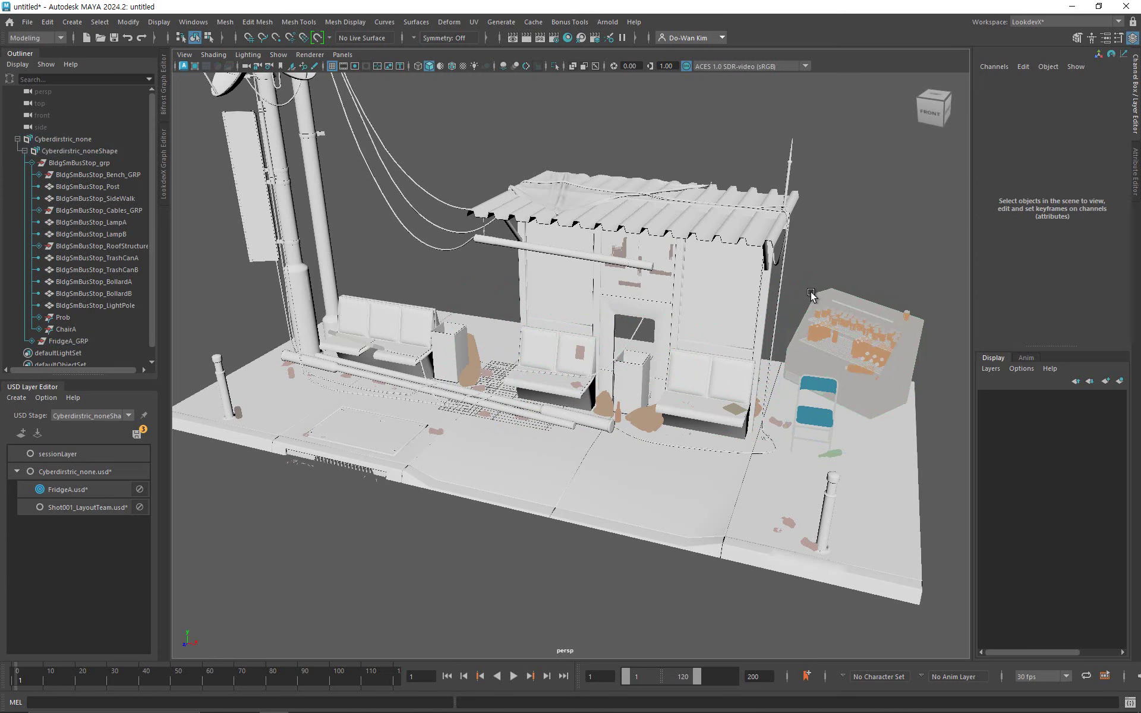
Mute and unmute the FridgeA.usd layer to check its effect, and save all edited layers of the stage.
left_click(141, 490)
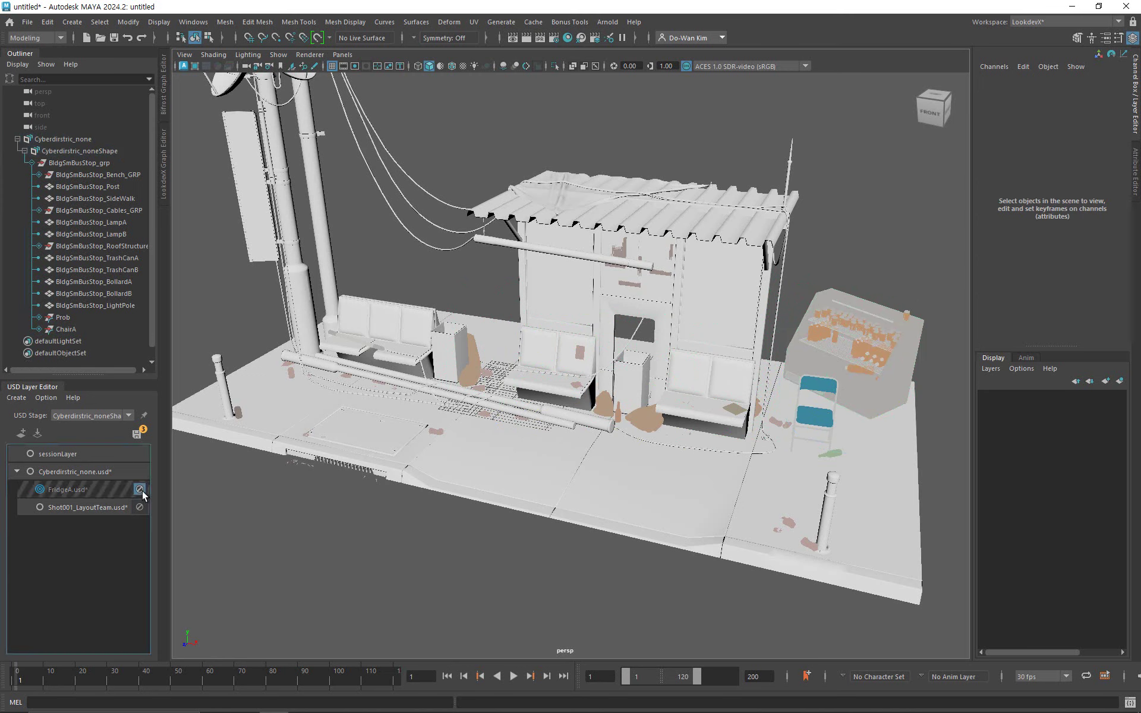
left_click(140, 490)
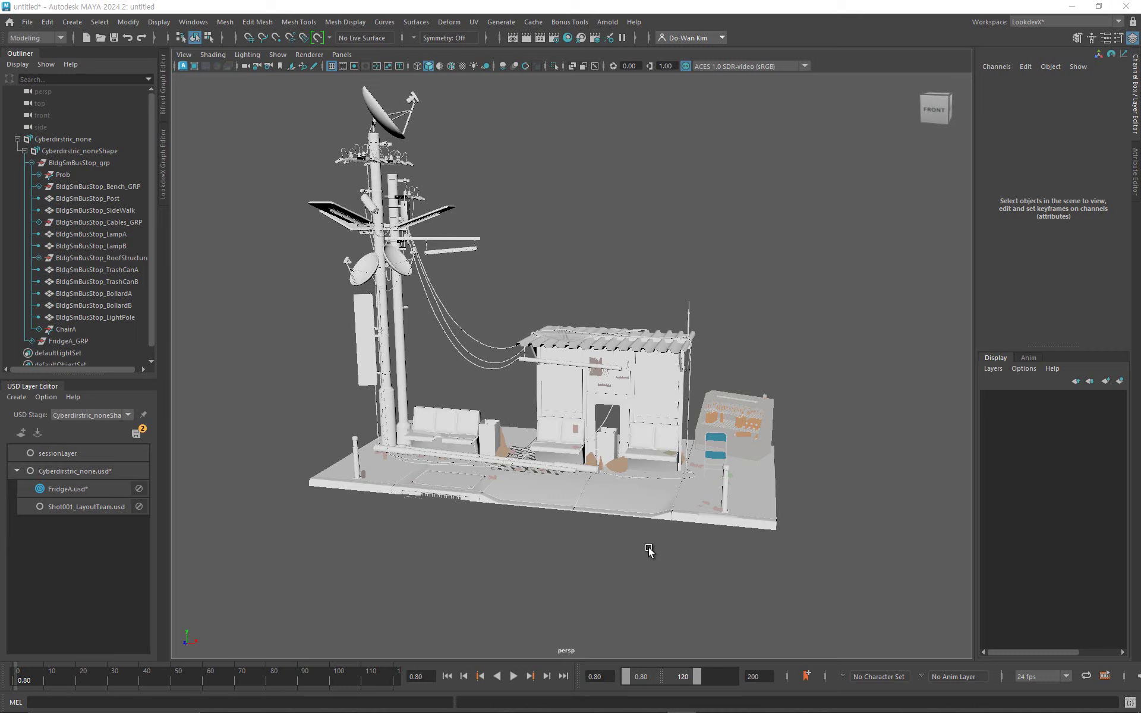
left_click(134, 433)
left_click(733, 407)
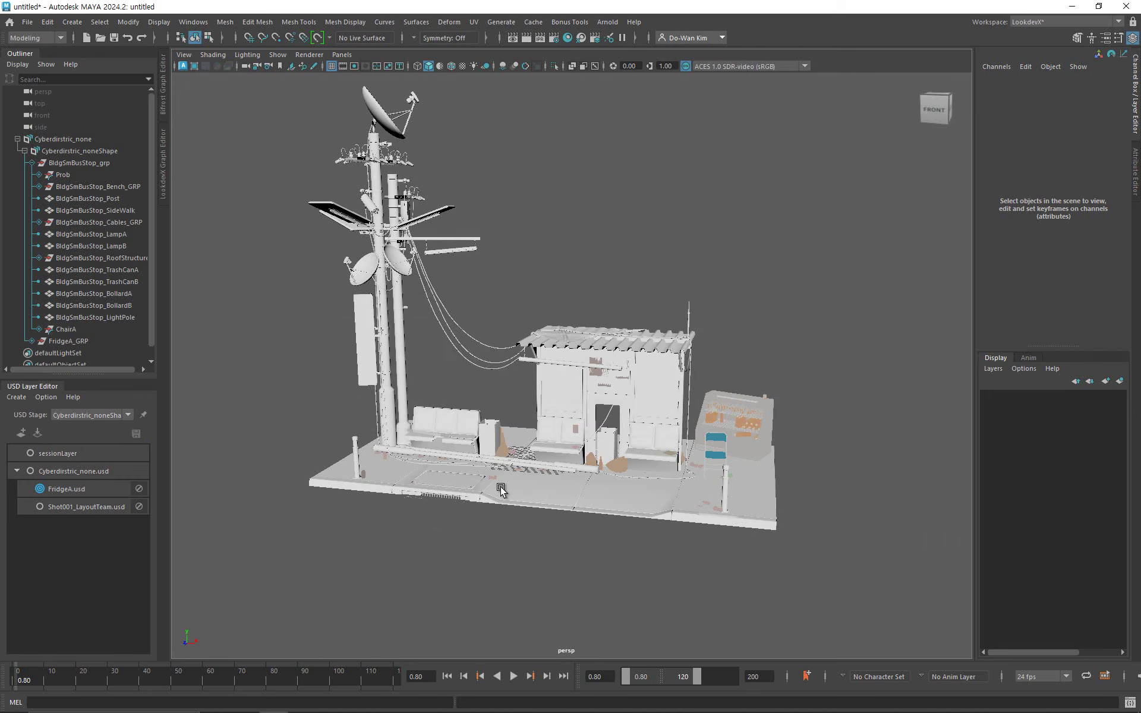
Add a sublayer to Cyberdirstric_none.usd, save it as Shot001_Light in the scenes folder with a relative path, and make it the target layer.
right_click(91, 469)
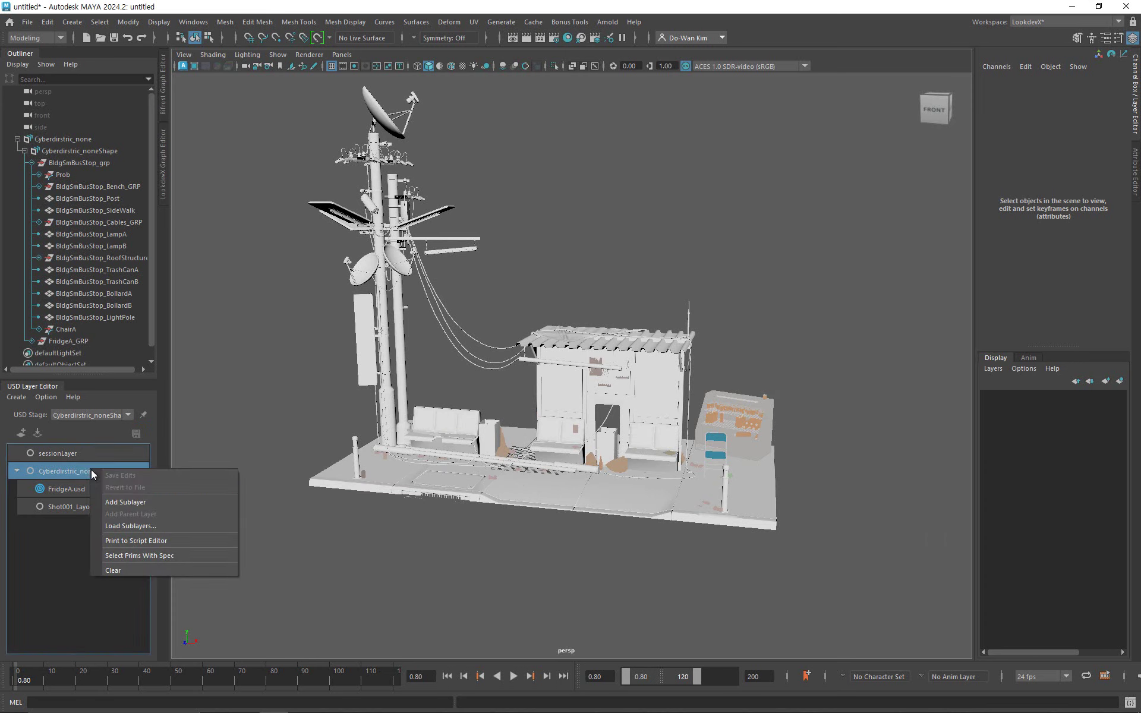
left_click(138, 503)
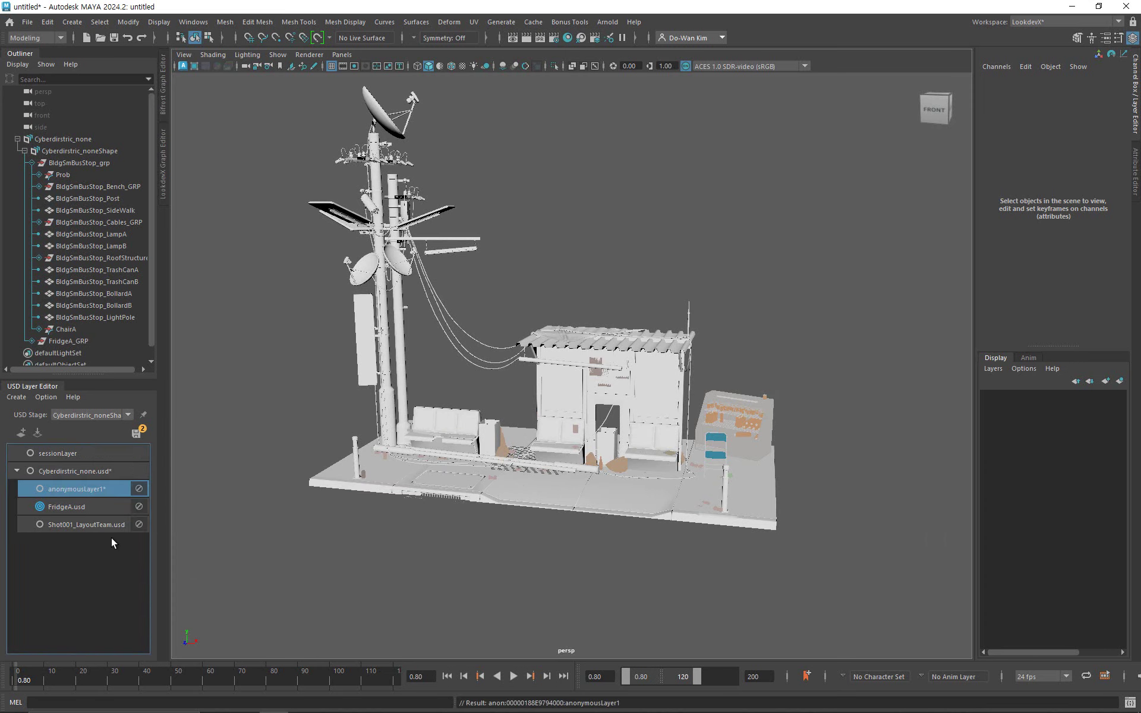
double_click(90, 490)
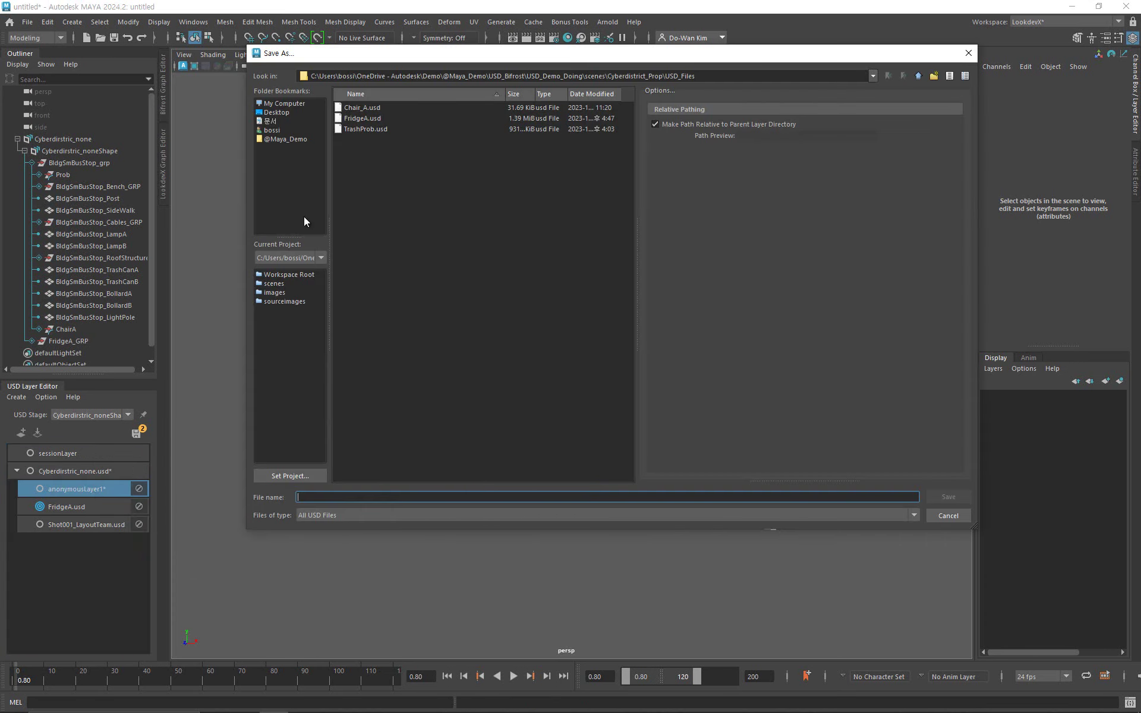
left_click(272, 284)
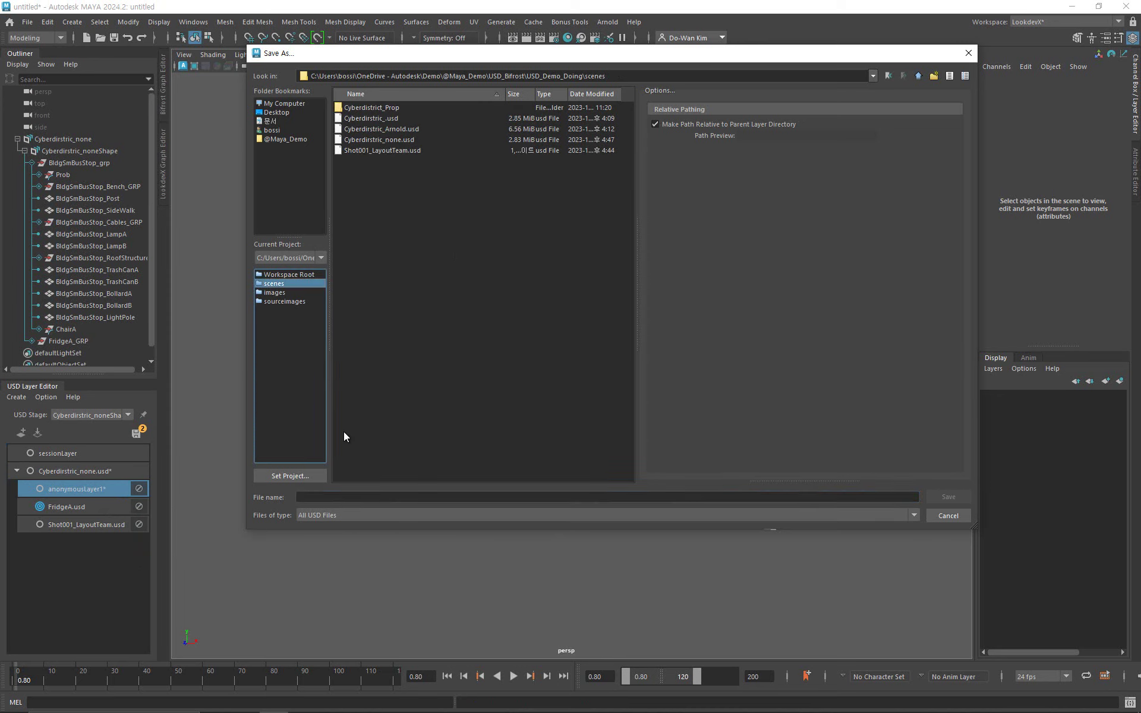
left_click(336, 495)
type("Shot")
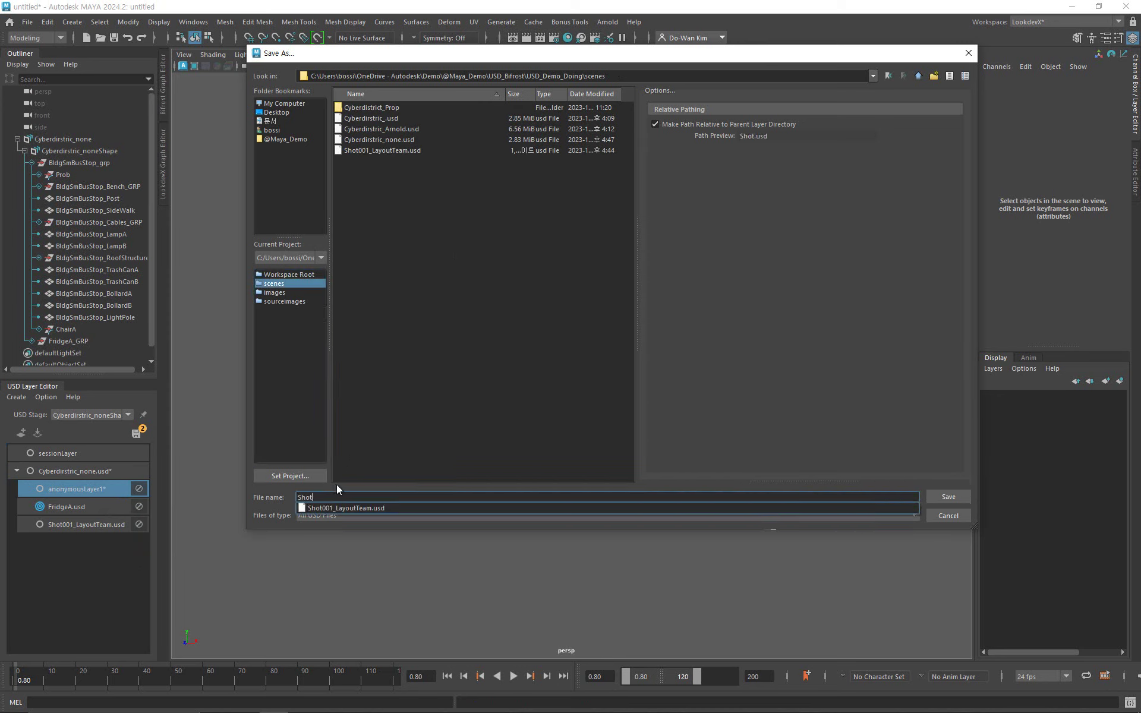
type("001_Light")
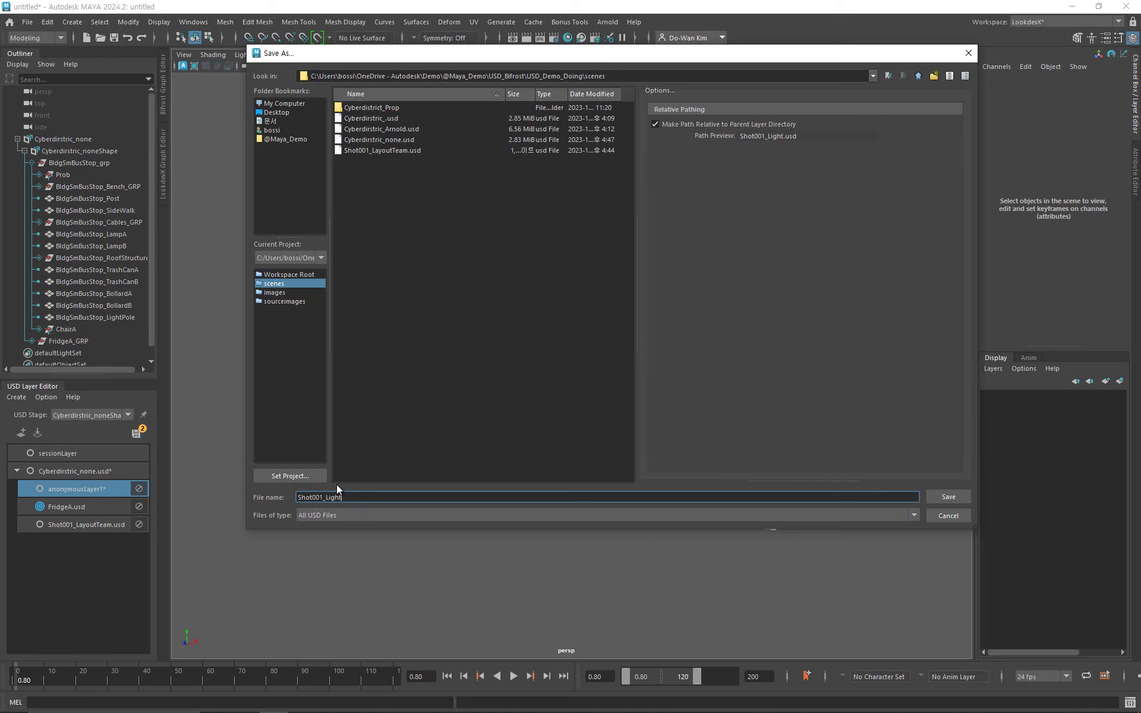
left_click(948, 497)
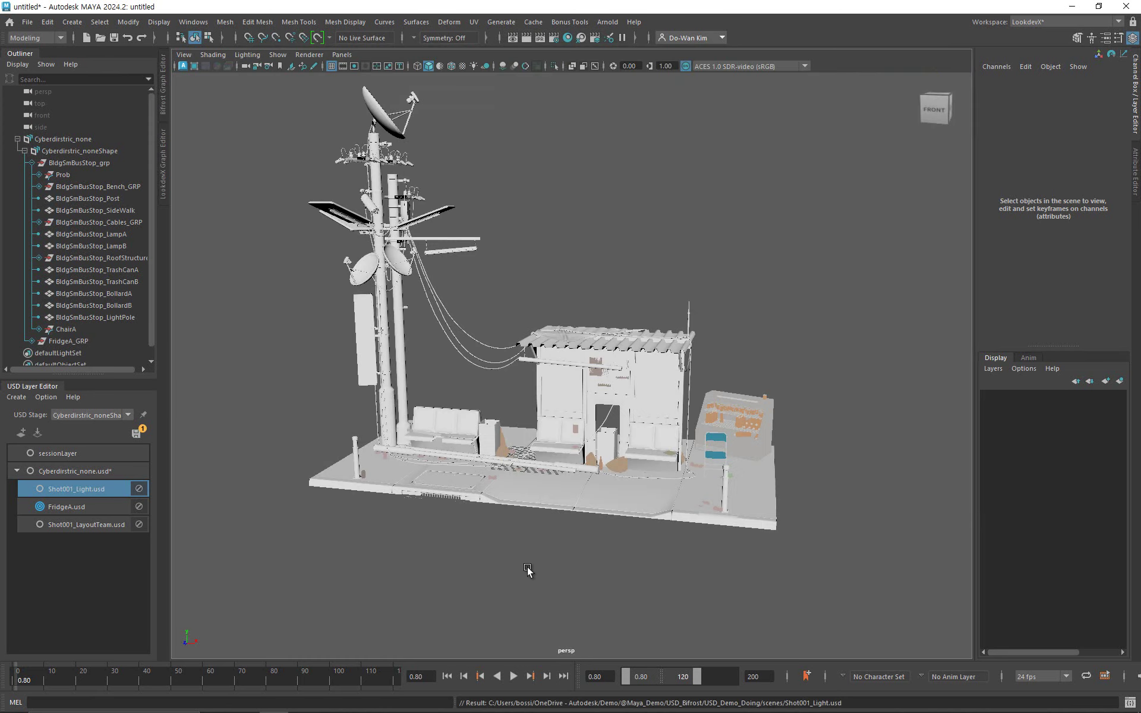
left_click(39, 489)
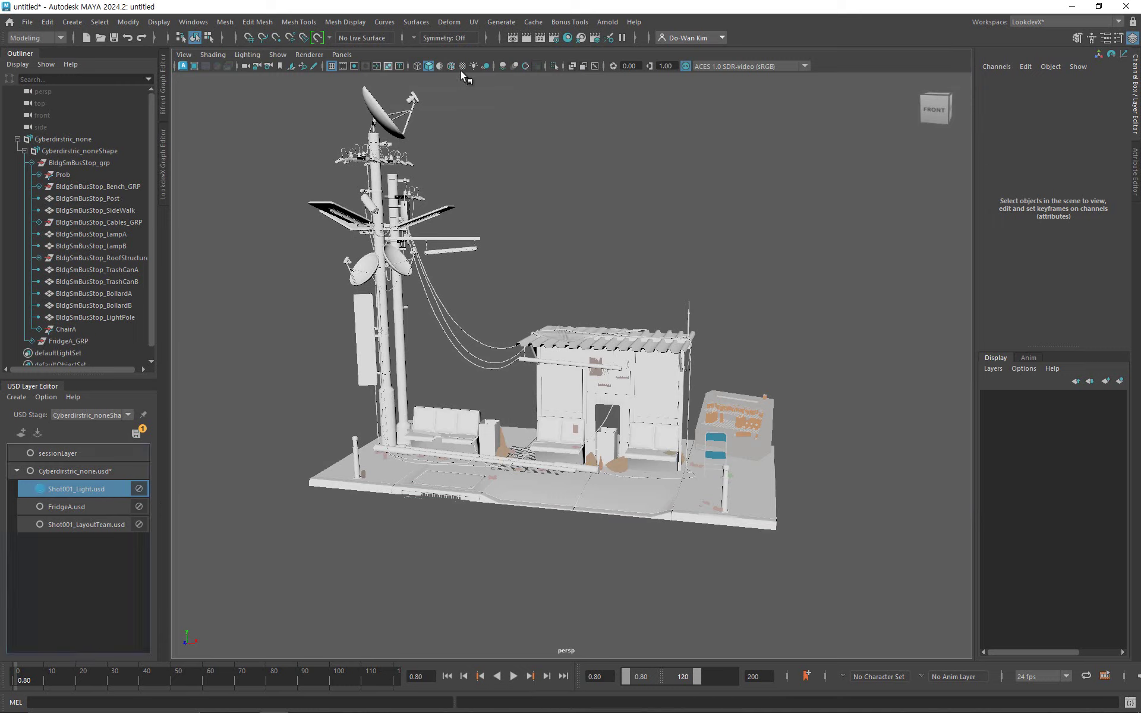
left_click(608, 22)
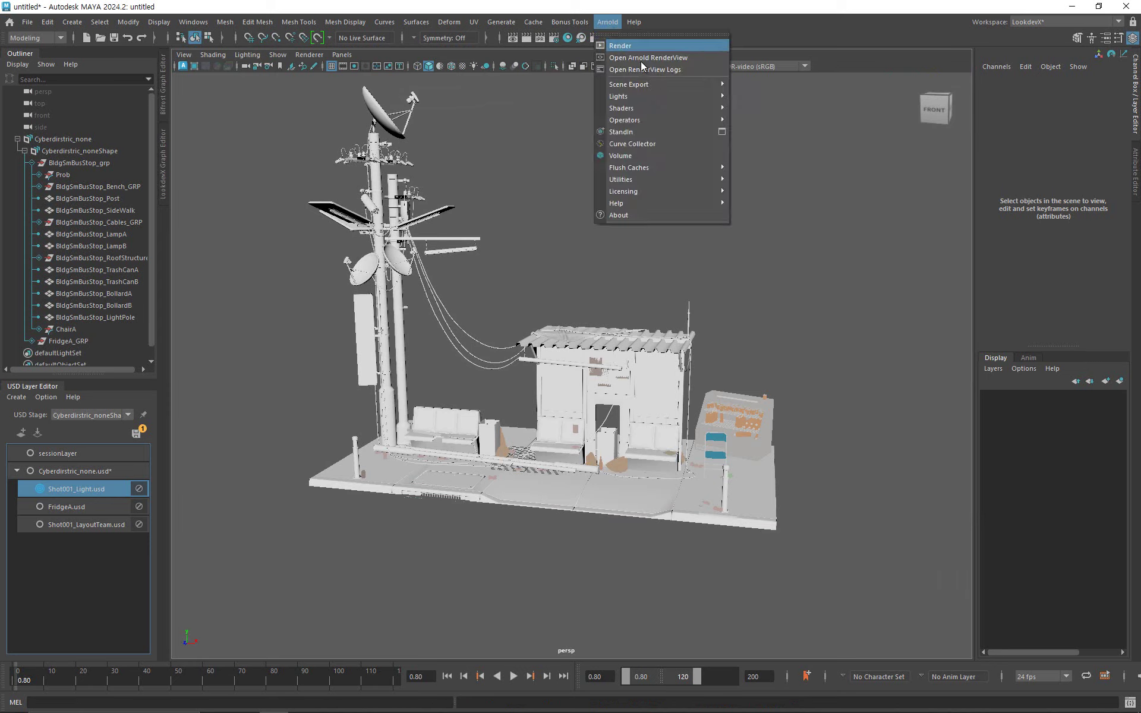
mouse_move(673, 95)
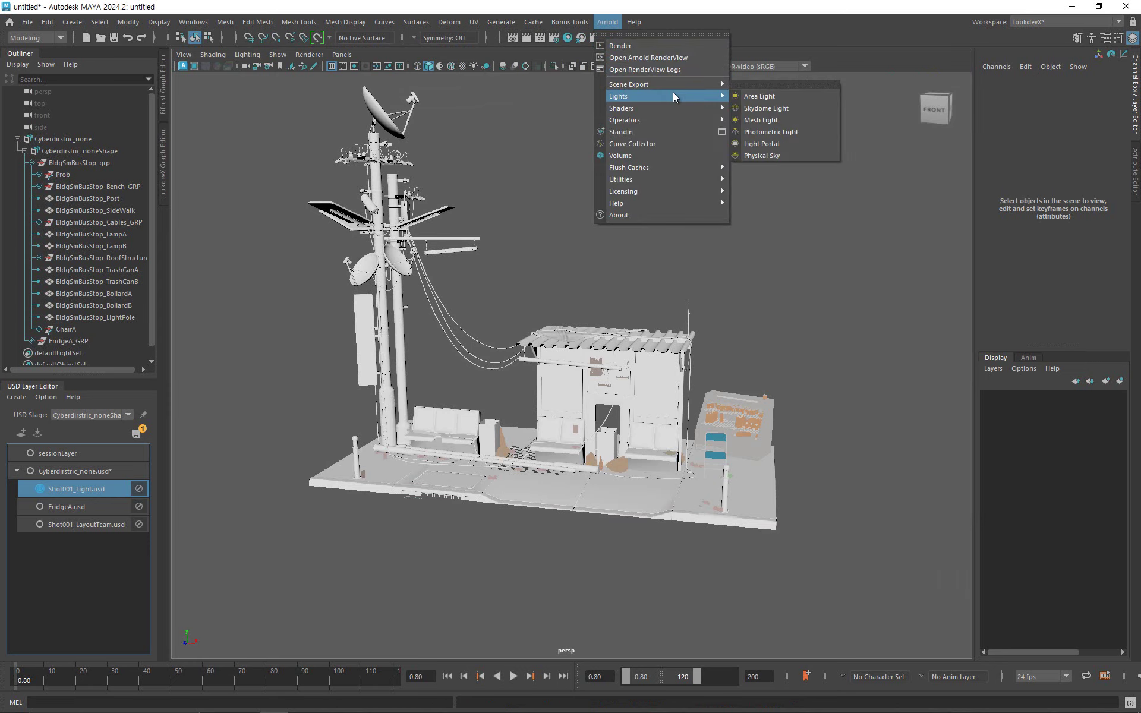
left_click(762, 154)
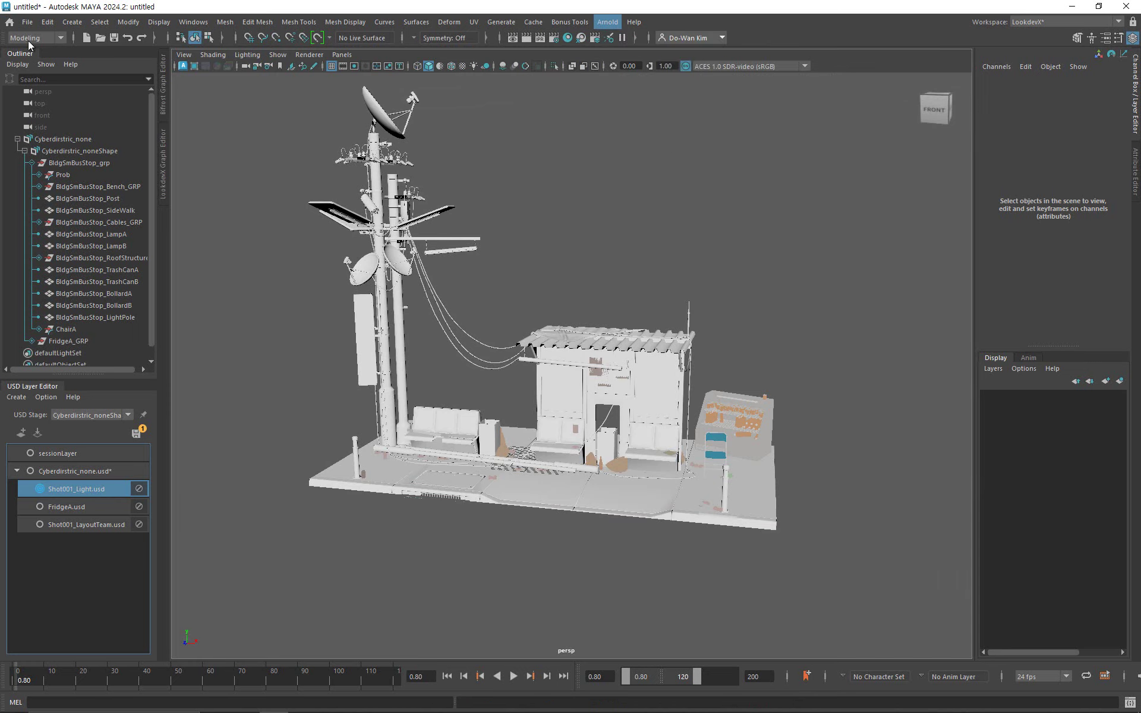
left_click(72, 22)
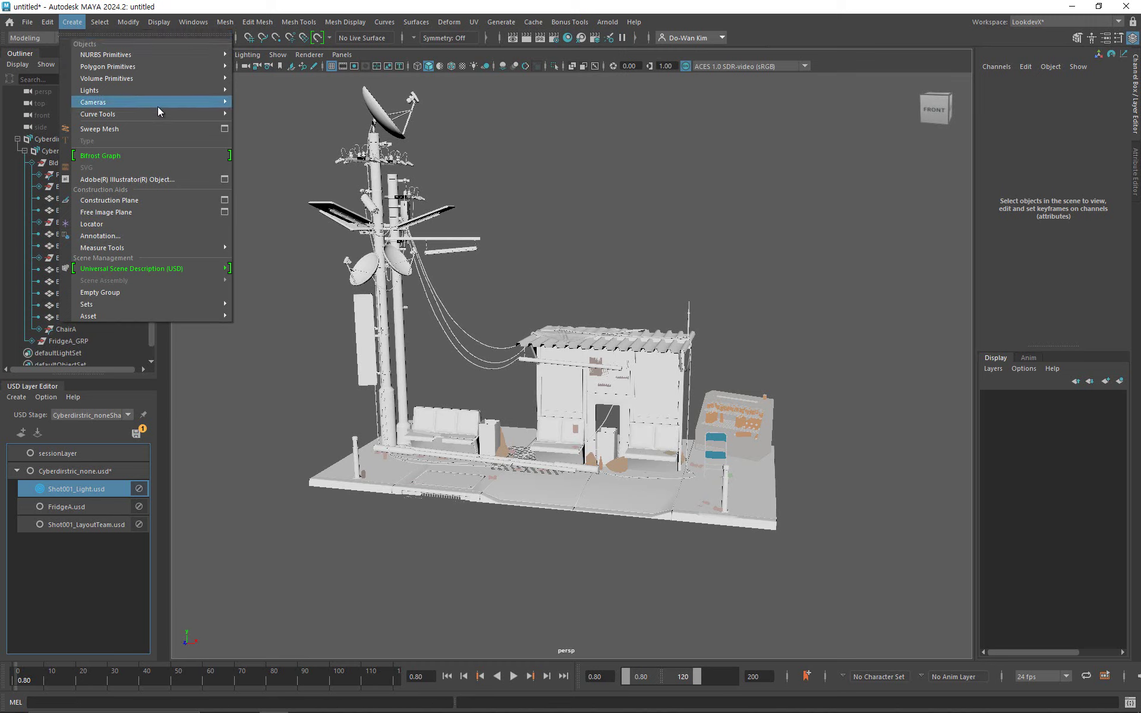
mouse_move(159, 101)
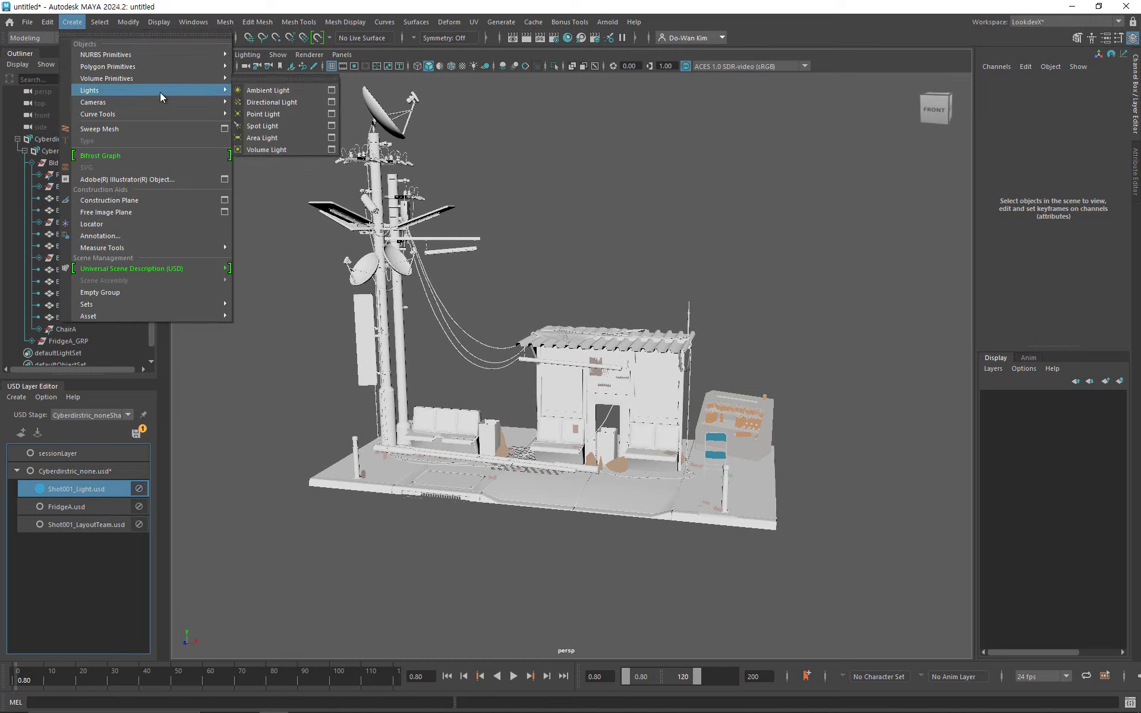
left_click(94, 100)
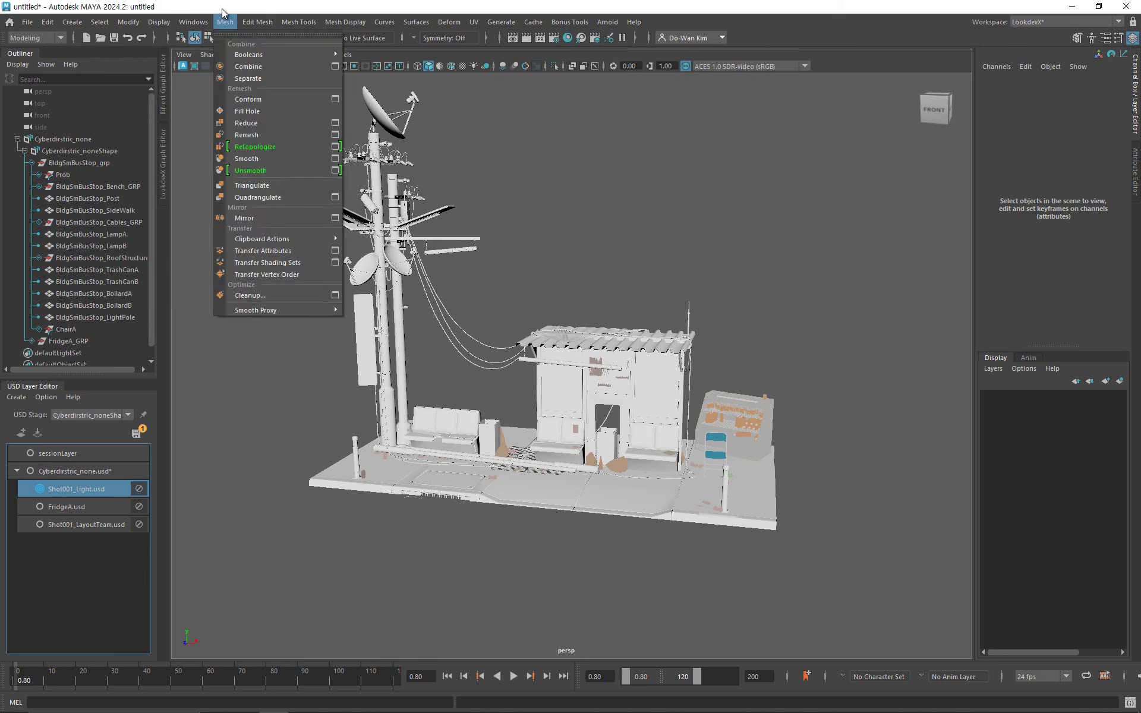
Add an Xform prim named Light_GRP under BldgSmBusStop_grp and save the stage's edited layers.
left_click(85, 162)
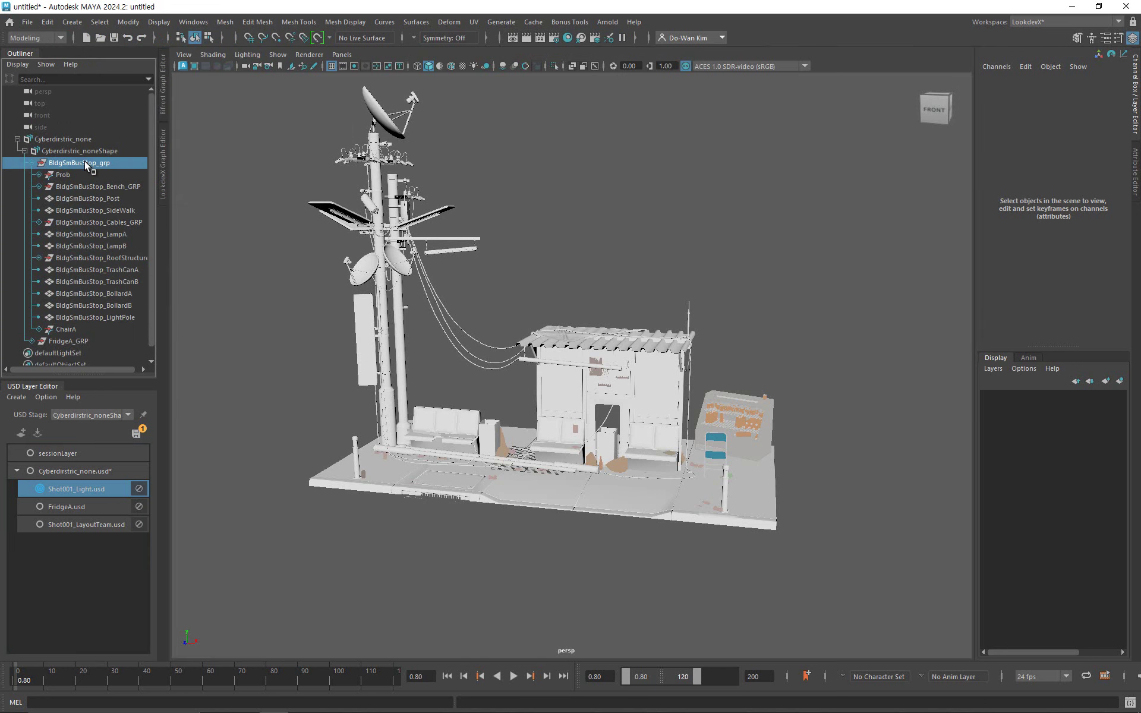
right_click(84, 162)
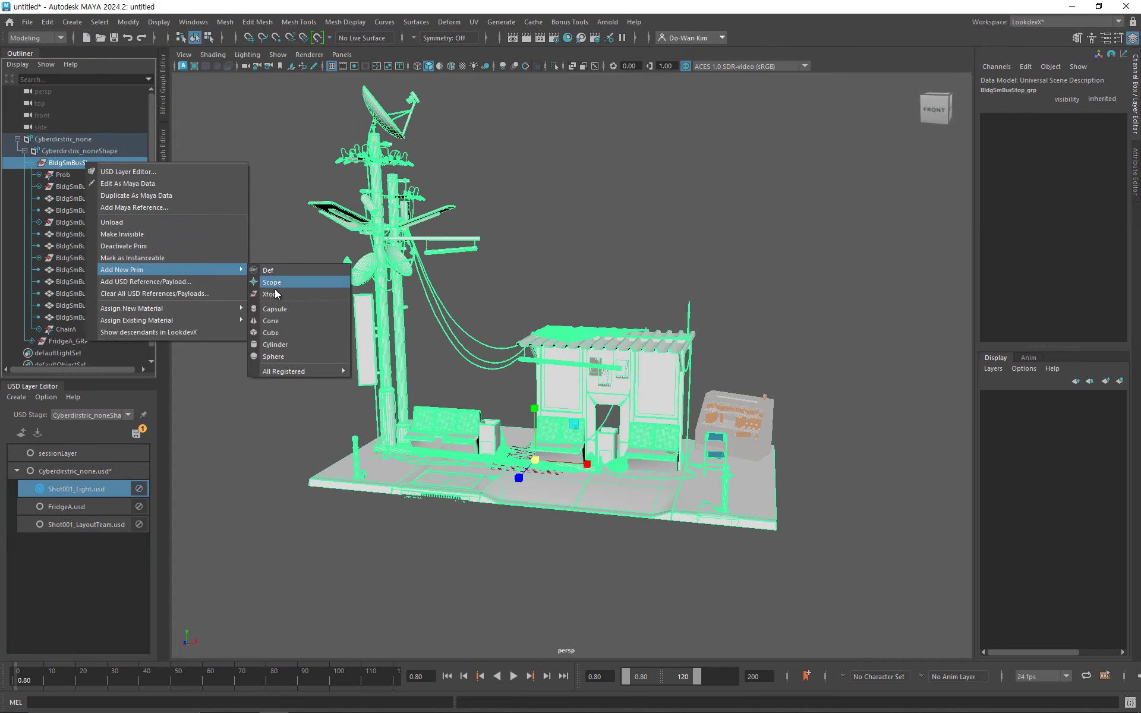
left_click(269, 293)
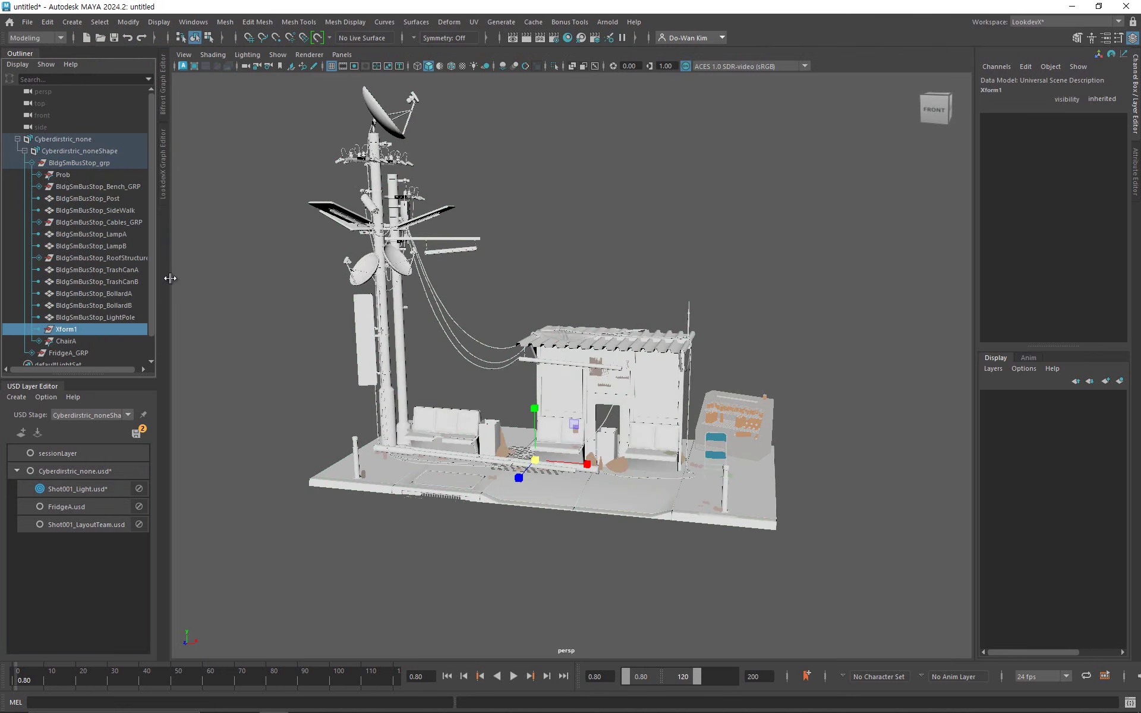
double_click(65, 330)
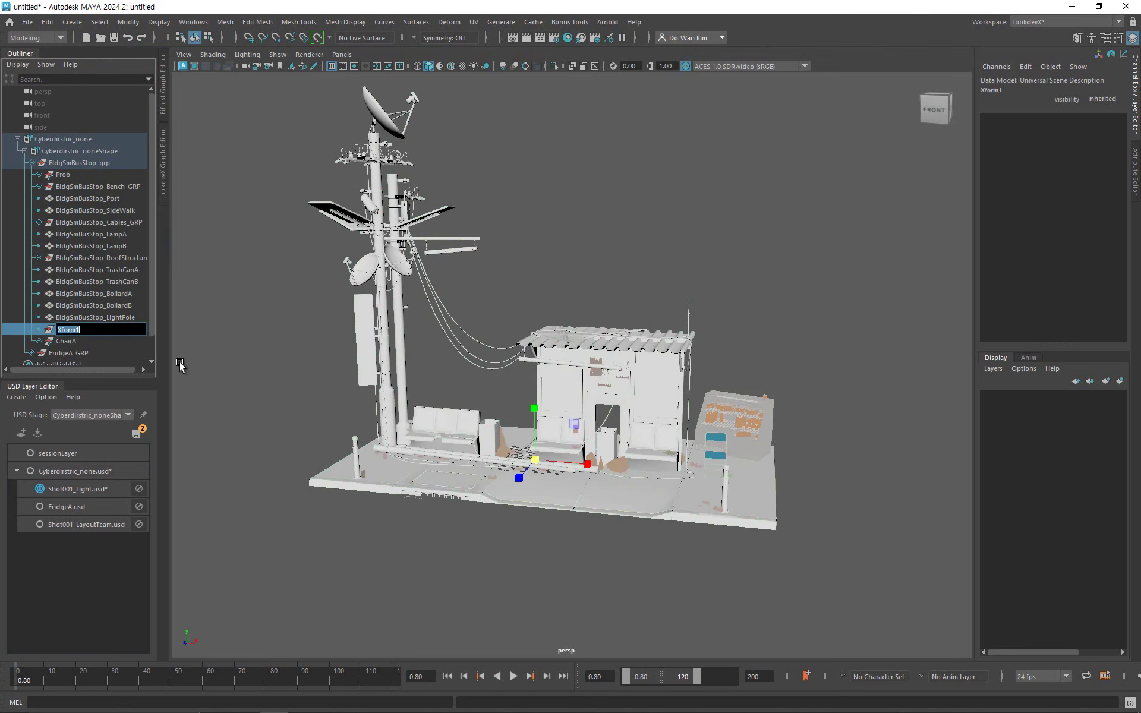
type("Light_GRP")
key("Return")
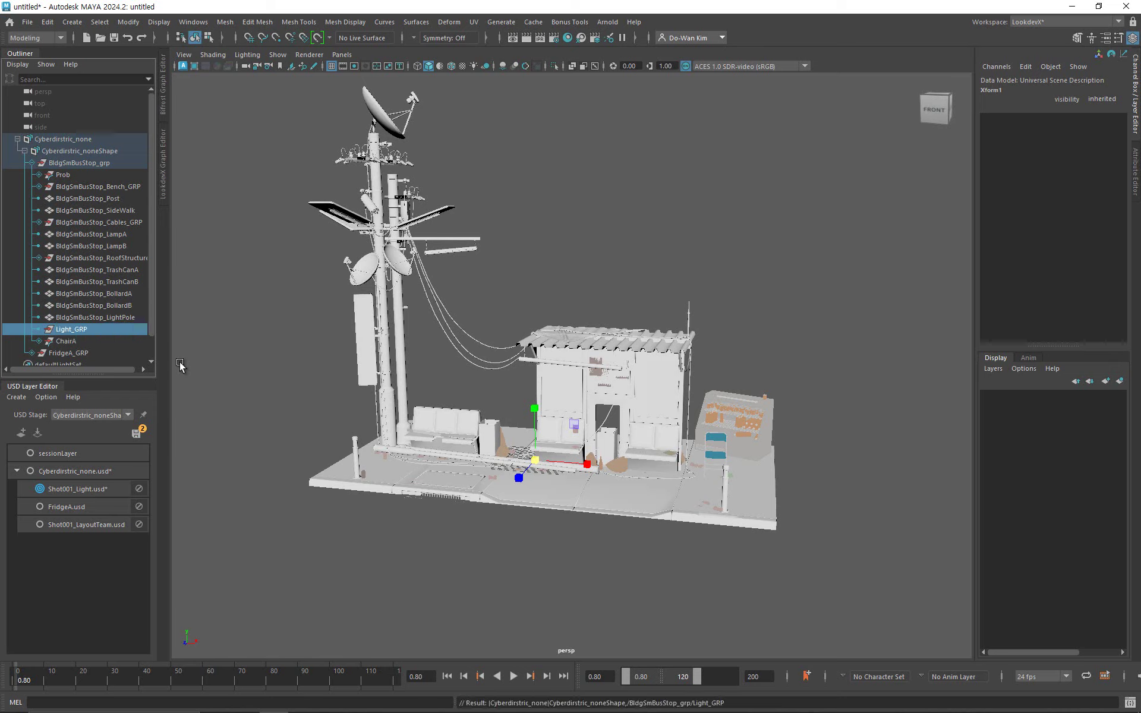
left_click(137, 434)
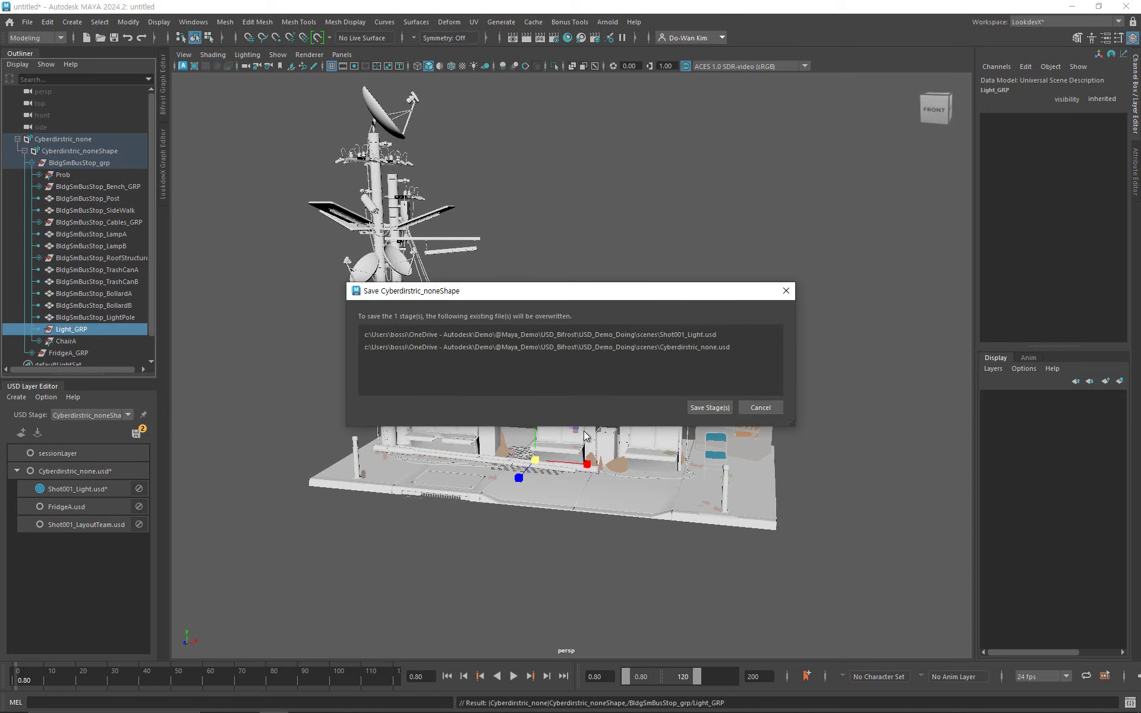
left_click(709, 408)
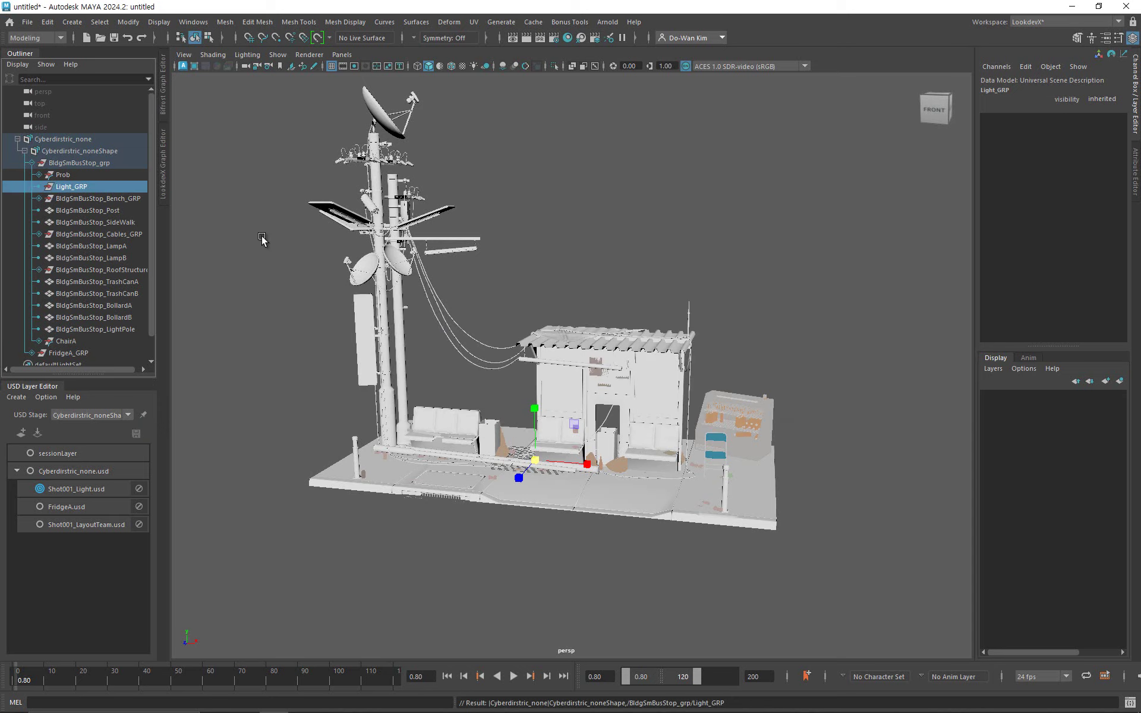
Create a directional light raised to about Y 60.66, scaled to about 27.35 and rotated to about -42.8, -1.8, 6.4 degrees.
left_click(75, 23)
mouse_move(202, 93)
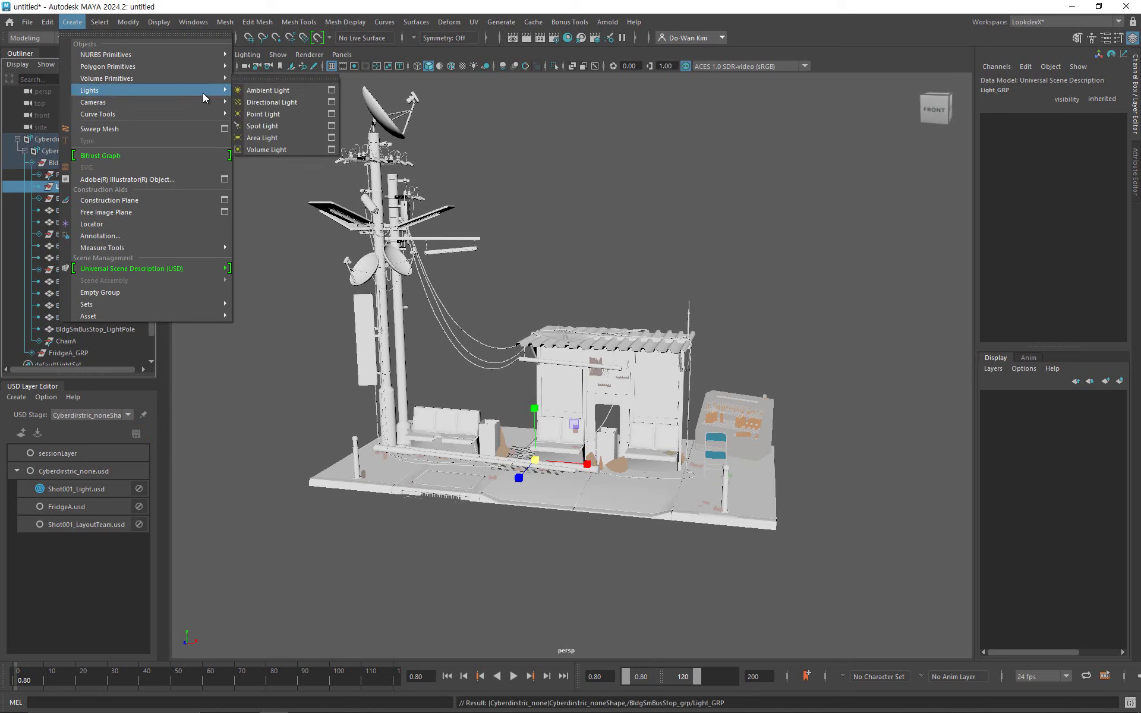
left_click(265, 102)
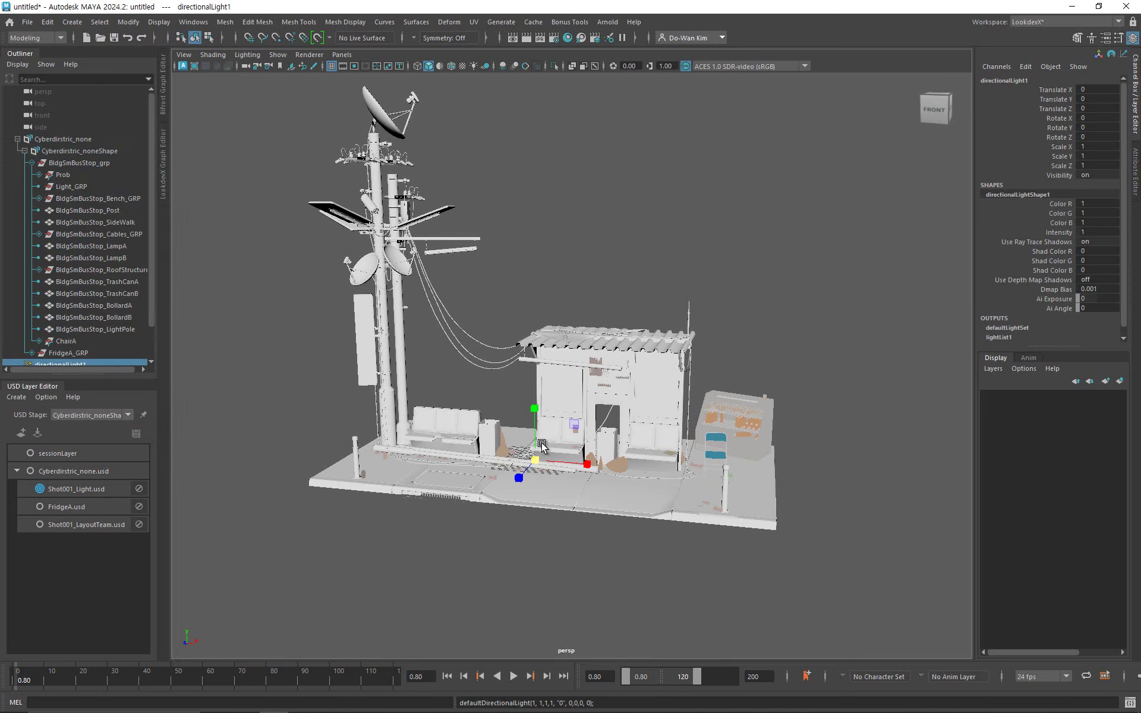
key("w")
left_click_drag(531, 451, 628, 245)
key("r")
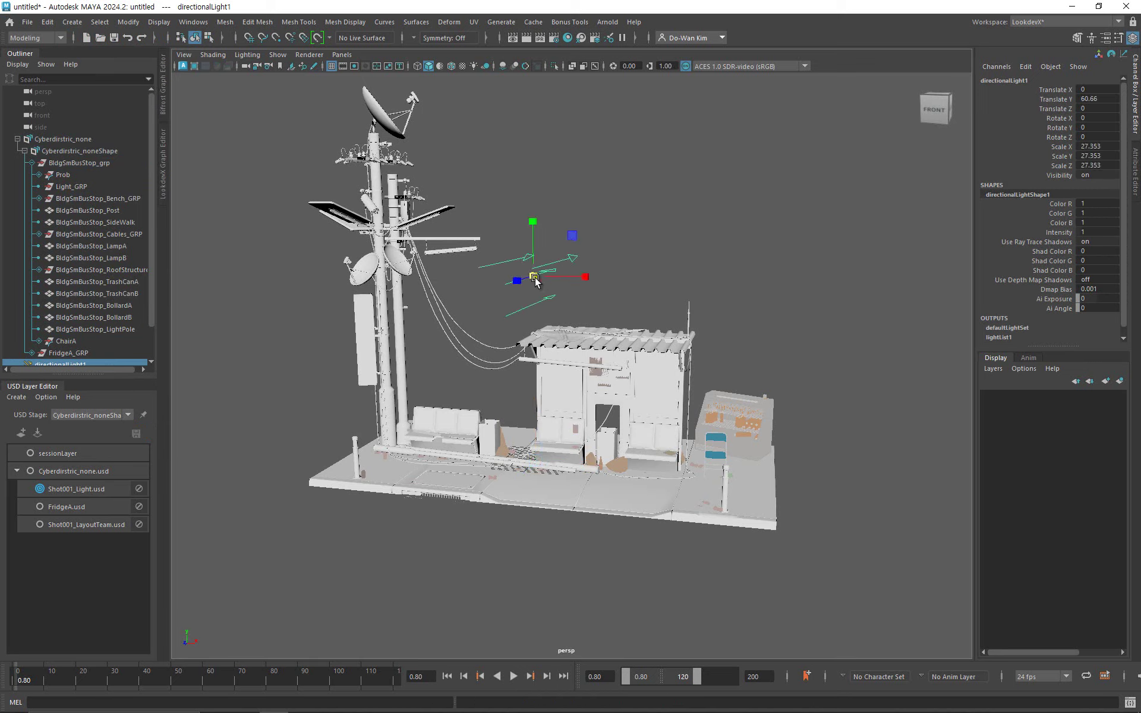
key("e")
left_click_drag(528, 307, 535, 250)
Create an area light above the bus stop, raised to about Y 62.38 and scaled uniformly to about 21.45.
left_click(72, 22)
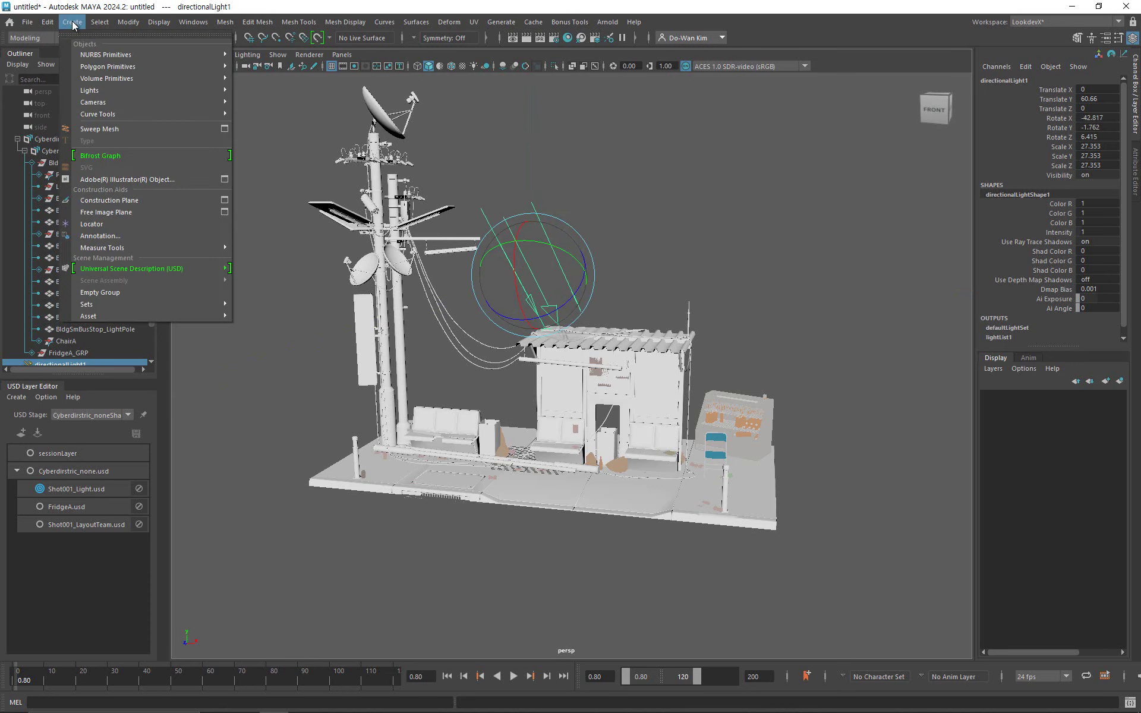
mouse_move(160, 92)
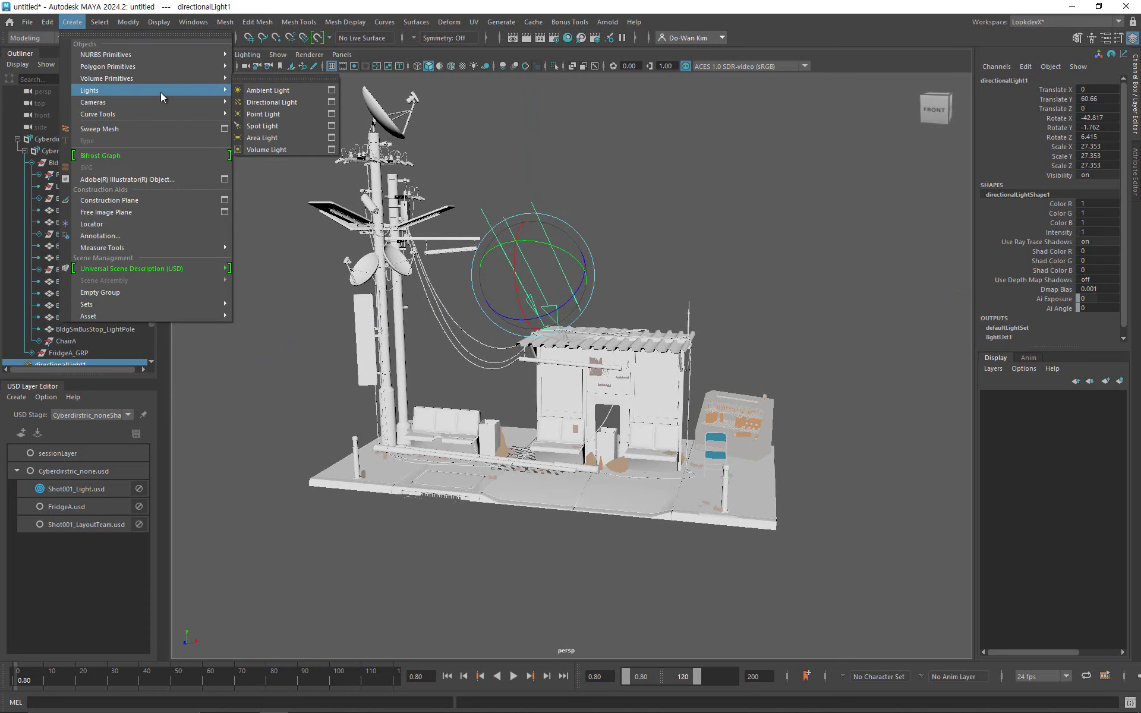
left_click(275, 137)
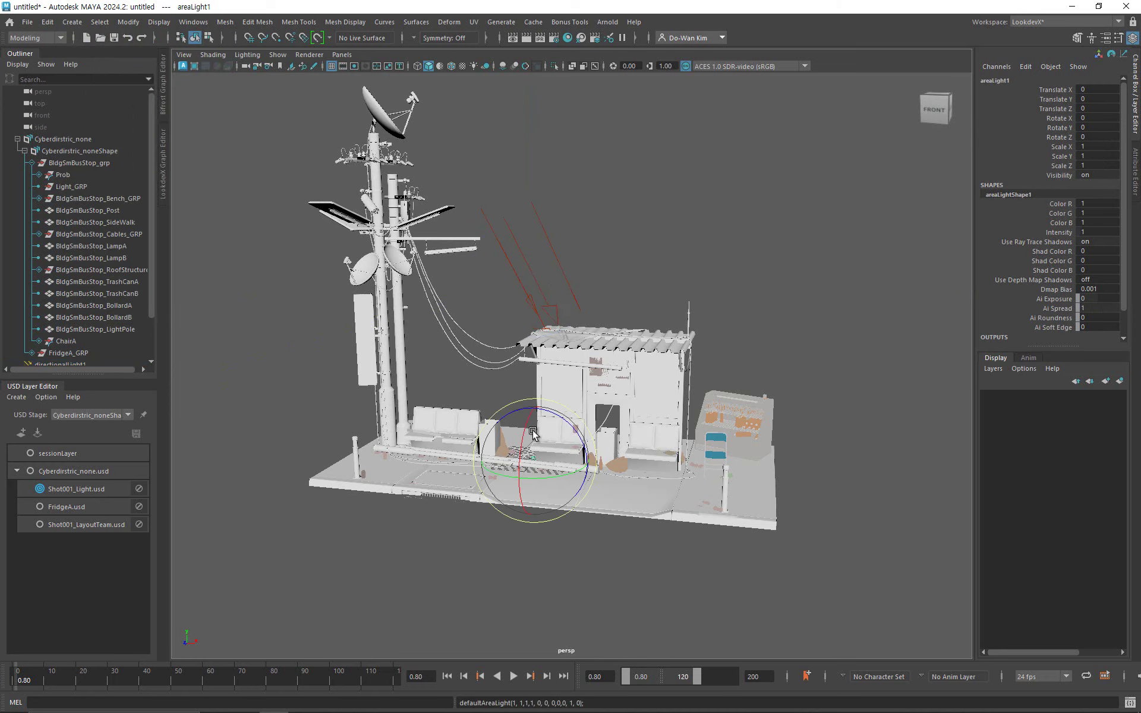
key("w")
left_click_drag(535, 419, 535, 381)
left_click_drag(535, 225, 535, 215)
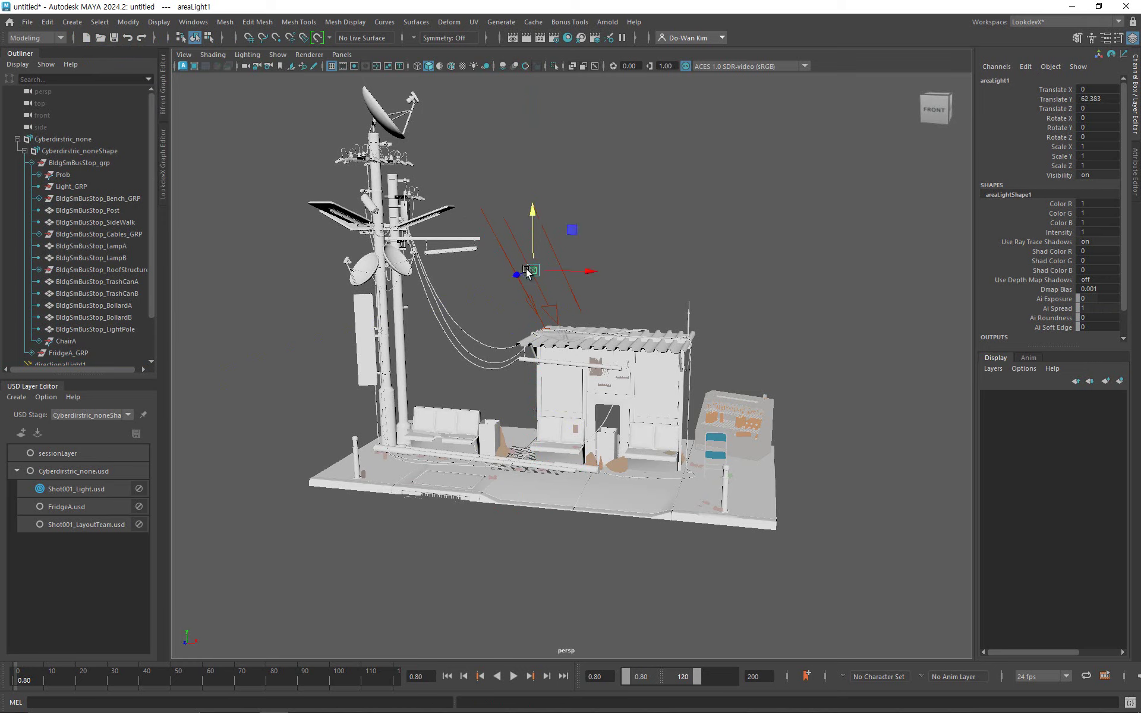
left_click_drag(533, 271, 658, 267)
Rotate the area light to face straight down with Rotate X set to -90, and deselect it.
key("e")
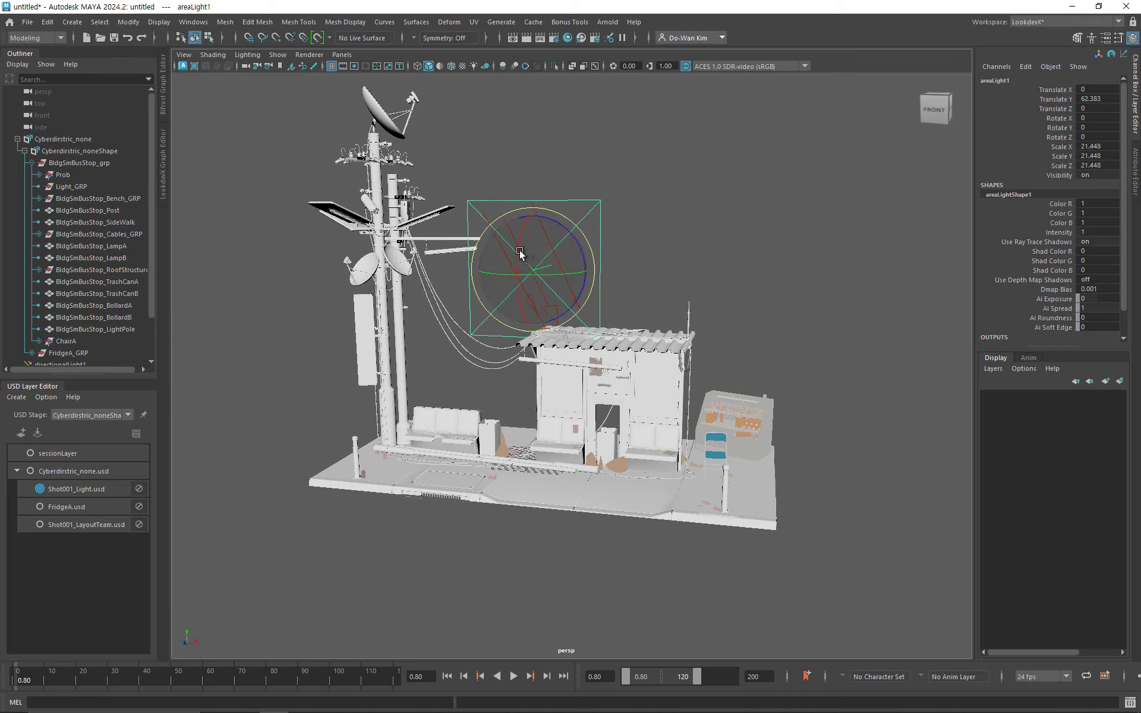
left_click_drag(528, 234, 555, 202)
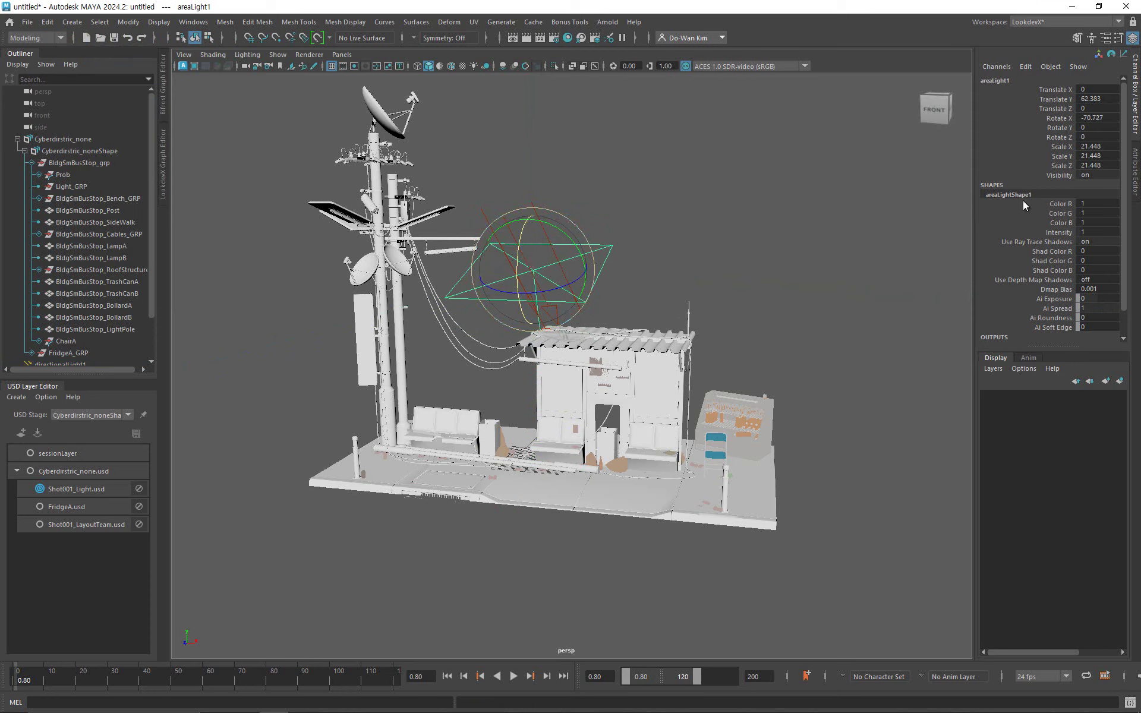
double_click(1098, 118)
key("BackSpace")
type("-90")
key("Return")
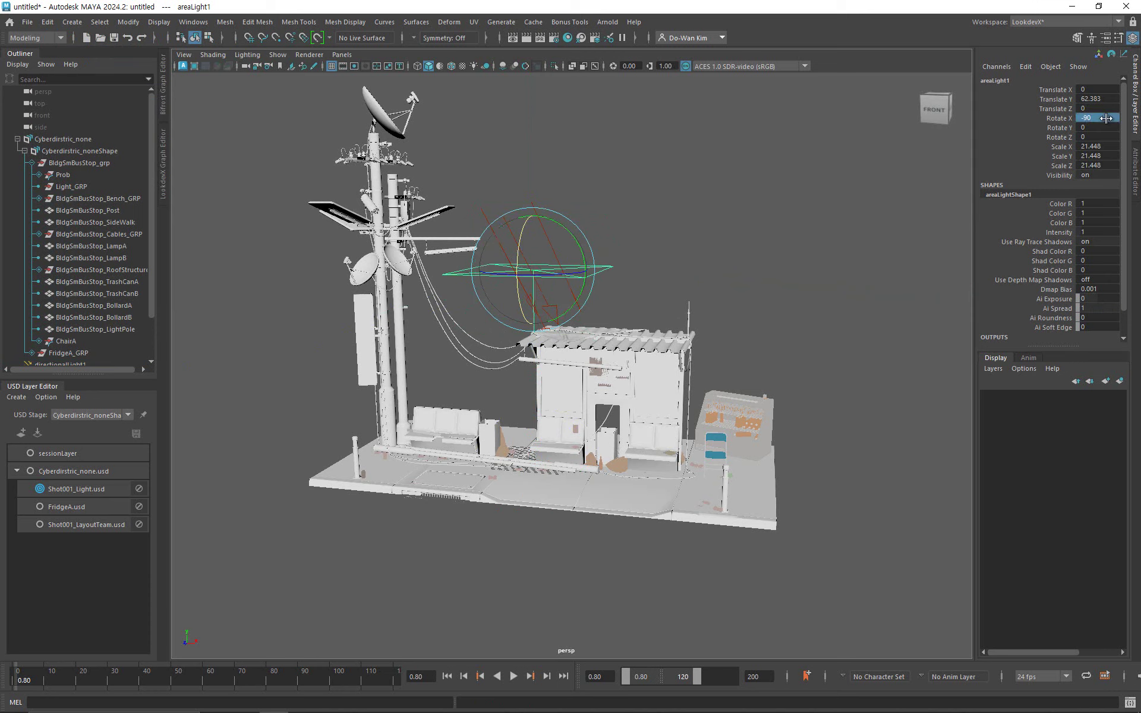
left_click(650, 192)
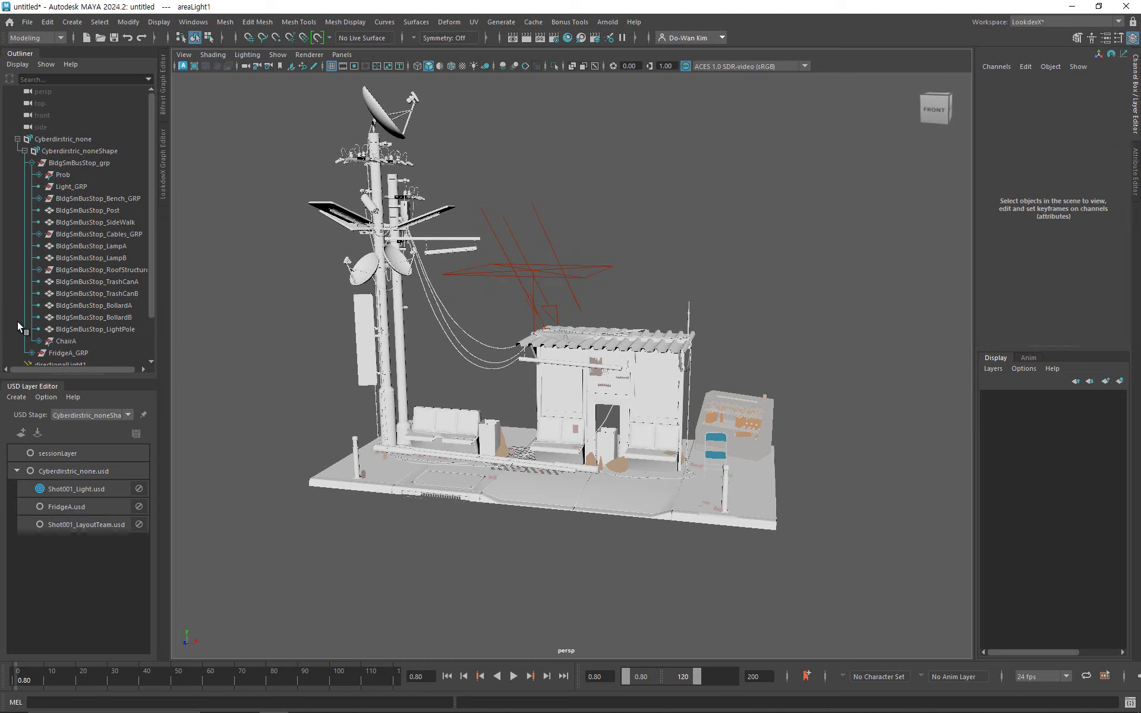
Duplicate the Maya directionalLight1 as USD data into the Cyberdirstric_noneShape stage.
scroll(66, 319, "down", 2)
left_click(84, 319)
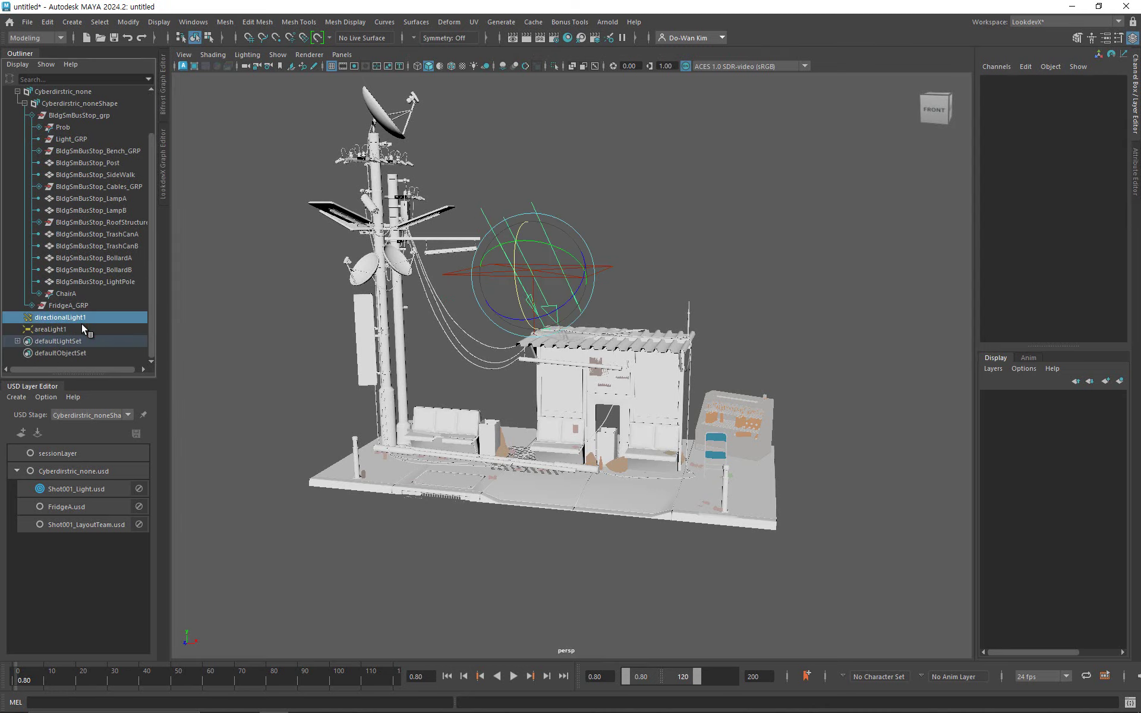
left_click(81, 329)
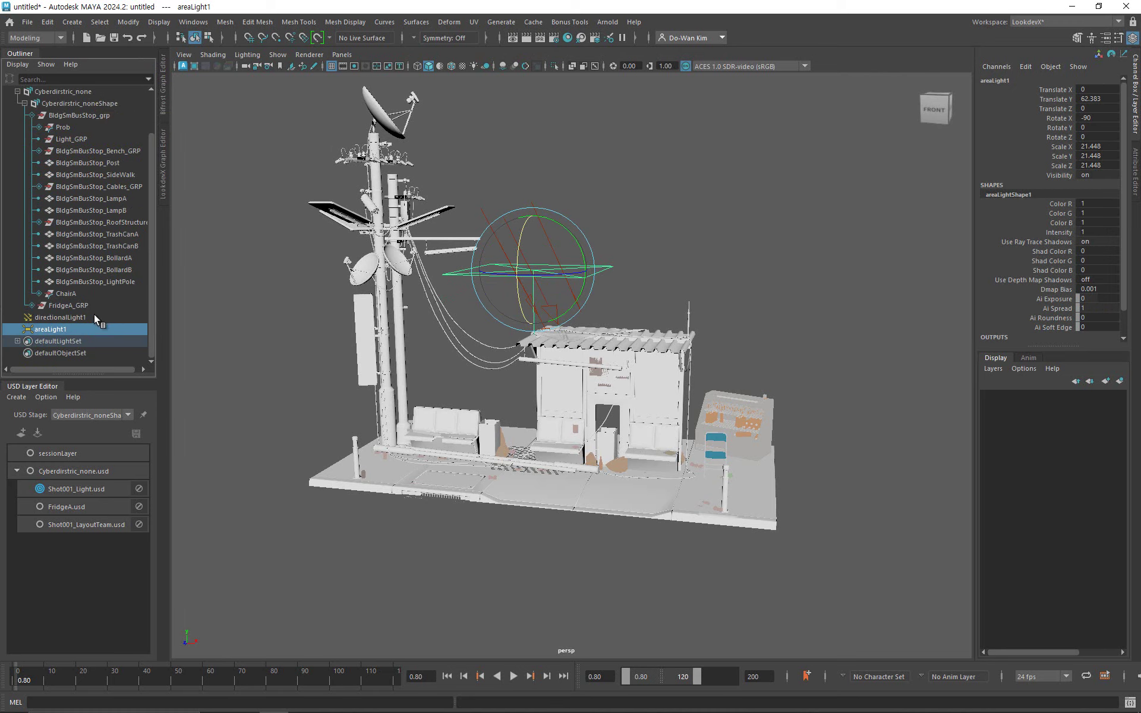
left_click(60, 317)
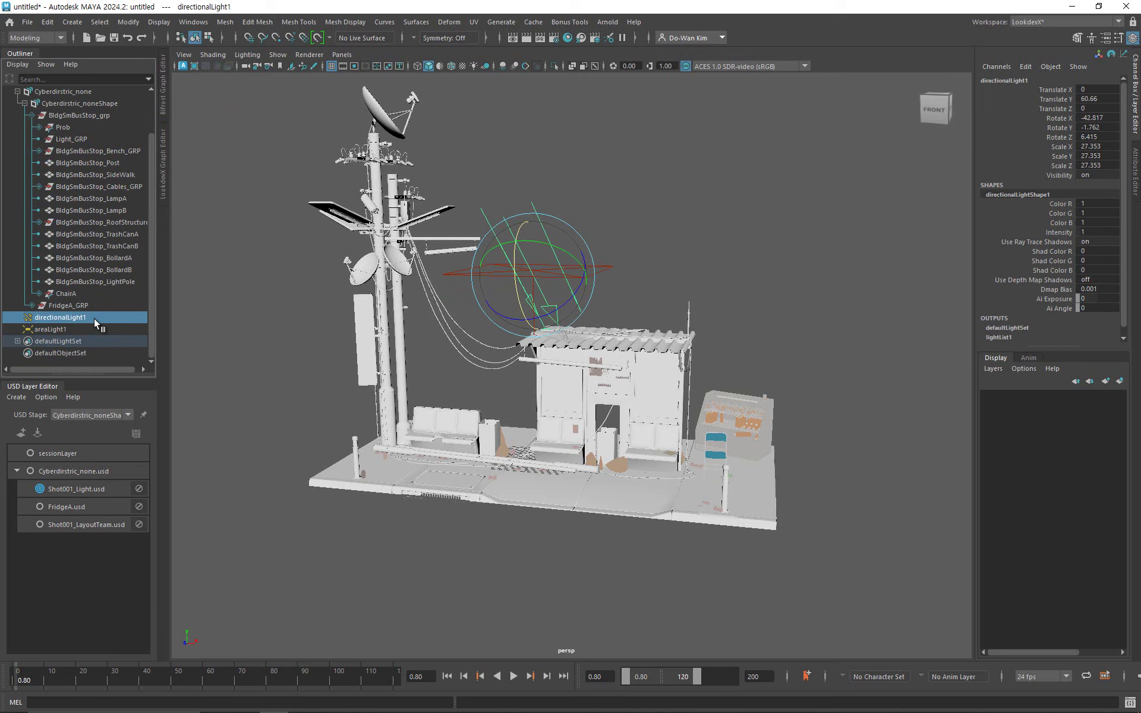
right_click(94, 319)
mouse_move(196, 326)
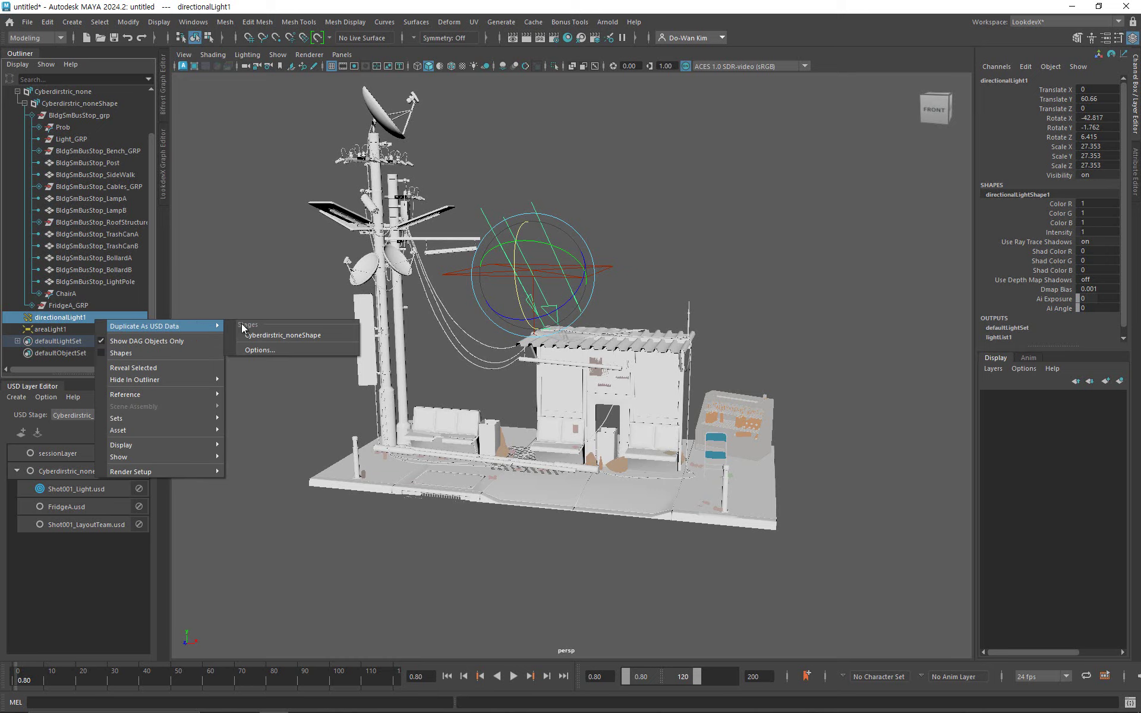
left_click(293, 335)
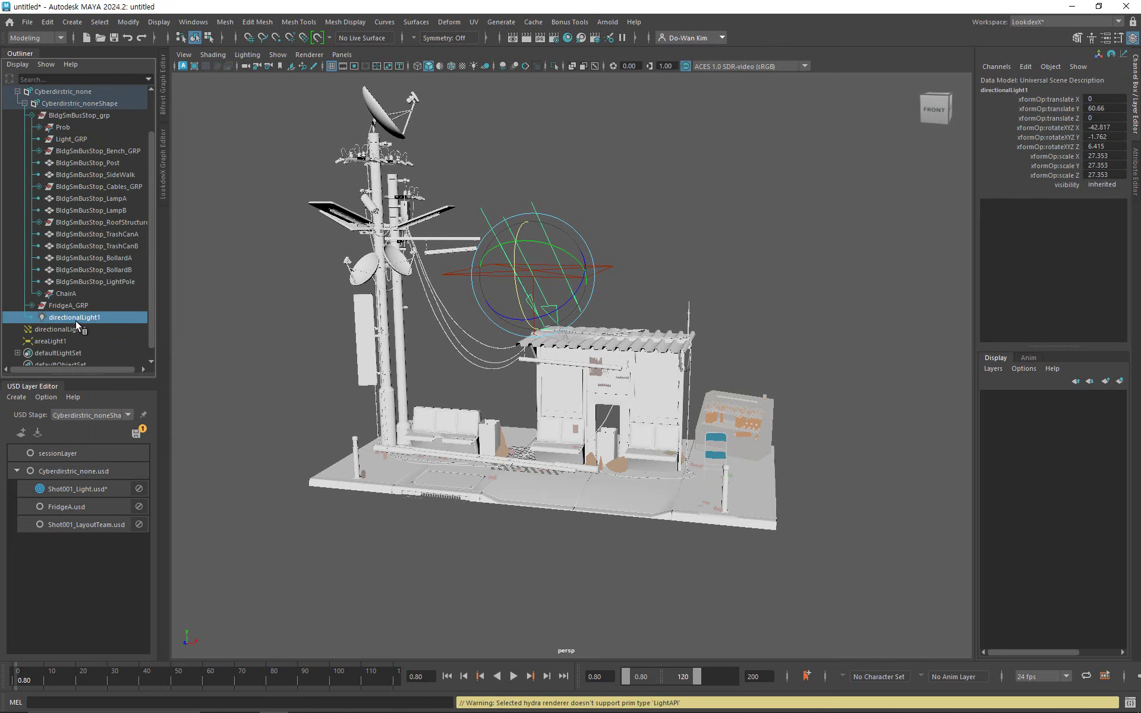
Duplicate the Maya areaLight1 as USD data into the Cyberdirstric_noneShape stage.
left_click(55, 340)
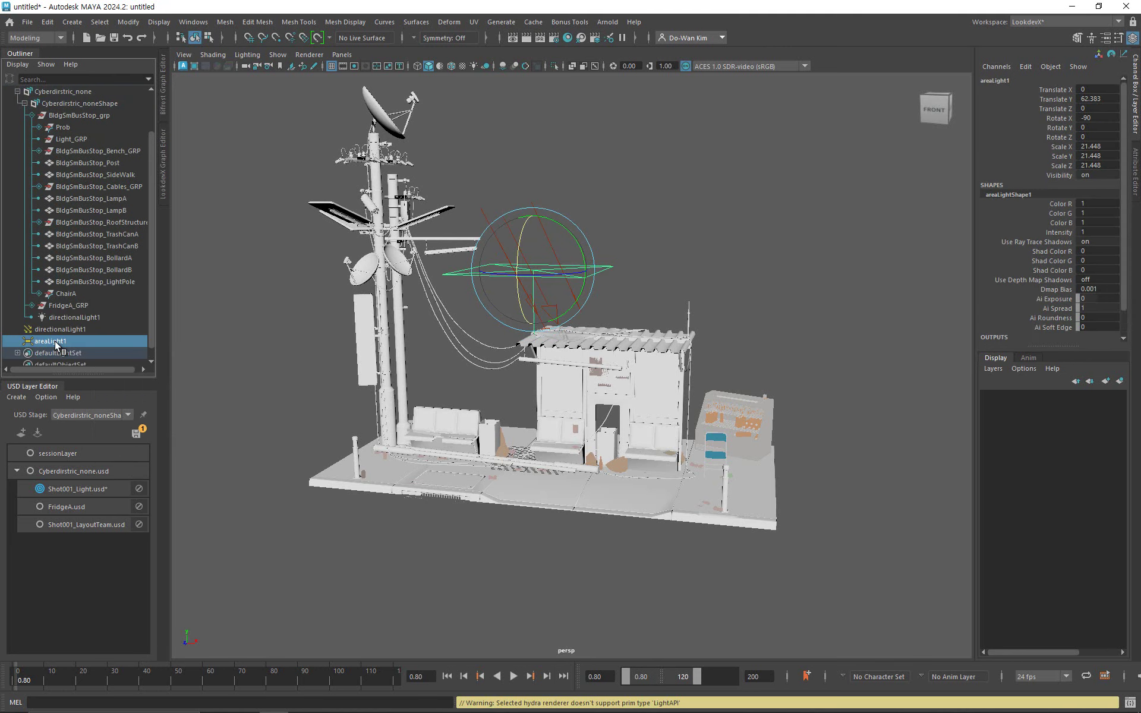
right_click(56, 341)
mouse_move(136, 346)
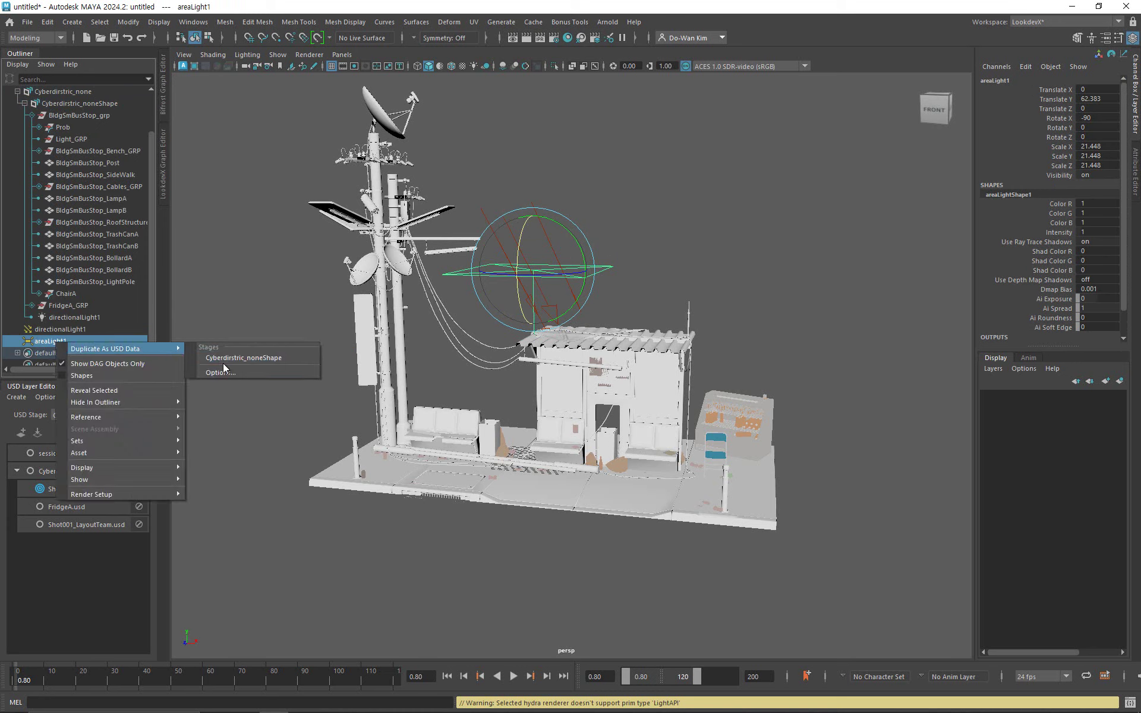
left_click(223, 357)
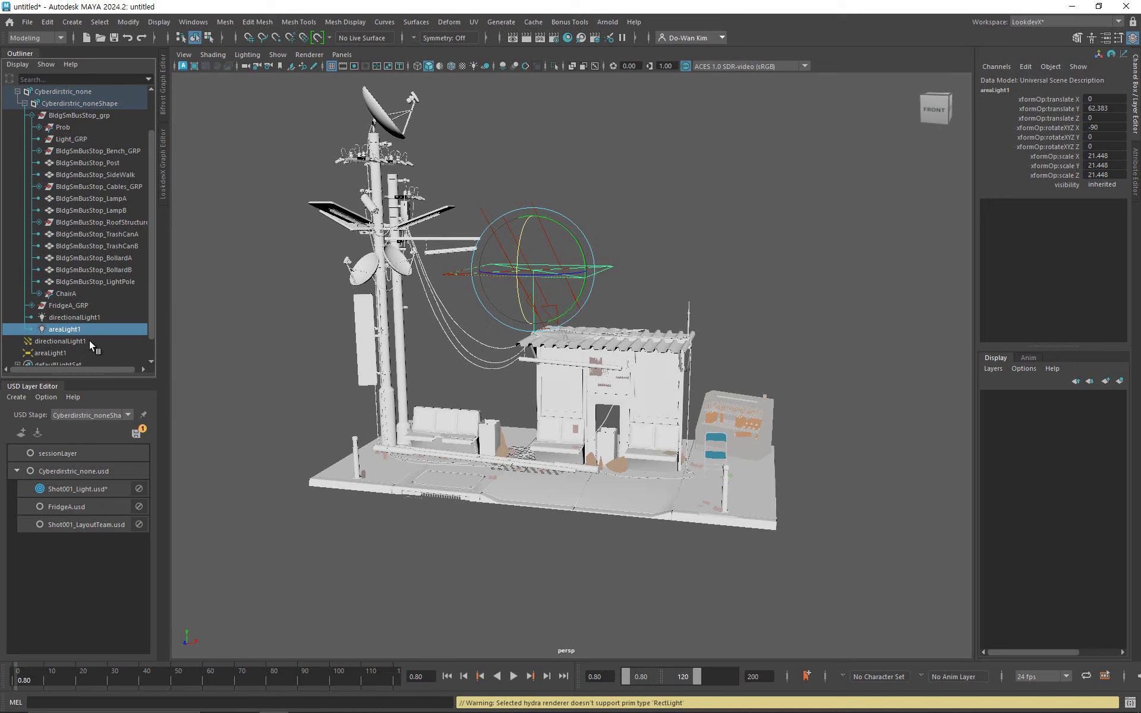
Put the original Maya directionalLight1 and areaLight1 into a new display layer and hide that layer.
left_click_drag(89, 340, 88, 347)
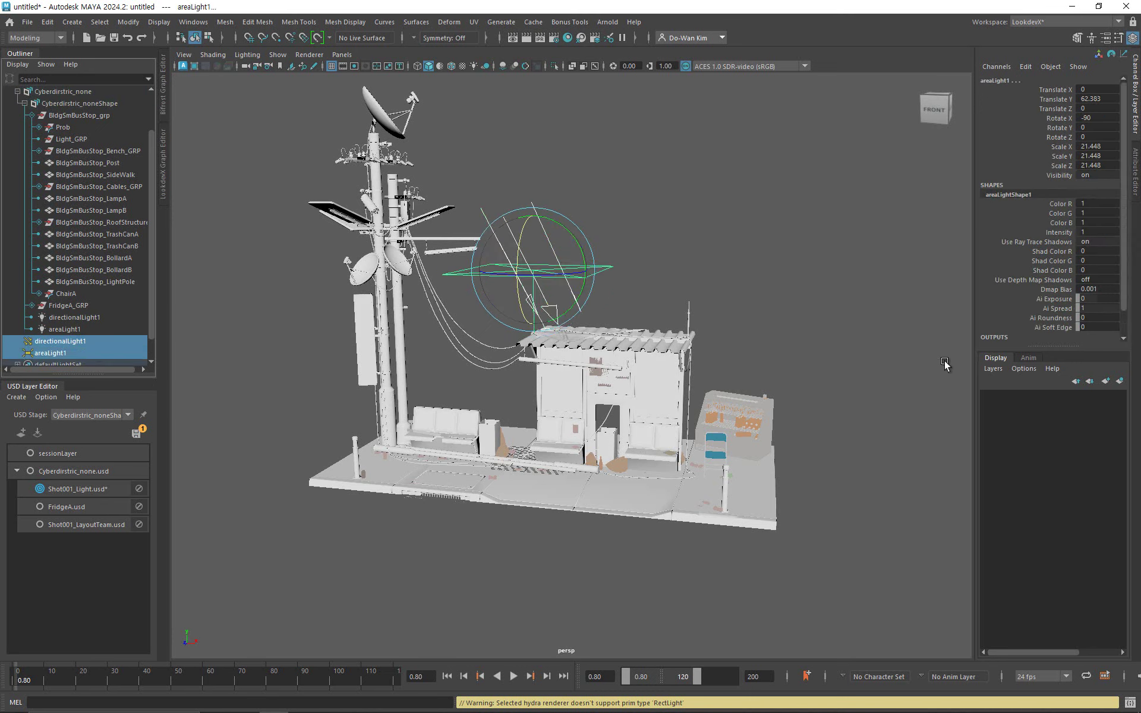
left_click(1121, 381)
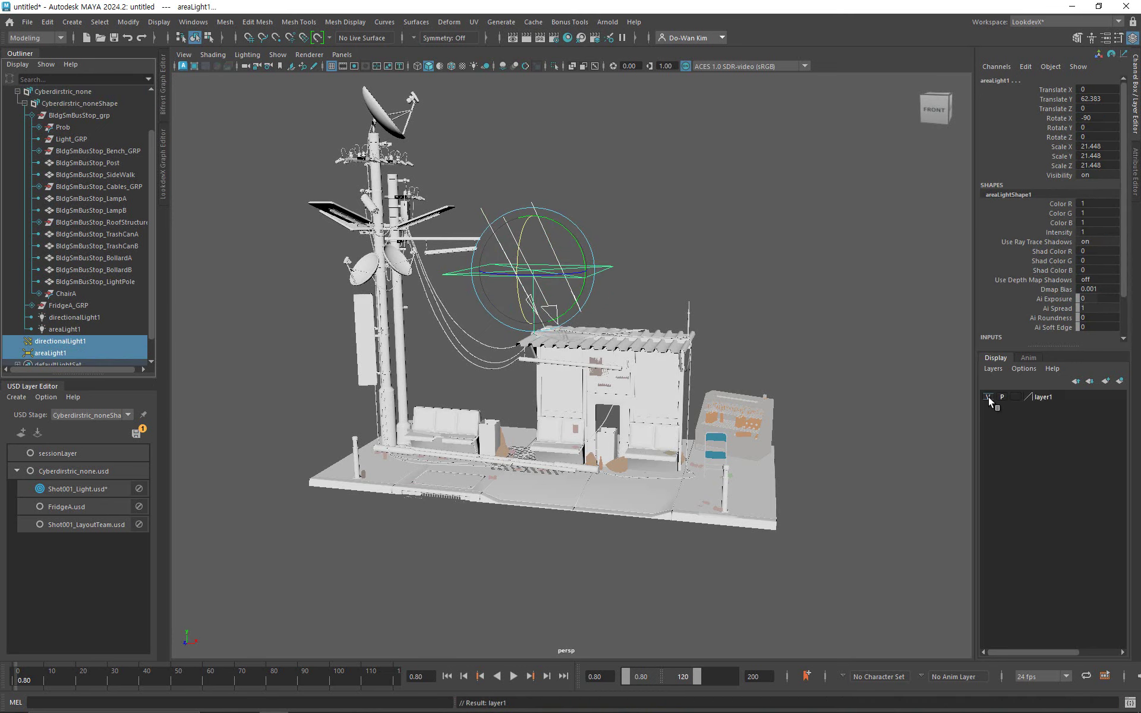
left_click(989, 397)
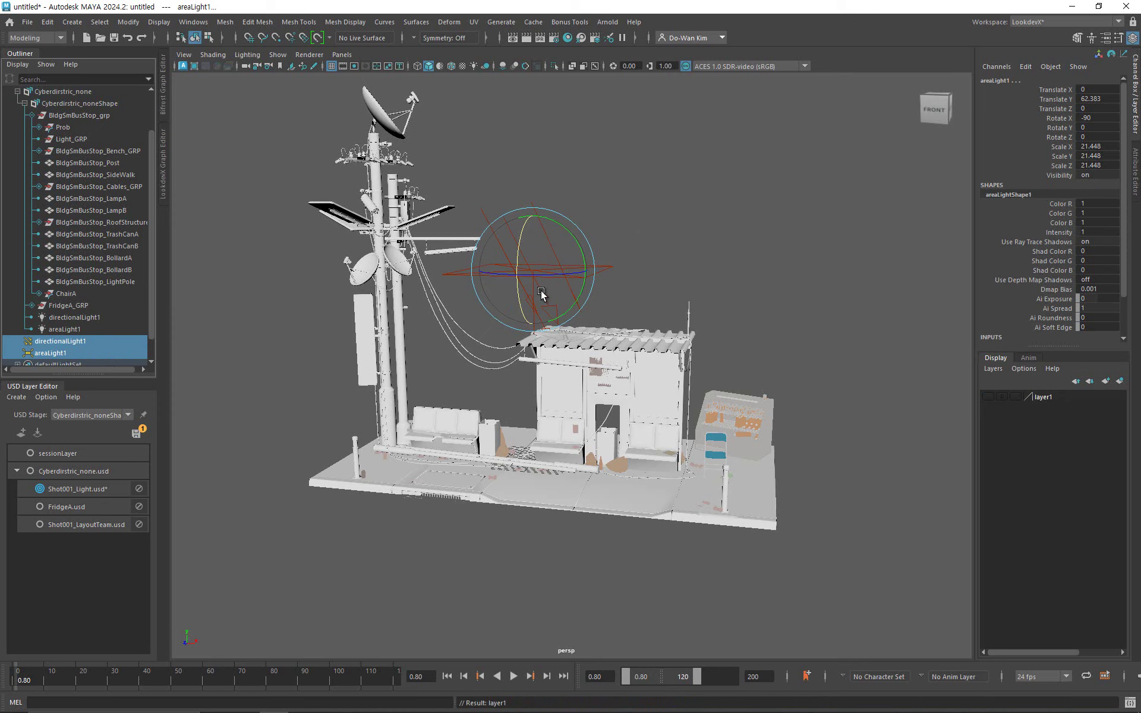
Save the Maya scene as USD_001 in the scenes folder together with its USD files, overwriting Shot001_Light.usd.
key("s")
key("ctrl+shift+s")
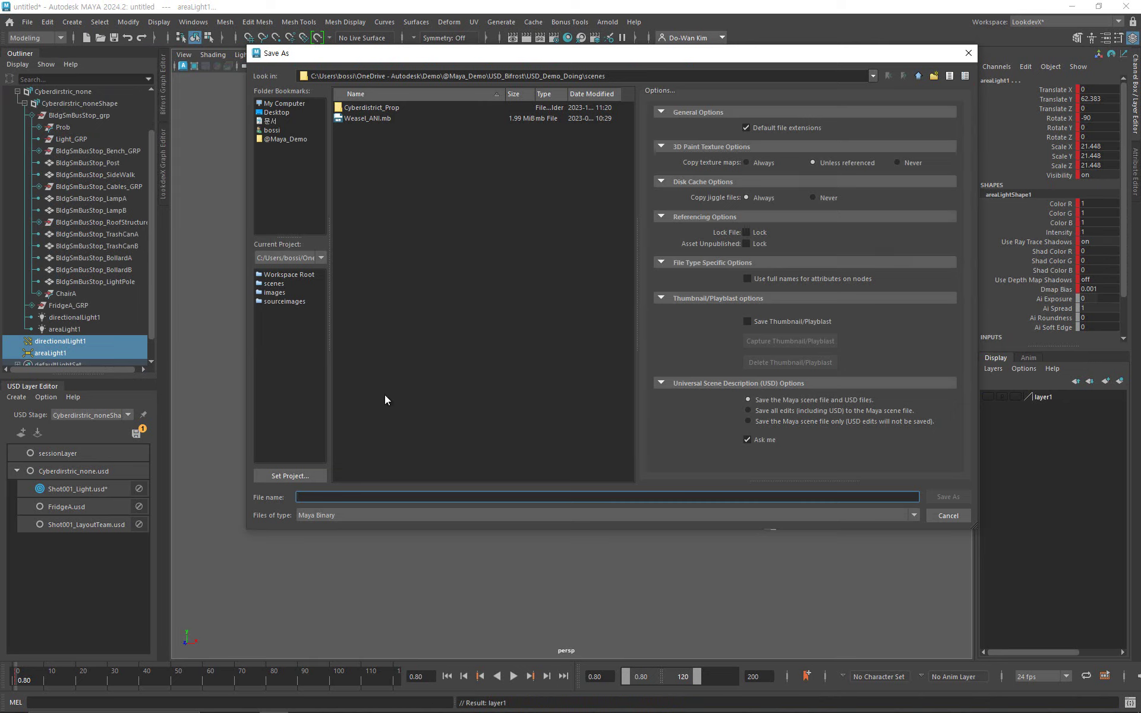
left_click(272, 284)
left_click(331, 497)
type("USD_CS")
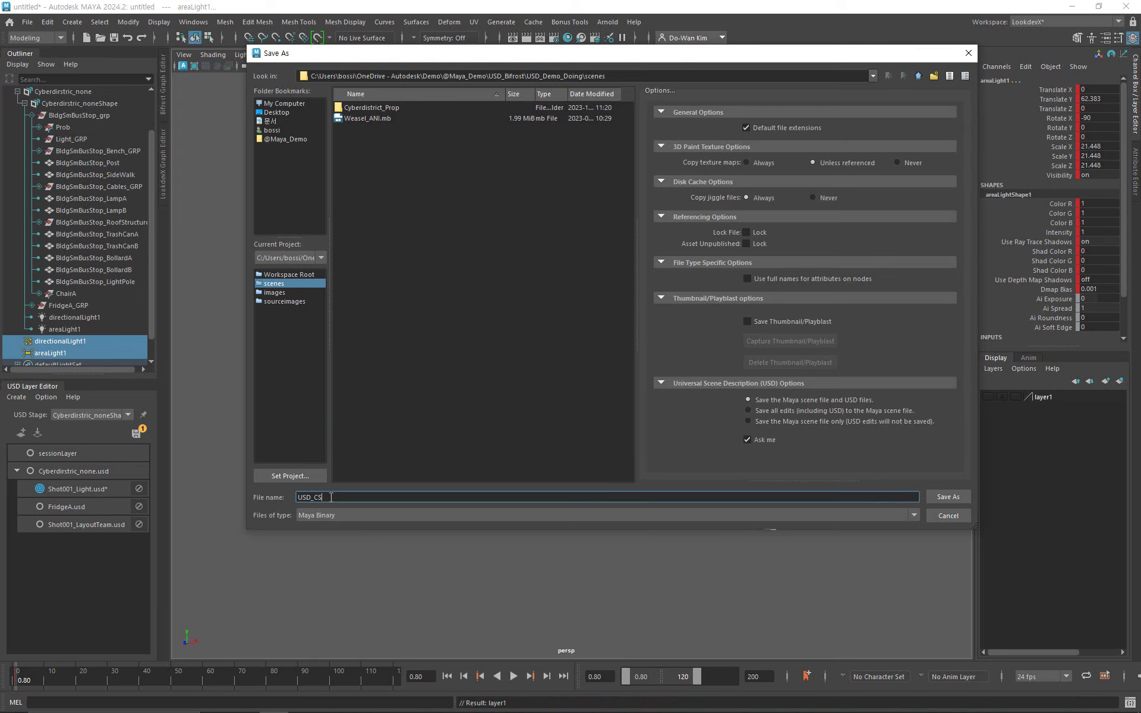
key("BackSpace")
type("00")
key("Return")
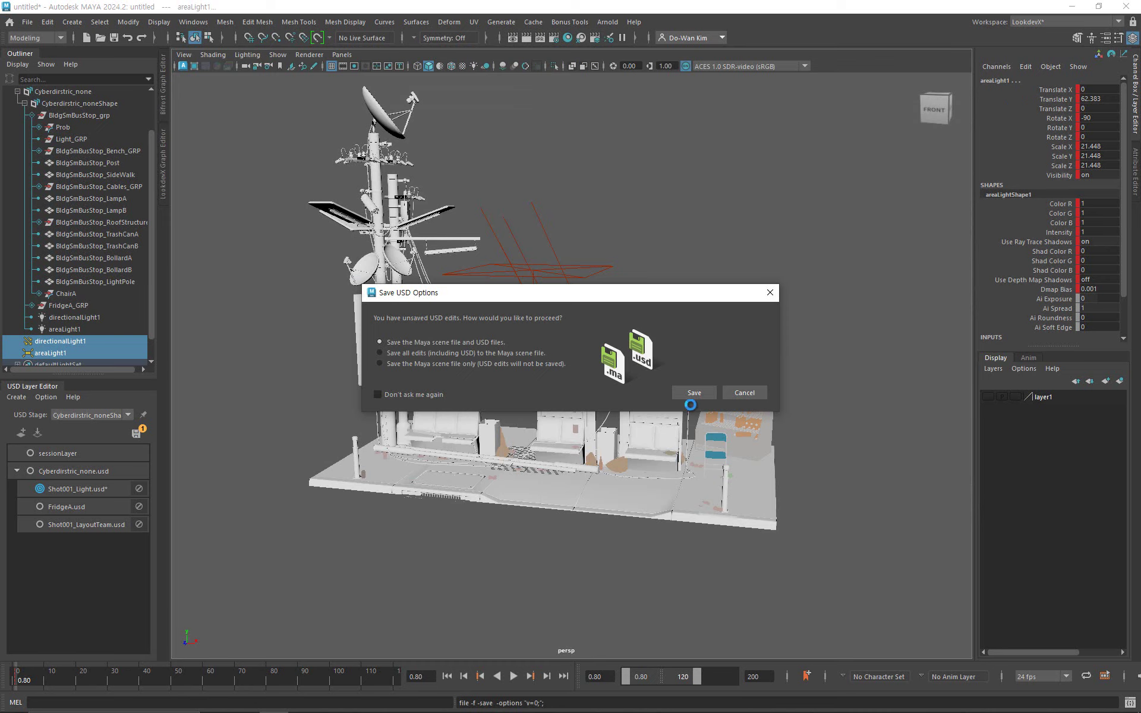
left_click(693, 393)
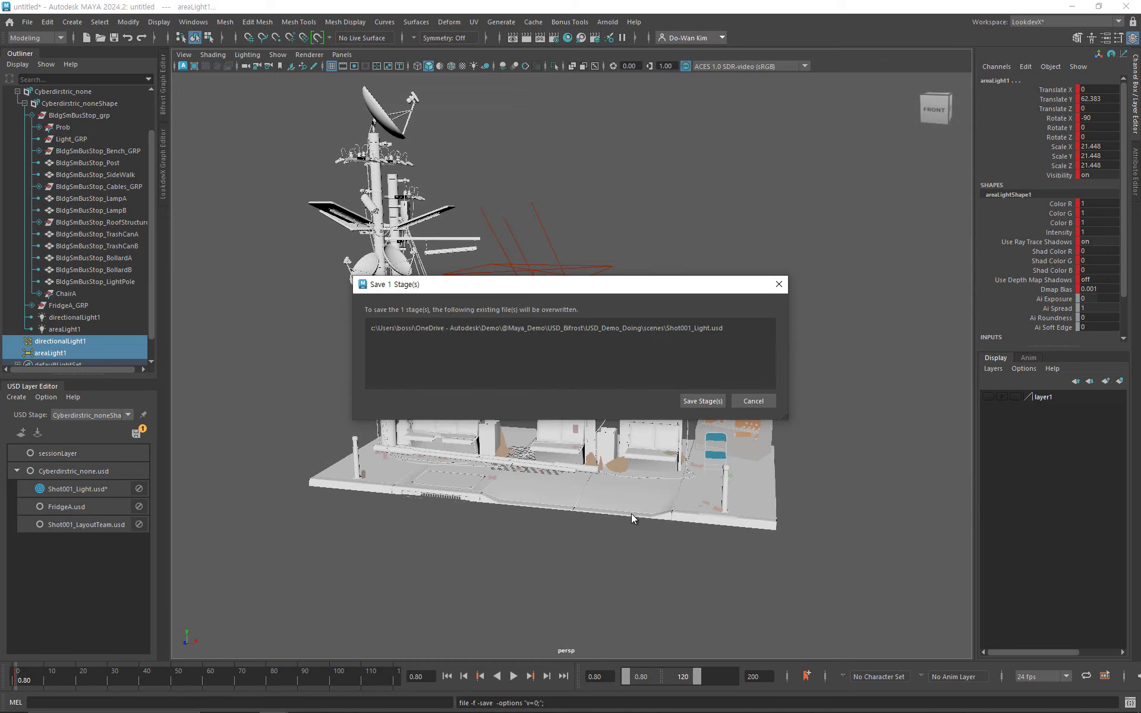
left_click(700, 404)
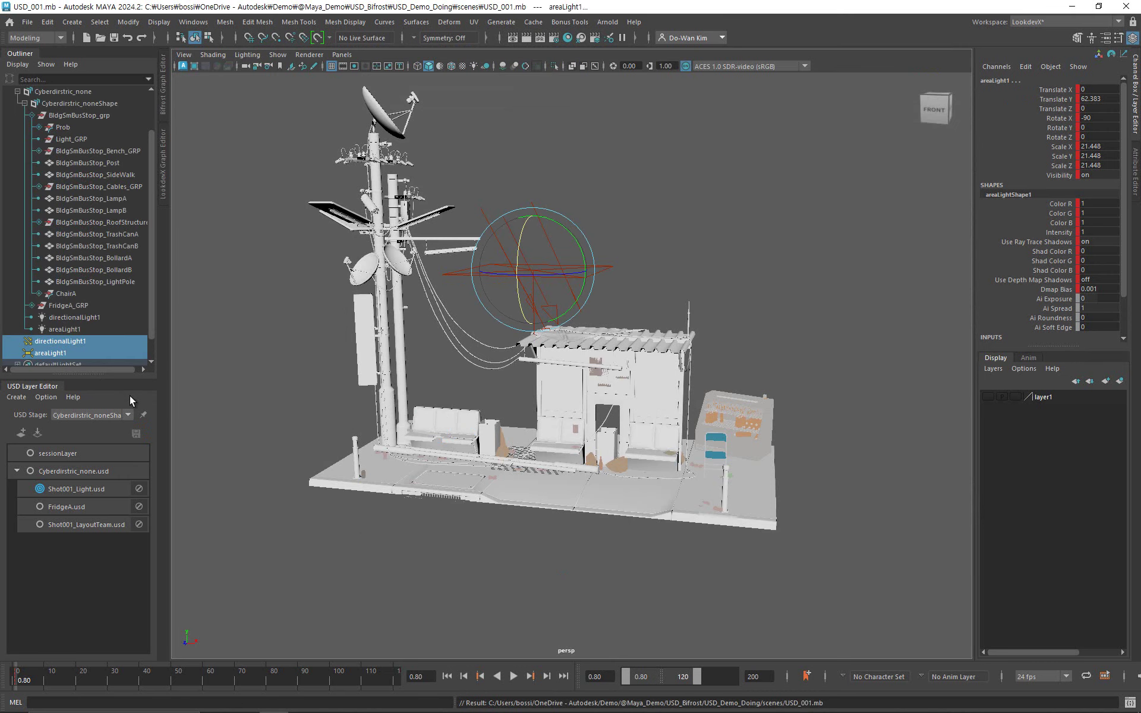
Select the hidden Maya directional light and the USD directional light in turn to compare them, and clear the selection.
left_click(211, 359)
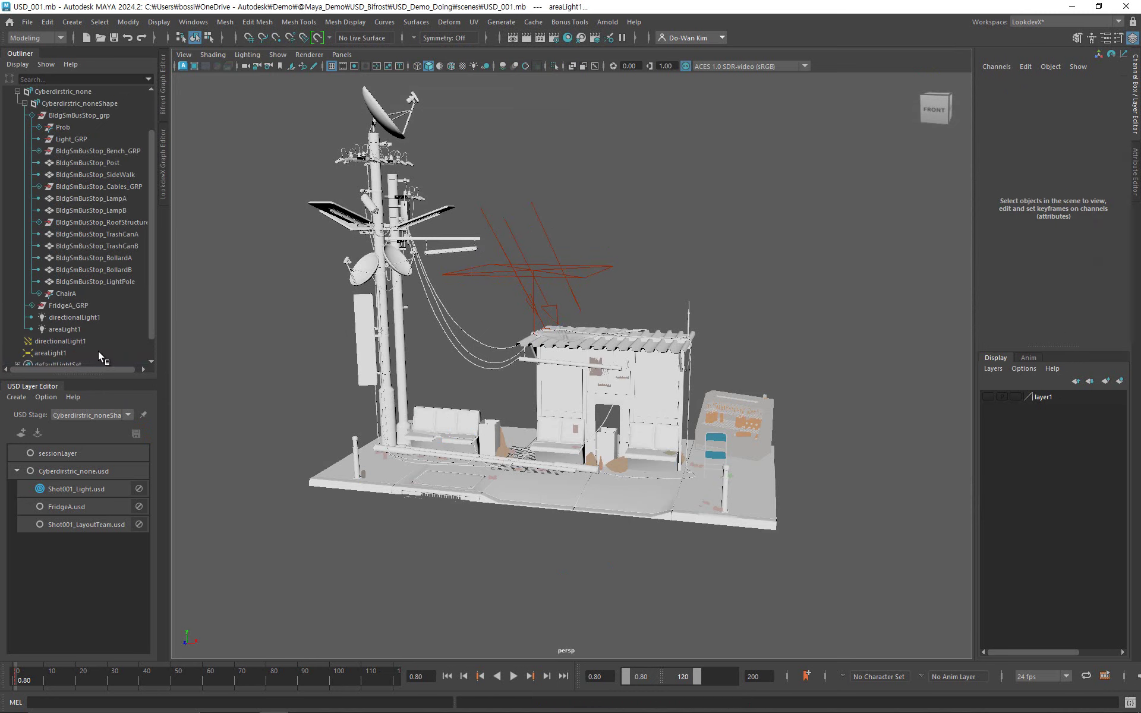
left_click(94, 342)
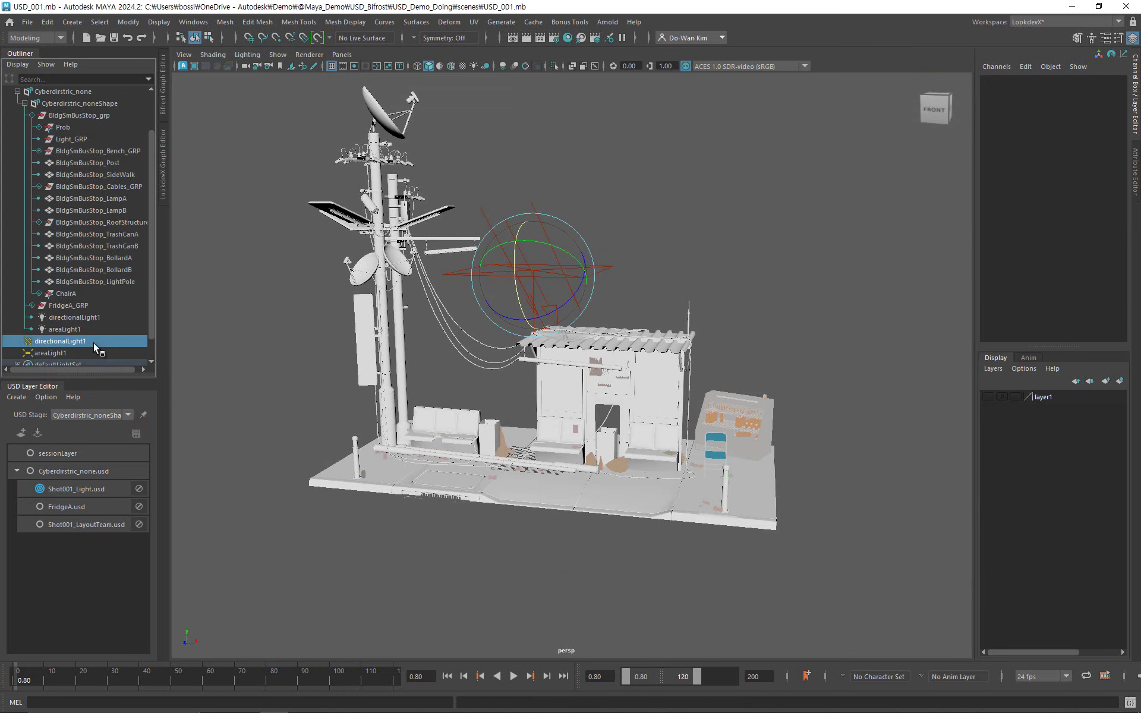
left_click(229, 318)
left_click(499, 247)
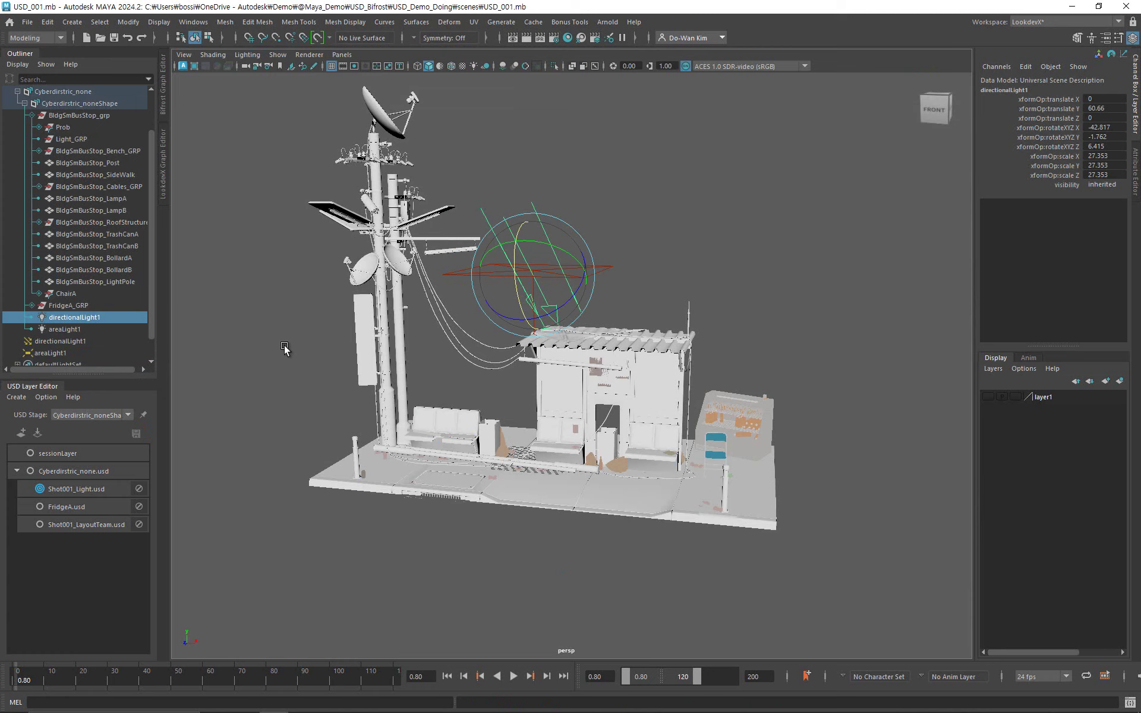
left_click(588, 102)
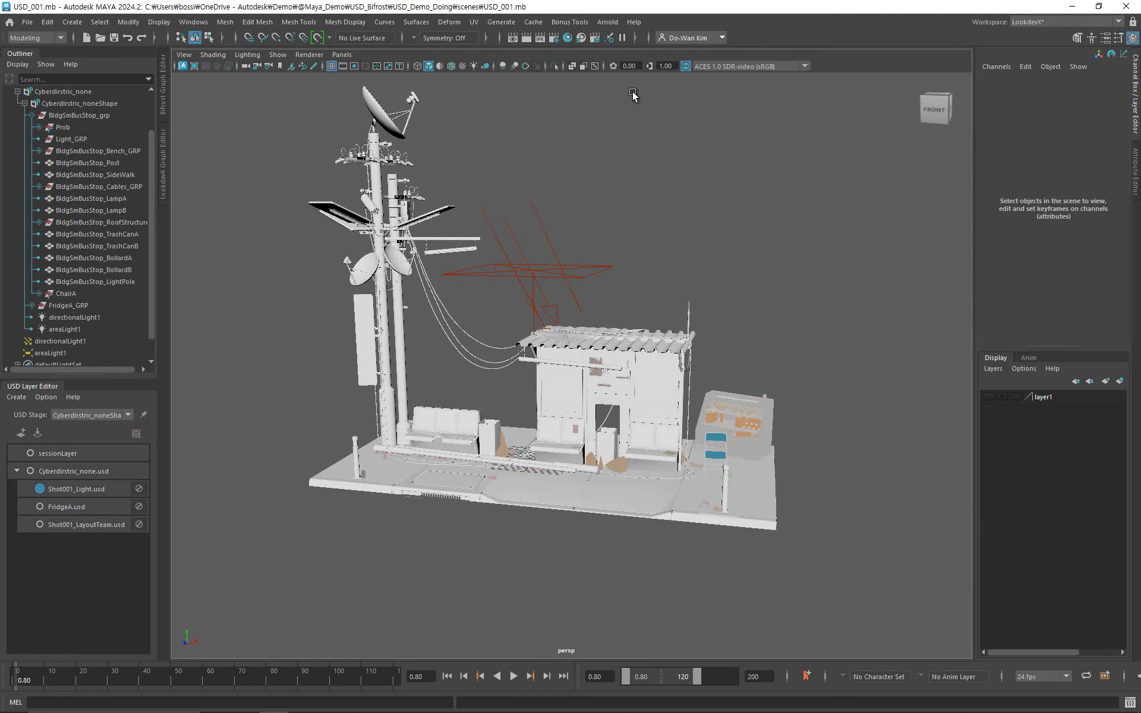
Render the perspective view in Arnold RenderView to check the USD lights, stop the render and close the window.
left_click(611, 24)
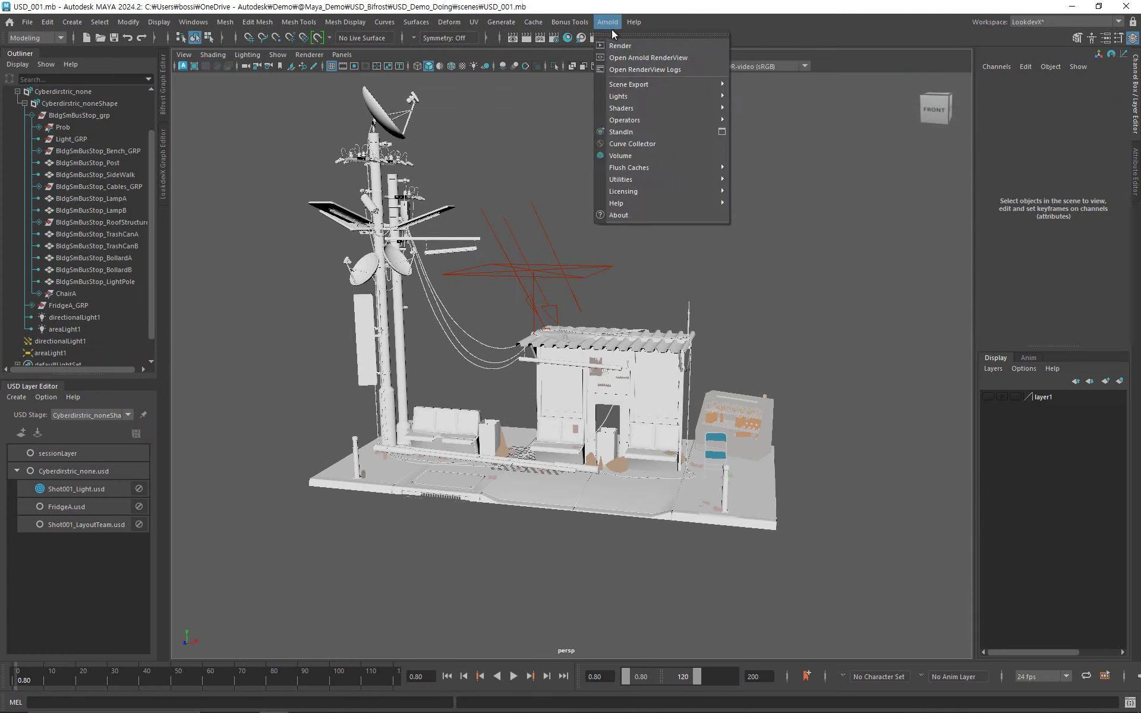
left_click(651, 59)
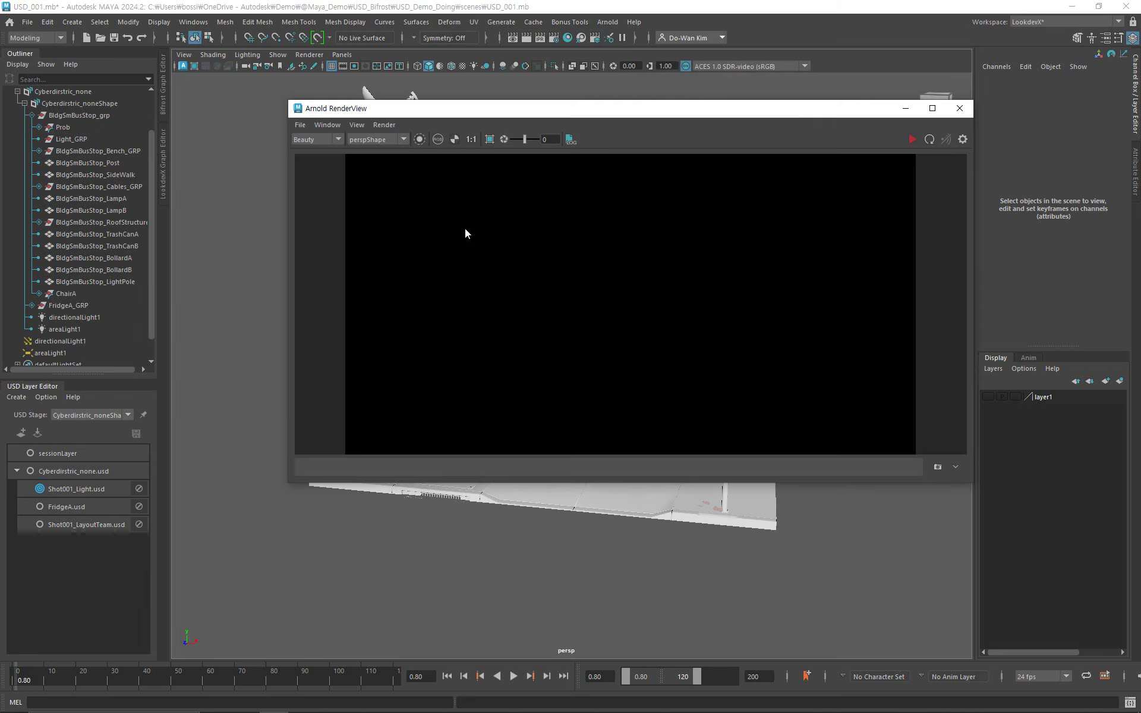
left_click(913, 142)
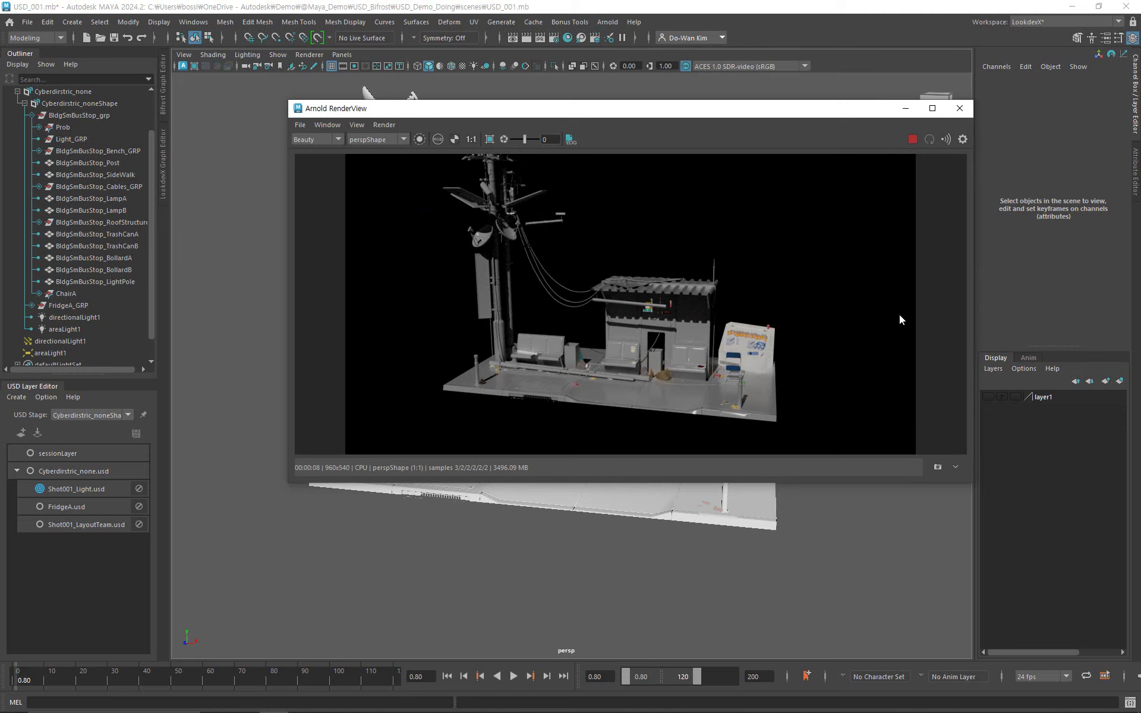
left_click(913, 141)
left_click(960, 109)
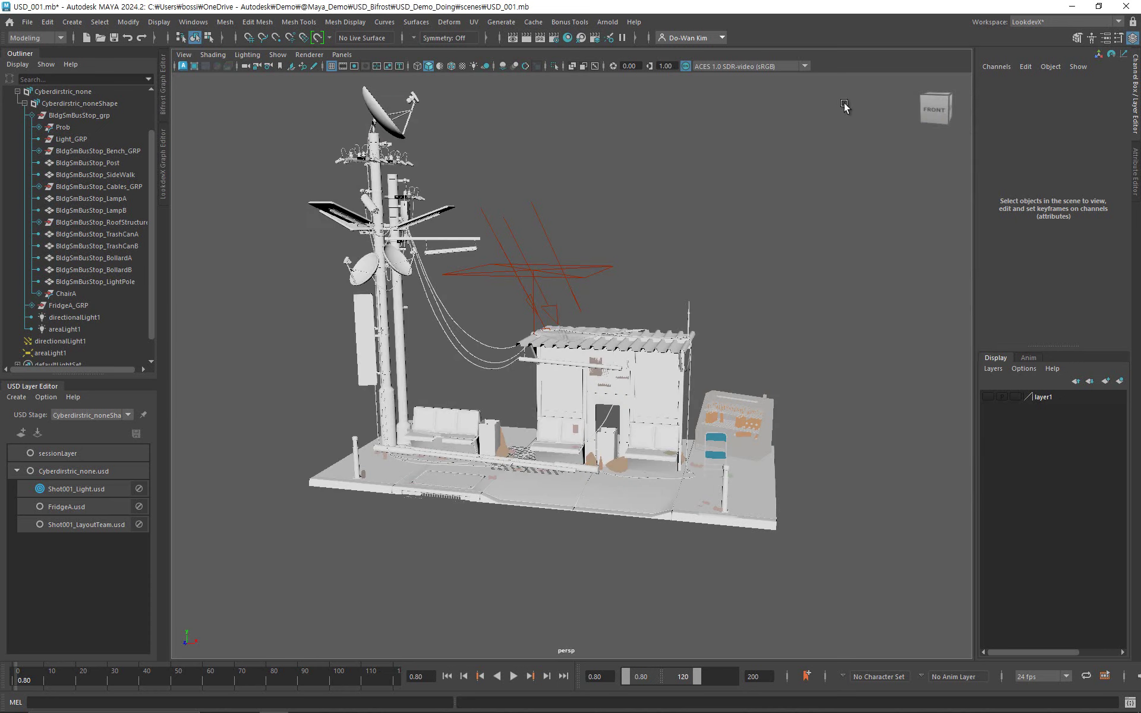
Select the converted USD lights and review areaLight1's applied shadow and light schema attributes.
left_click(81, 317)
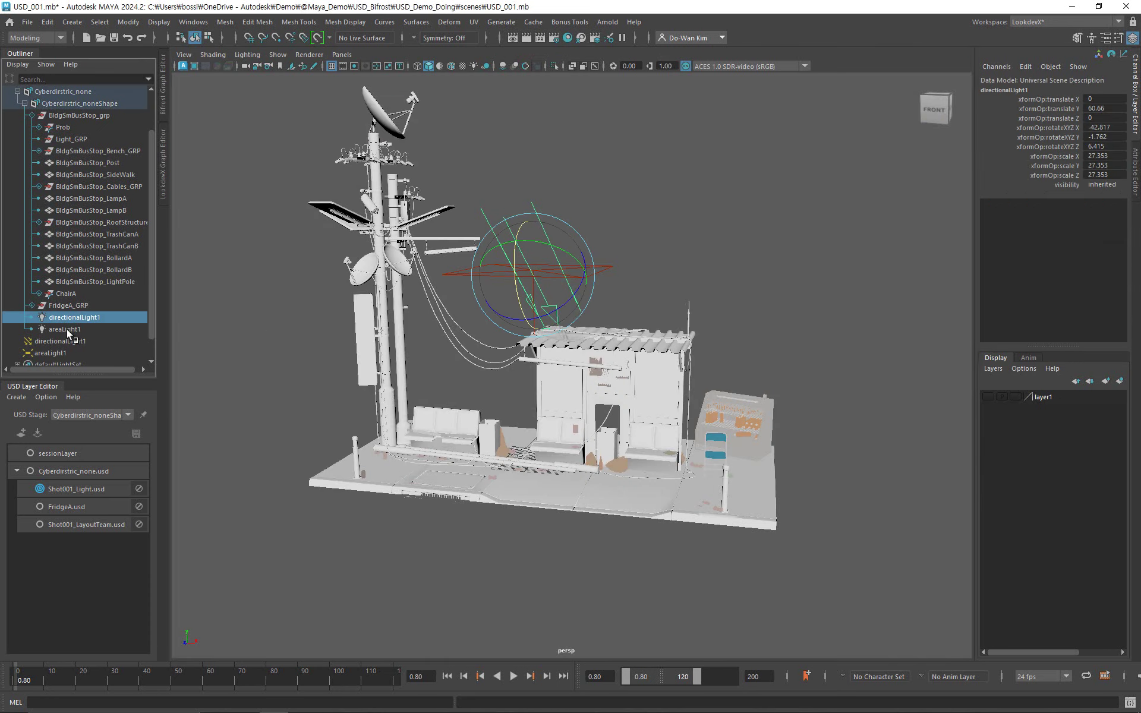
left_click(66, 329, "shift")
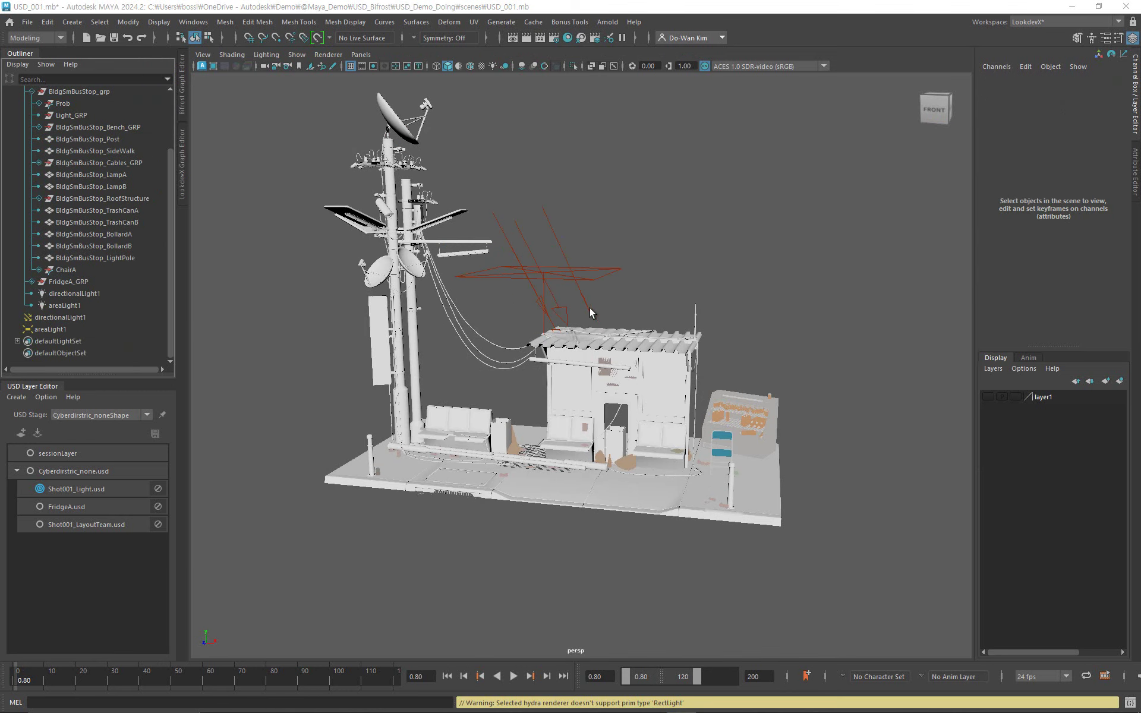
left_click(599, 269)
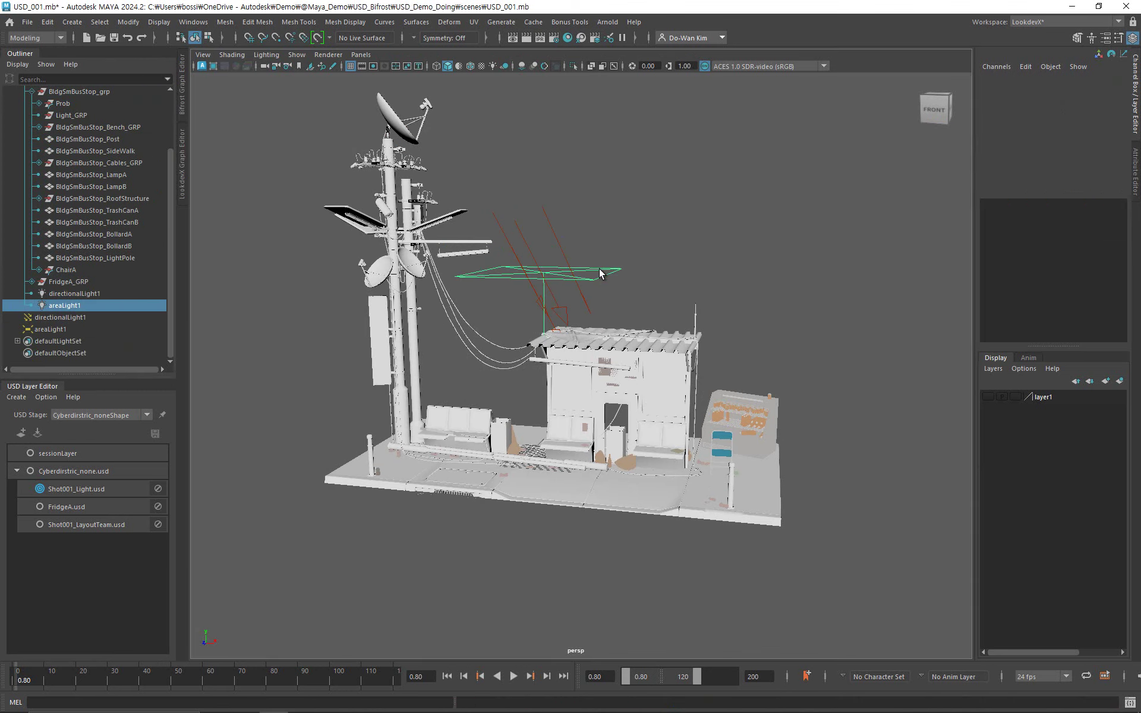
left_click(1136, 178)
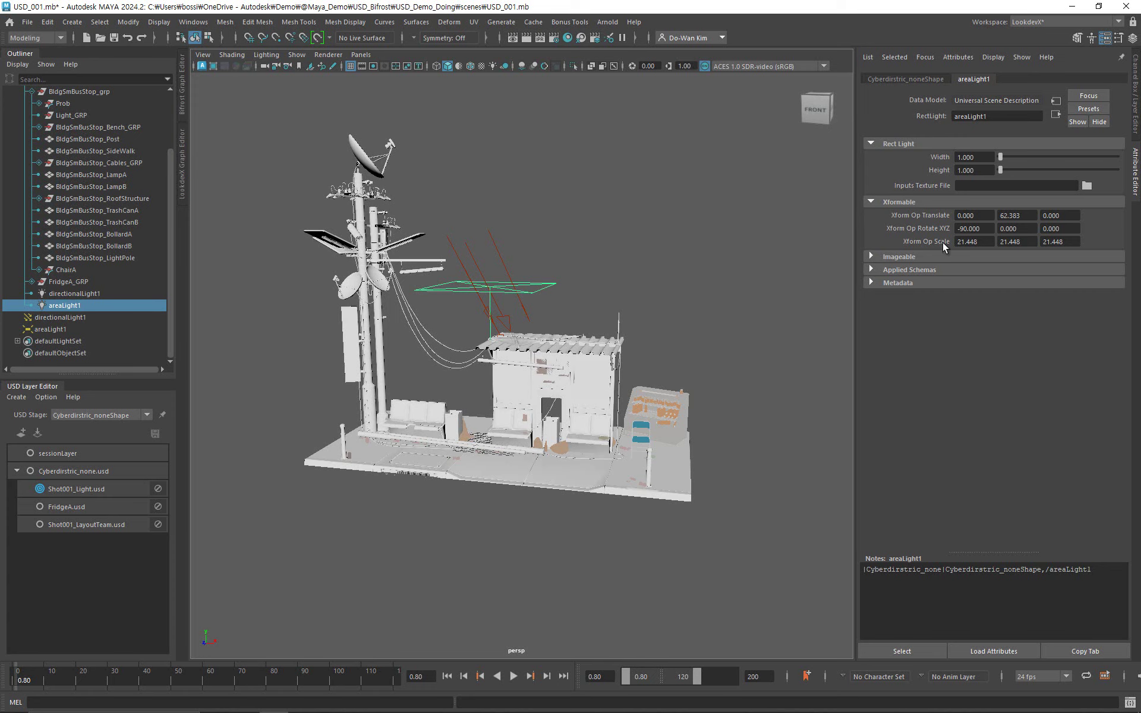
left_click(916, 271)
scroll(908, 344, "down", 1)
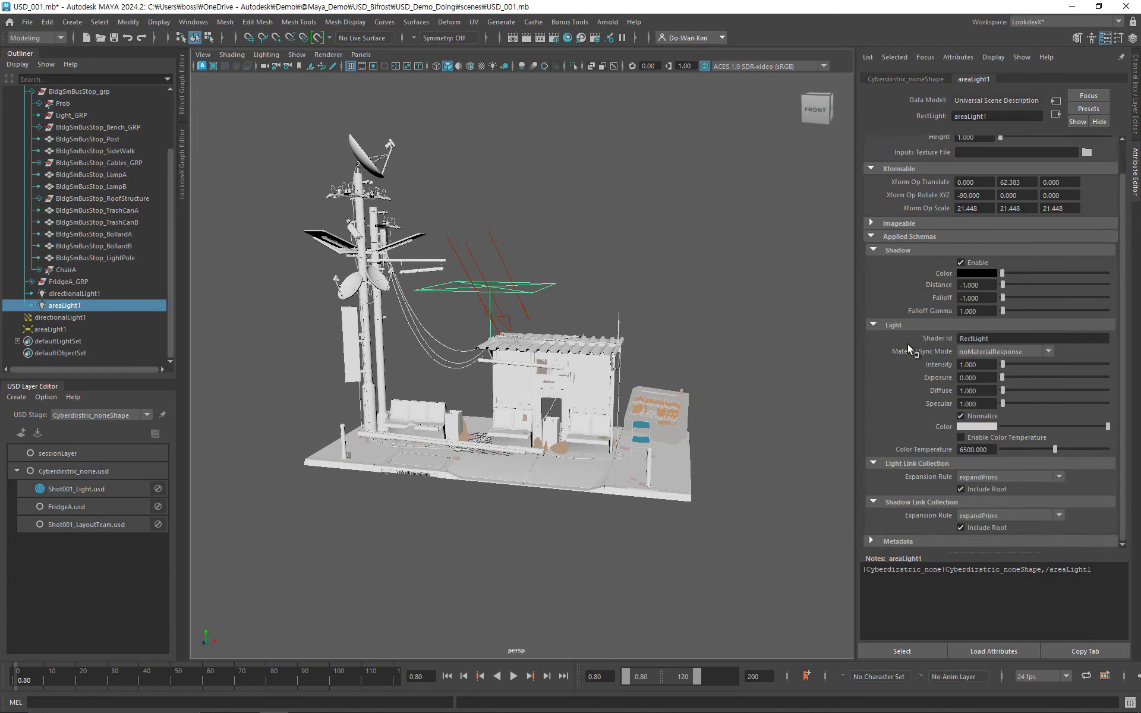
Review the applied schema attributes of the USD directionalLight1, clear the selection and bring back the channel values.
left_click(454, 241)
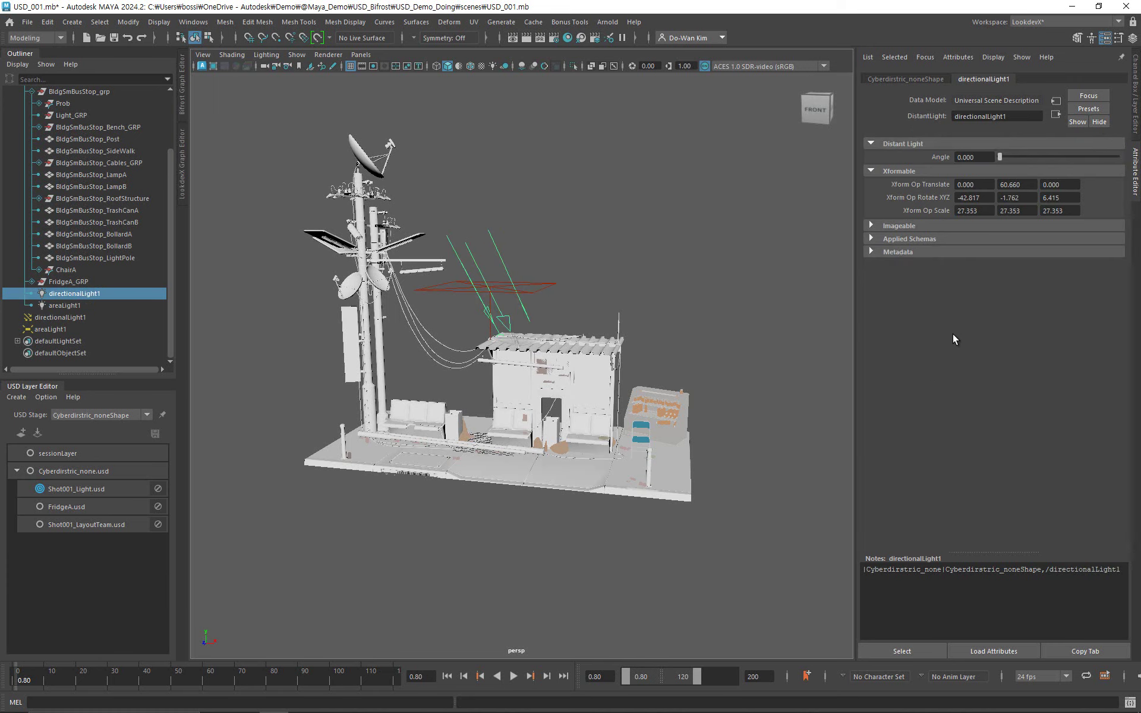
left_click(915, 239)
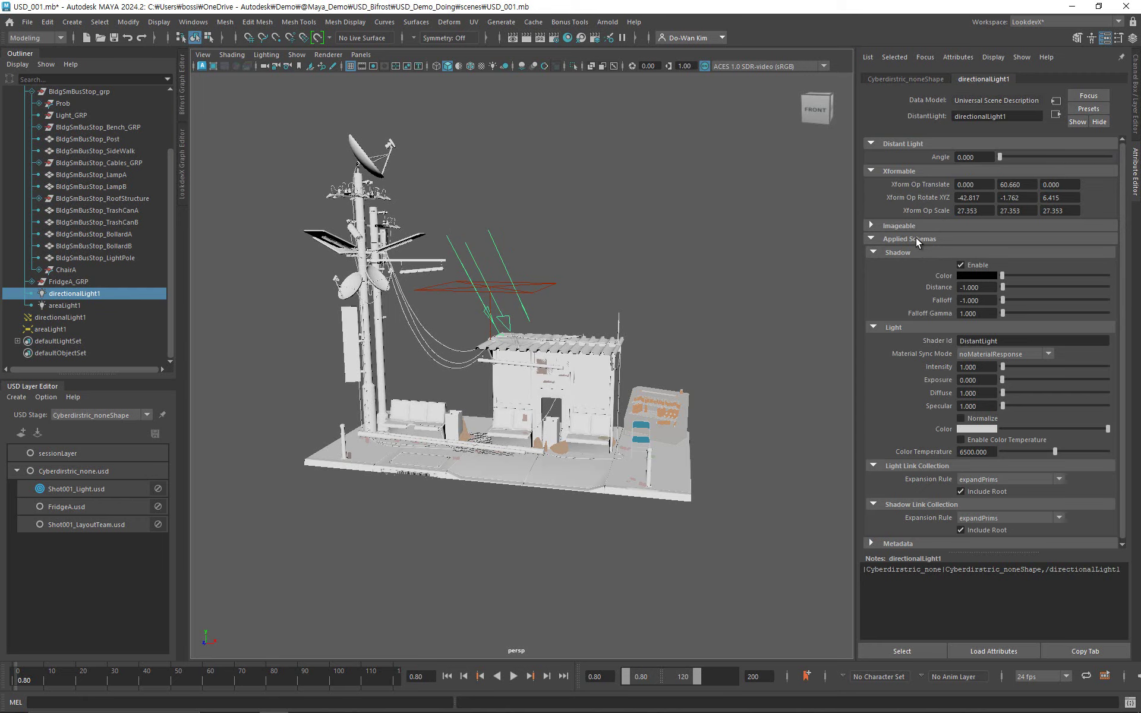
left_click(916, 239)
left_click(711, 195)
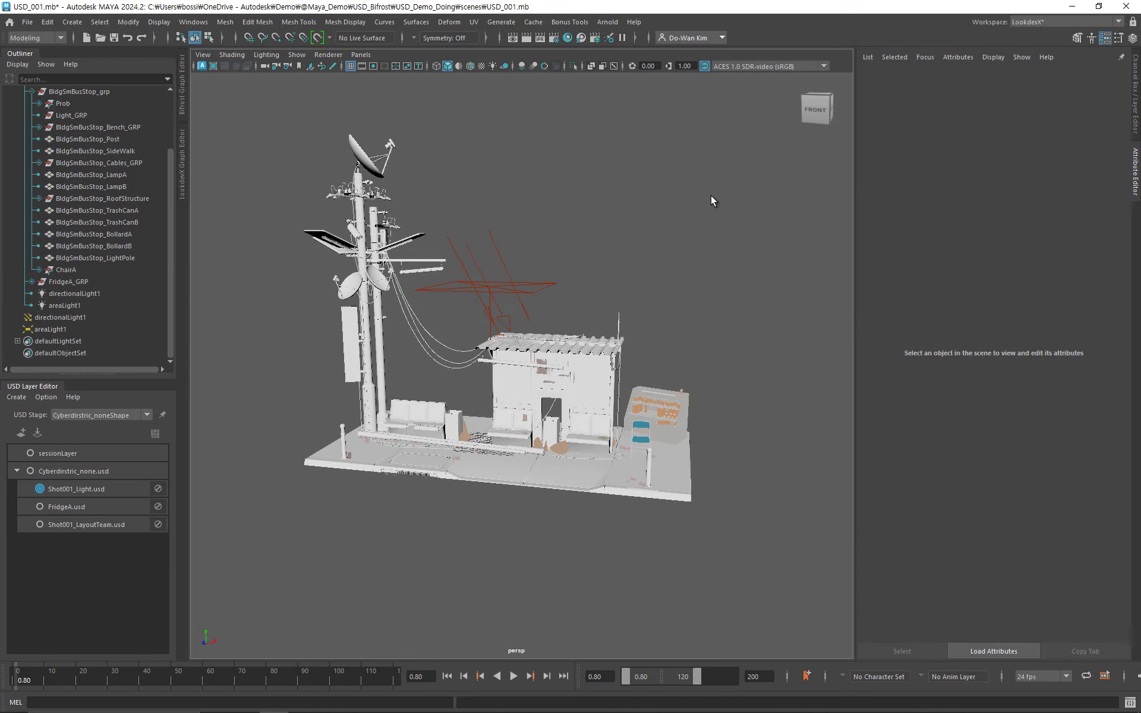
left_click(1136, 133)
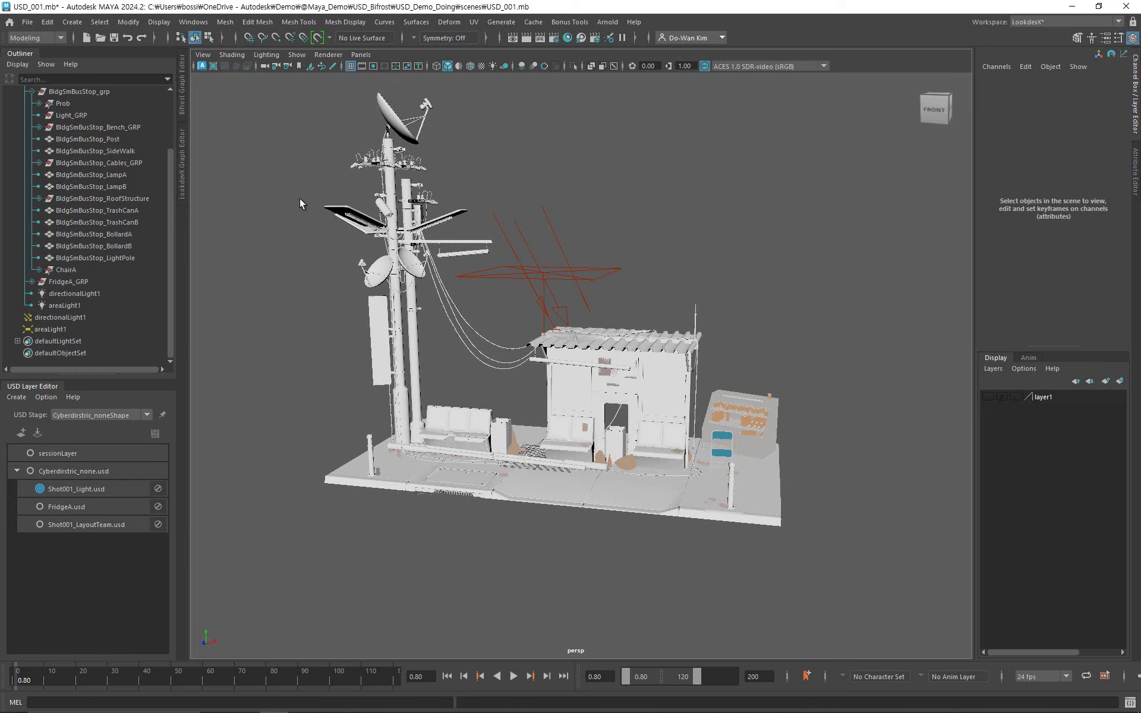
Create a new Maya camera and look through it in the viewport.
left_click(72, 22)
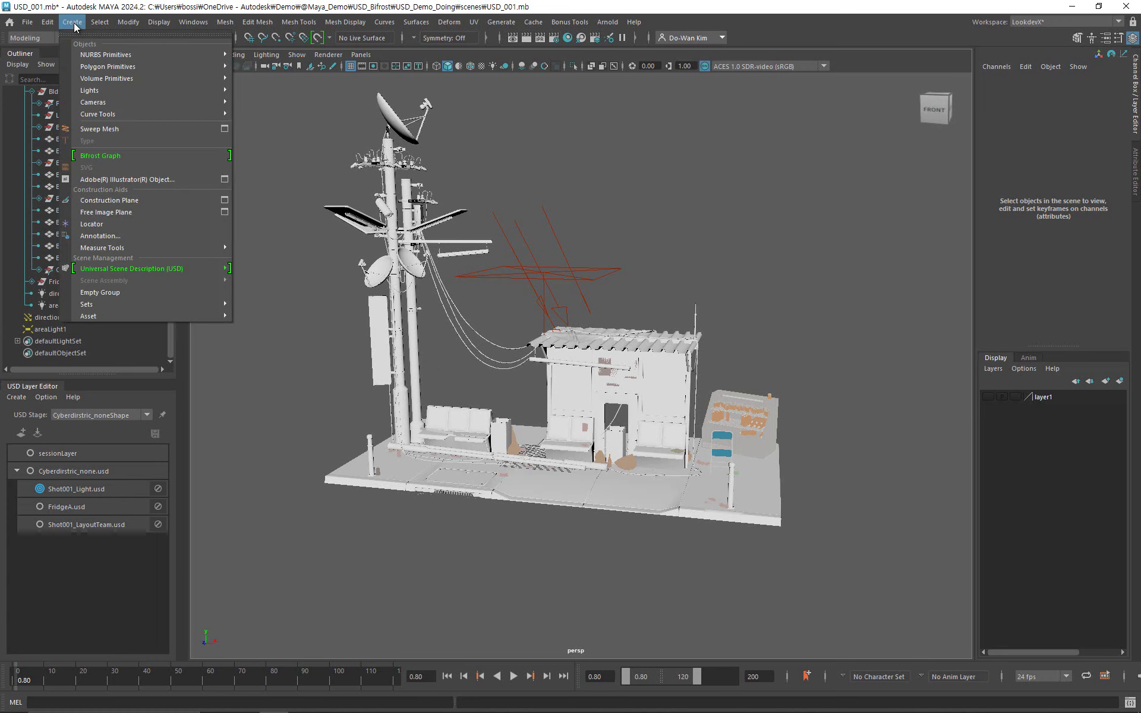
mouse_move(138, 101)
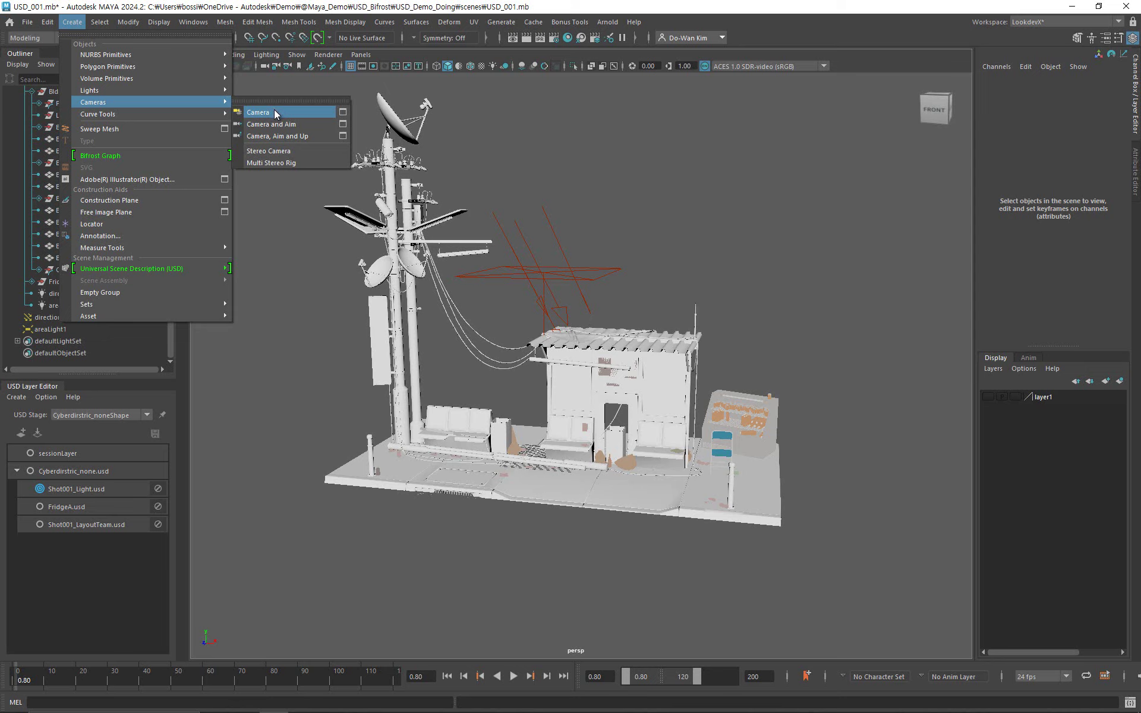
left_click(275, 113)
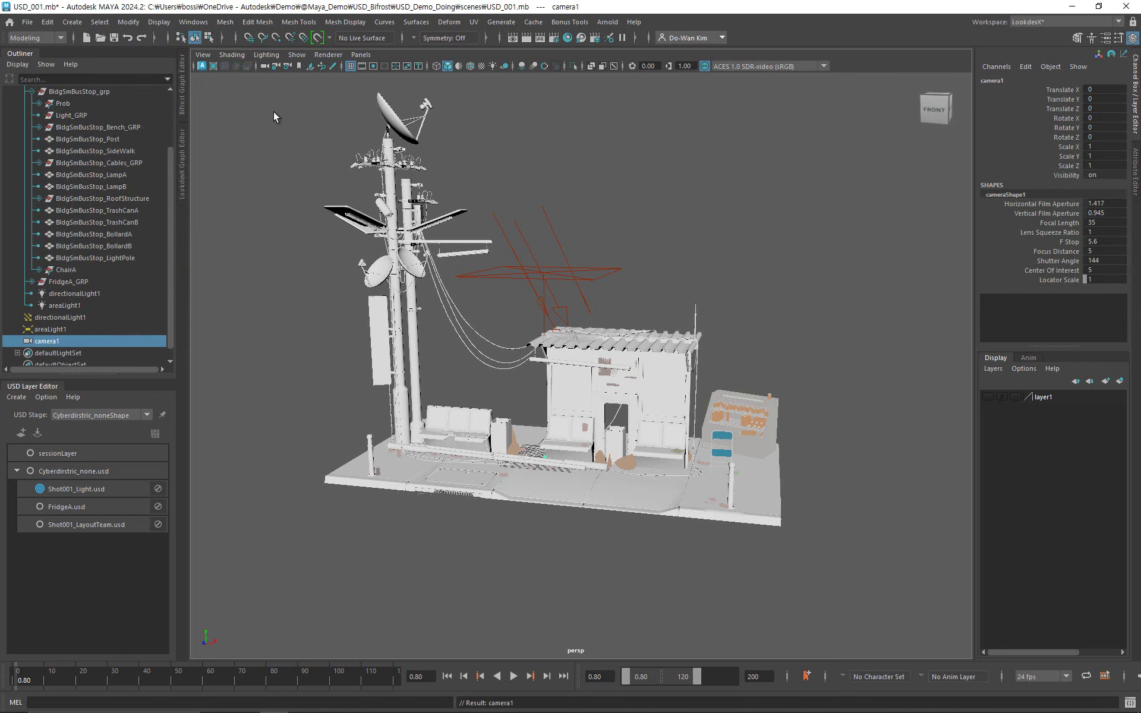
left_click(361, 54)
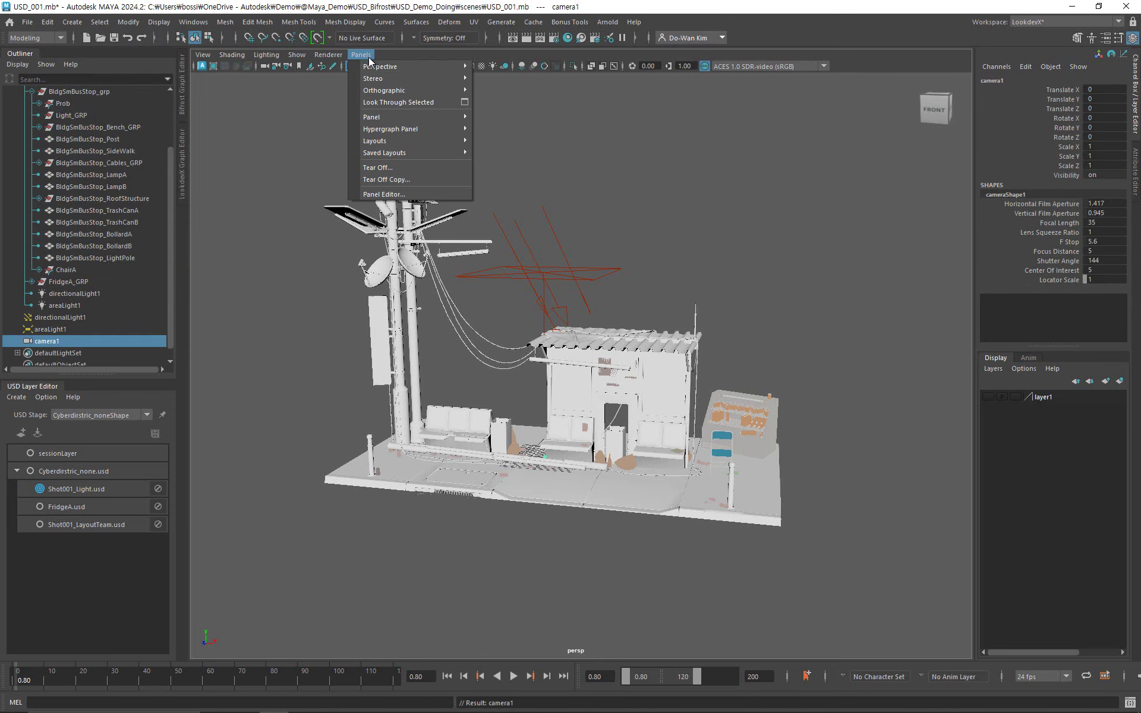
mouse_move(464, 67)
left_click(498, 67)
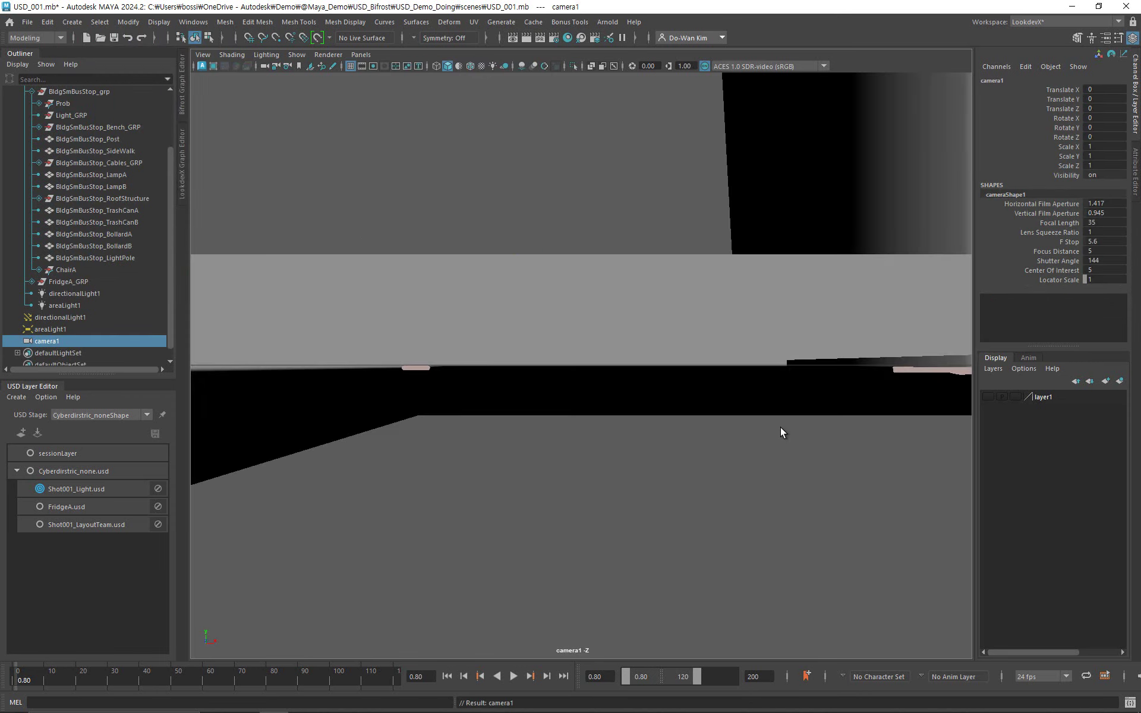
Frame the bus stop from above through camera1, placed at about -50.7, 129.1, 116.6 and rotated -40.2, -20.8, 0, and return to the perspective view.
right_click_drag(782, 431, 125, 352, "alt")
left_click_drag(554, 241, 615, 359, "alt")
right_click_drag(607, 360, 466, 365, "alt")
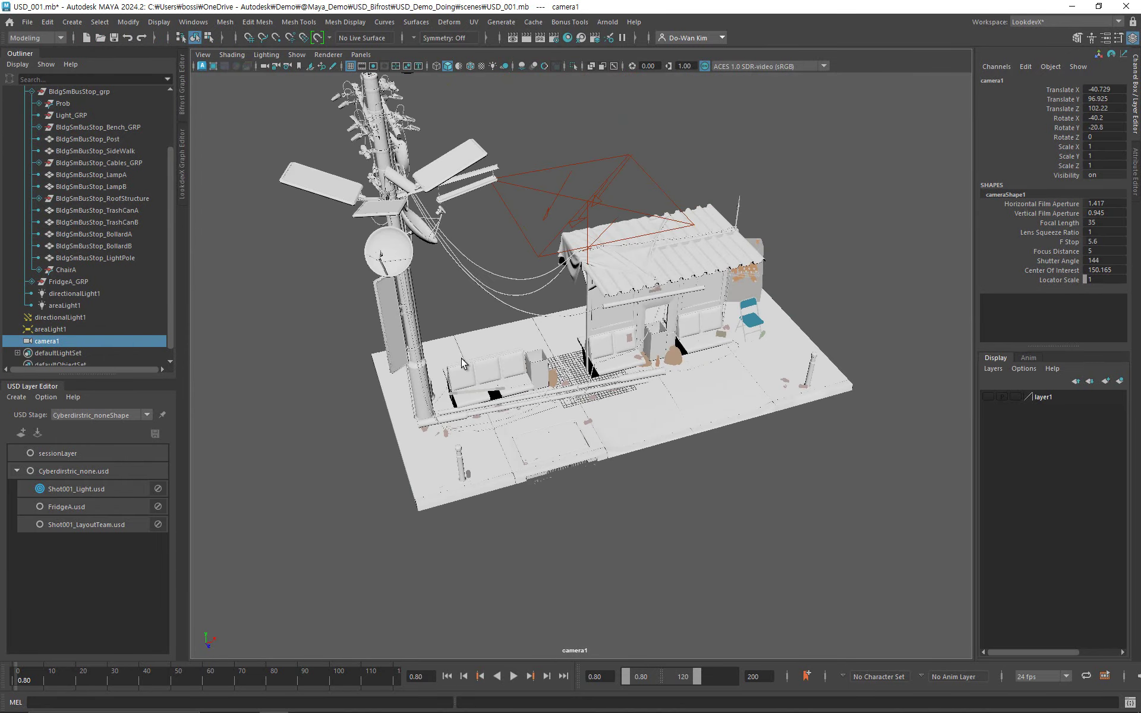
middle_click_drag(532, 365, 542, 423, "alt")
right_click_drag(561, 428, 686, 464, "alt")
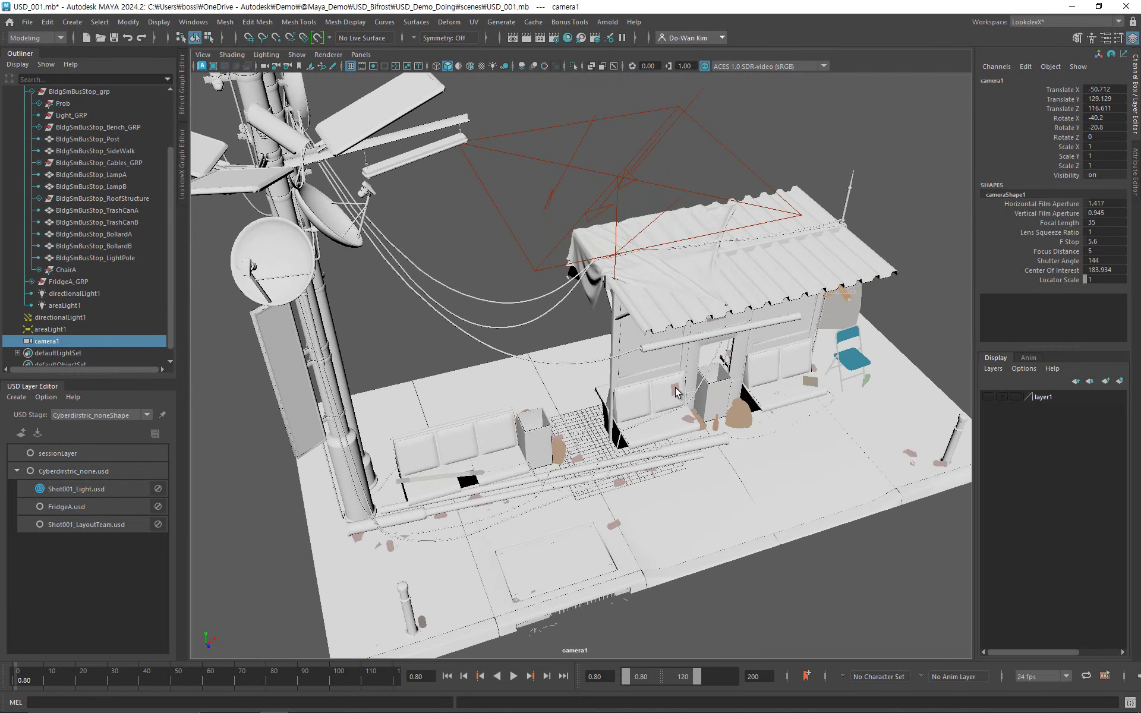
key("space")
left_click_drag(561, 339, 560, 272)
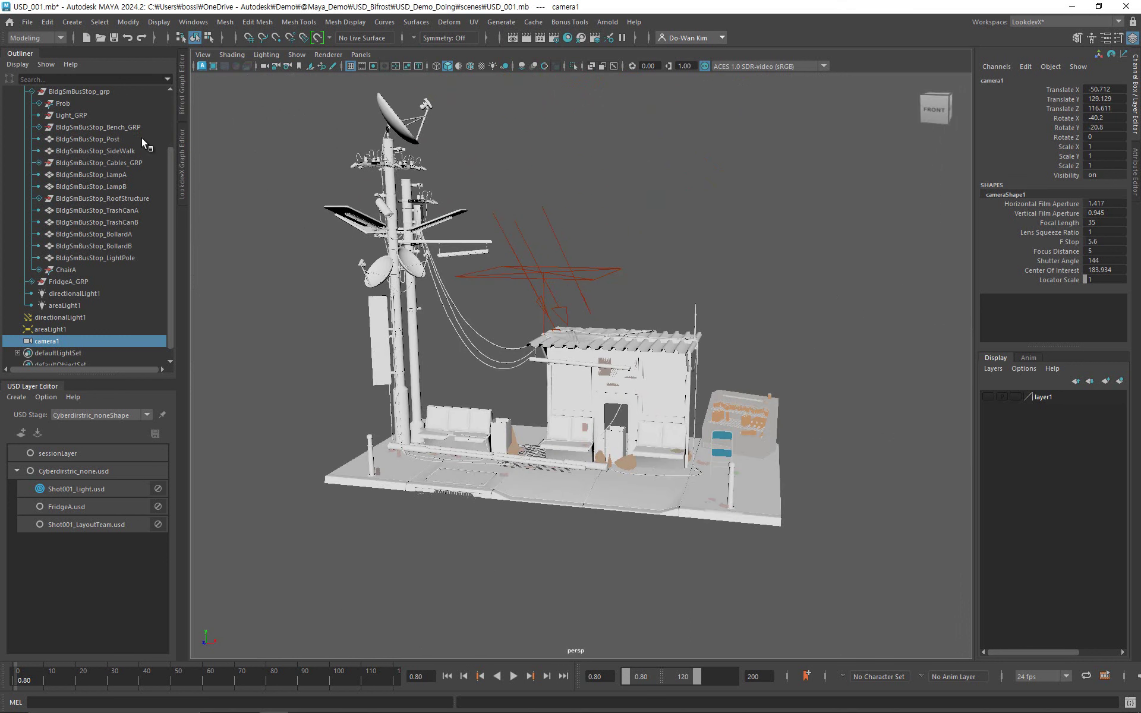
Duplicate the Maya camera1 as USD data into the Cyberdirstric_noneShape stage.
right_click(92, 341)
mouse_move(179, 349)
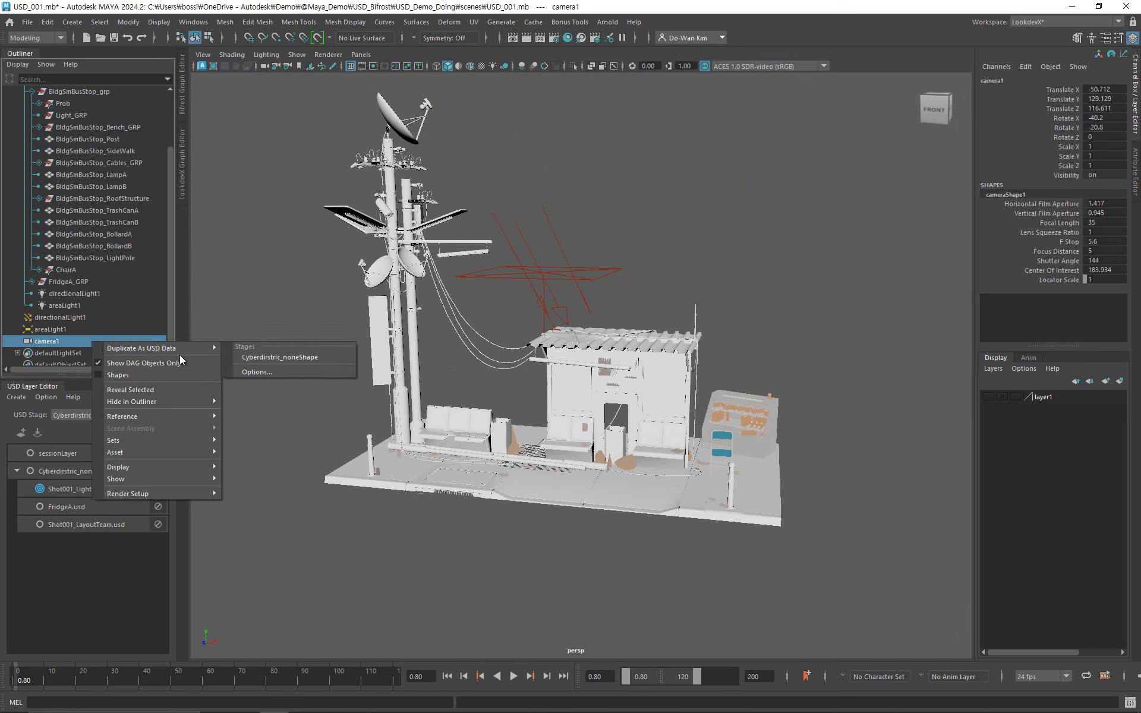
left_click(265, 355)
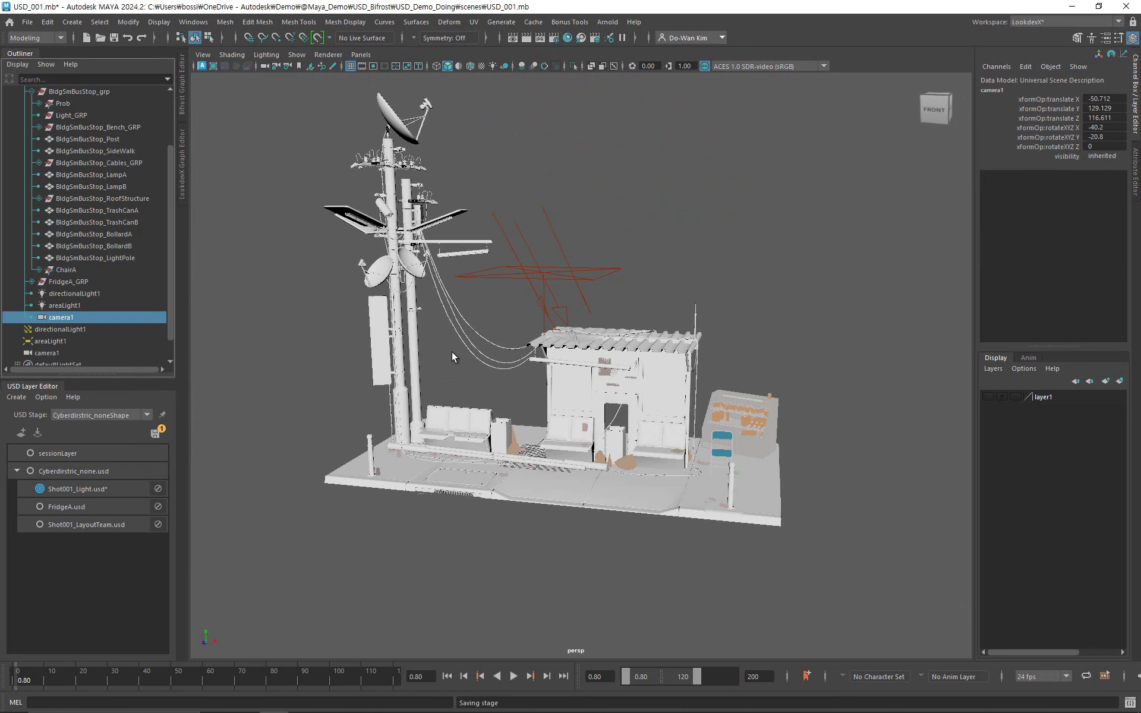
Look through the stage's USD camera1 and check whether its attributes can be viewed.
left_click(361, 54)
mouse_move(398, 70)
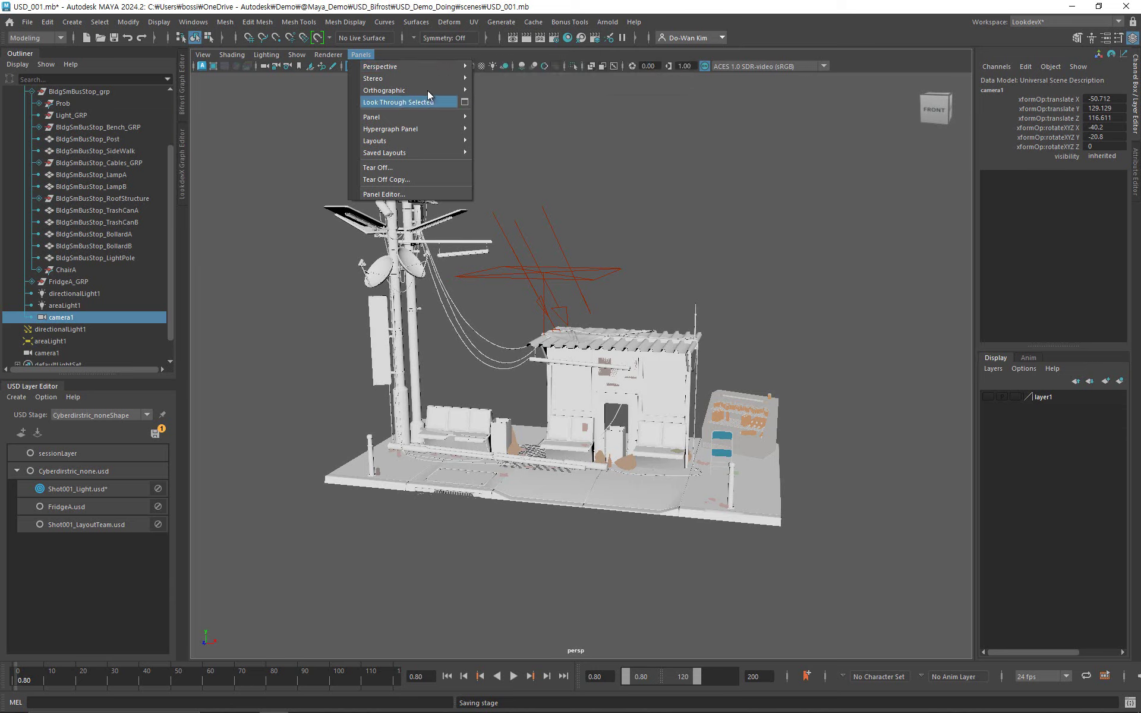
mouse_move(433, 66)
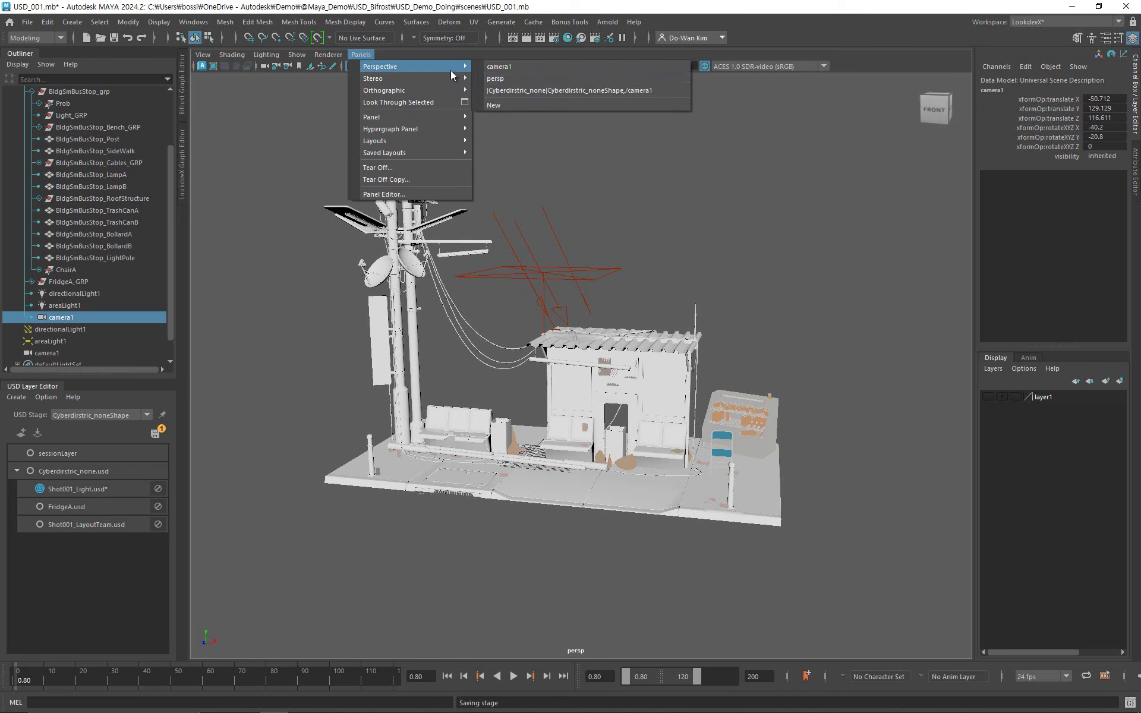
left_click(544, 90)
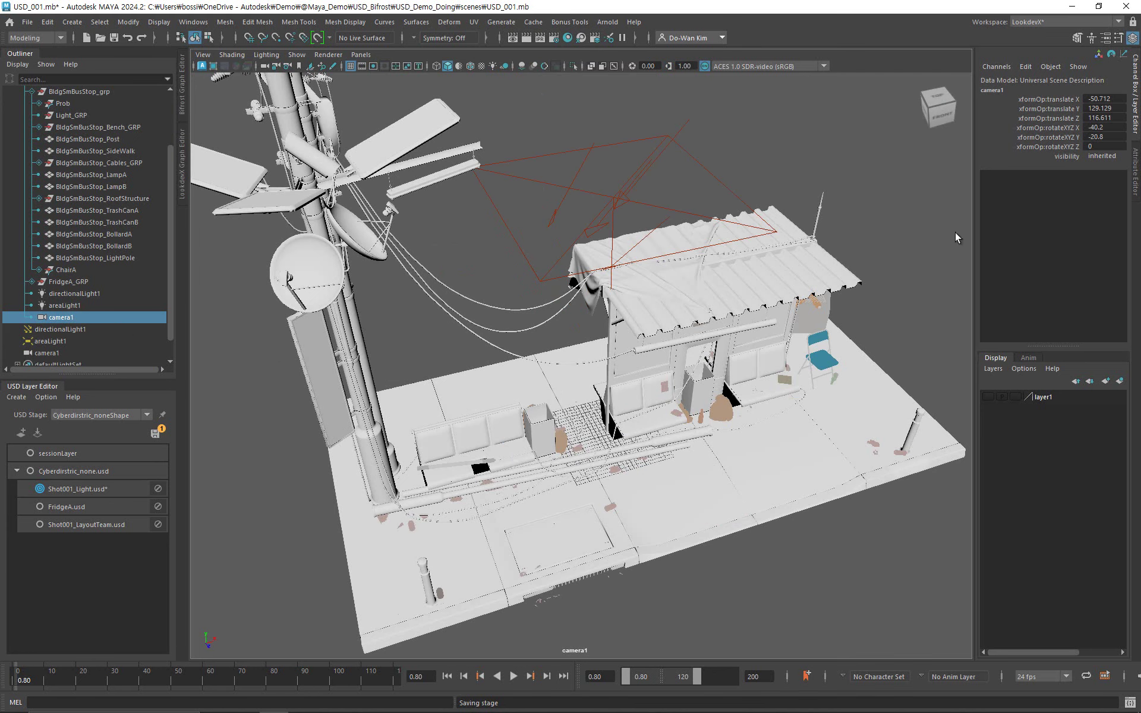
left_click(1136, 179)
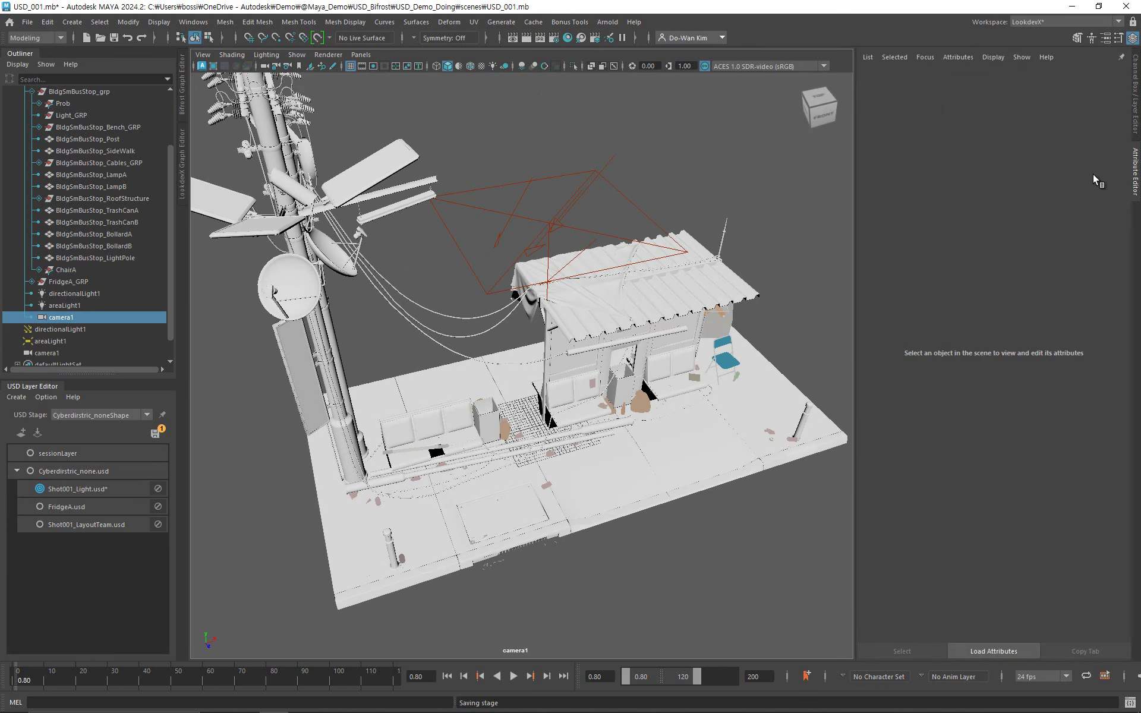
left_click(1136, 123)
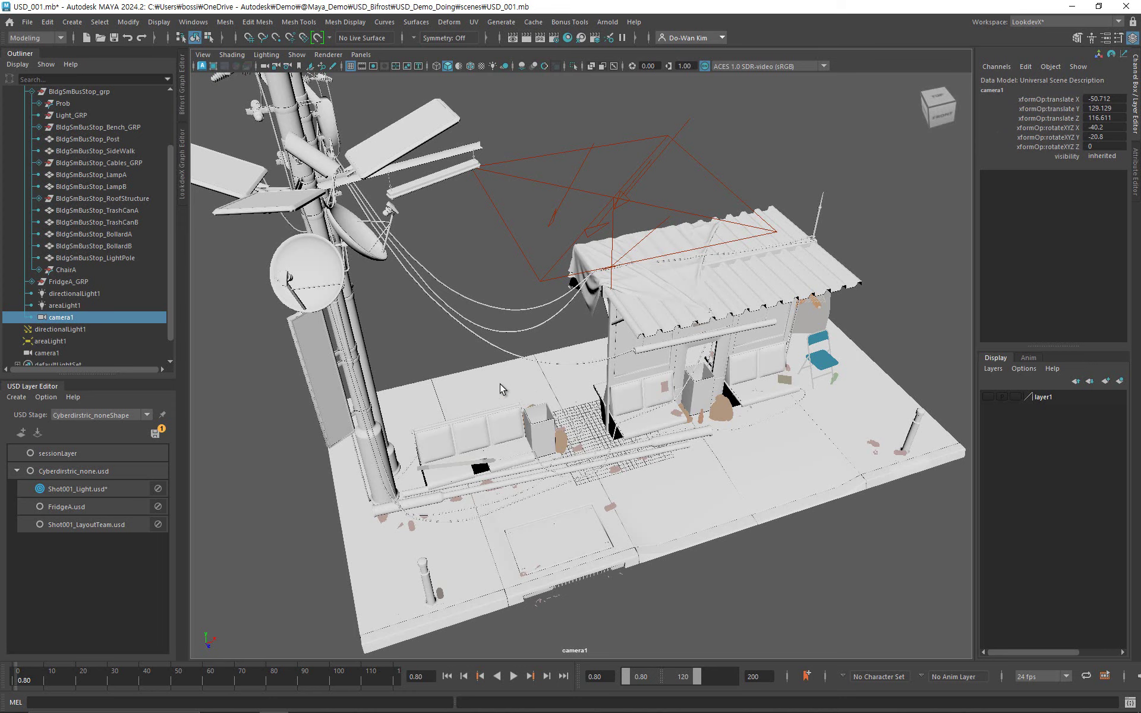
Return the viewport to the perspective camera, view the USD camera1's editing options and clear the selection.
left_click(361, 55)
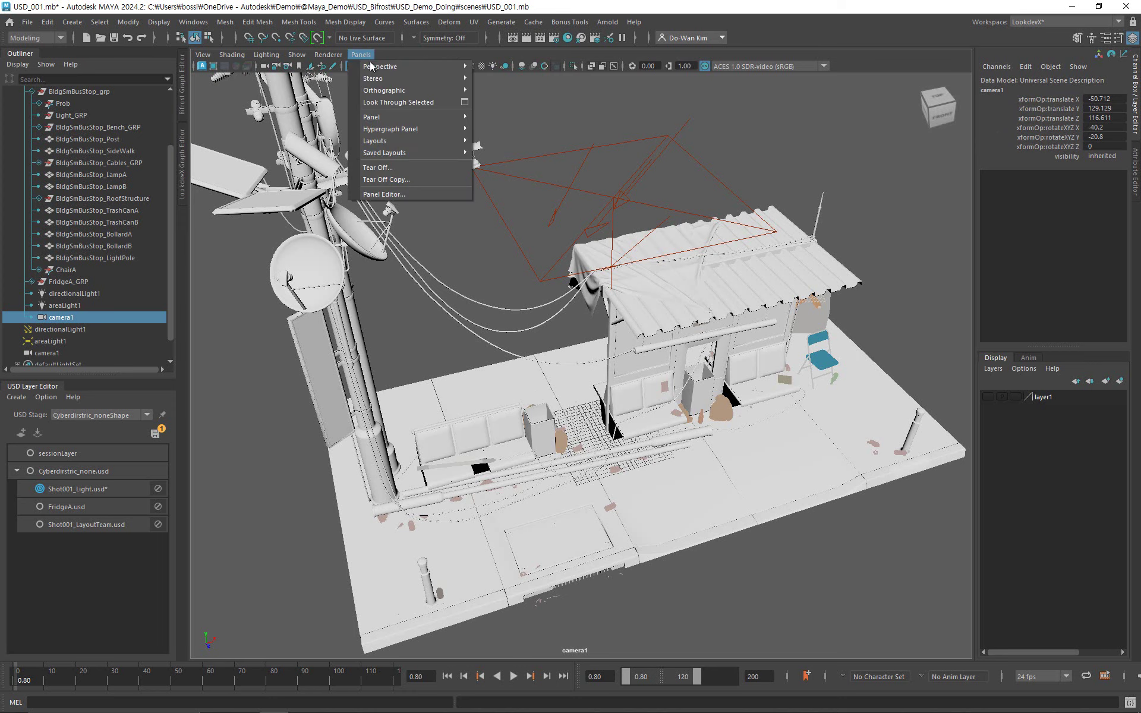
mouse_move(466, 70)
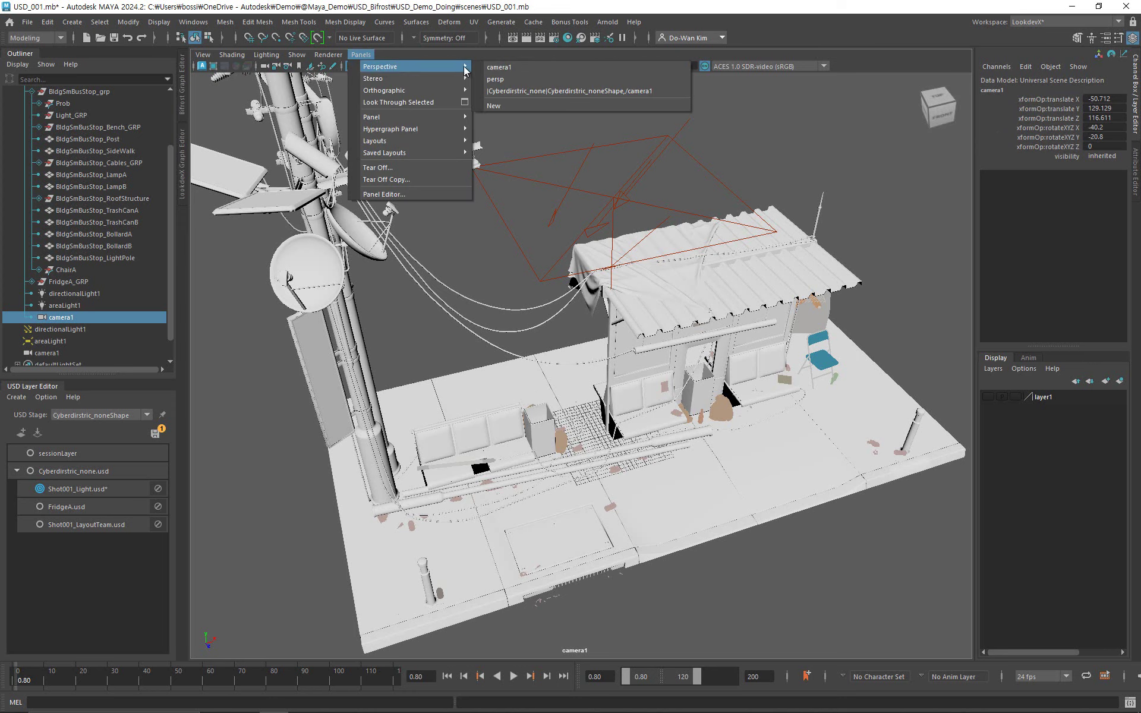
left_click(503, 89)
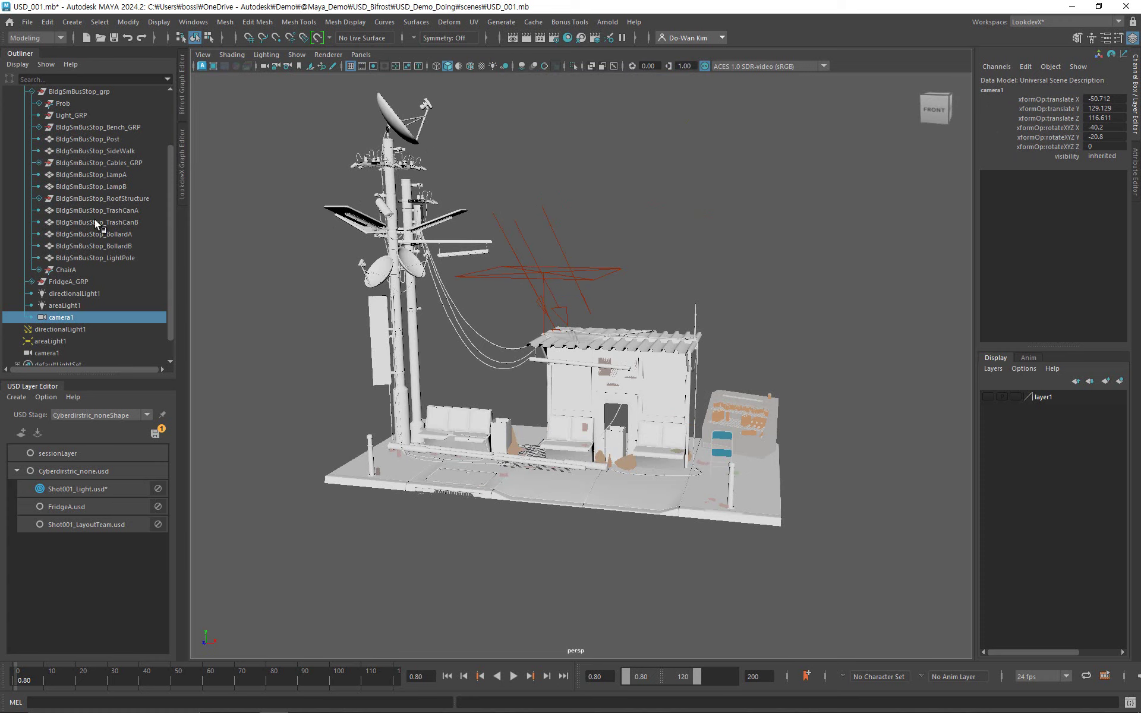
right_click(71, 317)
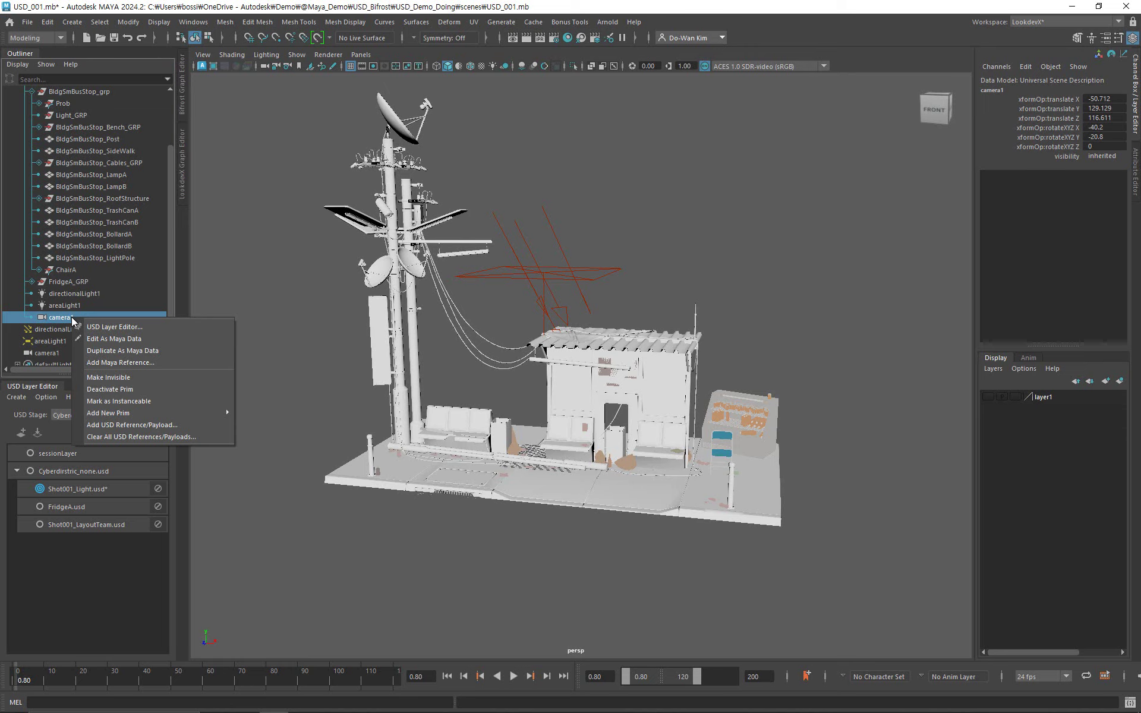
left_click(169, 339)
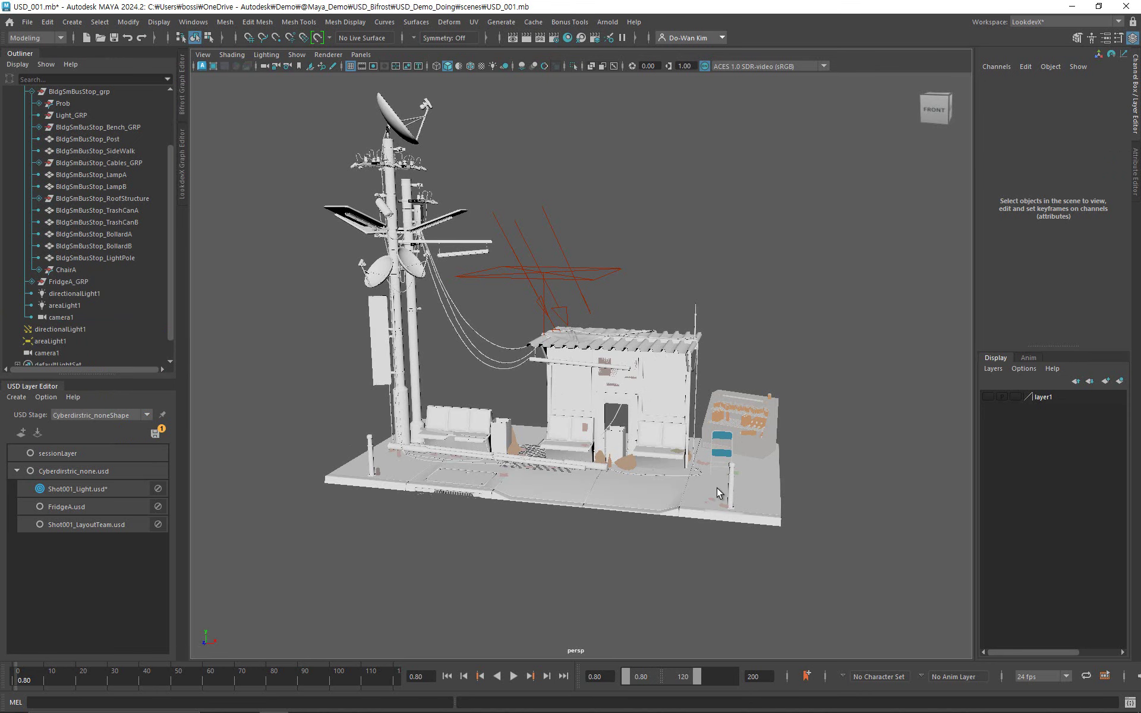
Frame the FridgeA_GRP prim, convert it with Edit As Maya Data, and select the fridge's main mesh.
left_click(725, 449)
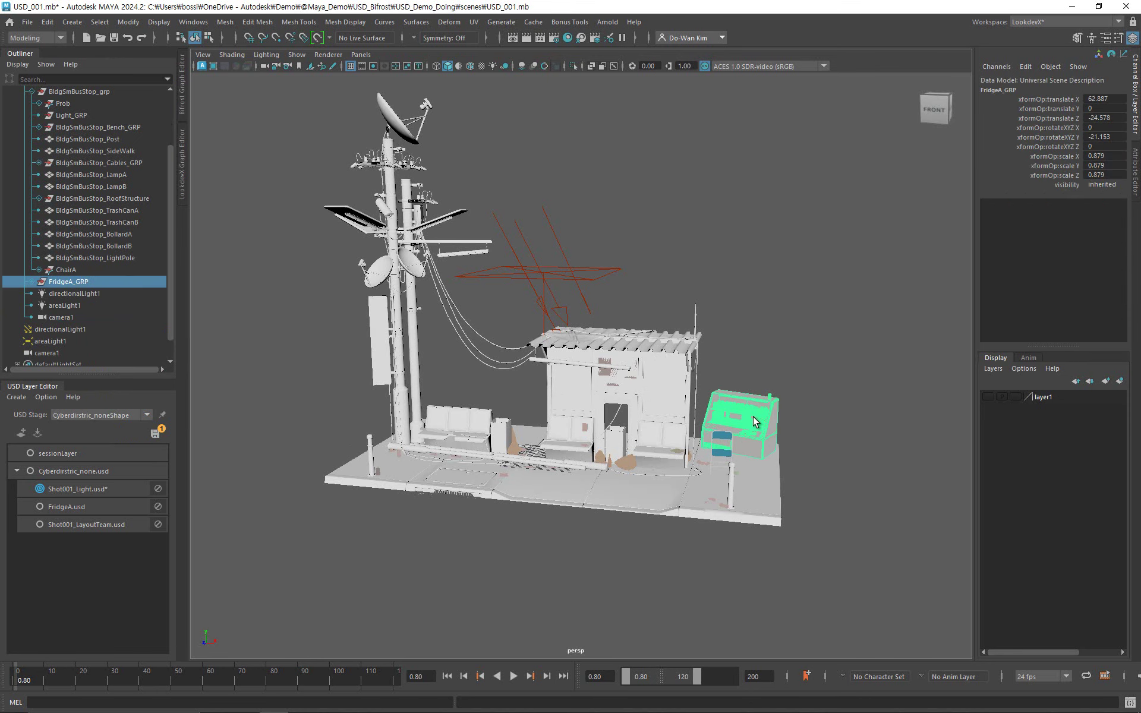
key("f")
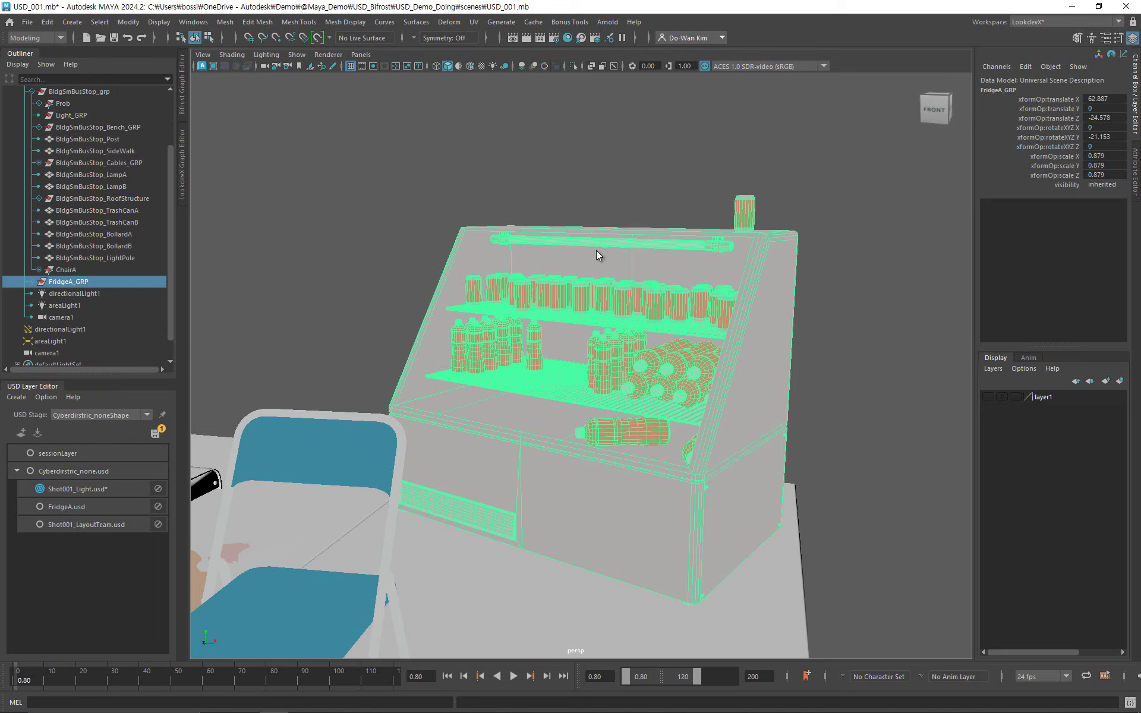
right_click(65, 282)
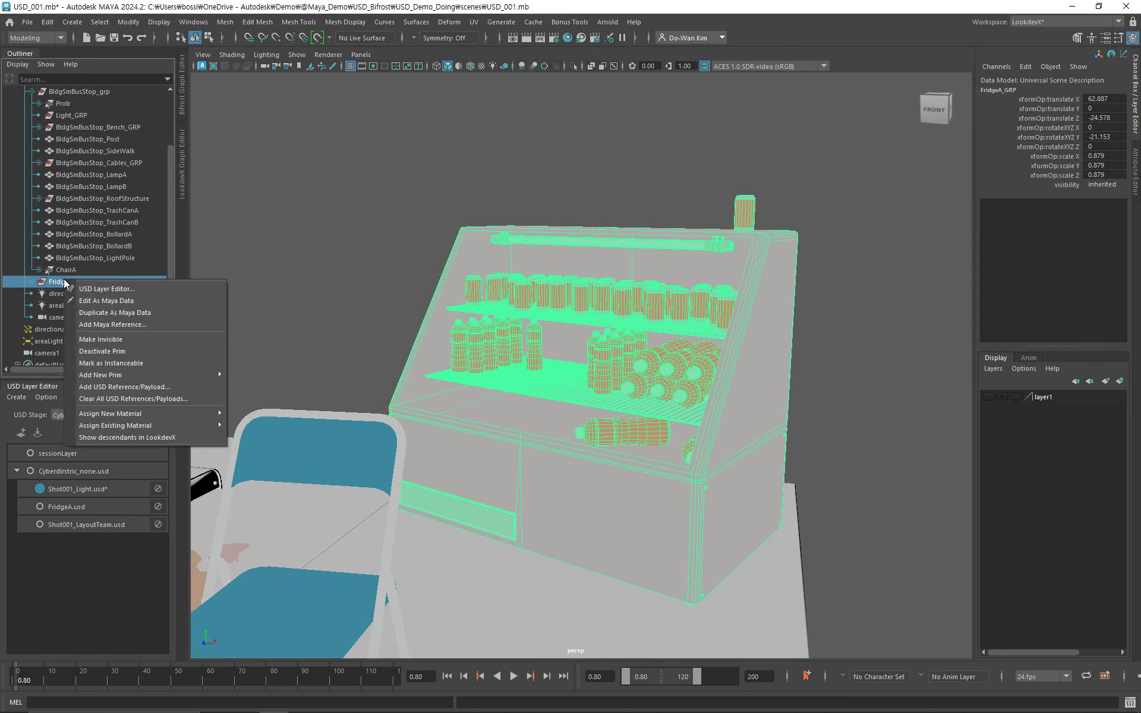
left_click(134, 301)
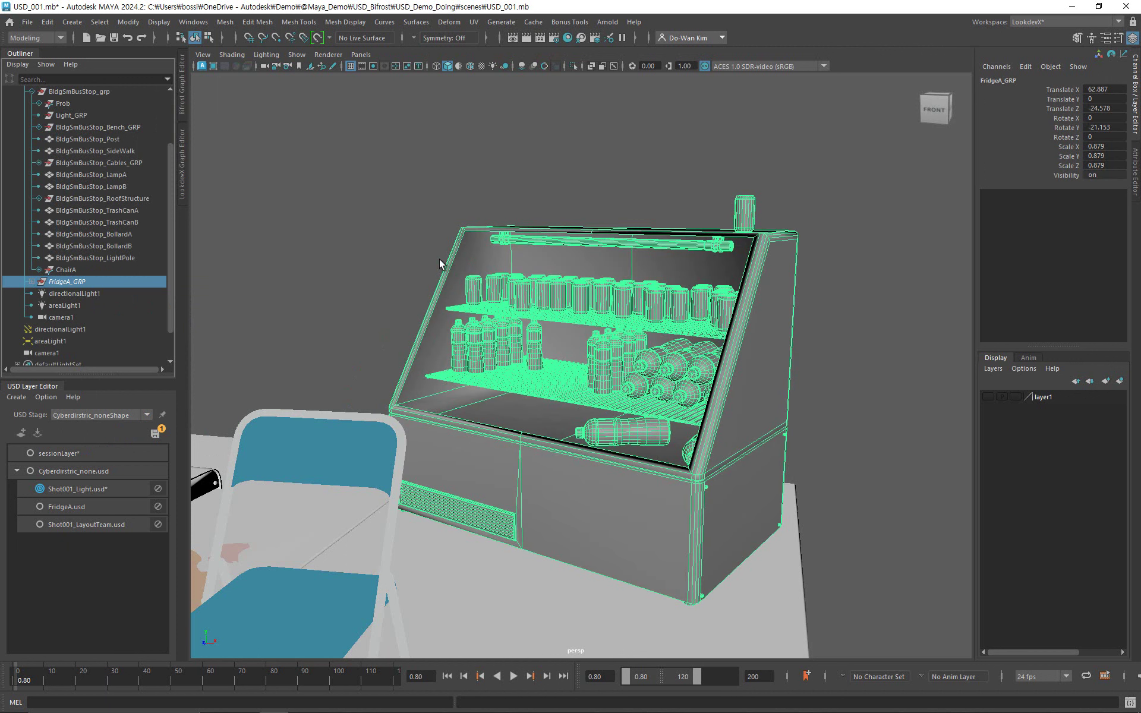
left_click(63, 294)
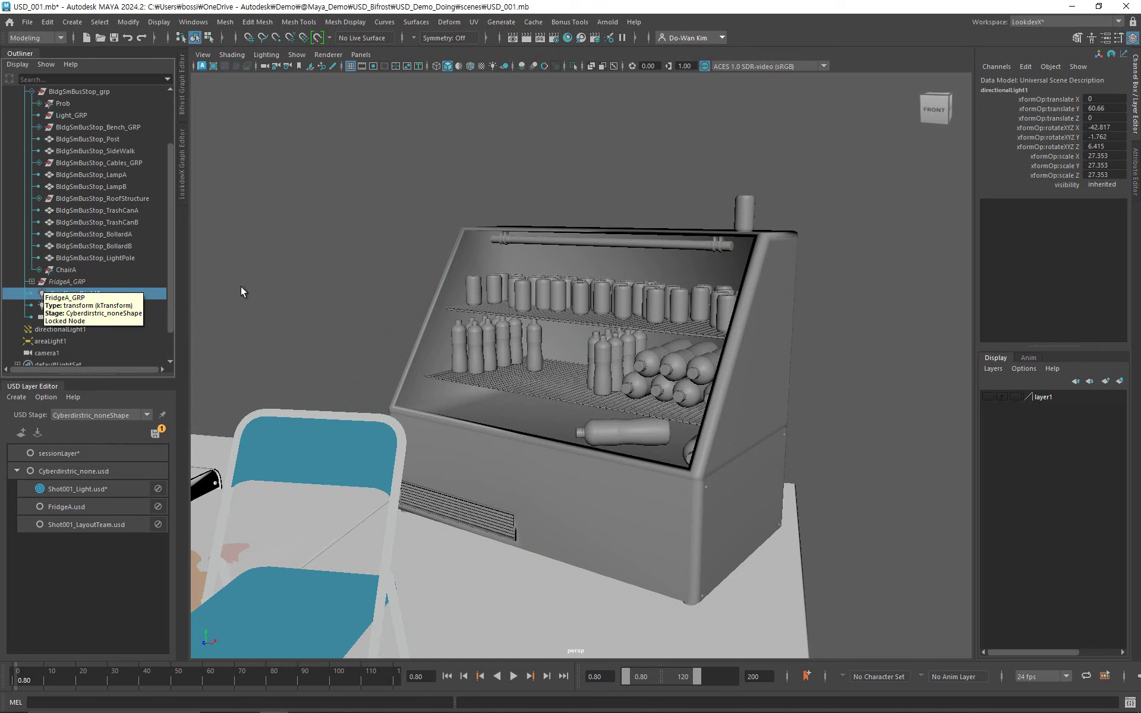
left_click(497, 243)
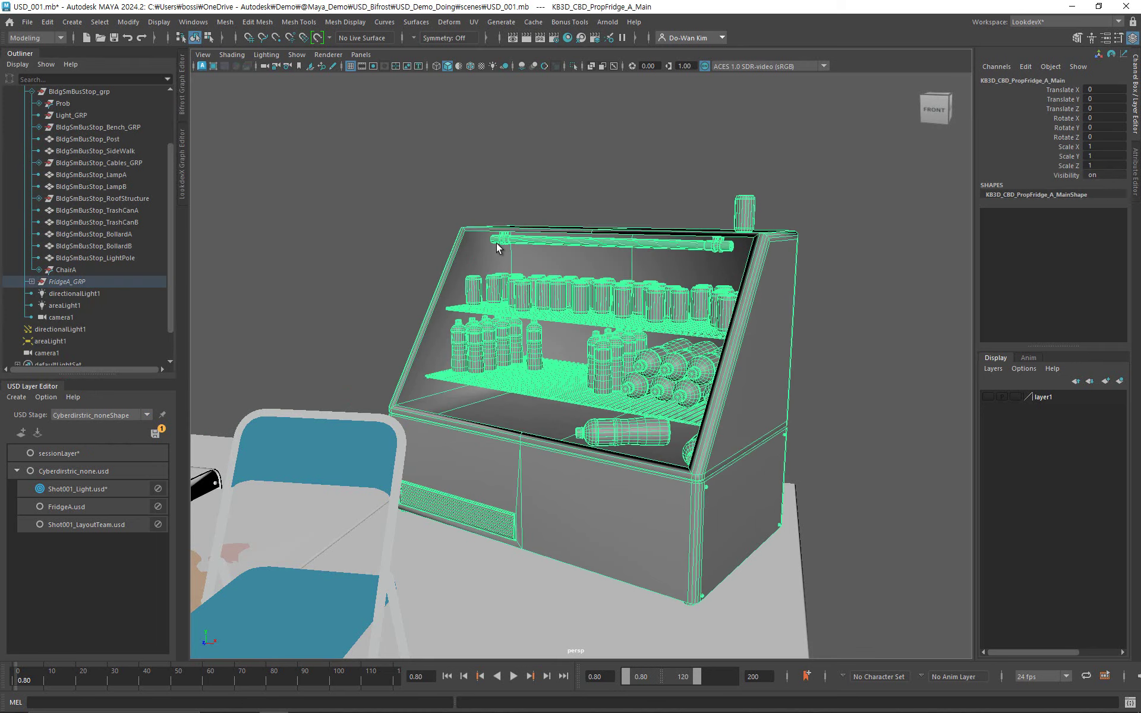
Select the vertices along the fridge's upper edge, including the lamp tube and the can on top, and move them upward to make the fridge taller.
right_click(497, 245)
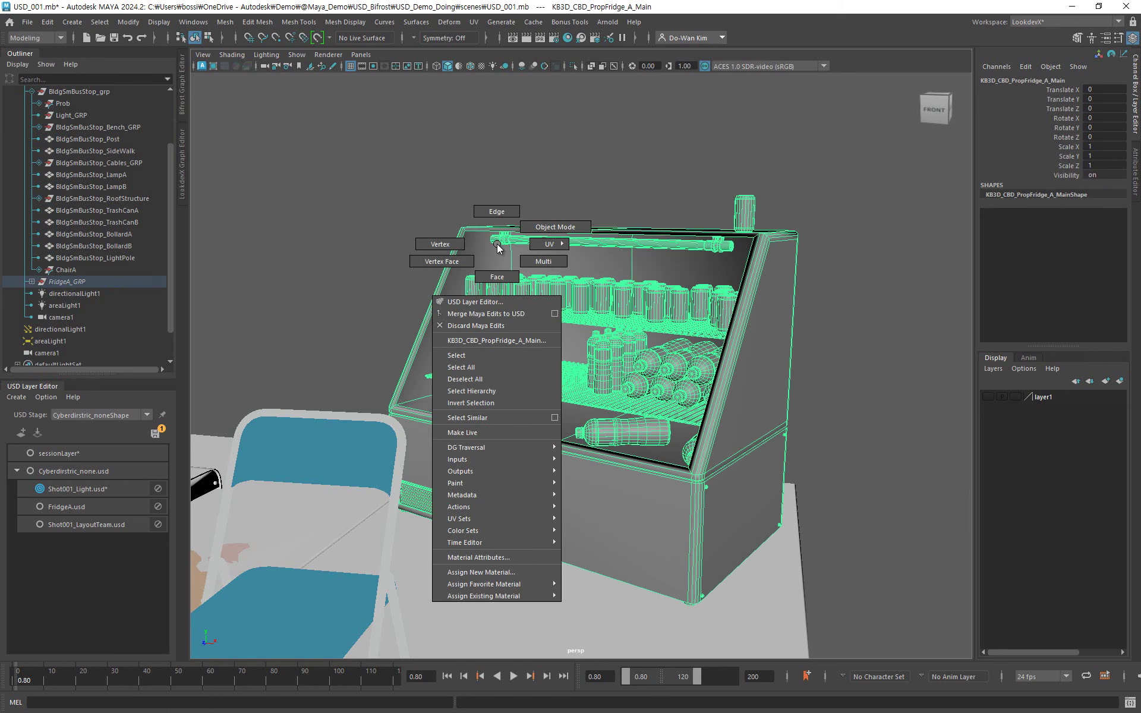
left_click(440, 244)
left_click_drag(405, 162, 856, 256)
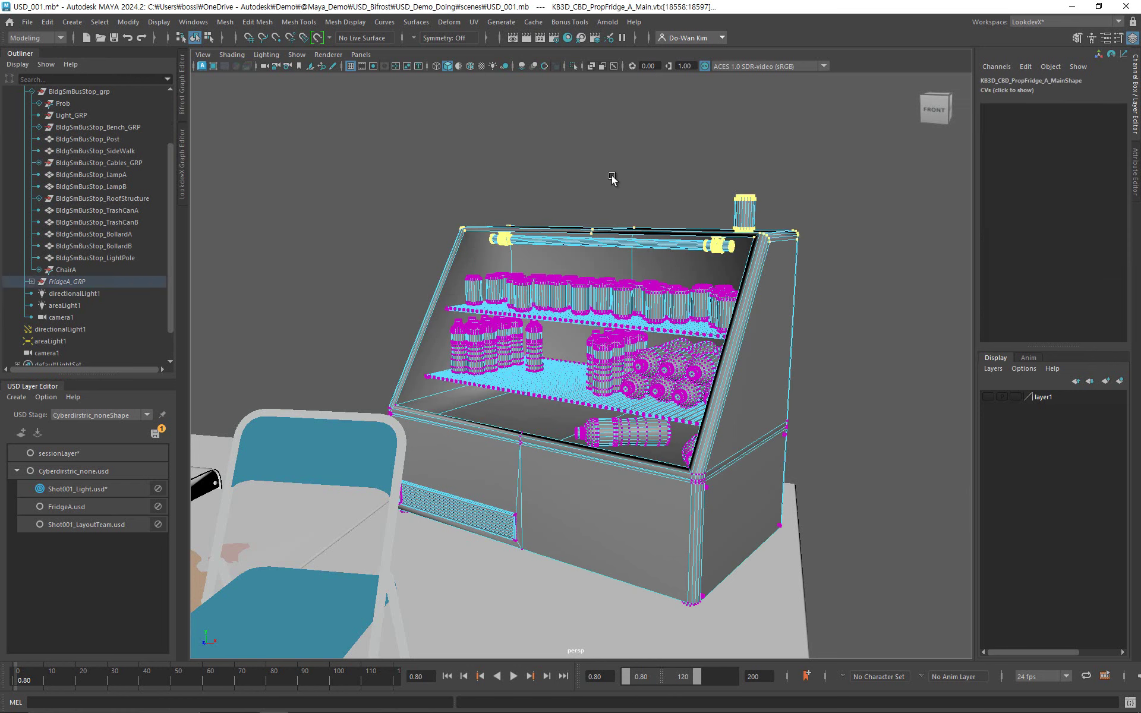
key("w")
left_click_drag(618, 173, 618, 78)
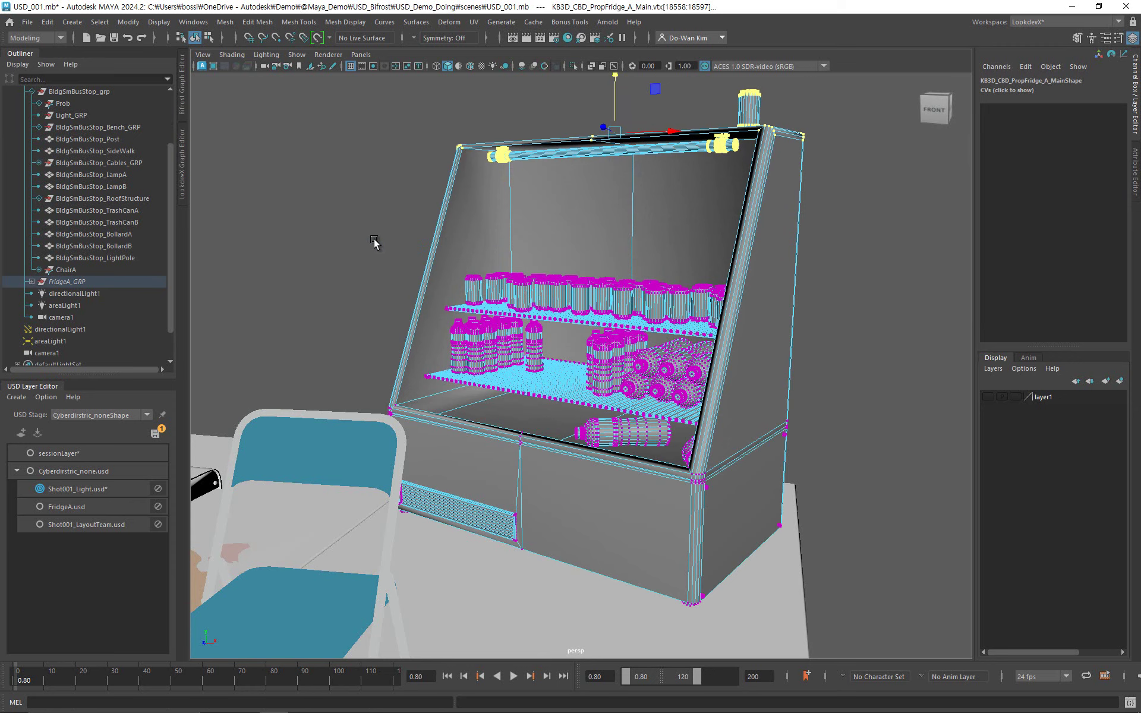
Merge the Maya edits of FridgeA_GRP back to USD and clear the selection.
right_click(82, 282)
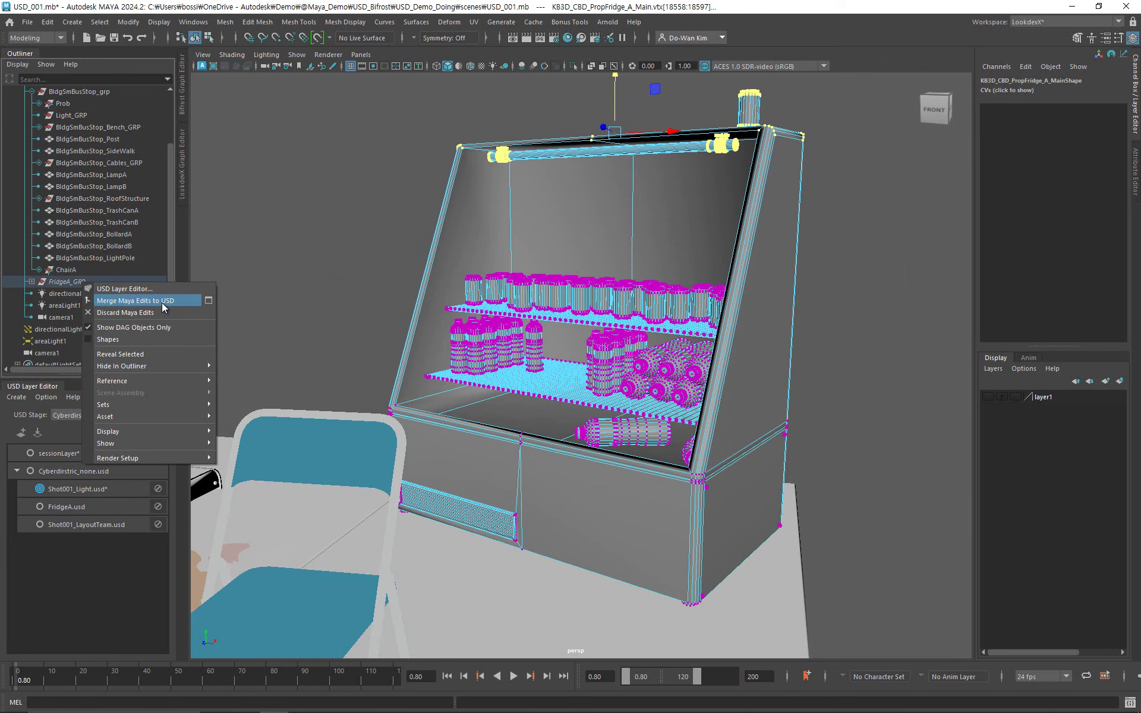
left_click(166, 302)
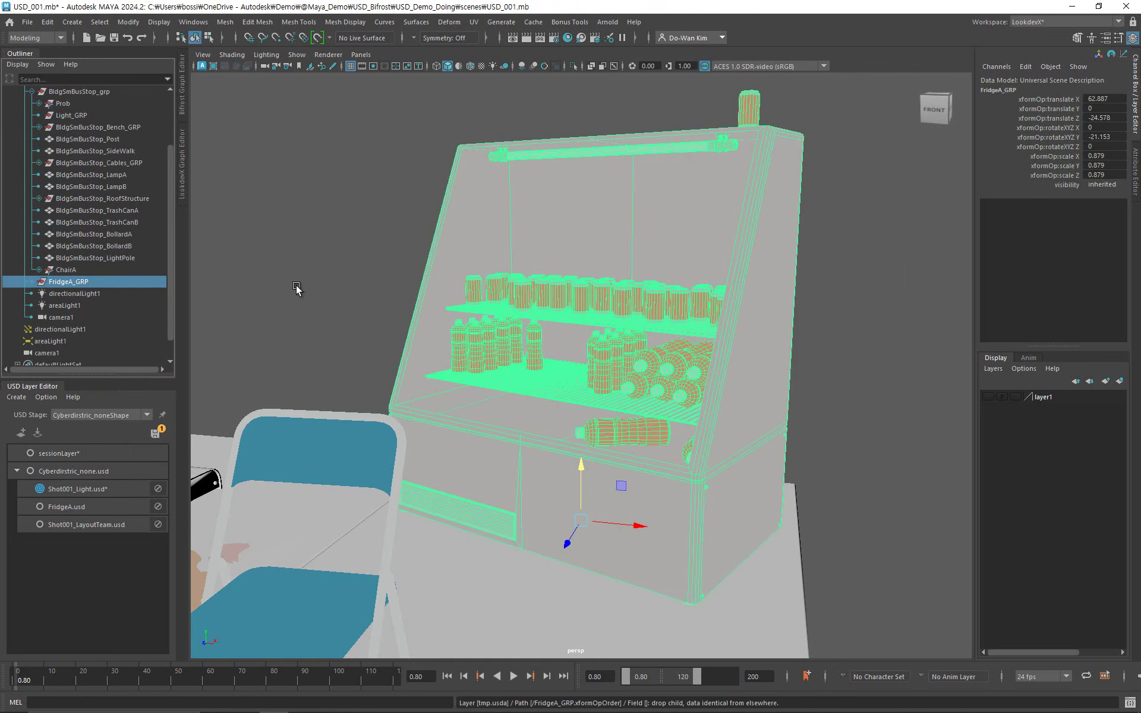
left_click(296, 288)
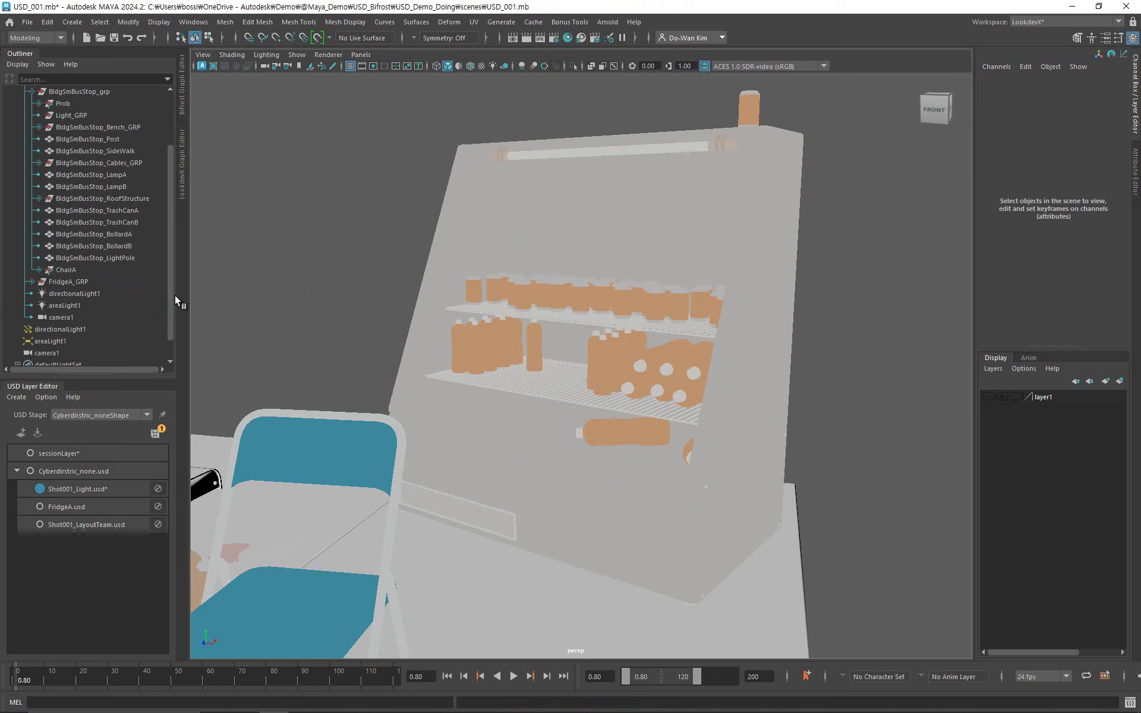
Convert the stage's USD camera1 for editing with Edit As Maya Data.
scroll(719, 380, "down", 5)
scroll(724, 384, "down", 5)
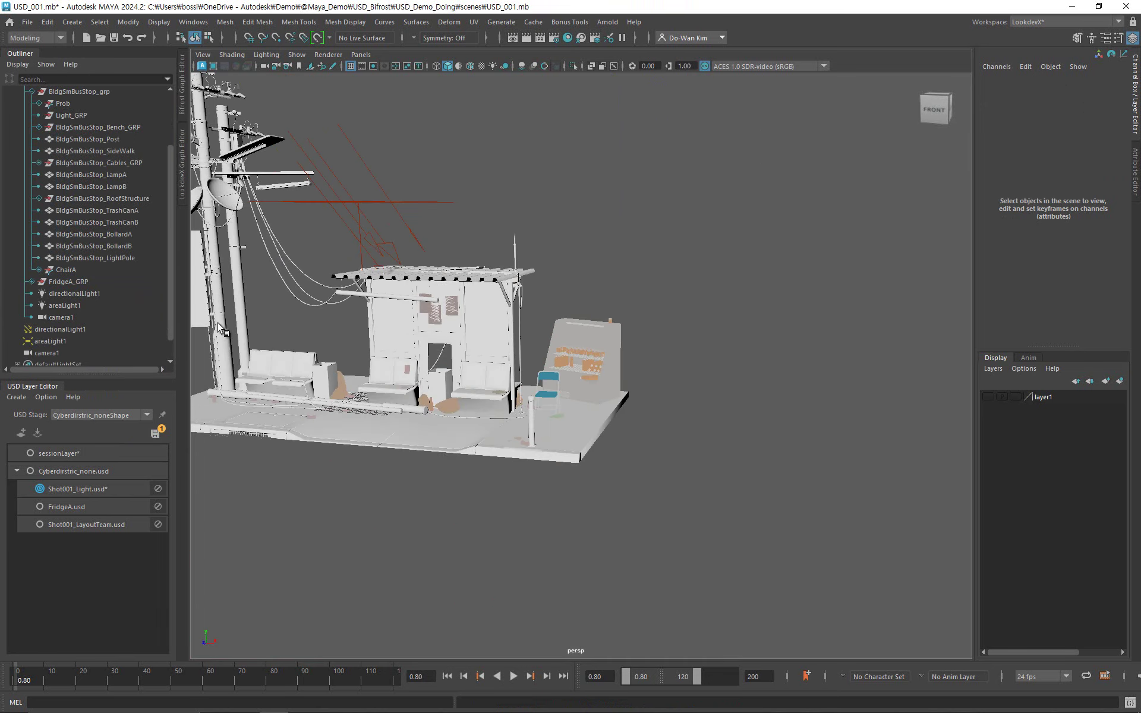
left_click(88, 316)
right_click(88, 319)
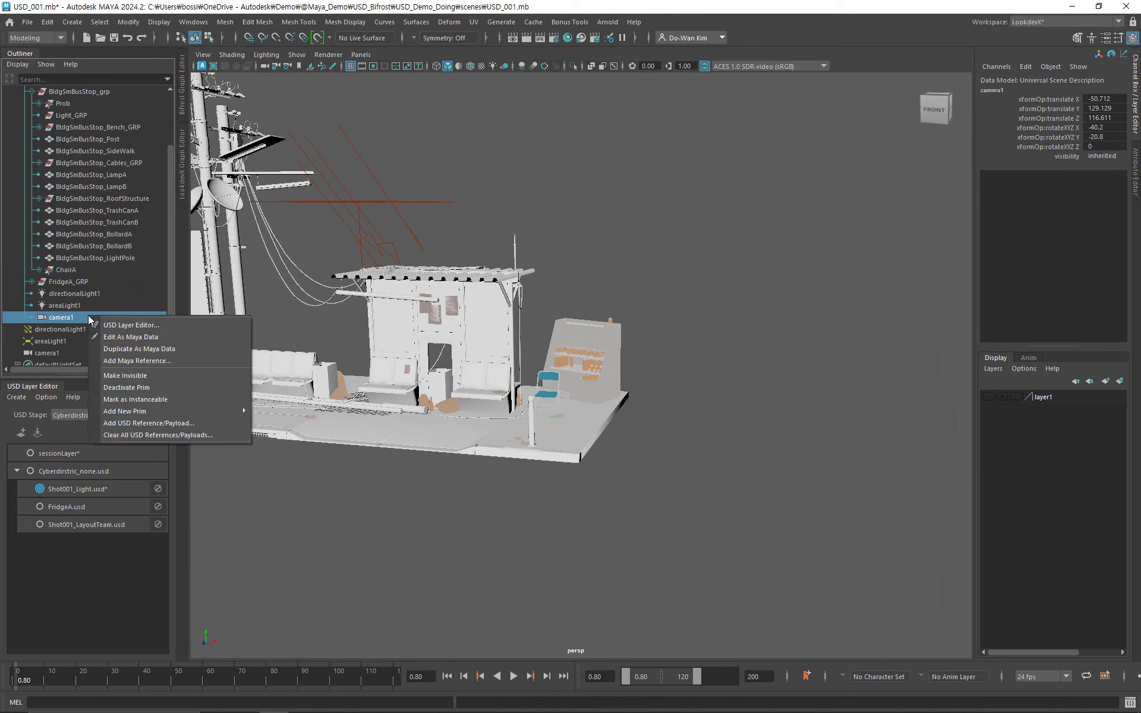
left_click(170, 334)
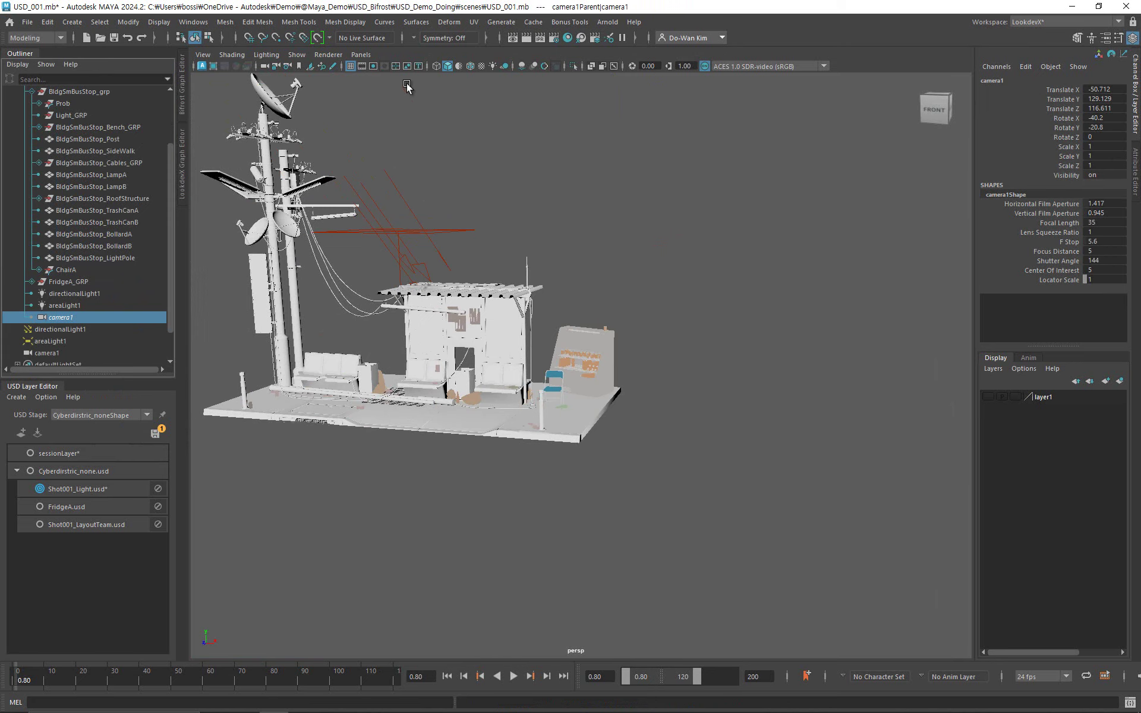
Look through camera1Parent|camera1 and reposition the camera to a lower tilt that takes in the antenna pole and the shelter roof.
left_click(361, 57)
mouse_move(421, 66)
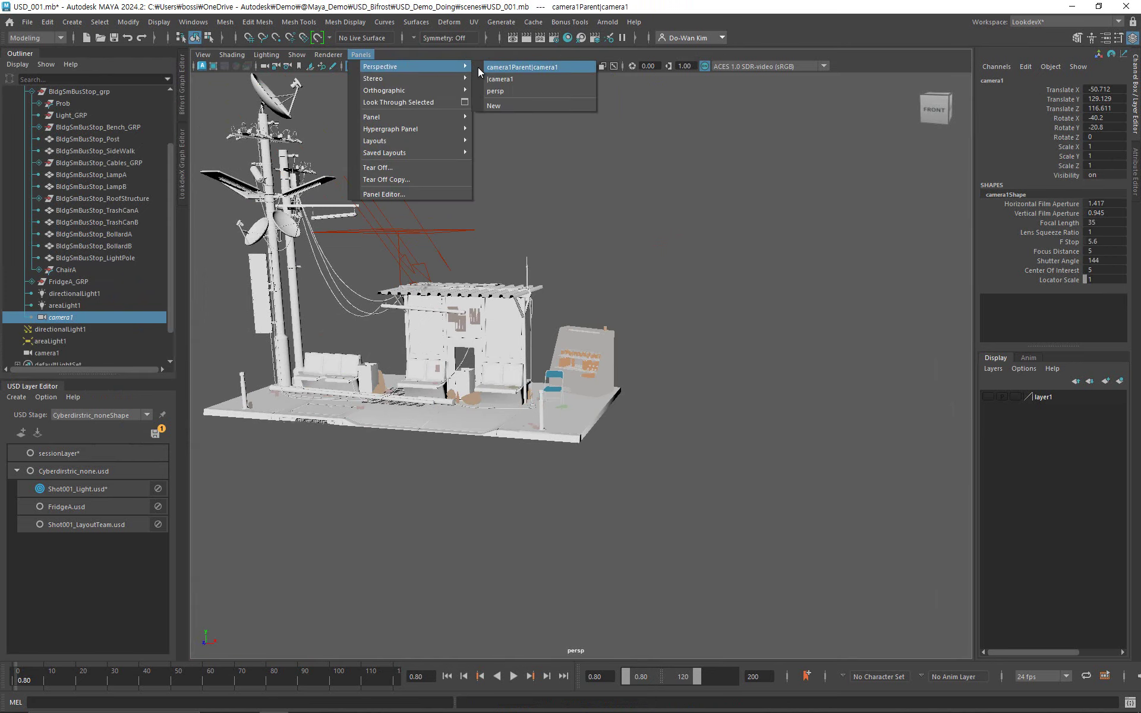
left_click(508, 68)
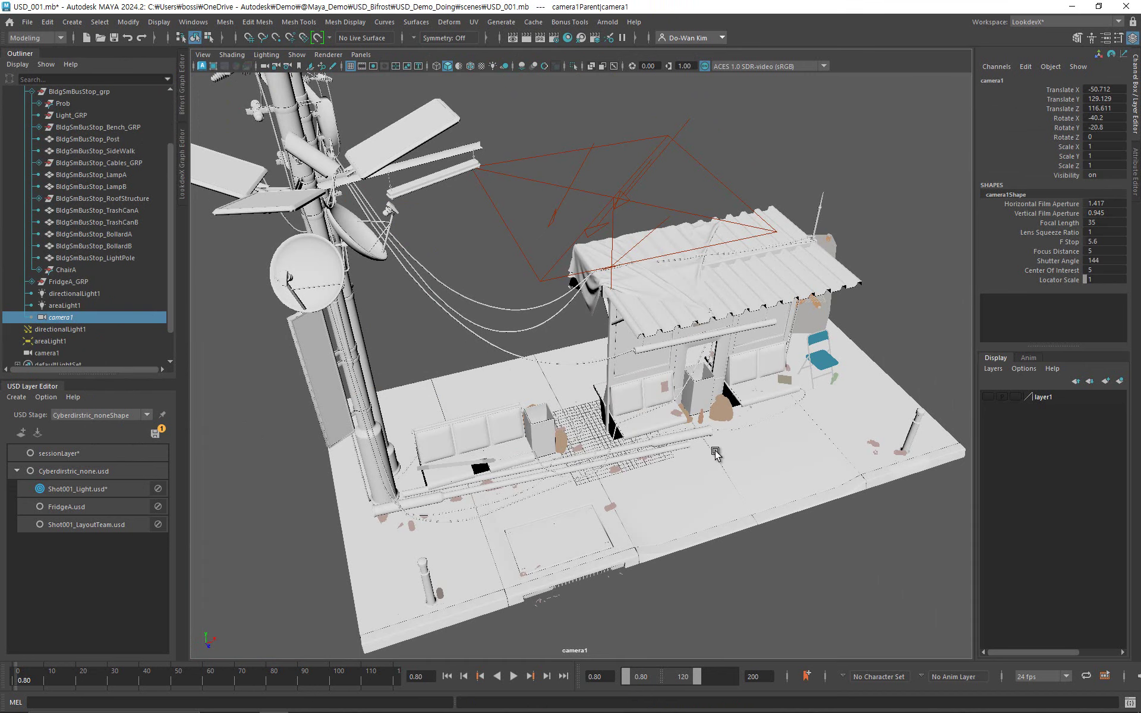
right_click_drag(715, 450, 664, 450, "alt")
left_click_drag(633, 444, 622, 418, "alt")
middle_click_drag(627, 510, 560, 249, "alt")
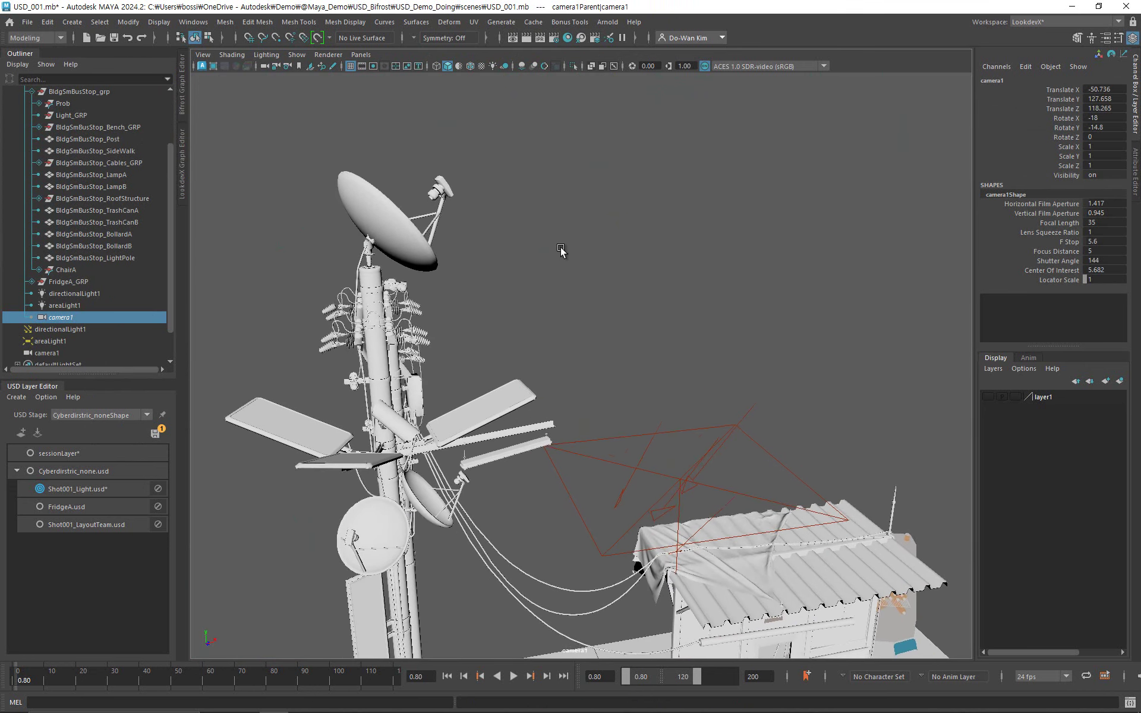
right_click_drag(648, 509, 529, 505, "alt")
Delete the original Maya camera1 outside the stage and reframe the camera view on the whole BldgSmBusStop_grp from a lower angle.
left_click(84, 349)
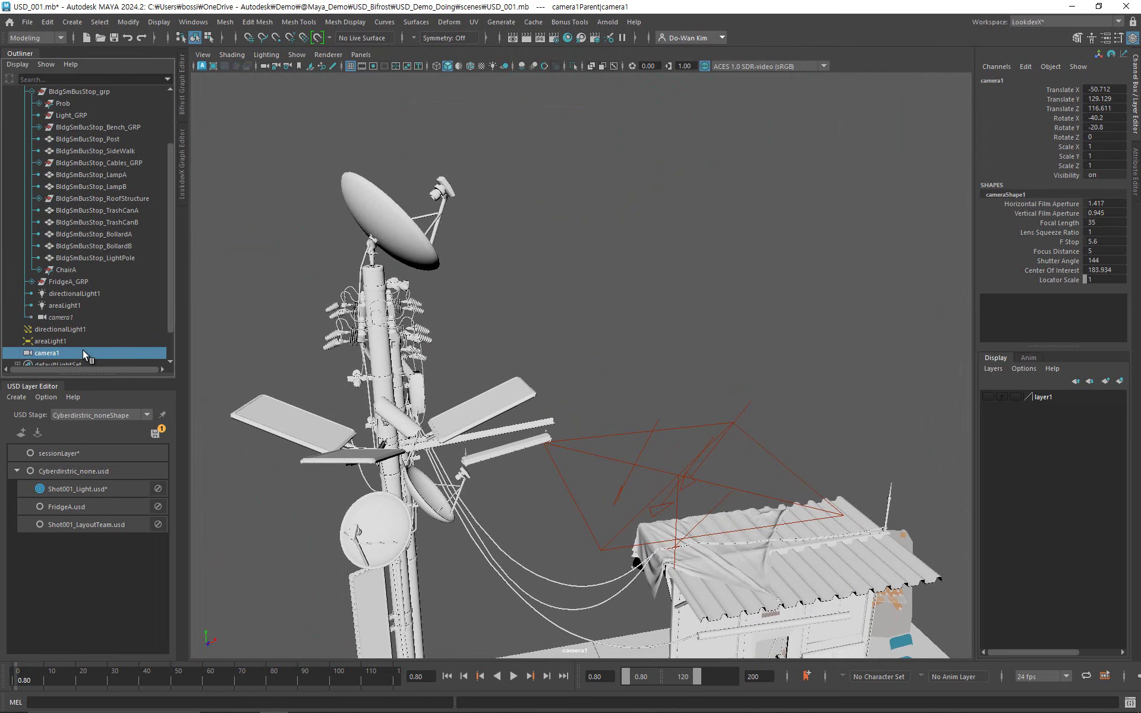
key("Delete")
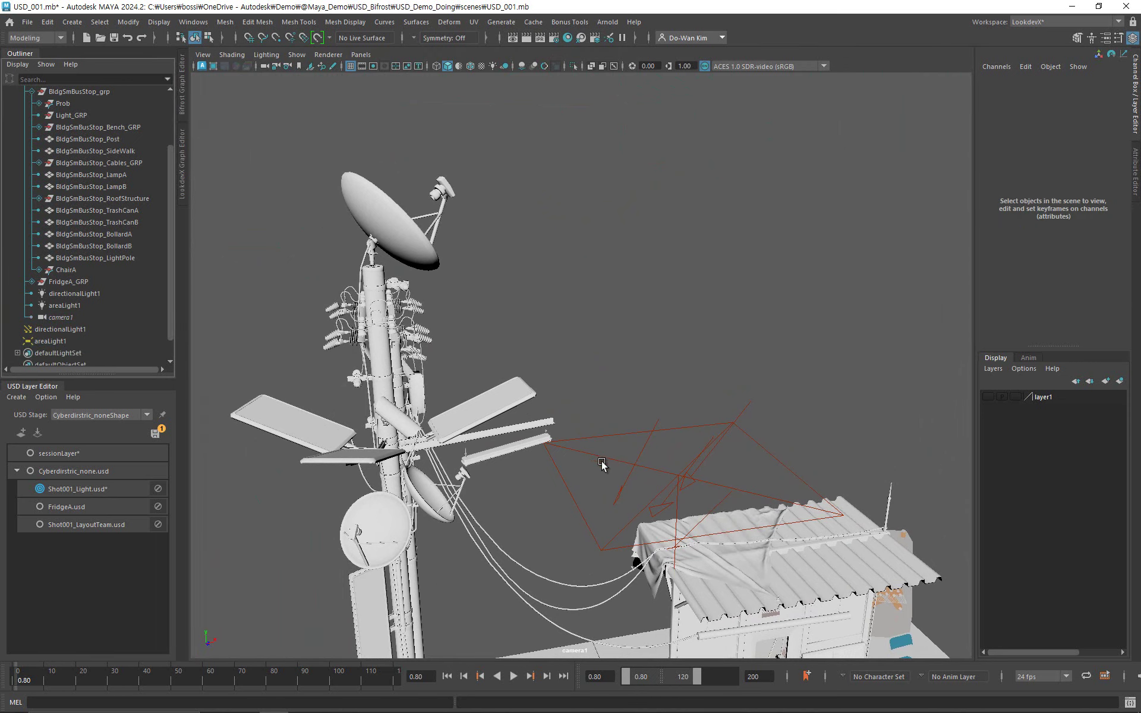
left_click(826, 613)
key("f")
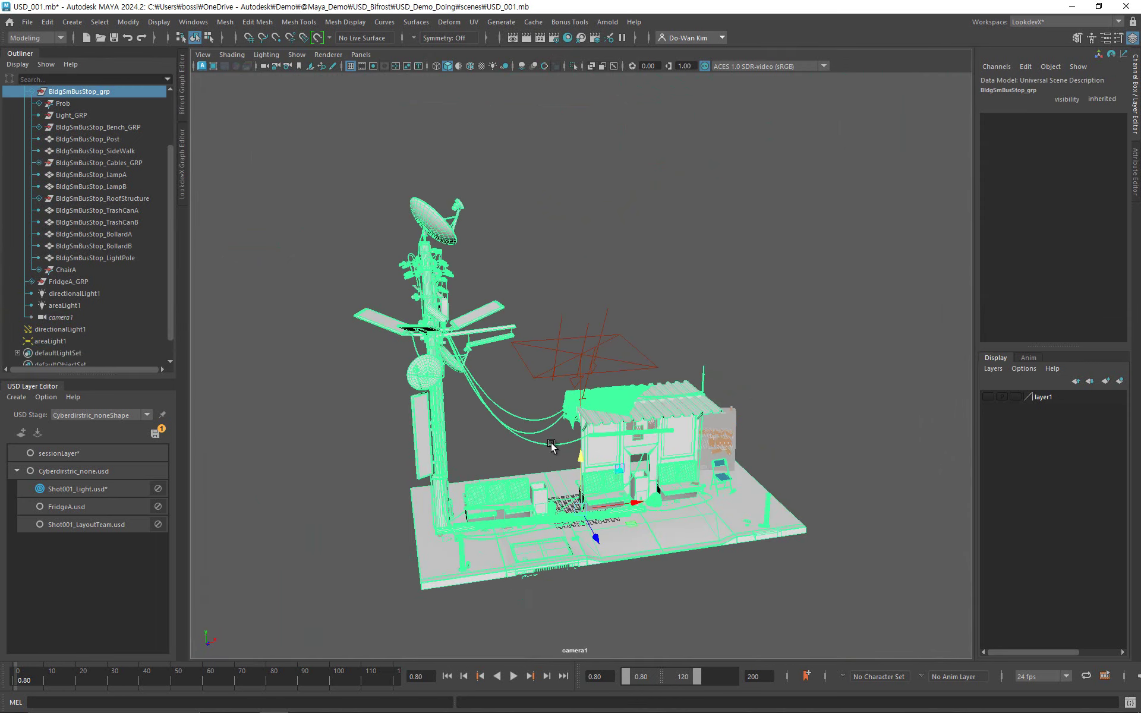
left_click_drag(552, 447, 599, 468, "alt")
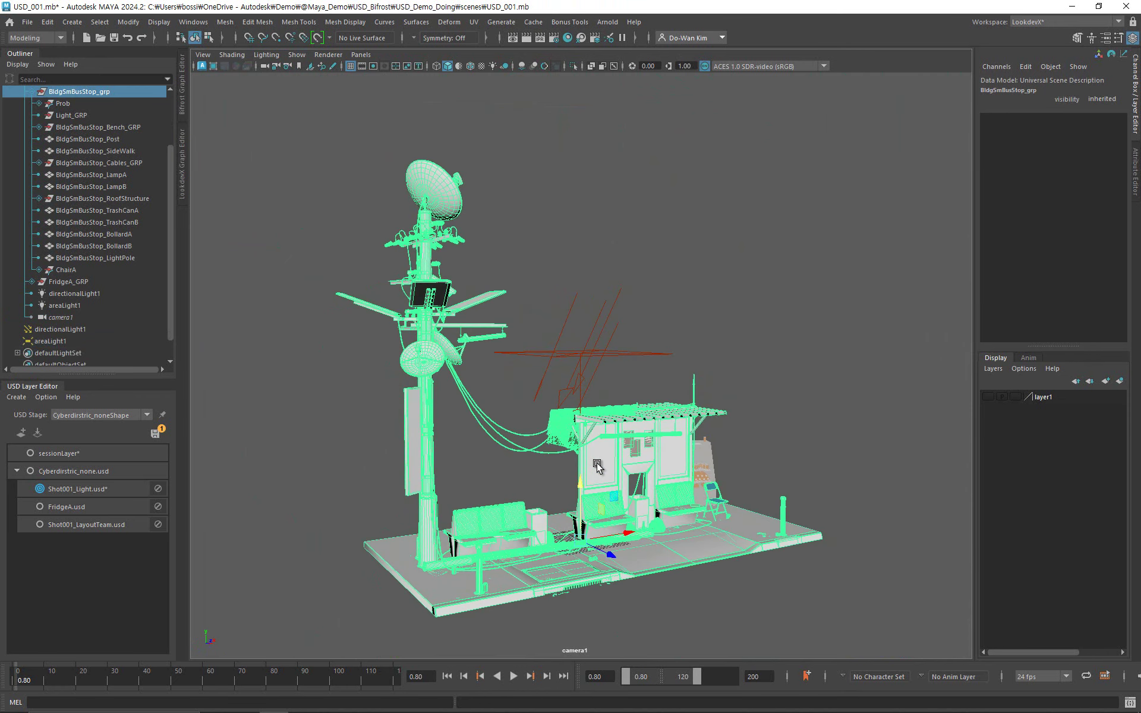
left_click(622, 256)
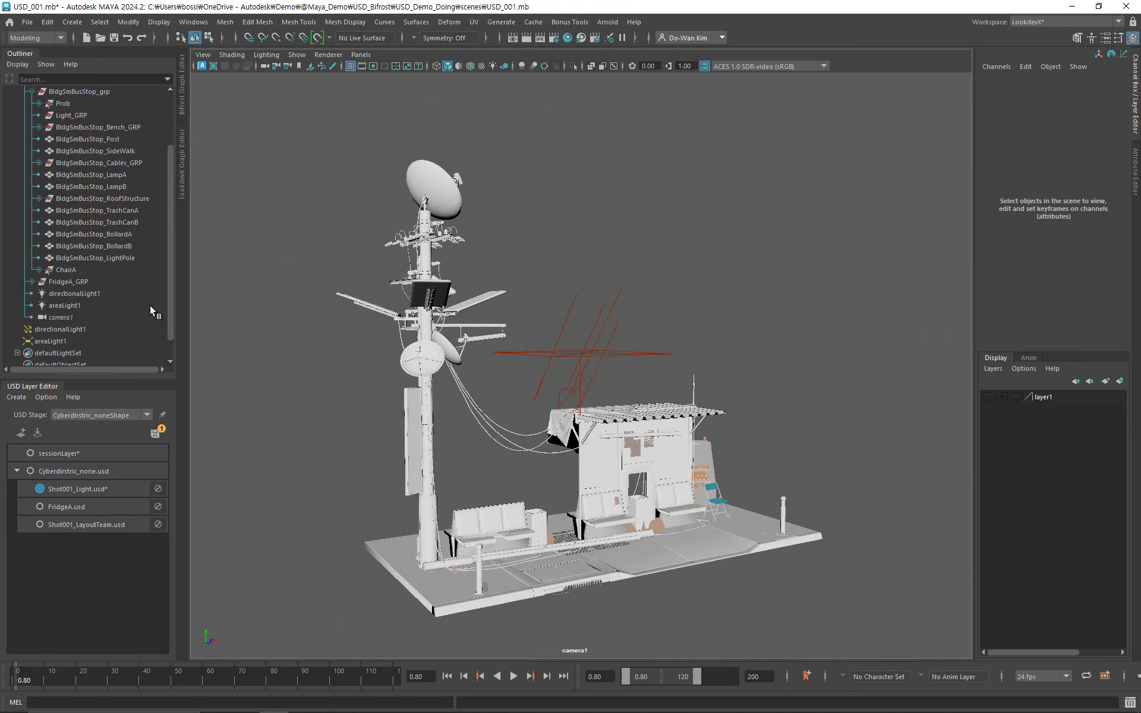
Merge the Maya edits of camera1 back into the USD stage.
left_click(66, 317)
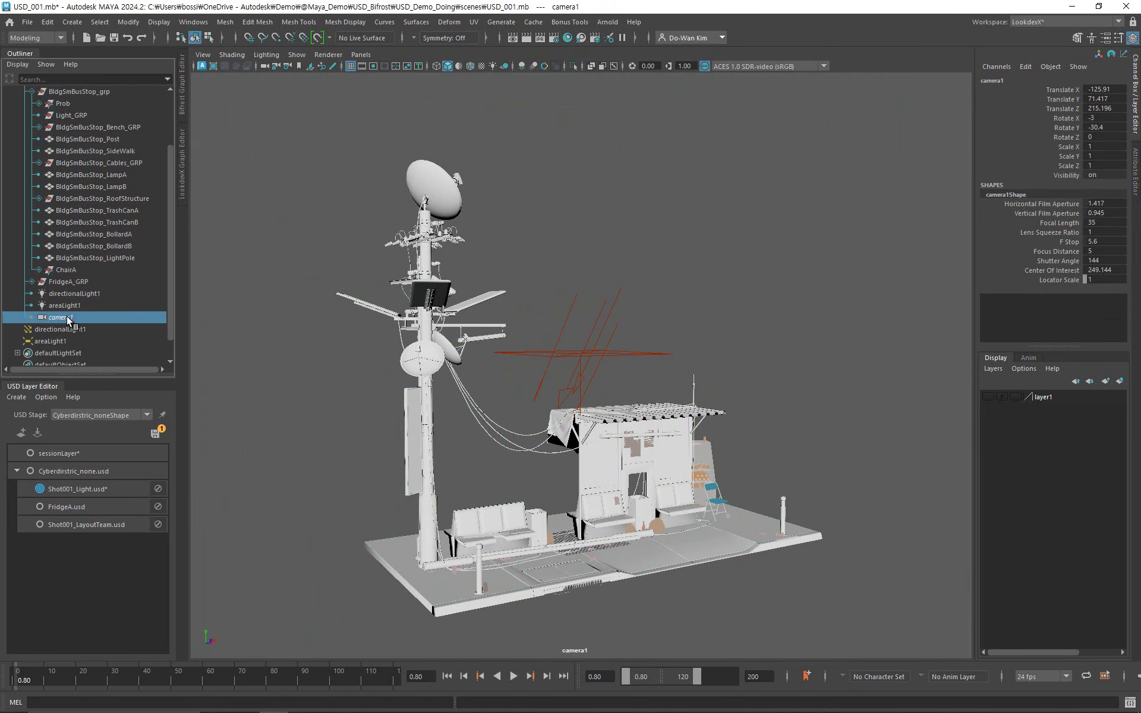
right_click(67, 316)
right_click(67, 316)
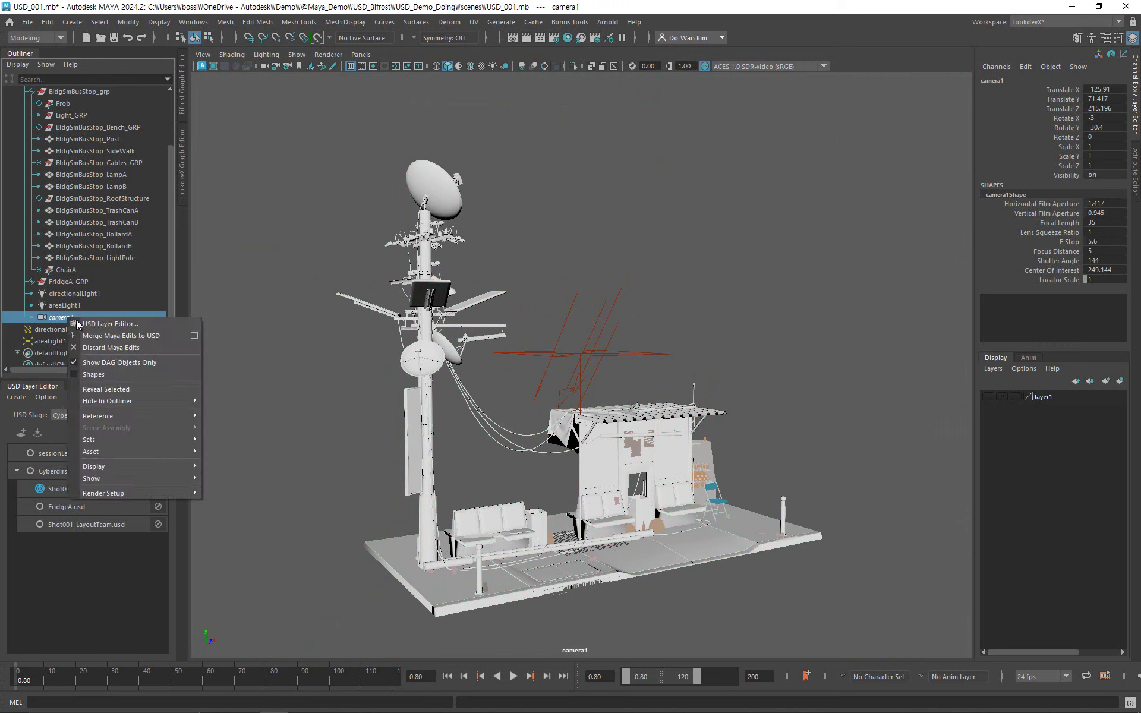
left_click(117, 337)
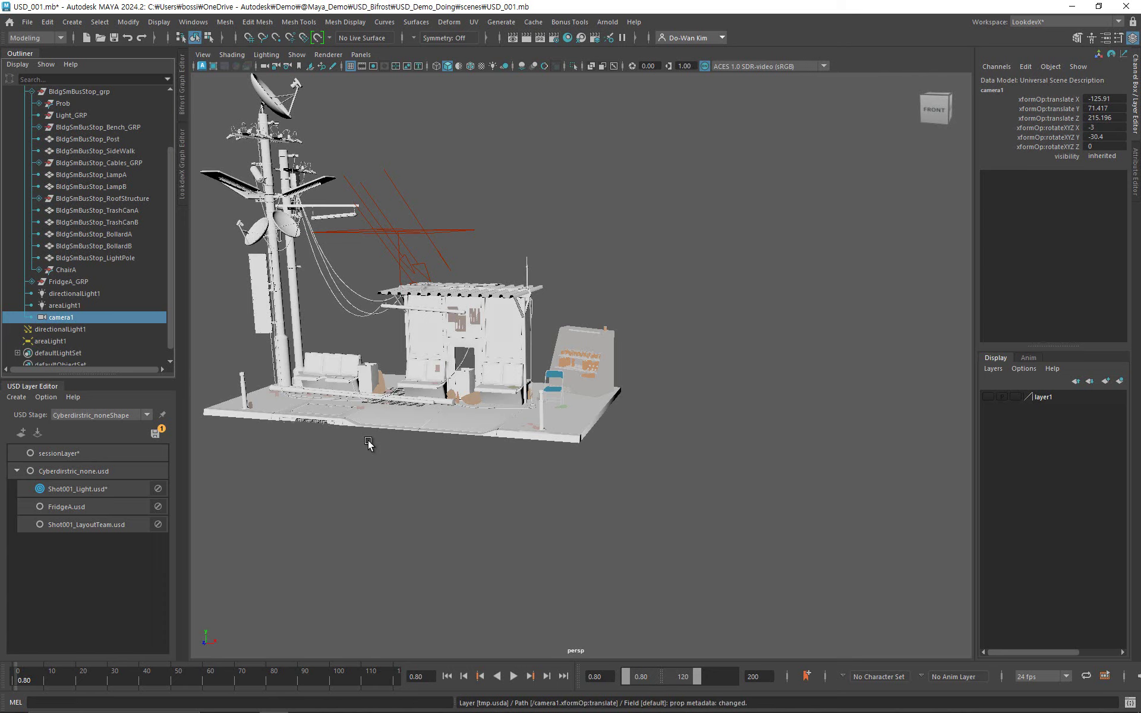
Look through the default perspective camera and frame the whole bus stop set.
left_click(361, 54)
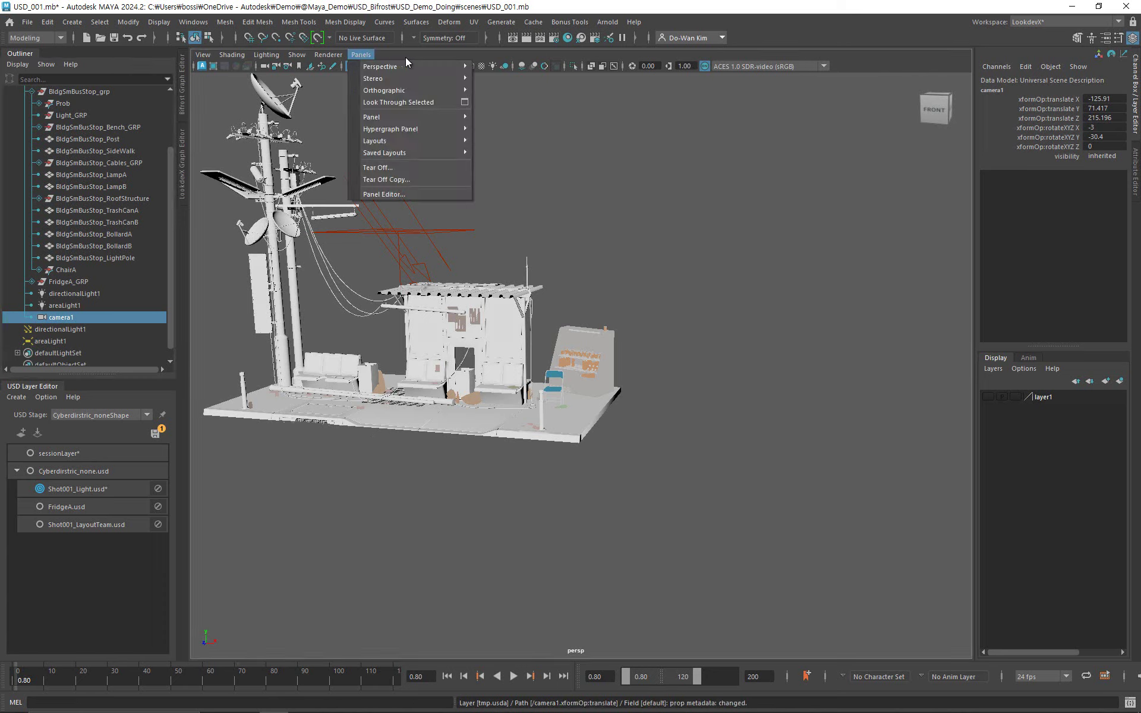
mouse_move(453, 69)
left_click(494, 70)
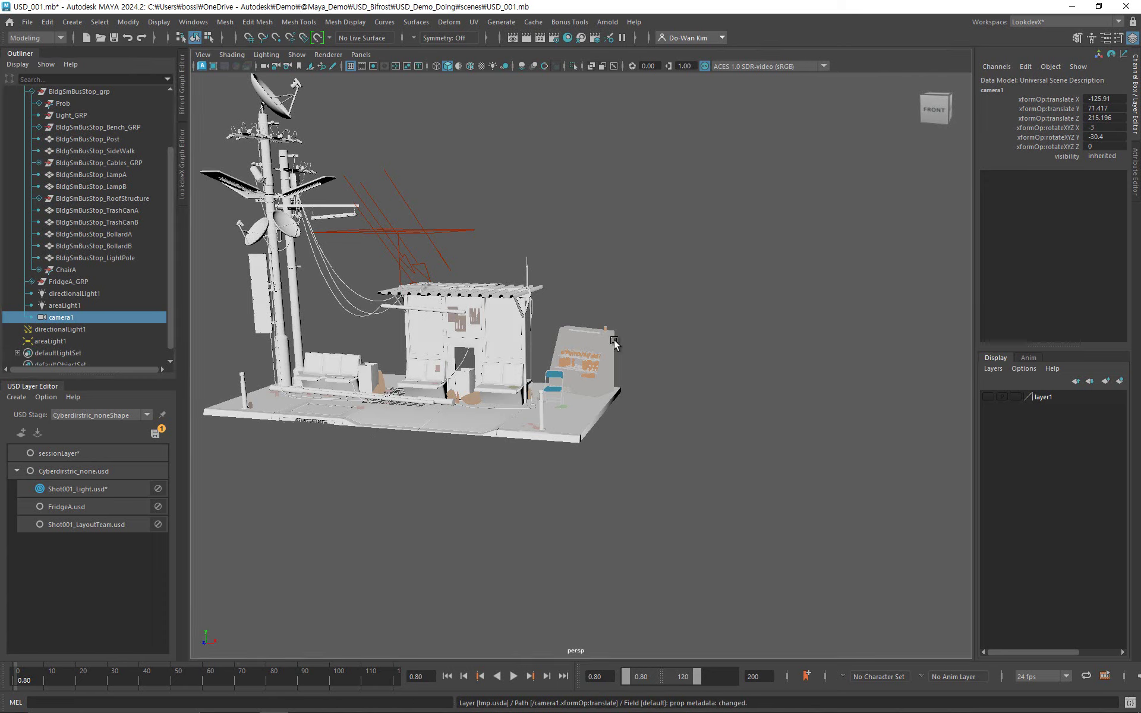
key("a")
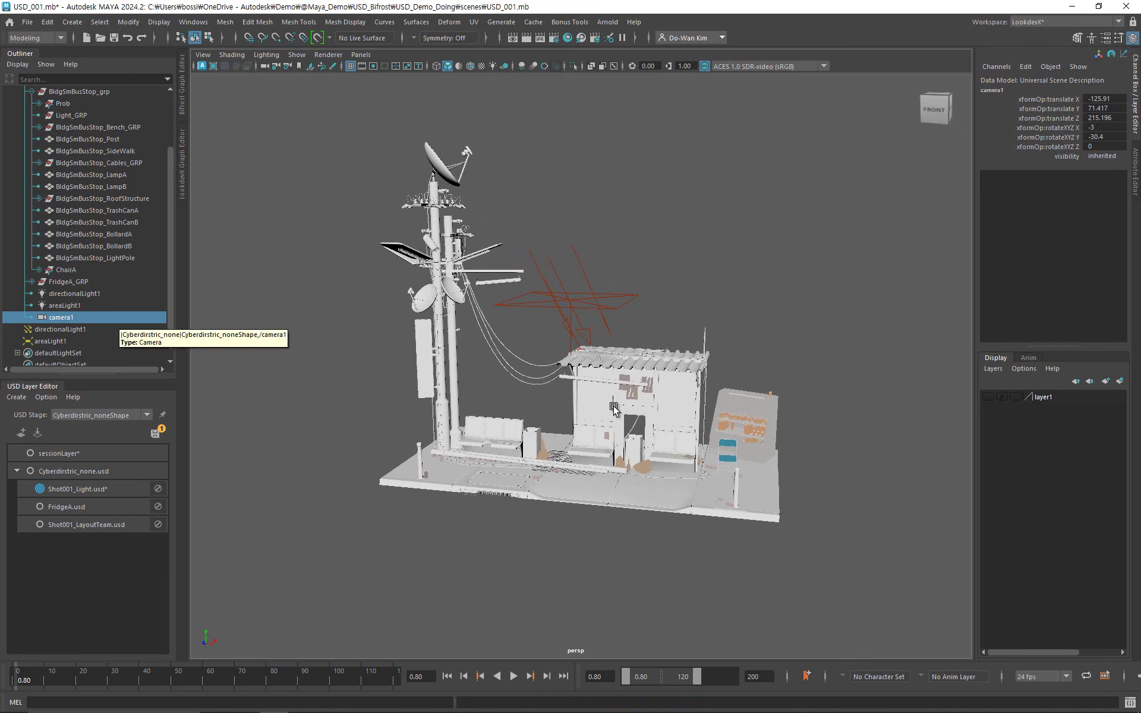
scroll(612, 416, "up", 4)
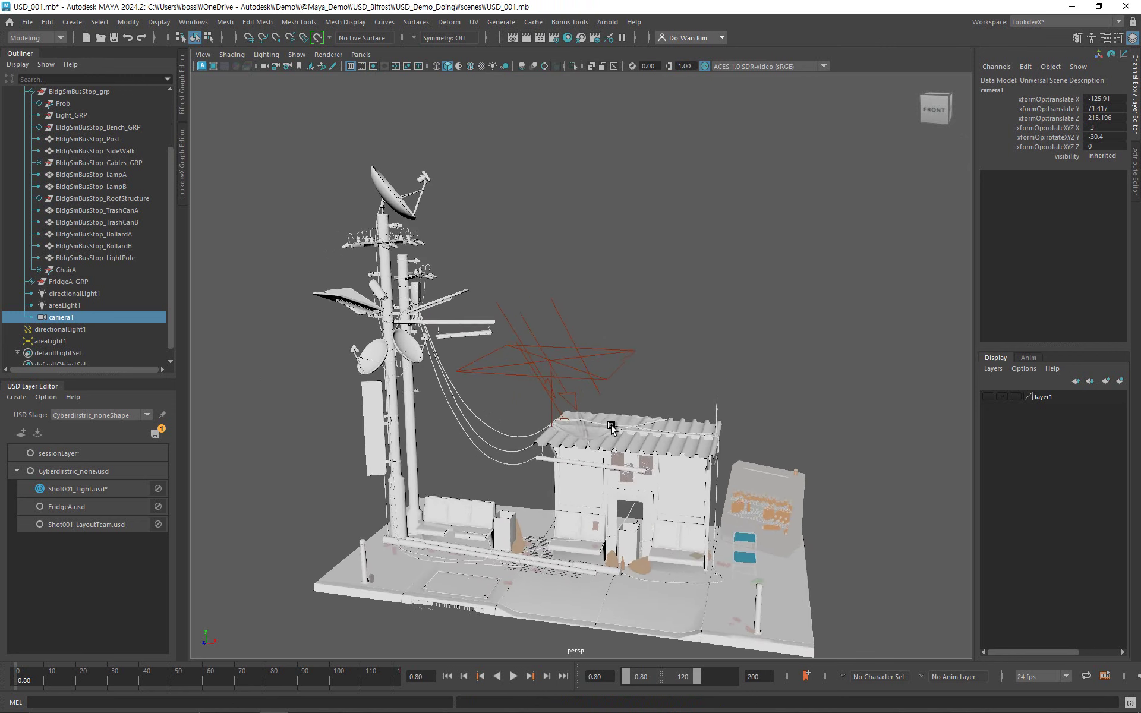
scroll(610, 424, "up", 4)
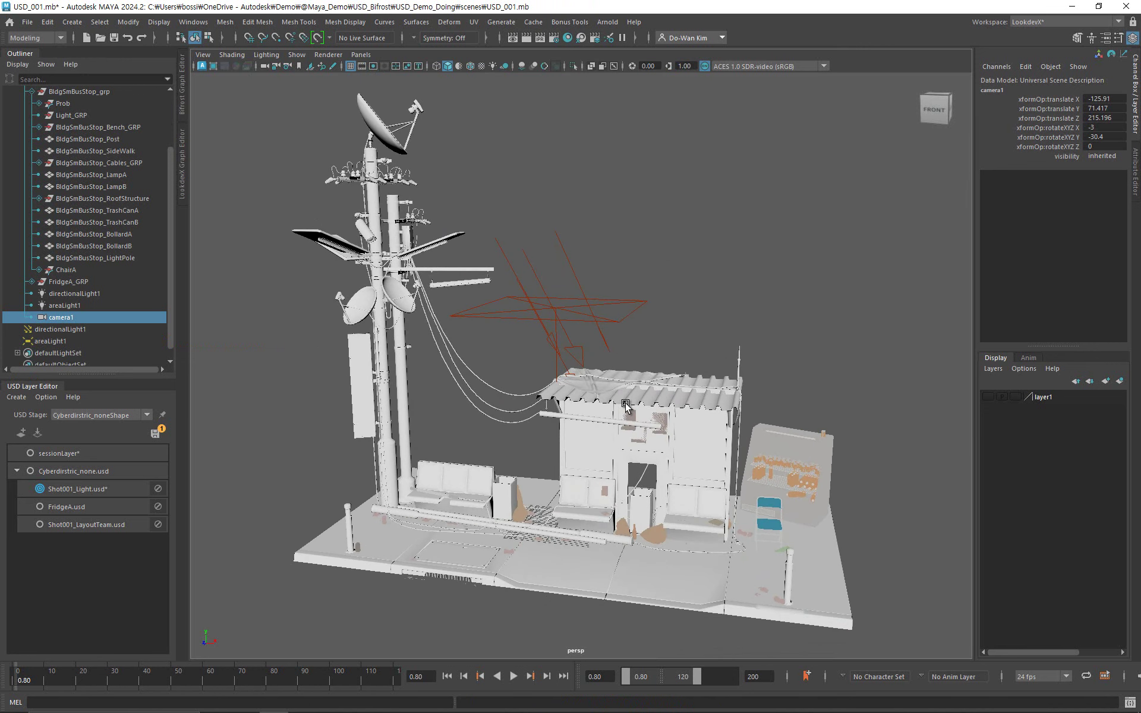
Save the edited USD layers, and save both the Maya scene file and the USD files together with the stage.
left_click(625, 404)
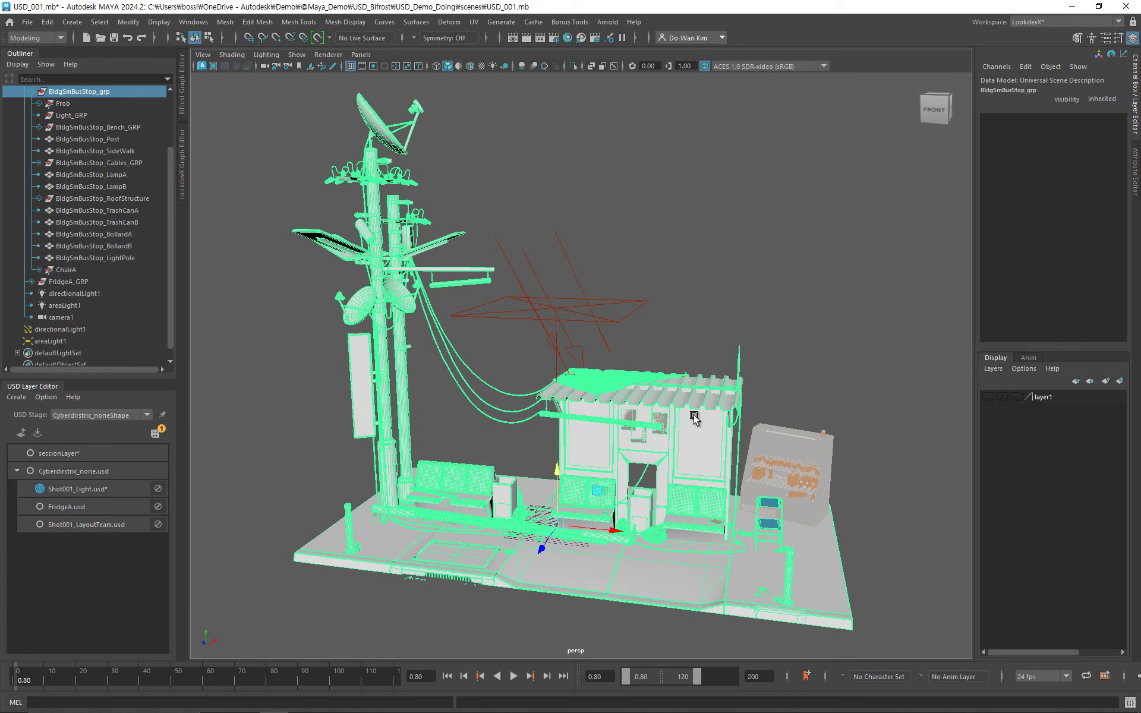
left_click(159, 434)
left_click(692, 409)
key("ctrl+s")
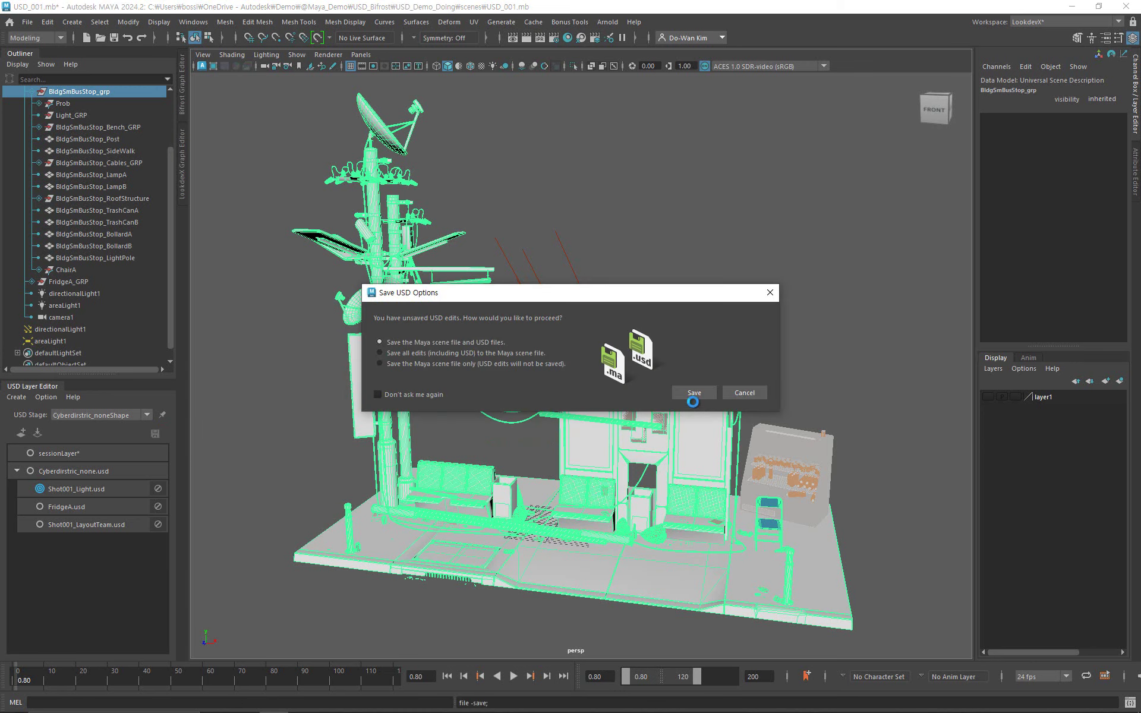
left_click(694, 398)
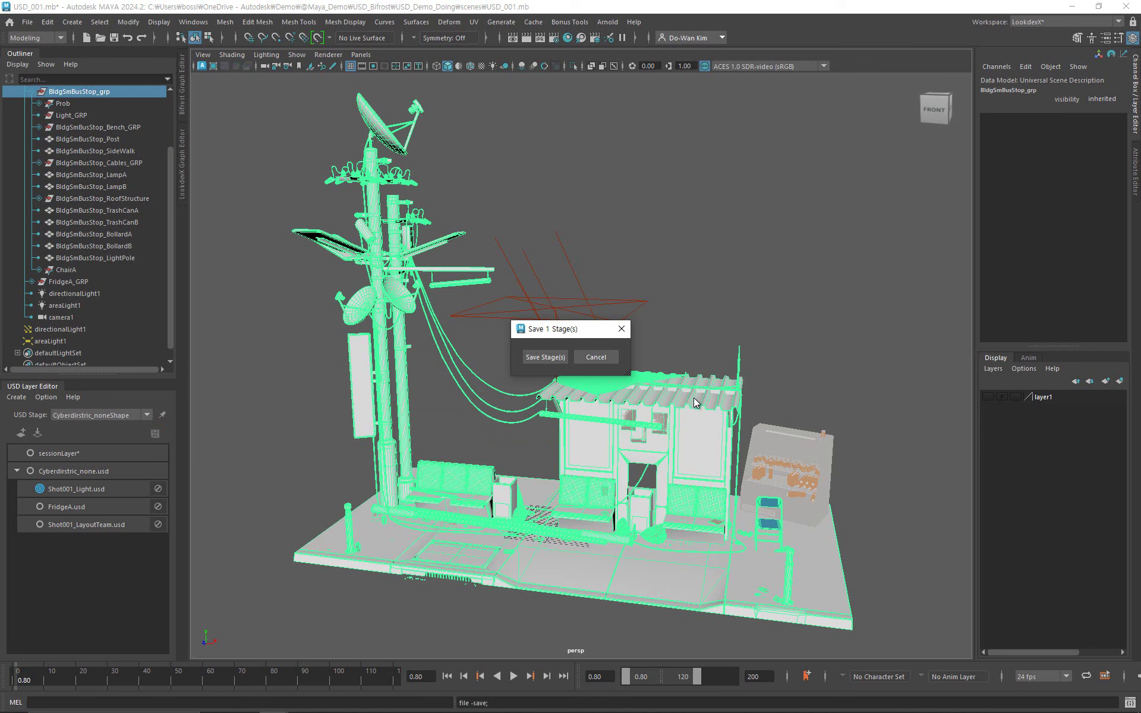
left_click(551, 360)
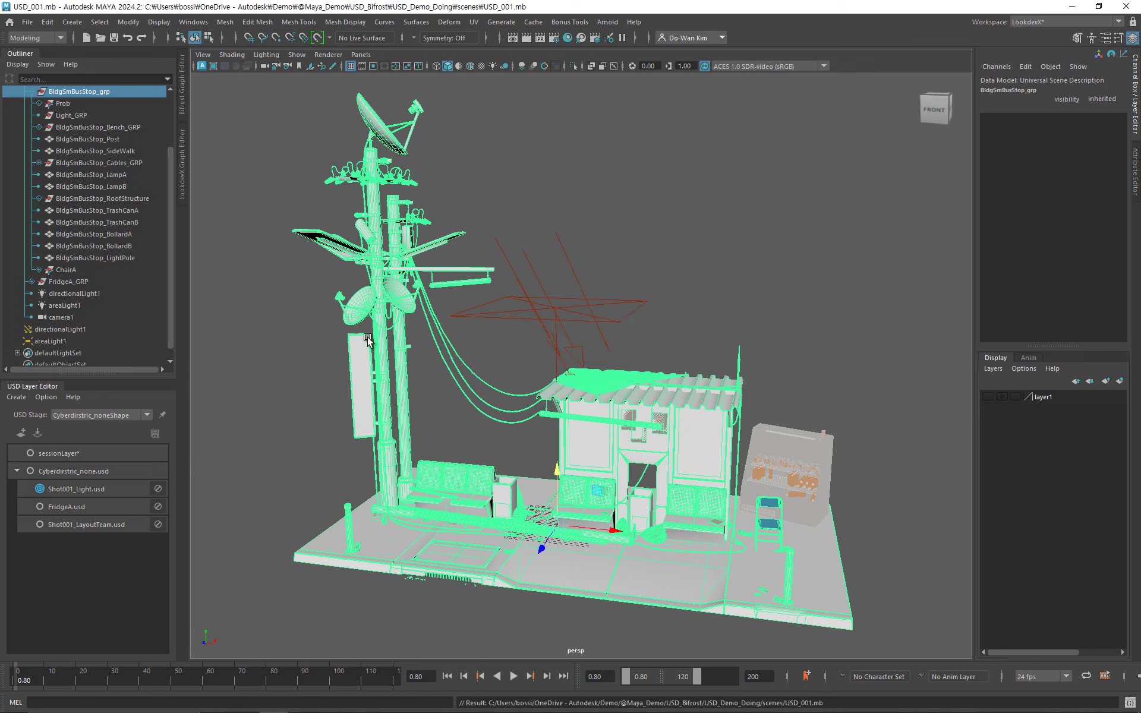
Delete the Maya lights directionalLight1 and areaLight1 that sit outside the USD stage.
left_click(52, 329)
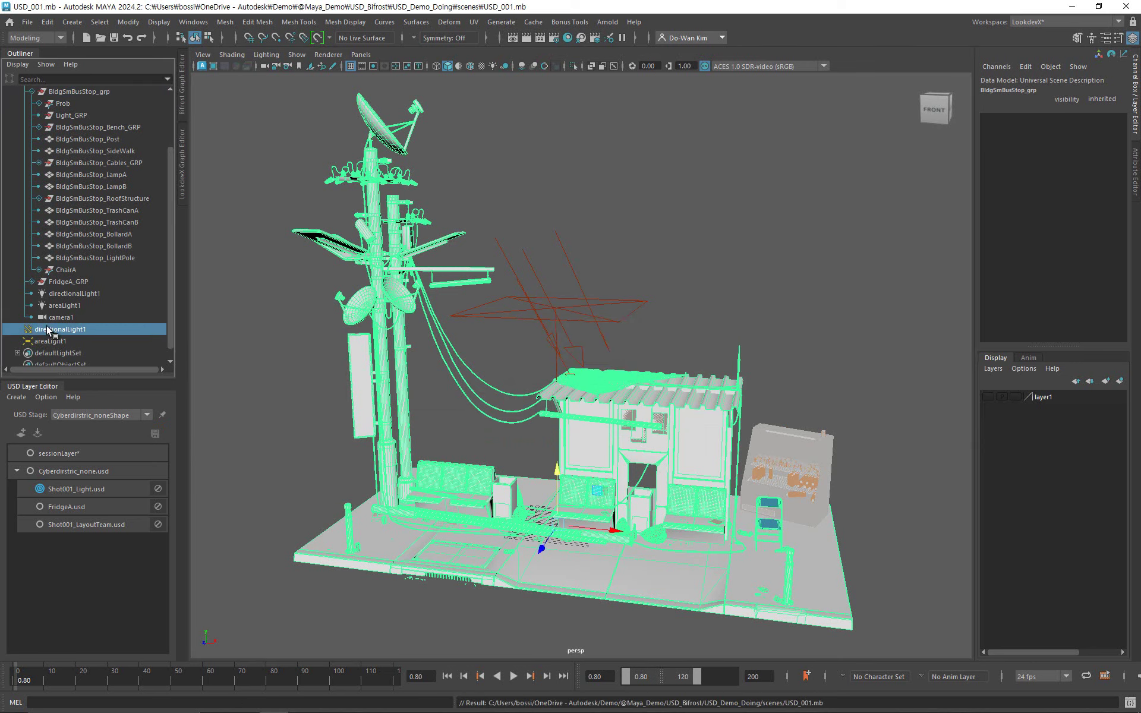
left_click(48, 341, "shift")
key("Delete")
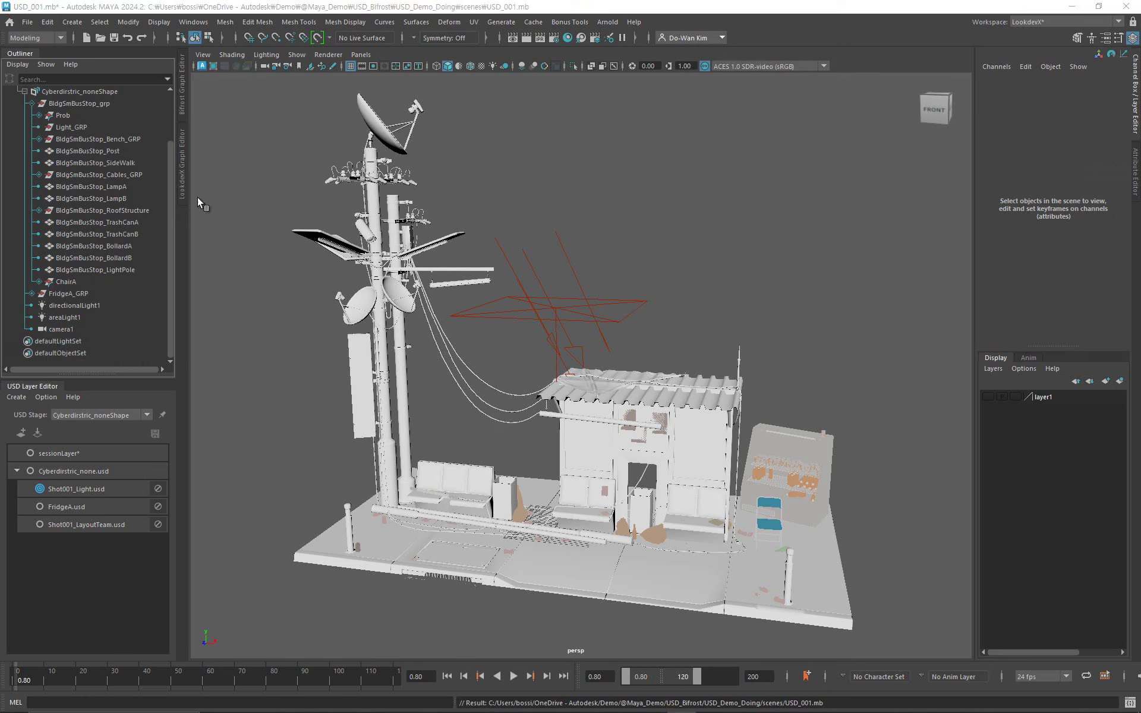
Add a new Xform prim under BldgSmBusStop_grp and rename it ANI.
left_click(84, 101)
right_click(85, 101)
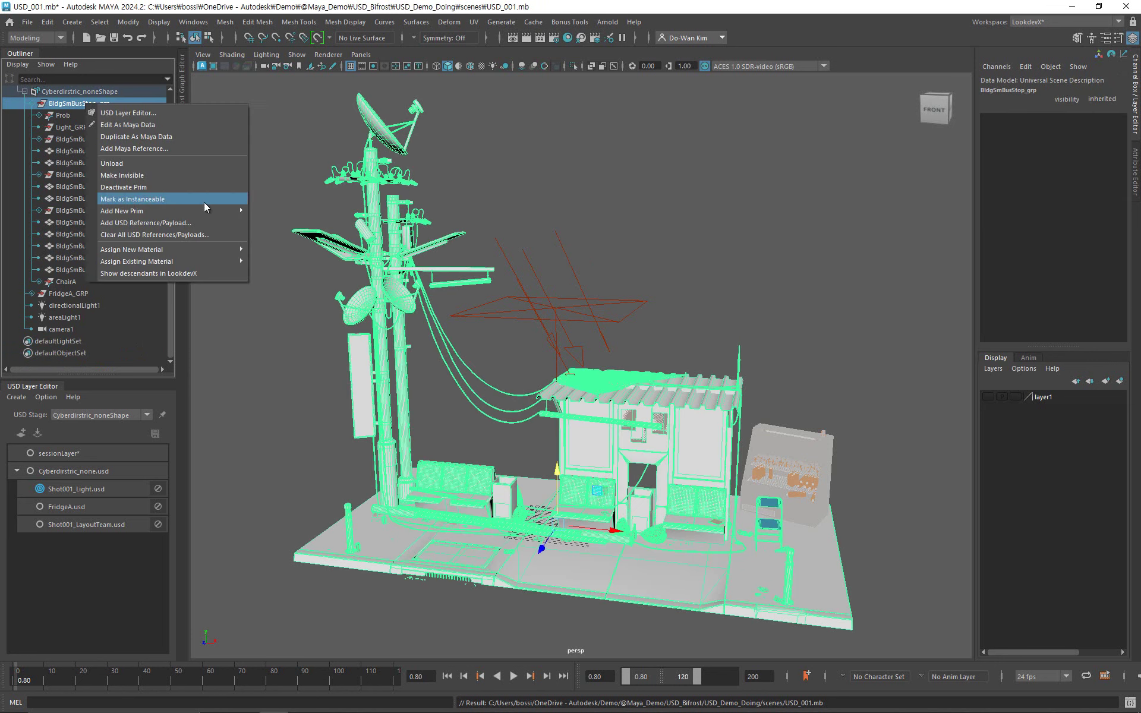
mouse_move(205, 209)
left_click(291, 234)
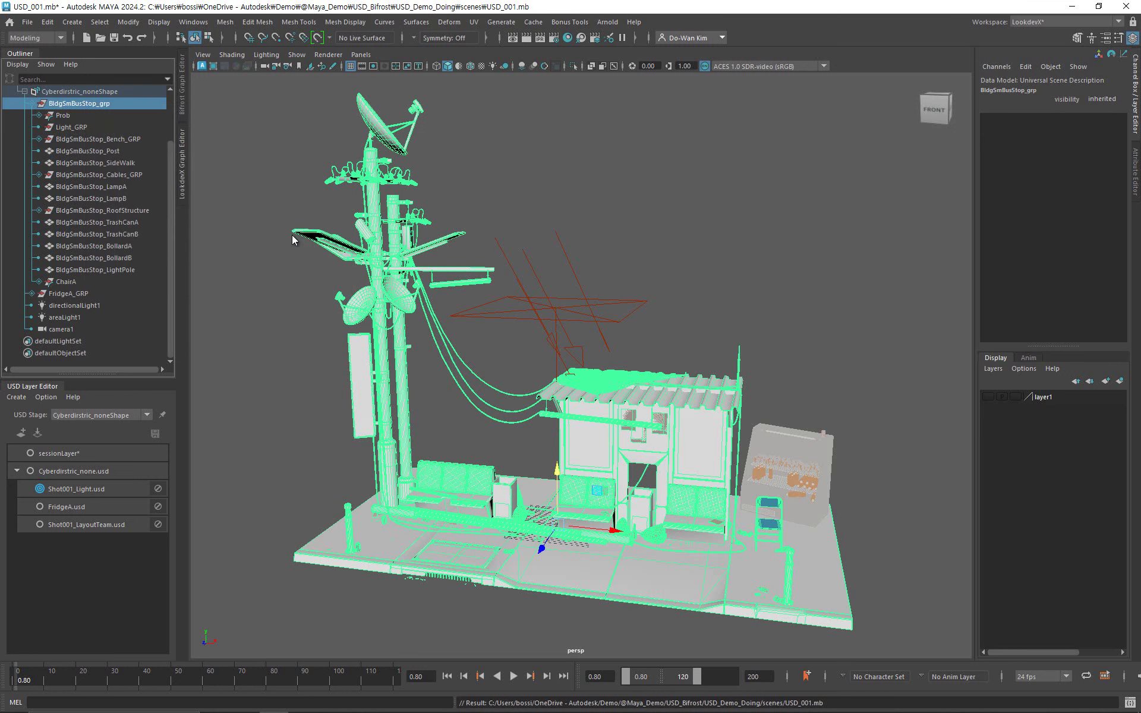
double_click(65, 283)
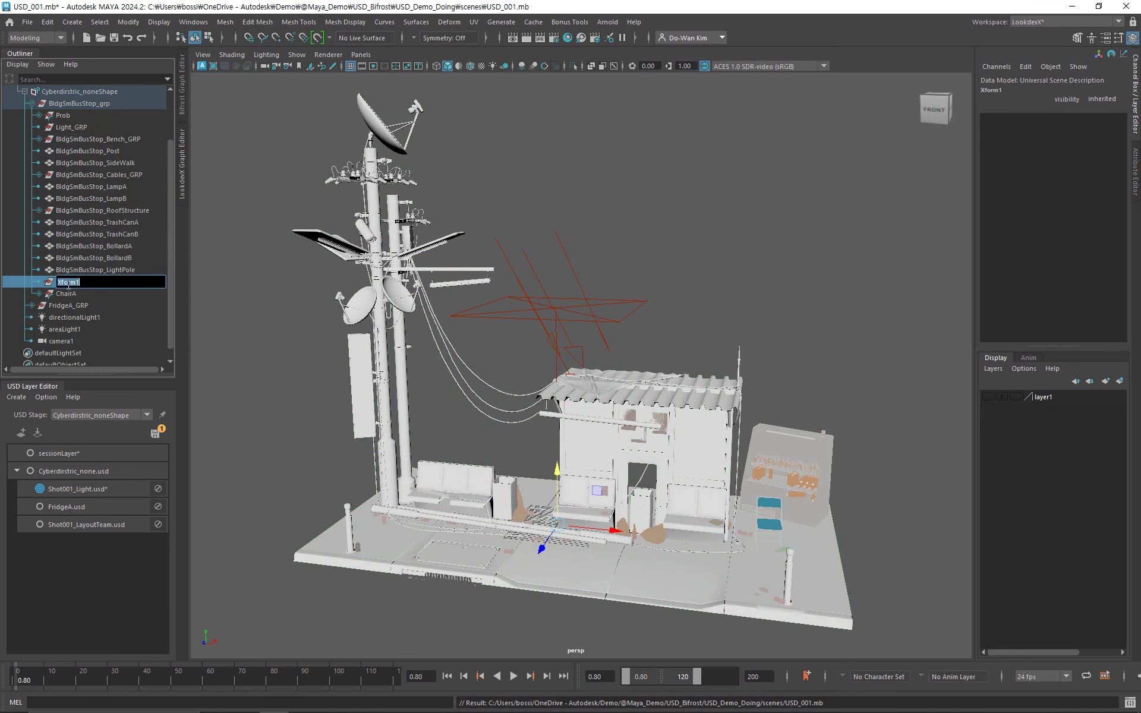
type("ANI")
key("Return")
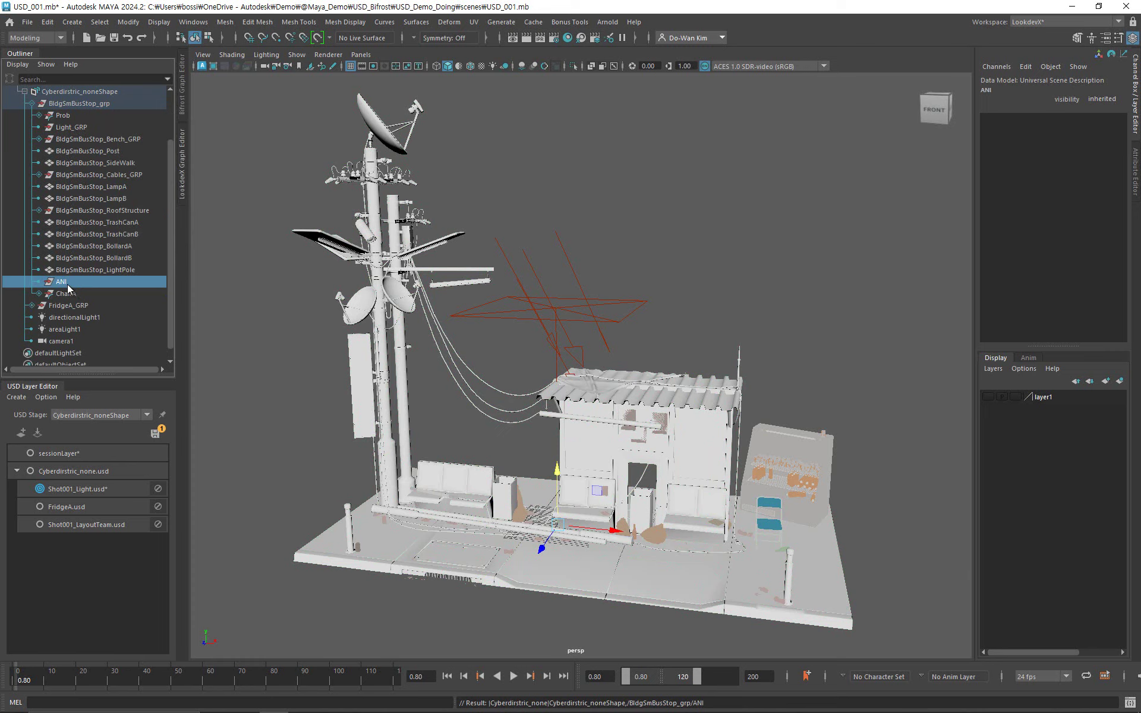
Add Weasel_ANI.mb from the project's scenes folder as a Maya reference on the ANI prim, defined in a variant and edited as Maya data.
right_click(67, 284)
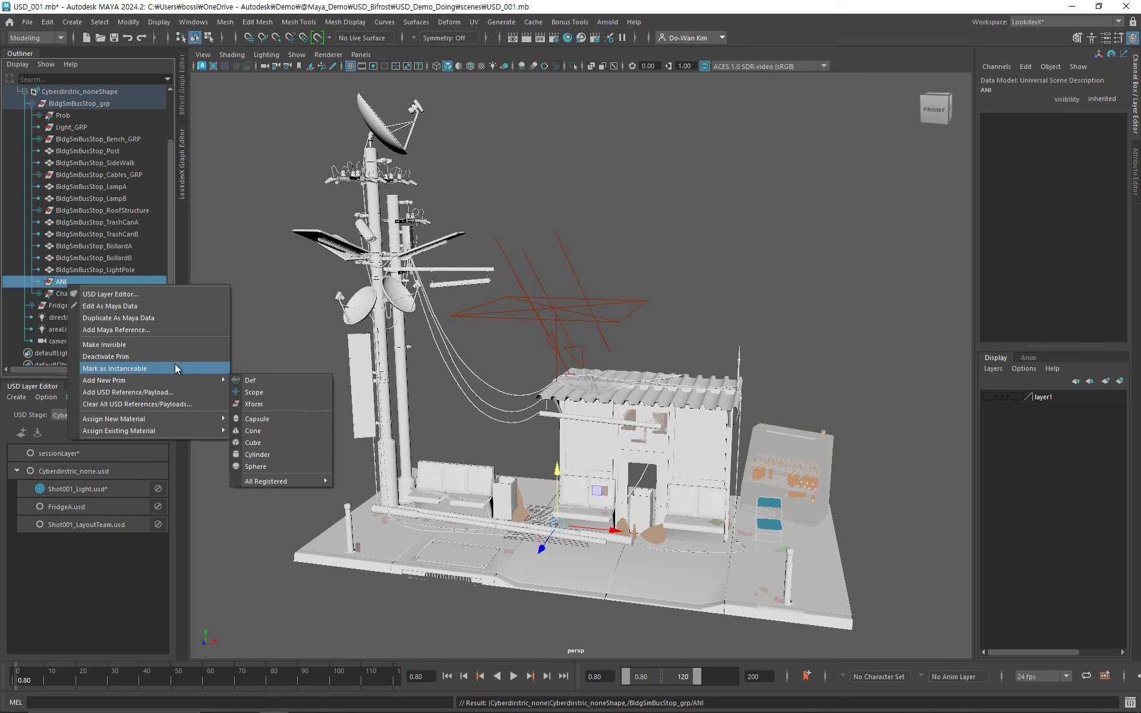
left_click(168, 329)
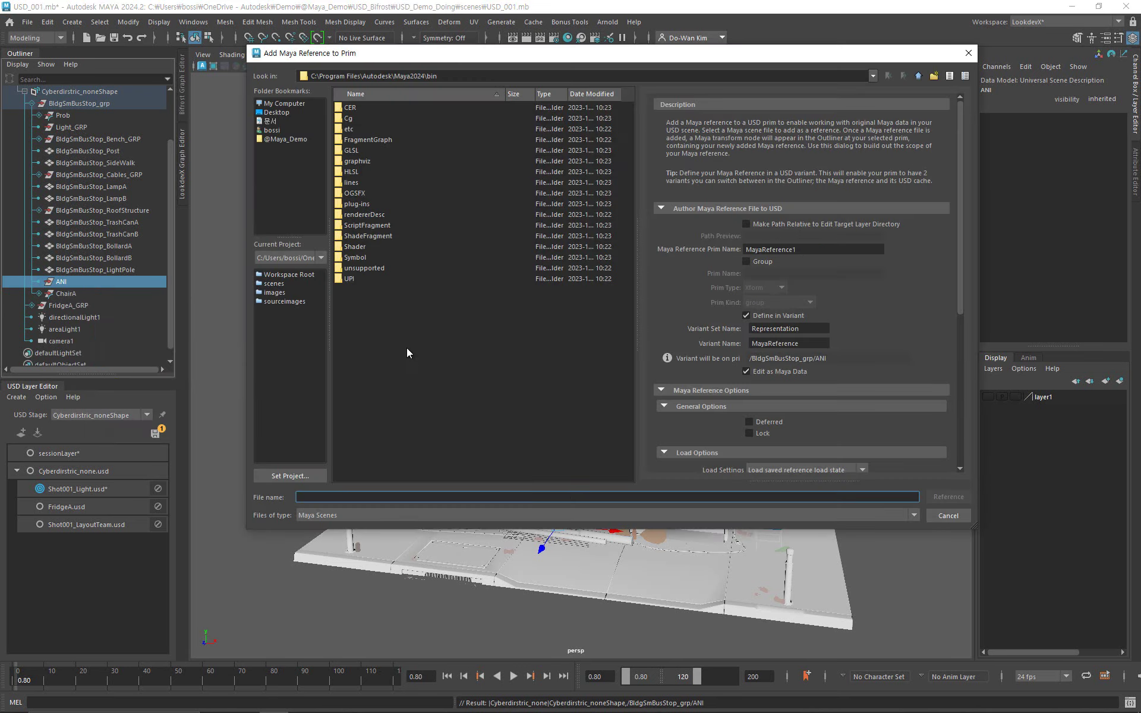
left_click(287, 284)
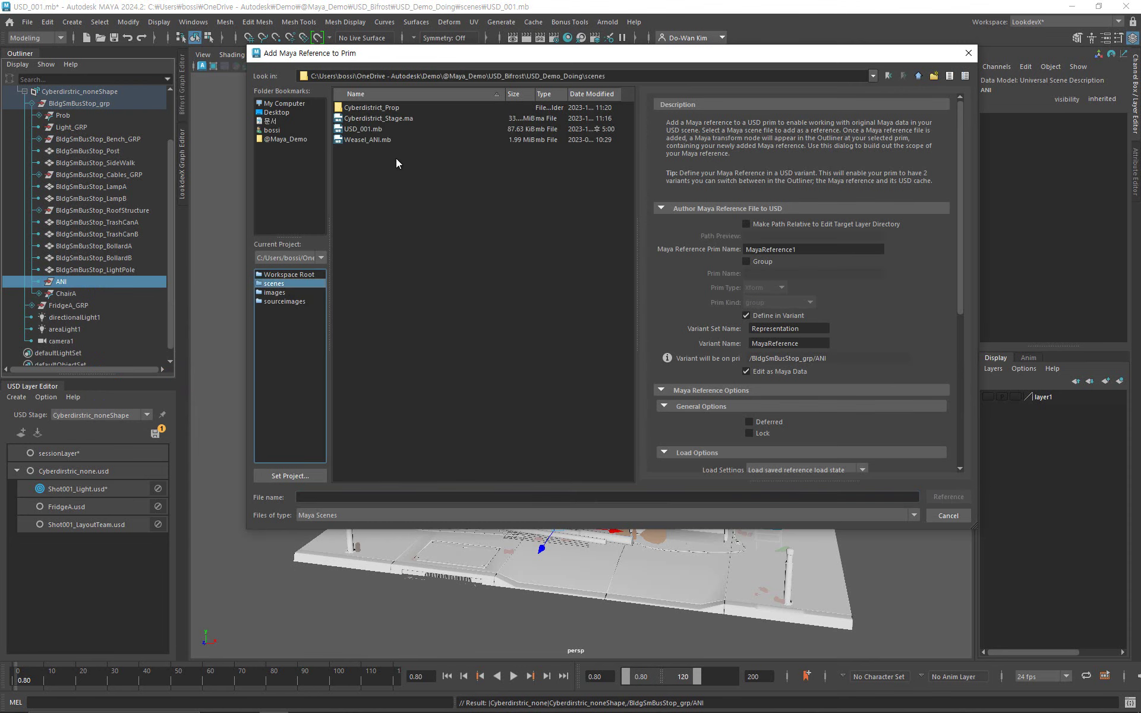
left_click(367, 140)
left_click(949, 497)
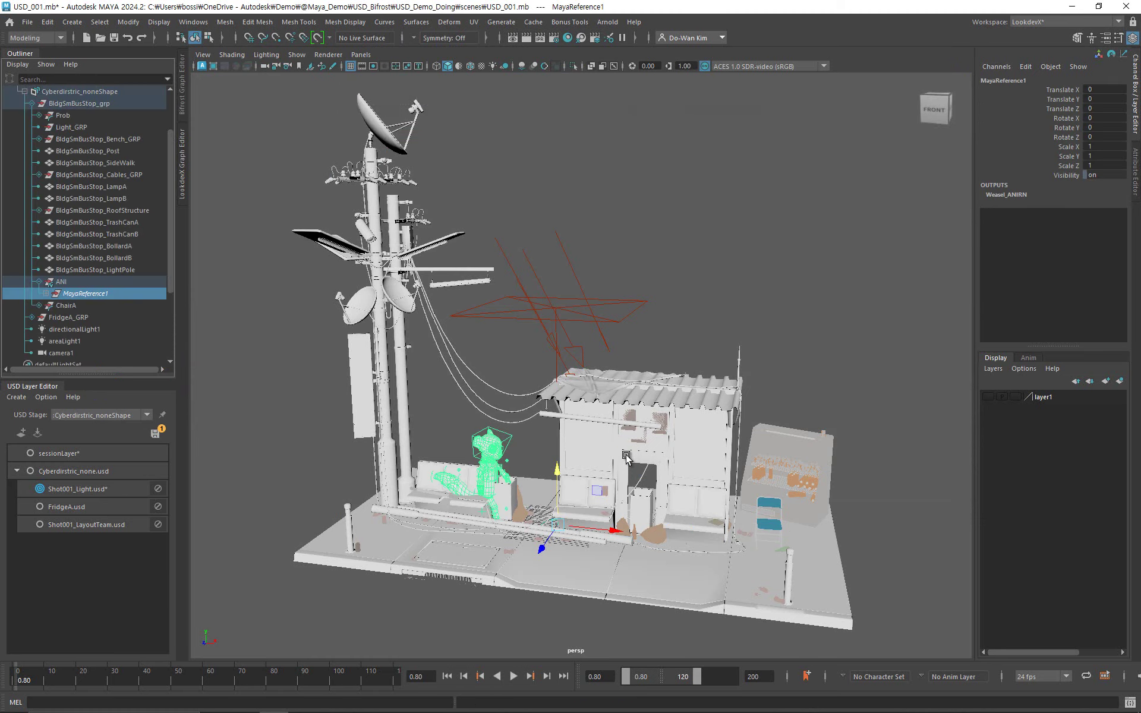
Play back the weasel animation close up with textured shading on, and return to the first frame.
left_click_drag(604, 538, 611, 521, "alt")
right_click_drag(611, 521, 705, 528, "alt")
middle_click_drag(705, 528, 707, 420, "alt")
left_click_drag(60, 676, 0, 670)
left_click(513, 678)
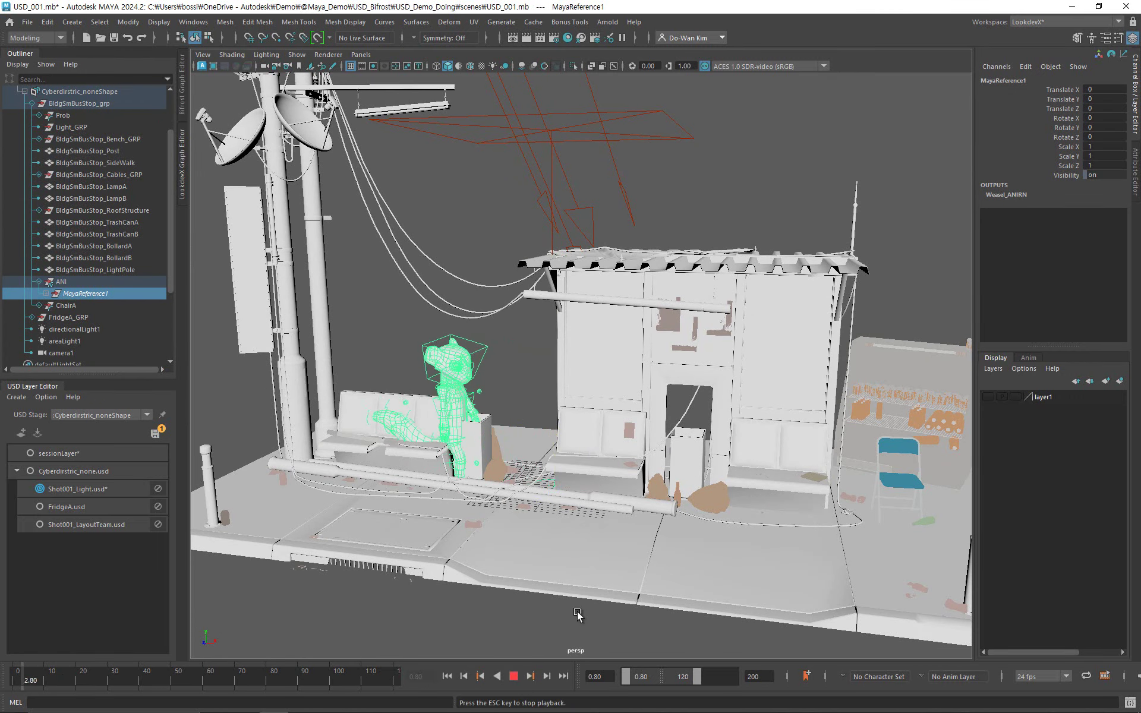
scroll(677, 571, "up", 5)
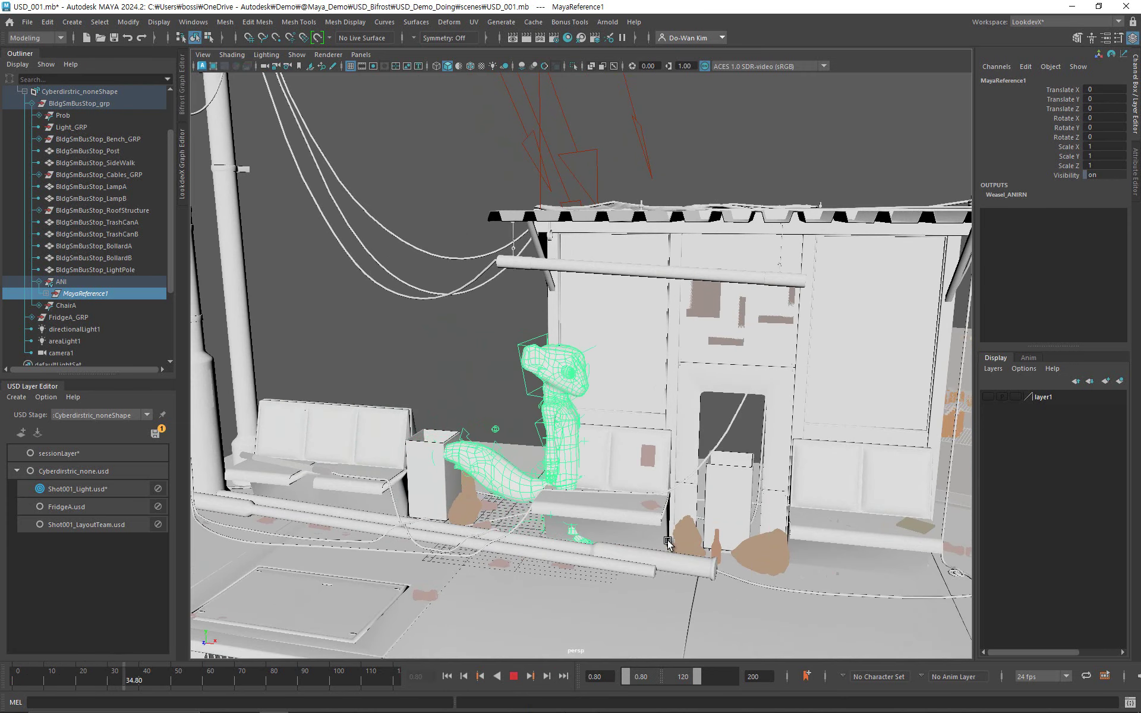
left_click_drag(668, 541, 656, 532, "alt")
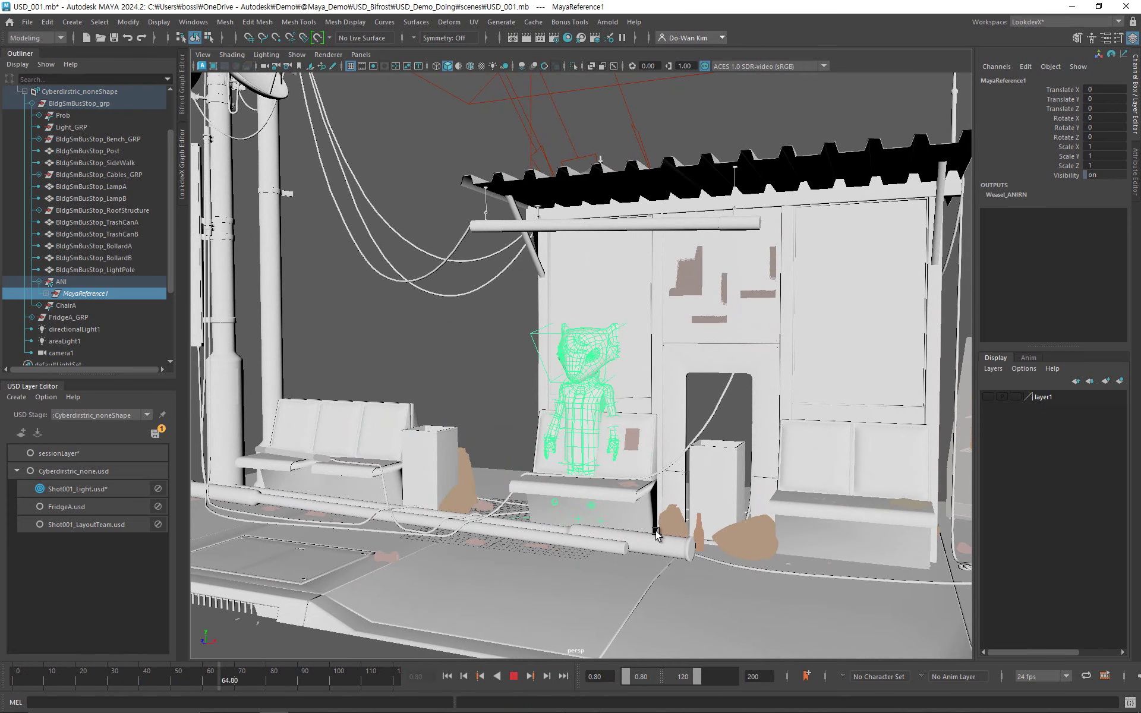
key("6")
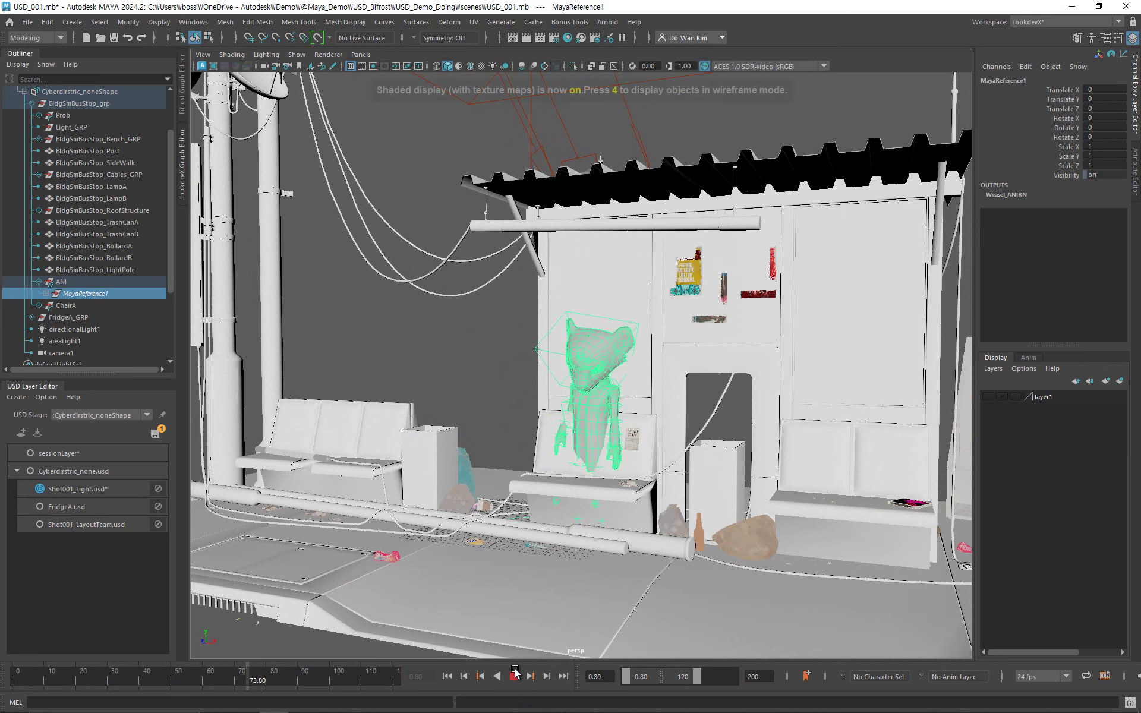
left_click(515, 677)
left_click(447, 676)
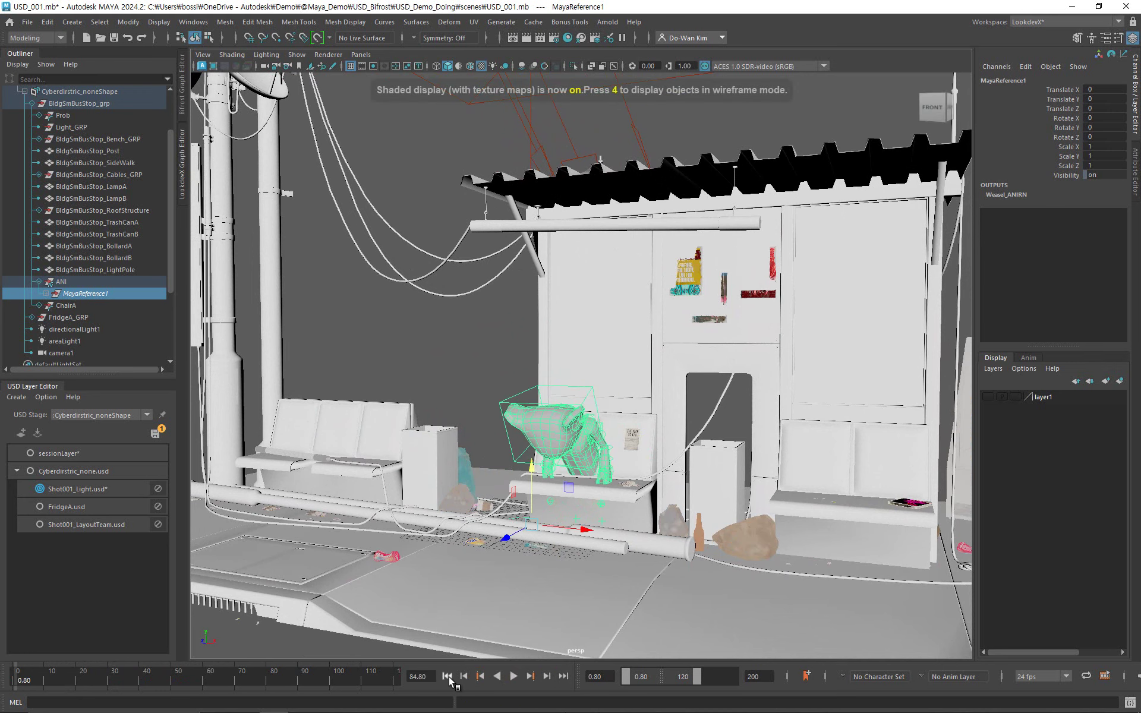
Try rotating the weasel's head control, undo the rotation and deselect the control.
scroll(410, 416, "up", 4)
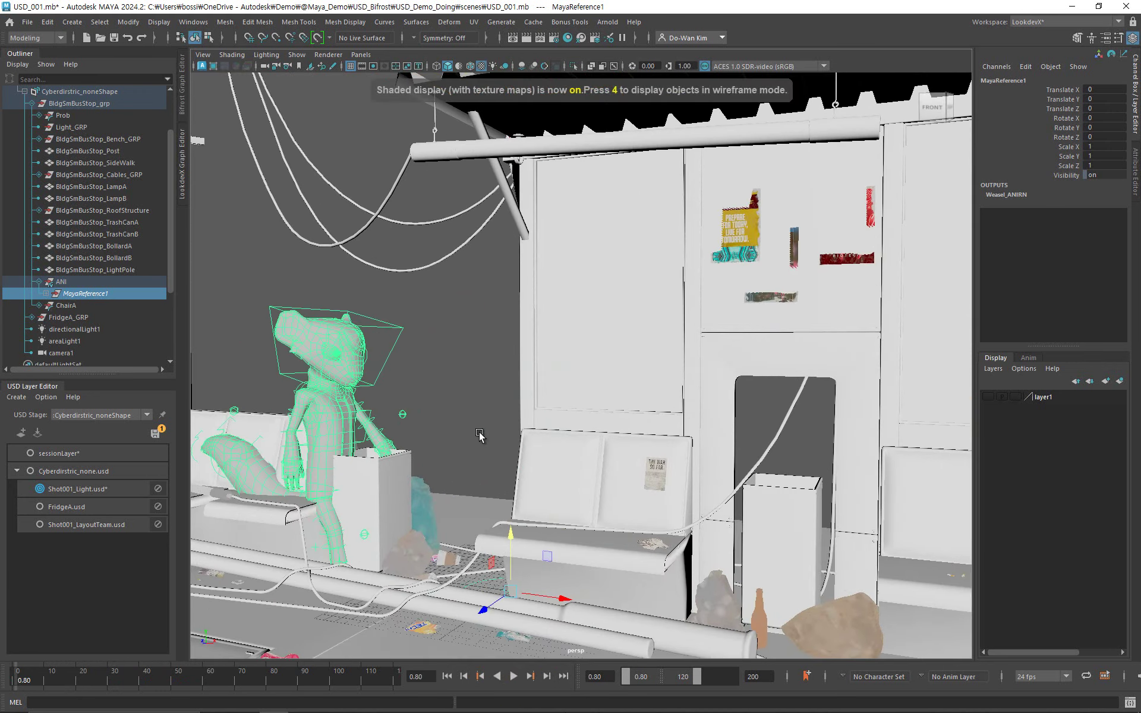
left_click(408, 364)
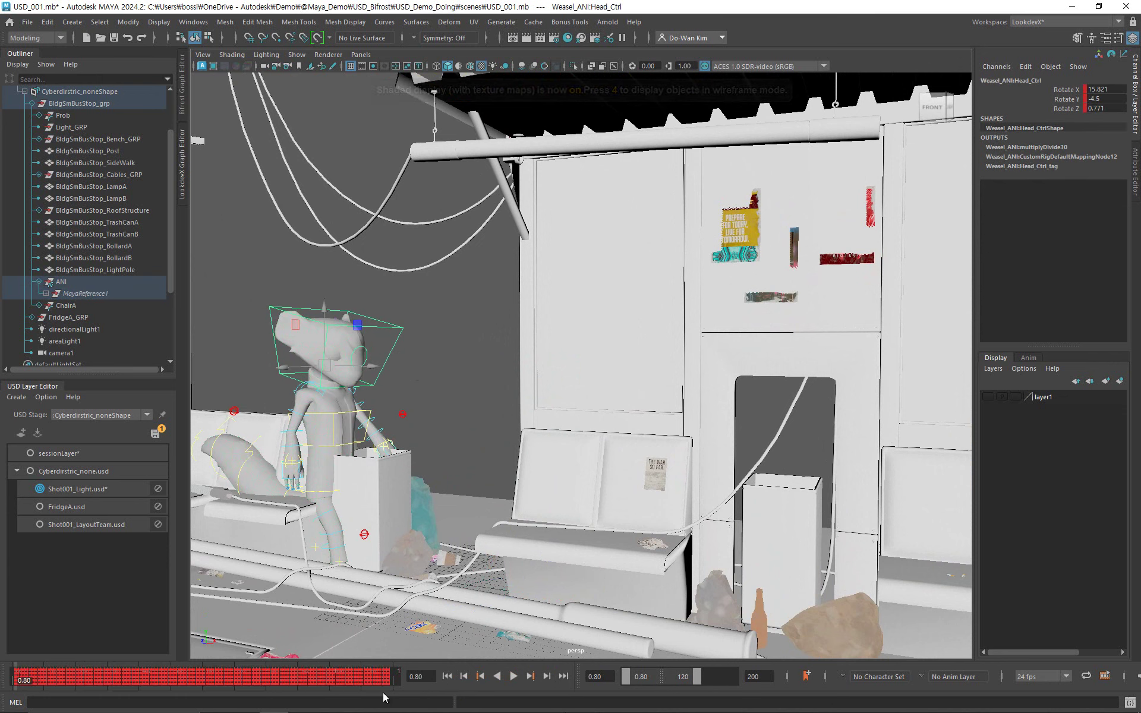
key("e")
left_click_drag(340, 373, 321, 332)
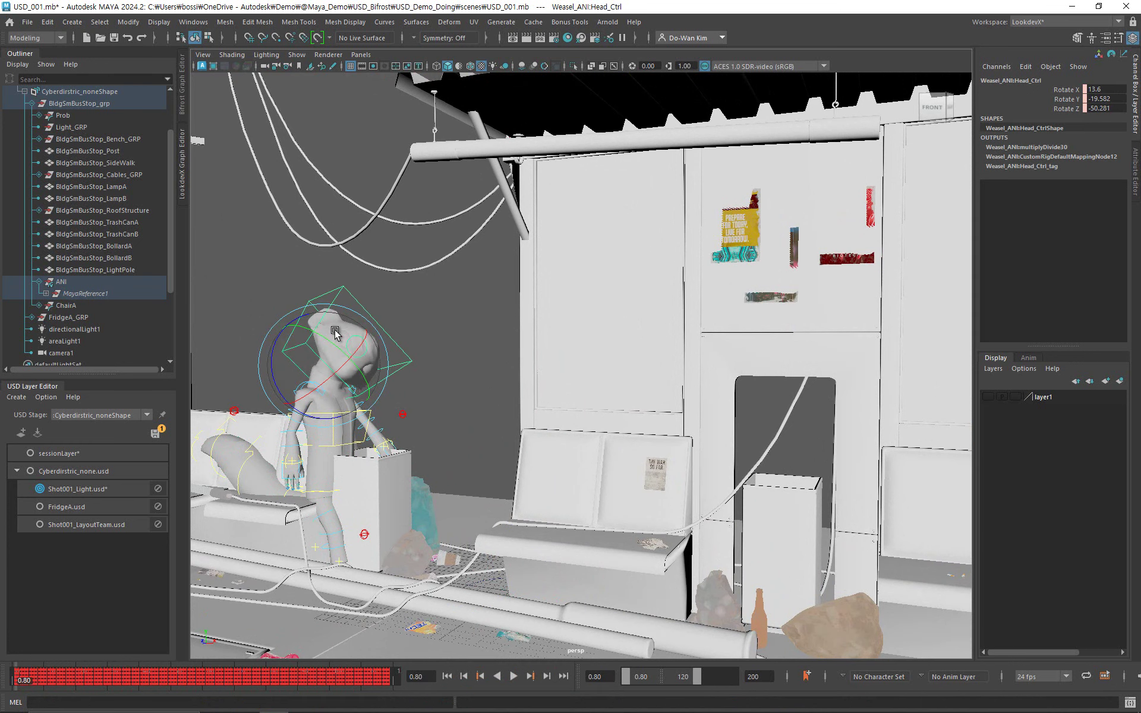
key("ctrl+z")
left_click(476, 387)
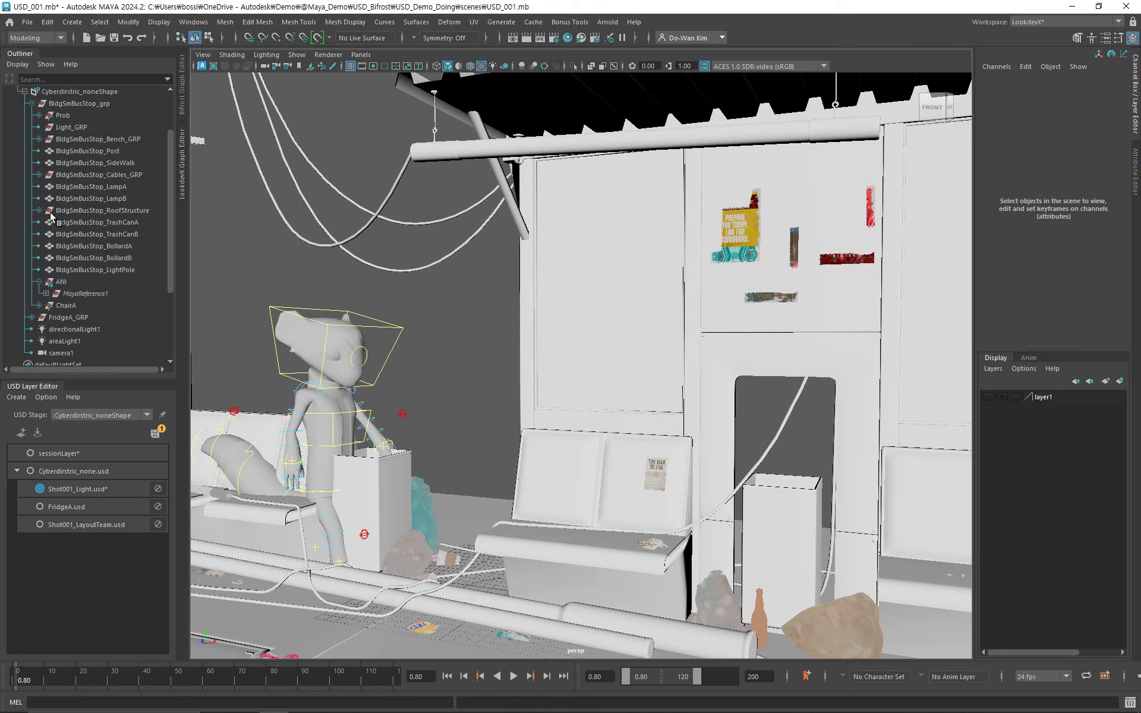
Expand MayaReference1 under ANI and check the weasel file's entry in the Reference Editor, then close the editor.
left_click(46, 294)
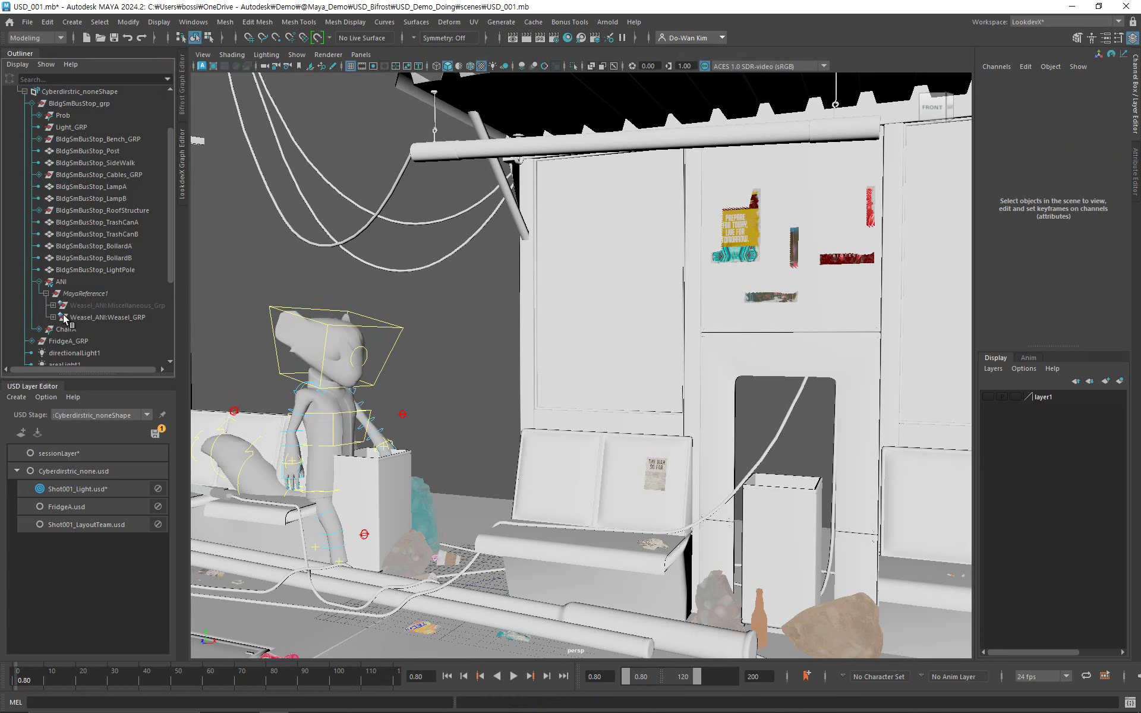
left_click(27, 22)
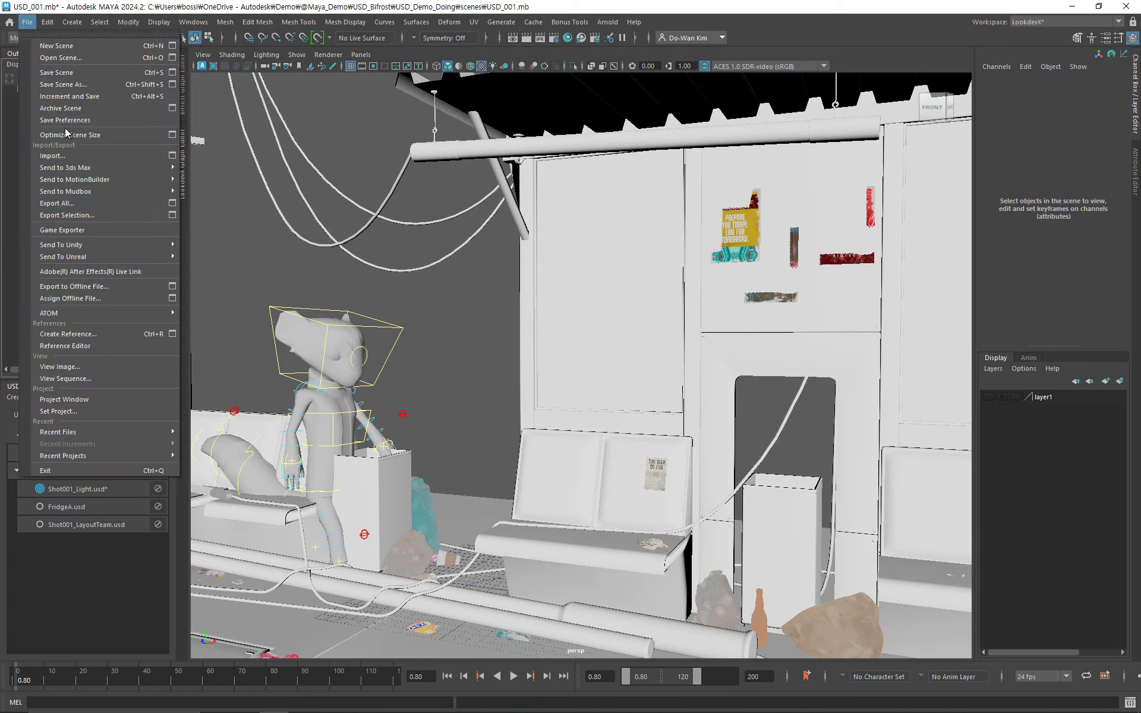
left_click(108, 347)
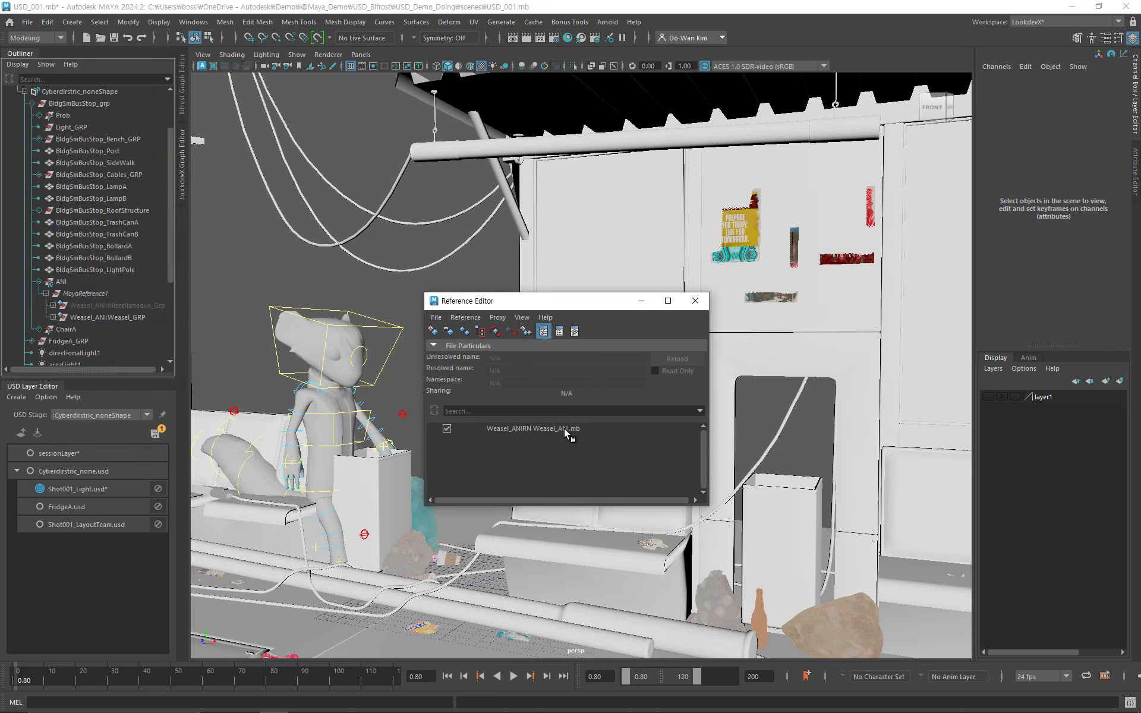
left_click(695, 300)
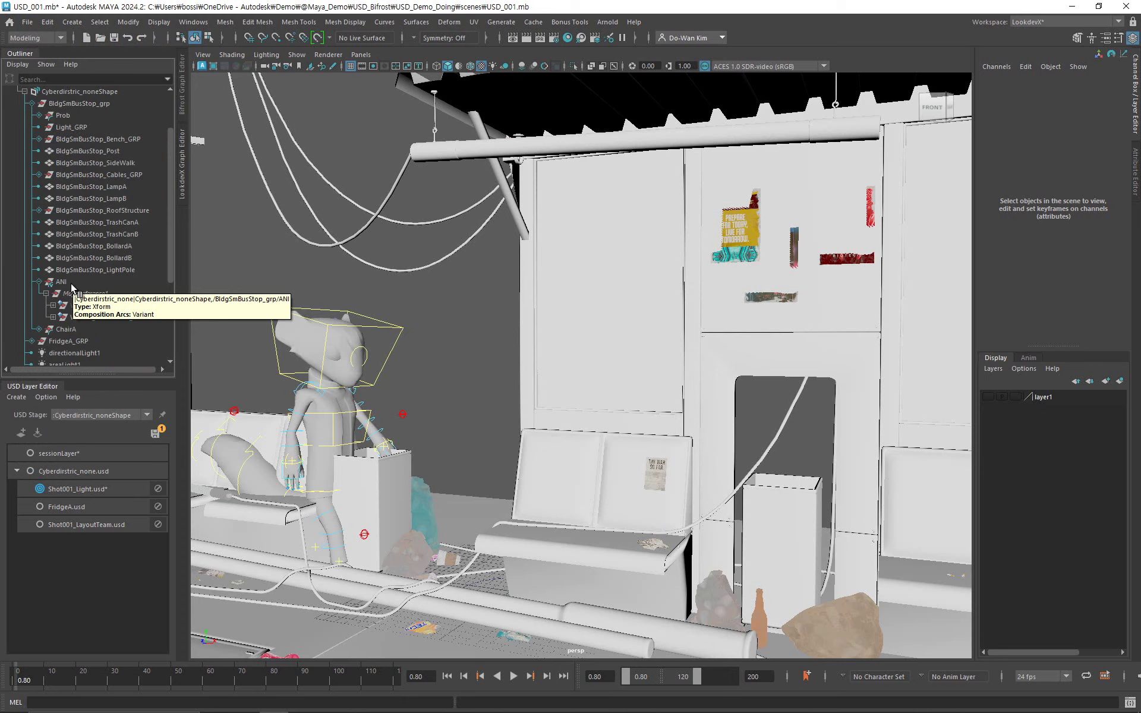
Start caching MayaReference1 to USD and name the cache file CHR_ANI in the scenes folder.
scroll(586, 501, "up", 3)
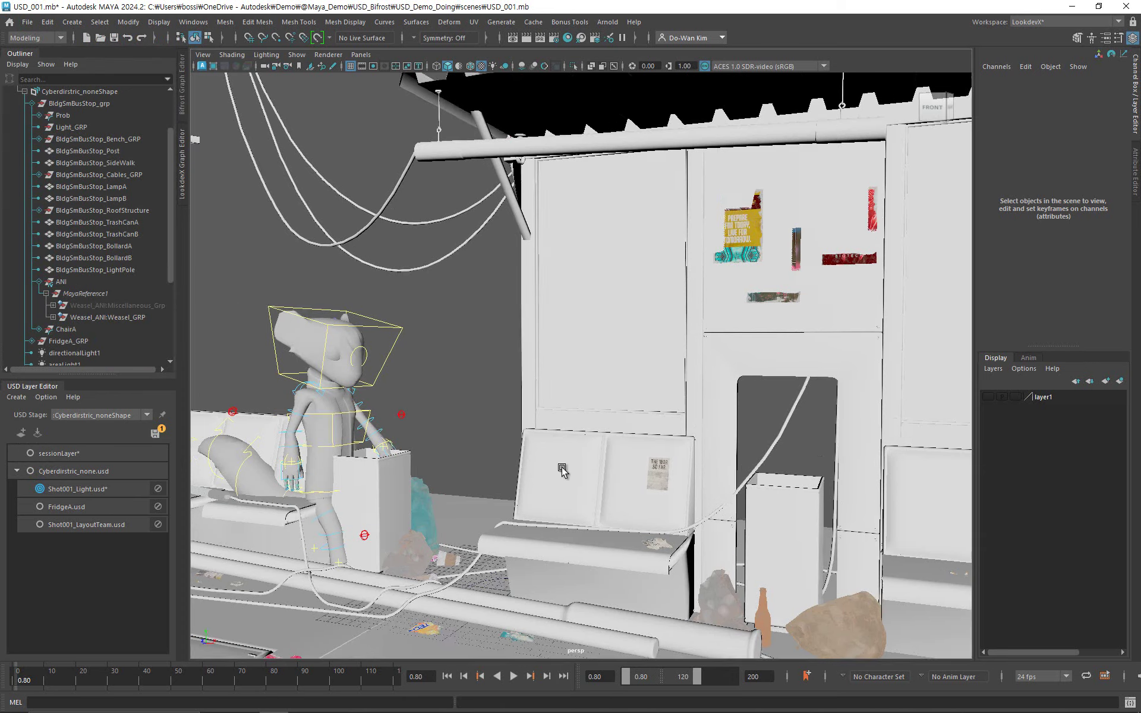
middle_click_drag(586, 501, 595, 463, "alt")
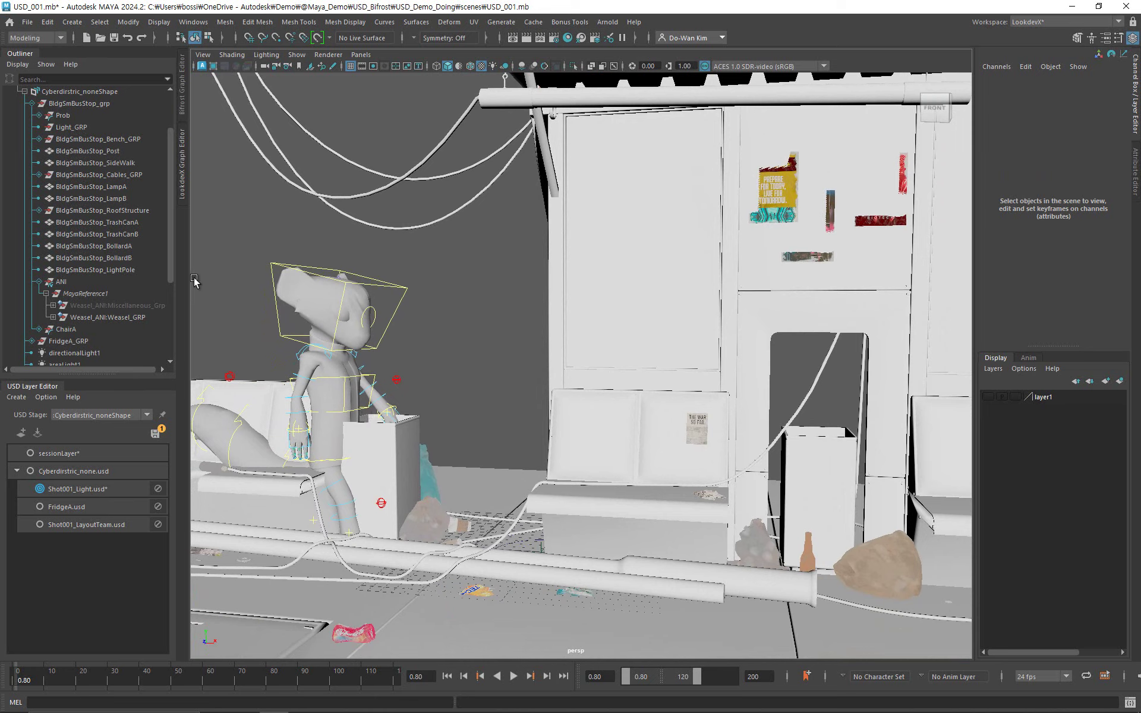
left_click(105, 294)
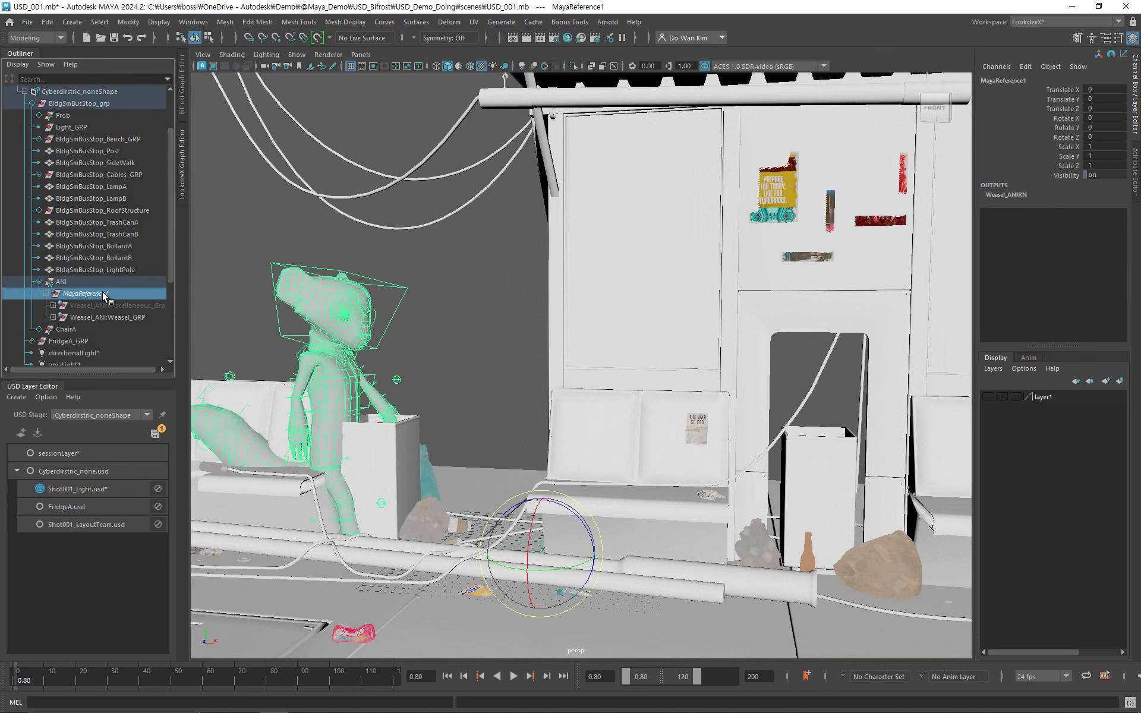
right_click(104, 296)
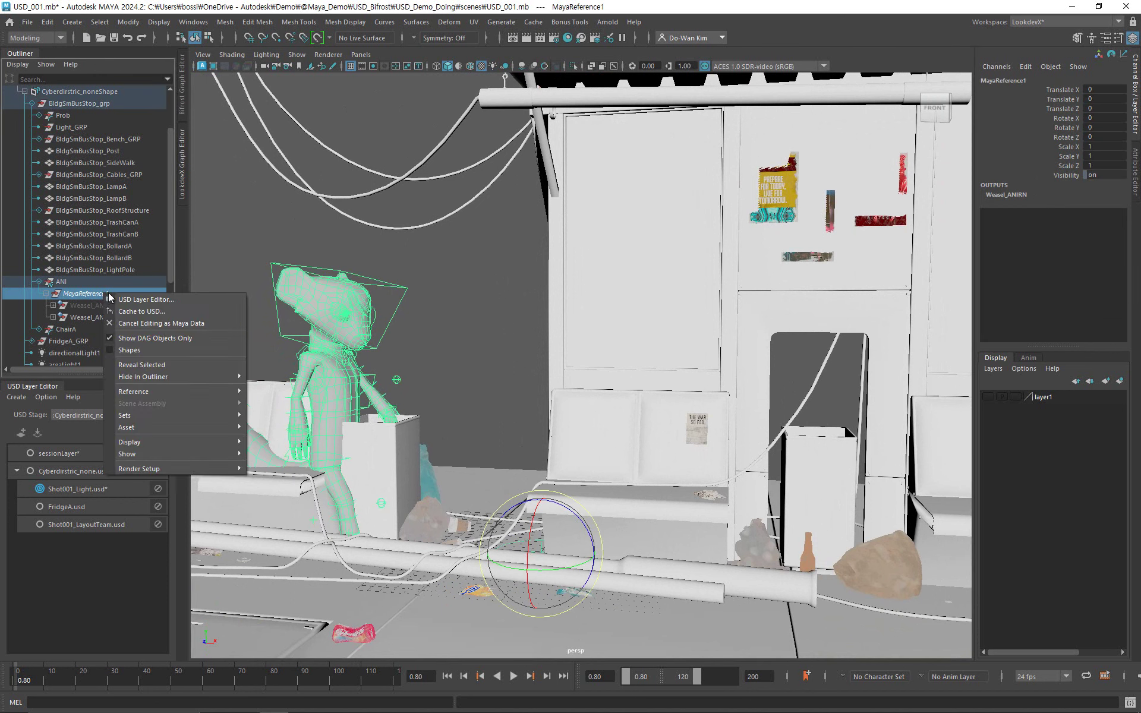
left_click(195, 311)
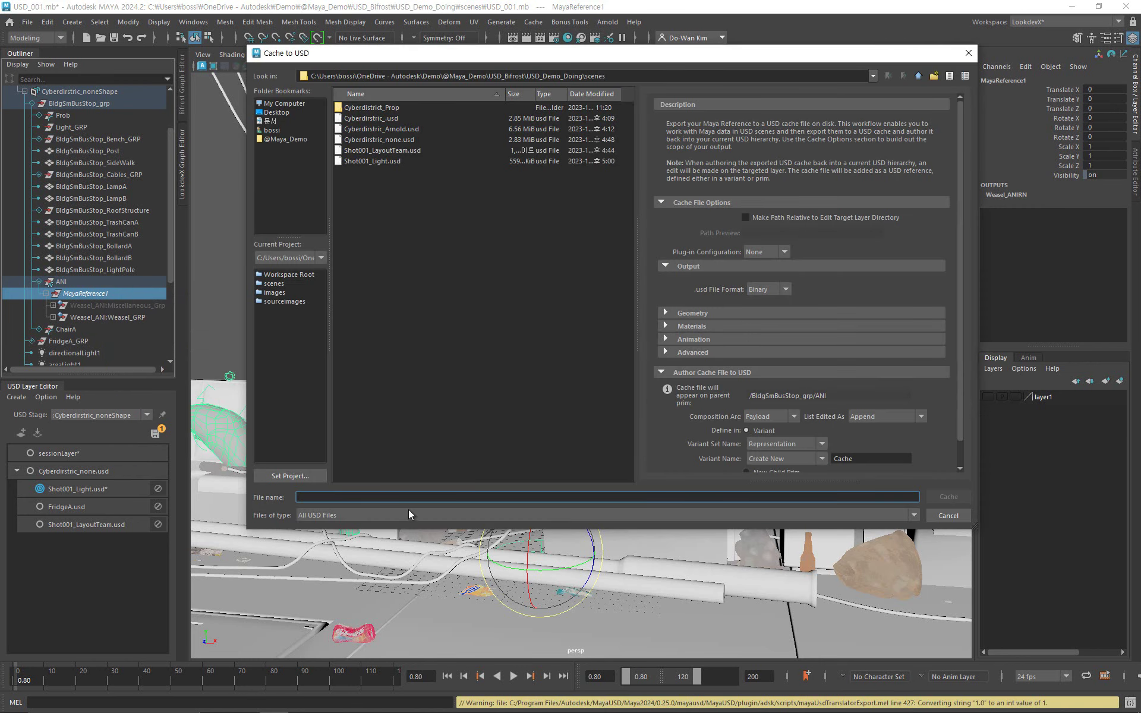
type("CHR_ANI")
scroll(704, 362, "down", 2)
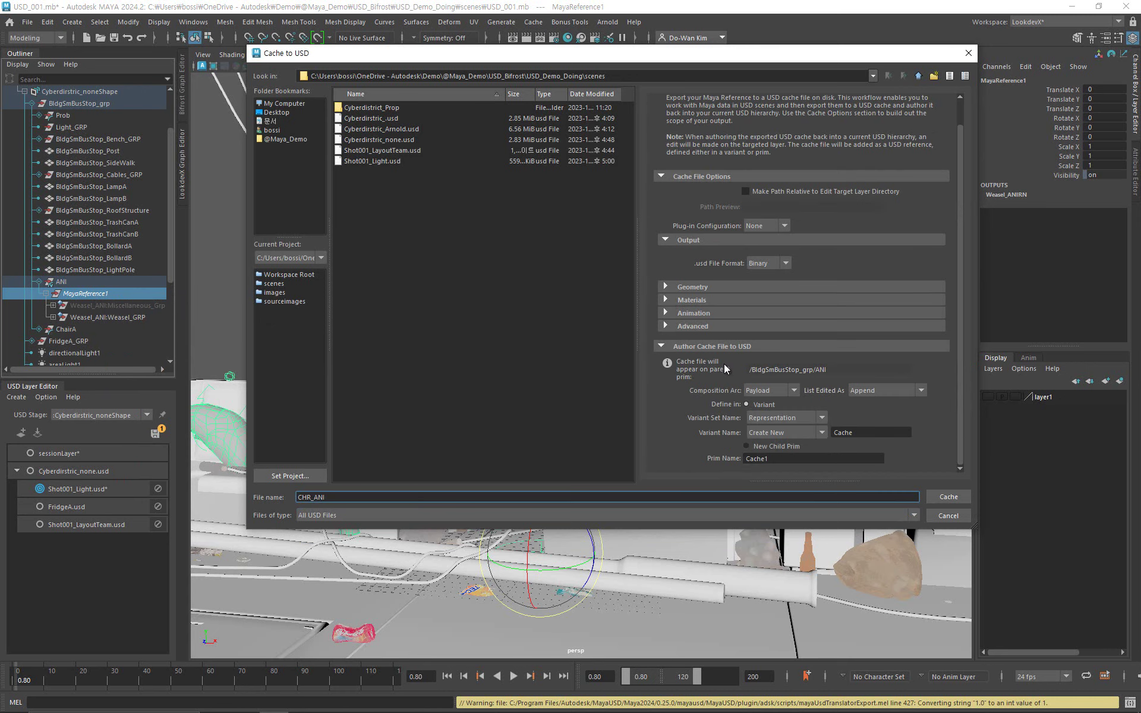
Set the cache's animation frame range to 1–110 and write the cache as a payload in the Cache variant.
left_click(692, 313)
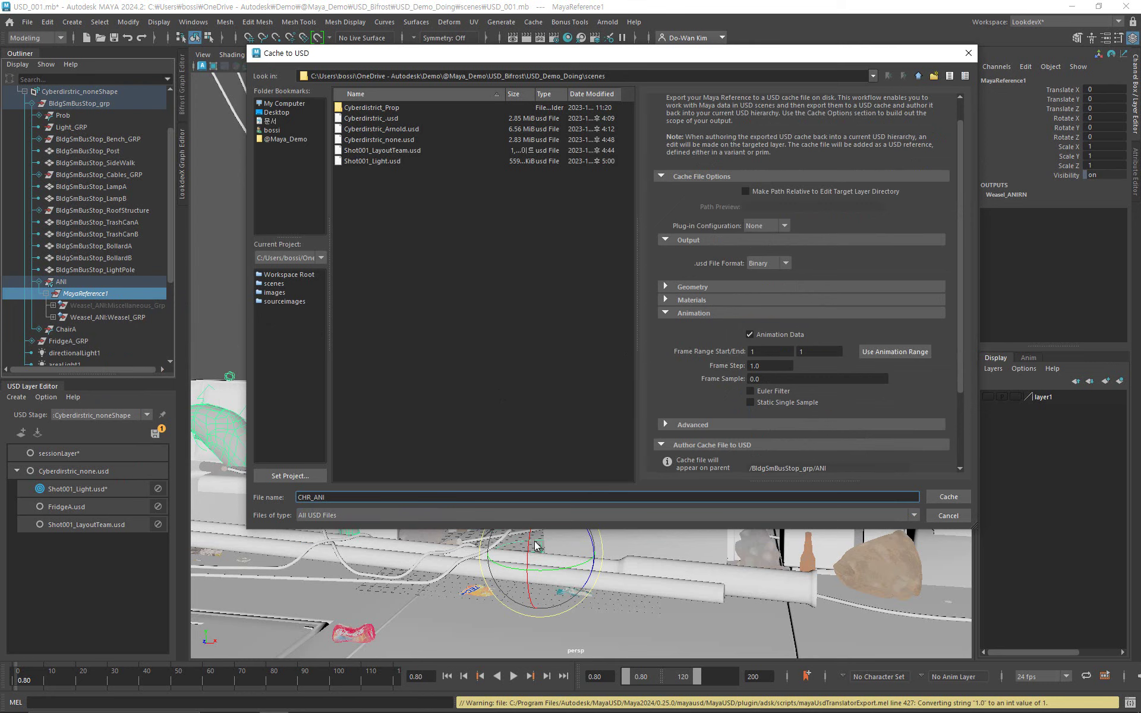
left_click(818, 351)
type("10")
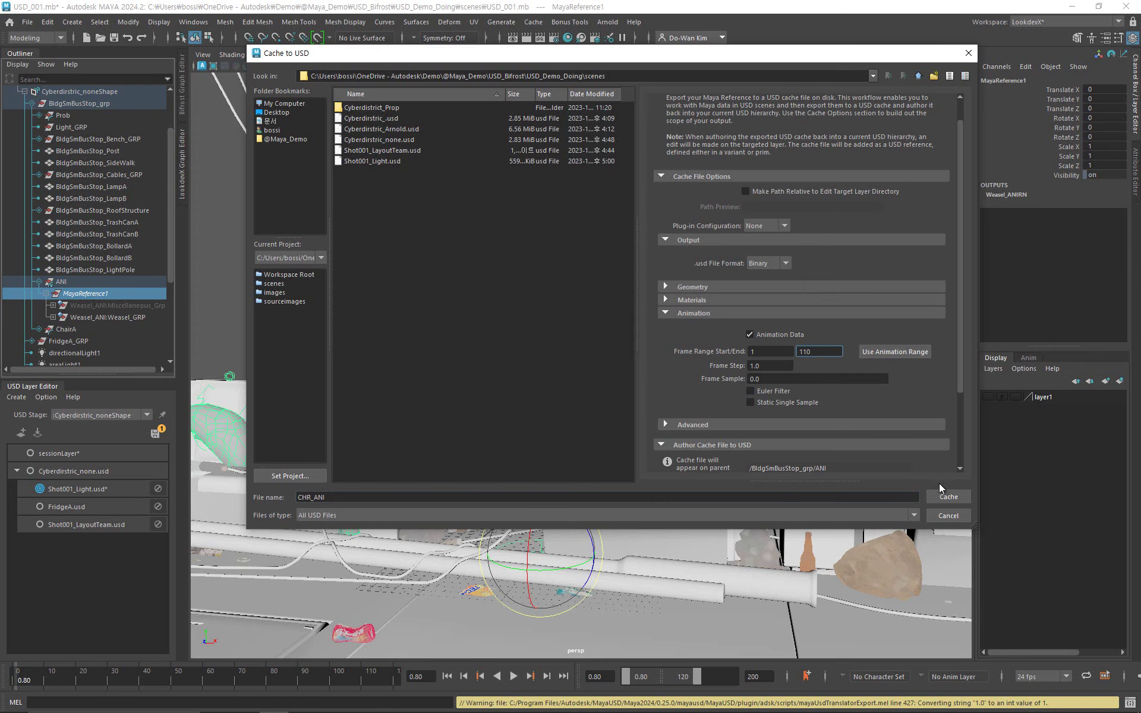
left_click(947, 497)
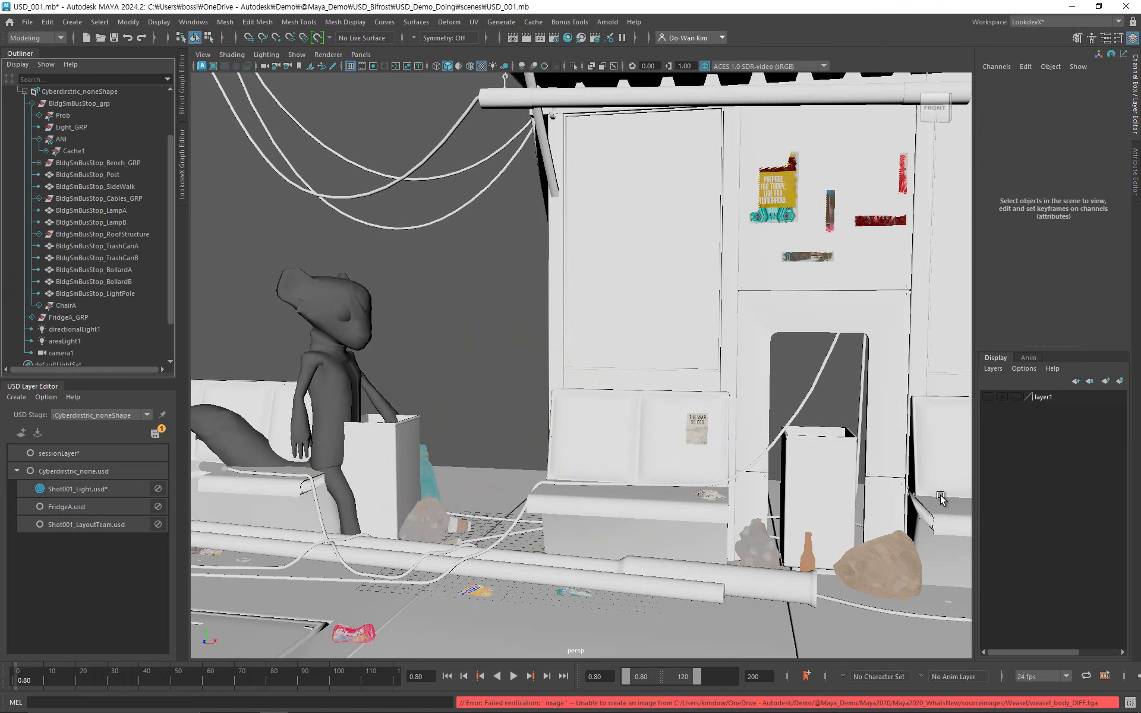
Play back the cached weasel animation, change the time slider's playback option, then play again and stop at frame 57.
left_click(512, 675)
left_click(513, 677)
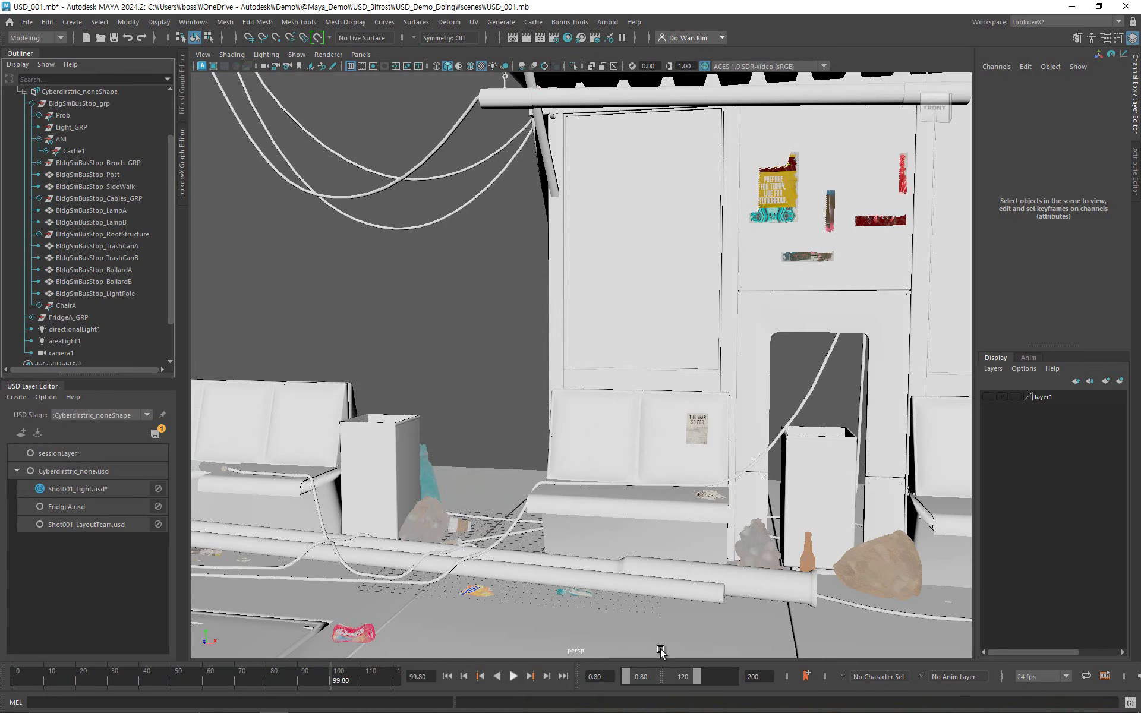
right_click(380, 673)
mouse_move(465, 575)
left_click(529, 574)
left_click(513, 677)
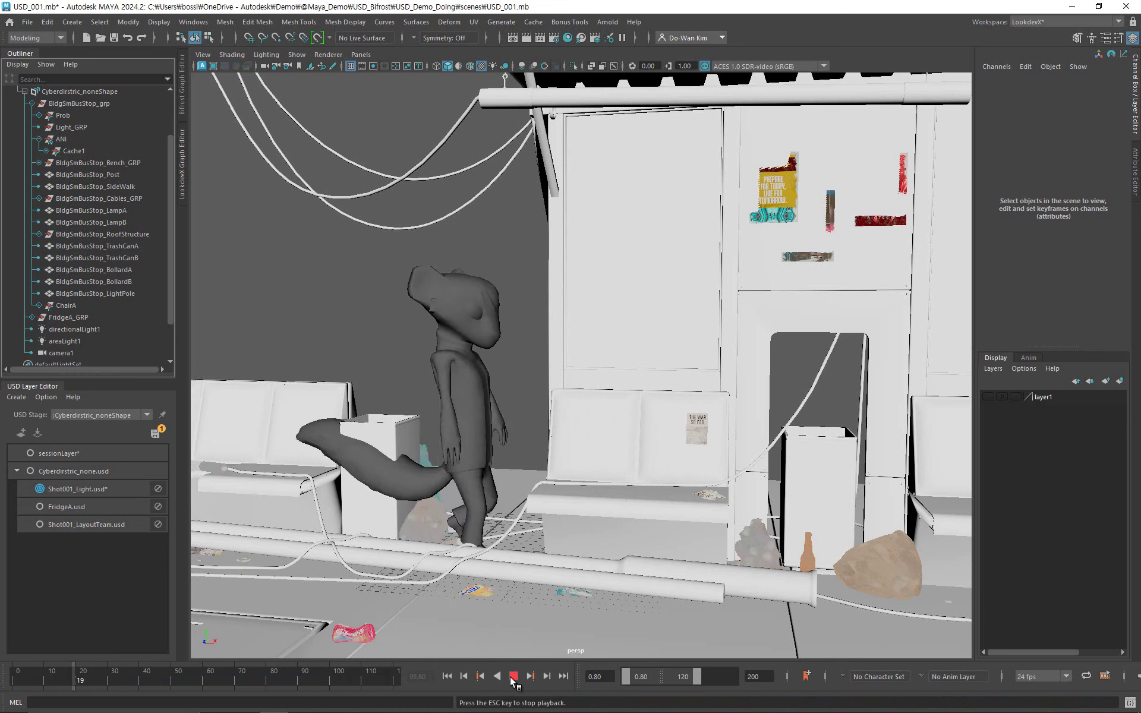
left_click(513, 676)
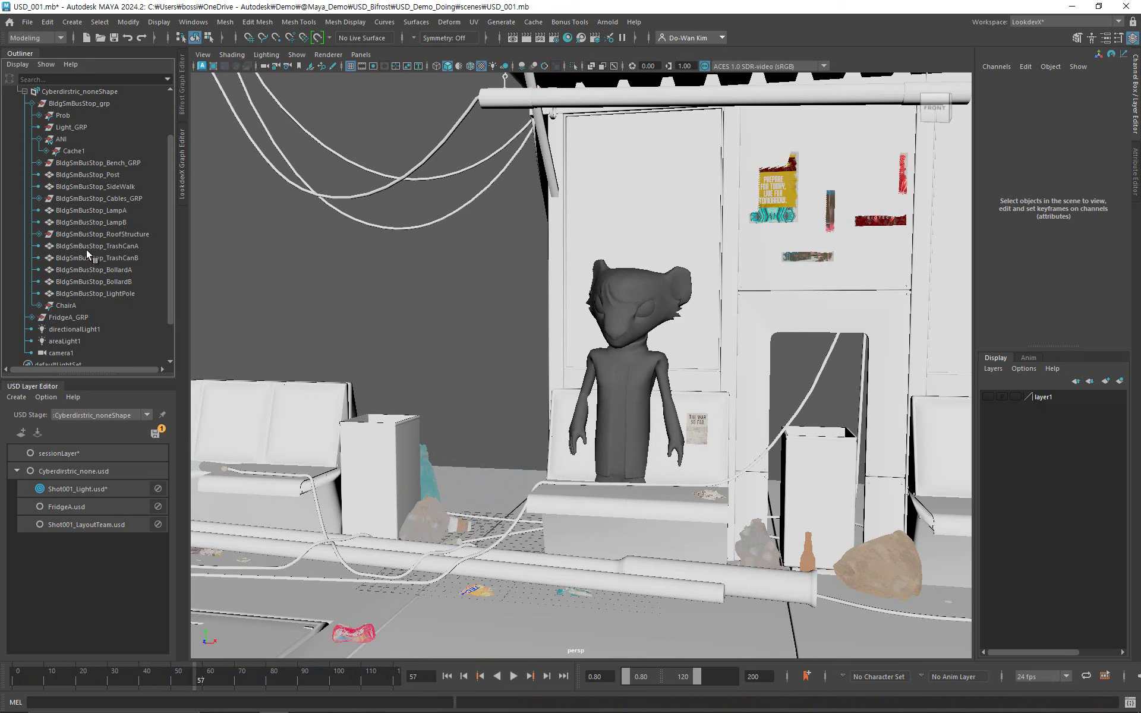
Expand Cache1 under ANI to inspect its prims, and check the editing commands available for BldgSmBusStop_Post.
left_click(70, 152)
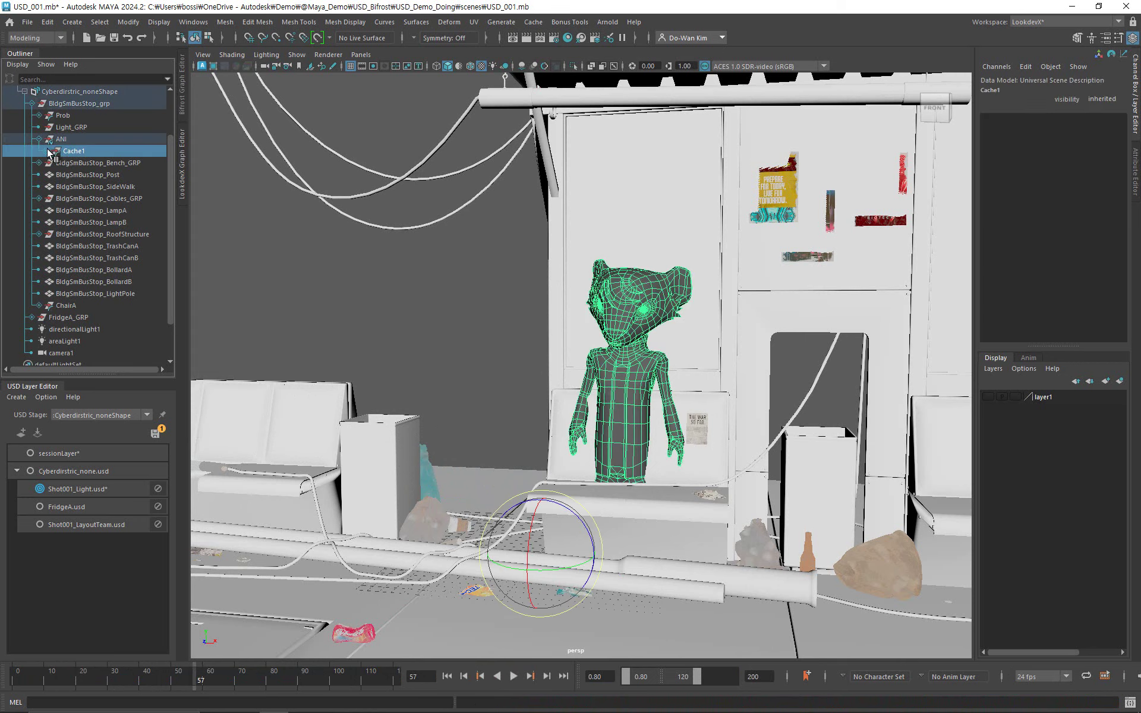
left_click(47, 151)
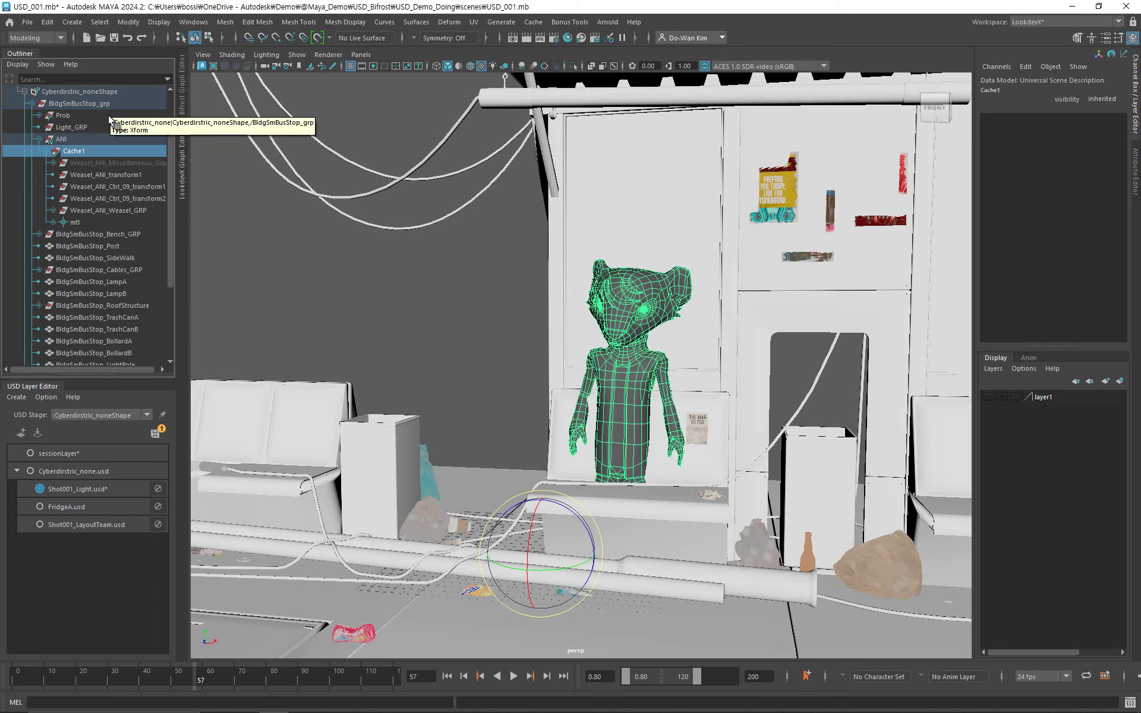
left_click(105, 140)
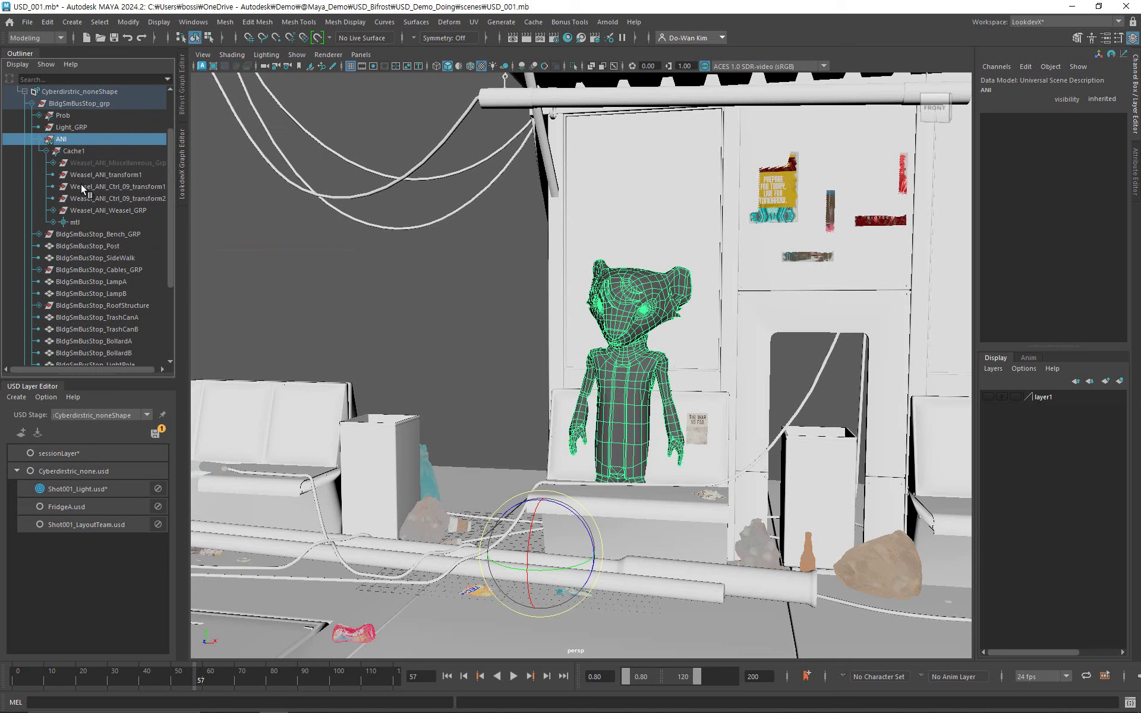
left_click(74, 246)
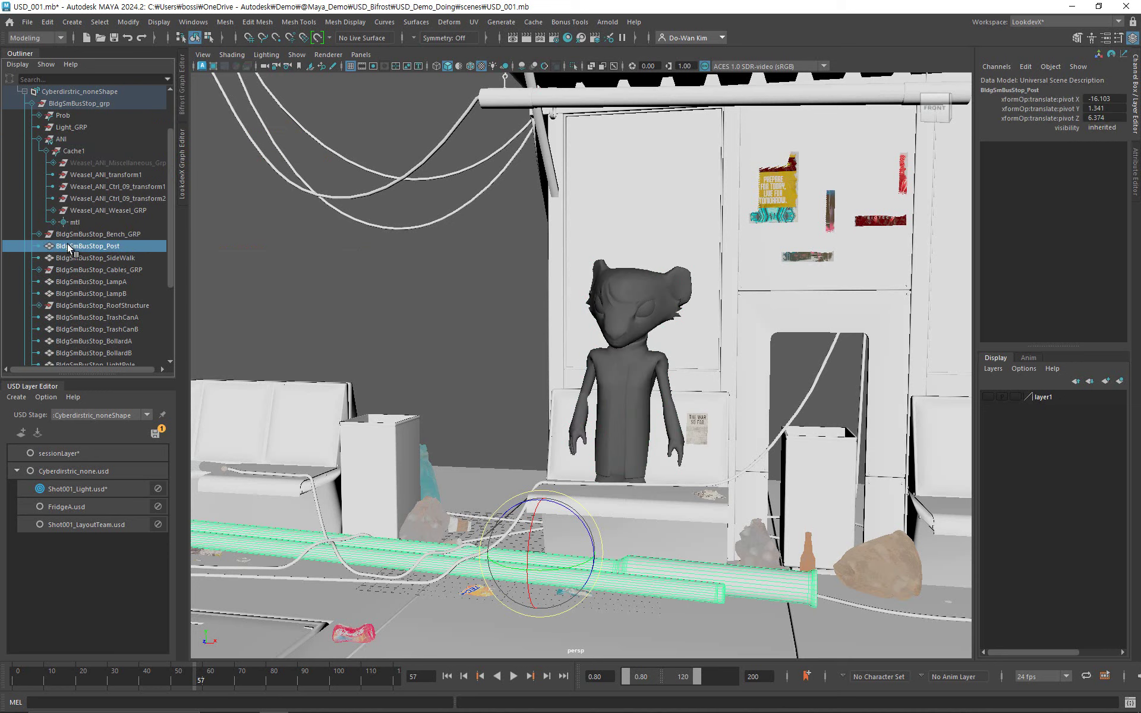
right_click(69, 247)
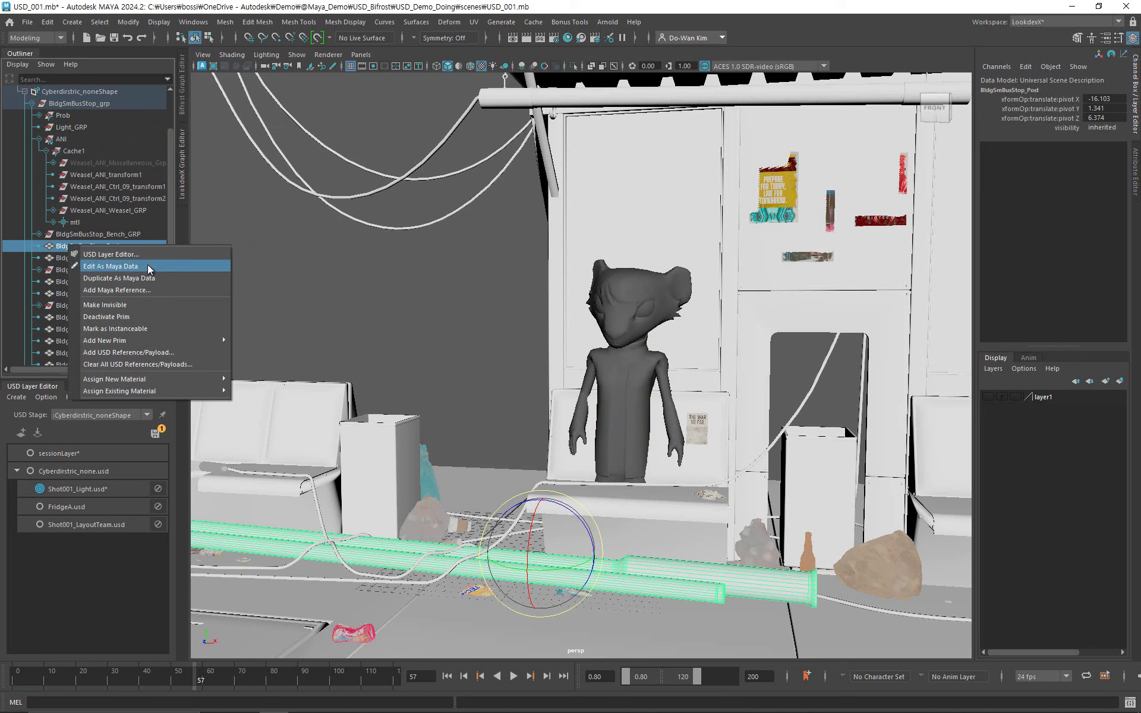
left_click(86, 138)
Switch the ANI prim's Representation variant to MayaReference and expand MayaReference1.
left_click(84, 137)
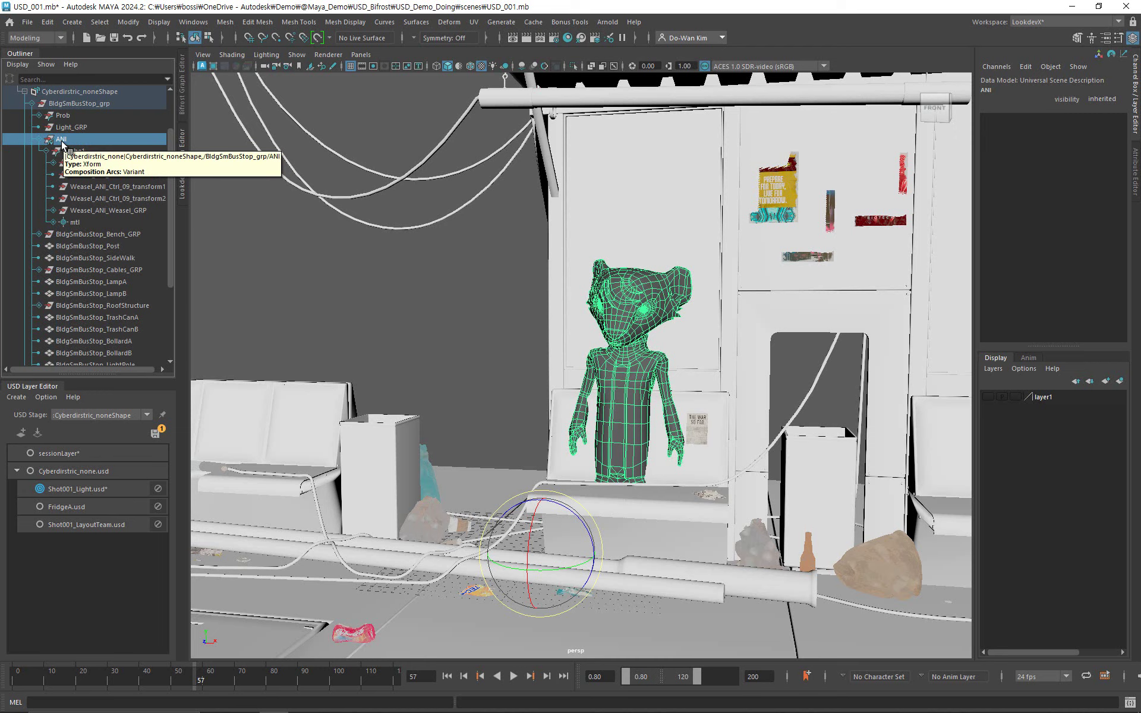
right_click(63, 142)
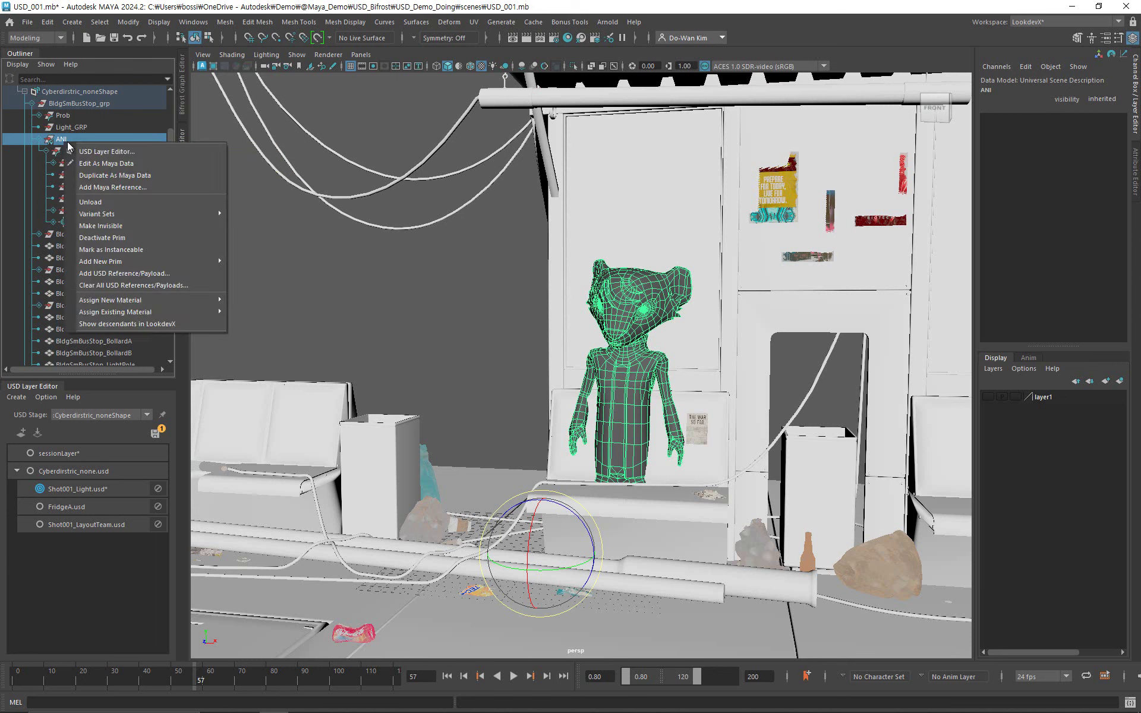
mouse_move(133, 216)
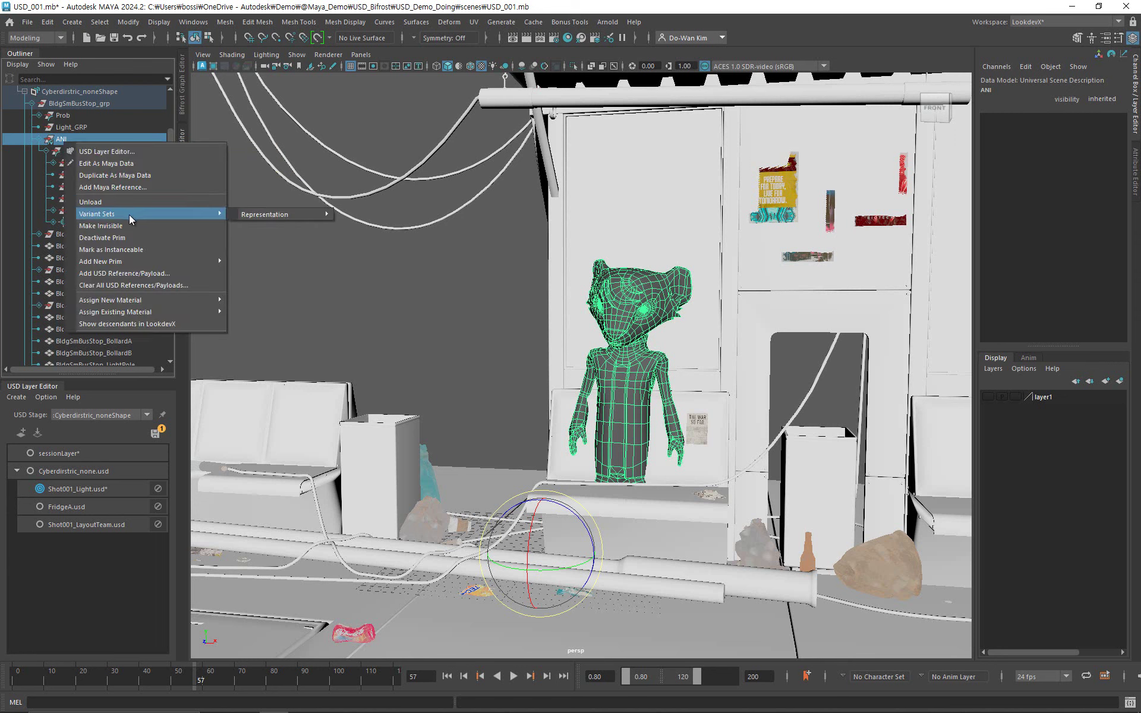
mouse_move(243, 219)
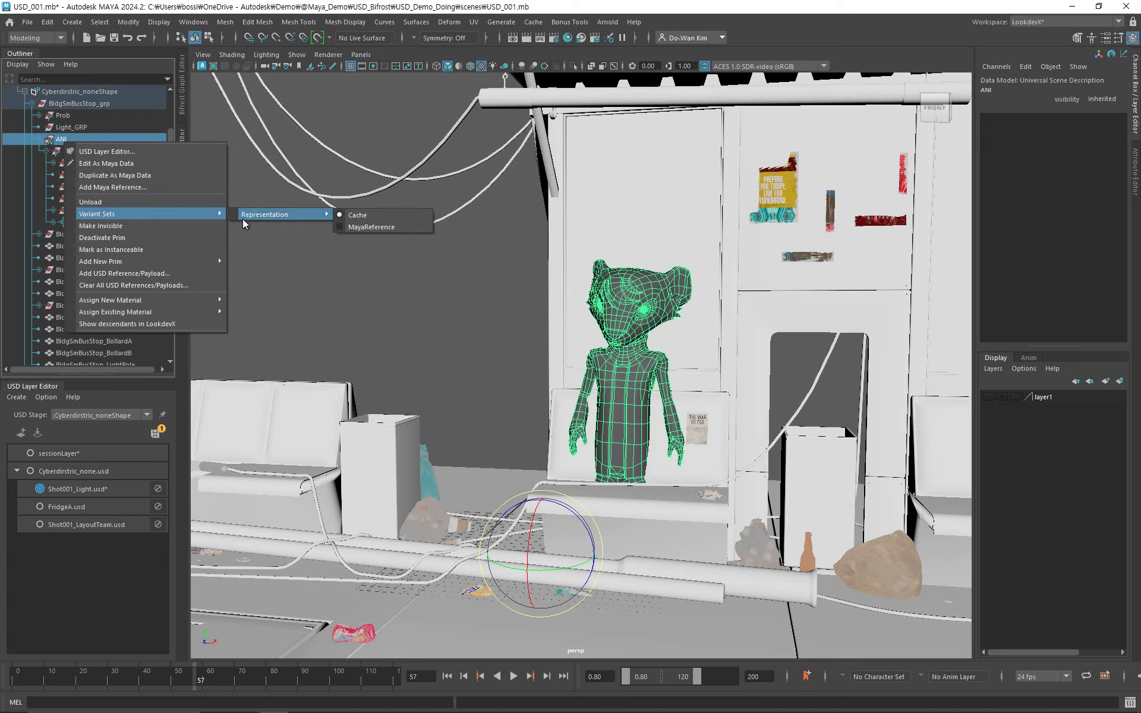
left_click(380, 225)
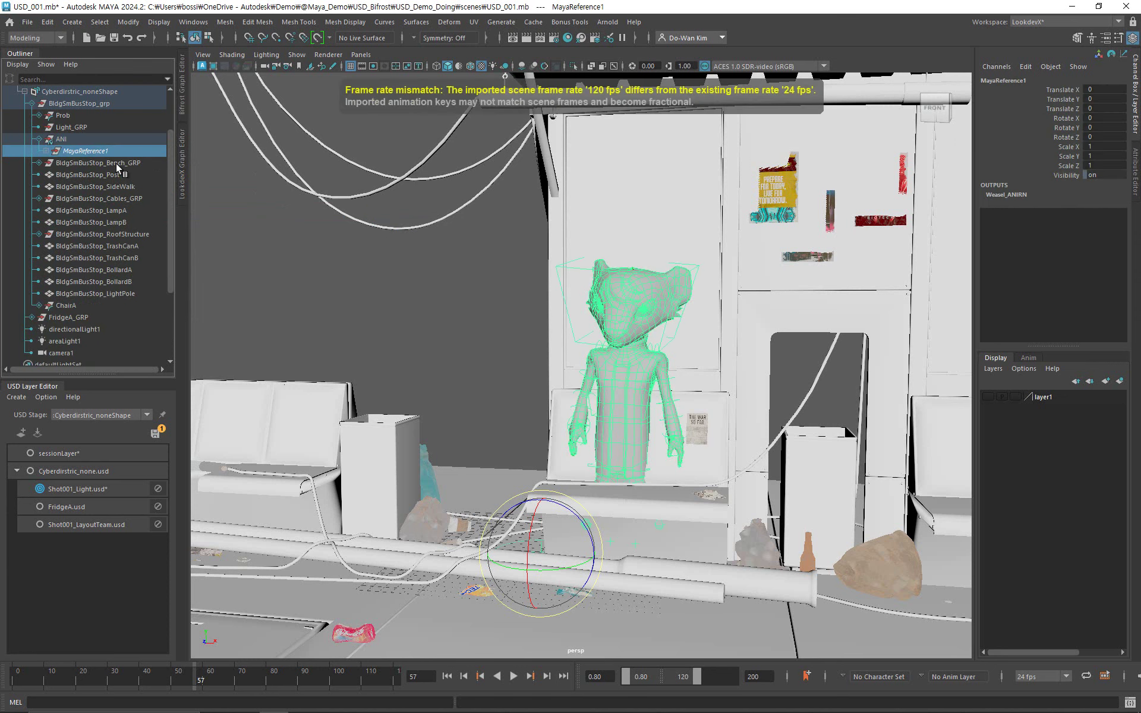
left_click(48, 151)
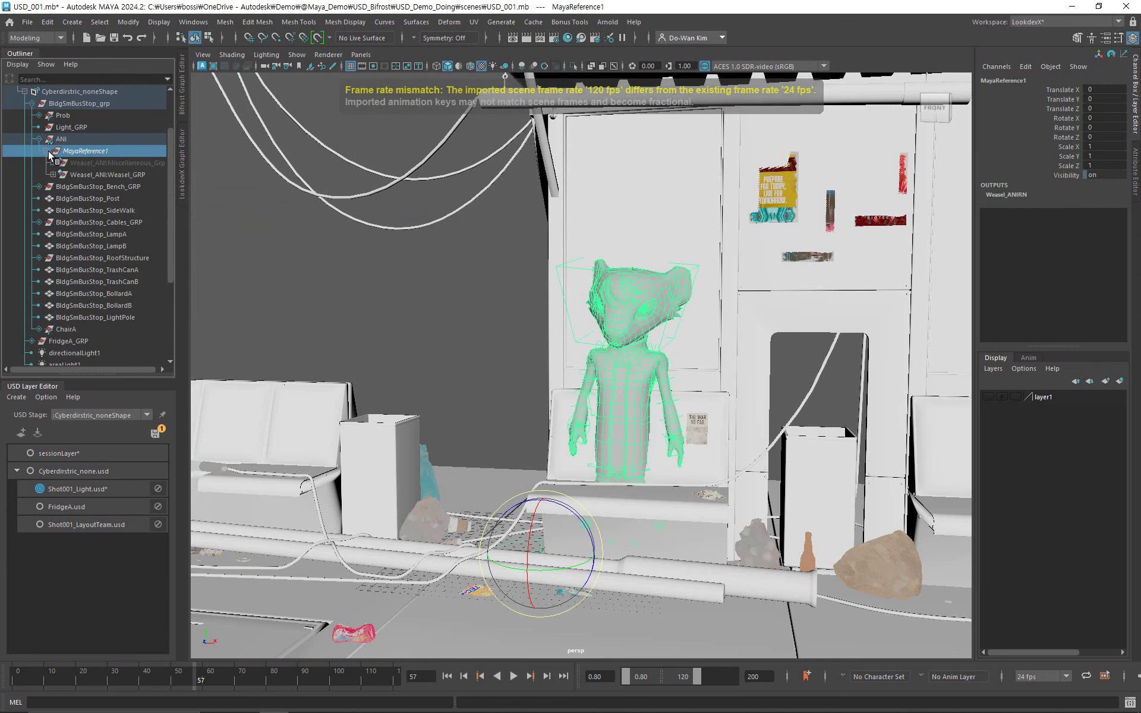
Go to frame 19 and select the weasel's right arm control in a close-up view.
left_click_drag(176, 670, 72, 659)
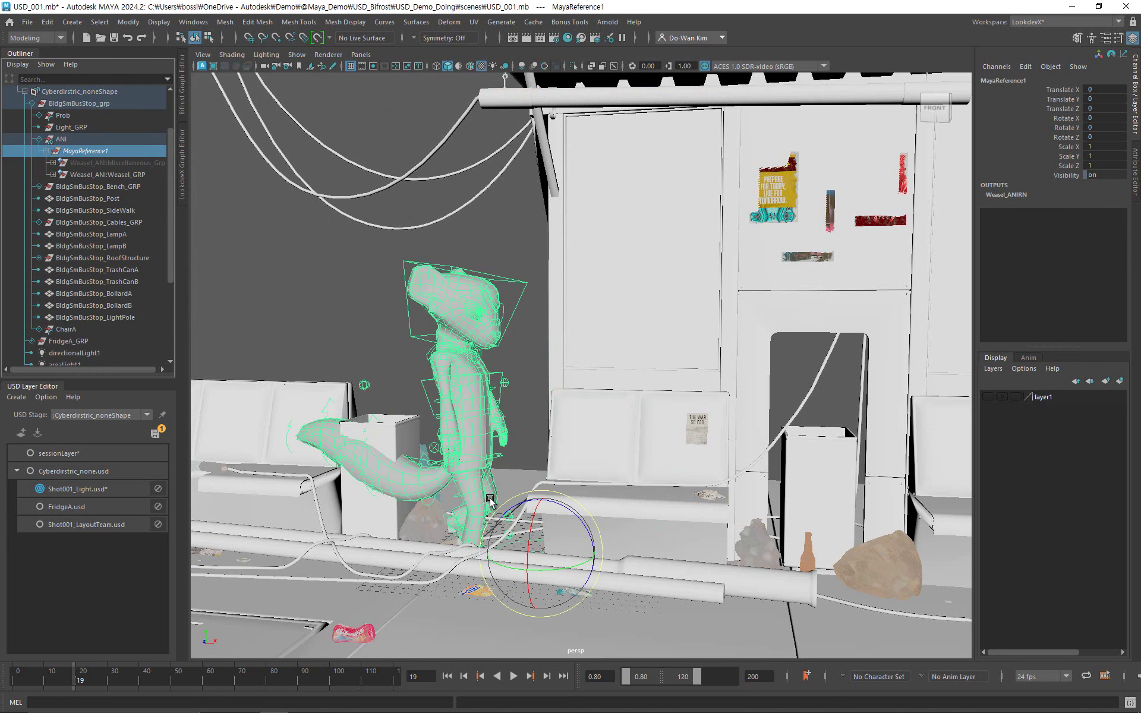
left_click_drag(460, 501, 446, 505, "alt")
right_click_drag(446, 505, 618, 516, "alt")
middle_click_drag(512, 499, 651, 443, "alt")
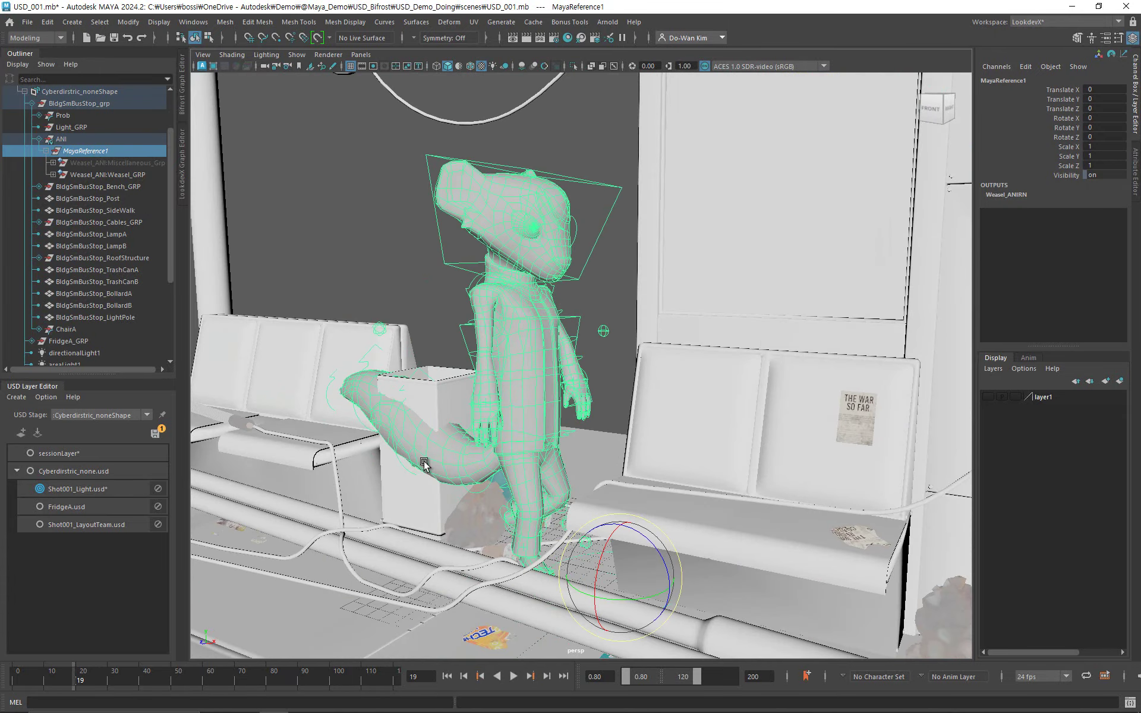
right_click_drag(426, 464, 671, 470, "alt")
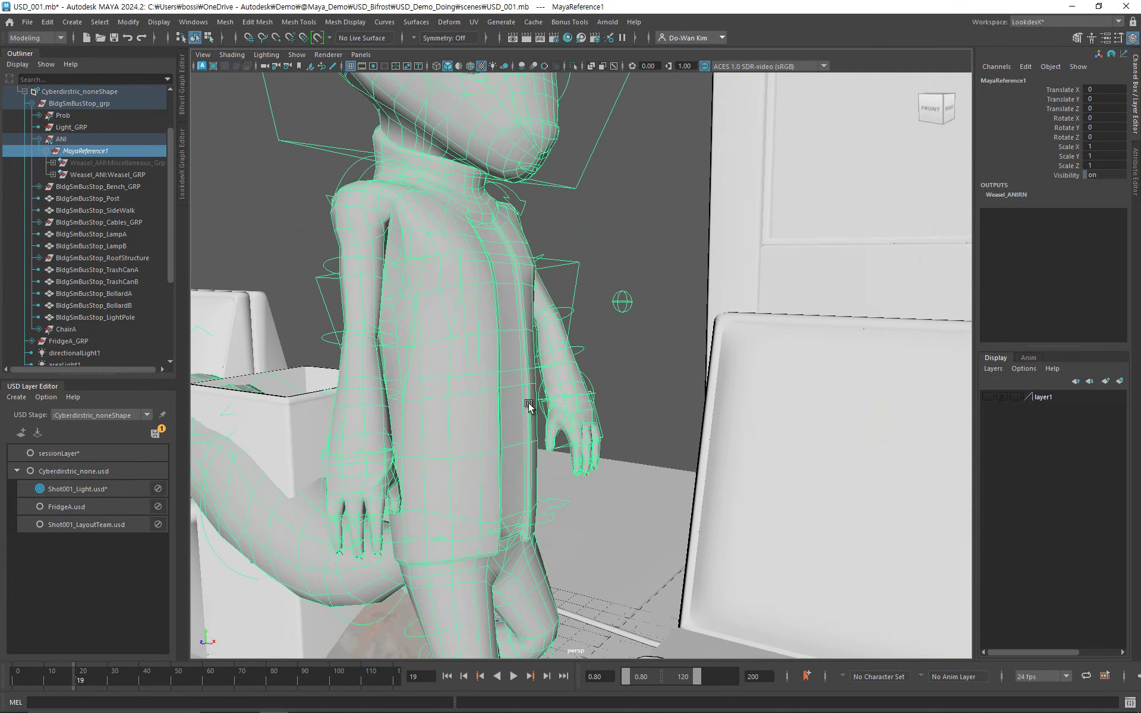
left_click(592, 387)
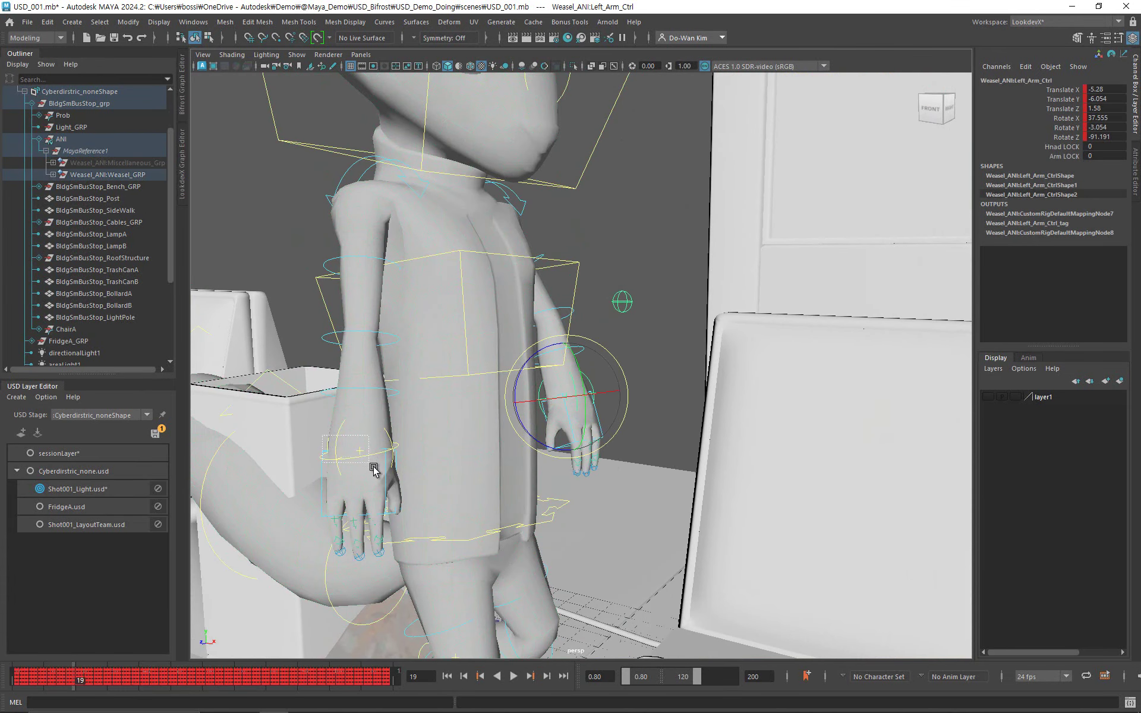
left_click(399, 469)
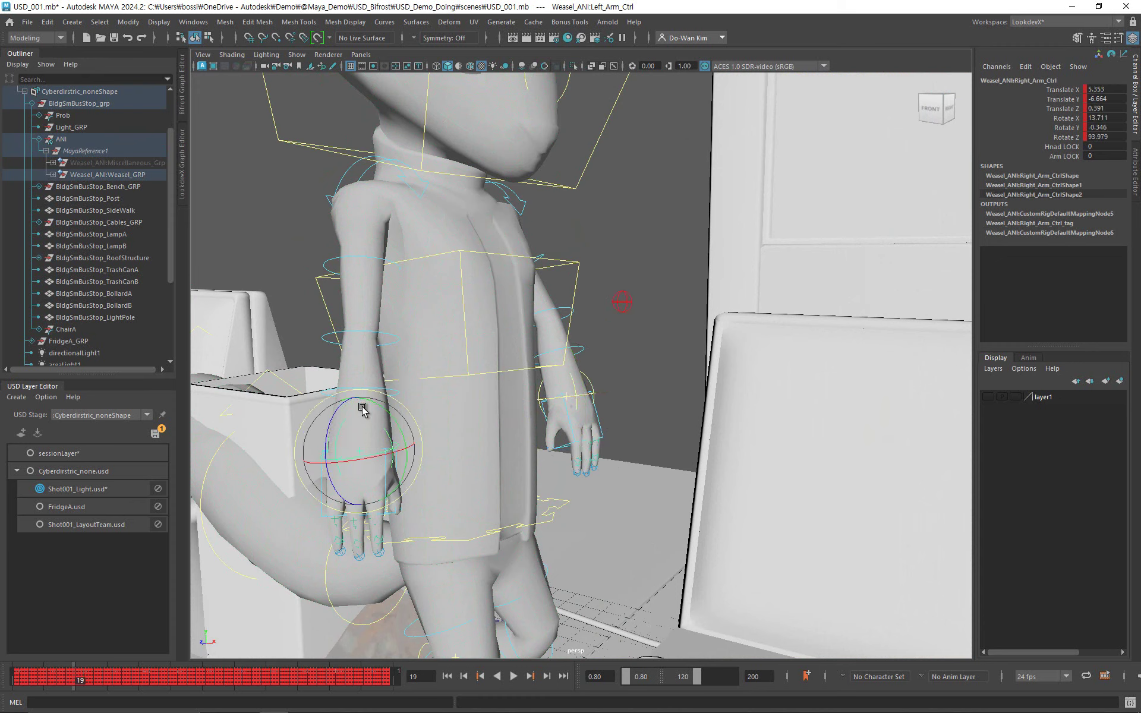
Try moving the right arm control upward, then undo the move.
key("w")
left_click_drag(361, 401, 361, 356)
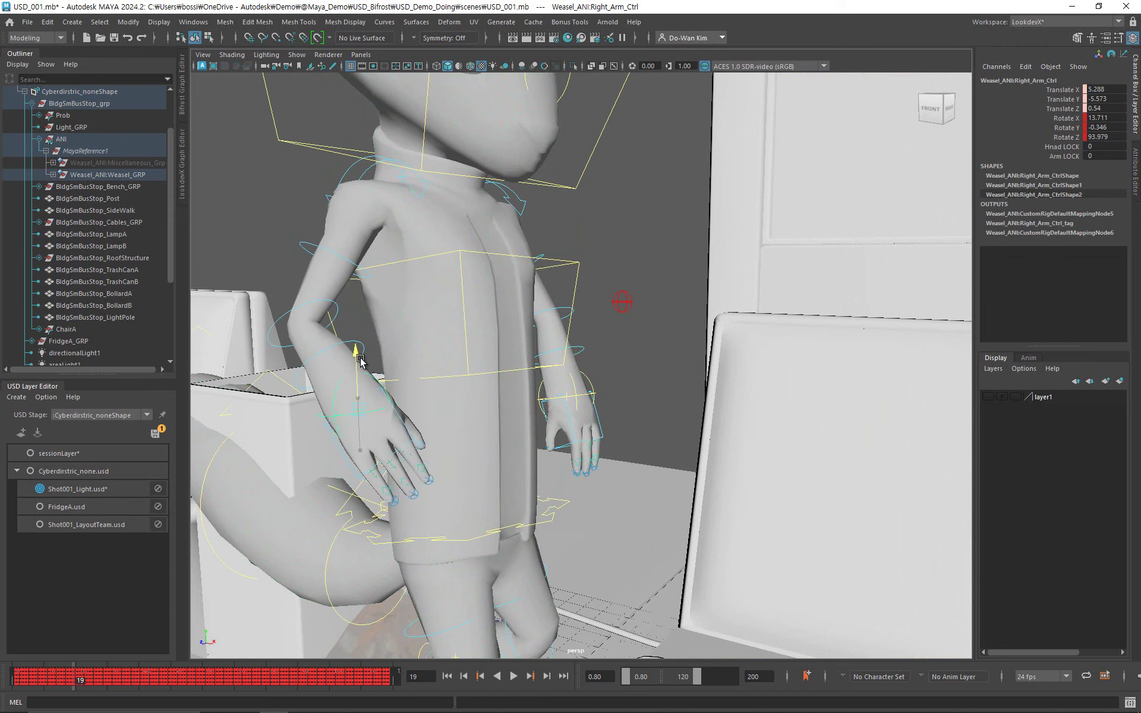
key("ctrl+z")
Create an animation layer from the selected right arm control and make it the active layer.
left_click(1029, 358)
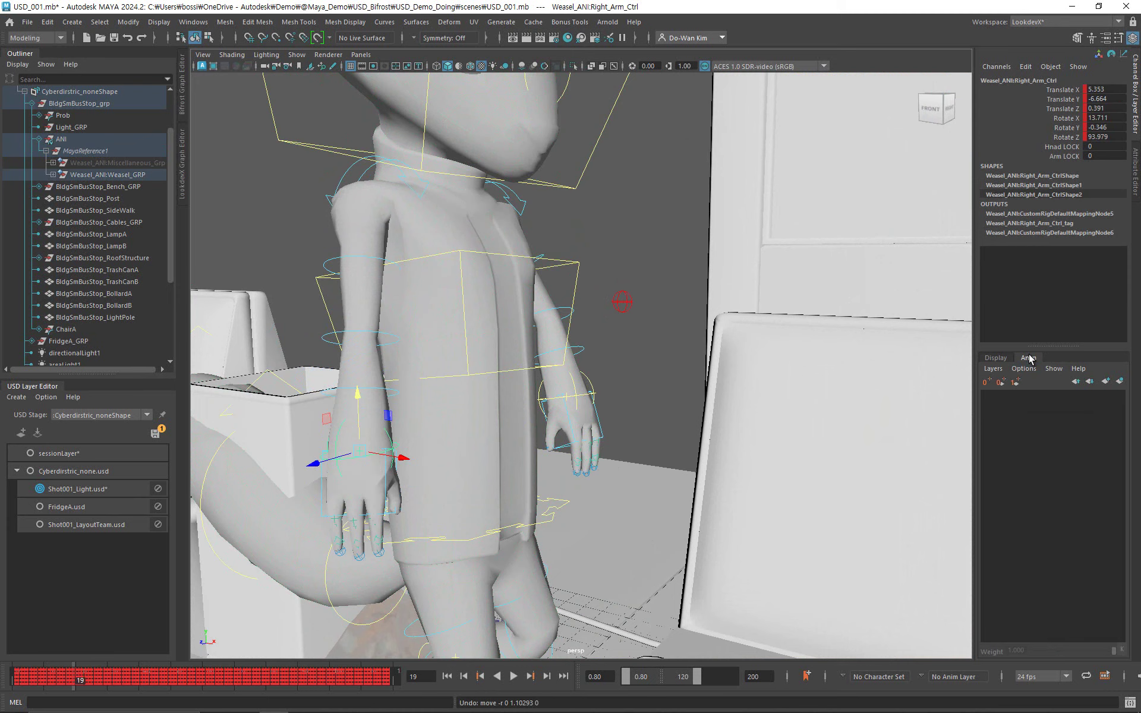
left_click(1120, 381)
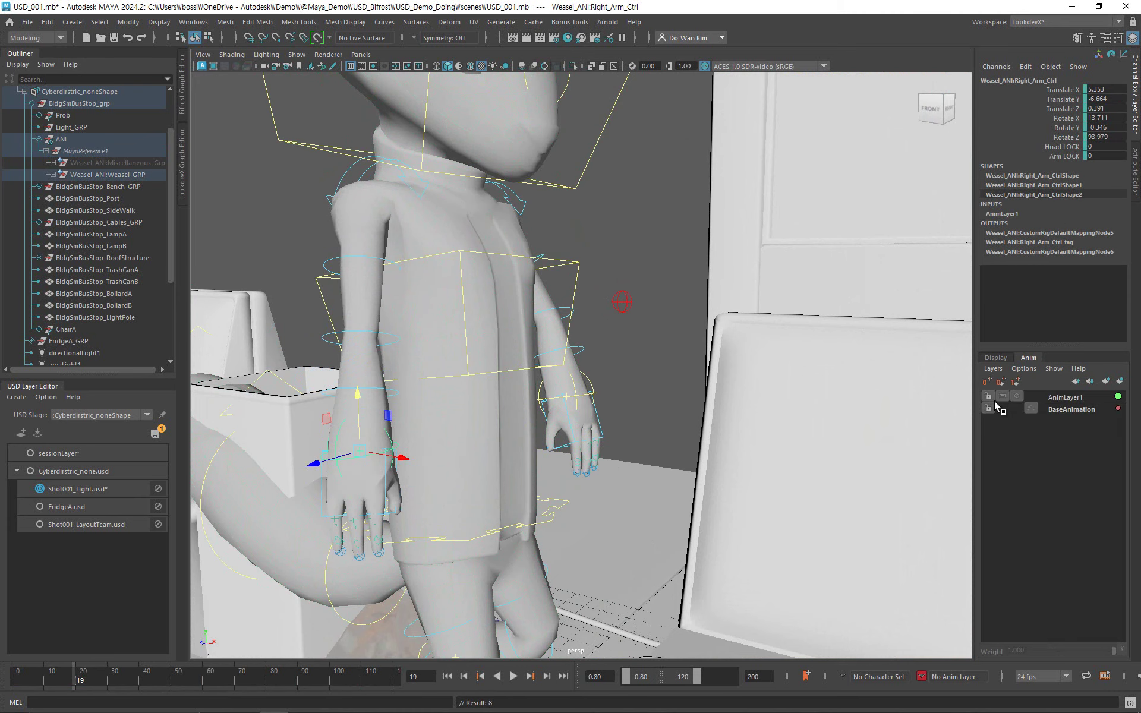
left_click(1064, 397)
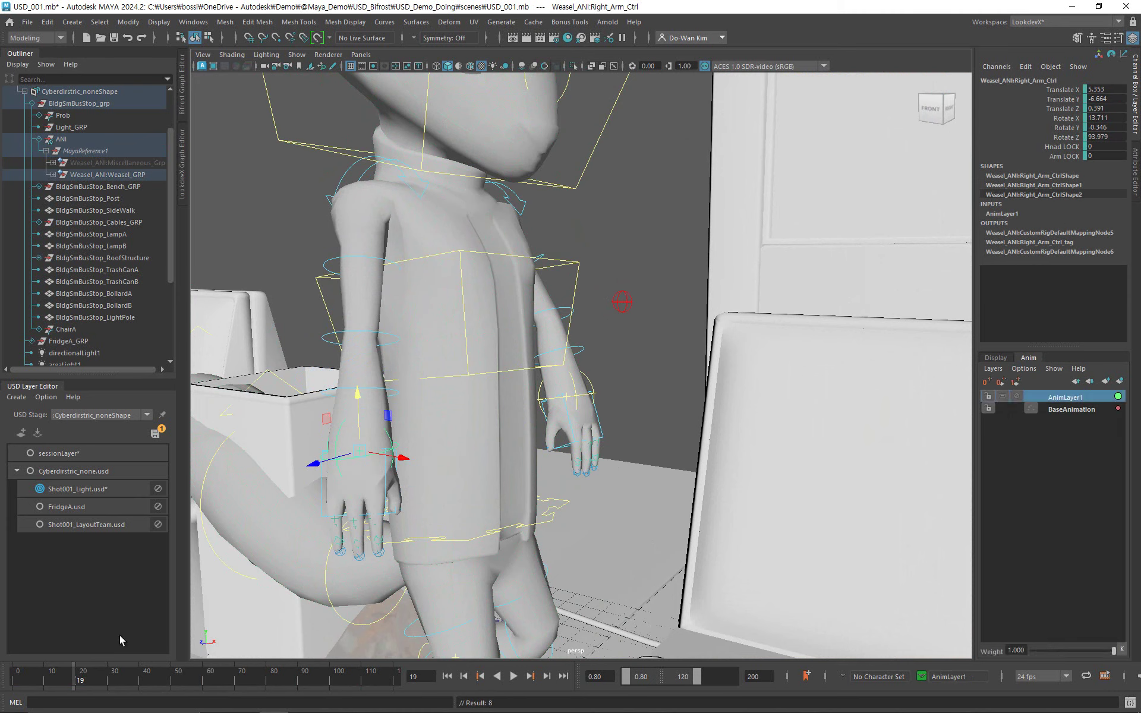
Set keys on the right arm control at frames 9 and 24 in AnimLayer1.
key("alt+v")
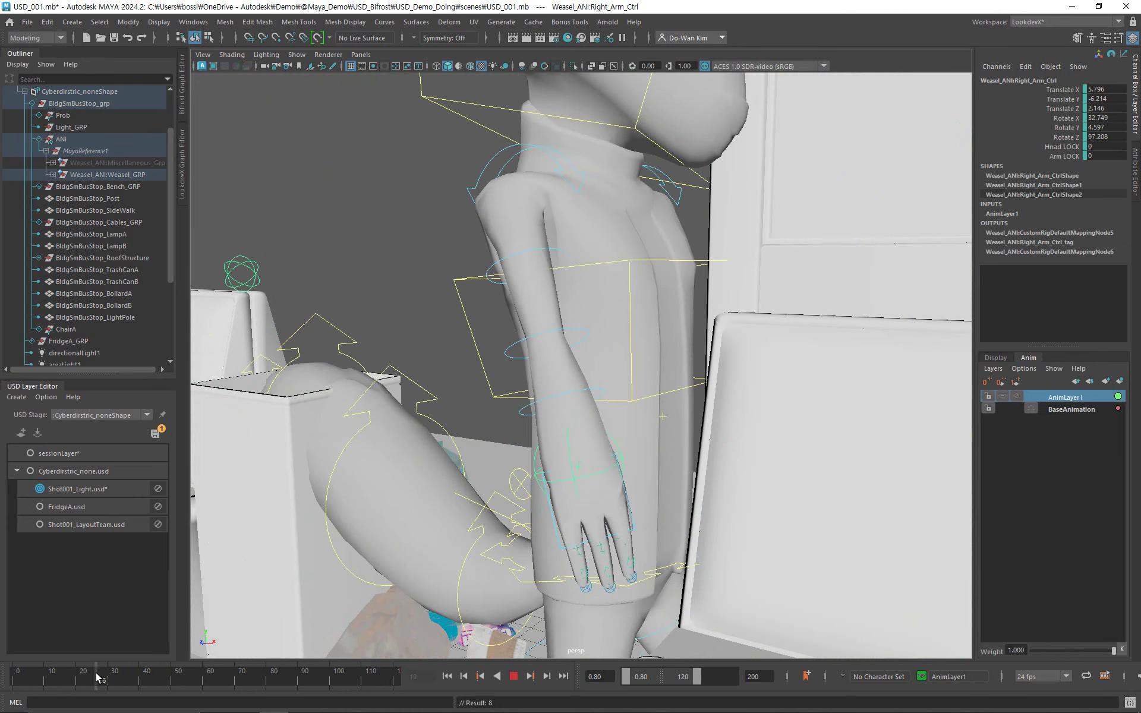
left_click_drag(70, 675, 43, 675)
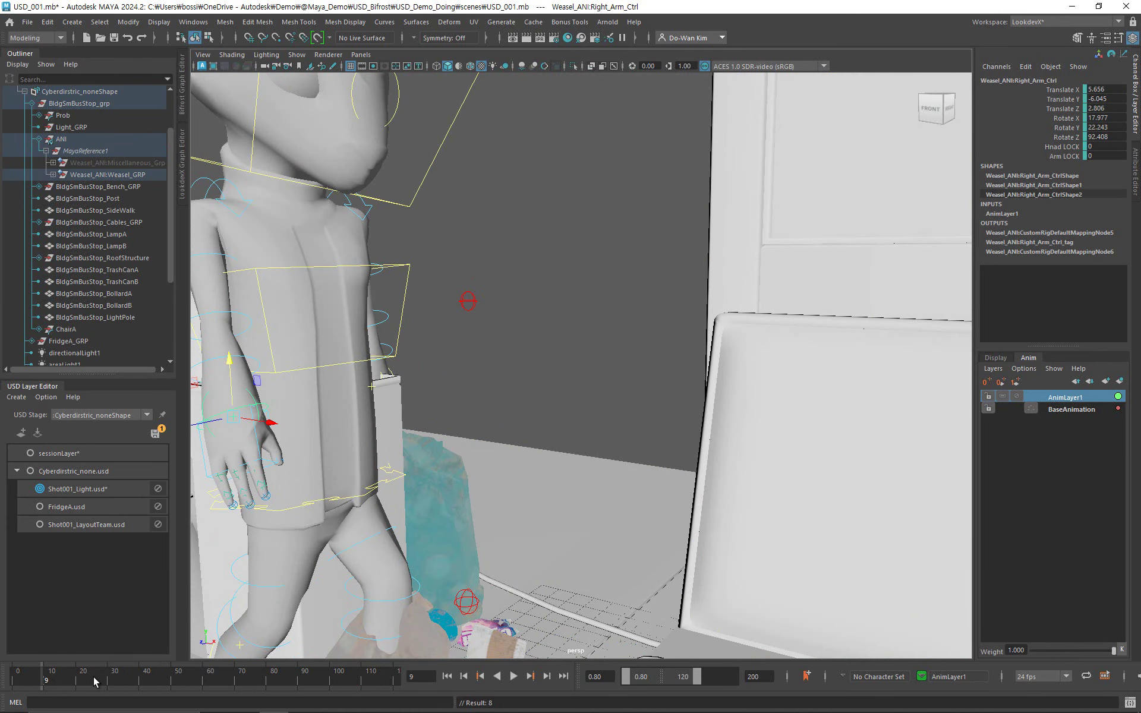
left_click(94, 677)
key("s")
Raise the right arm control at frame 17, key it, and scrub through the motion up to frame 24.
left_click(68, 677)
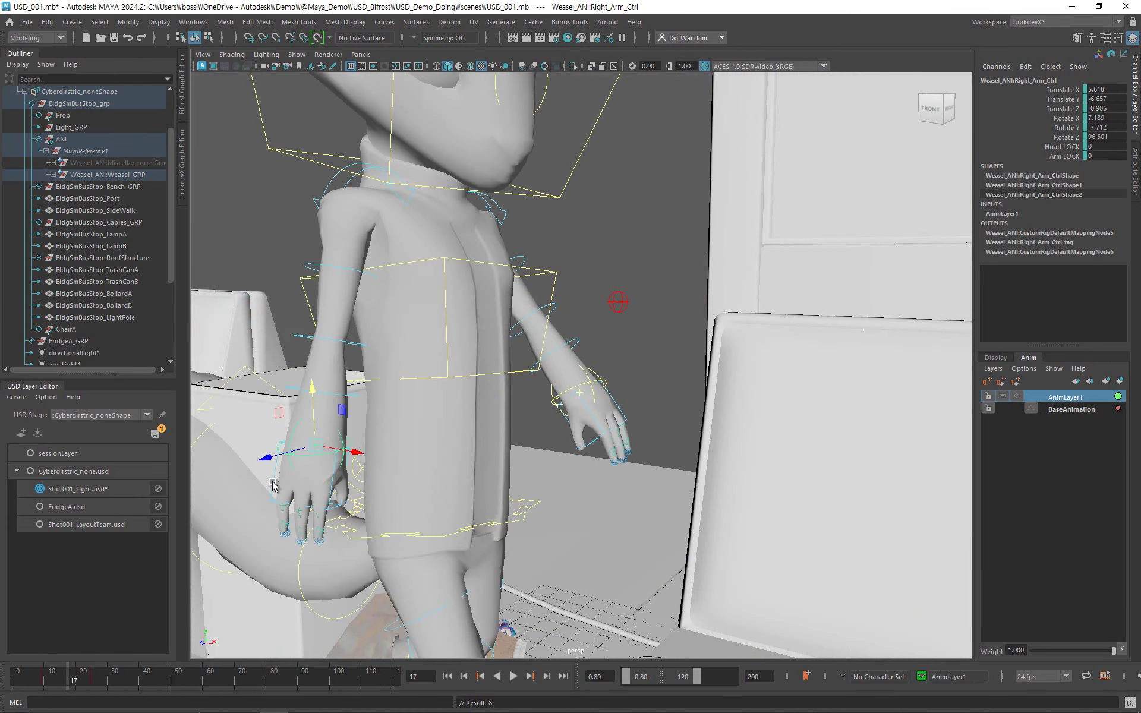
left_click_drag(332, 410, 328, 346)
key("s")
left_click_drag(52, 677, 91, 678)
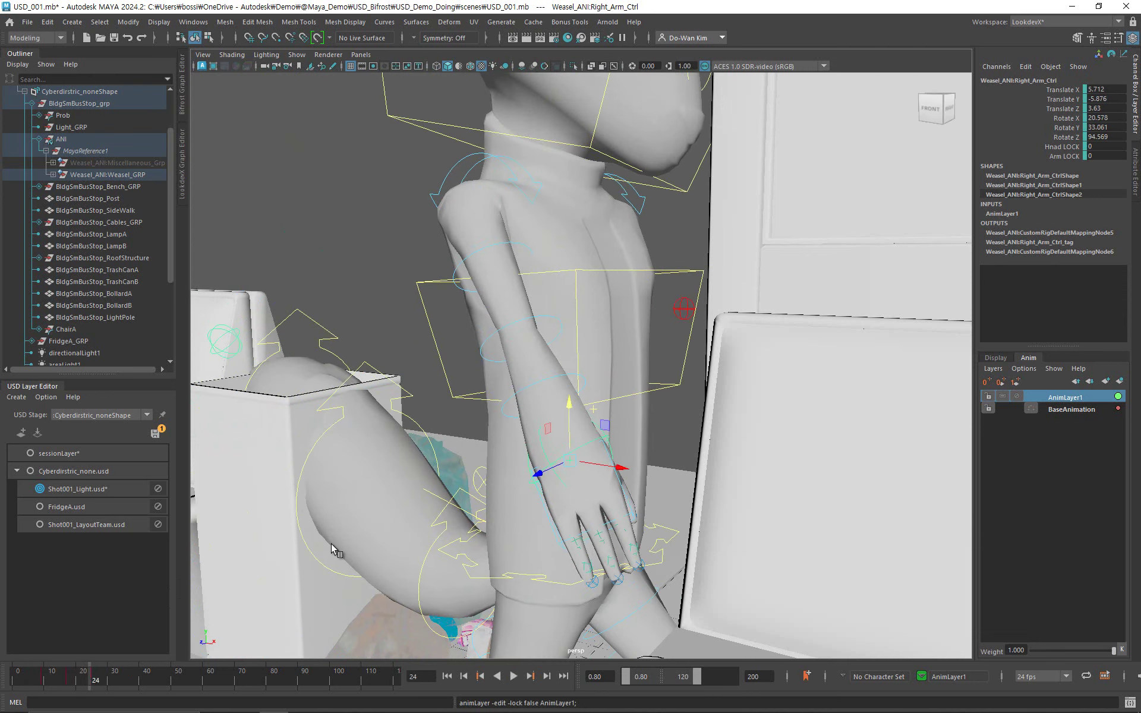
left_click_drag(506, 538, 528, 522, "alt")
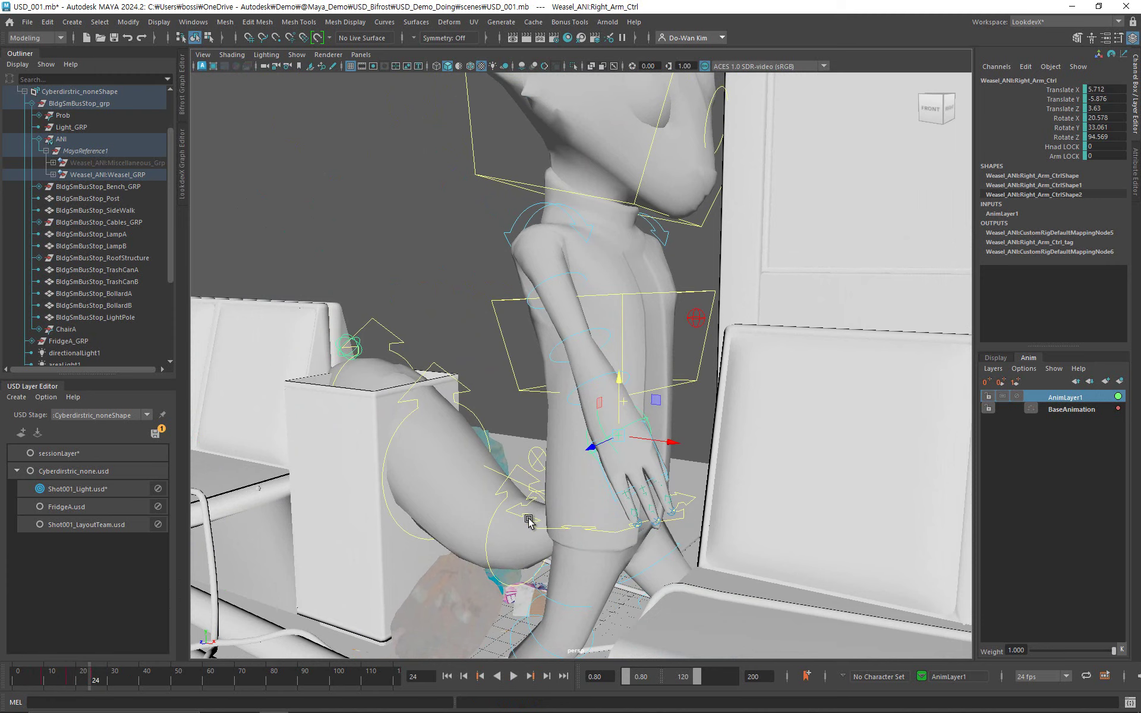
Cache MayaReference1 to USD over CHR_ANI.usd, with animation data for frames 1 to 110, as the Cache variant of the Representation set.
left_click(79, 142)
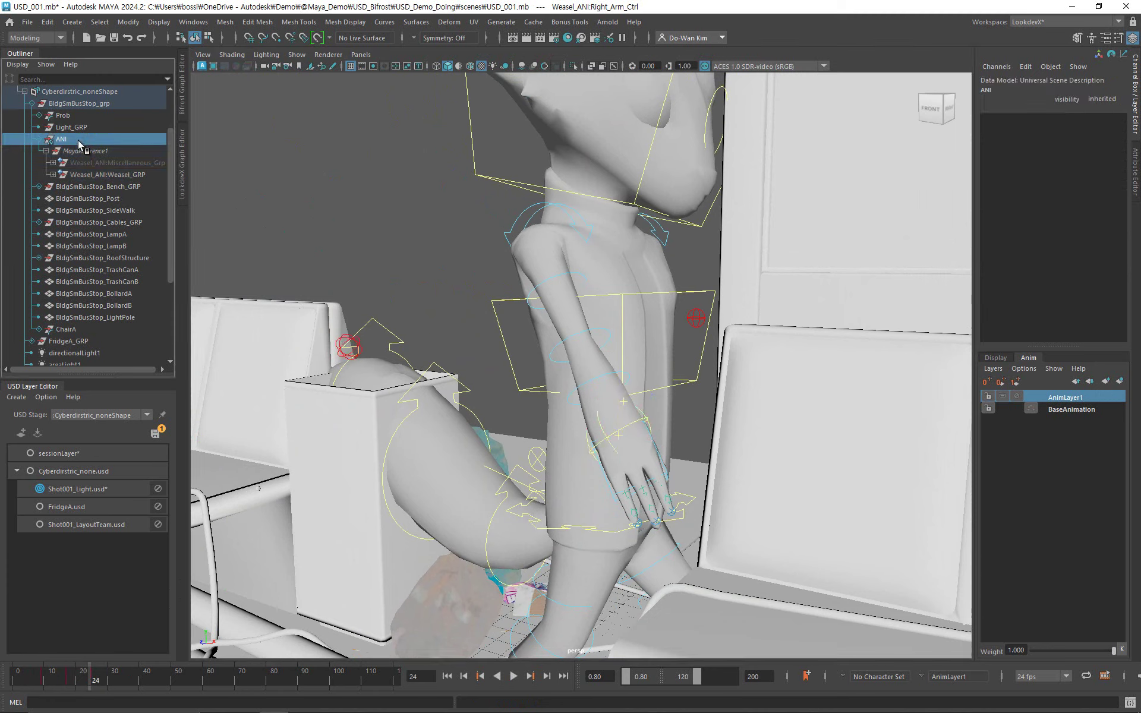
left_click(70, 152)
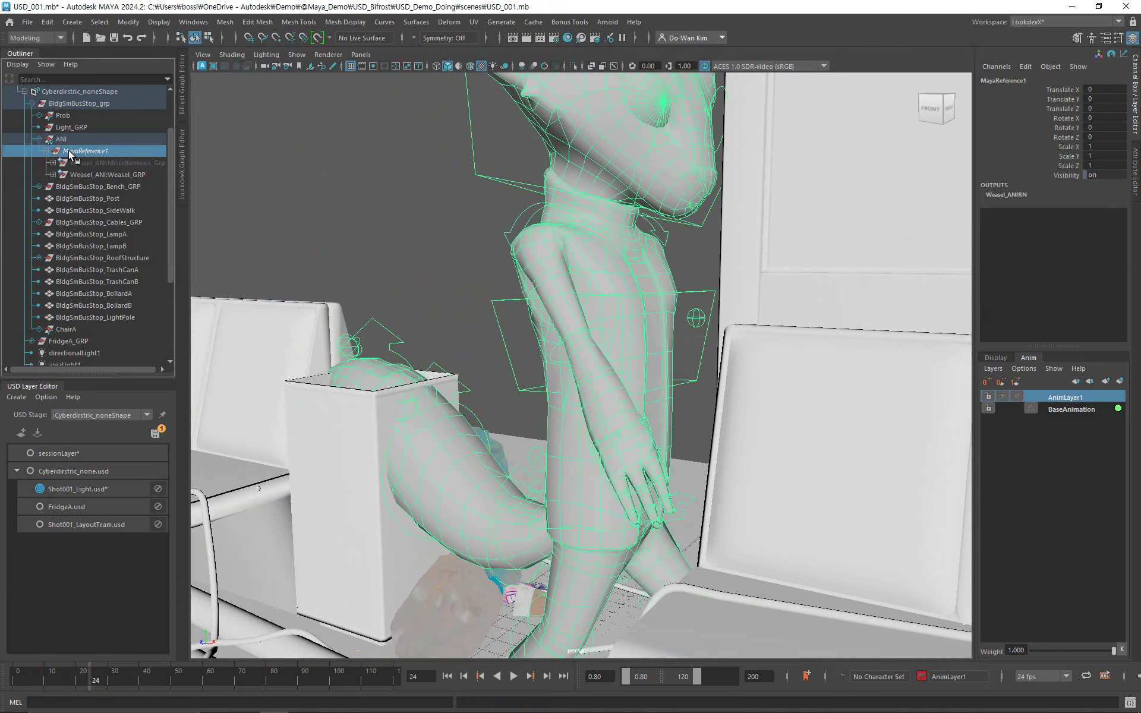
right_click(69, 152)
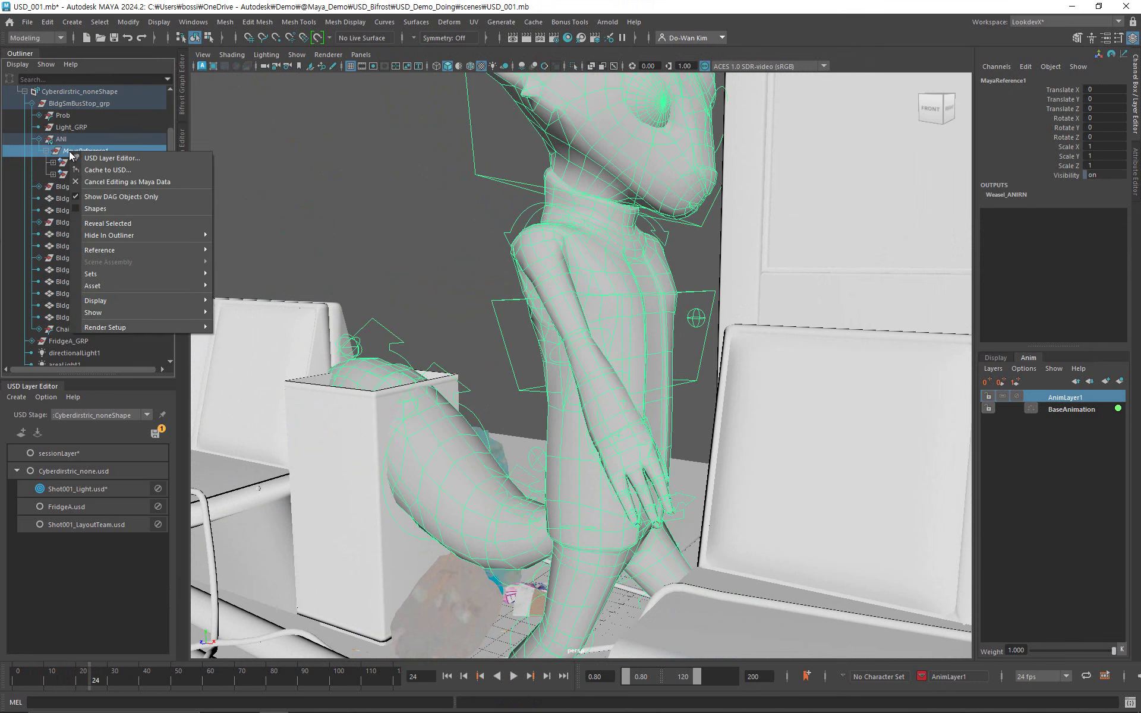
left_click(139, 171)
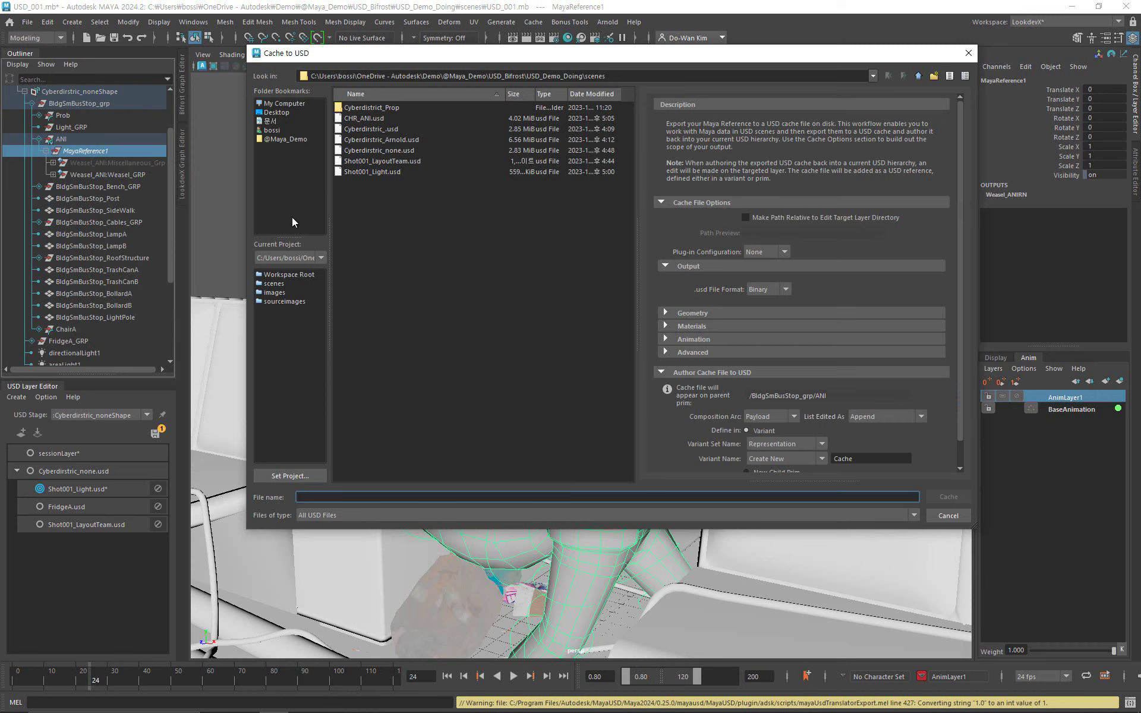
left_click(370, 119)
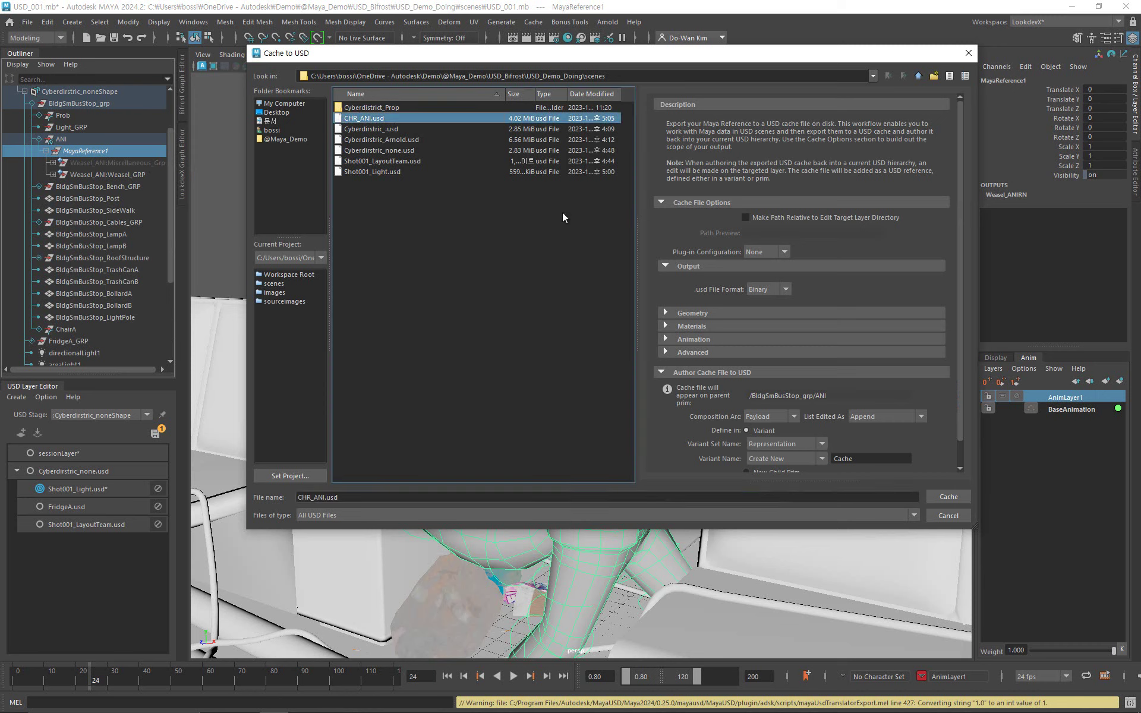
left_click(726, 339)
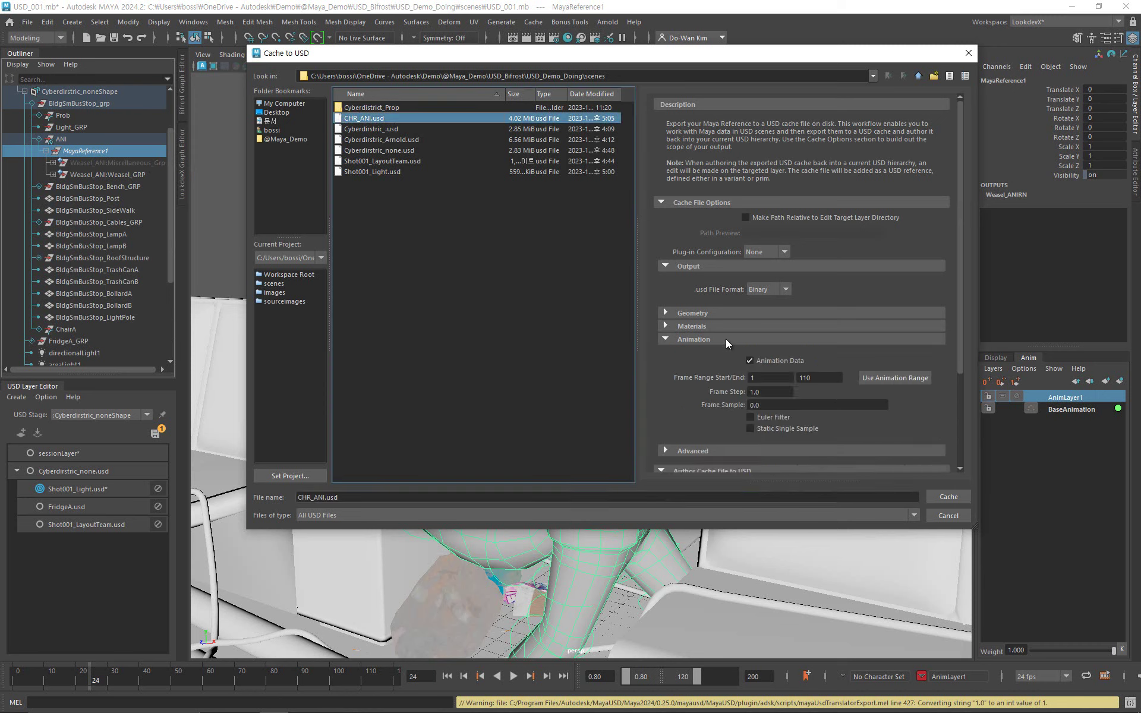
left_click(958, 497)
left_click(605, 308)
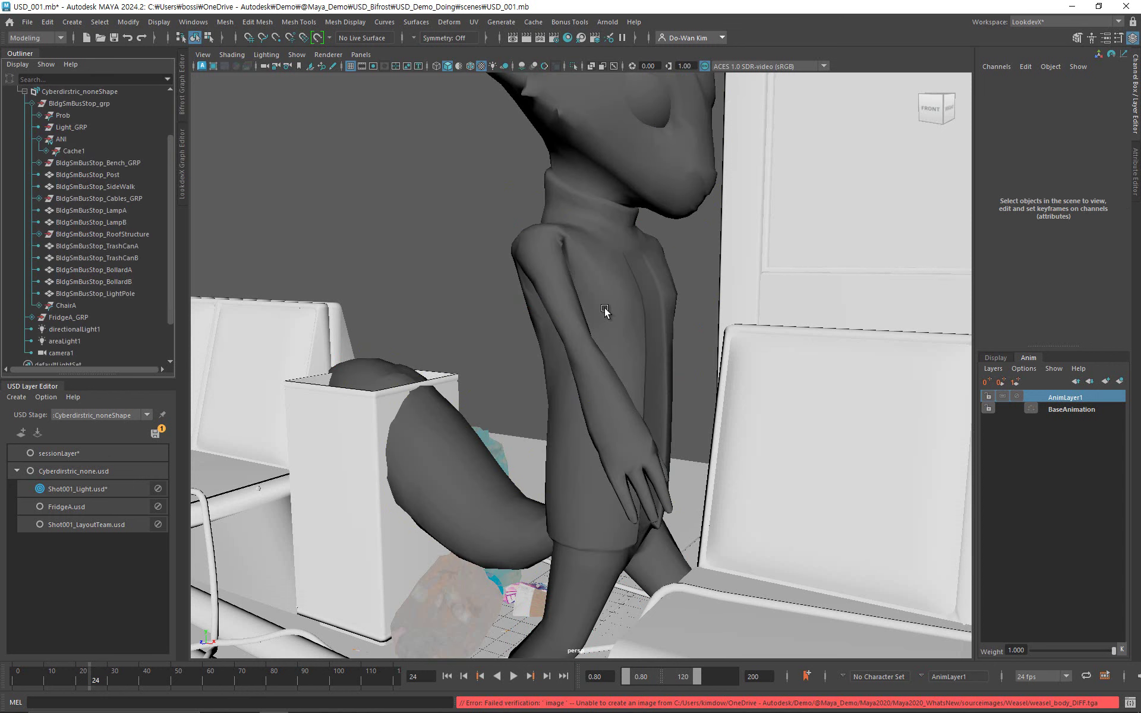
Go to frame 18 and examine the cached weasel's arm pose within the whole bus stop set.
left_click_drag(81, 675, 70, 676)
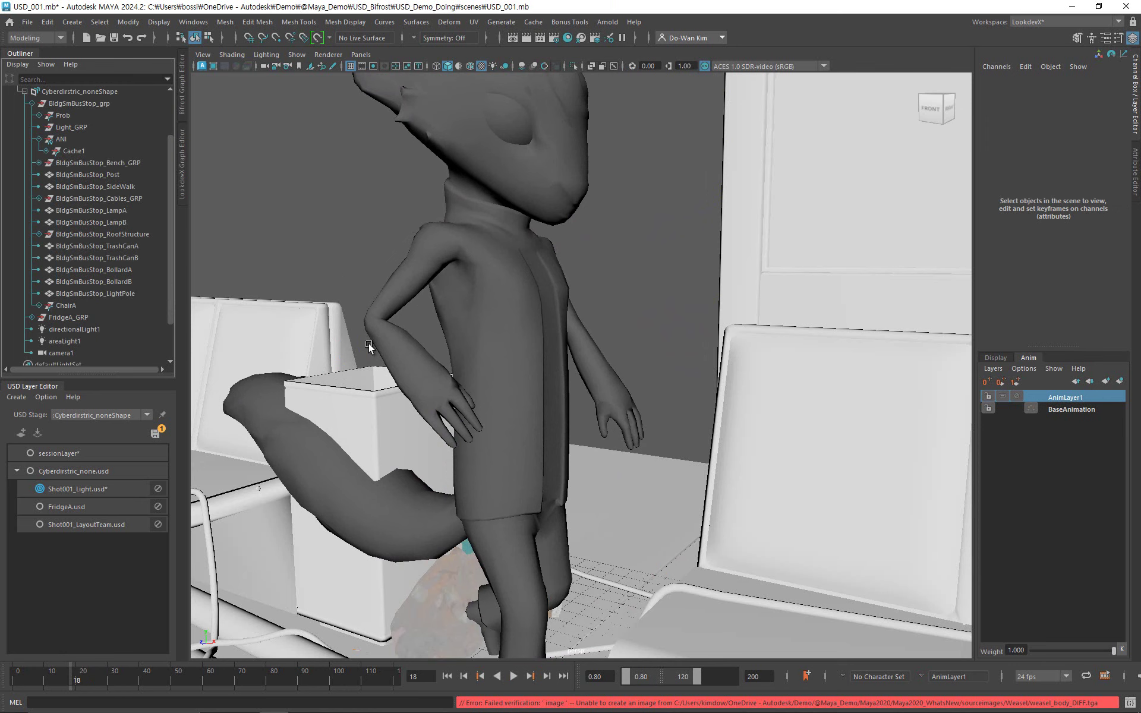
scroll(369, 346, "down", 2)
scroll(438, 349, "down", 5)
scroll(610, 413, "down", 3)
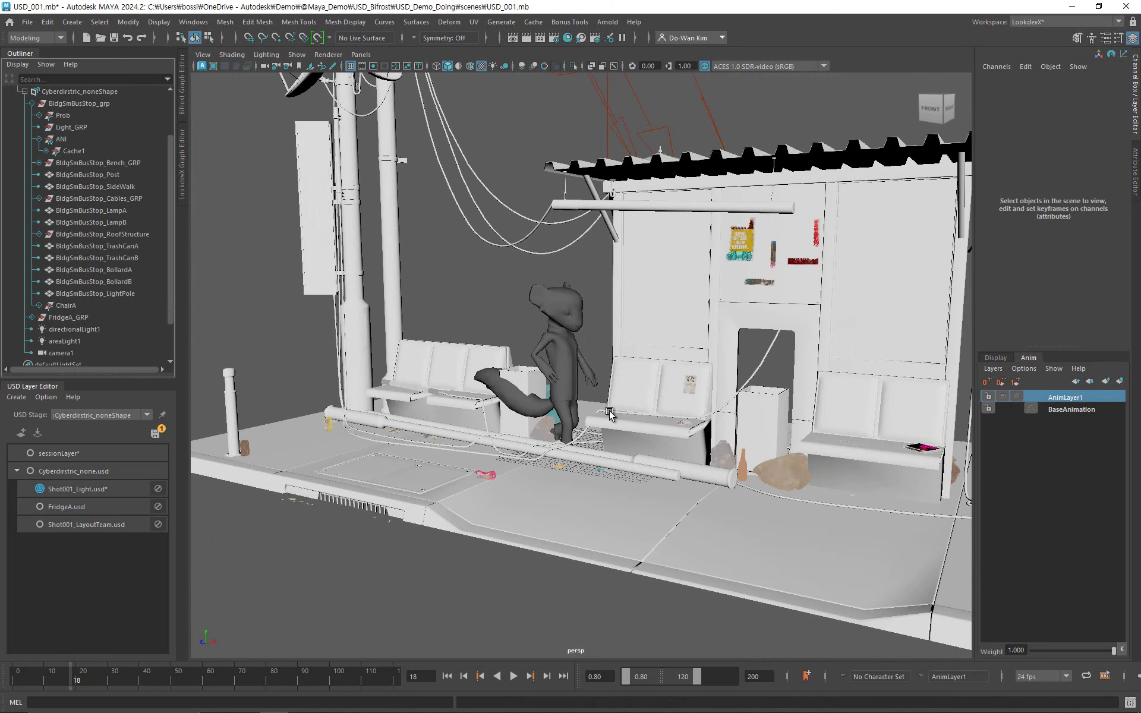
left_click_drag(730, 486, 794, 497, "alt")
middle_click_drag(877, 397, 787, 462, "alt")
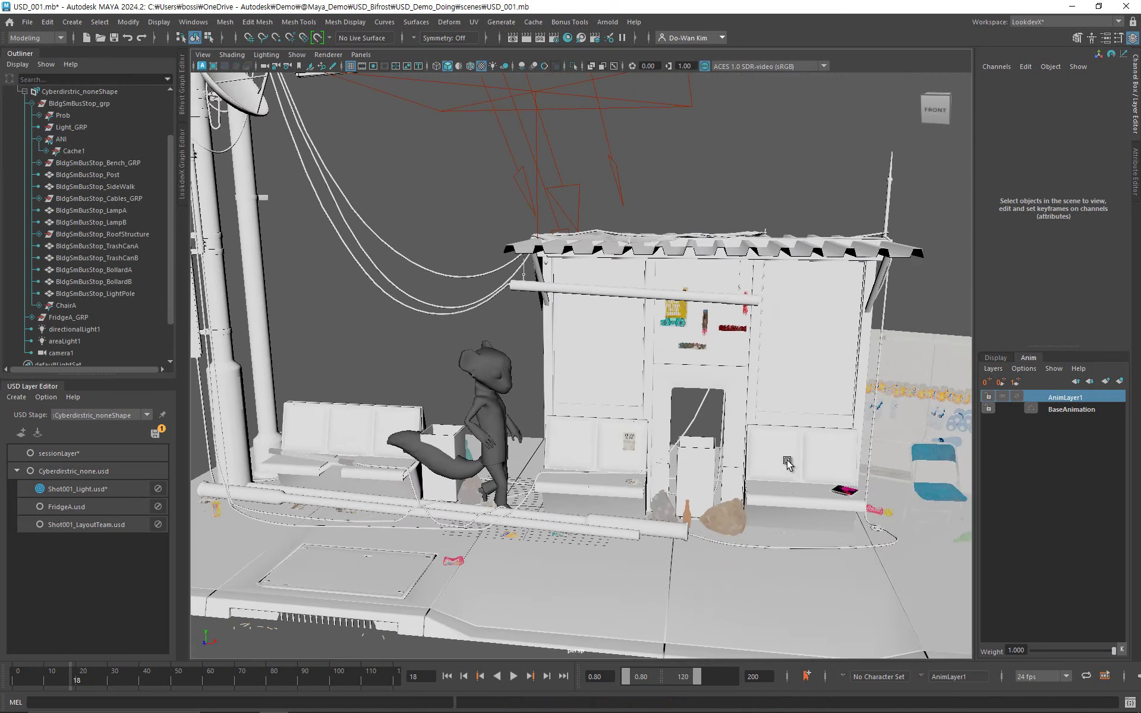
right_click_drag(788, 462, 700, 462, "alt")
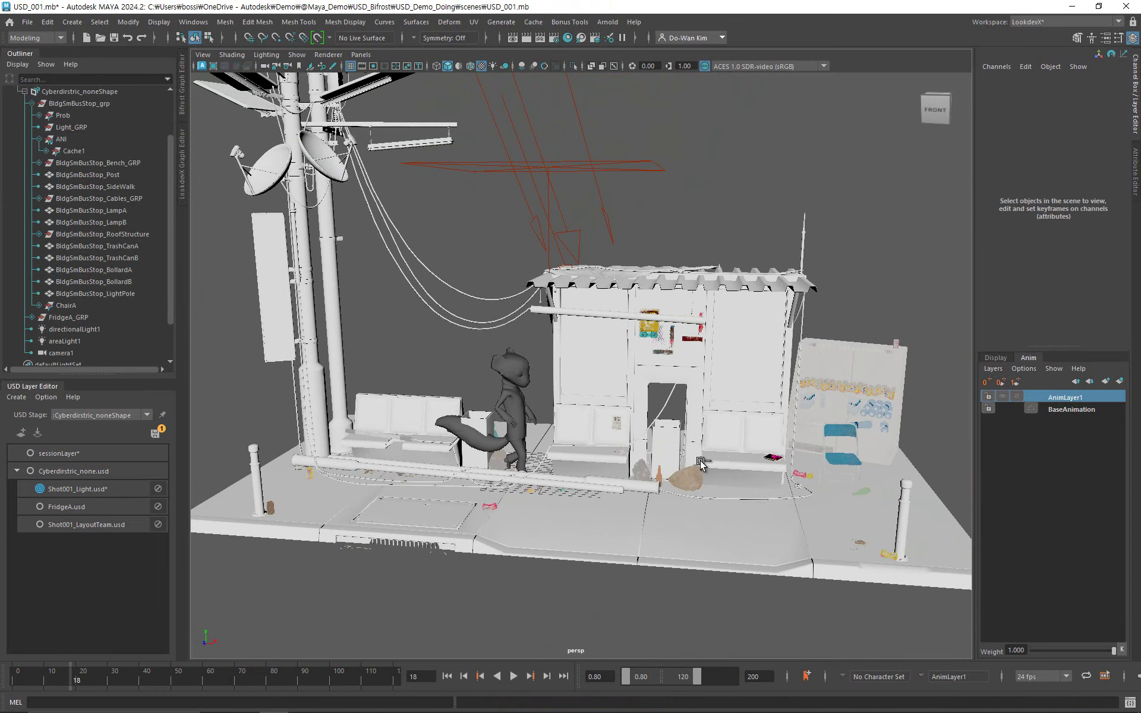
Save the scene together with the edited Shot001_Light.usd layer.
key("ctrl+s")
left_click(706, 397)
left_click(701, 401)
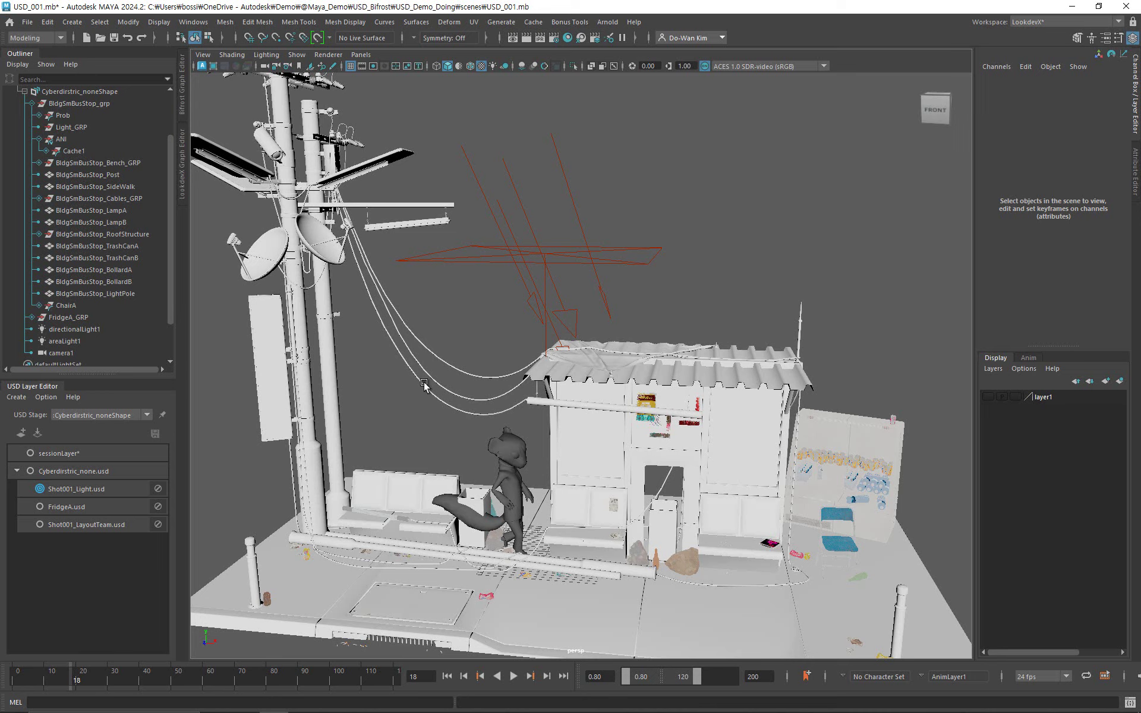
Enlarge the Outliner, show the attributes of Cyberdirstric_noneShape, and turn off its Proxy purpose display.
left_click_drag(124, 418, 124, 461)
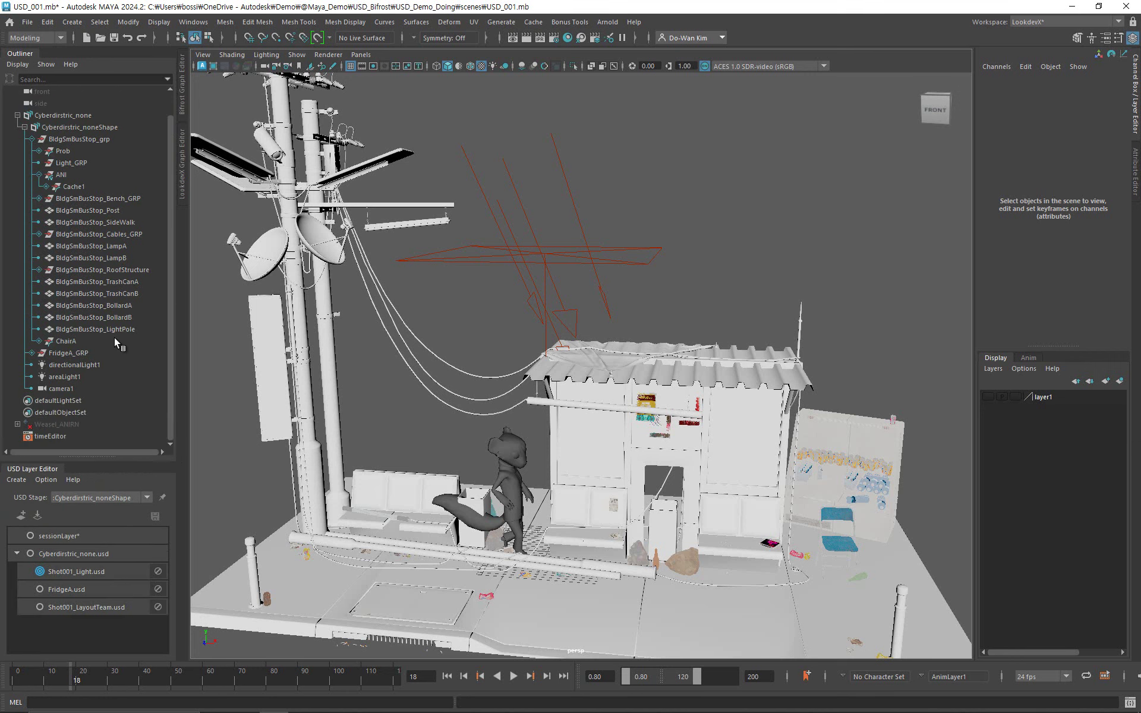
scroll(119, 333, "up", 1)
left_click(1136, 191)
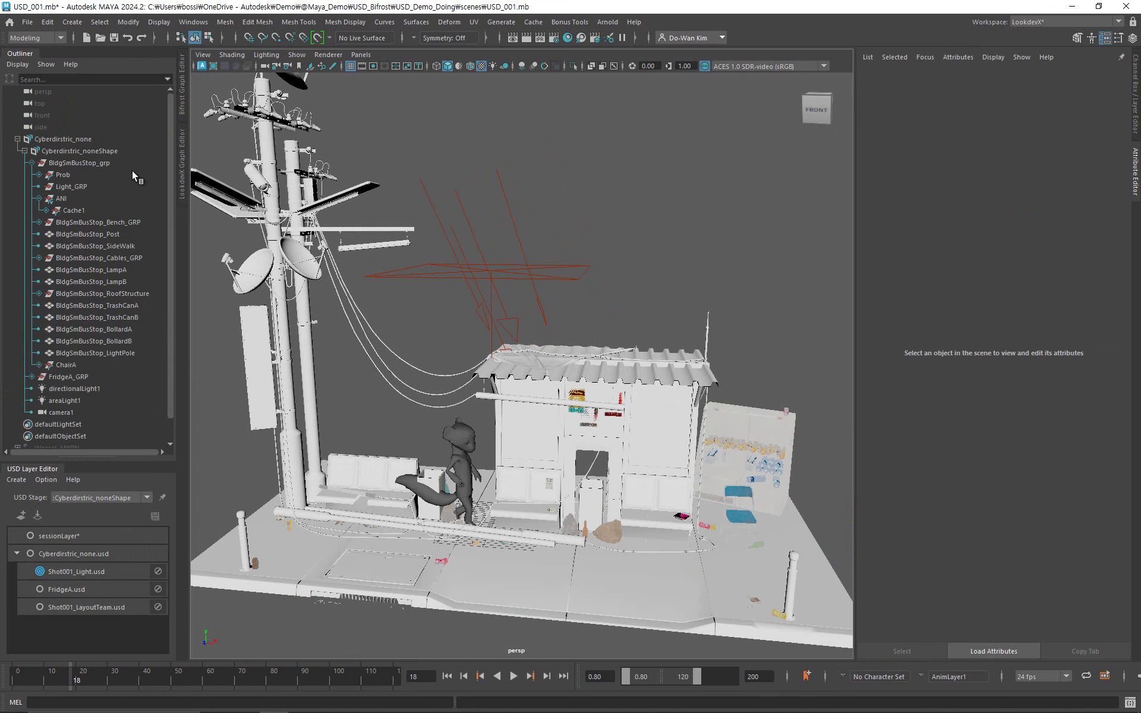
left_click(91, 138)
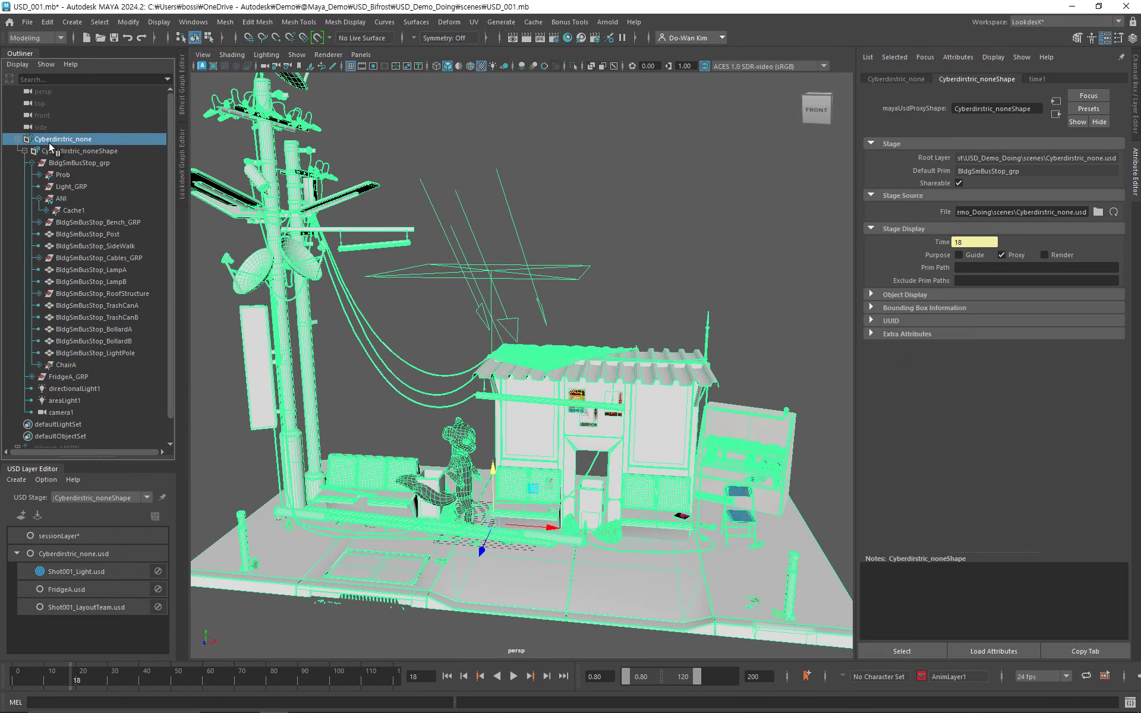
left_click(893, 79)
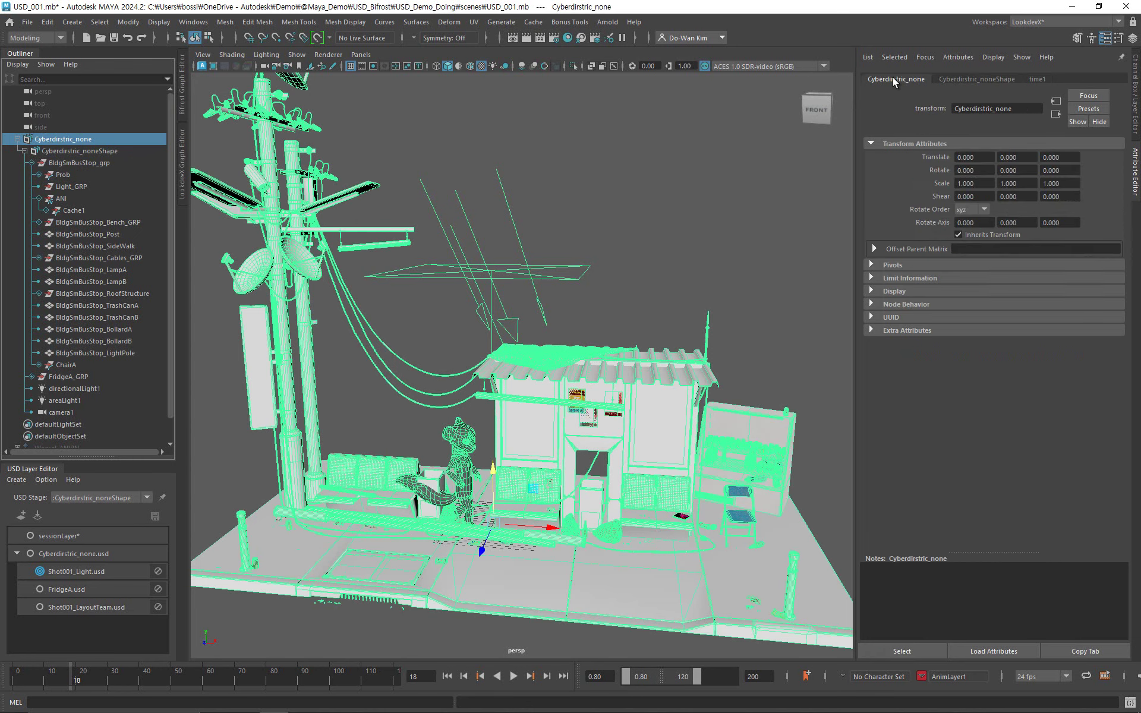
left_click(108, 153)
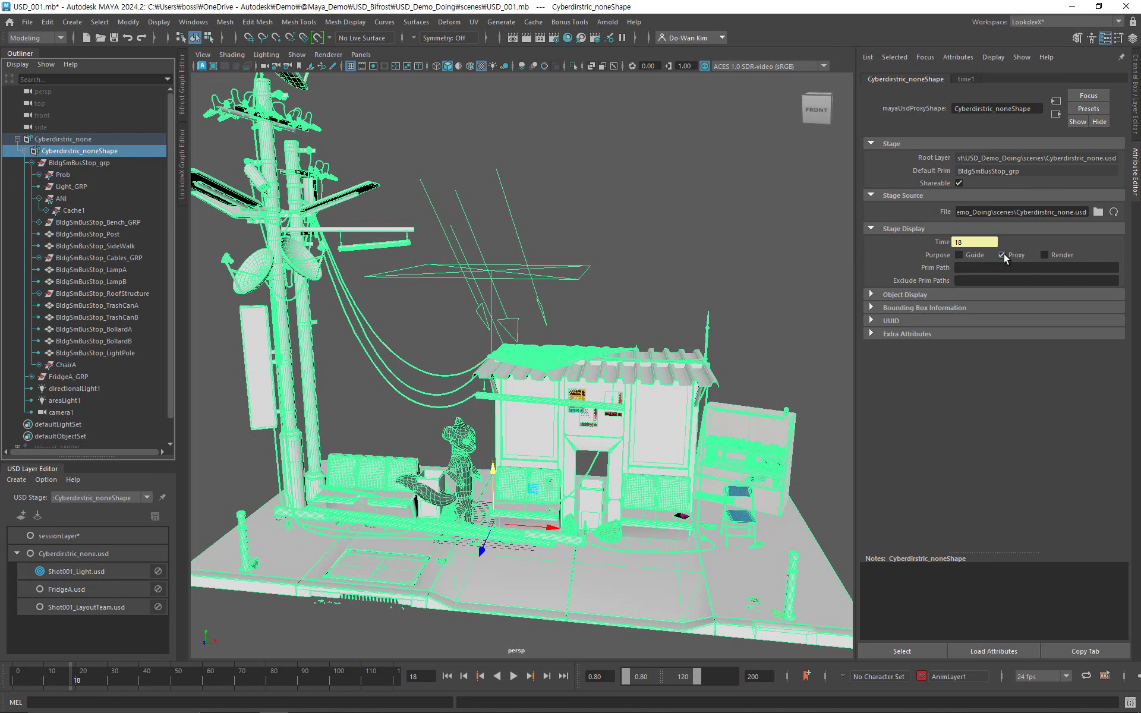
left_click(675, 187)
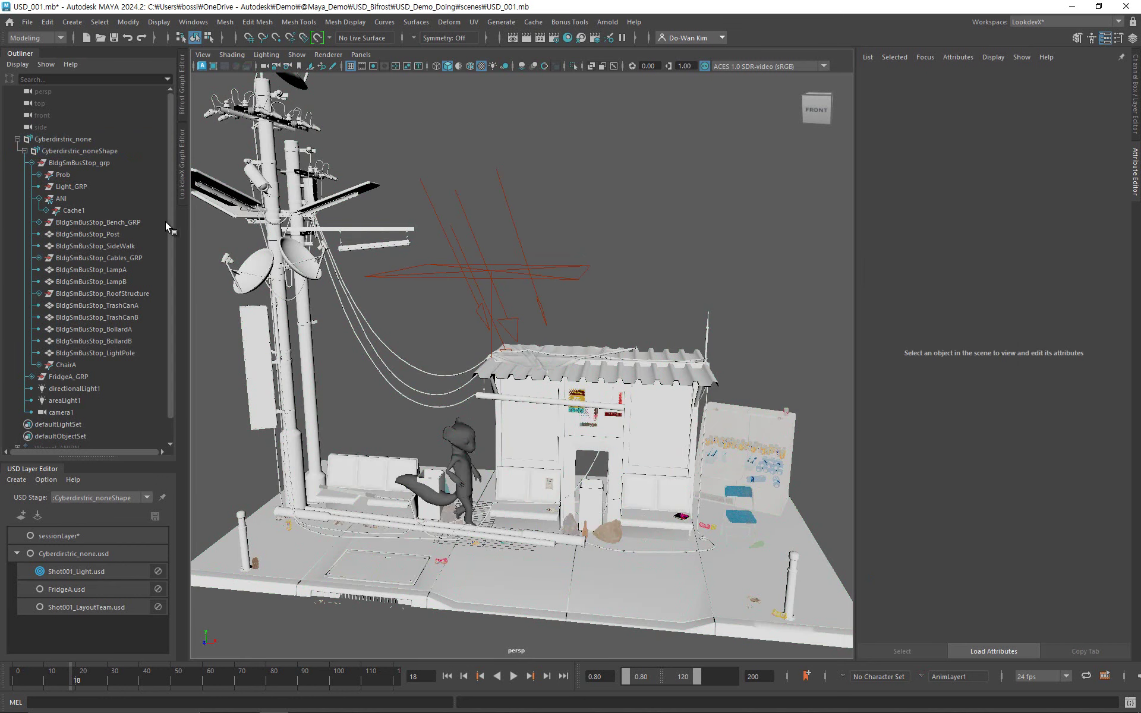
left_click(83, 148)
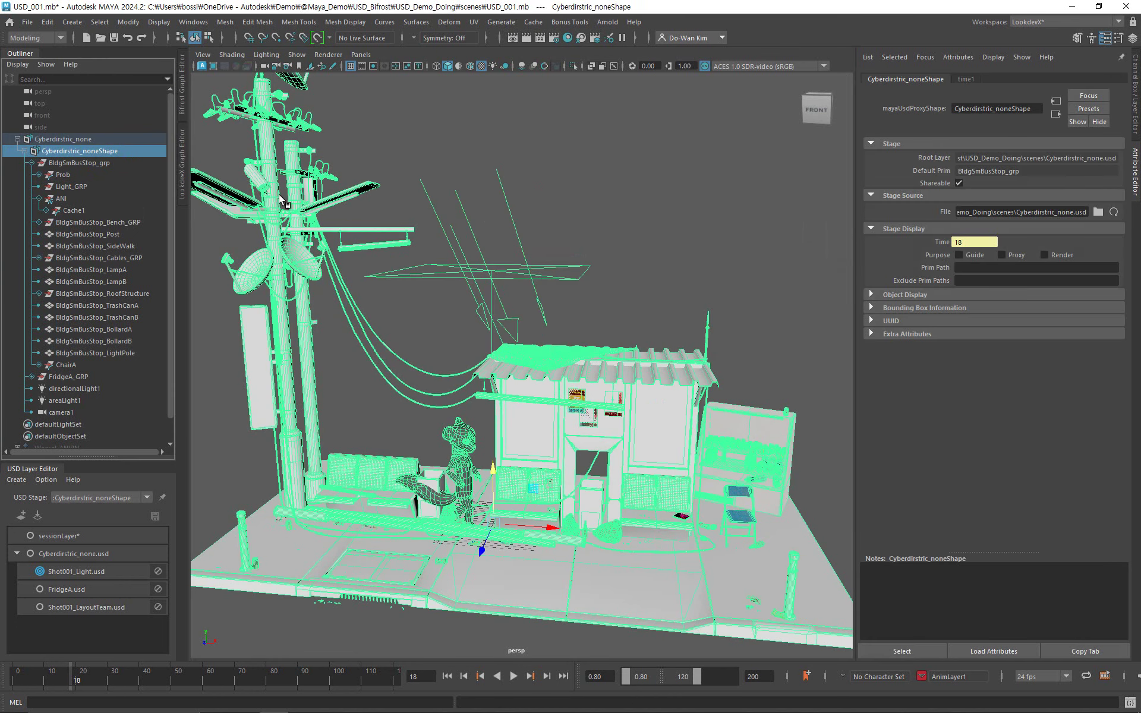
Try setting the Purpose of BldgSmBusStop_Post to render, then undo the change.
left_click(102, 235)
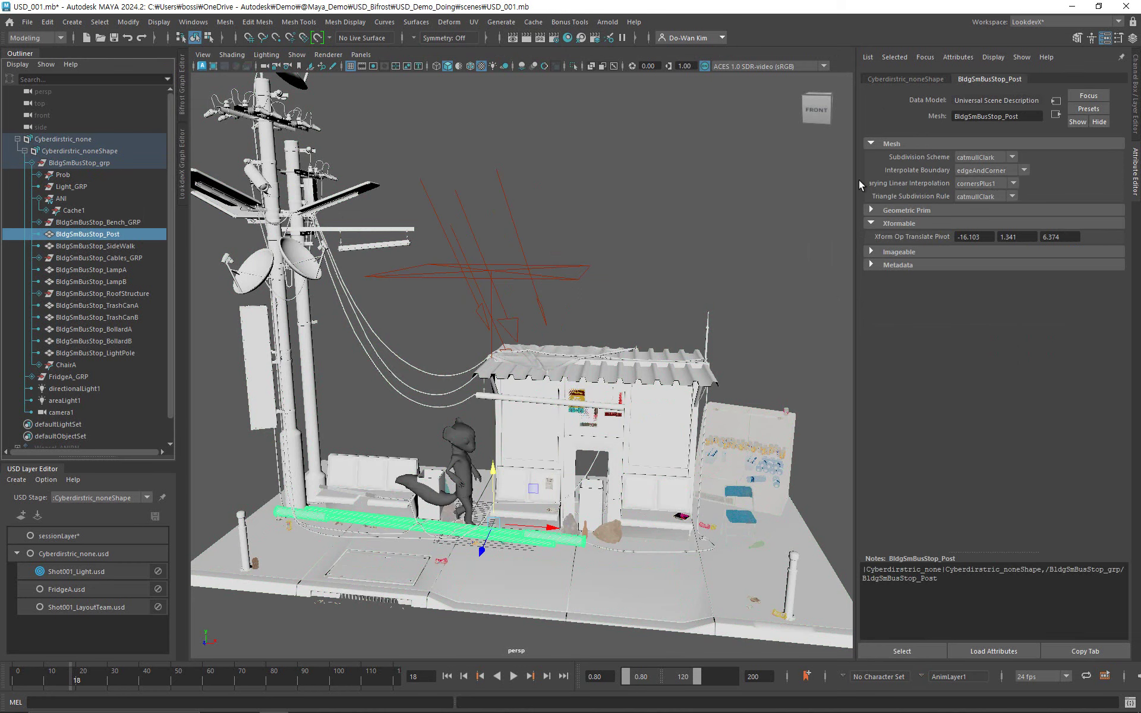
left_click(903, 253)
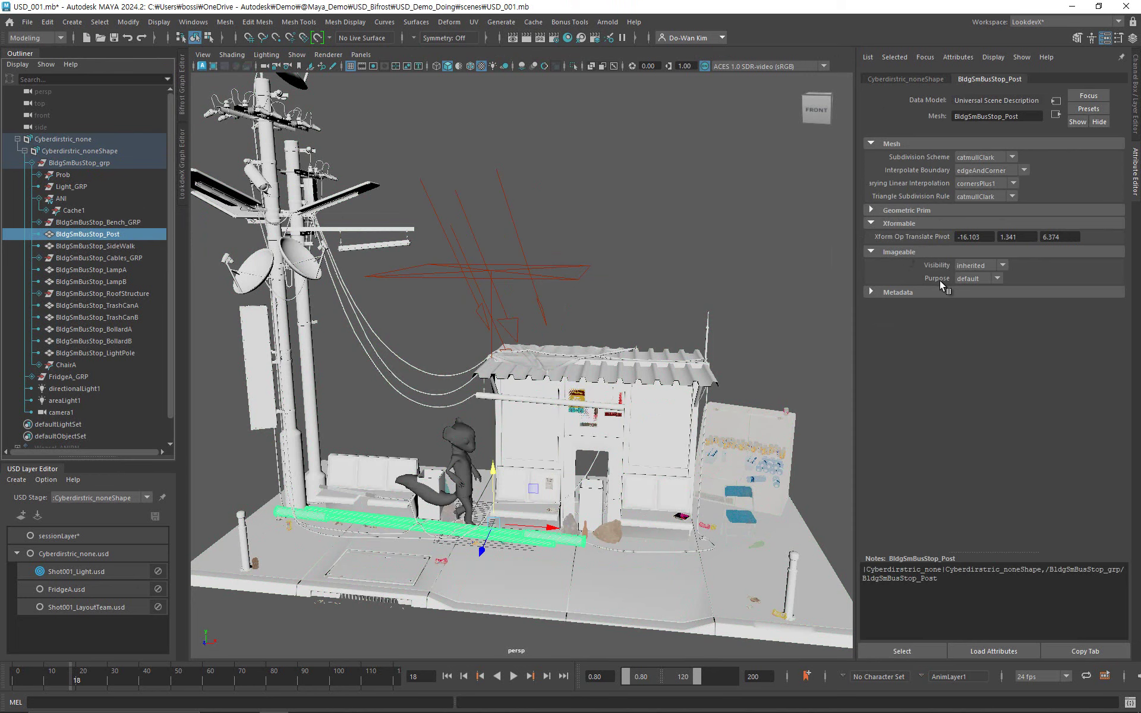
left_click(967, 279)
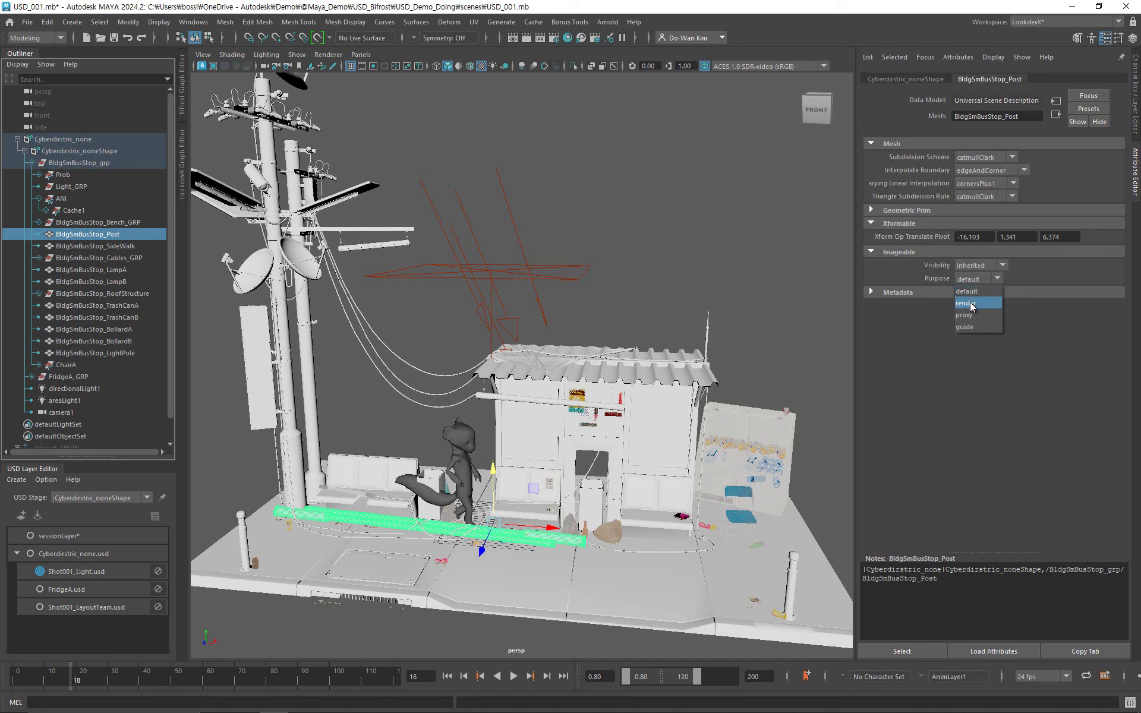
left_click(972, 306)
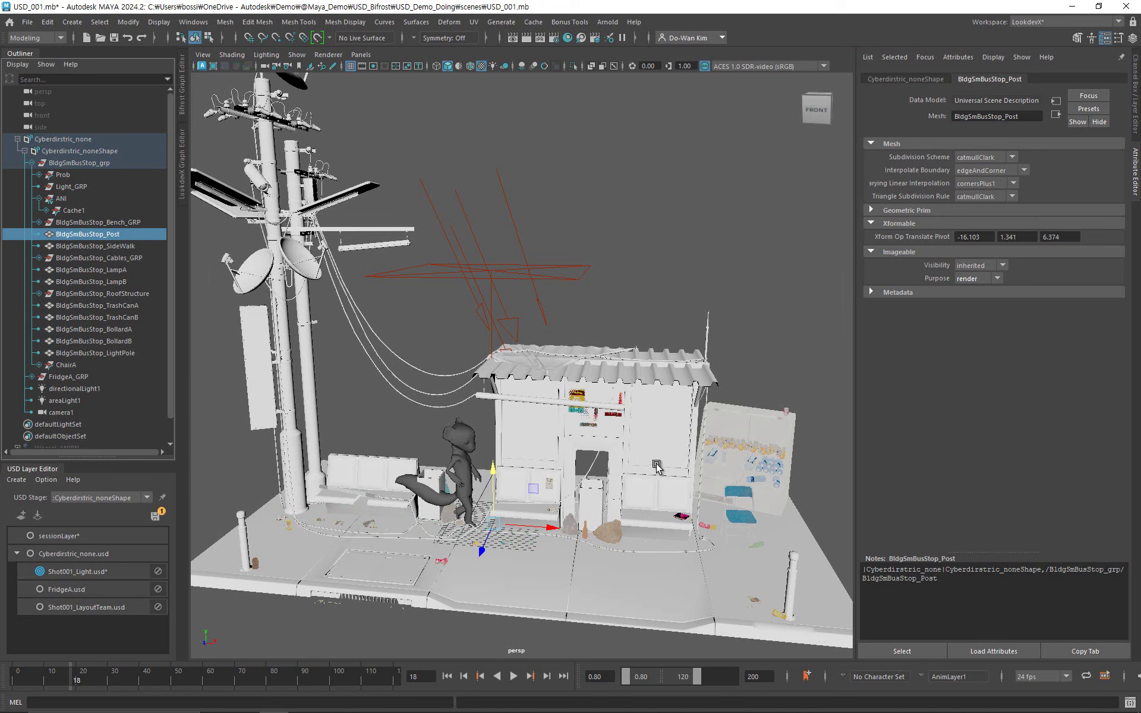
key("ctrl+z")
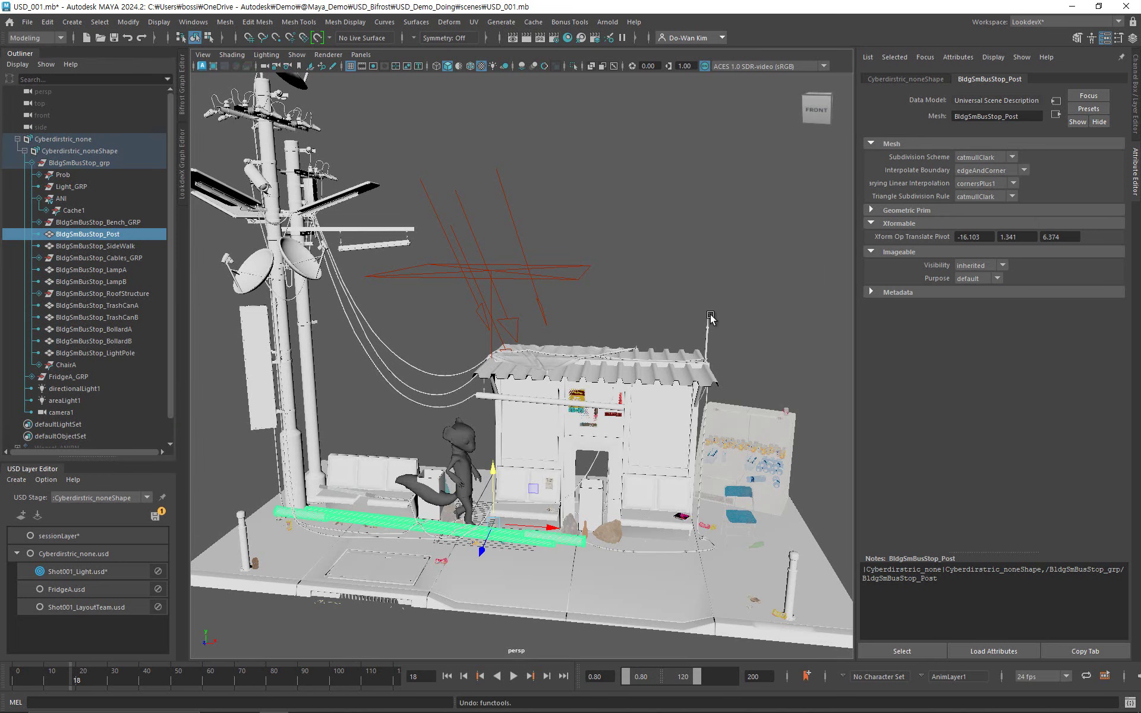
Set the Purpose of FridgeA_GRP to render and clear the selection.
left_click(746, 452)
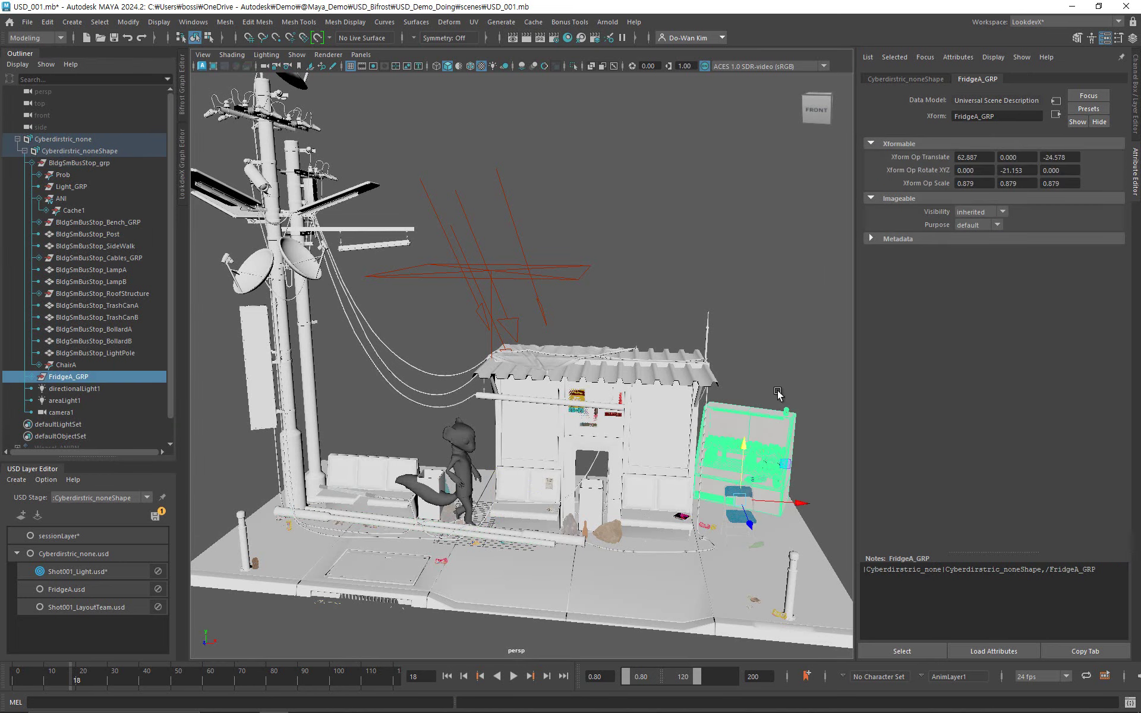
left_click(980, 225)
left_click(966, 250)
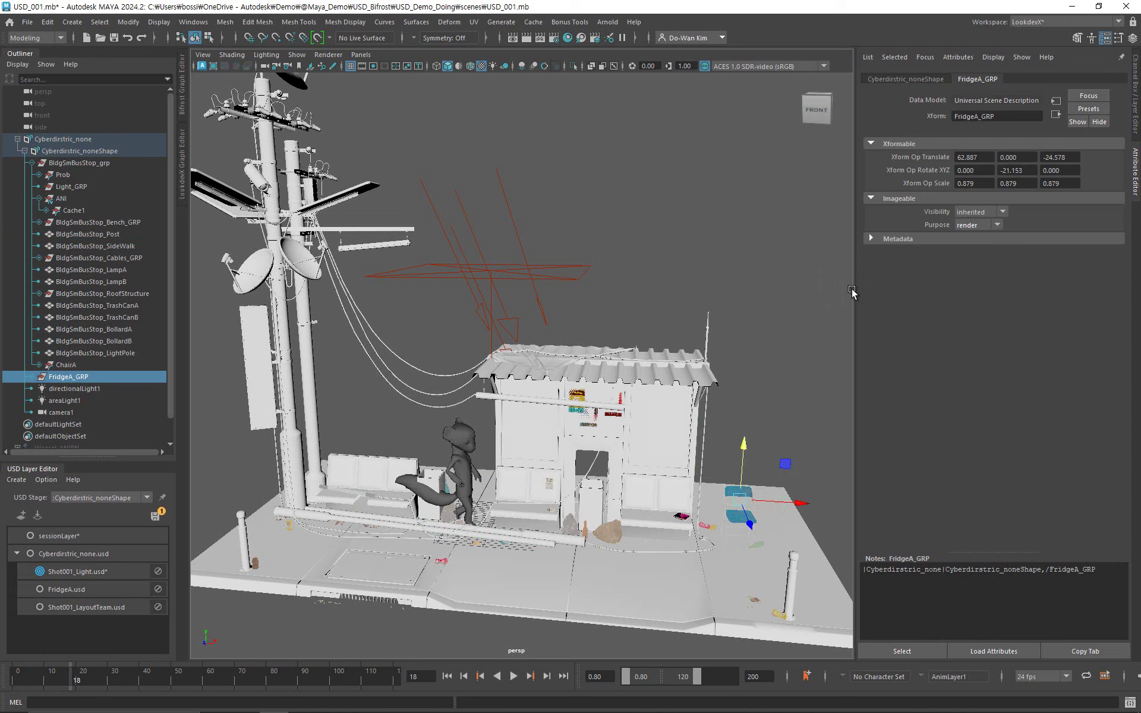
left_click(766, 217)
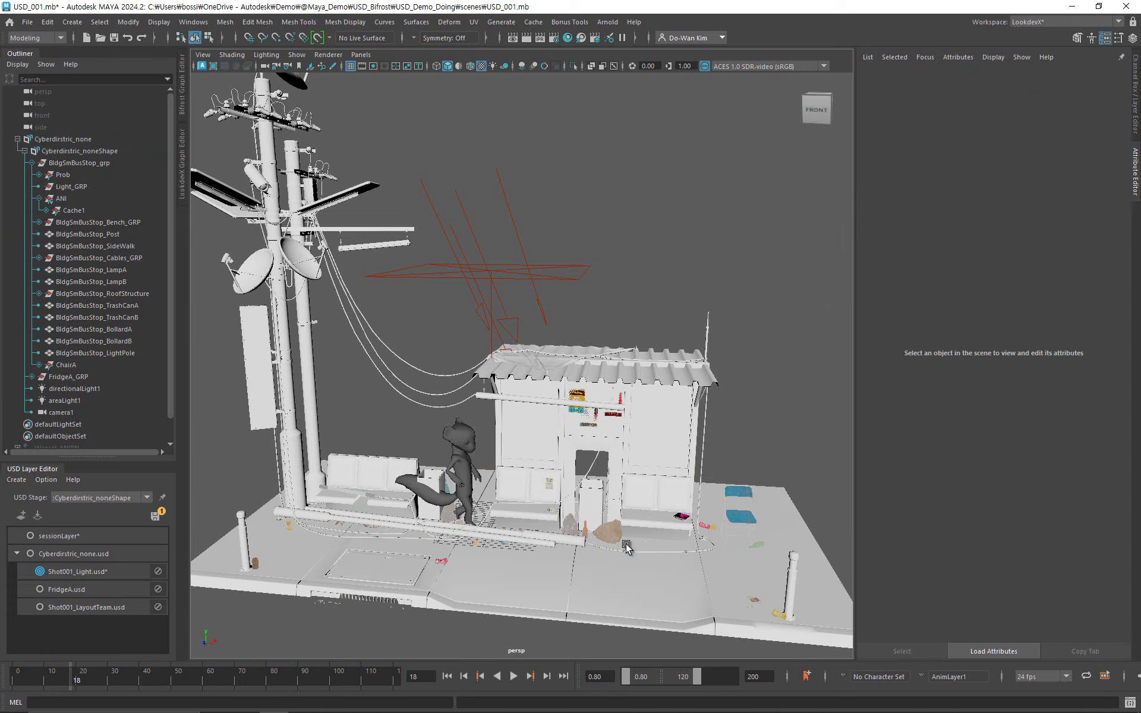
Render the perspective view in Arnold RenderView to check the render-purpose fridge, then stop and close the render window.
left_click(607, 22)
left_click(638, 58)
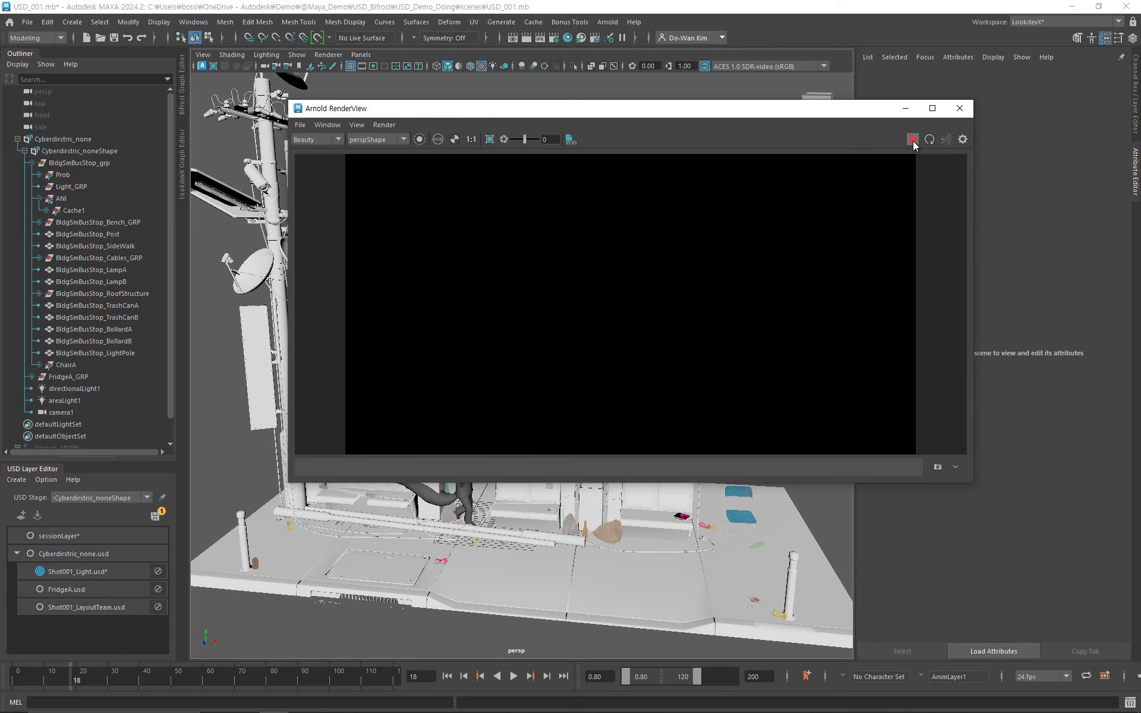
left_click(913, 140)
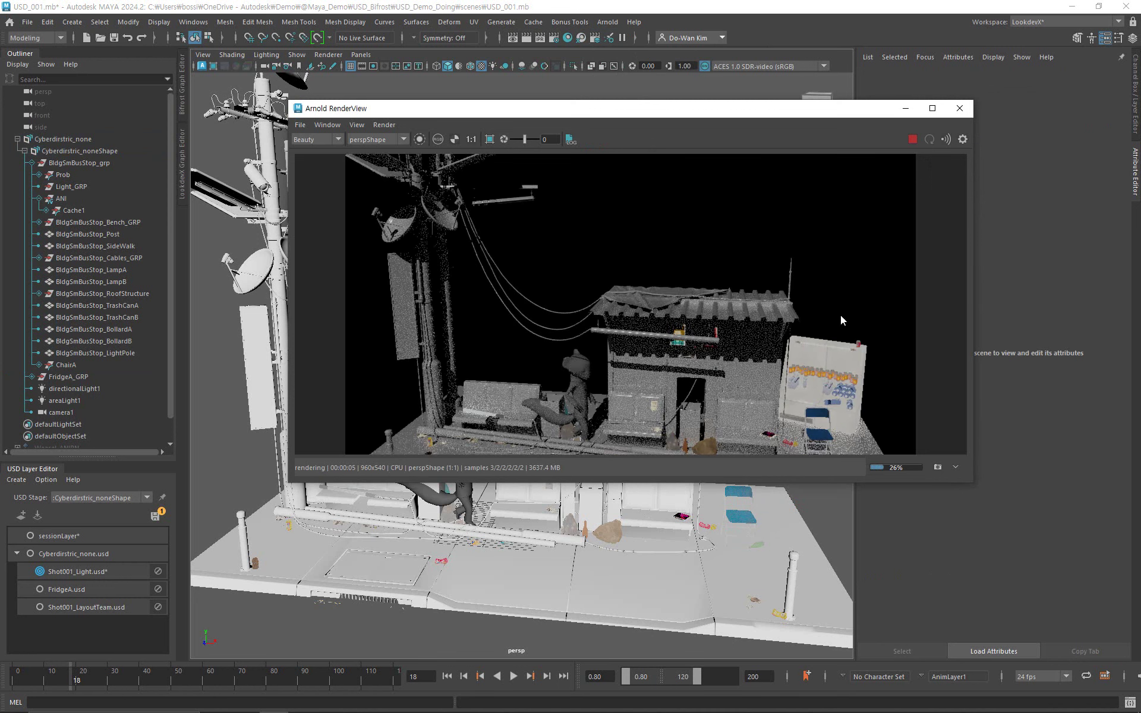
left_click(909, 143)
left_click(960, 109)
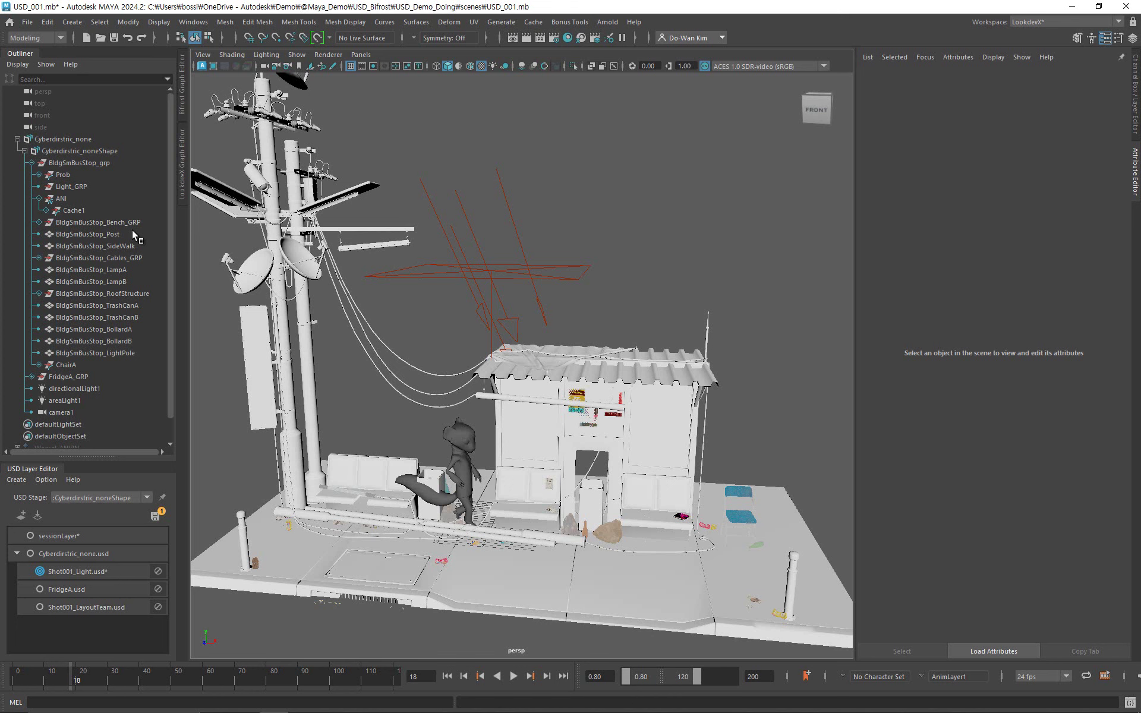
Turn the Render purpose display of Cyberdirstric_noneShape on and back off to compare the fridge's visibility.
left_click(109, 150)
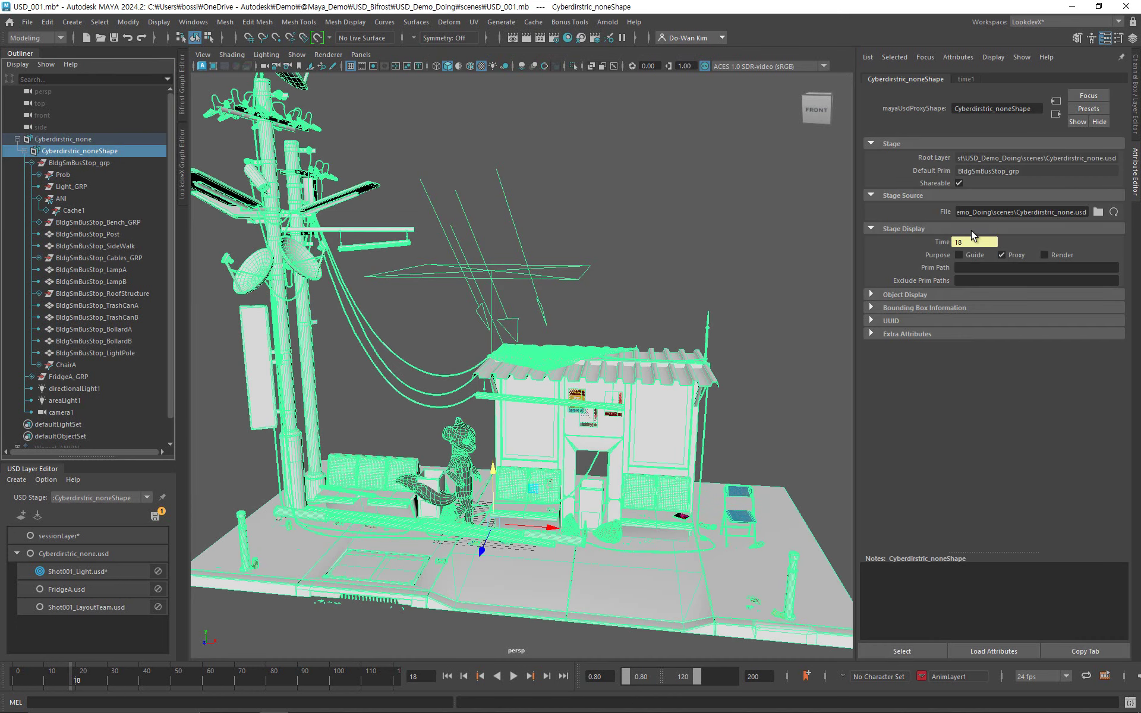
left_click(1007, 255)
left_click(1054, 255)
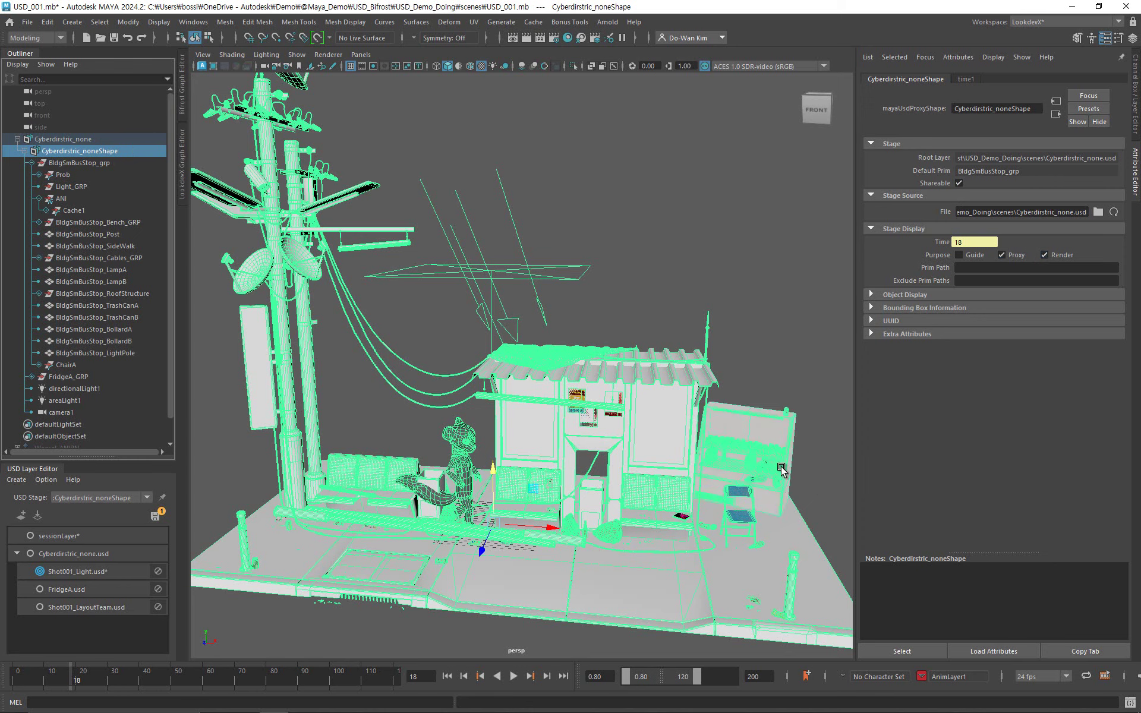
left_click(1046, 255)
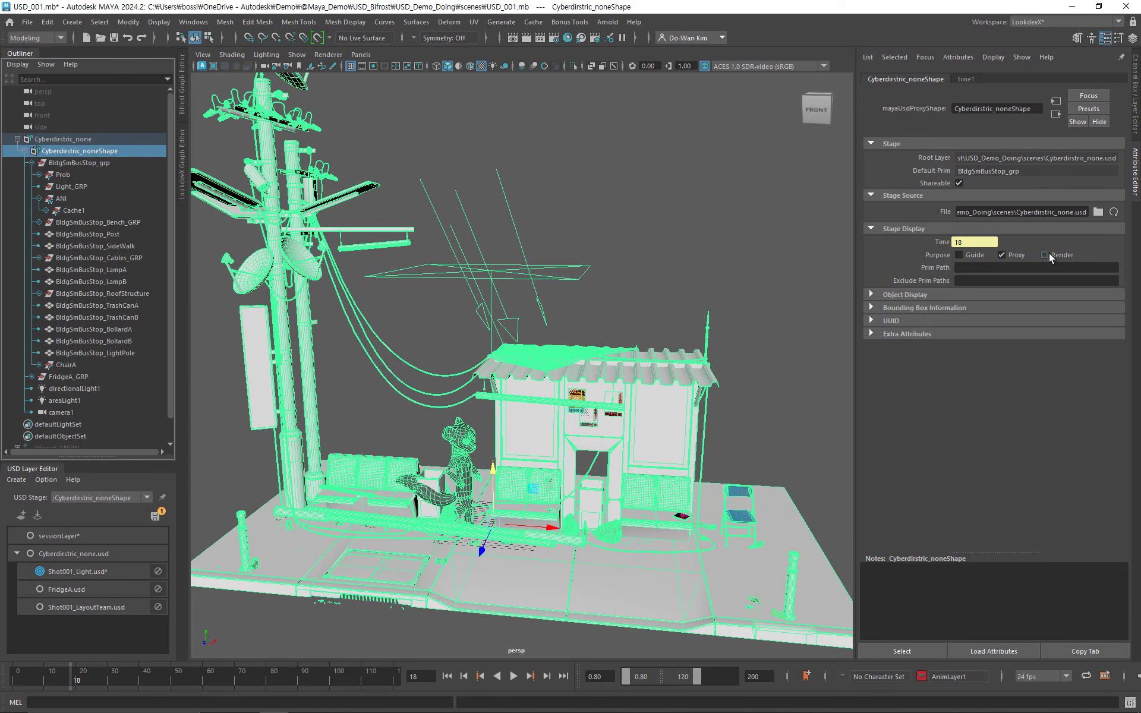
left_click(1050, 255)
left_click(1050, 255)
Set the Purpose of the ChairA prim to proxy.
left_click(745, 495)
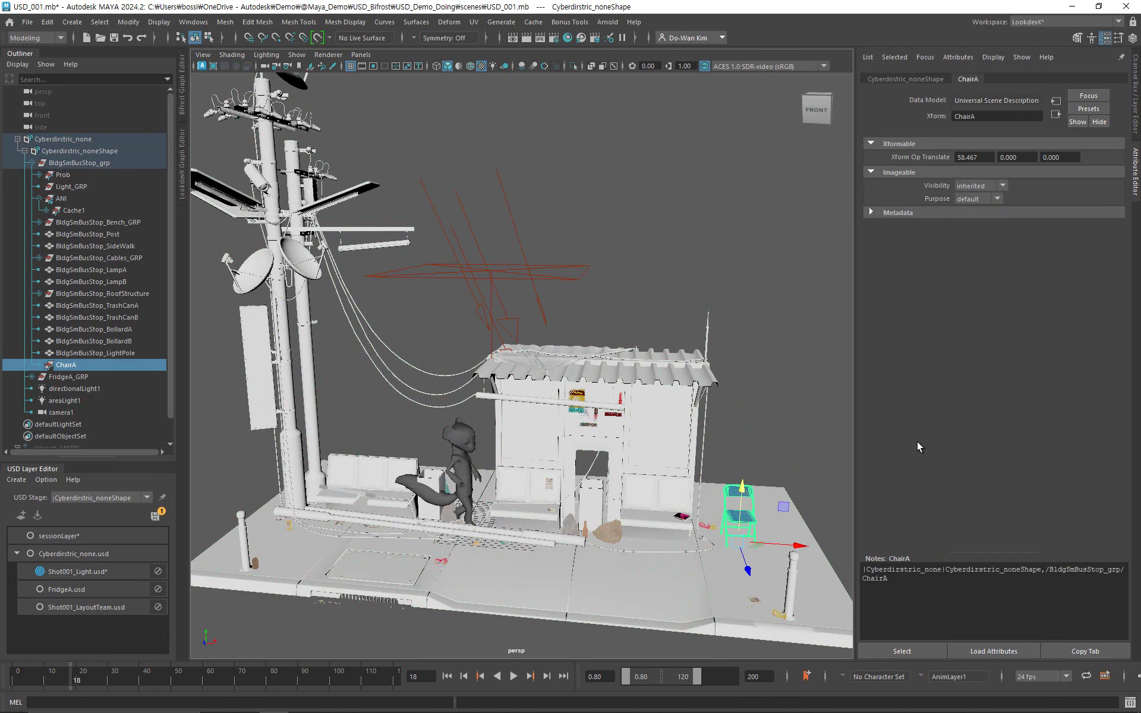
left_click(995, 199)
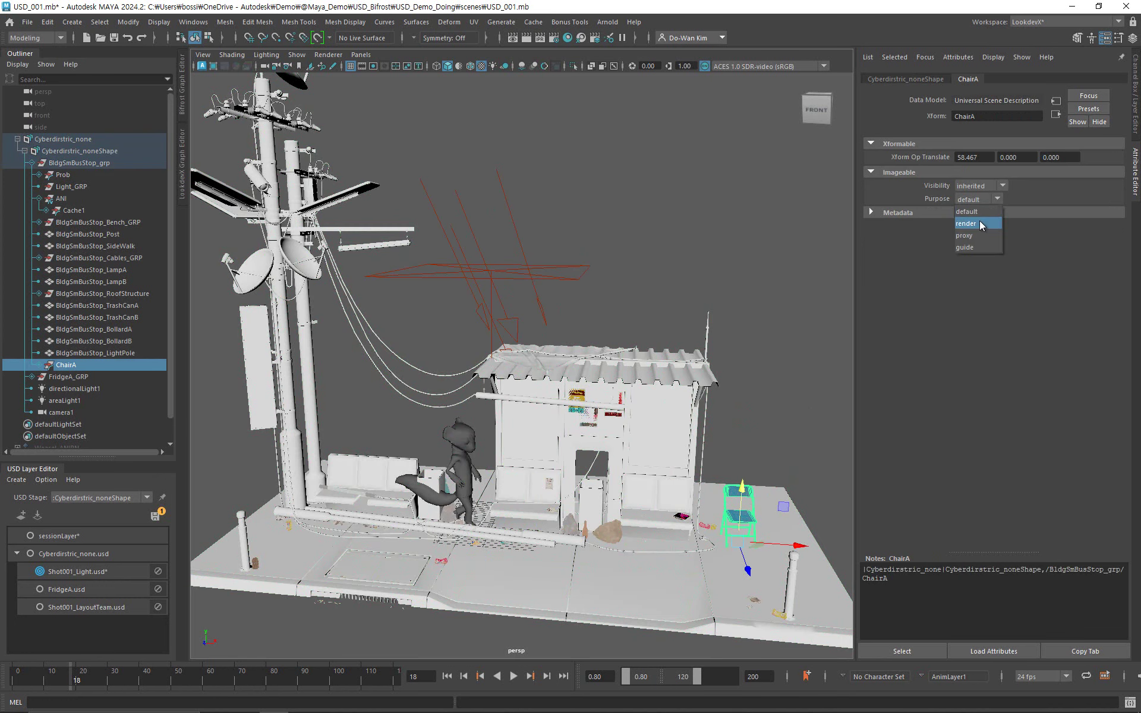
left_click(978, 235)
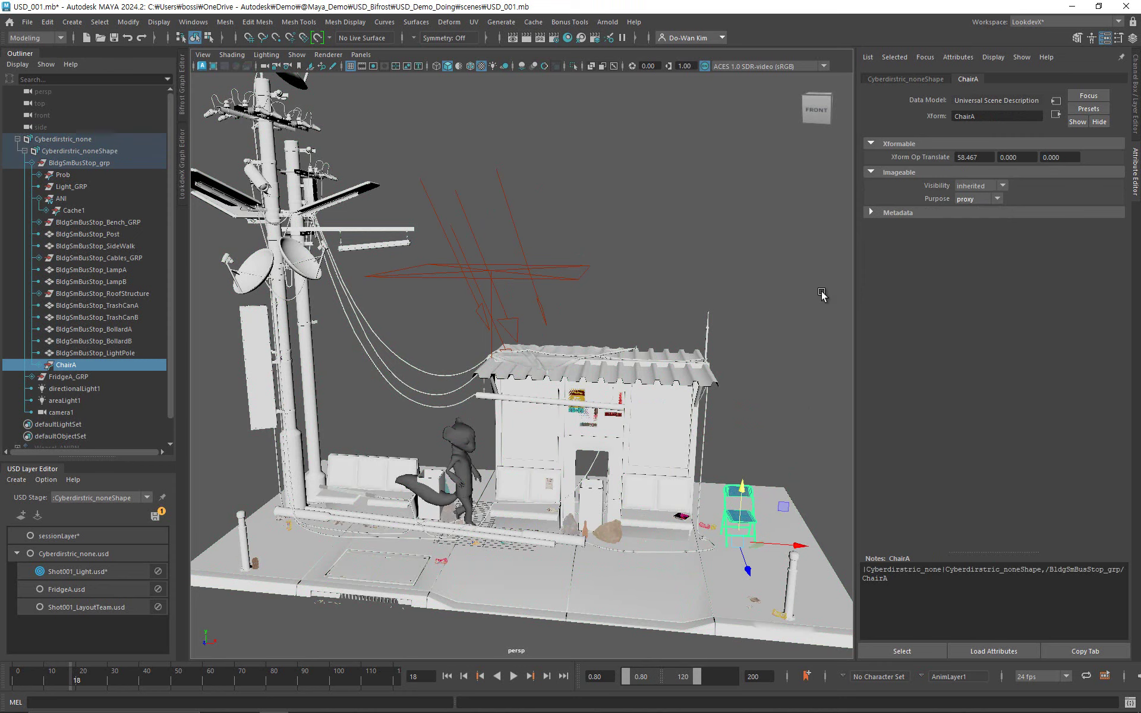
Switch the stage display of Cyberdirstric_noneShape from Proxy to Render purpose, then restore Proxy only.
left_click(96, 150)
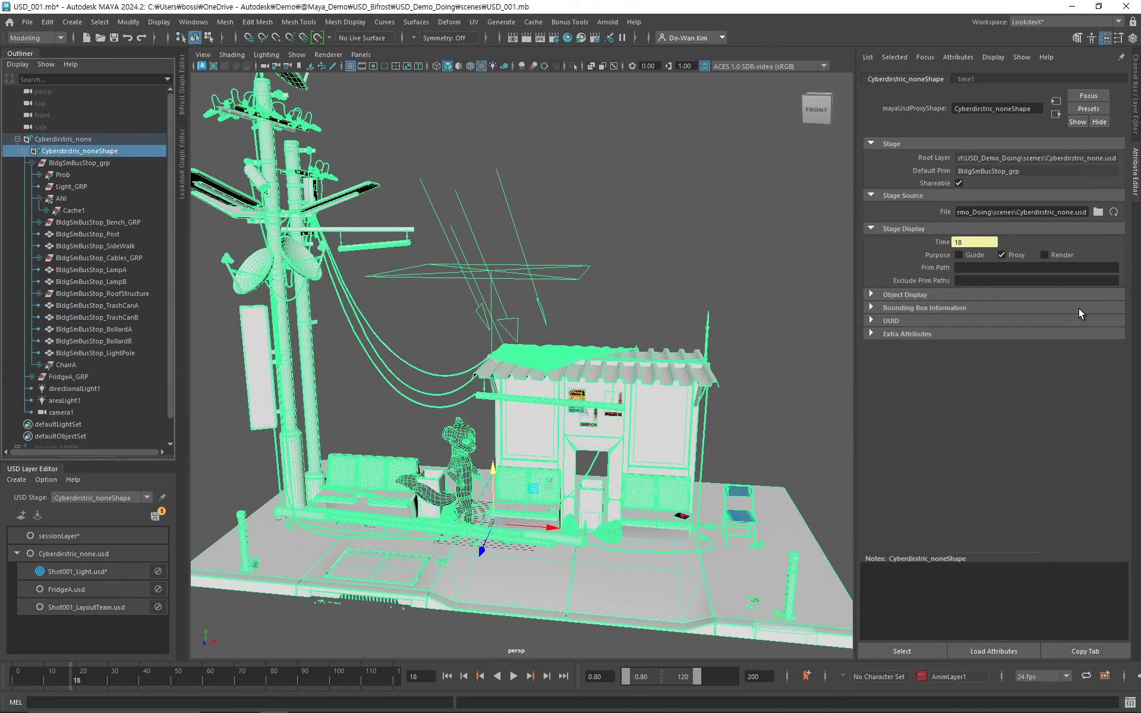
left_click(1002, 255)
left_click(1002, 255)
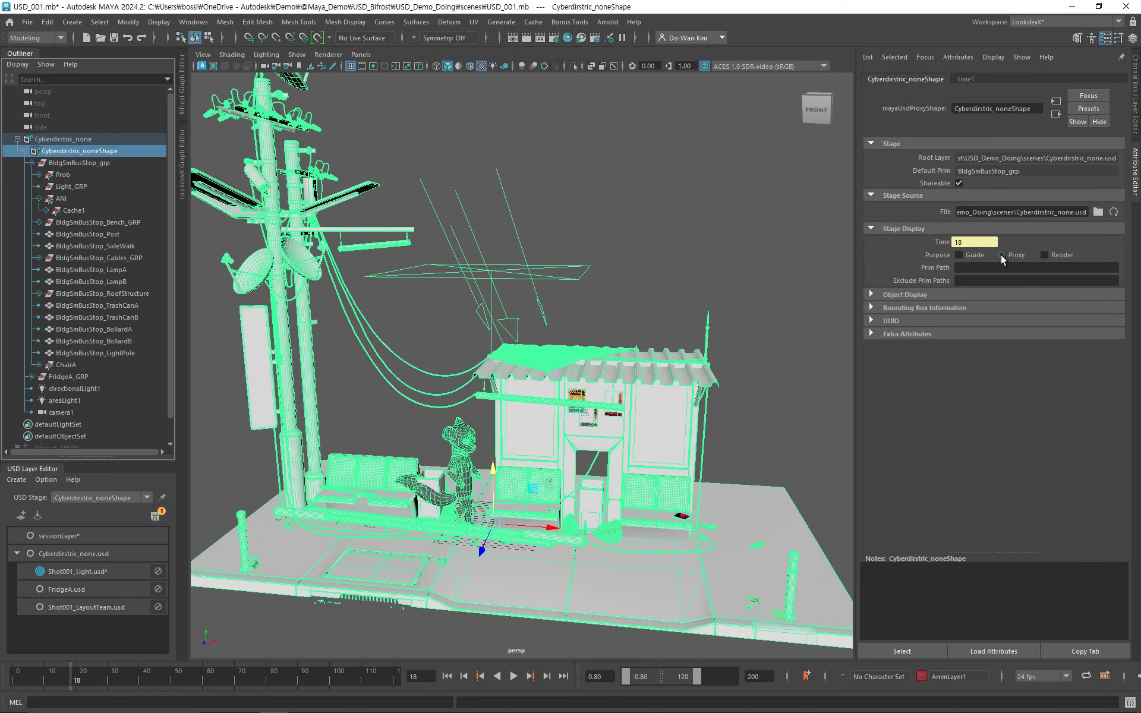
left_click(1062, 260)
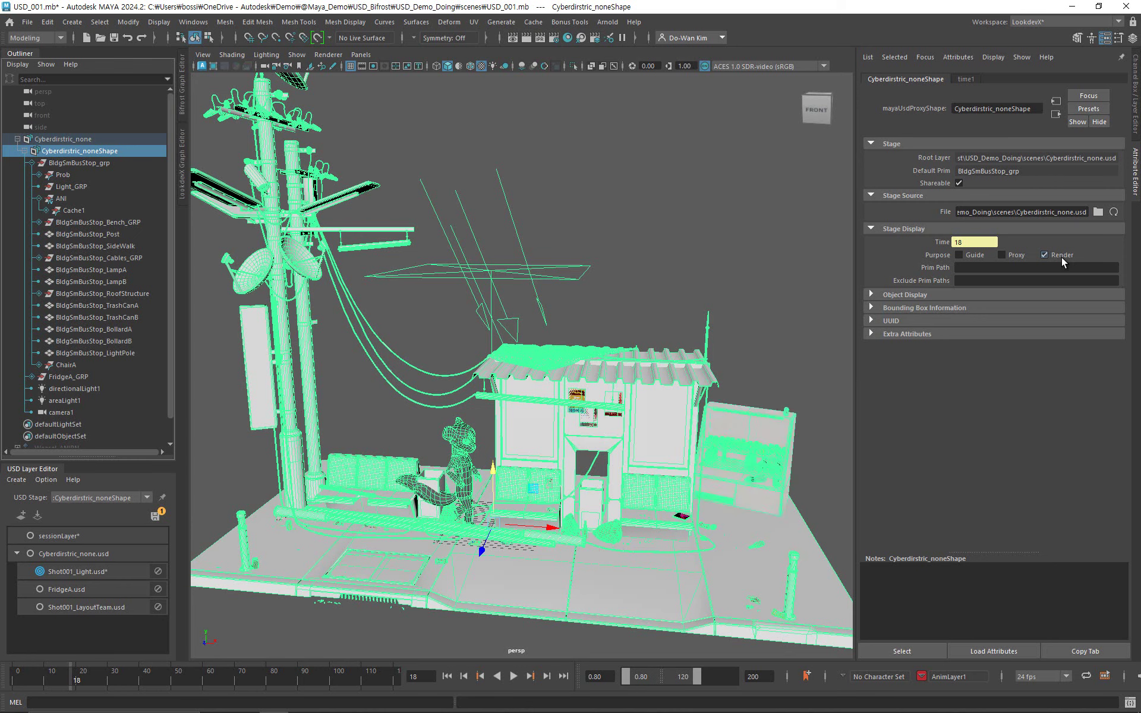
left_click(1044, 255)
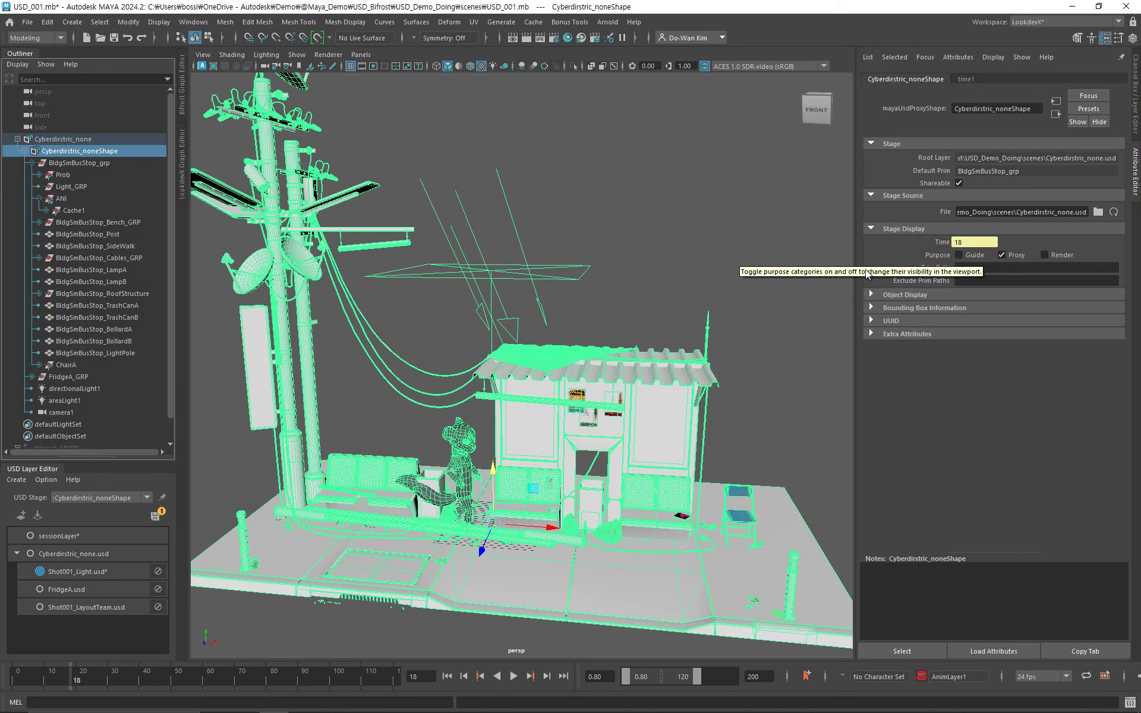
Copy the prim path of BldgSmBusStop_LampB from its metadata.
left_click(985, 268)
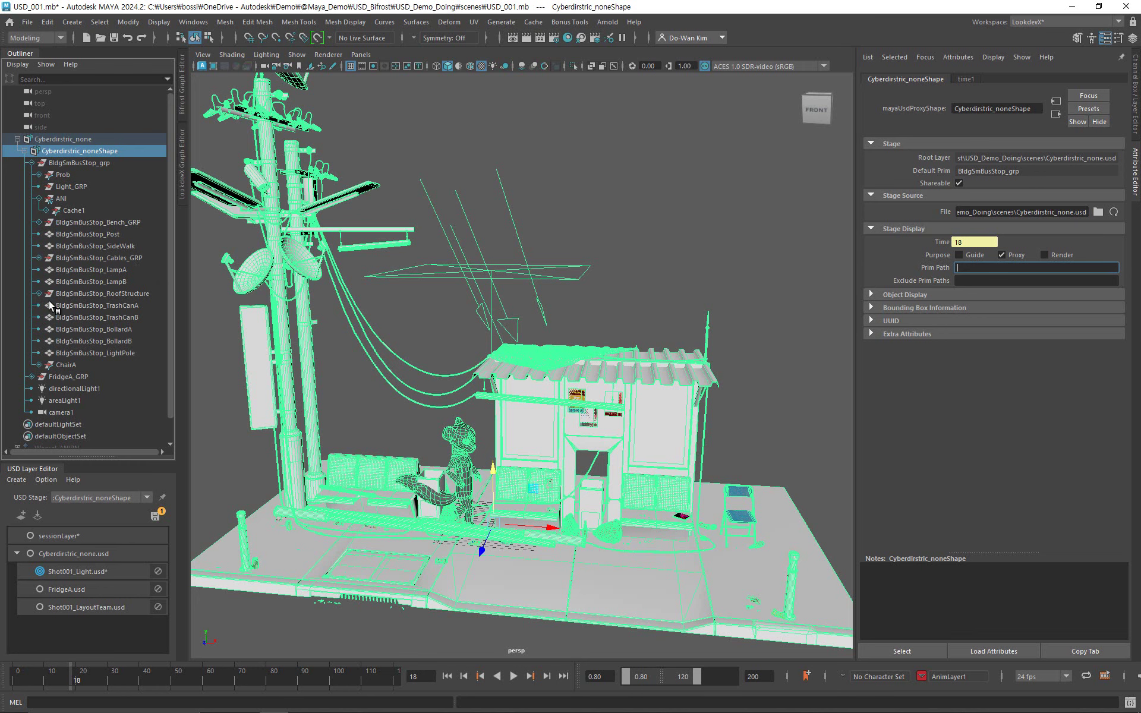
left_click(124, 284)
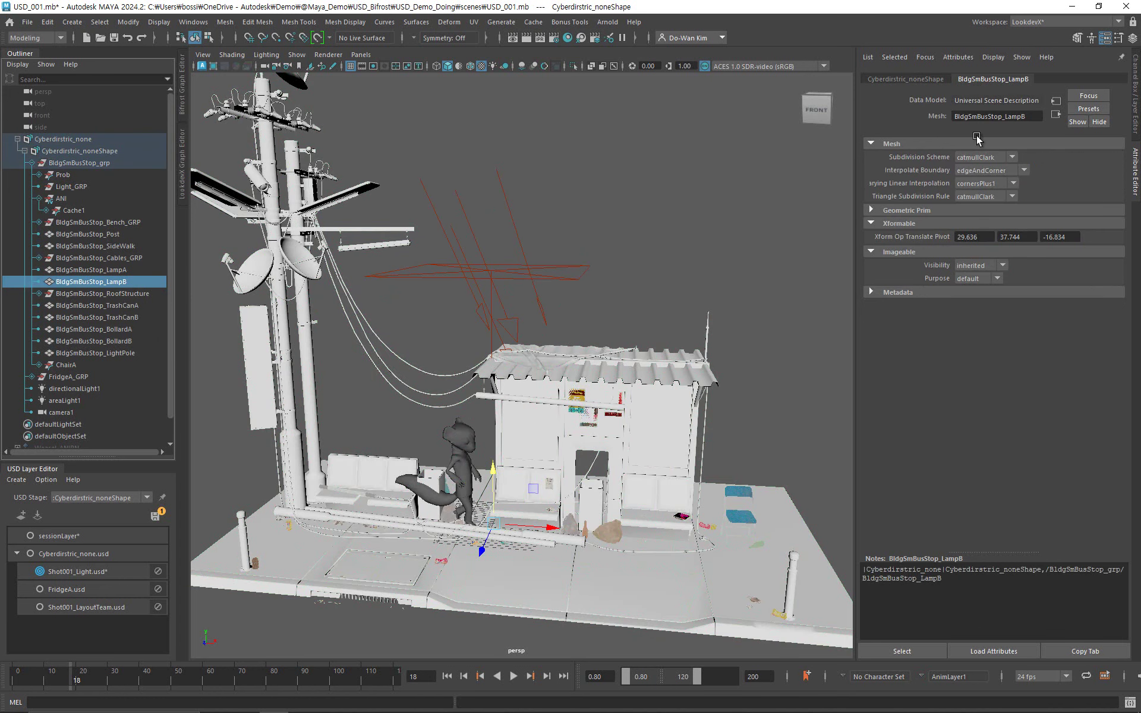
left_click(928, 293)
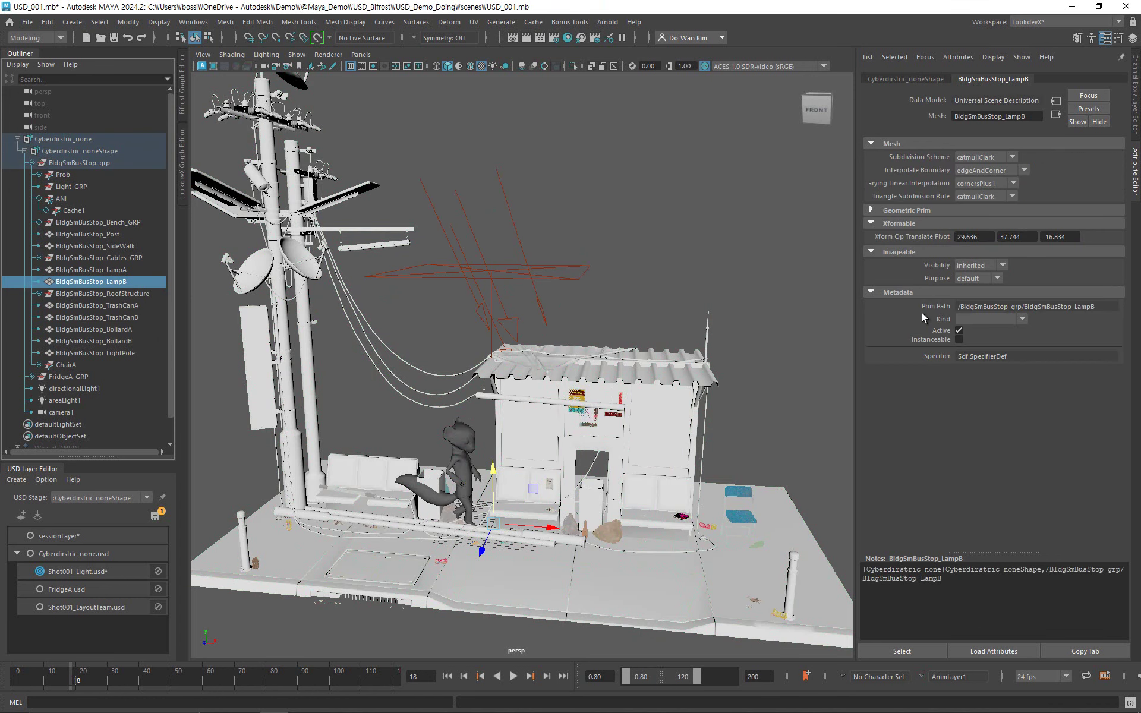
mouse_move(922, 312)
left_click(1077, 309)
left_click_drag(1094, 311, 932, 313)
key("ctrl+c")
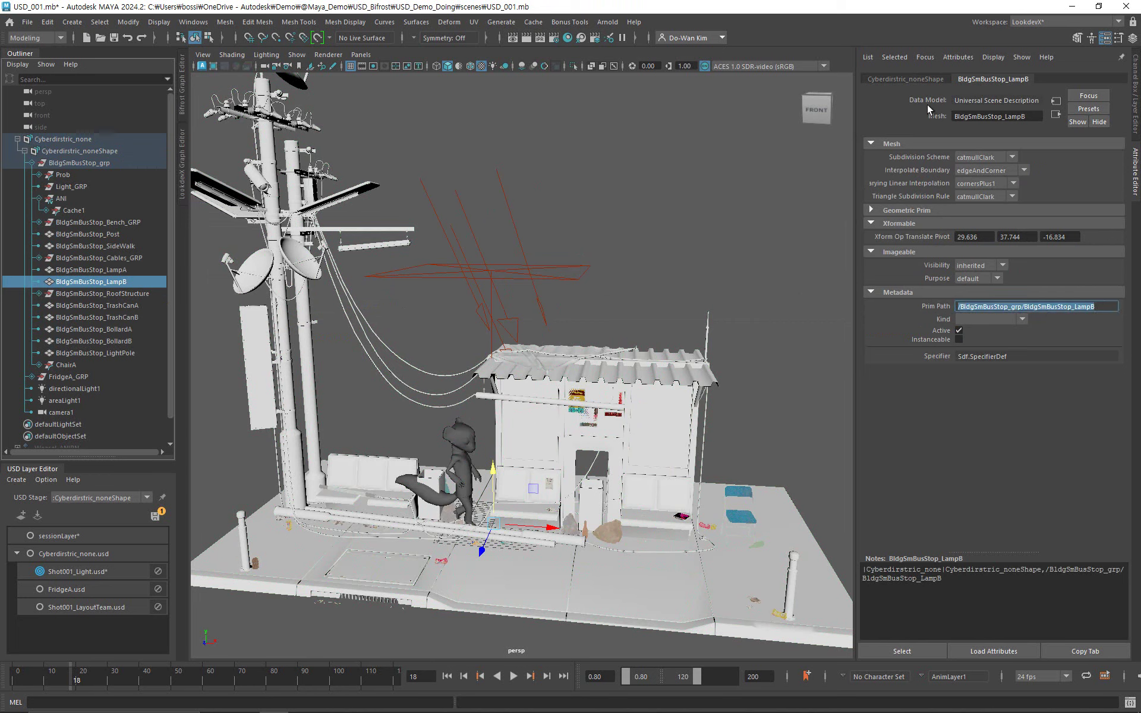
Limit the stage display of Cyberdirstric_noneShape to the Prim Path /BldgSmBusStop_grp/BldgSmBusStop_LampB.
left_click(908, 79)
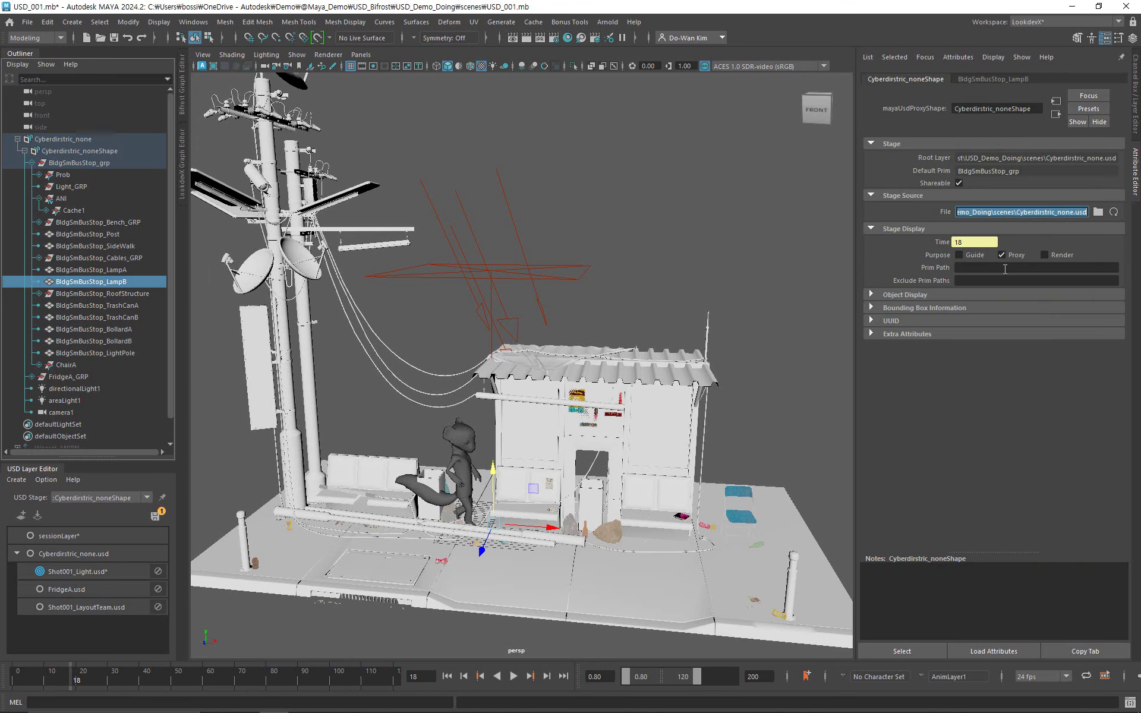
left_click(1004, 269)
key("ctrl+v")
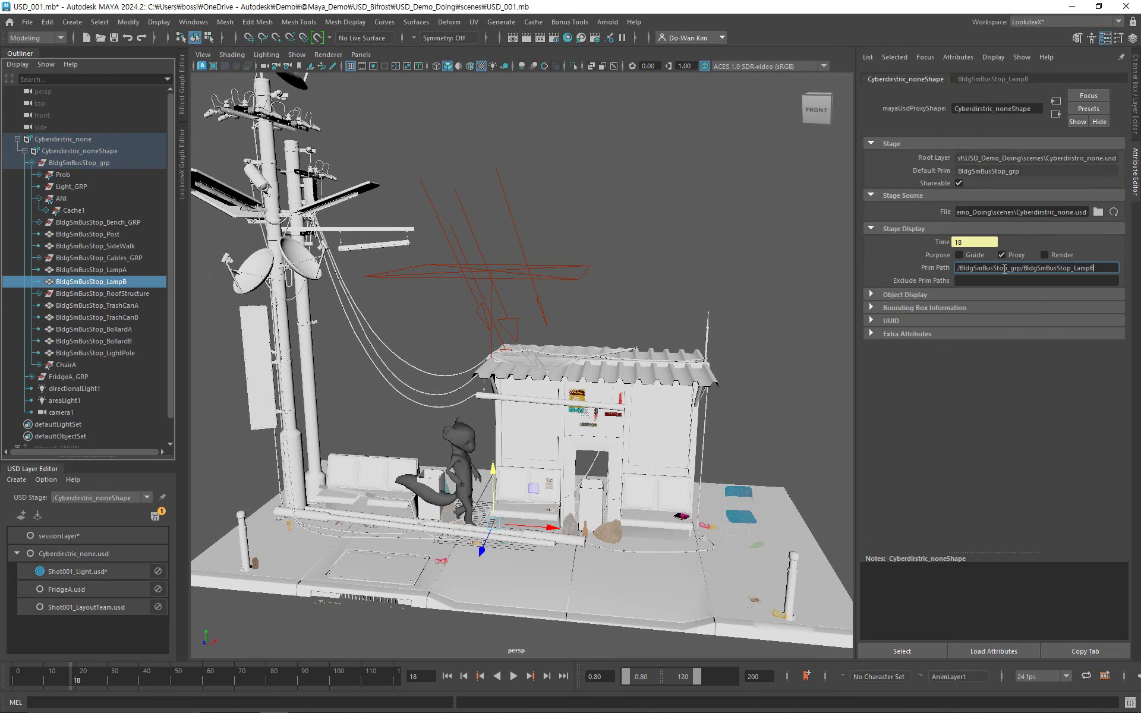
key("Return")
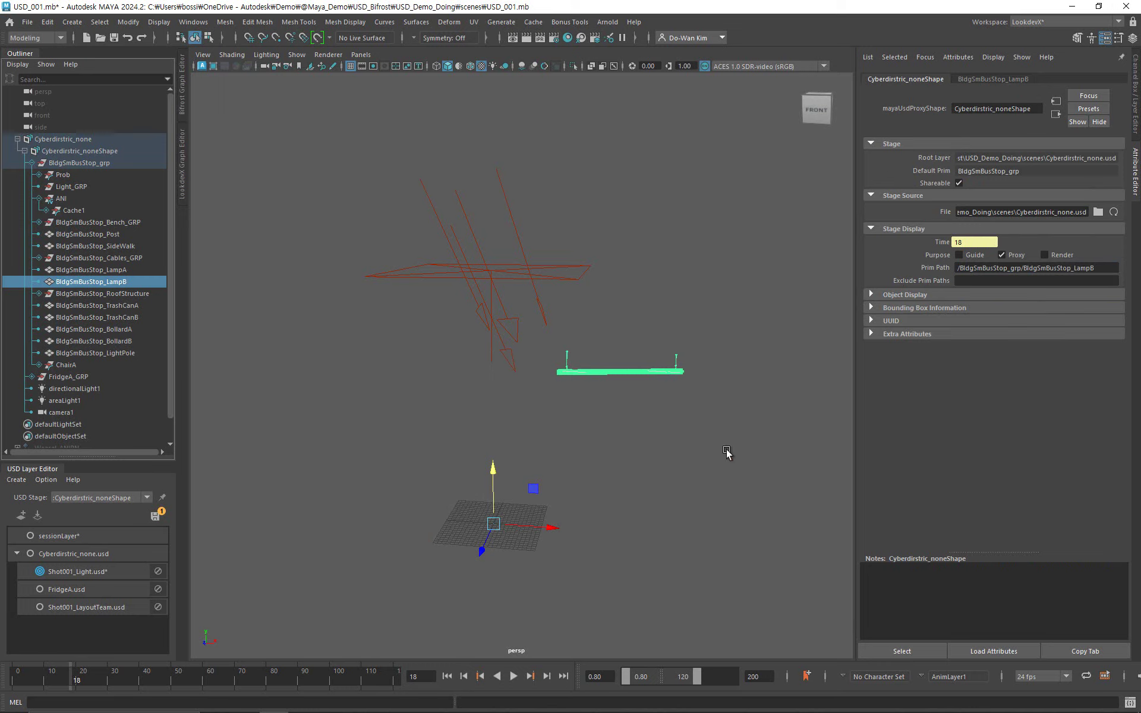
Turn on the stage's Render purpose display, render the perspective view in Arnold RenderView, and close the render window.
left_click(608, 24)
left_click(630, 57)
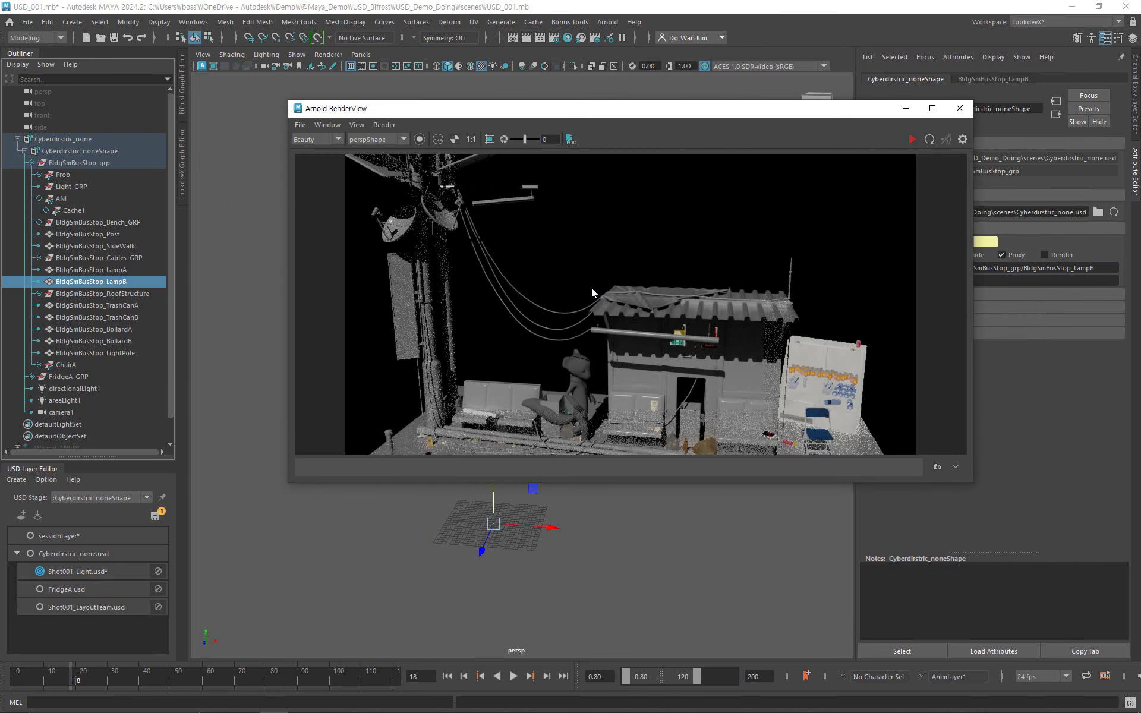
left_click(1062, 254)
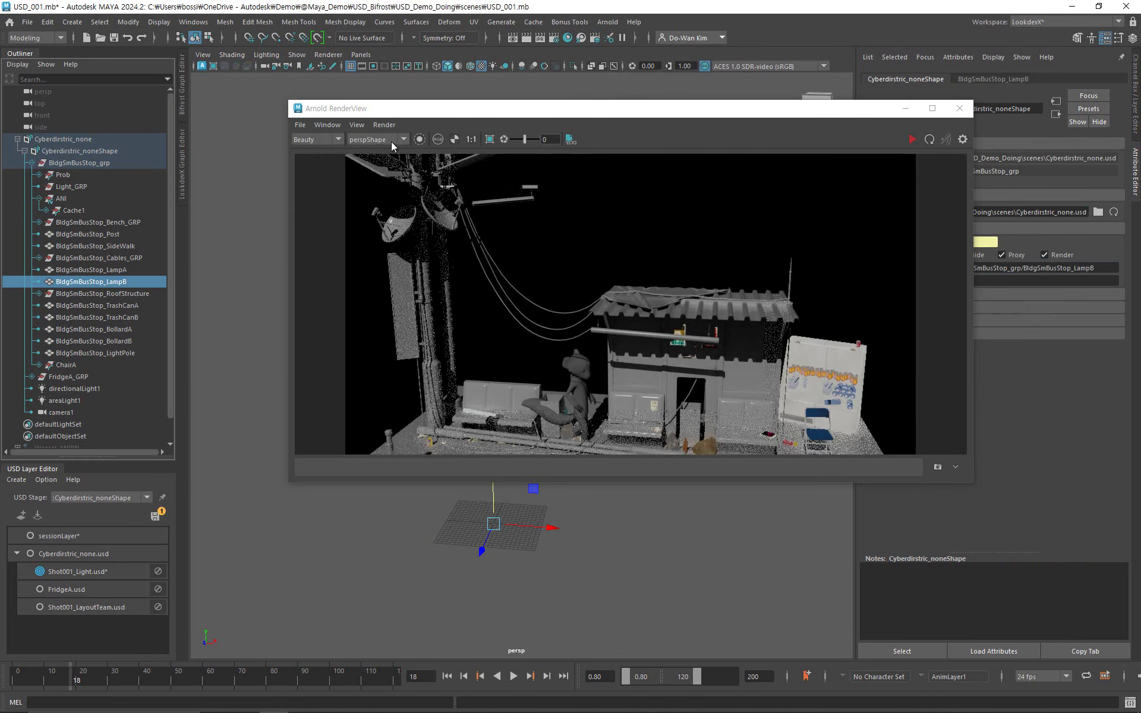
left_click(912, 139)
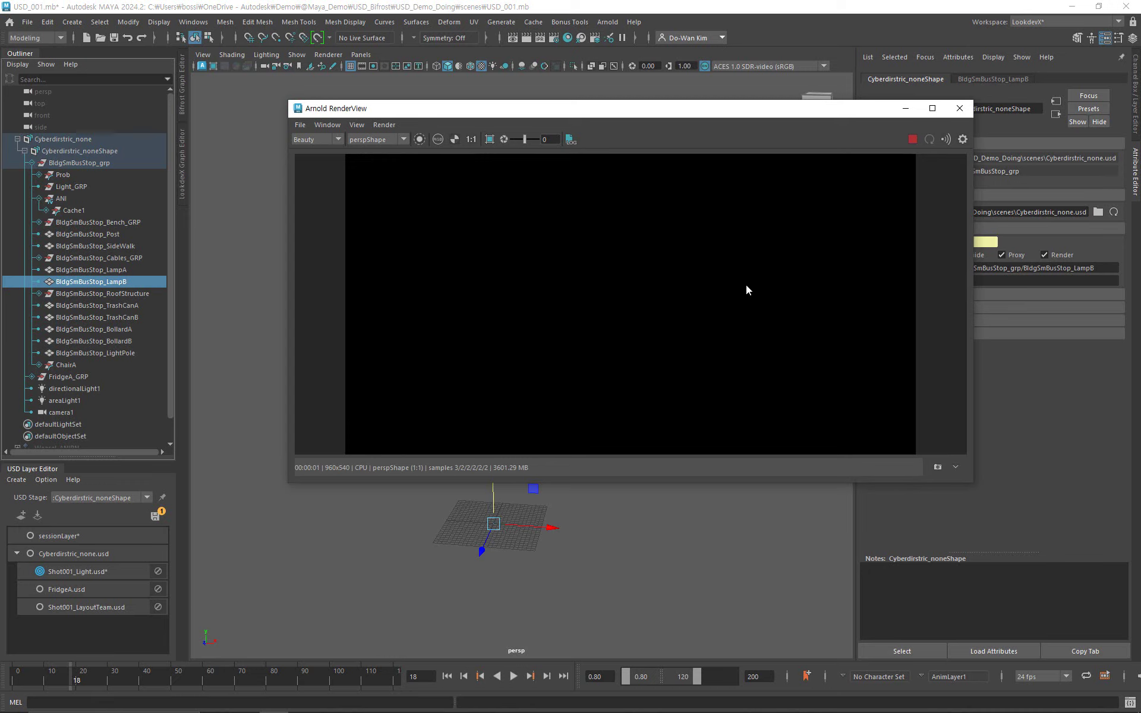
left_click(453, 140)
left_click(960, 108)
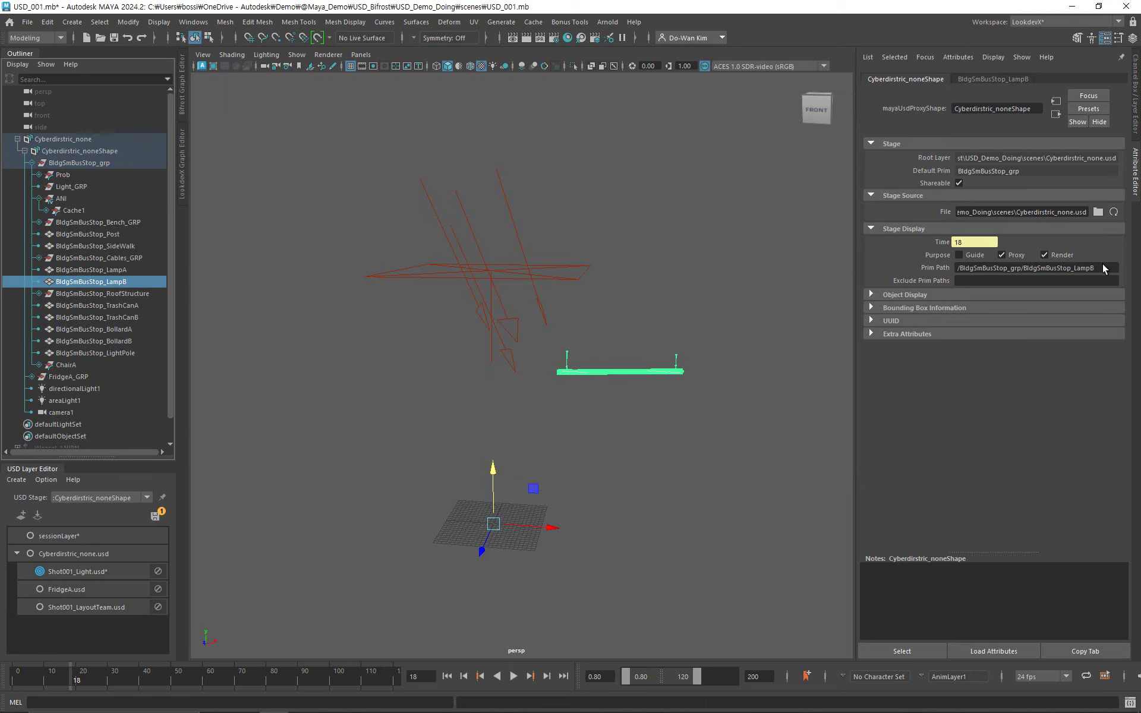
Clear the stage's Prim Path so the whole scene is displayed, and deselect everything.
left_click_drag(1096, 268, 902, 252)
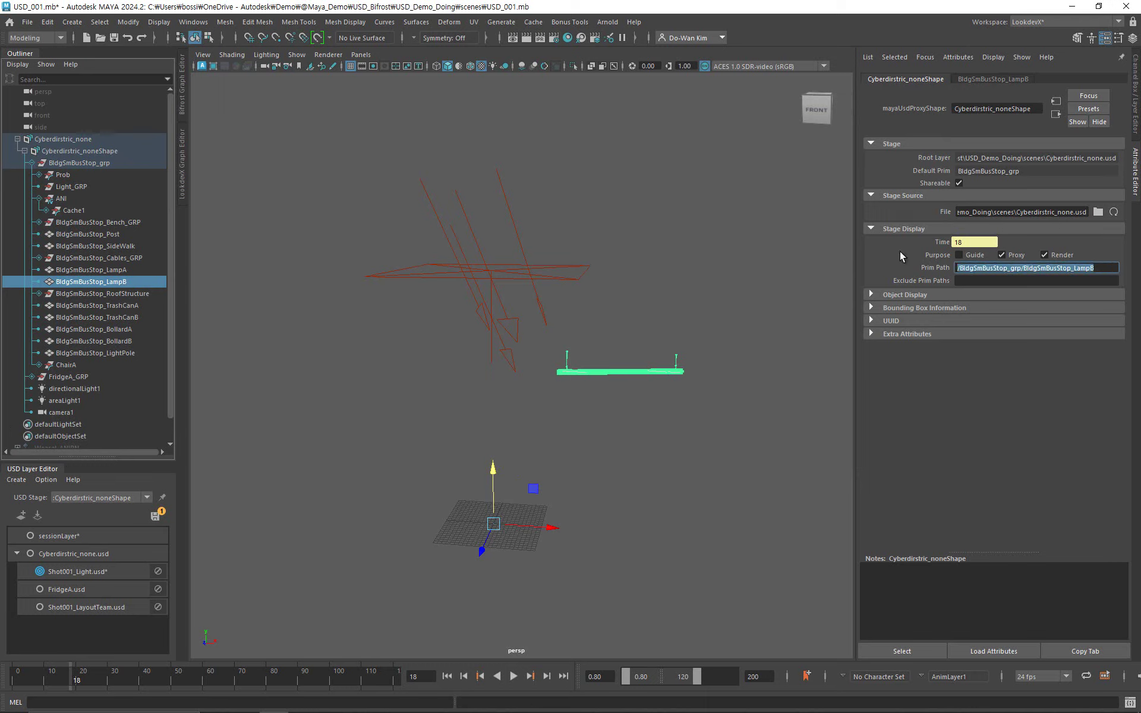
key("BackSpace")
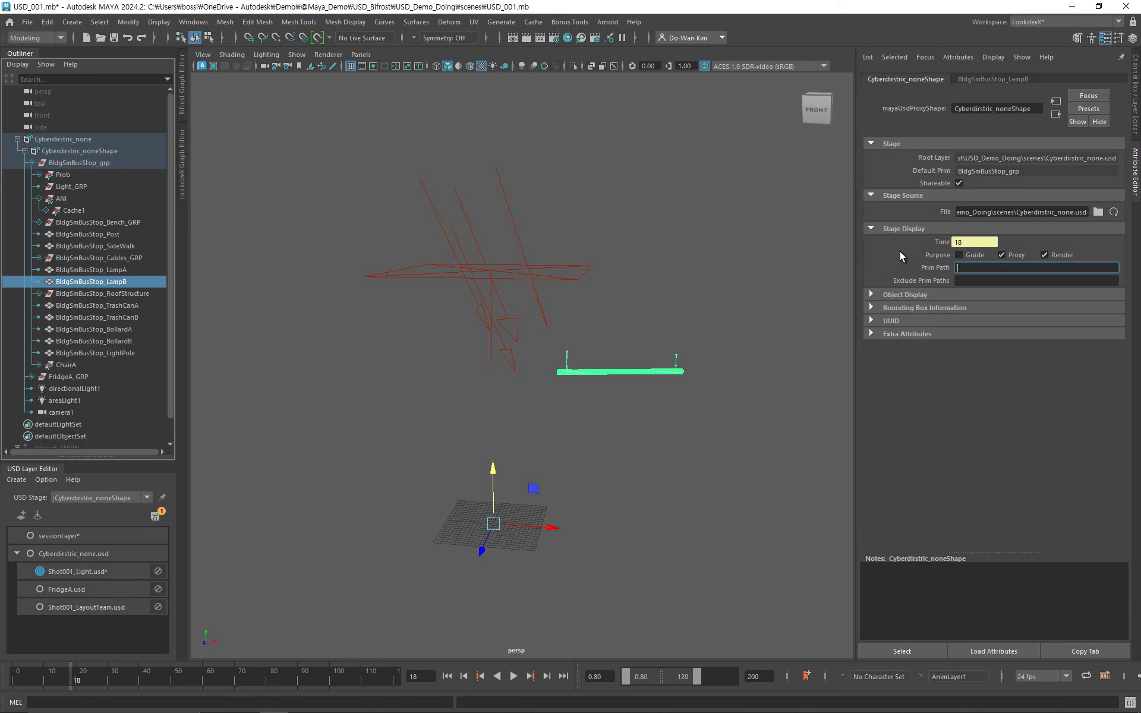
left_click(765, 255)
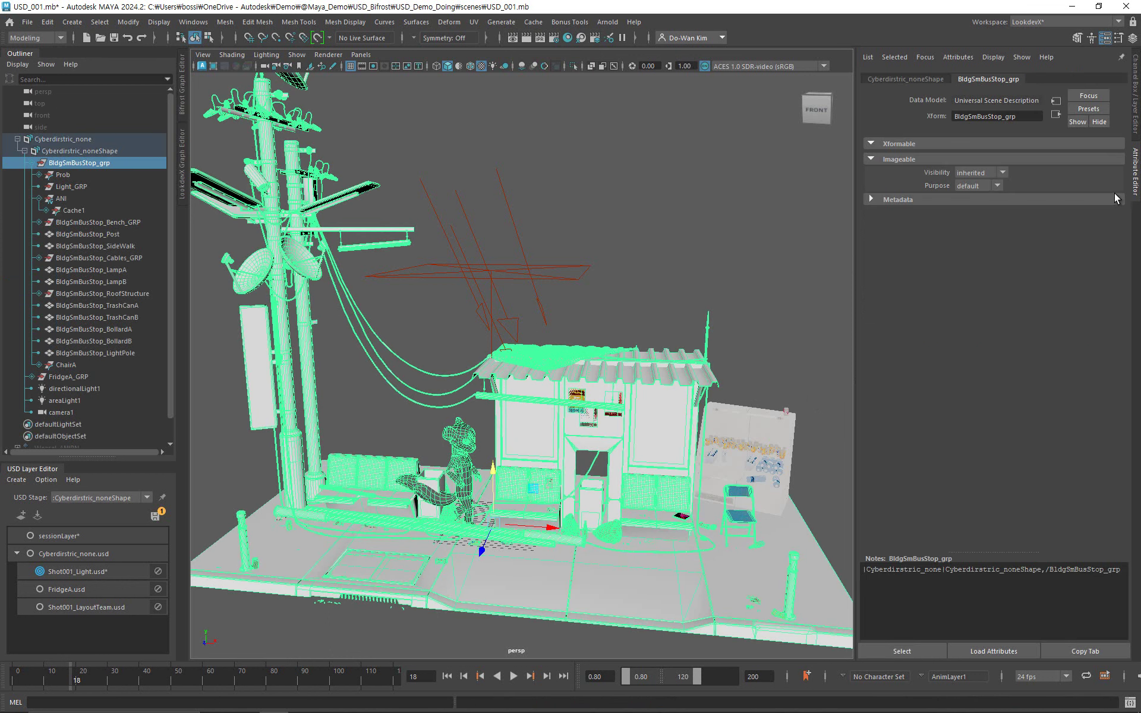
left_click(111, 162, "ctrl")
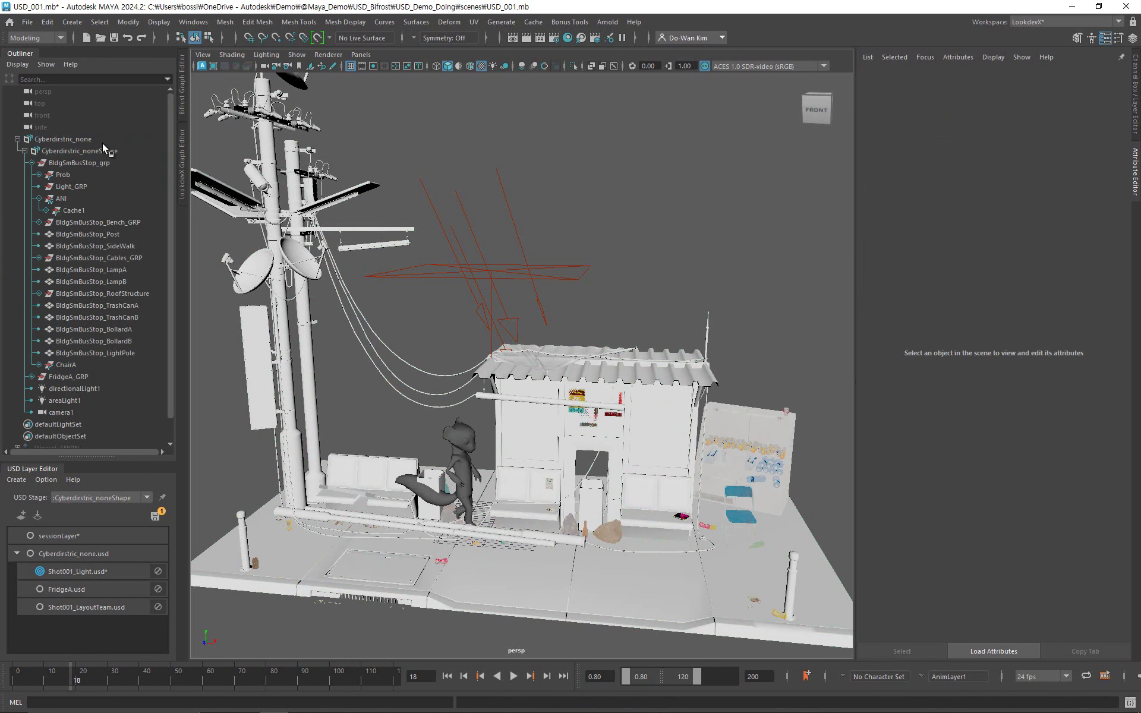
Select the fridge group FridgeA_GRP and copy its prim path from the metadata.
left_click(98, 151)
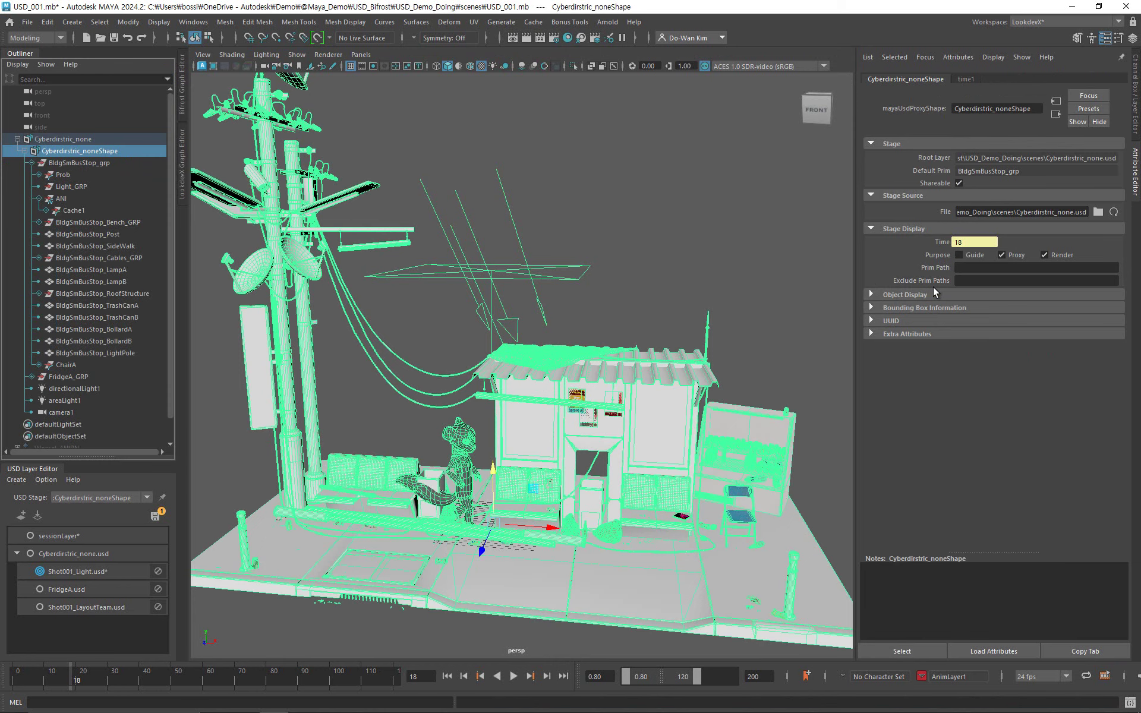
left_click(773, 299)
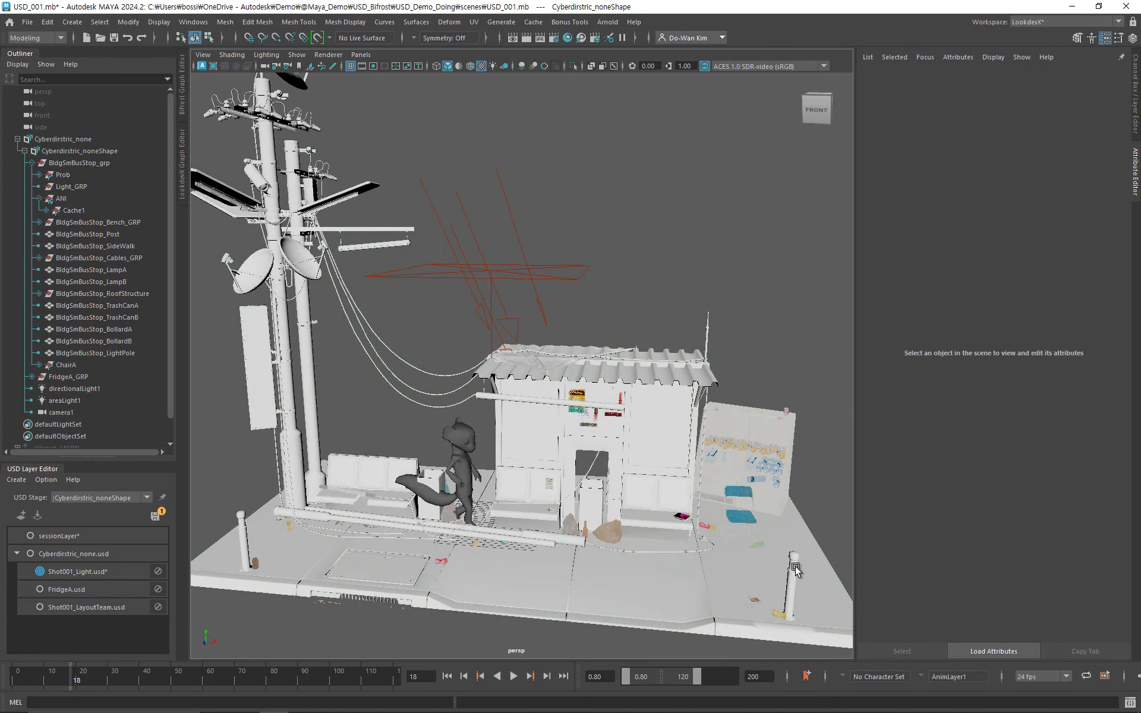
left_click(795, 569)
left_click(764, 345)
left_click(758, 428)
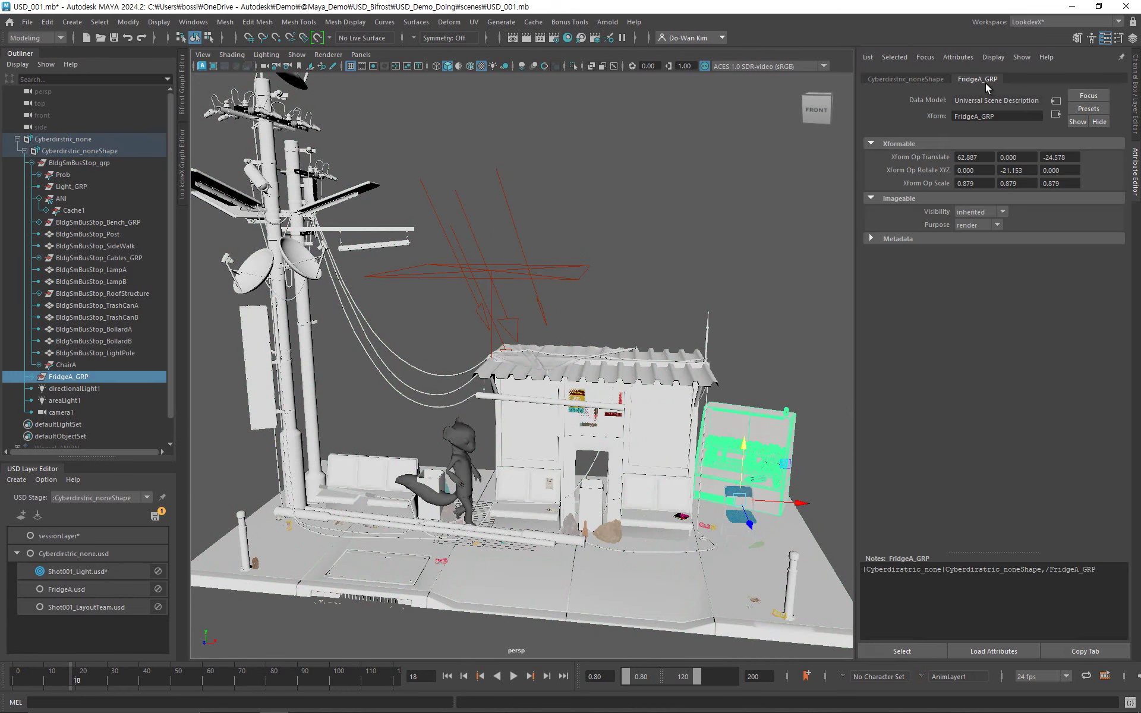
left_click(910, 241)
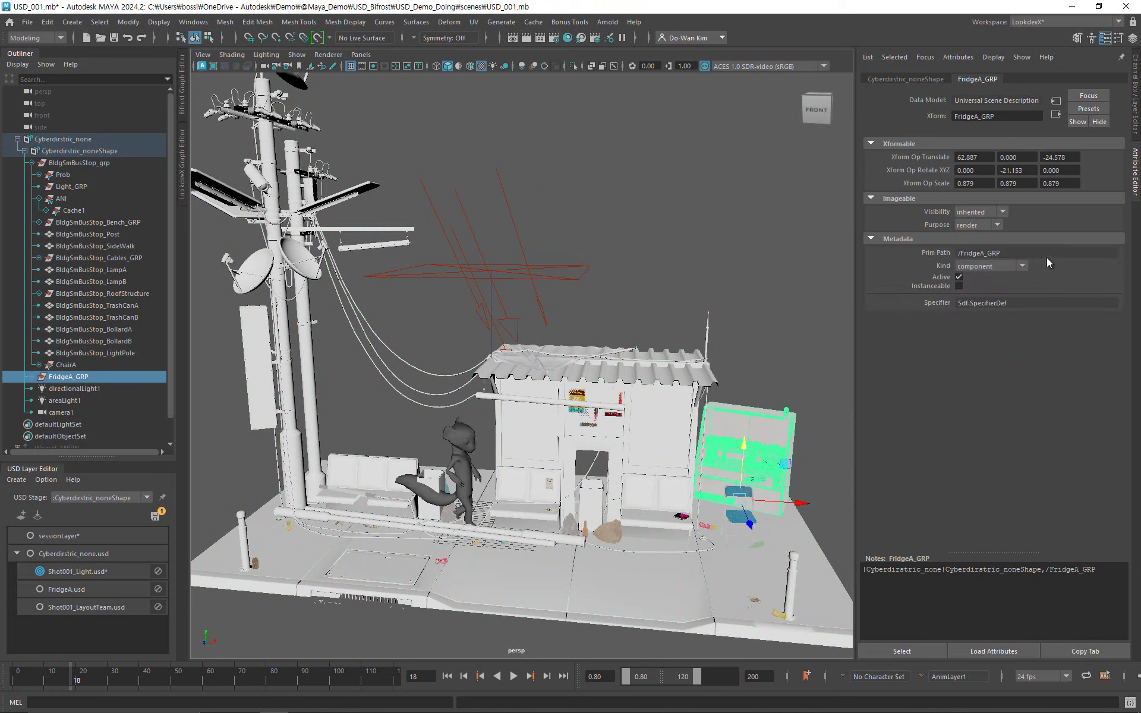
left_click_drag(1047, 255, 922, 249)
key("ctrl+c")
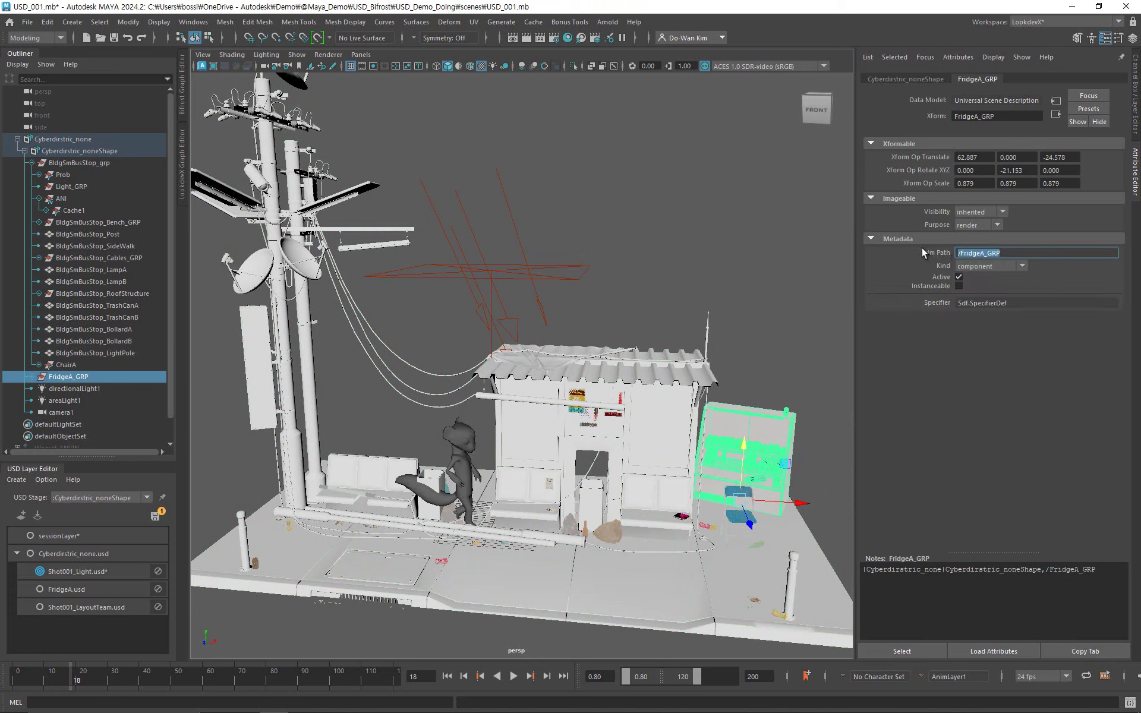
Set the Exclude Prim Paths of Cyberdirstric_noneShape to /FridgeA_GRP.
left_click(931, 79)
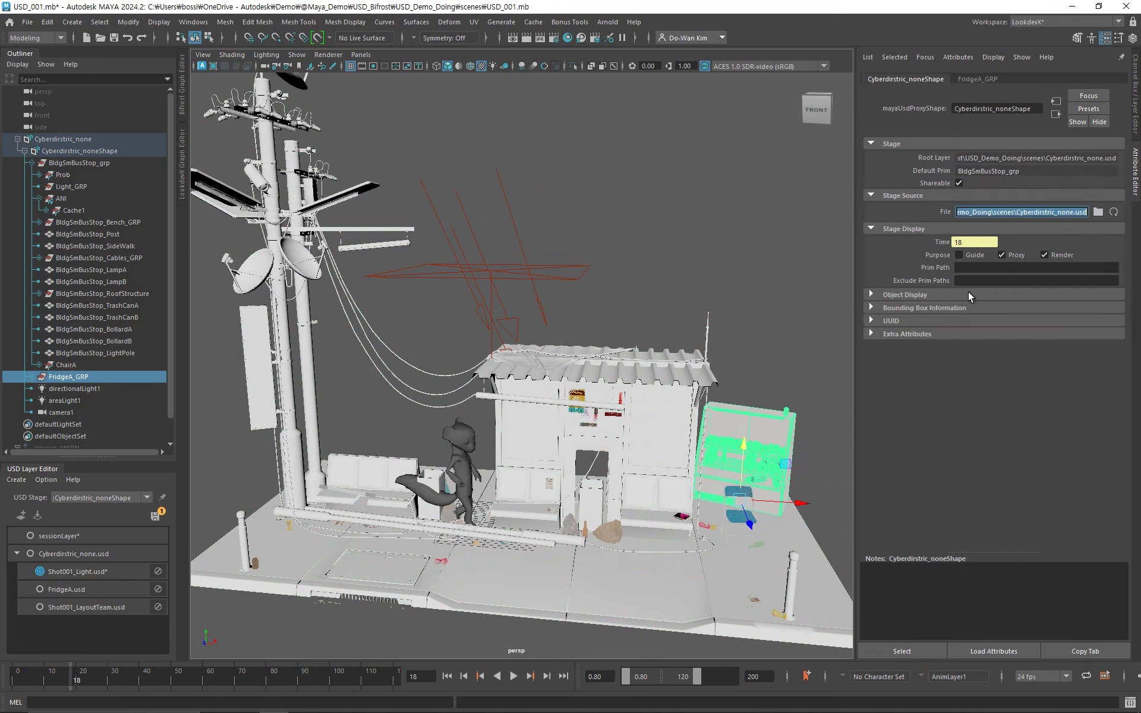
left_click(972, 281)
key("ctrl+v")
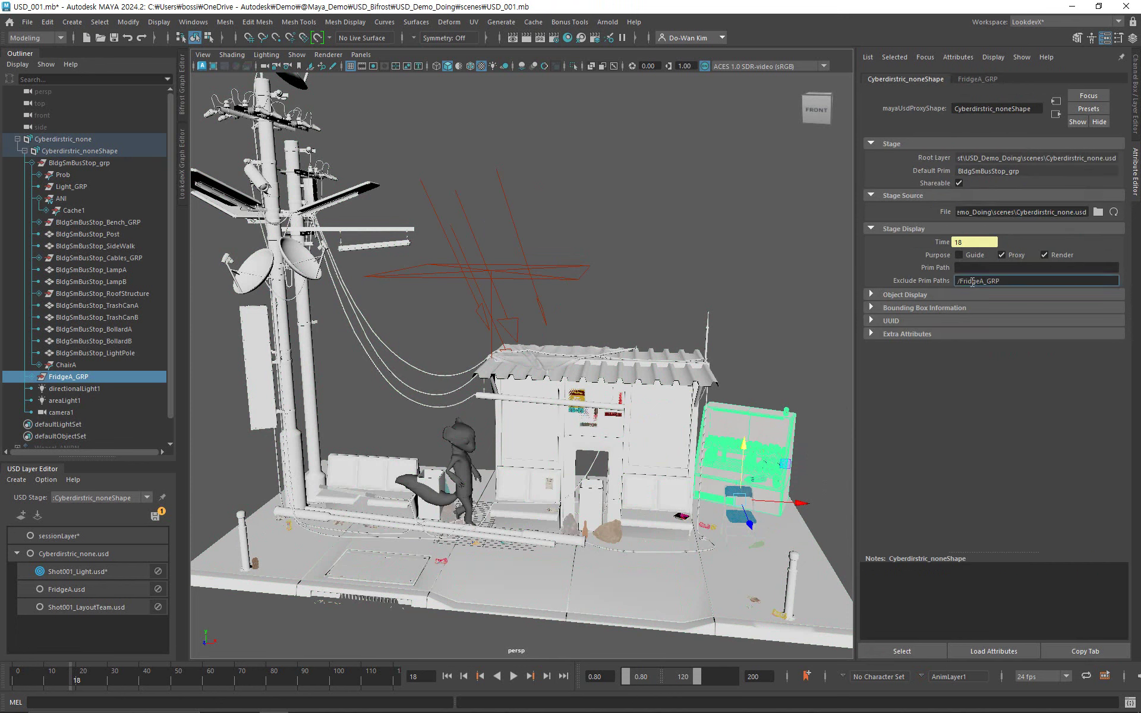
key("Return")
Clear the Exclude Prim Paths of Cyberdirstric_noneShape and expand its Object Display settings.
left_click(77, 152)
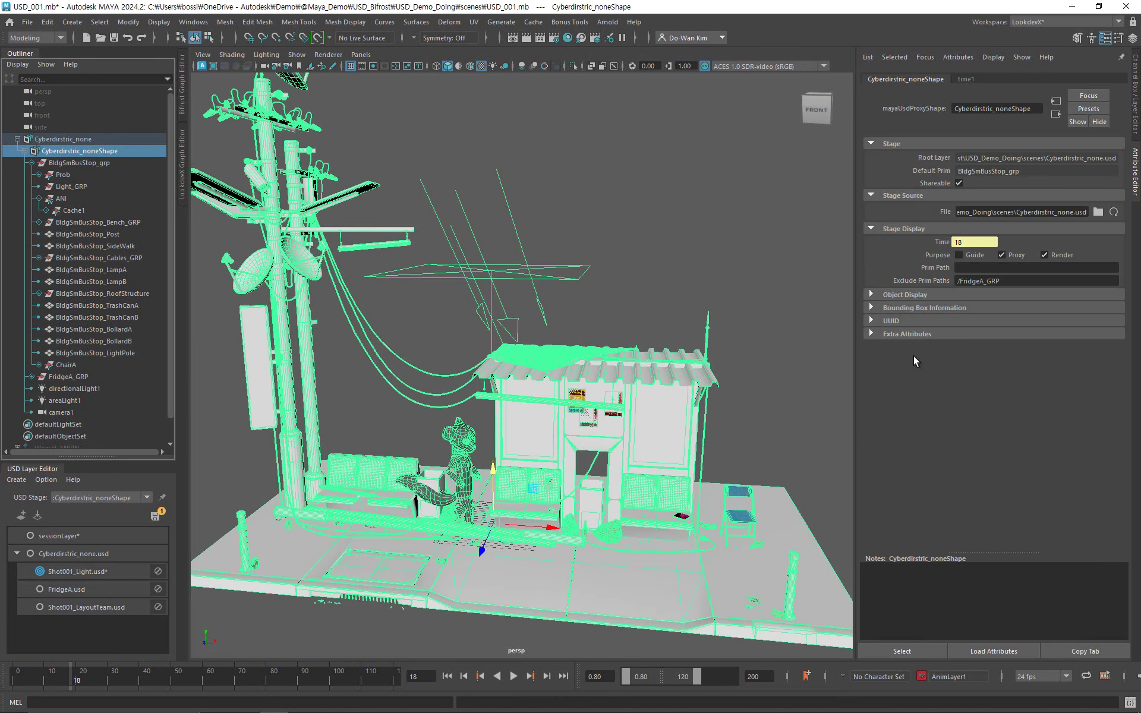
left_click(1030, 280)
left_click_drag(1030, 280, 935, 280)
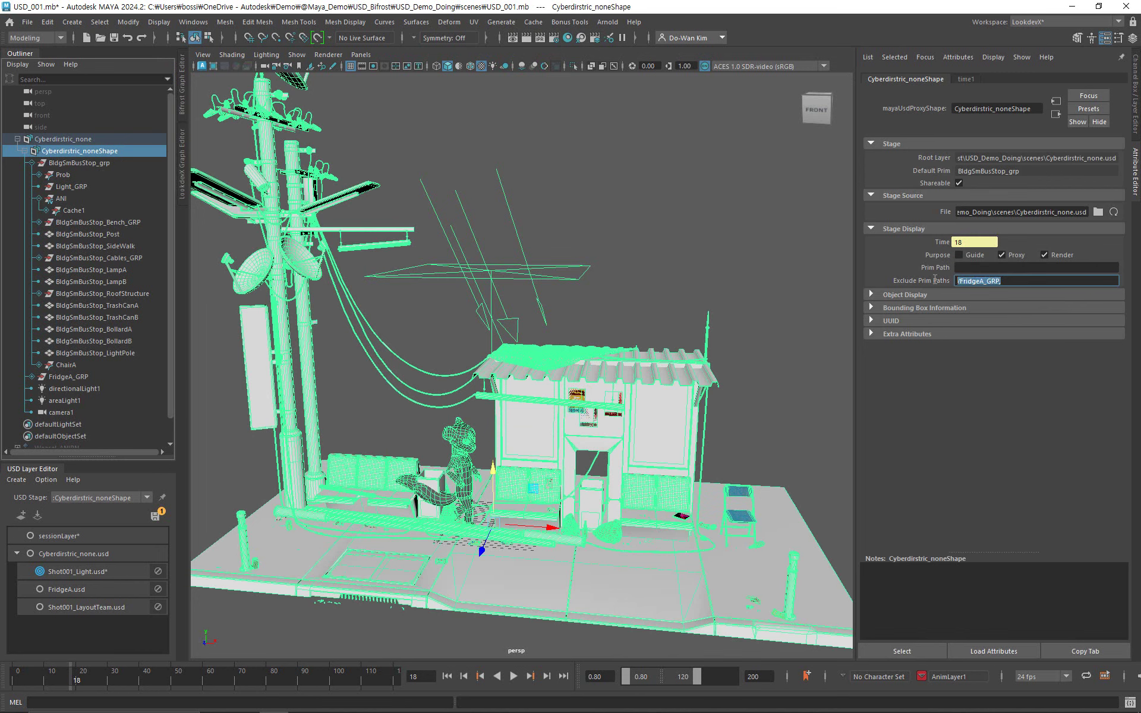
key("BackSpace")
left_click(907, 296)
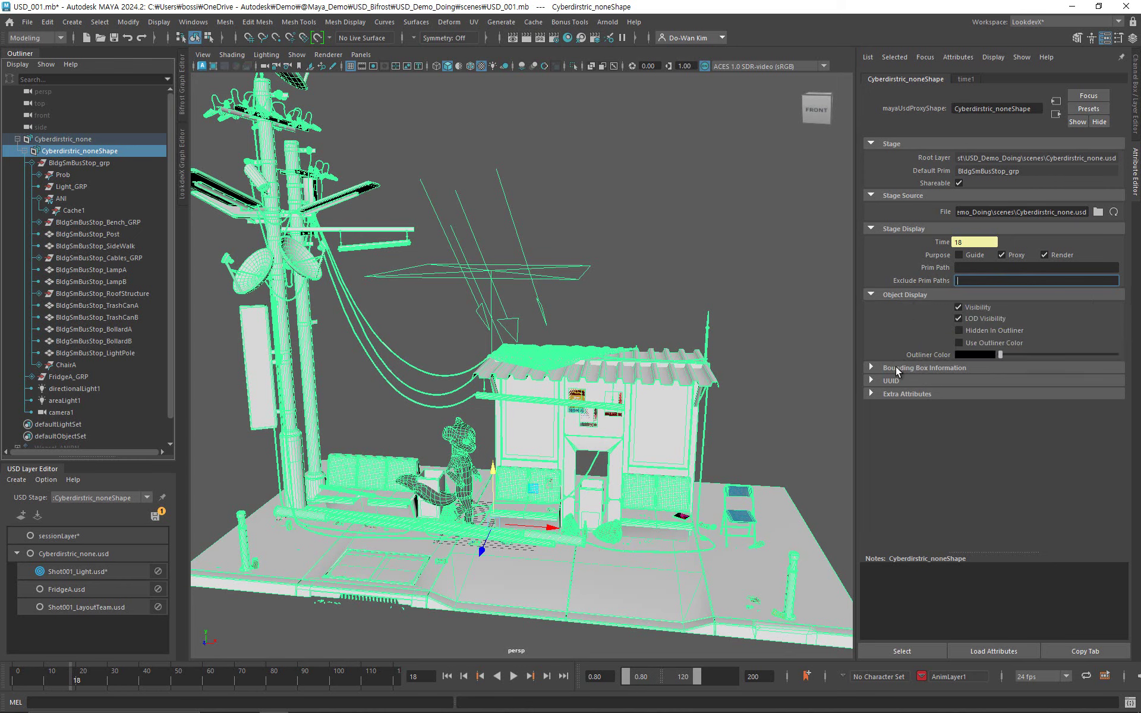
Examine the Bounding Box Information, UUID and Extra Attributes of Cyberdirstric_noneShape, and collapse these sections together with Object Display.
left_click(896, 366)
left_click(895, 410)
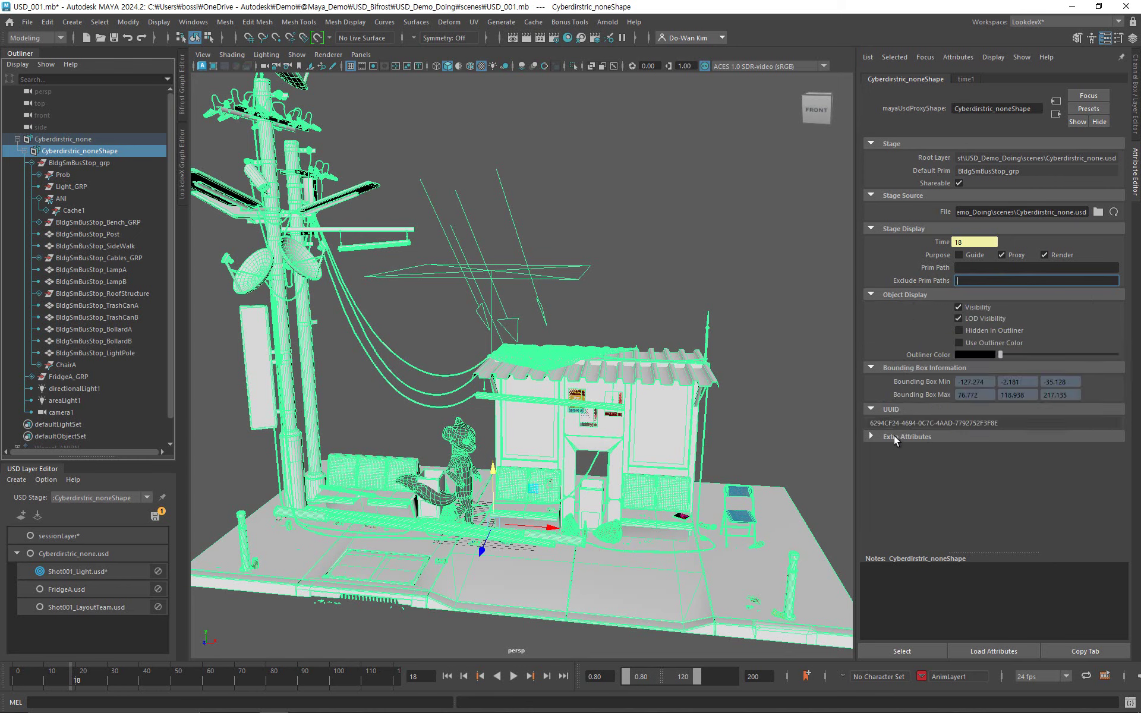
left_click(890, 295)
left_click(882, 307)
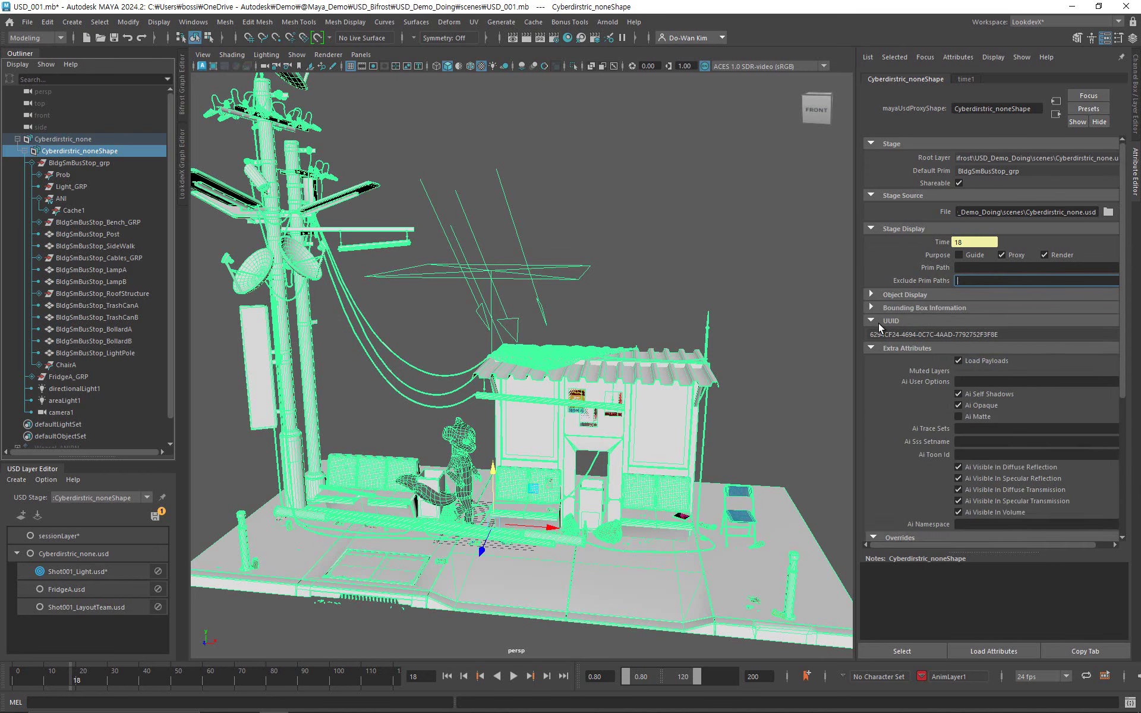
left_click(878, 321)
left_click(874, 334)
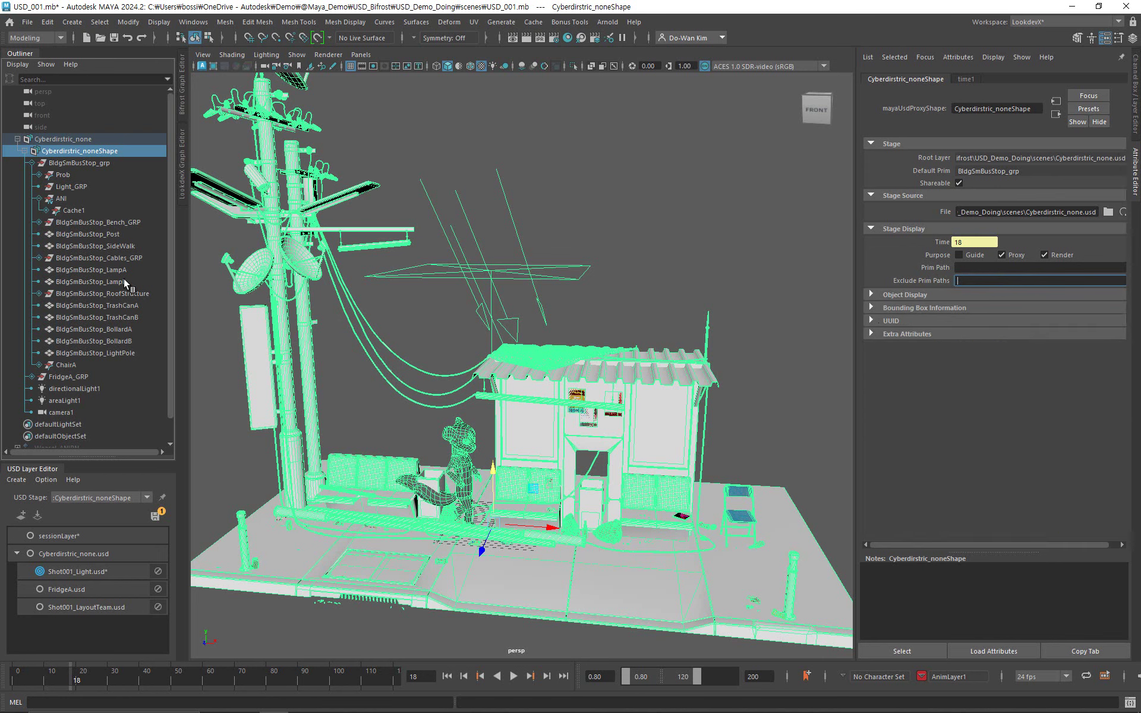
Select BldgSmBusStop_Post and examine its available Purpose options without changing the setting.
left_click(88, 233)
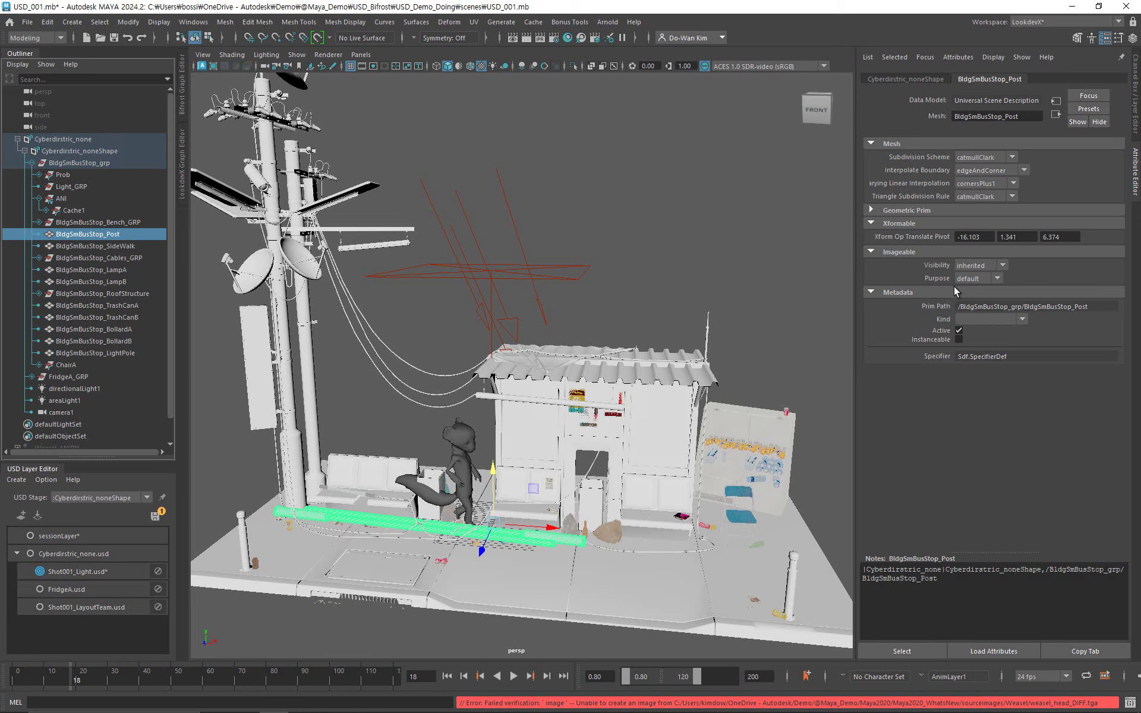
left_click(975, 279)
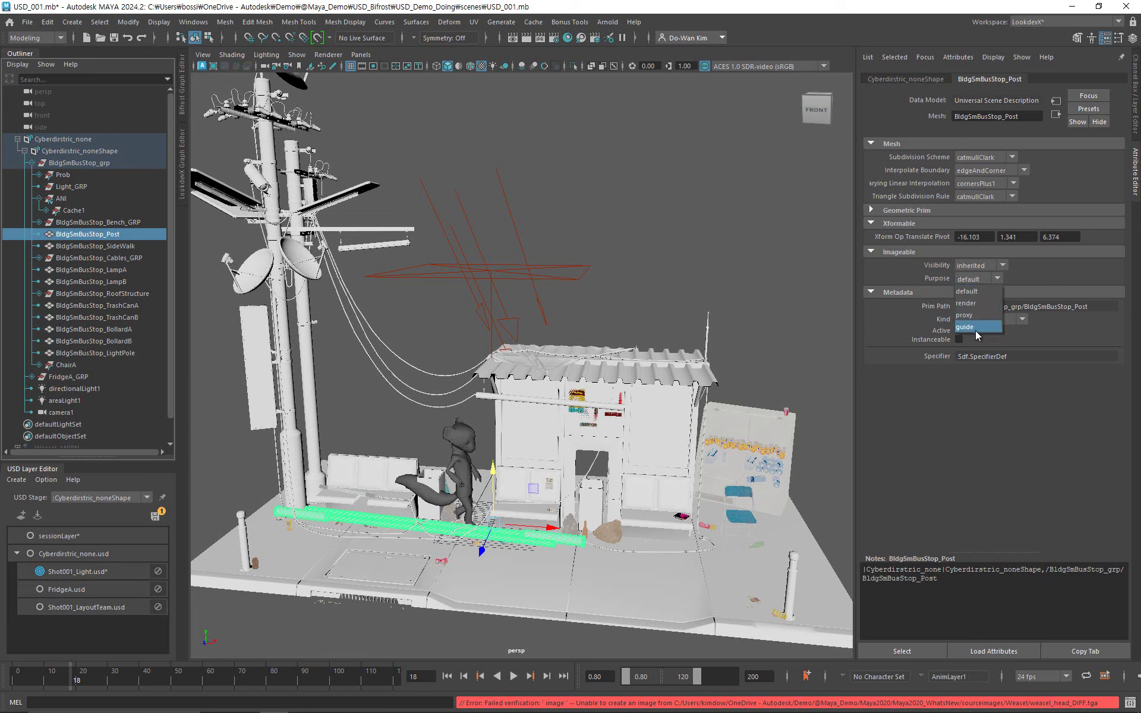
left_click(978, 461)
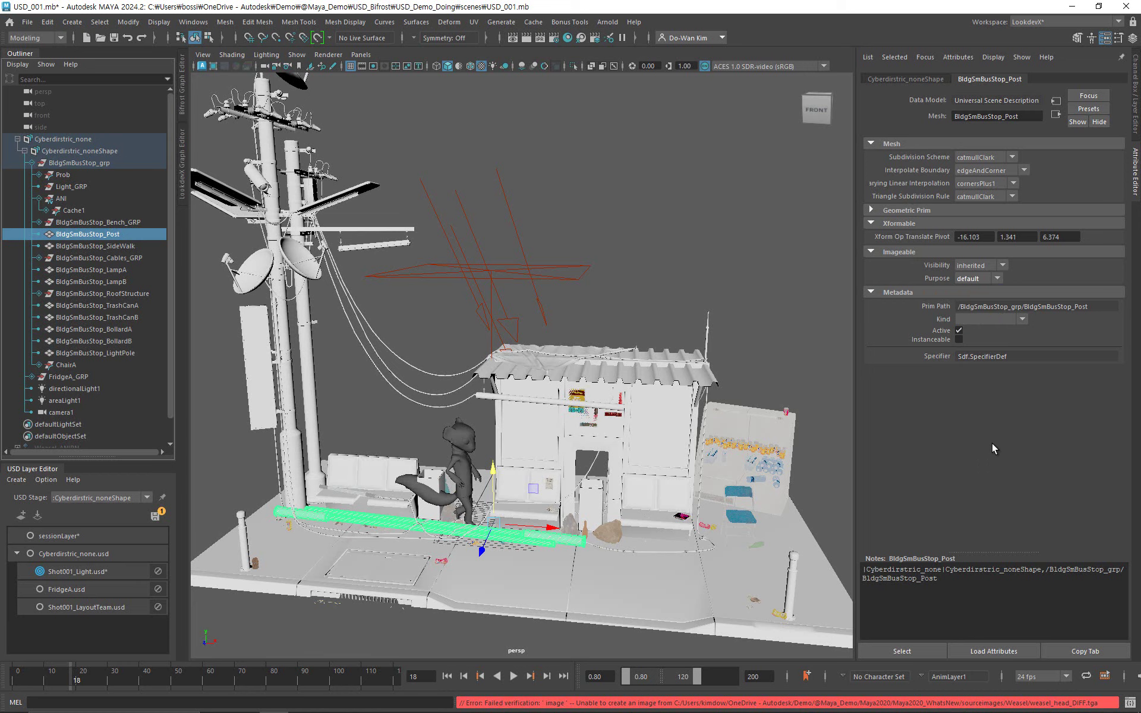
Deactivate and reactivate the BldgSmBusStop_Post prim twice through its Active metadata.
left_click(960, 330)
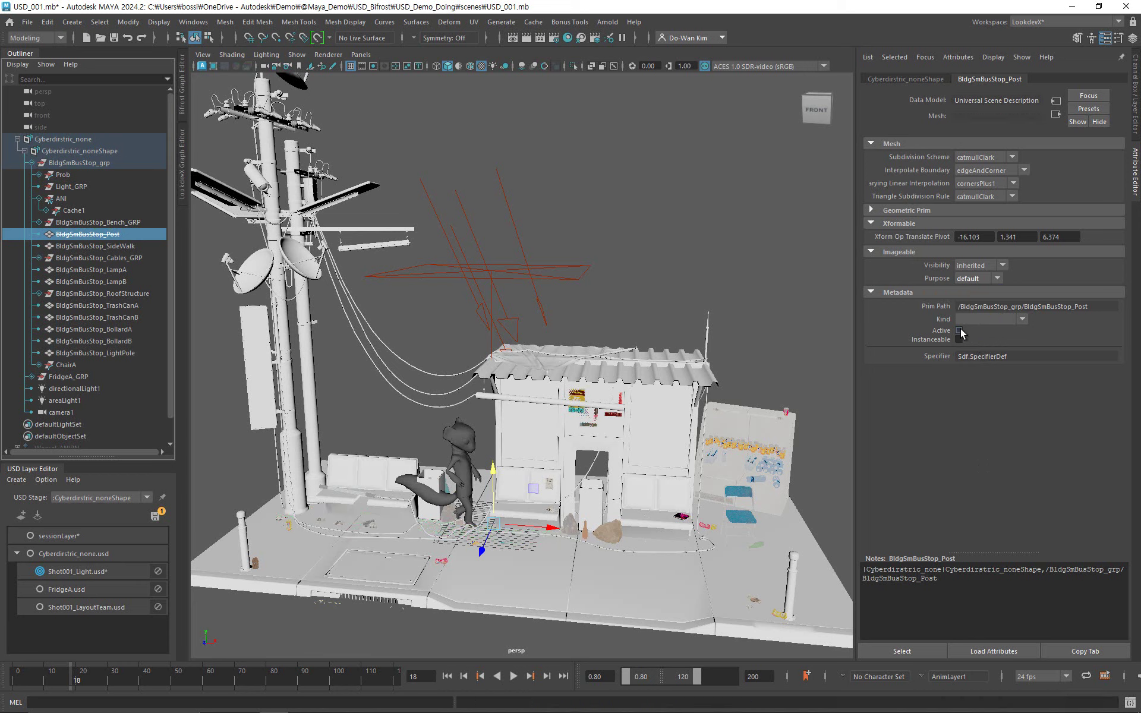
left_click(960, 331)
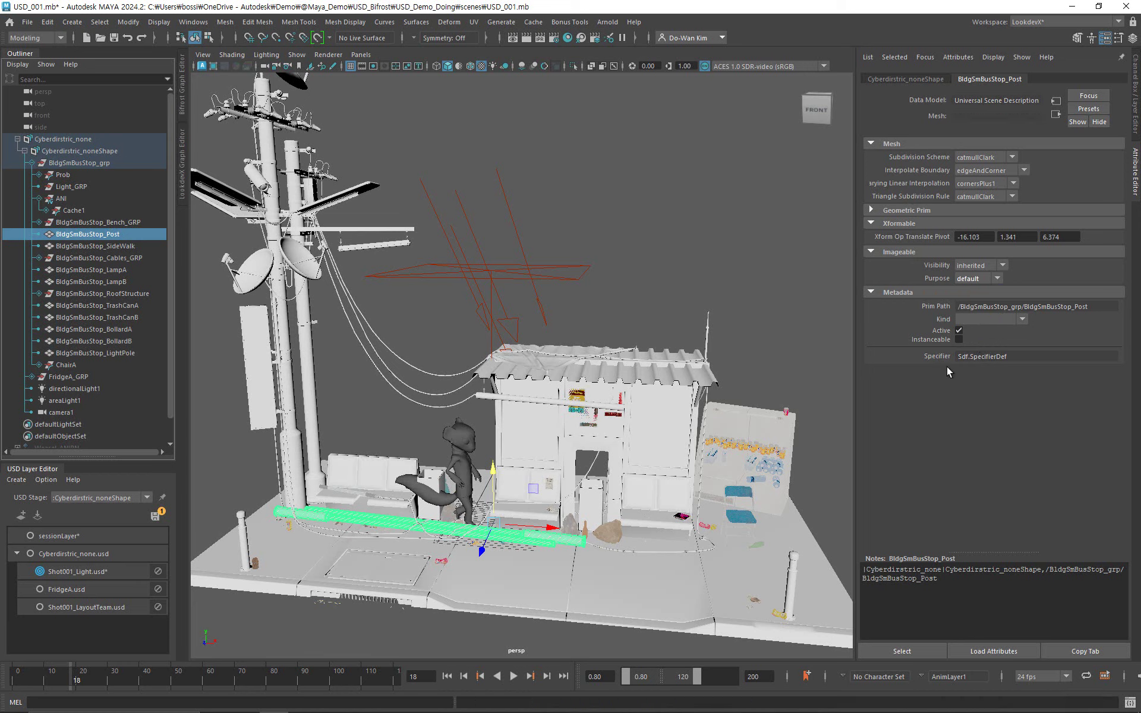
left_click(959, 331)
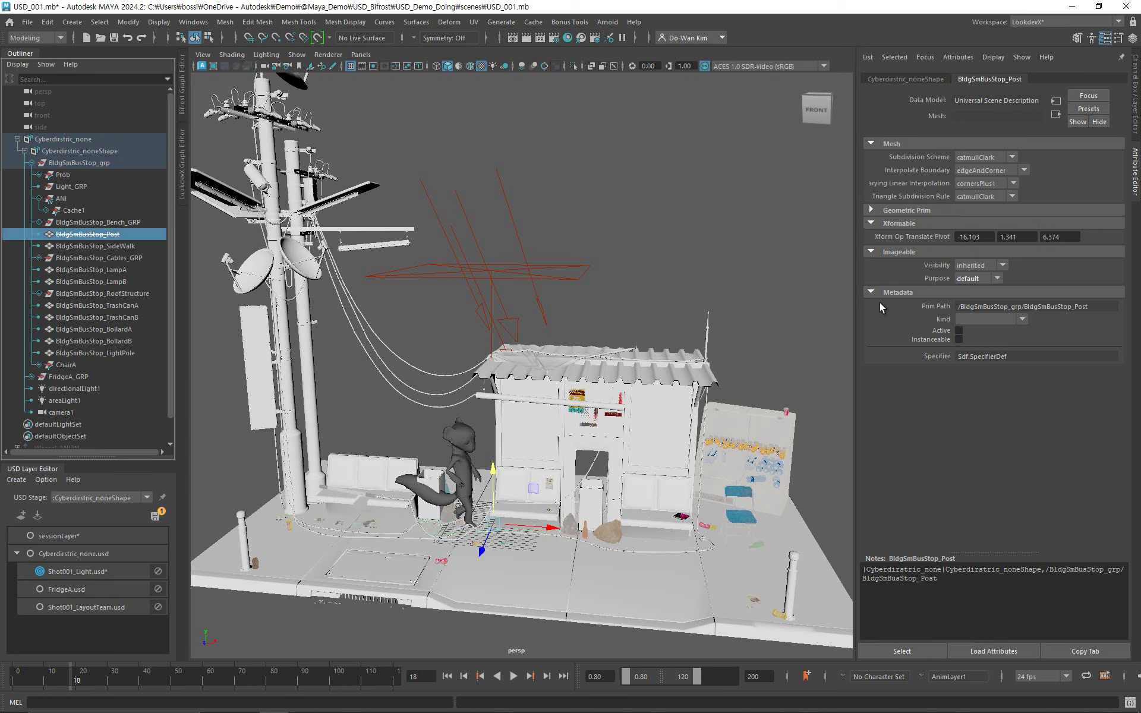
left_click(960, 330)
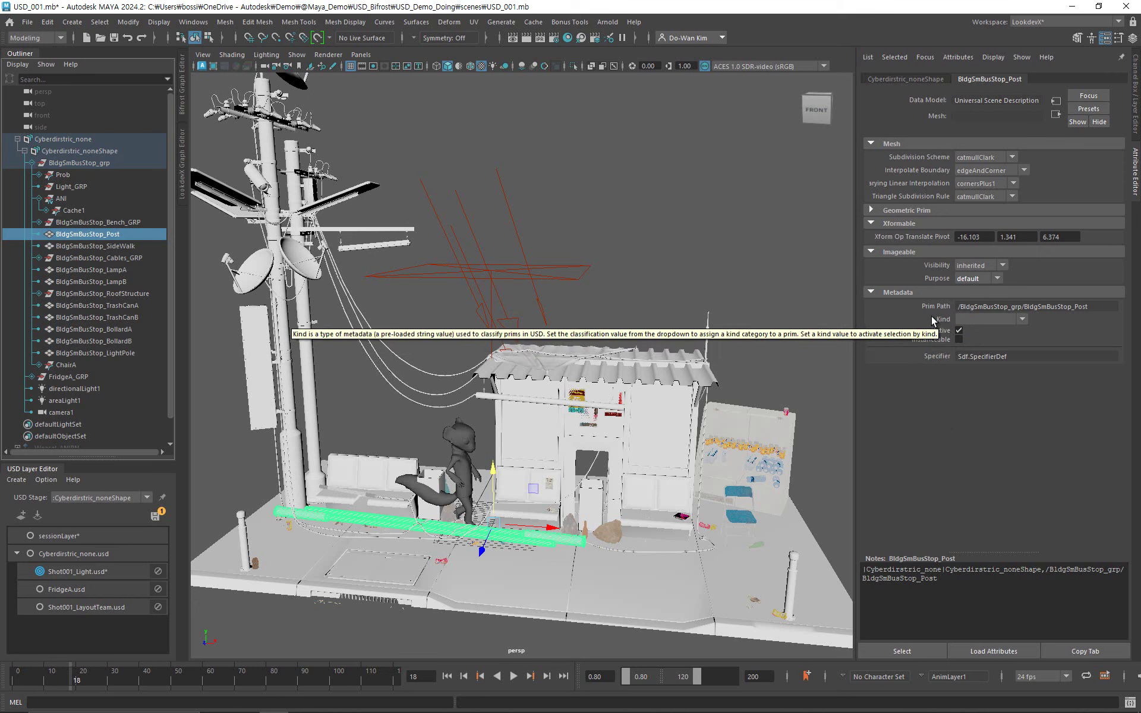
Examine the Kind options of BldgSmBusStop_Post, and select BldgSmBusStop_grp to check its Kind metadata.
left_click(971, 320)
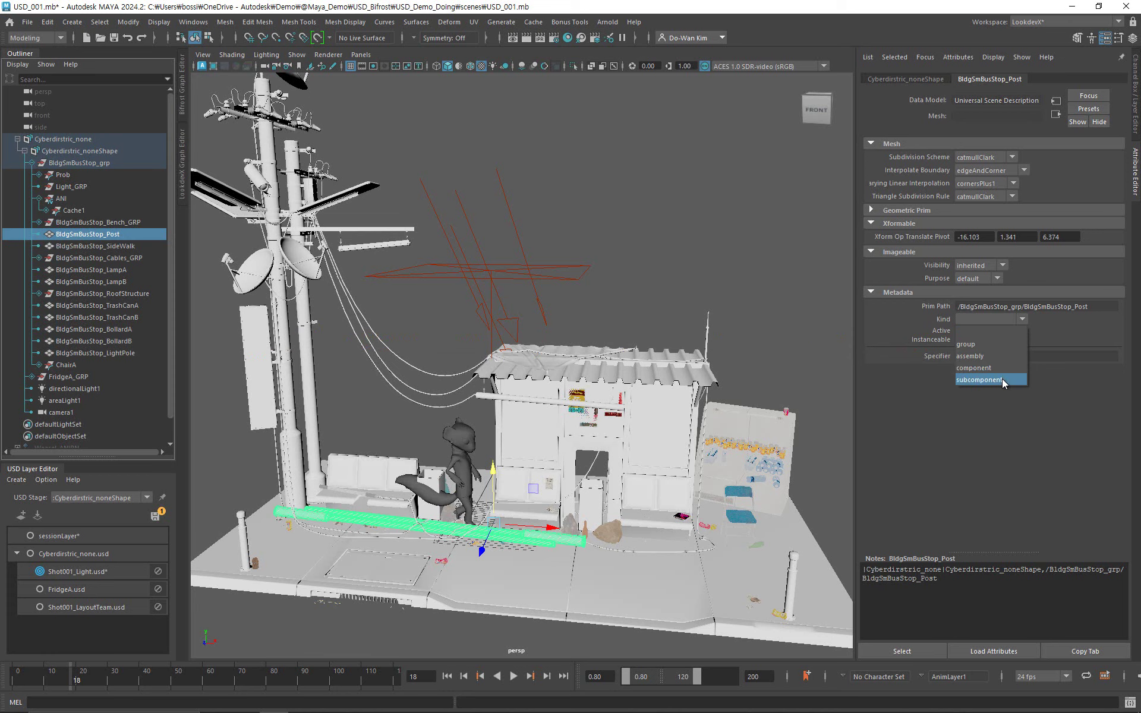
left_click(1001, 425)
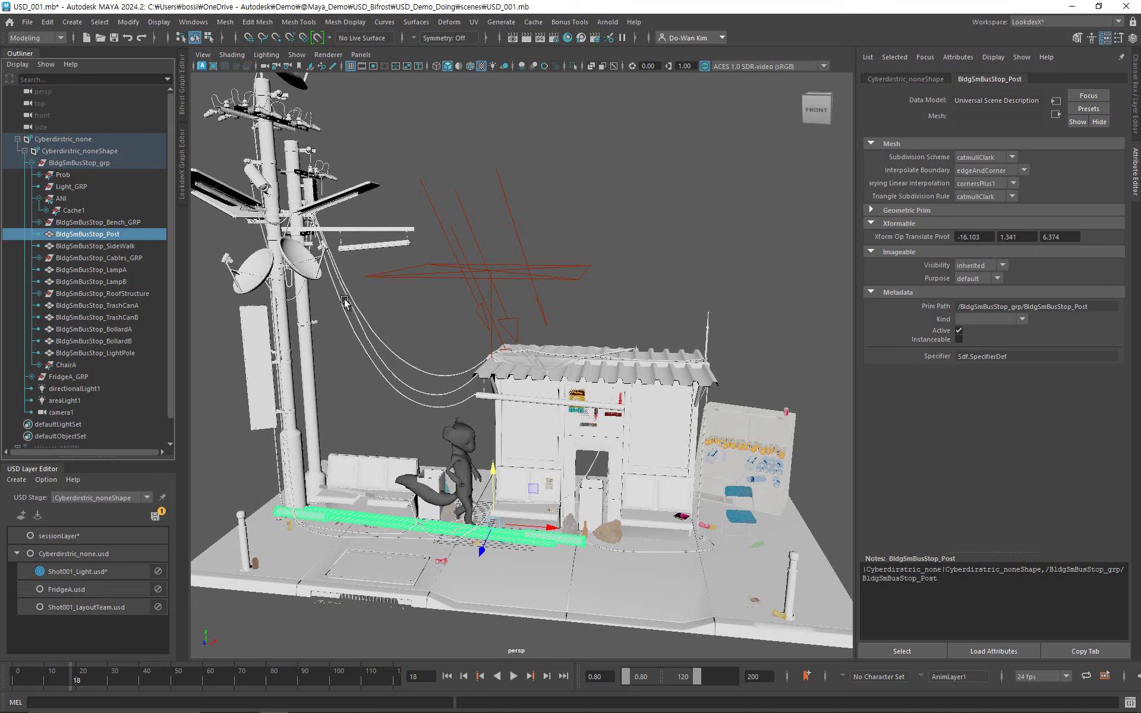
left_click(95, 164)
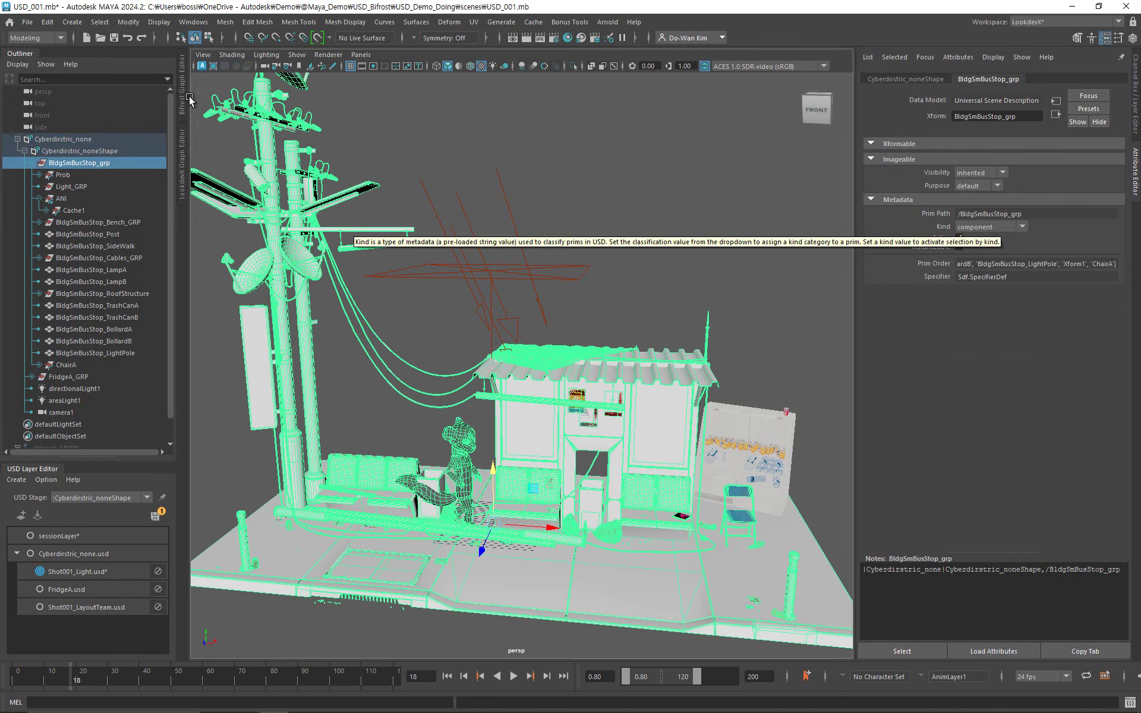
Detach the USD Selection Mode options as a floating window, set the kind to (None), and deselect everything.
left_click(97, 22)
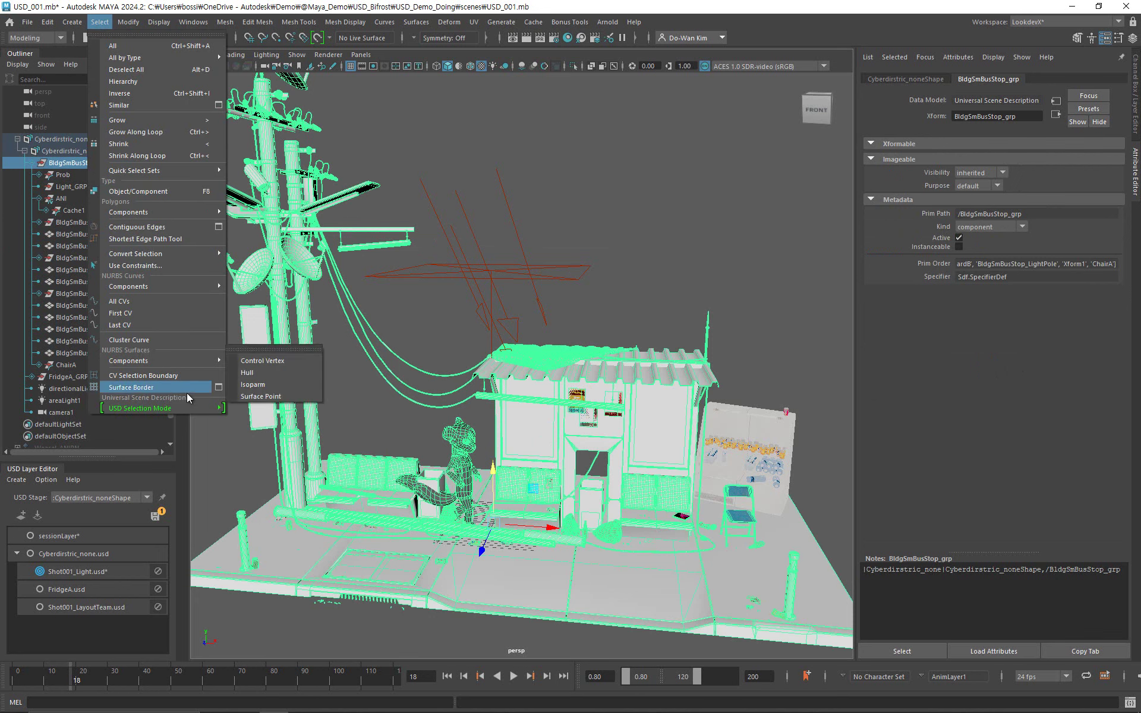
mouse_move(188, 409)
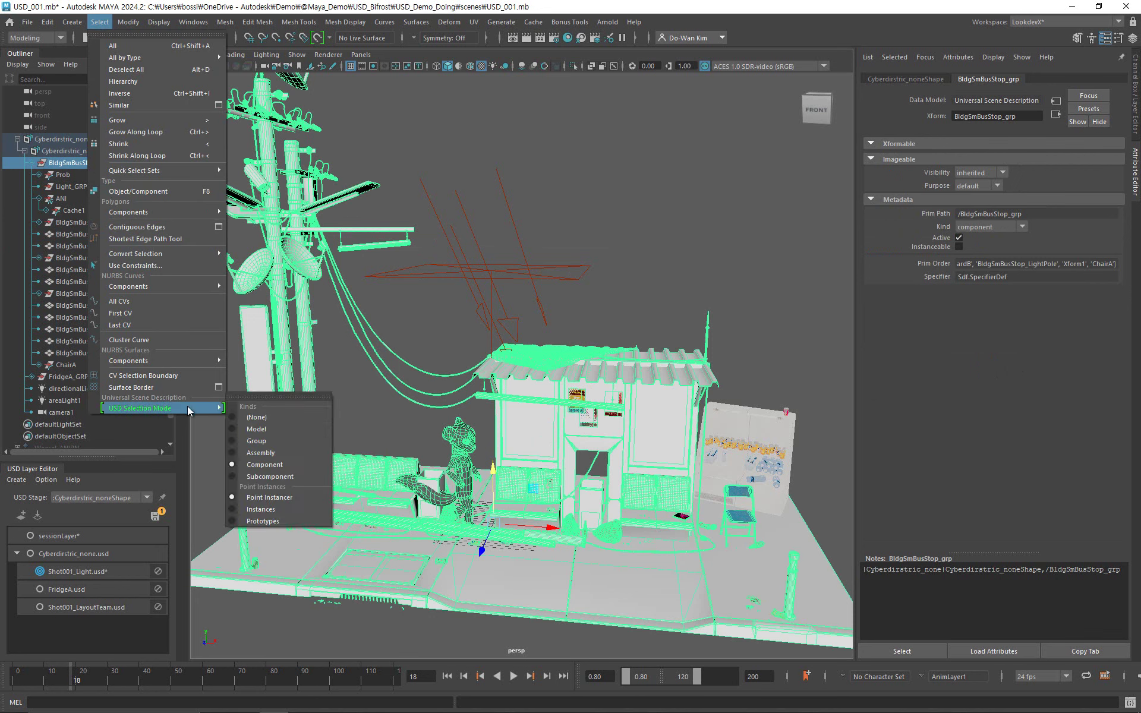
left_click(254, 396)
left_click_drag(312, 384, 708, 92)
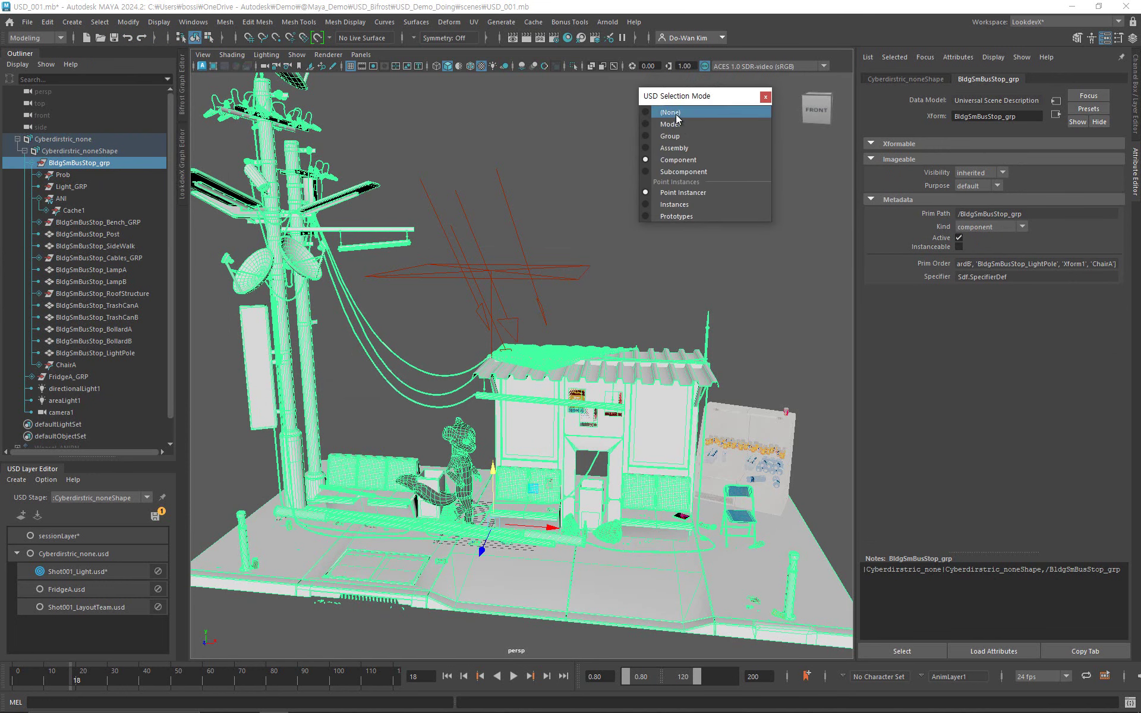
left_click(697, 285)
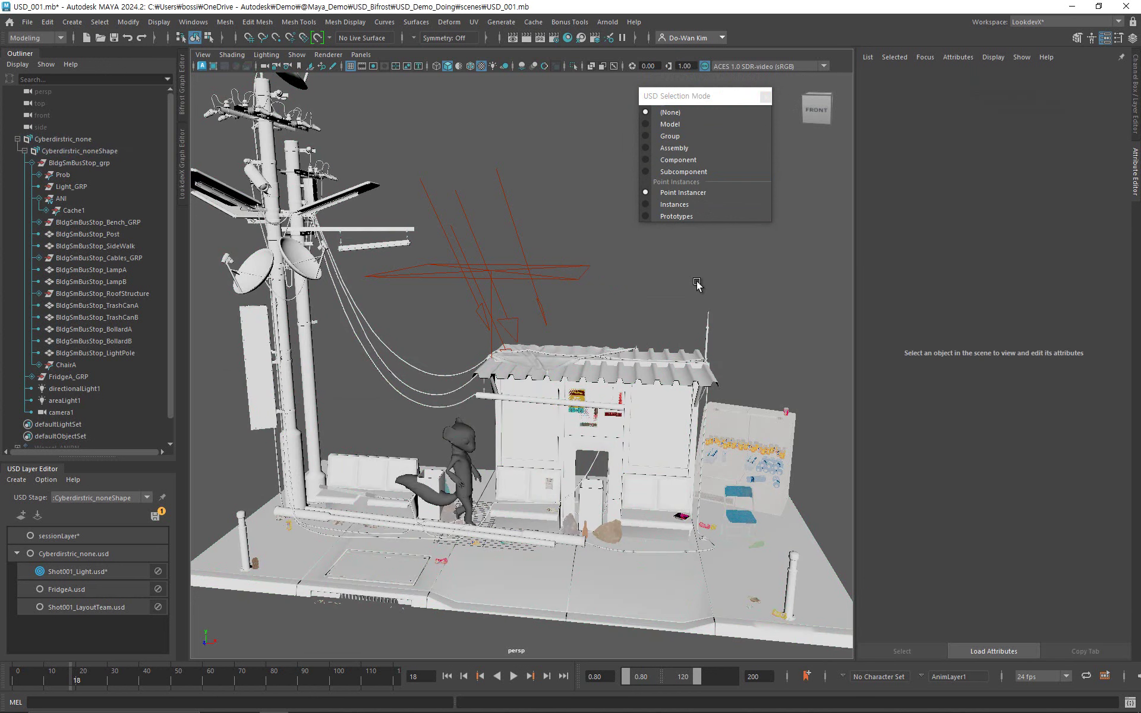
Test picking individual prims in the viewport by selecting the light pole, a wall panel, the area light and the roof sheet in turn.
left_click(338, 196)
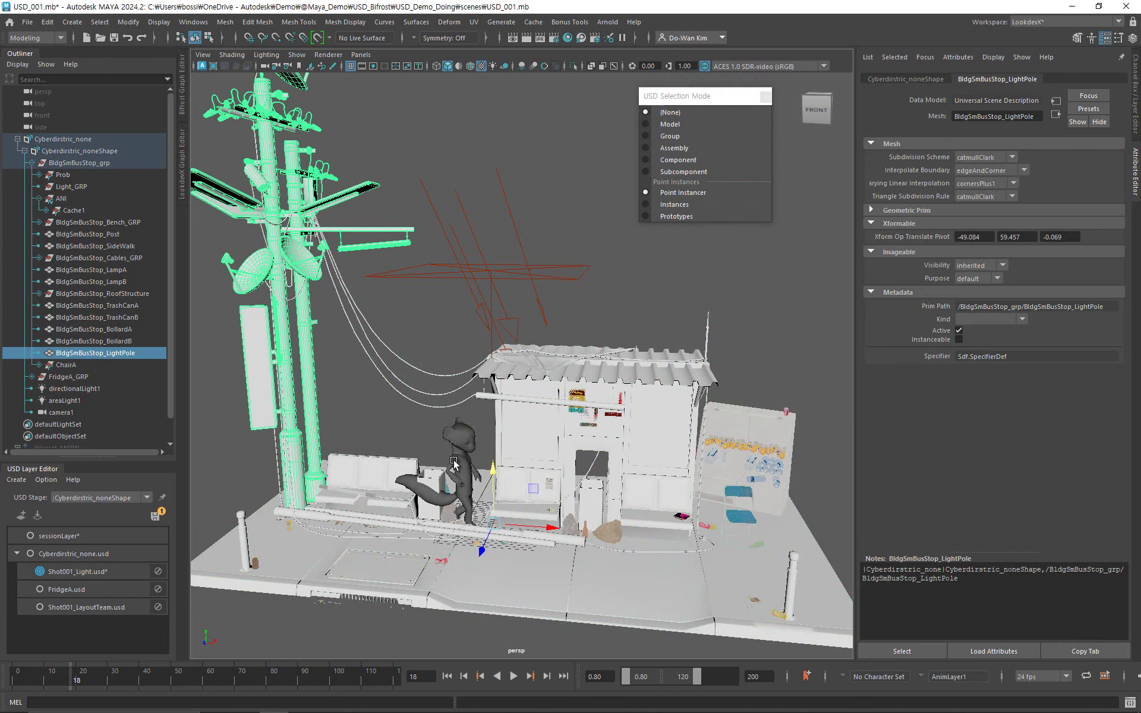
left_click(545, 379)
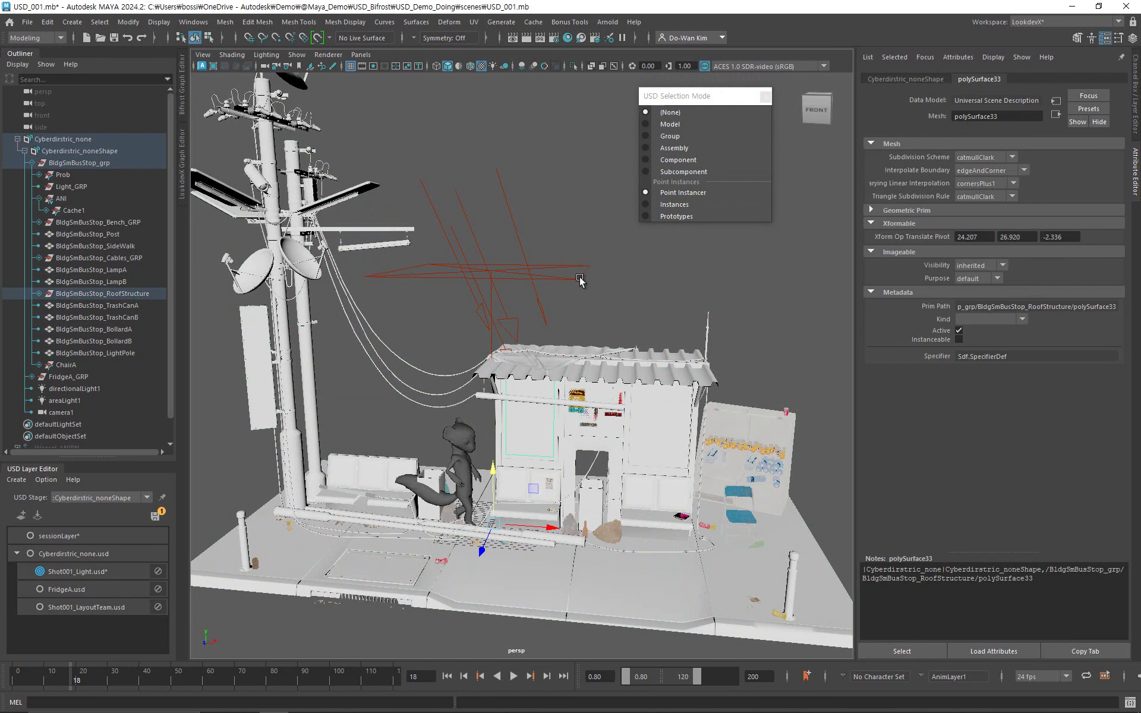
left_click(607, 337)
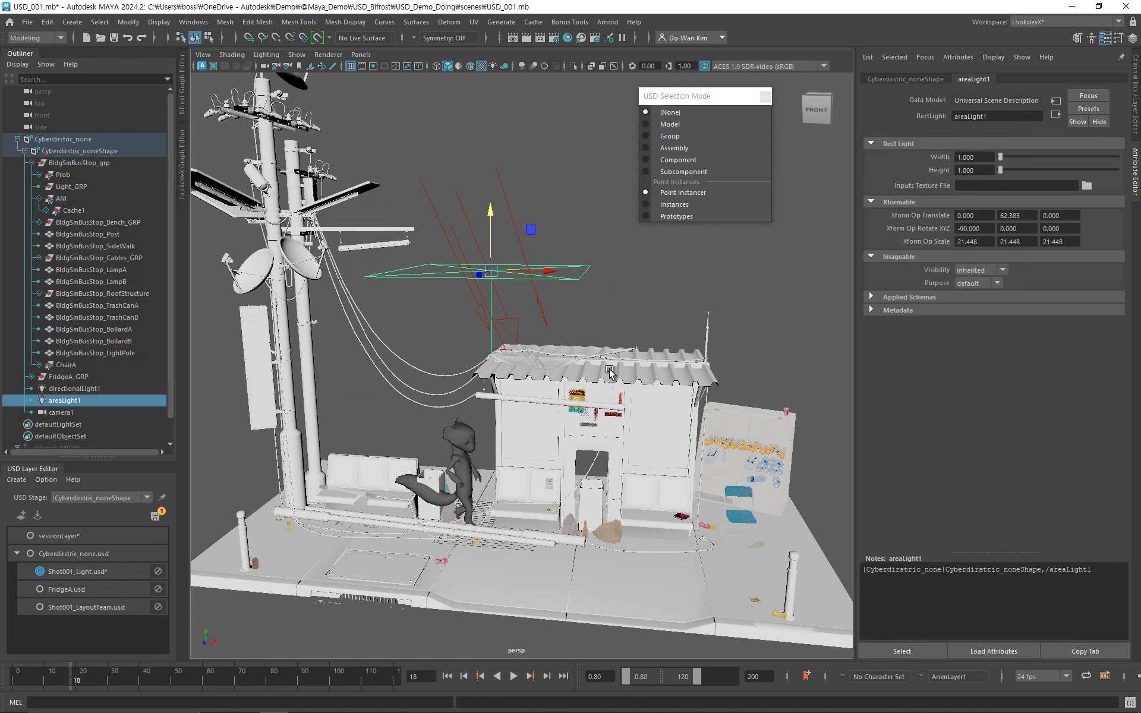
left_click(610, 371)
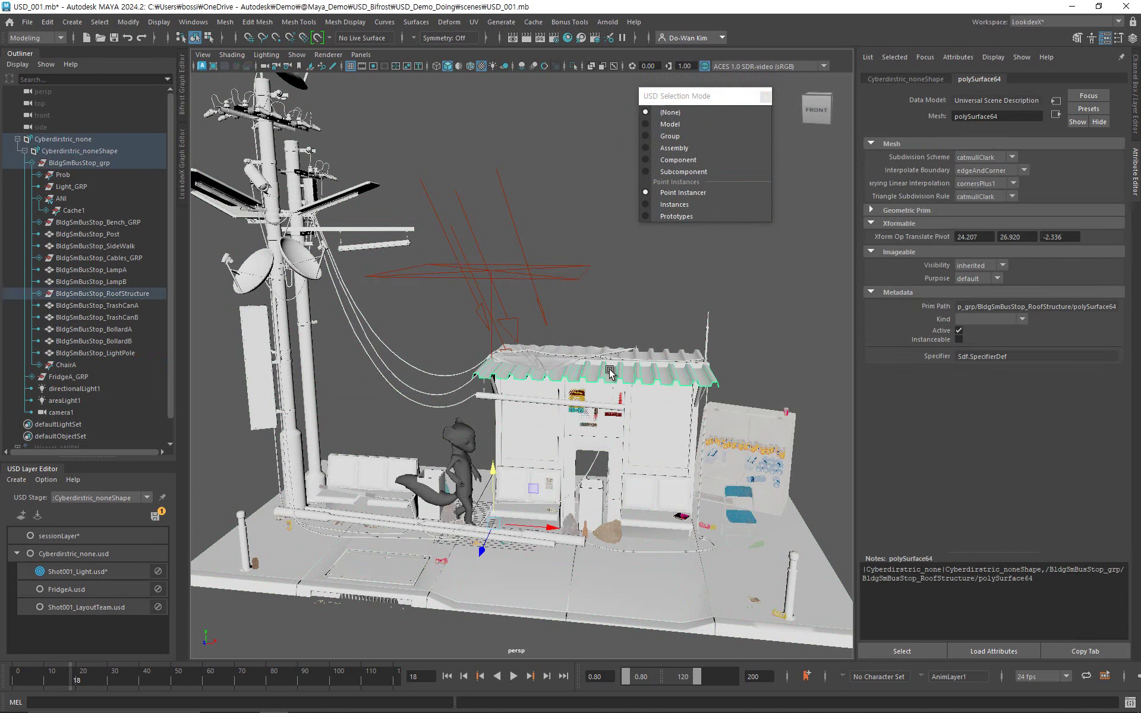
Select BldgSmBusStop_RoofStructure, try to move it upward in the viewport, and deselect it.
left_click(121, 294)
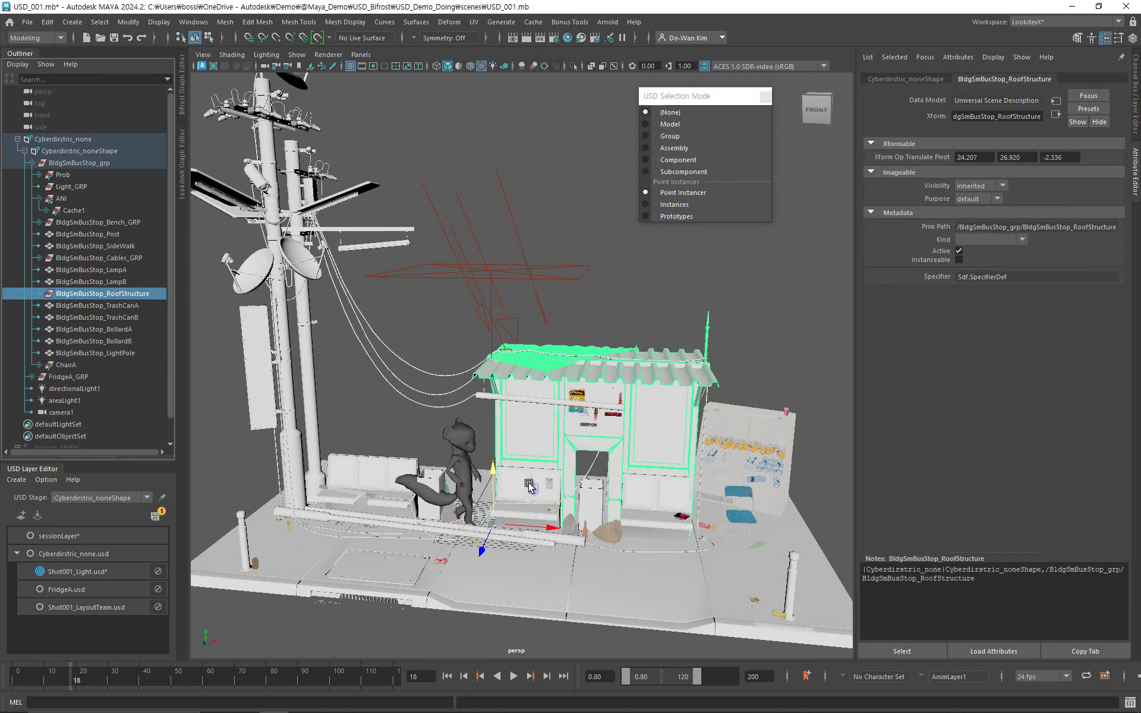
left_click_drag(532, 488, 537, 374)
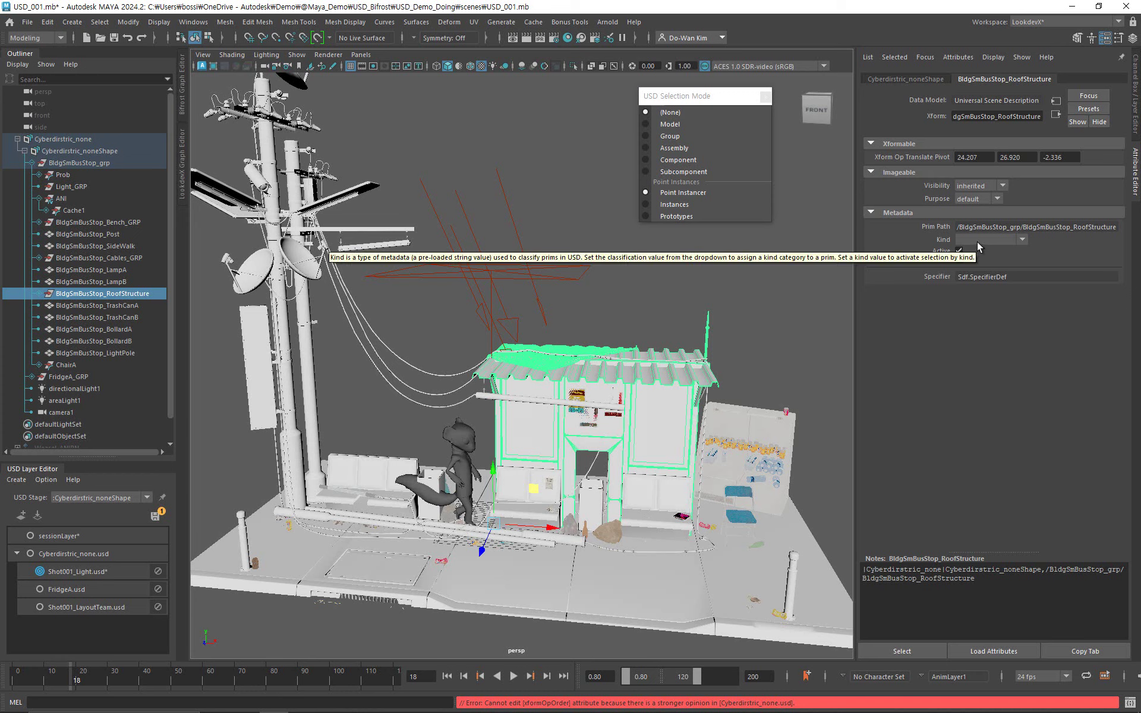
left_click(737, 339)
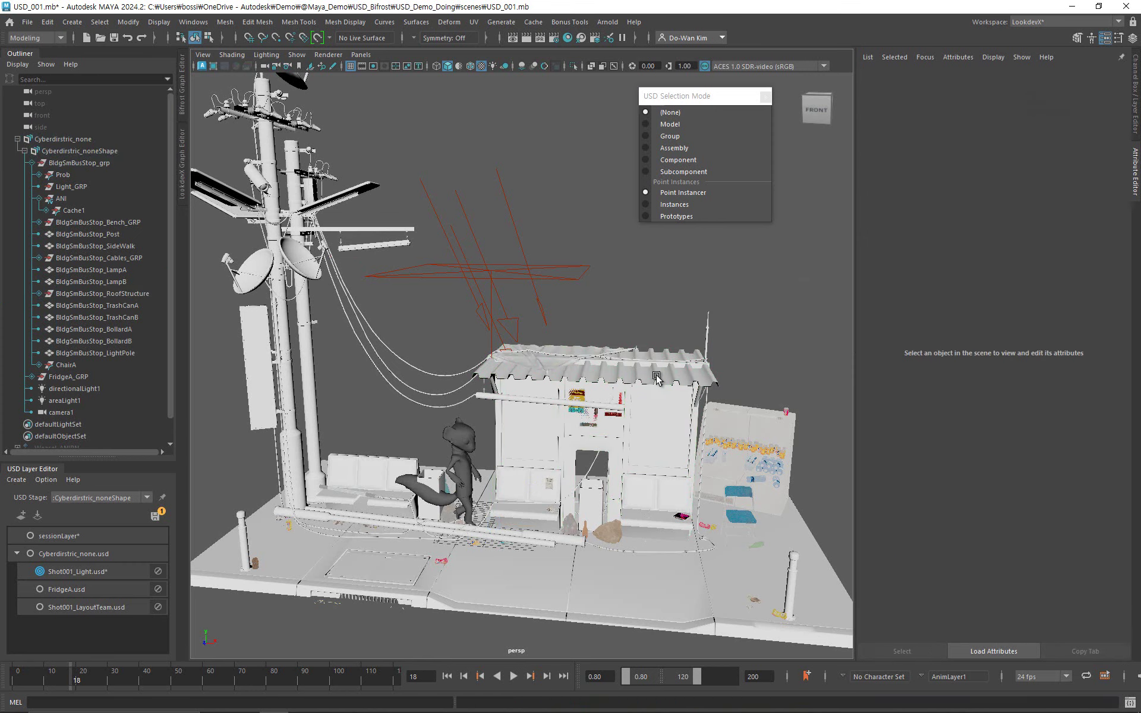
Set the Kind of BldgSmBusStop_RoofStructure to group and collapse its hierarchy.
left_click(39, 294)
left_click(83, 294)
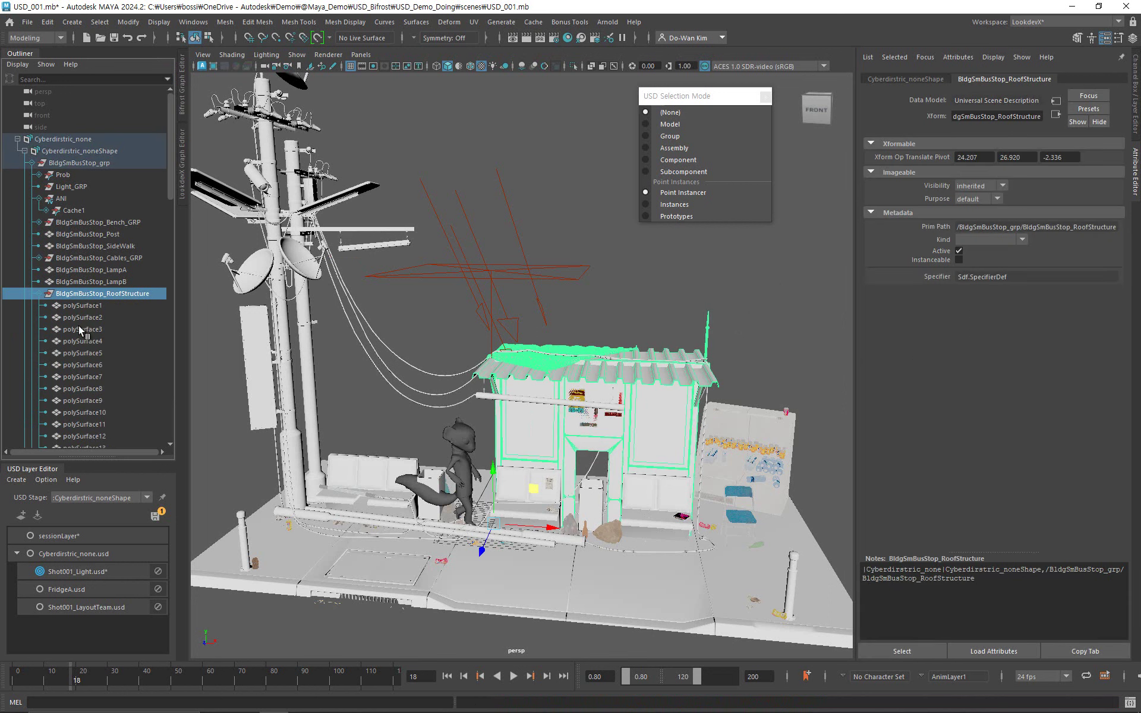
left_click(1008, 241)
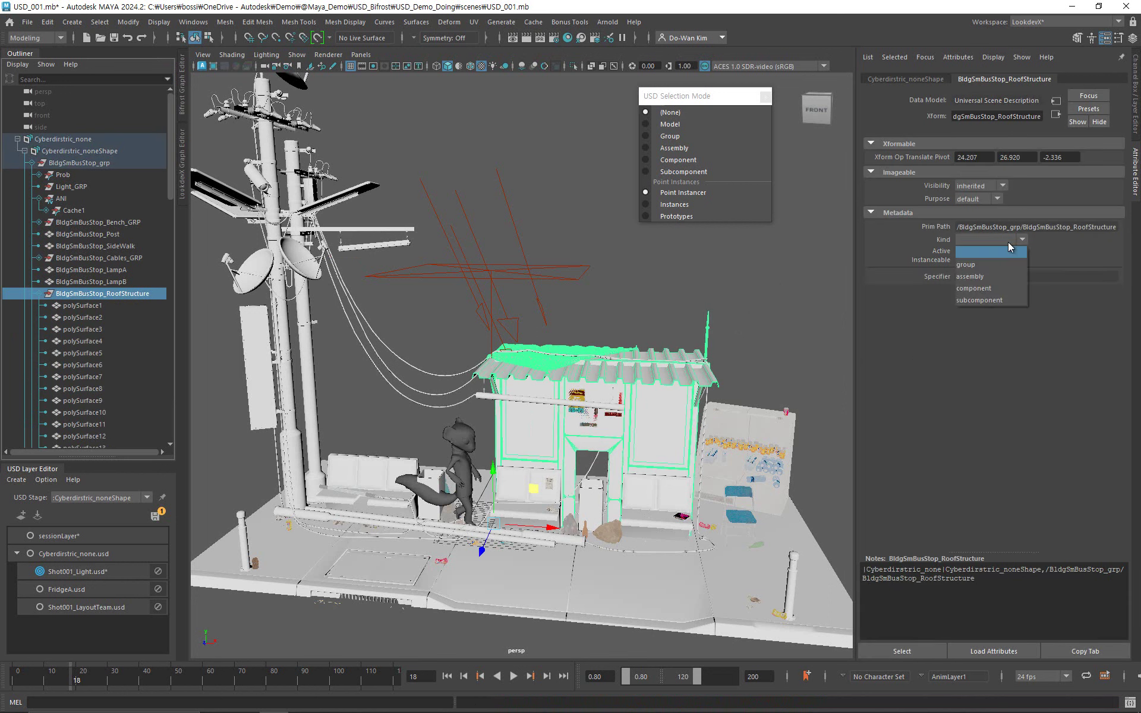
left_click(1001, 258)
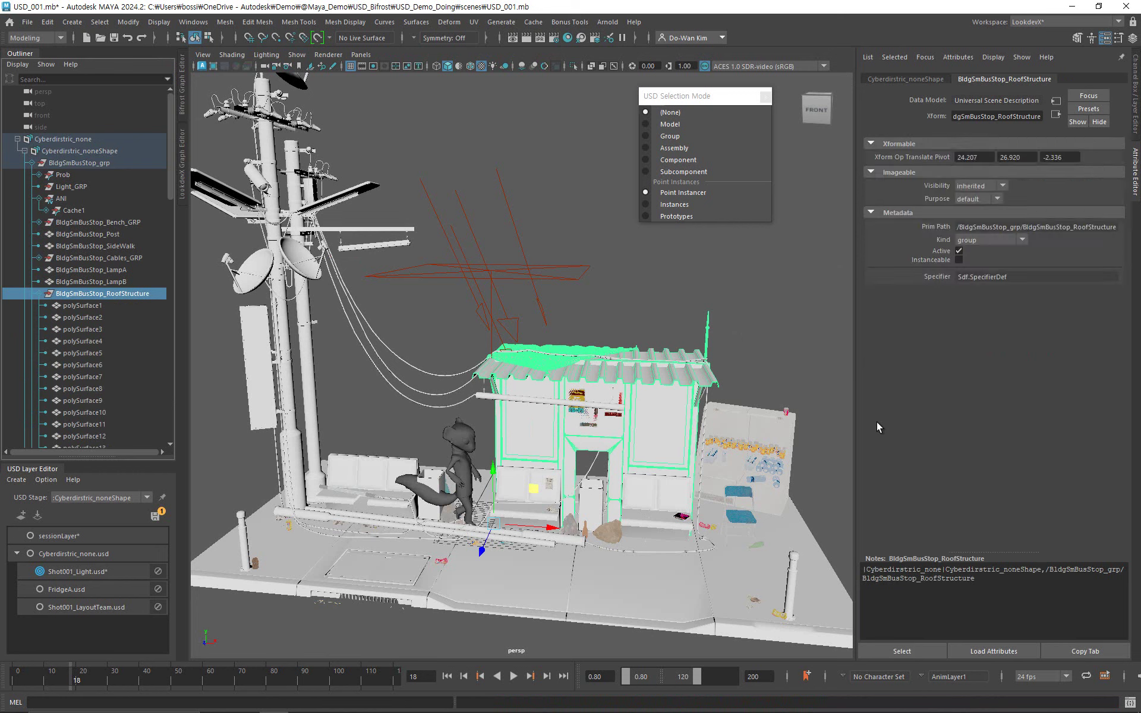
left_click(33, 294)
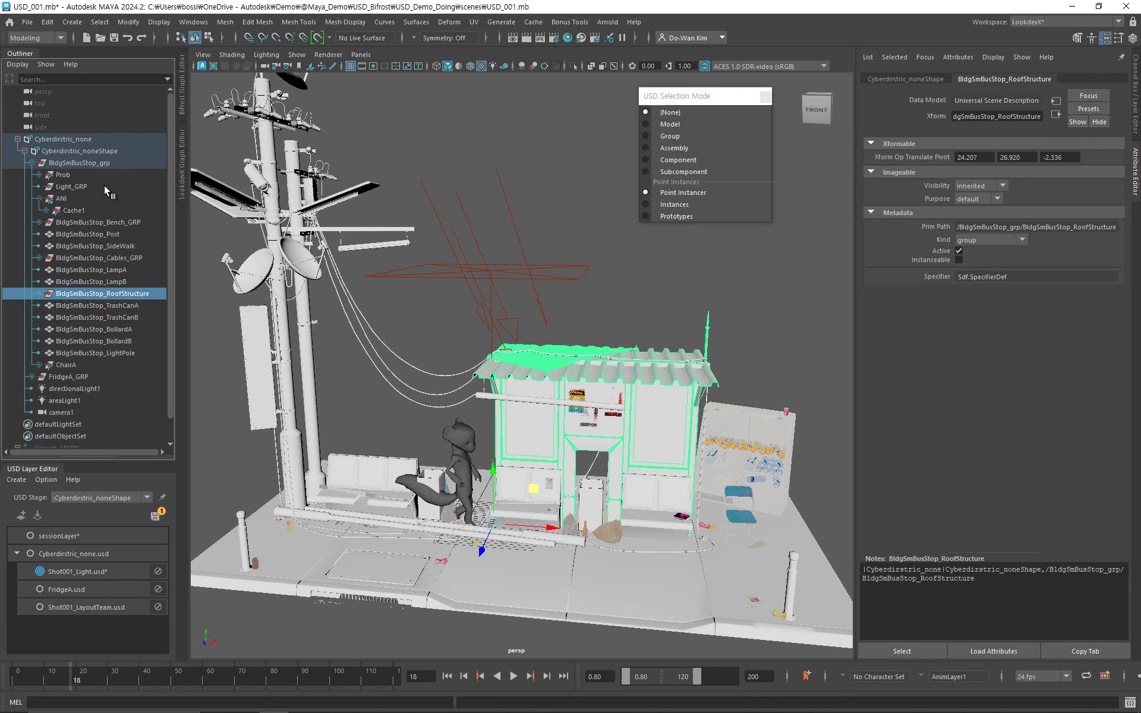
Examine the Kind options of the parent BldgSmBusStop_grp and deselect it.
left_click(78, 165)
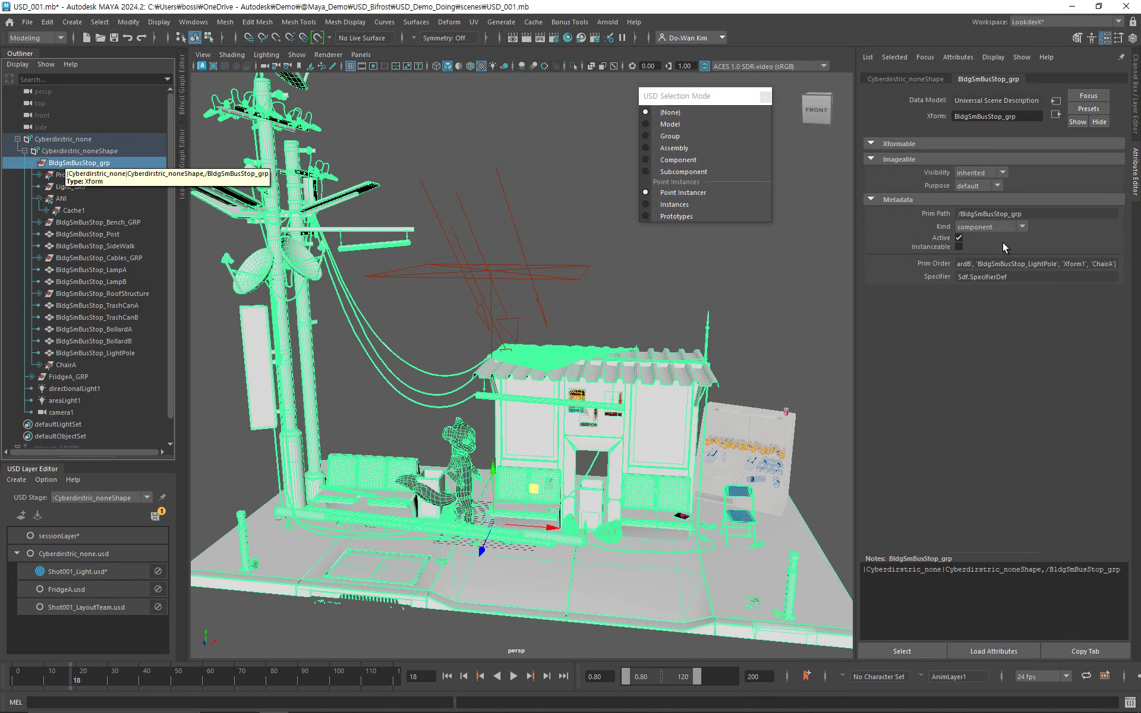
left_click(993, 227)
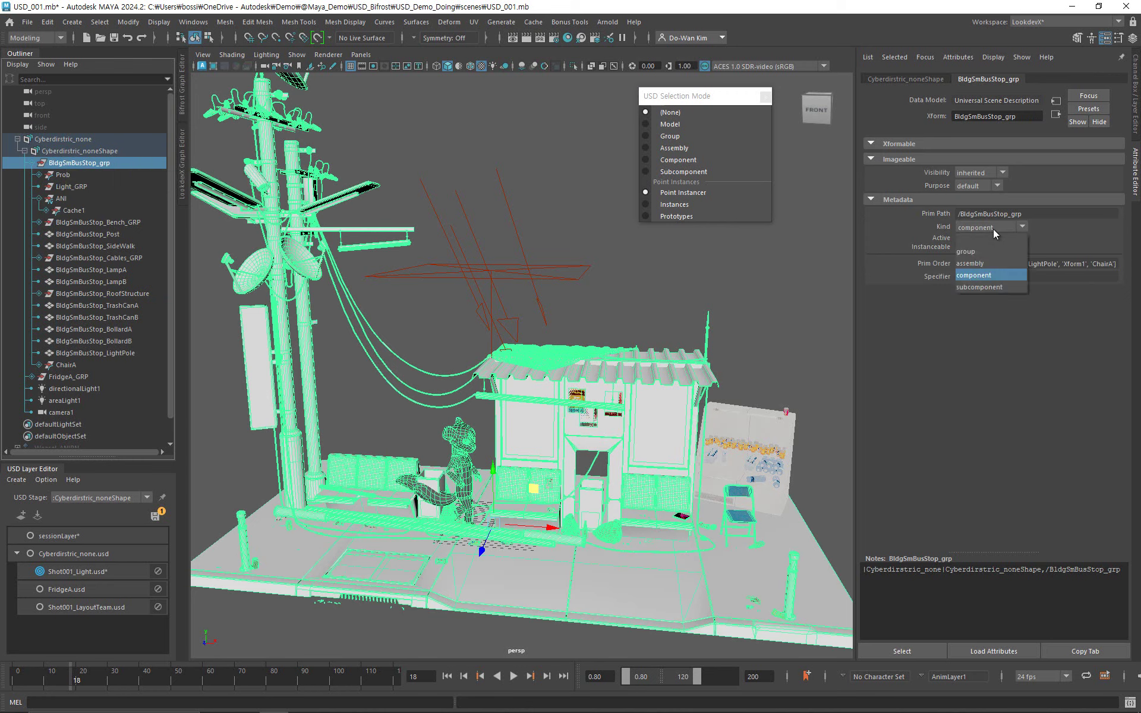
left_click(989, 263)
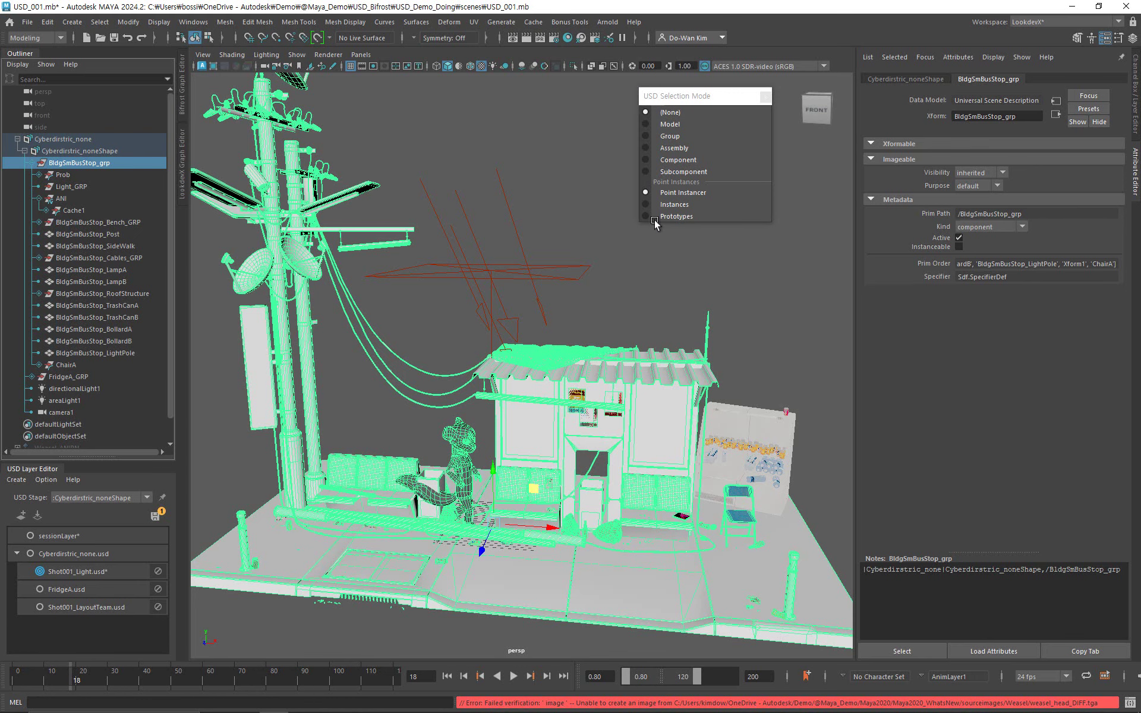
left_click(667, 260)
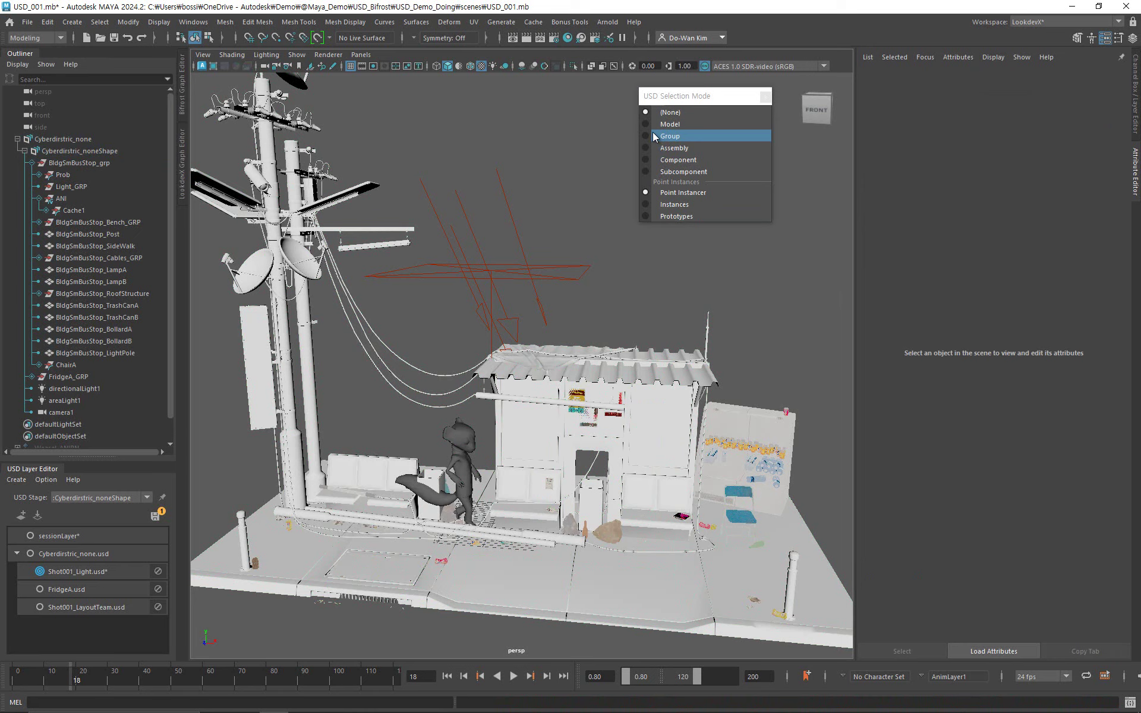
Set the USD selection mode to Group and test it by picking the bench and the post in the viewport.
left_click(651, 134)
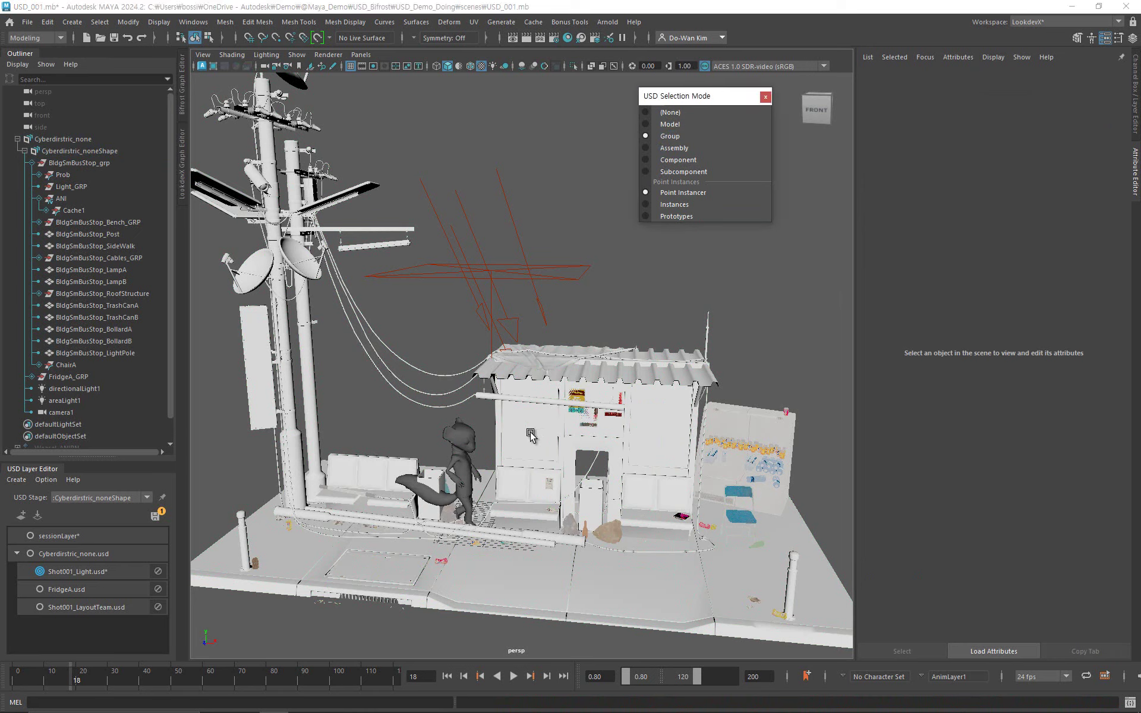
left_click(369, 487)
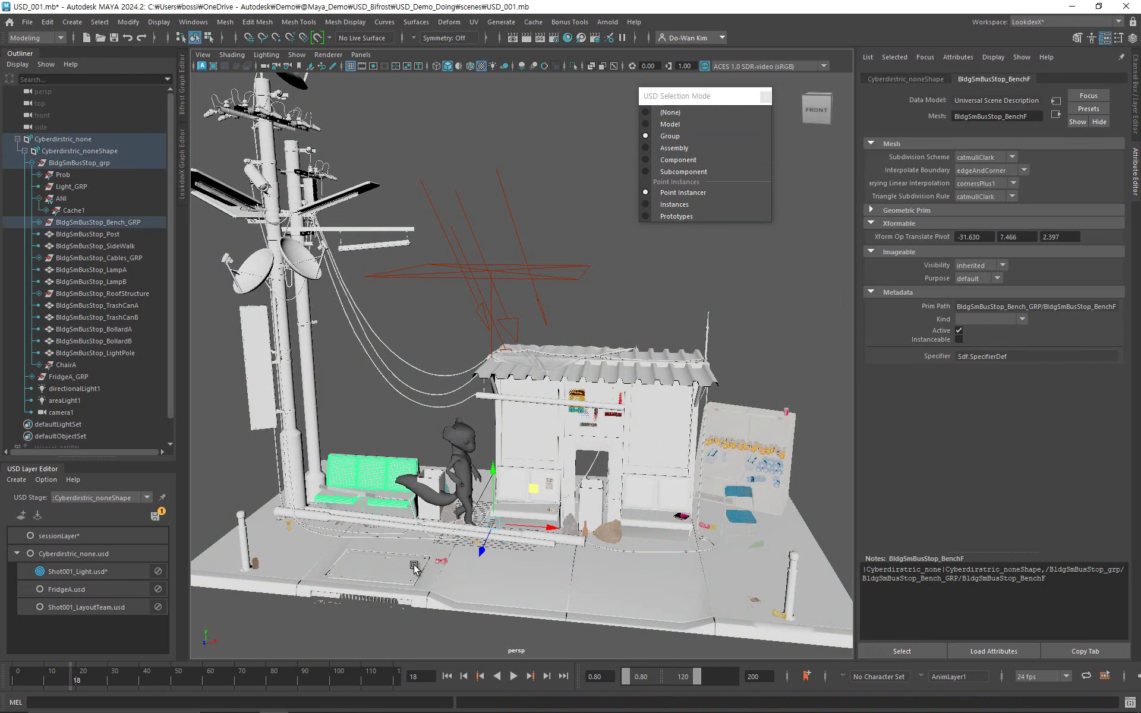
left_click(297, 514)
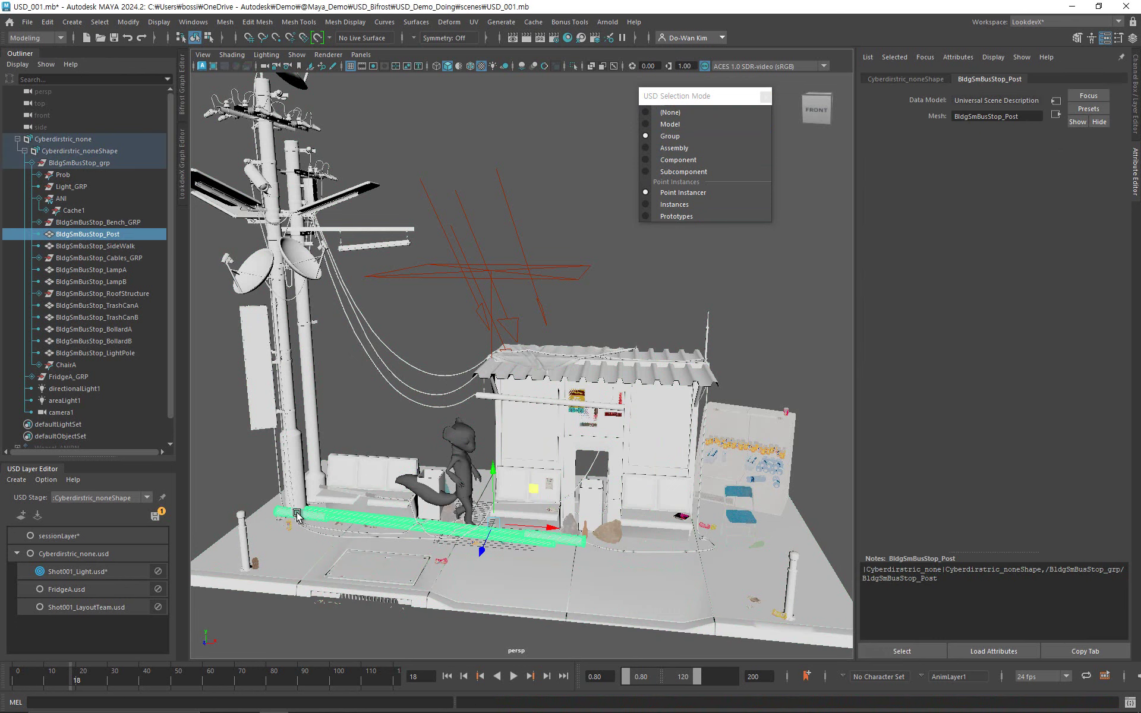
Test the Group selection mode by picking the light pole, clearing the selection, and picking the shelter roof in the viewport.
left_click(292, 461)
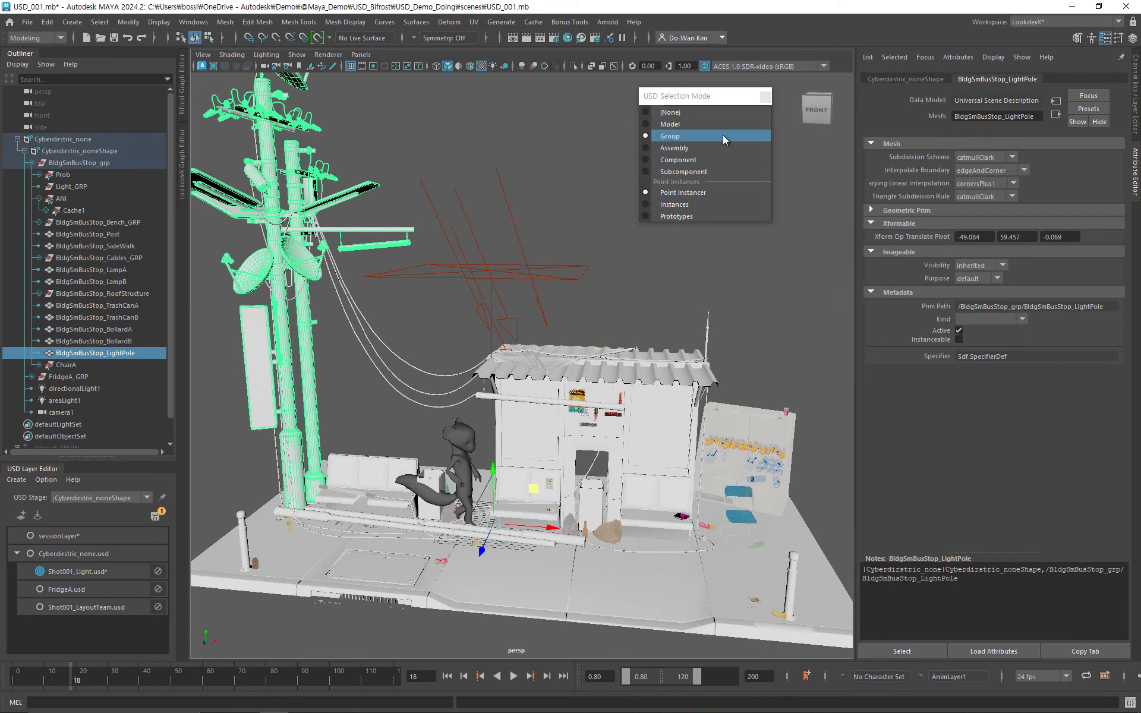
left_click(627, 264)
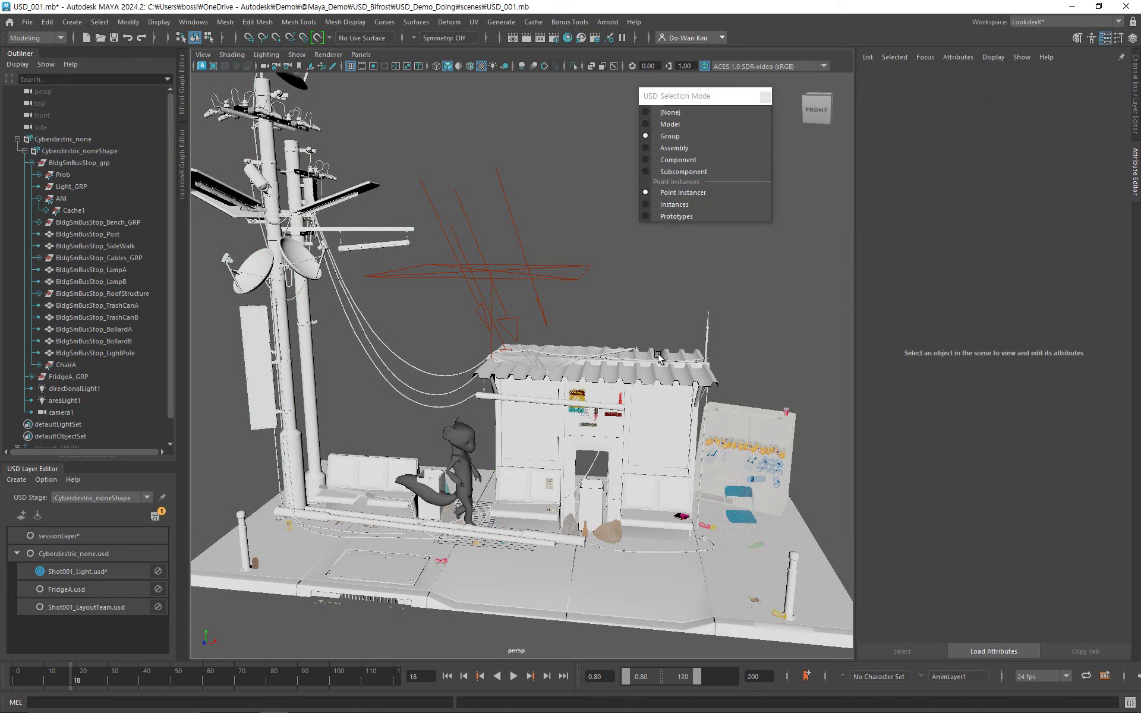
left_click(638, 379)
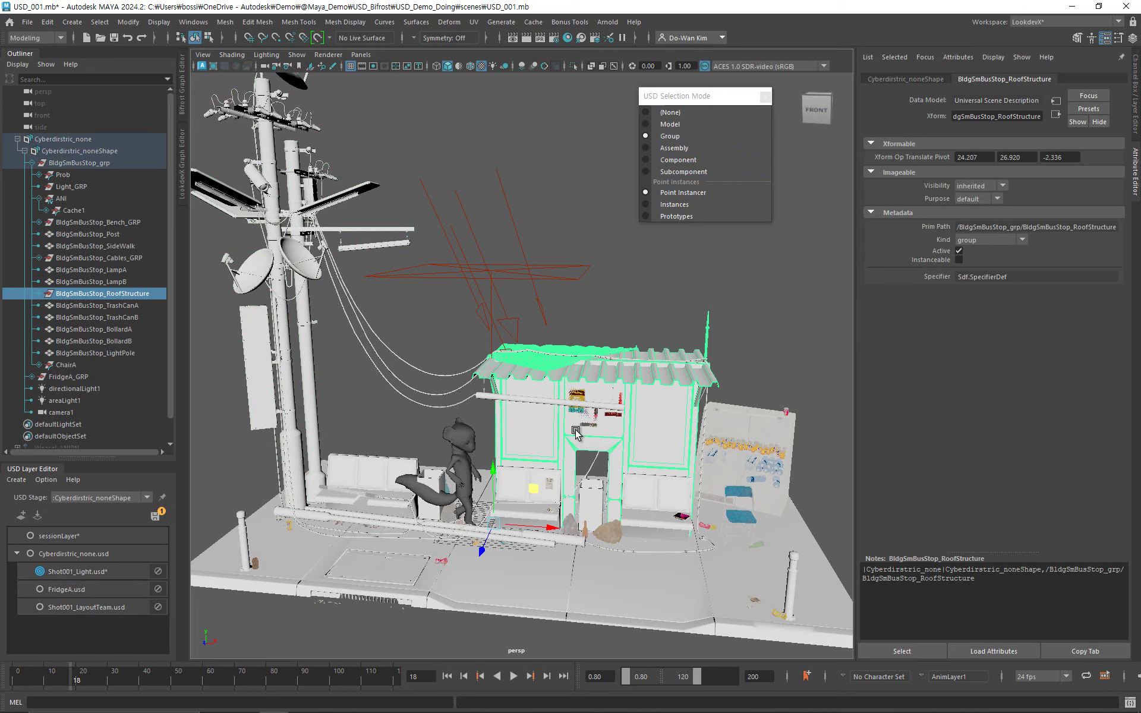
Set the USD selection mode to Component and test it by picking the light pole from a cleared selection.
left_click(695, 160)
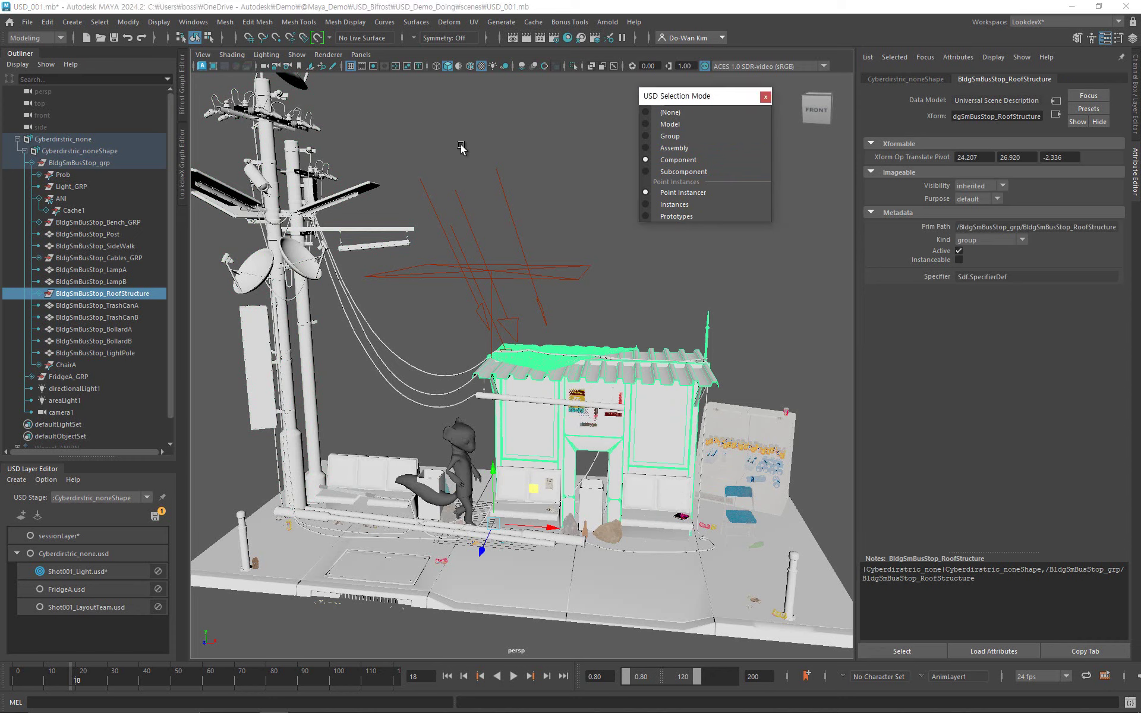
left_click(393, 208)
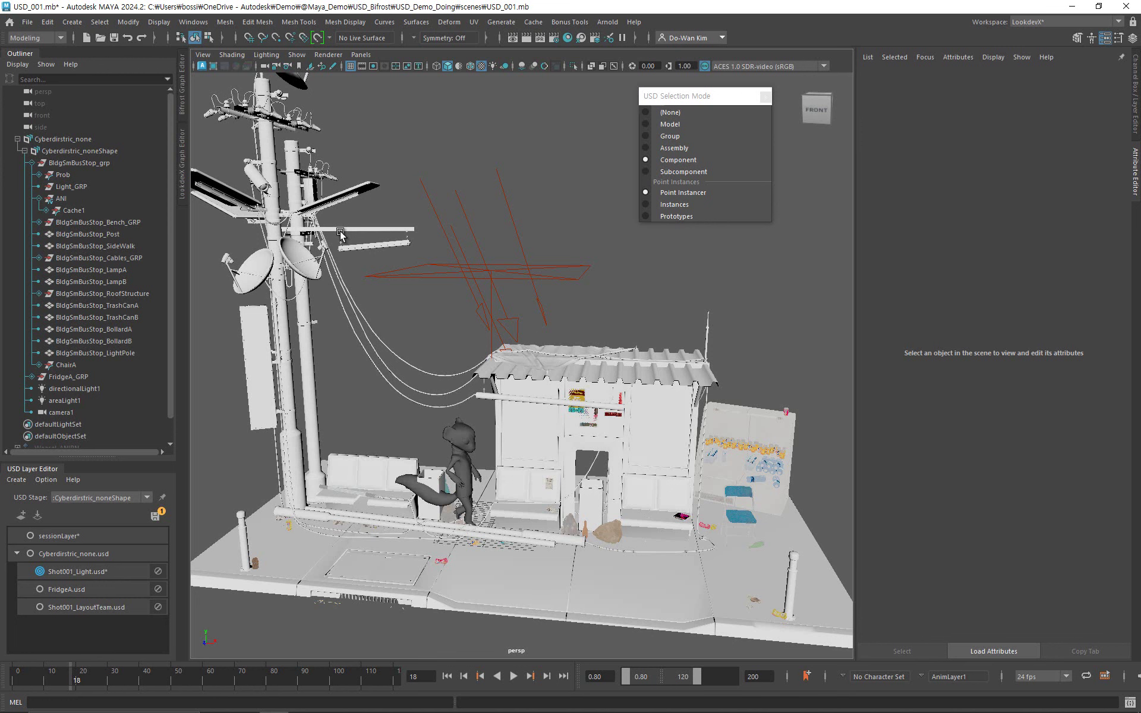
left_click(341, 234)
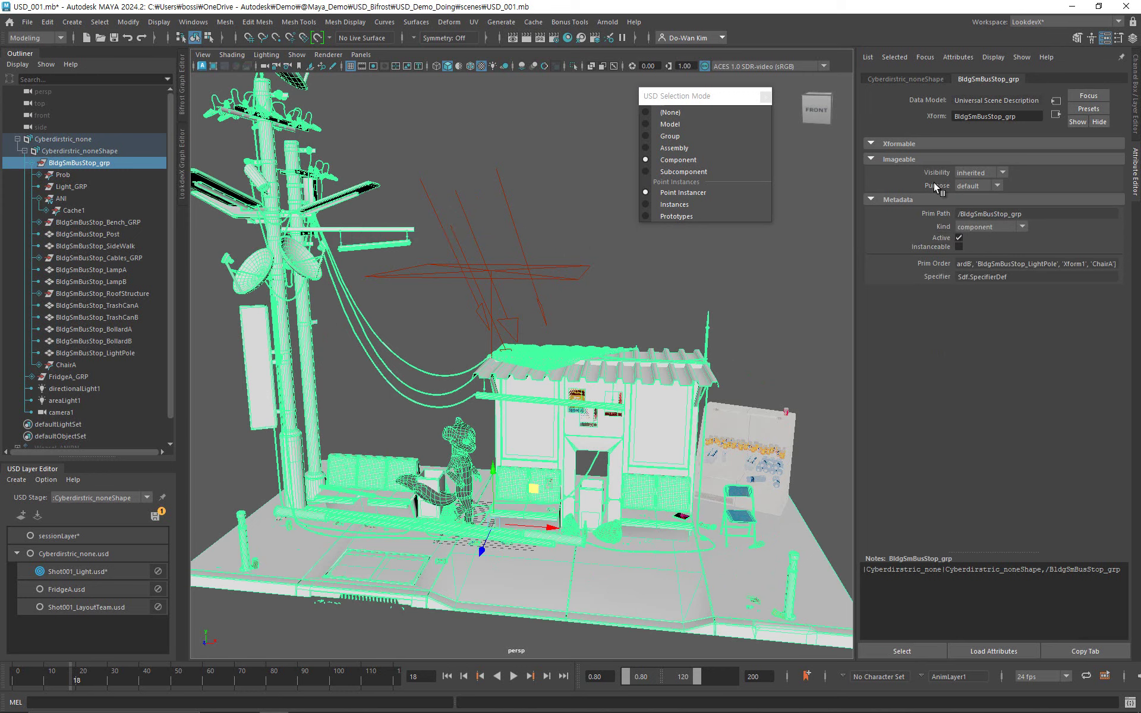
Review the Purpose and Kind options of BldgSmBusStop_grp, keeping Purpose at default, then deselect it and pick the shelter wall.
left_click(980, 186)
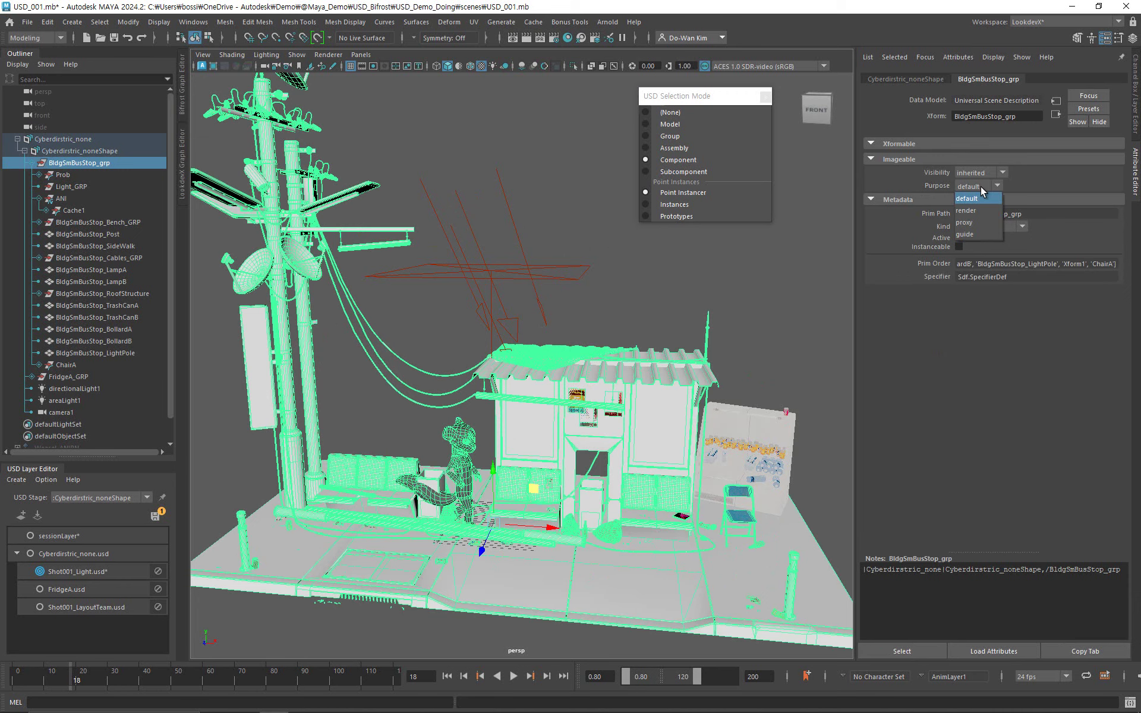
left_click(968, 198)
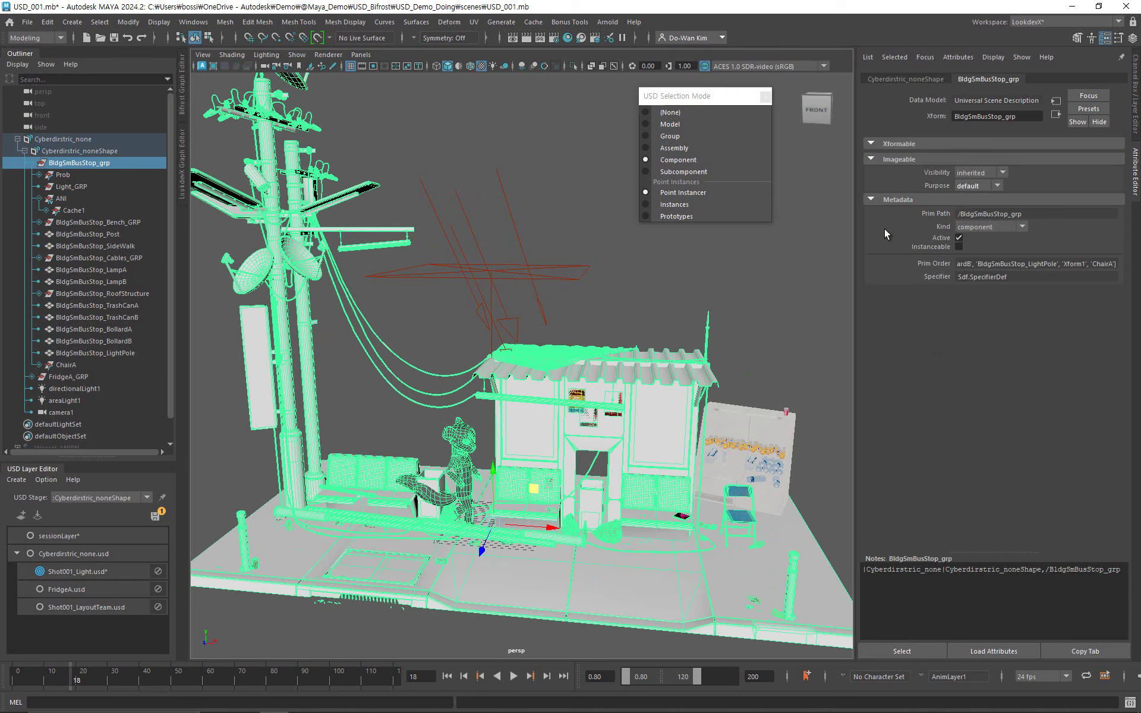
left_click(964, 227)
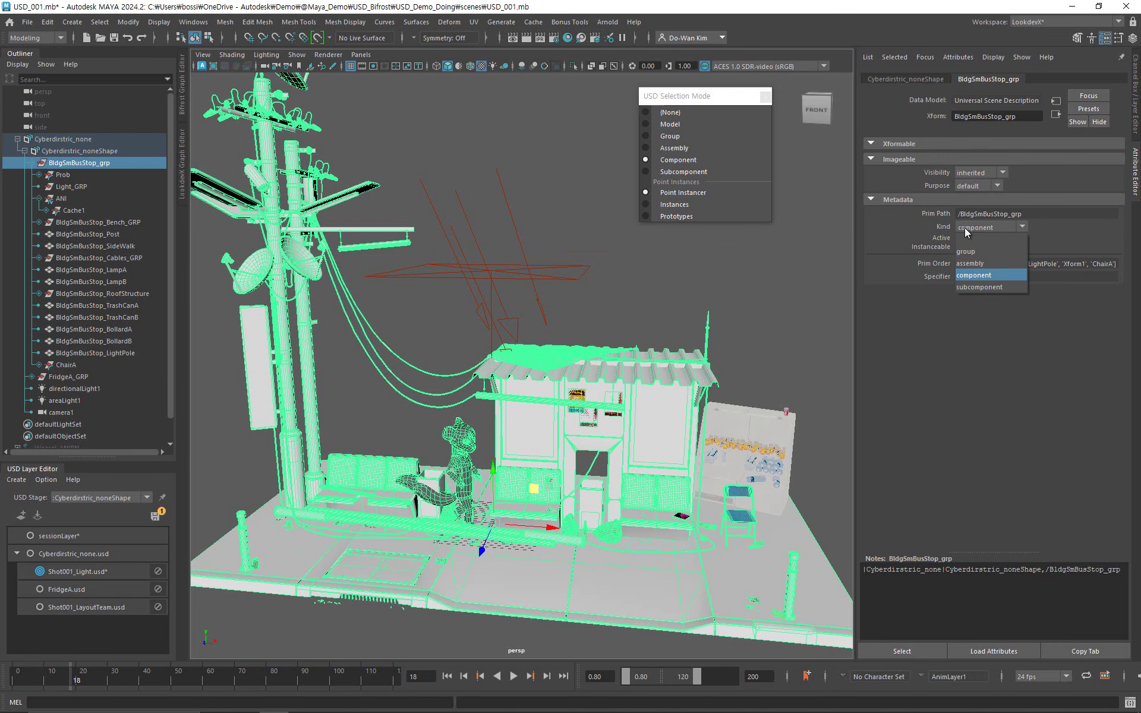
left_click(704, 308)
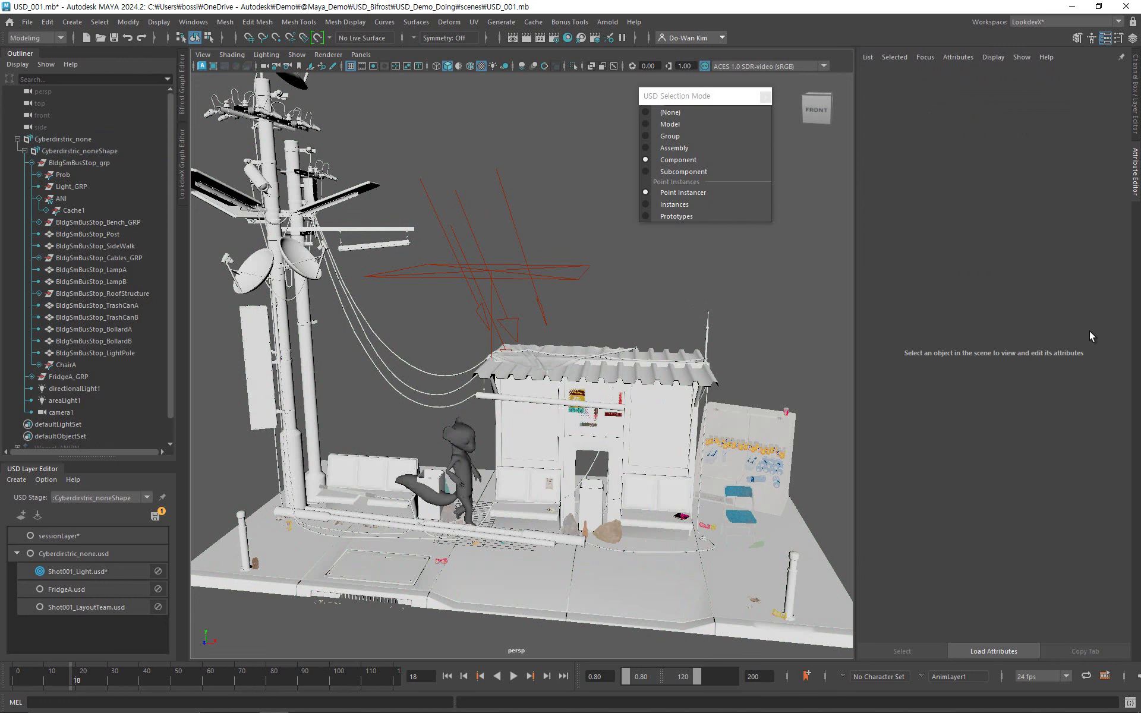
left_click(670, 409)
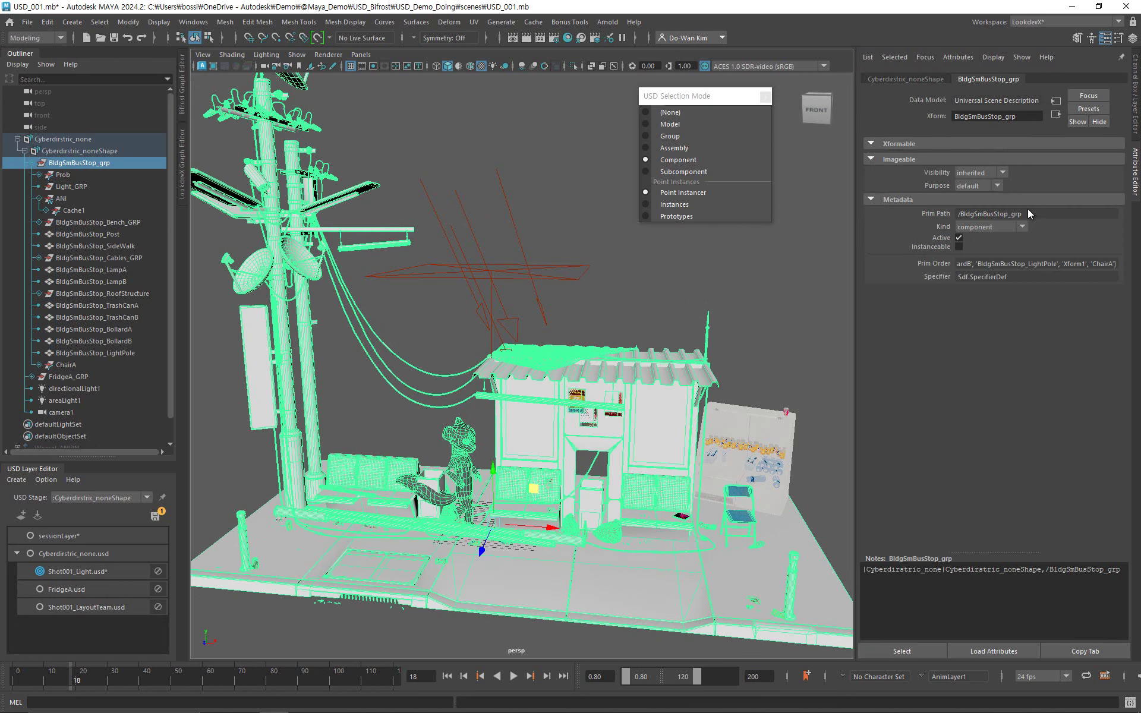
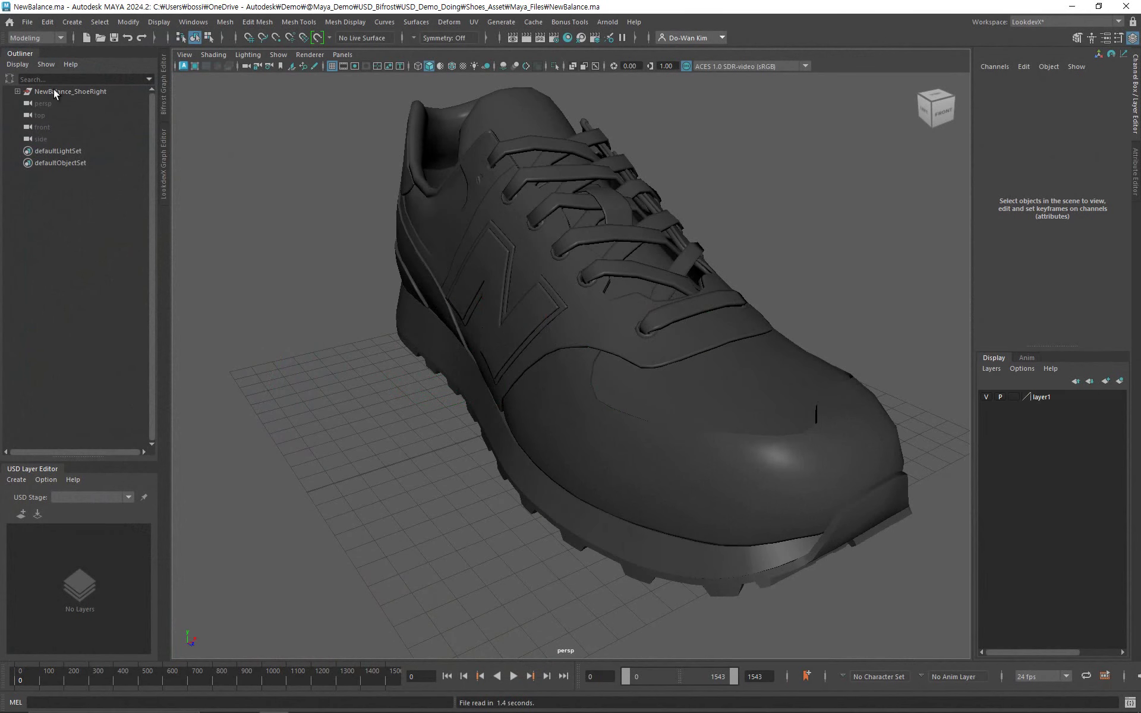
Expand NewBalance_ShoeRight down to NB_GRP and compare the meshes of its NB_High and MB_Proxy groups.
left_click(18, 91)
left_click(24, 104)
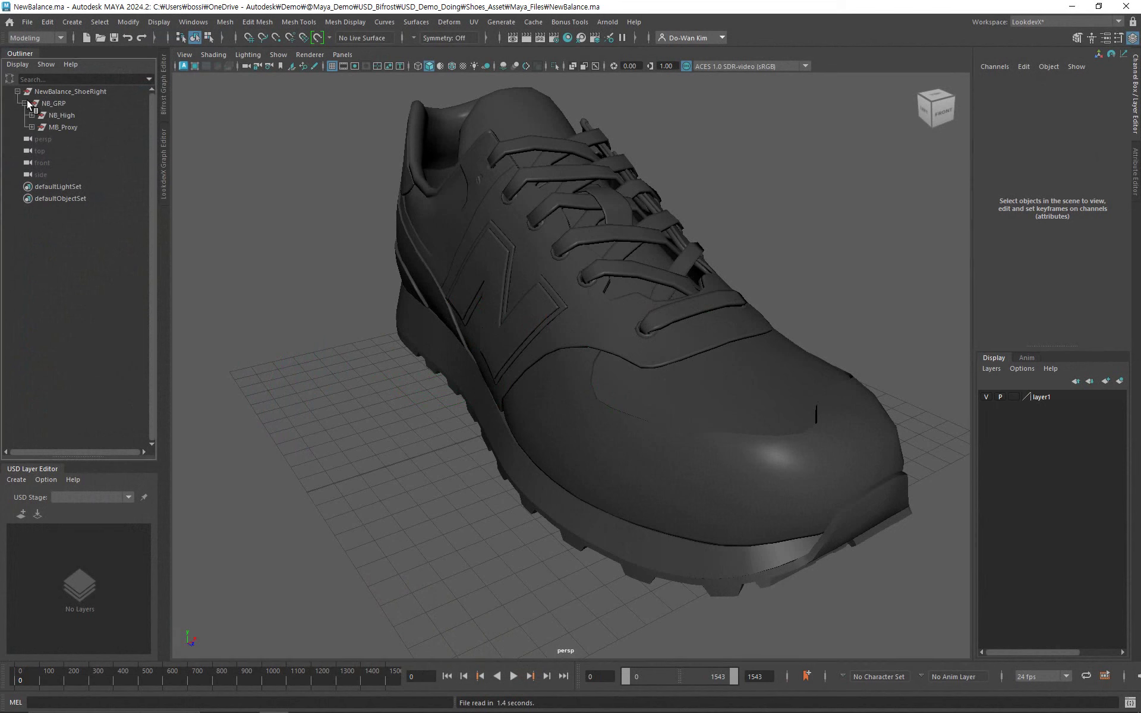
left_click(53, 116)
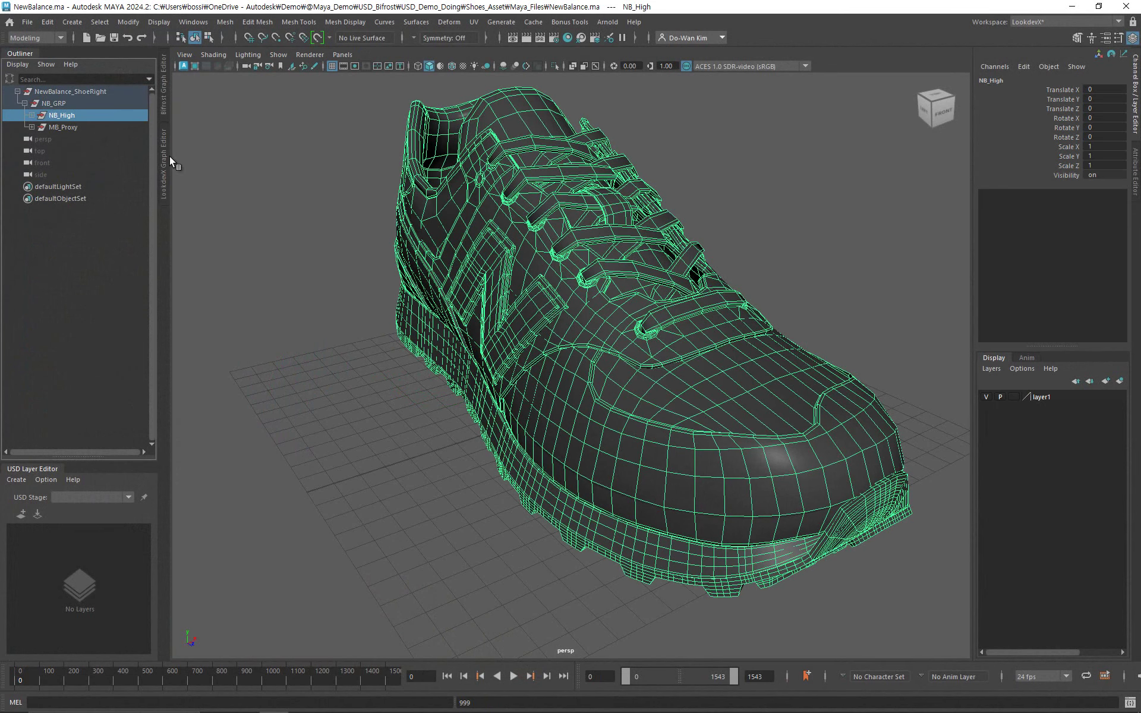
left_click(75, 128)
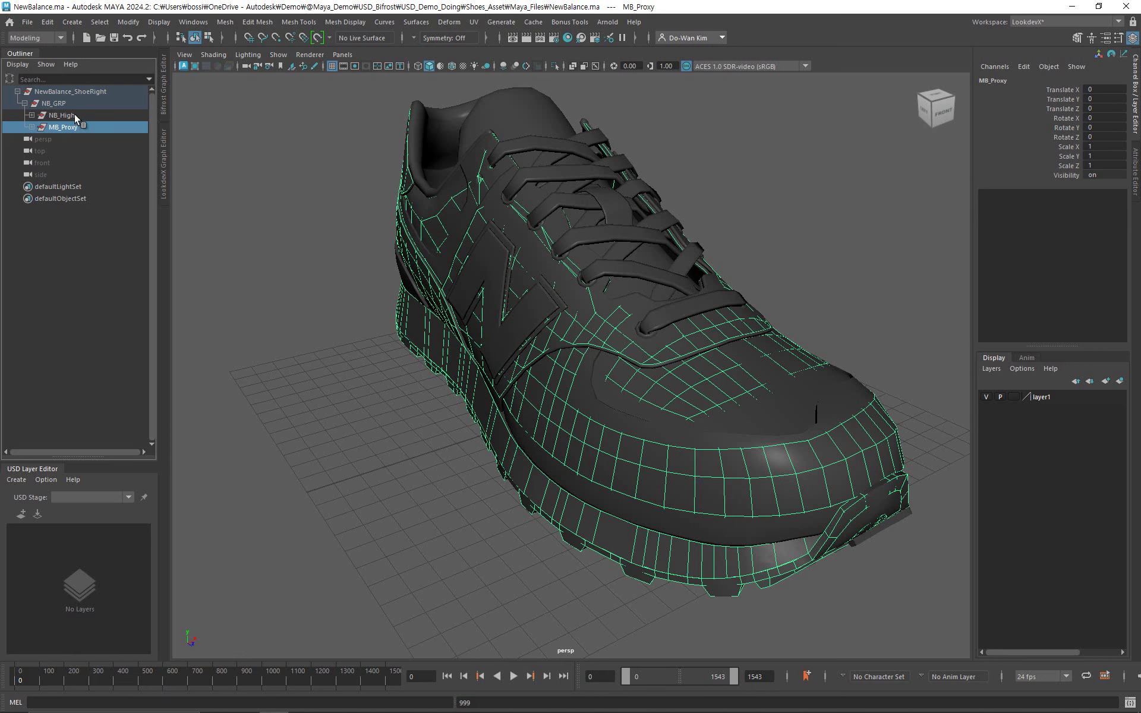
left_click(75, 116)
left_click(74, 127)
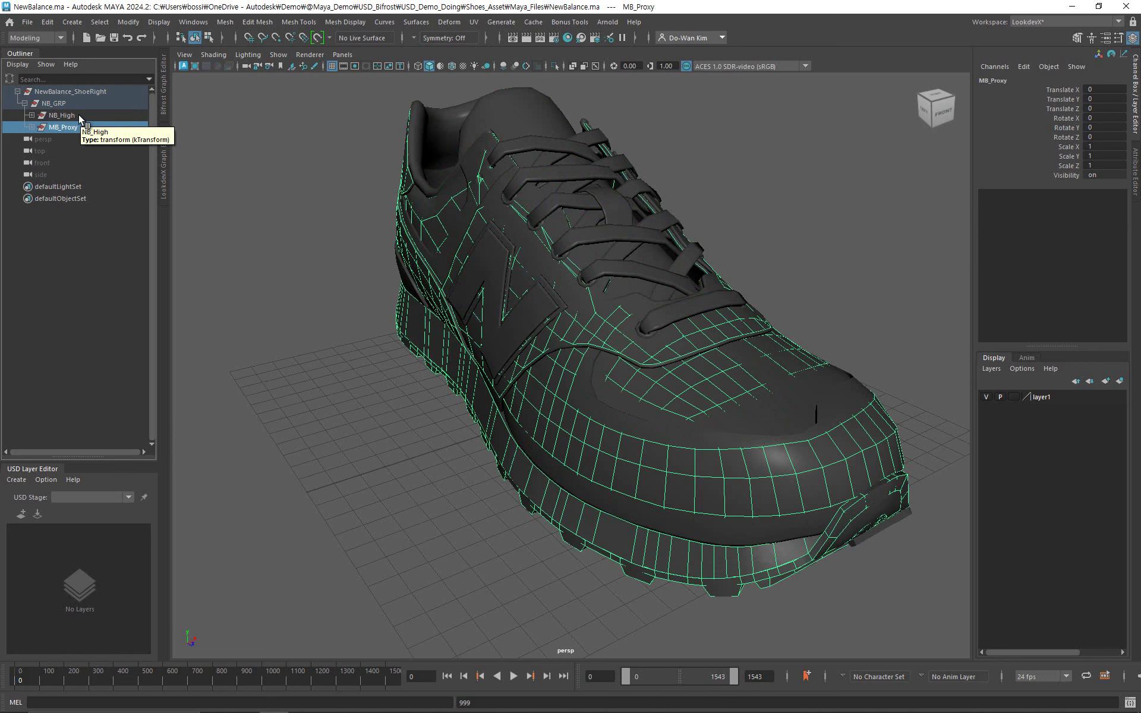
Export the NB_High group as a binary USD file, replacing MB_High.usd in the NB folder.
left_click(78, 116)
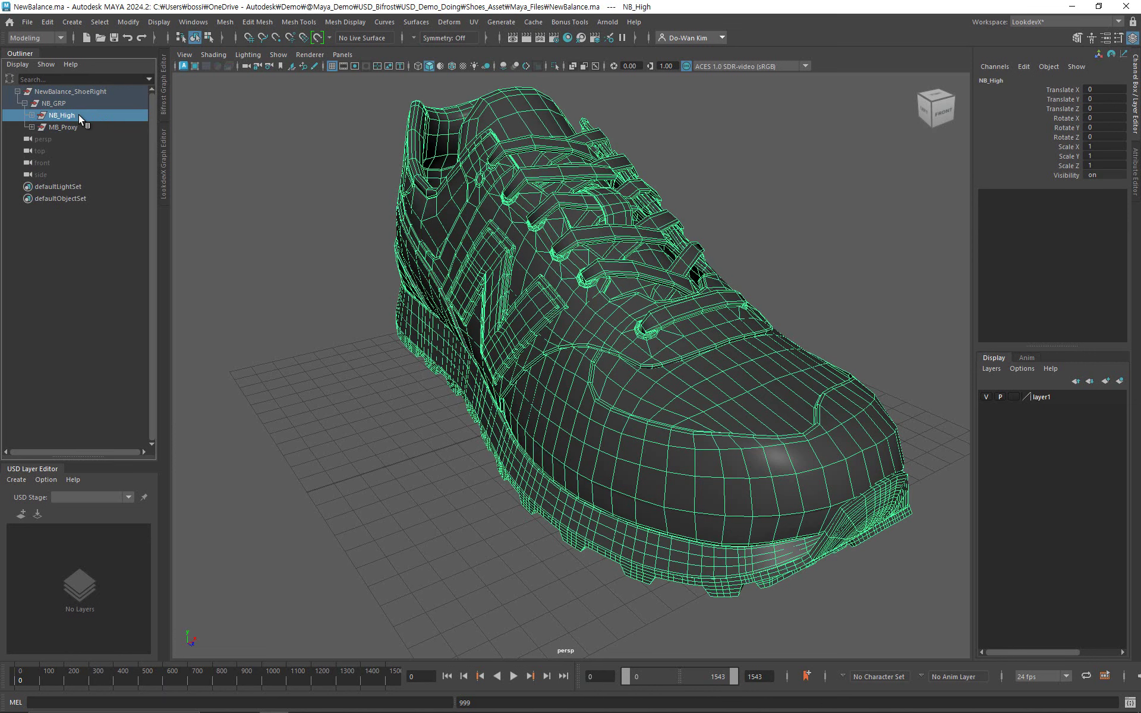
left_click(28, 24)
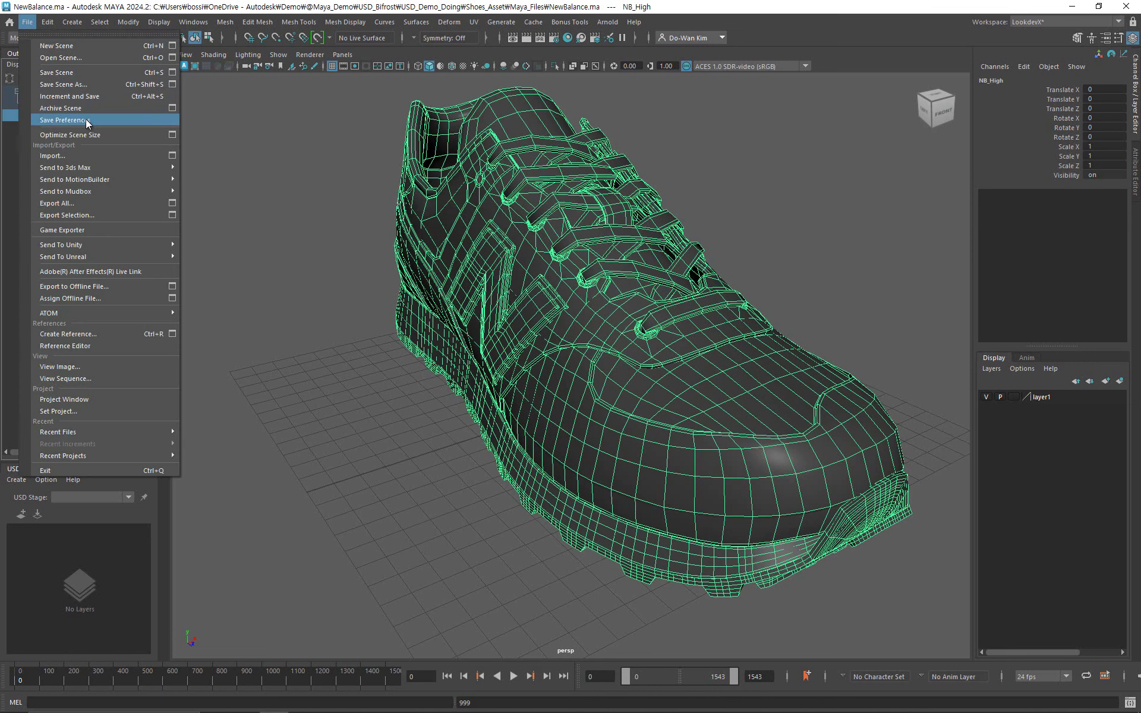
left_click(91, 212)
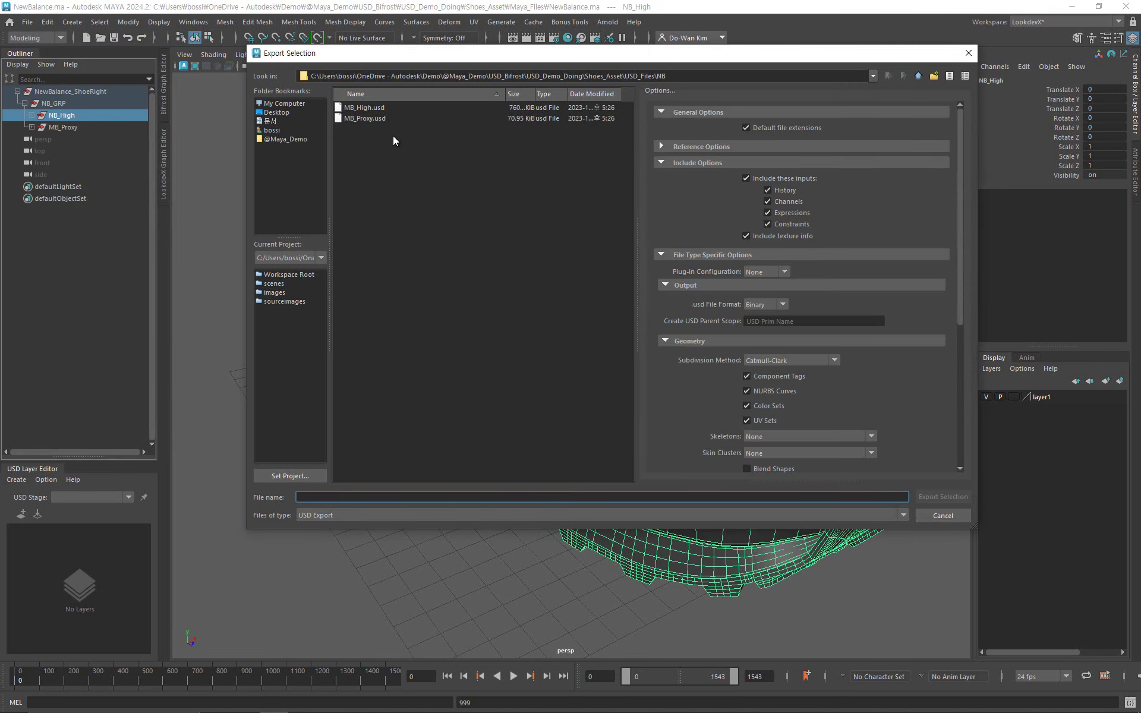
left_click(373, 110)
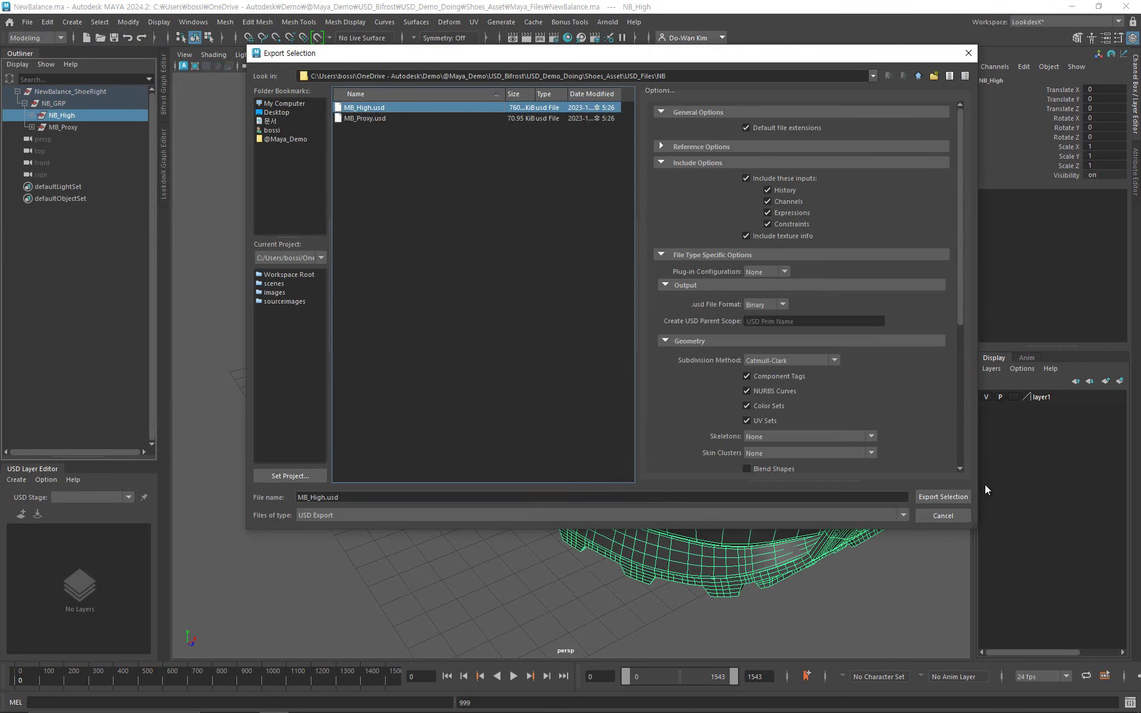
left_click(953, 498)
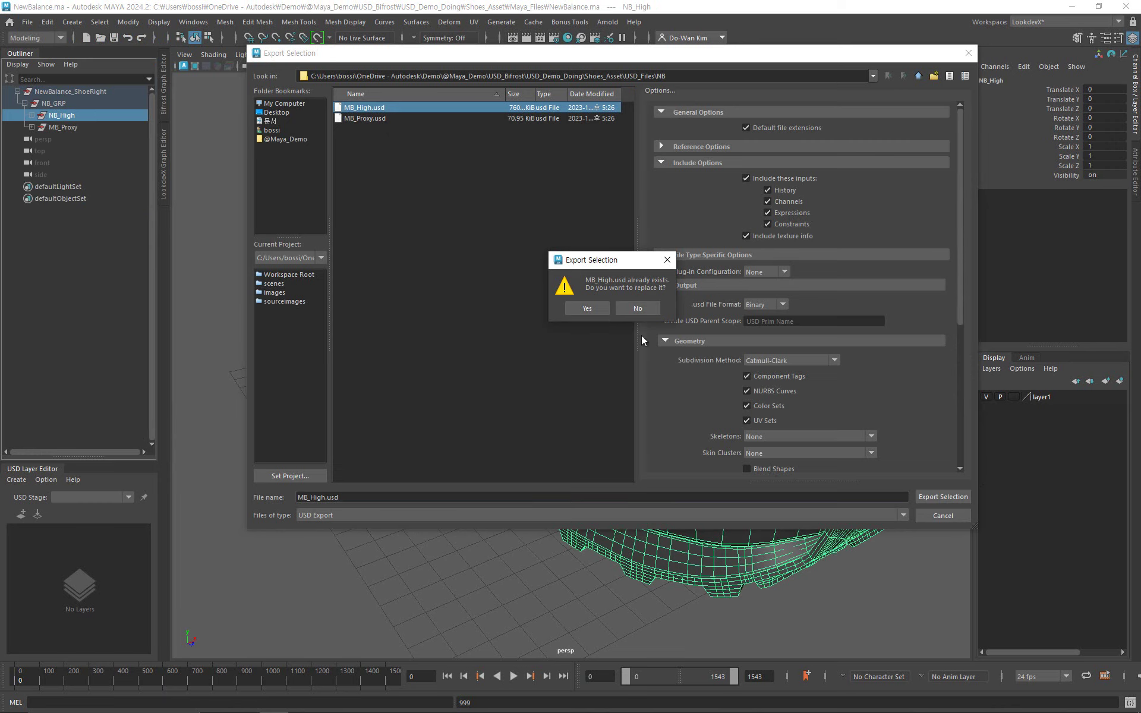
left_click(636, 308)
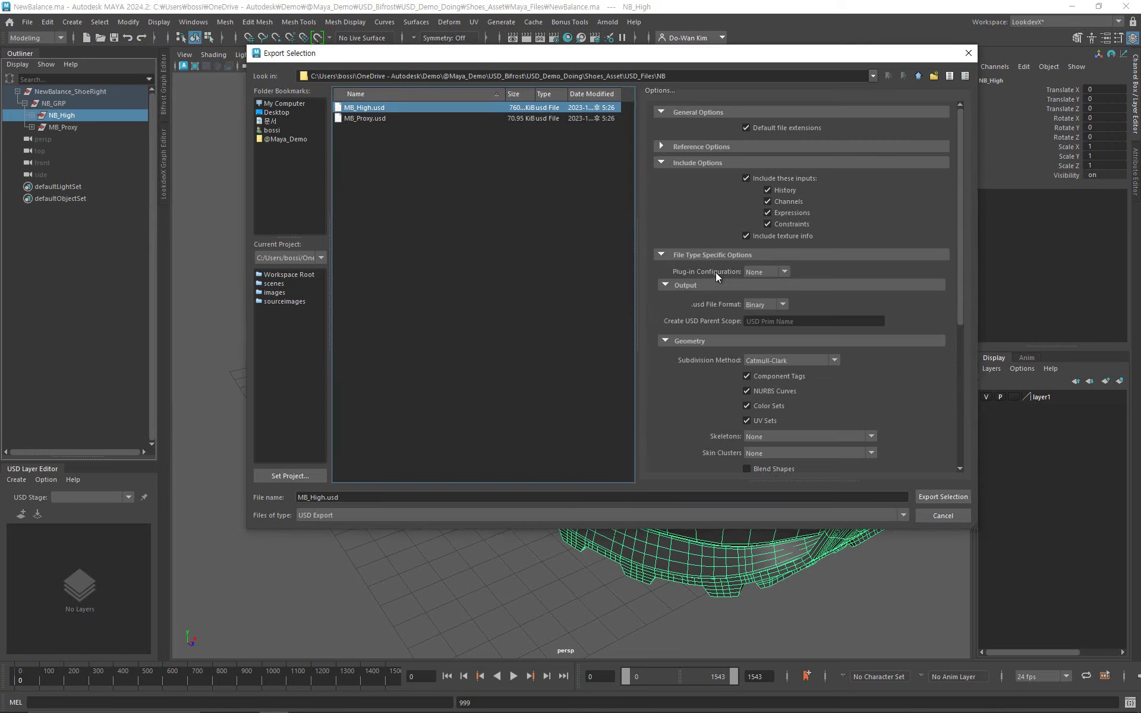
scroll(738, 274, "down", 5)
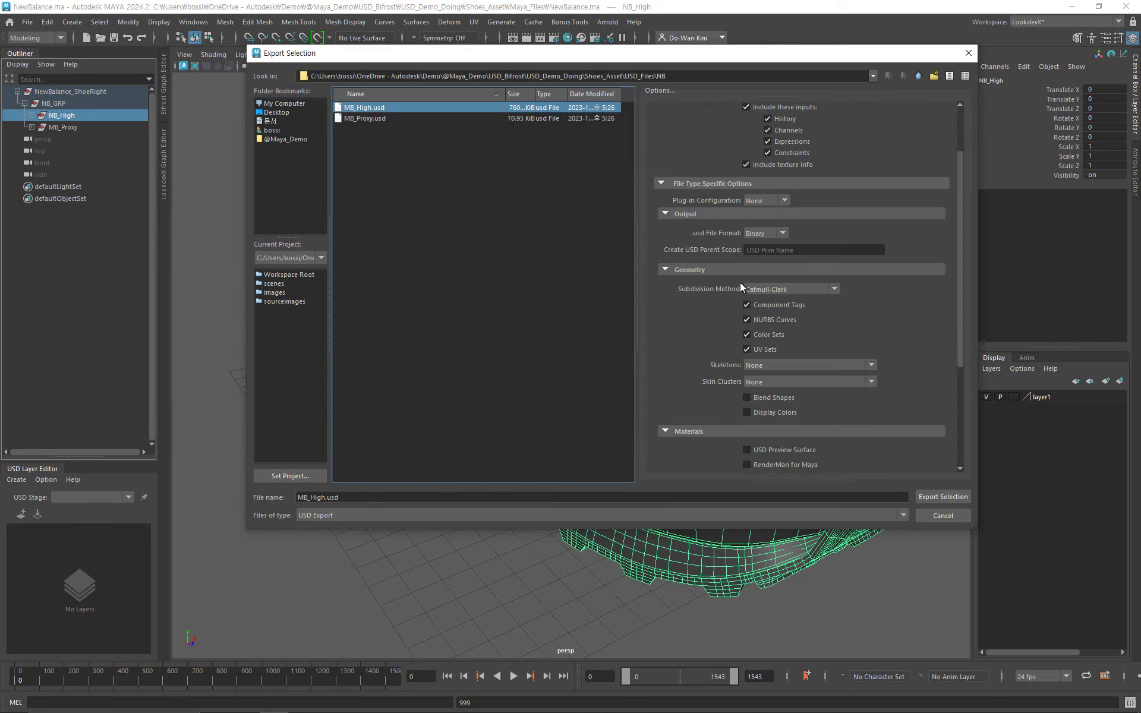
left_click(931, 498)
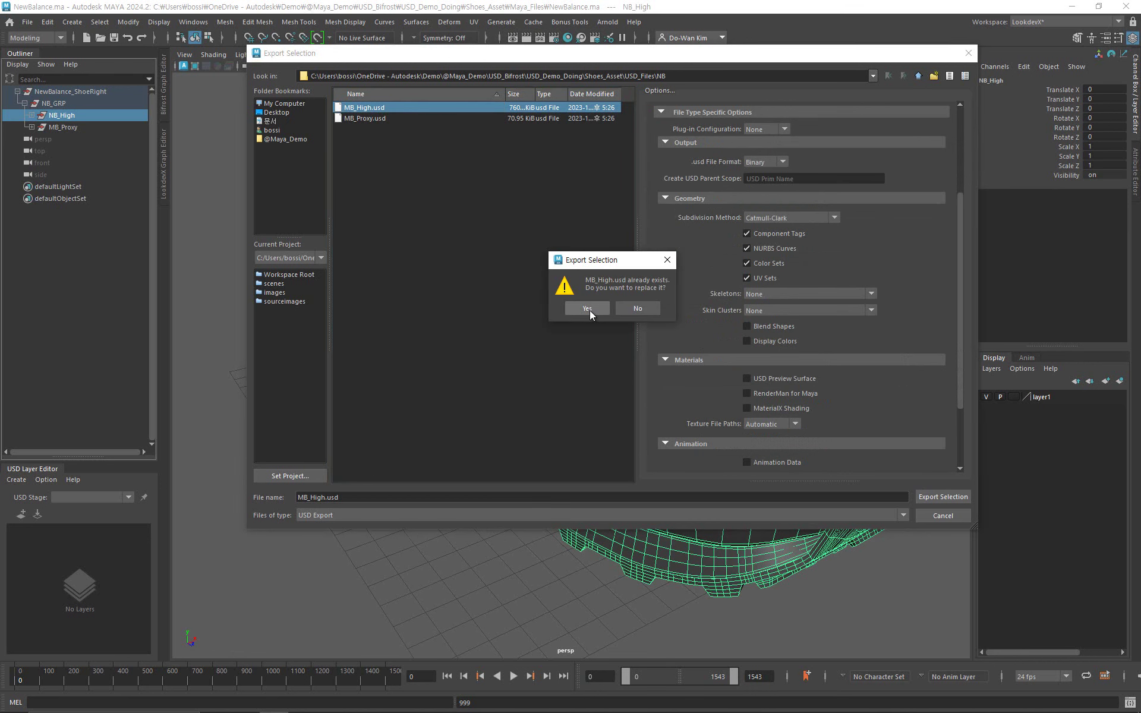
left_click(588, 308)
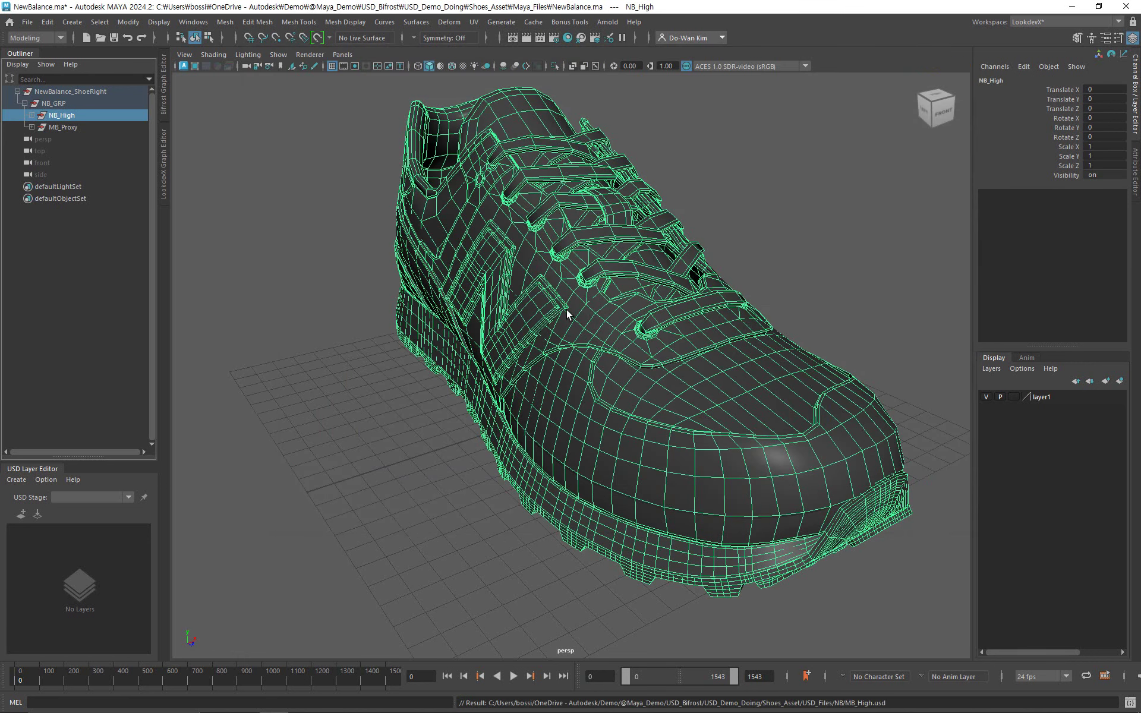
Export the MB_Proxy group as a USD file, replacing MB_Proxy.usd in the NB folder.
left_click(79, 125)
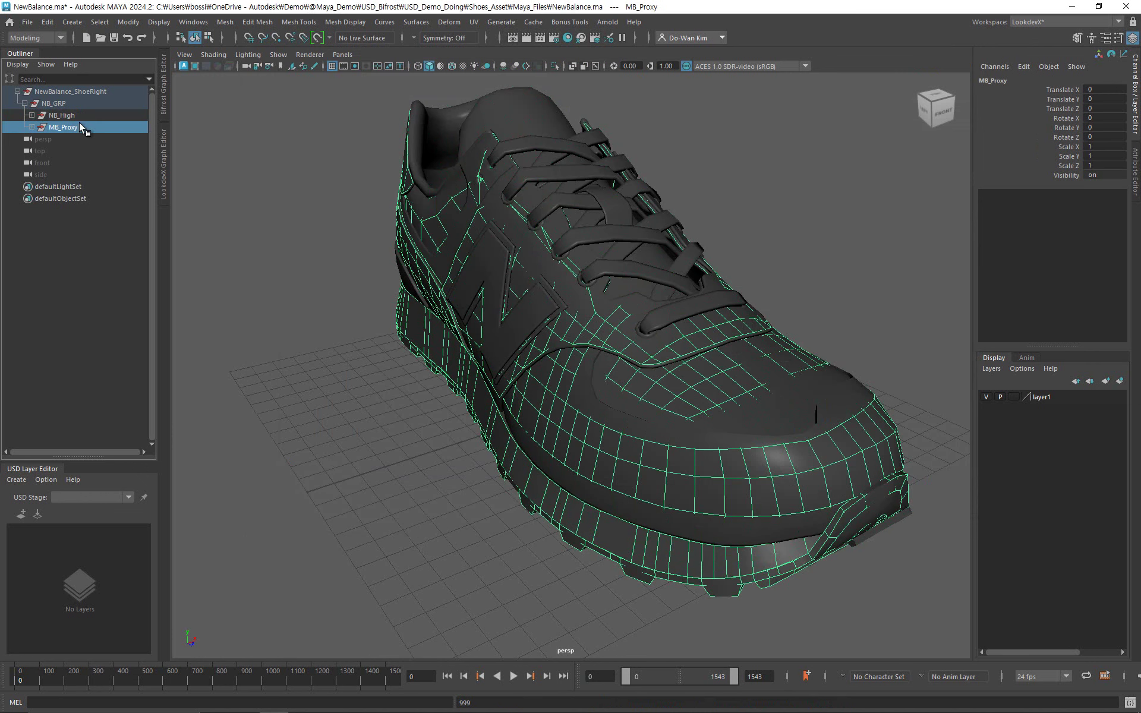
left_click(28, 22)
left_click(133, 215)
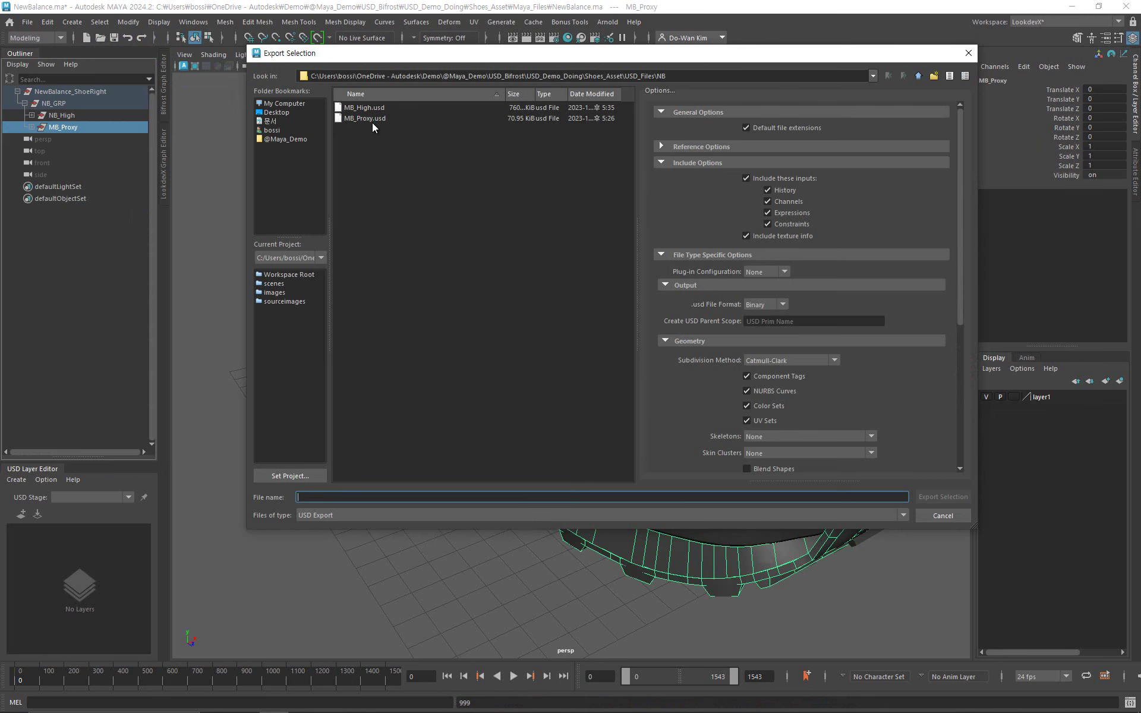
left_click(371, 119)
left_click(927, 496)
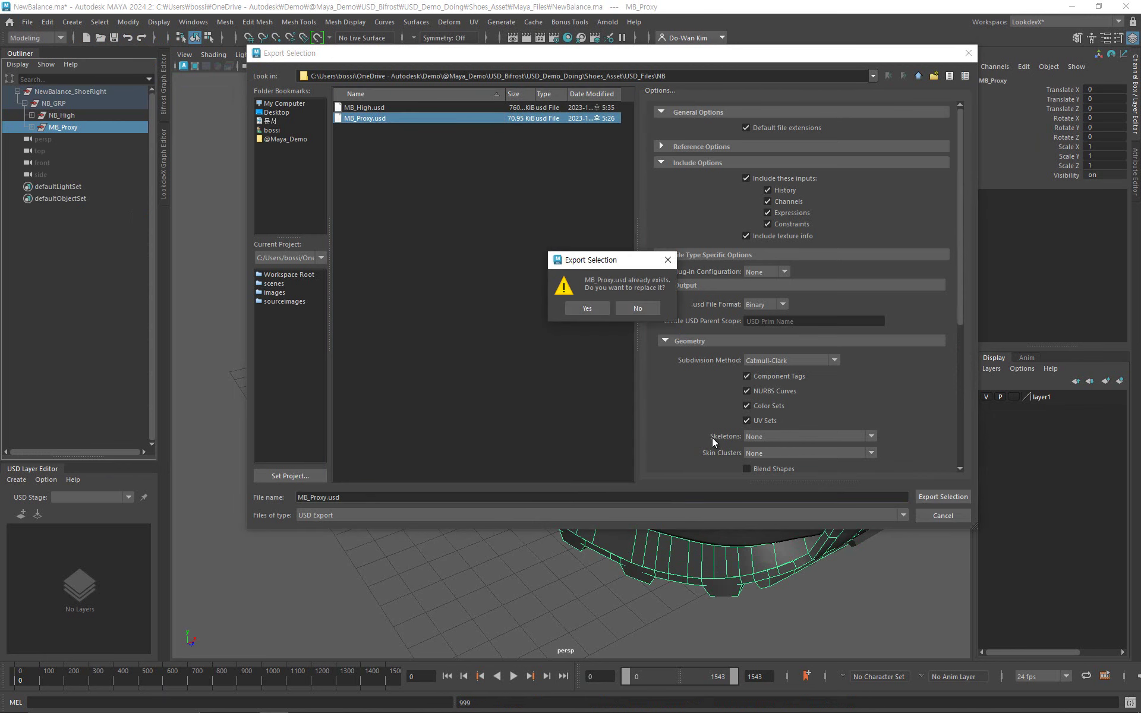
left_click(588, 308)
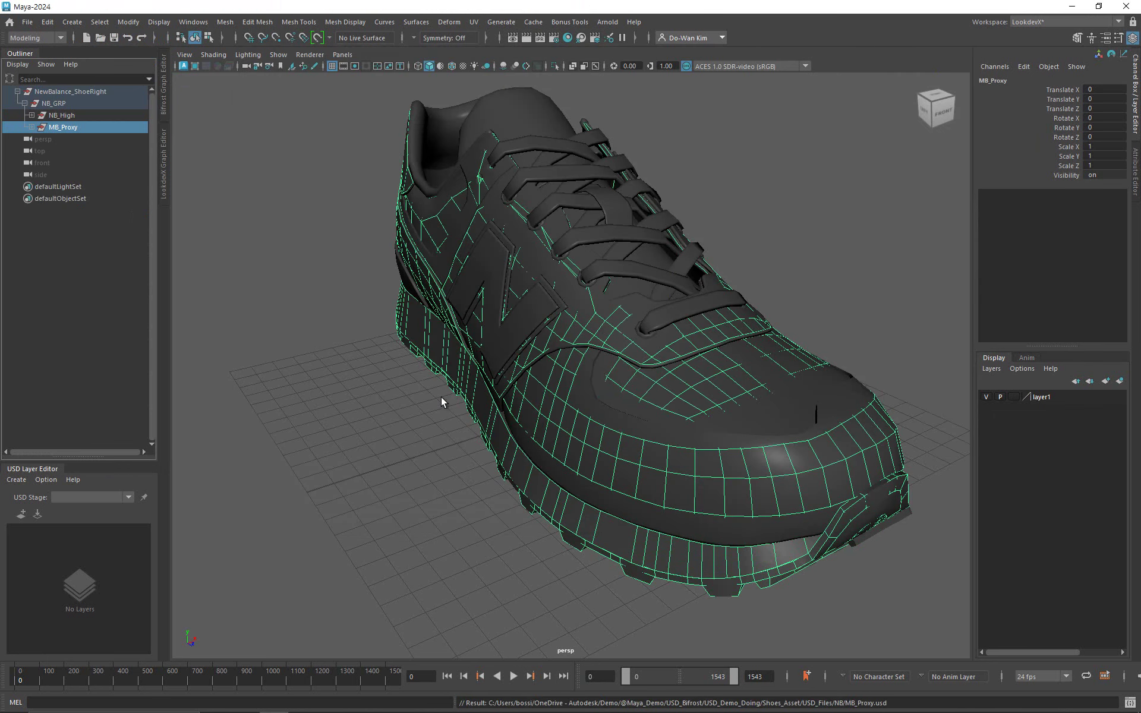
Deselect the proxy shoe and start a new scene without saving the changes to NewBalance.ma.
left_click(380, 410)
key("ctrl+n")
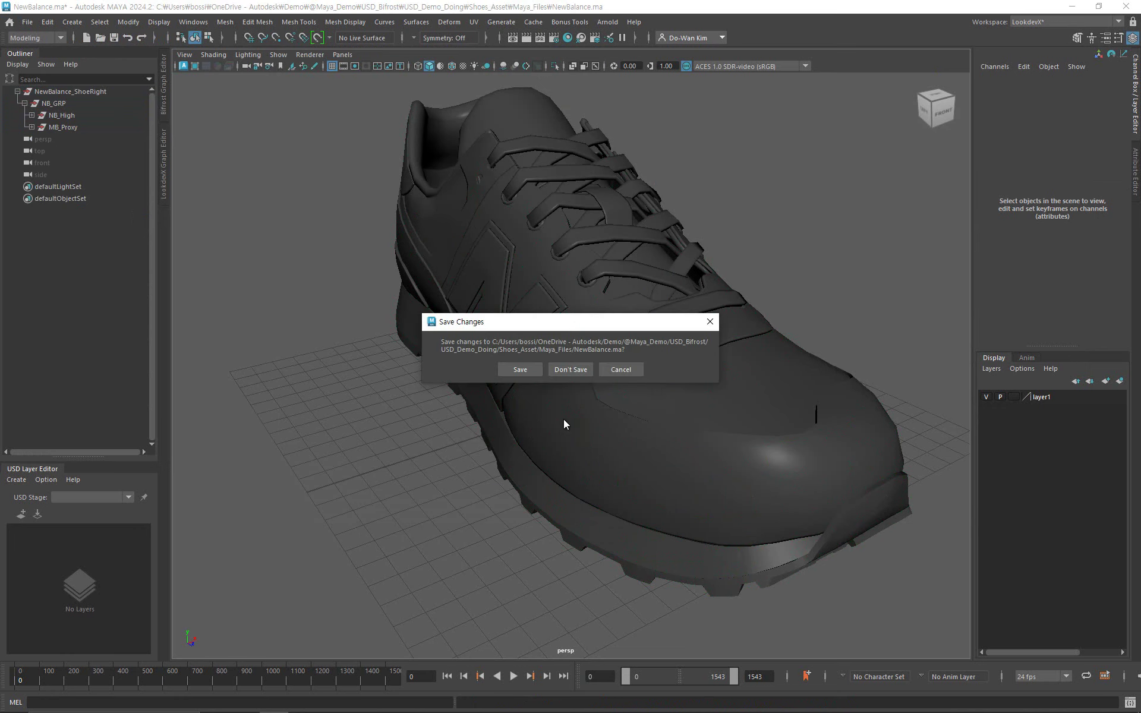
left_click(570, 370)
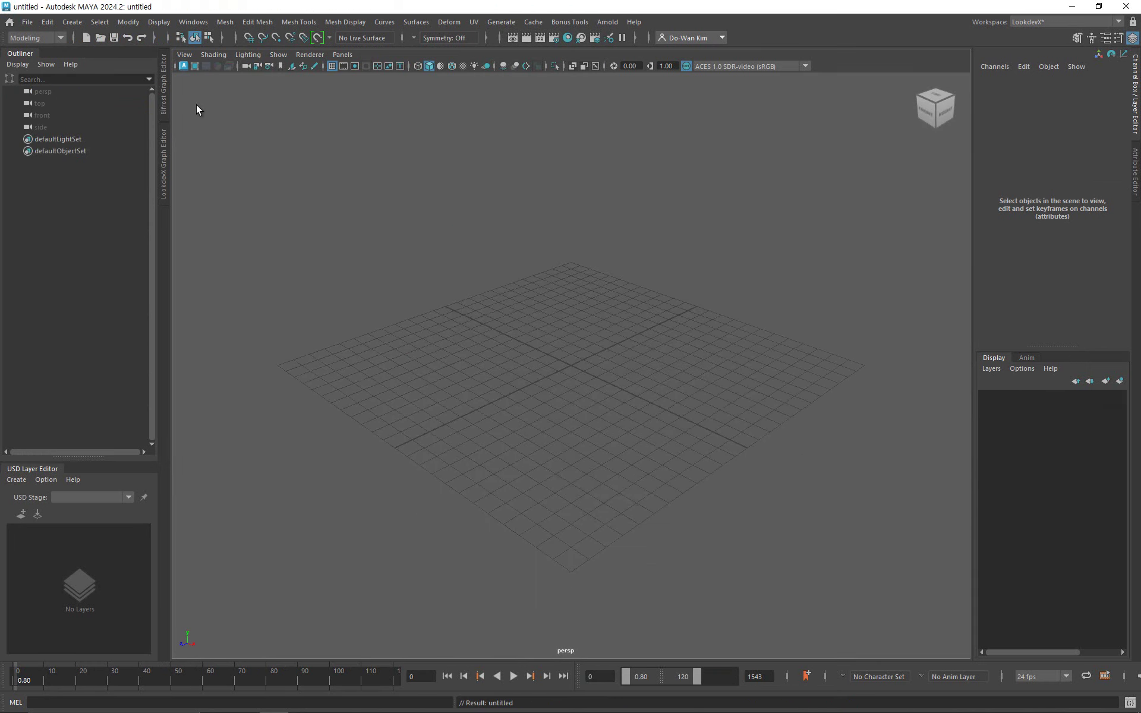
Create a new Bifrost graph and add an add_to_stage node to it.
left_click(164, 95)
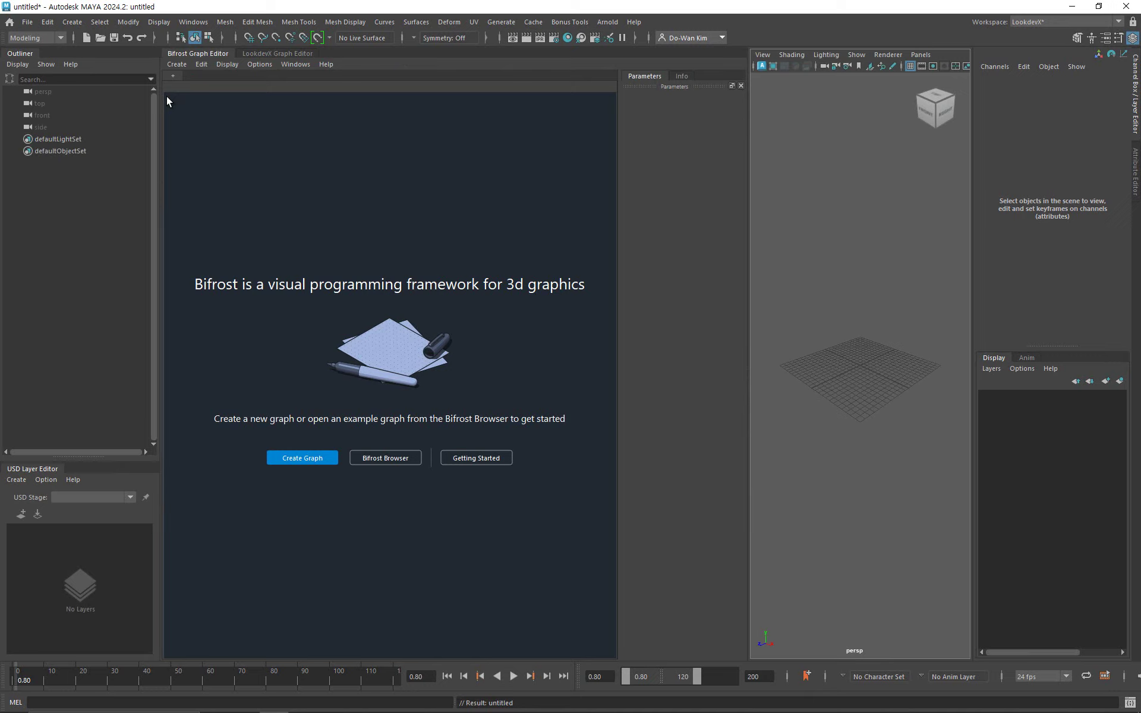
left_click(304, 458)
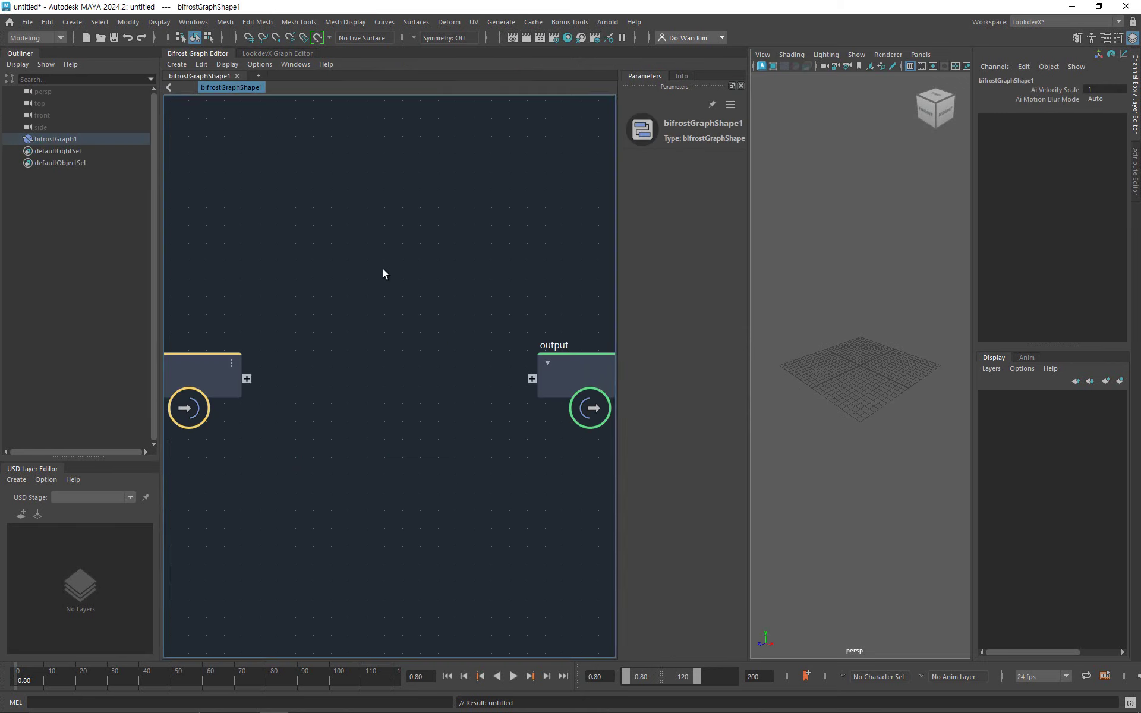
key("Tab")
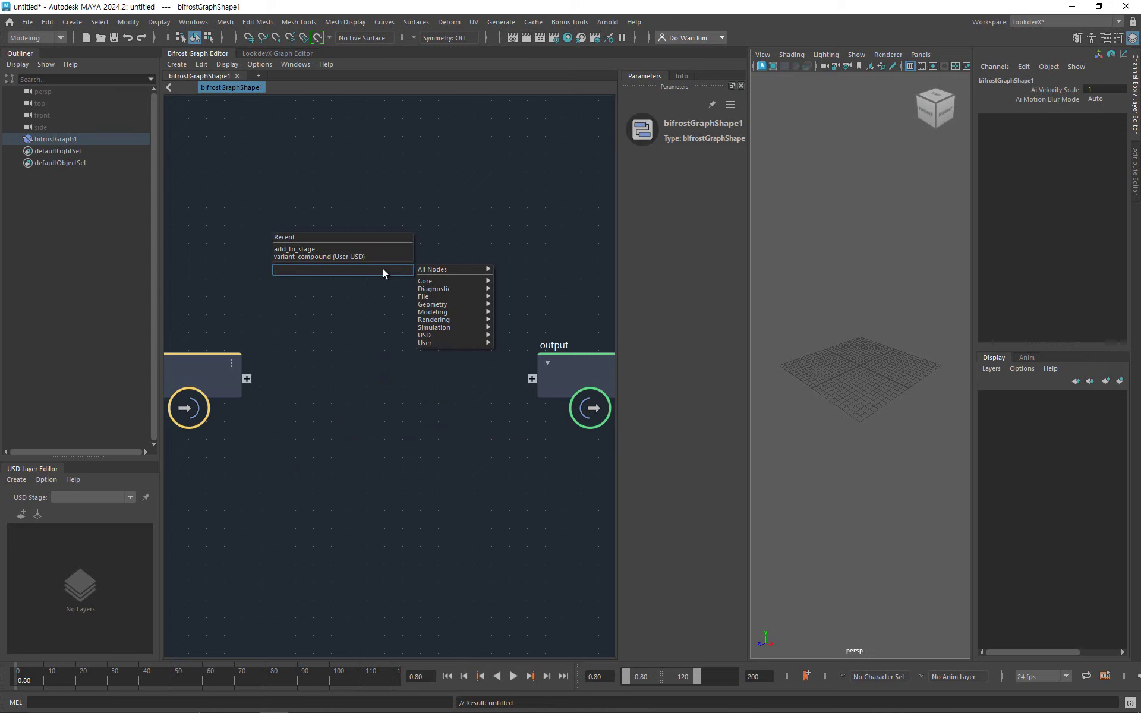
type("add_t")
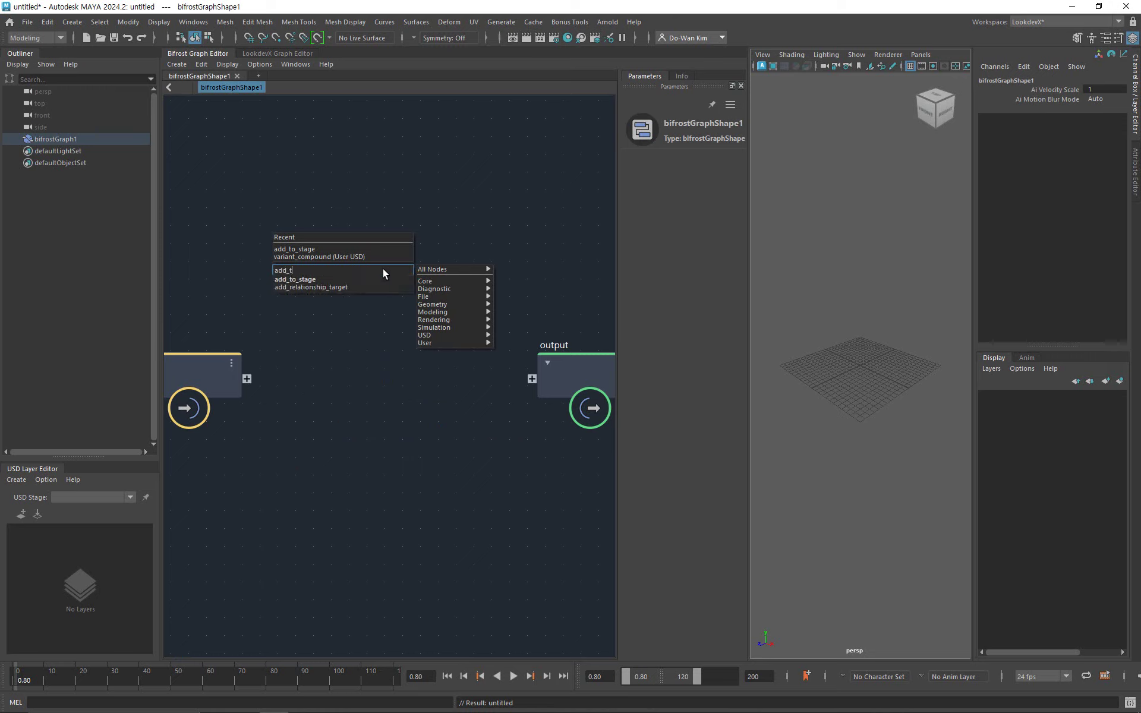
type("o")
left_click(374, 282)
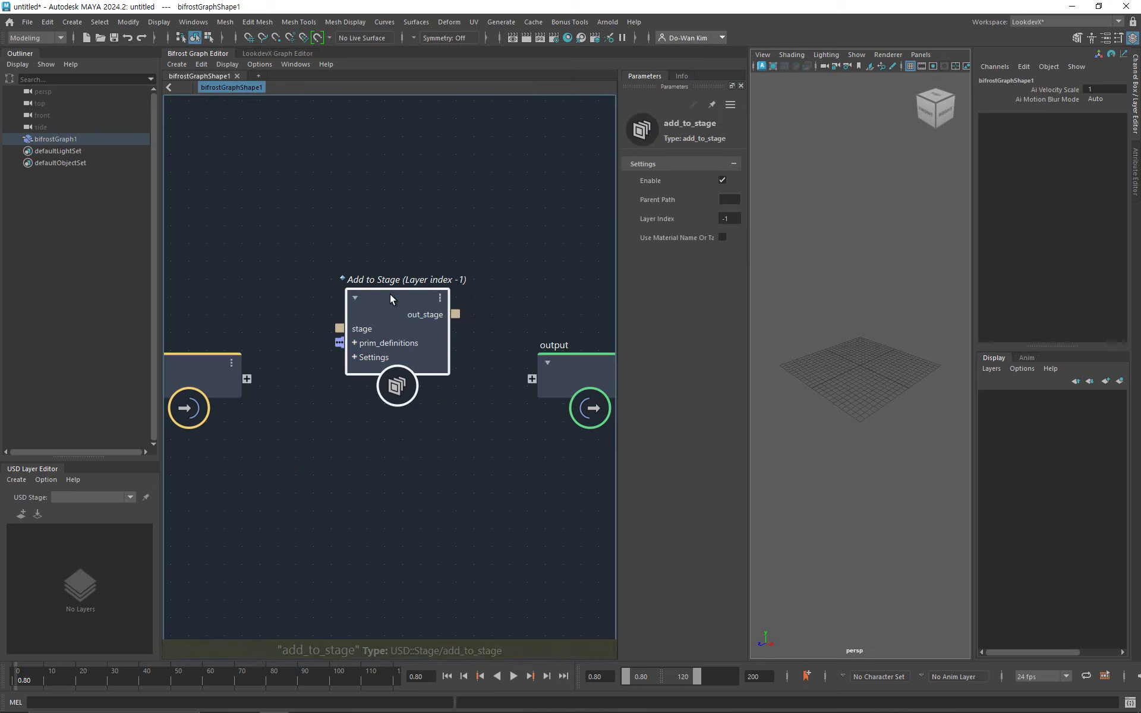
Connect the add_to_stage node's out_stage to the graph output, and move the input node out of the way.
left_click_drag(390, 293, 373, 210)
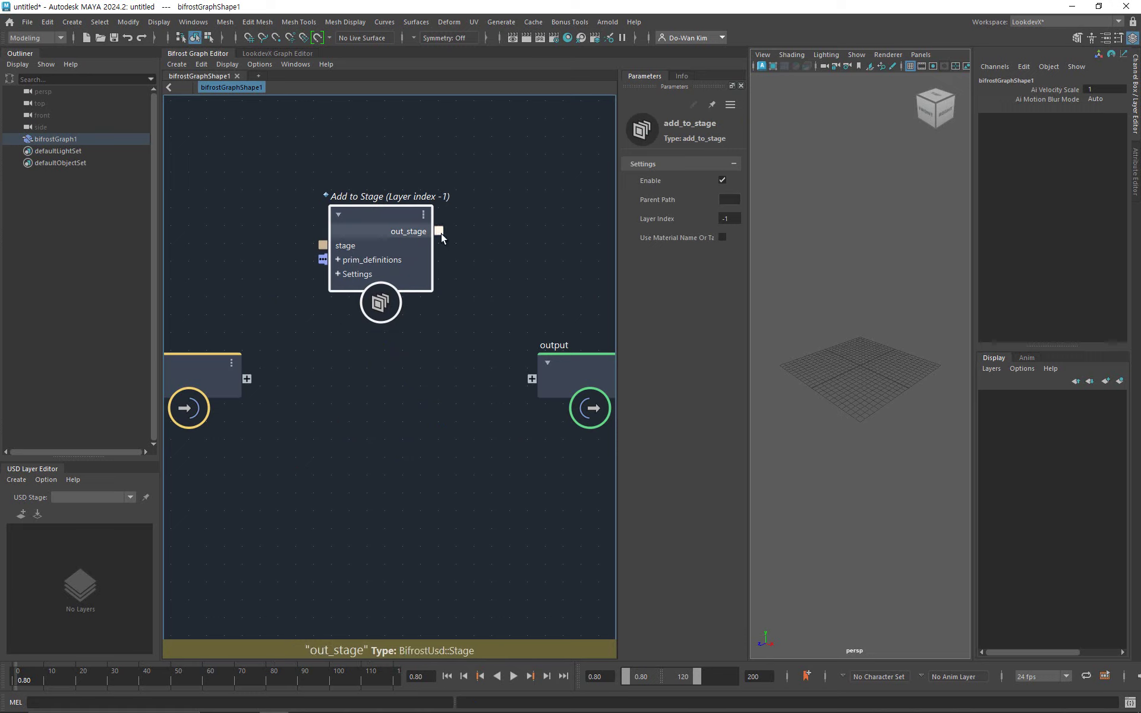
left_click_drag(441, 233, 532, 379)
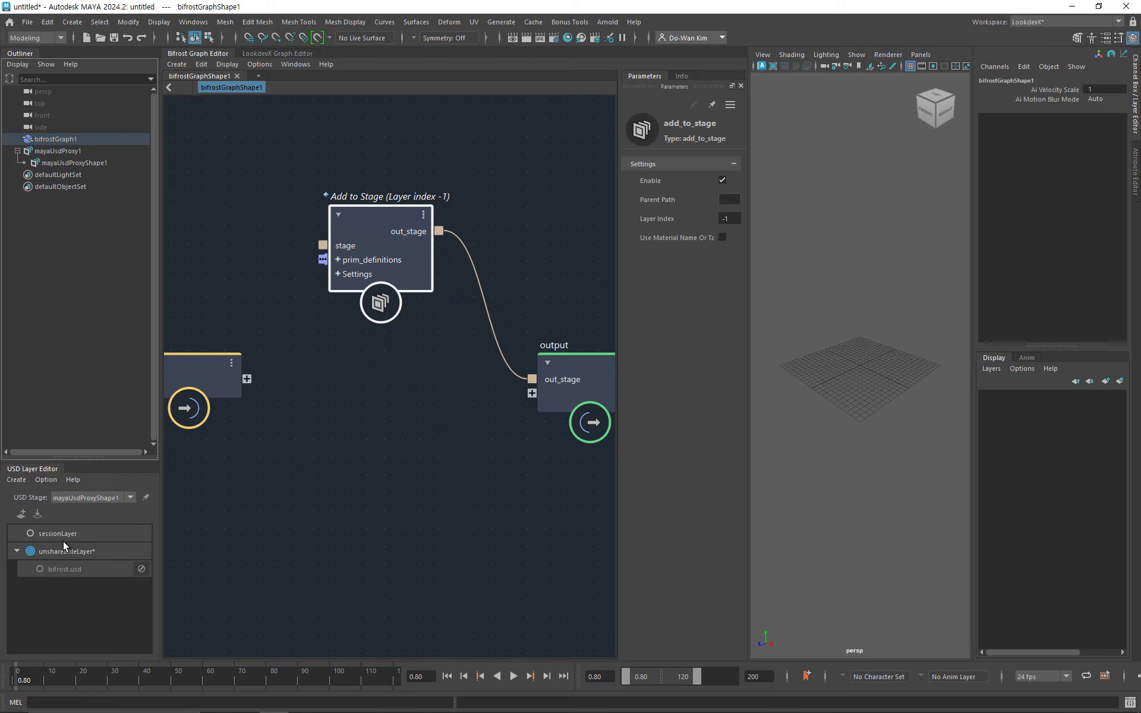
left_click_drag(211, 364, 110, 505)
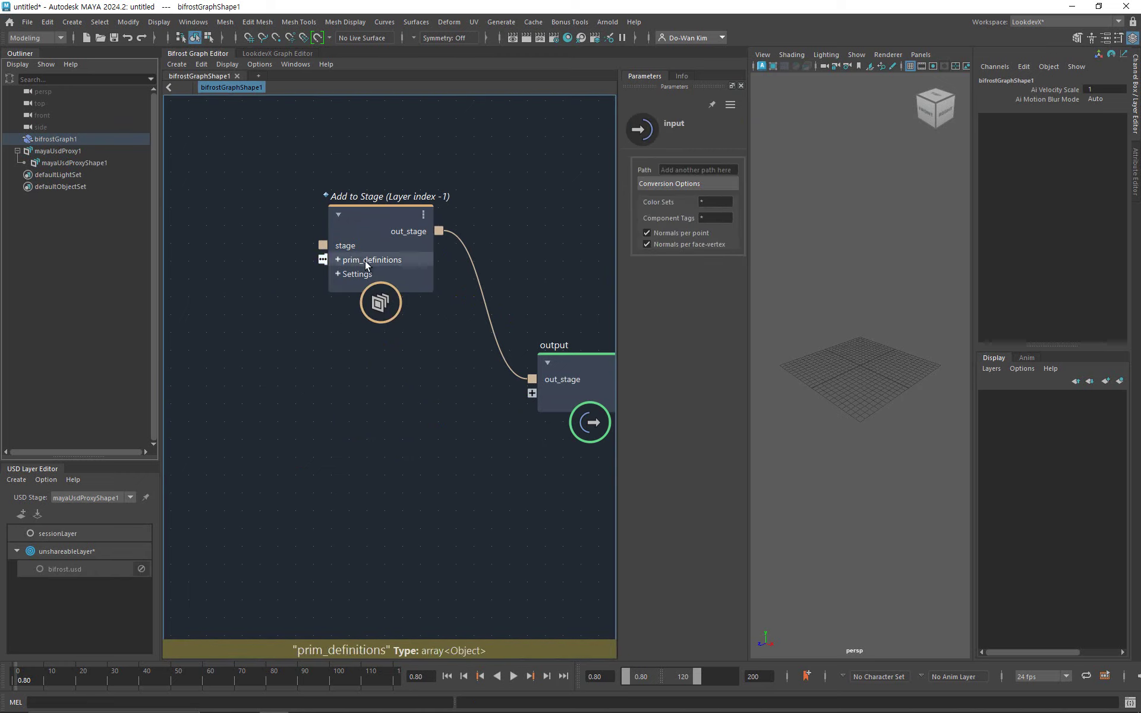
right_click(365, 260)
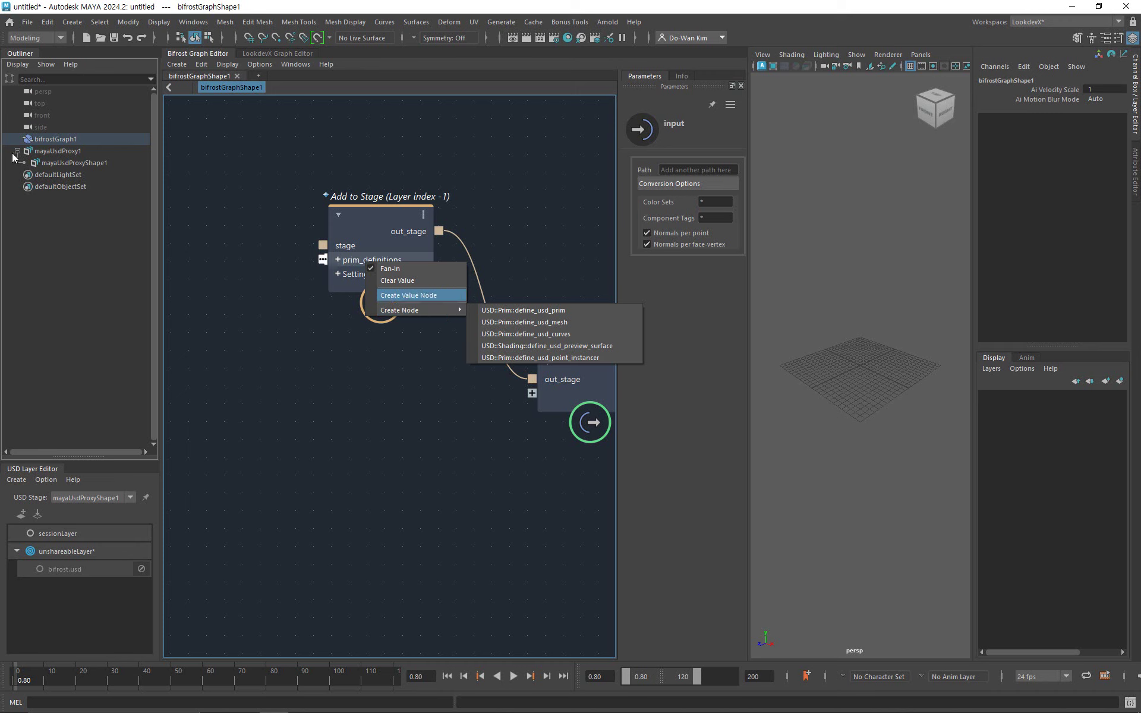
left_click(57, 161)
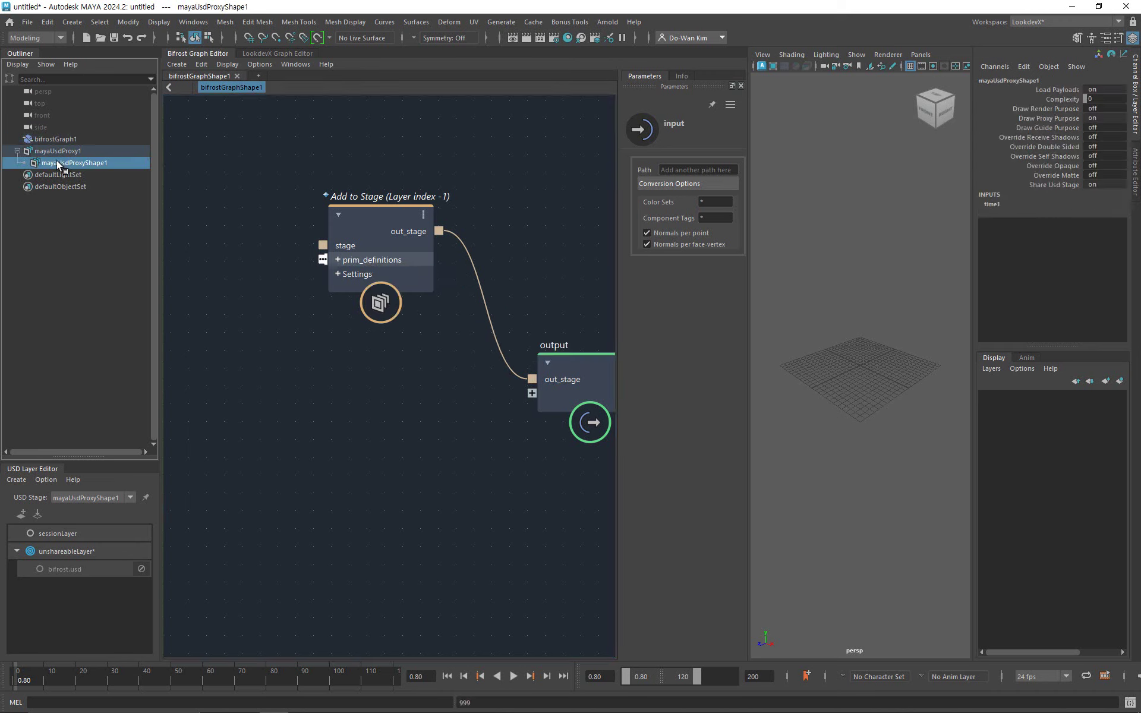
right_click(57, 162)
left_click(369, 222)
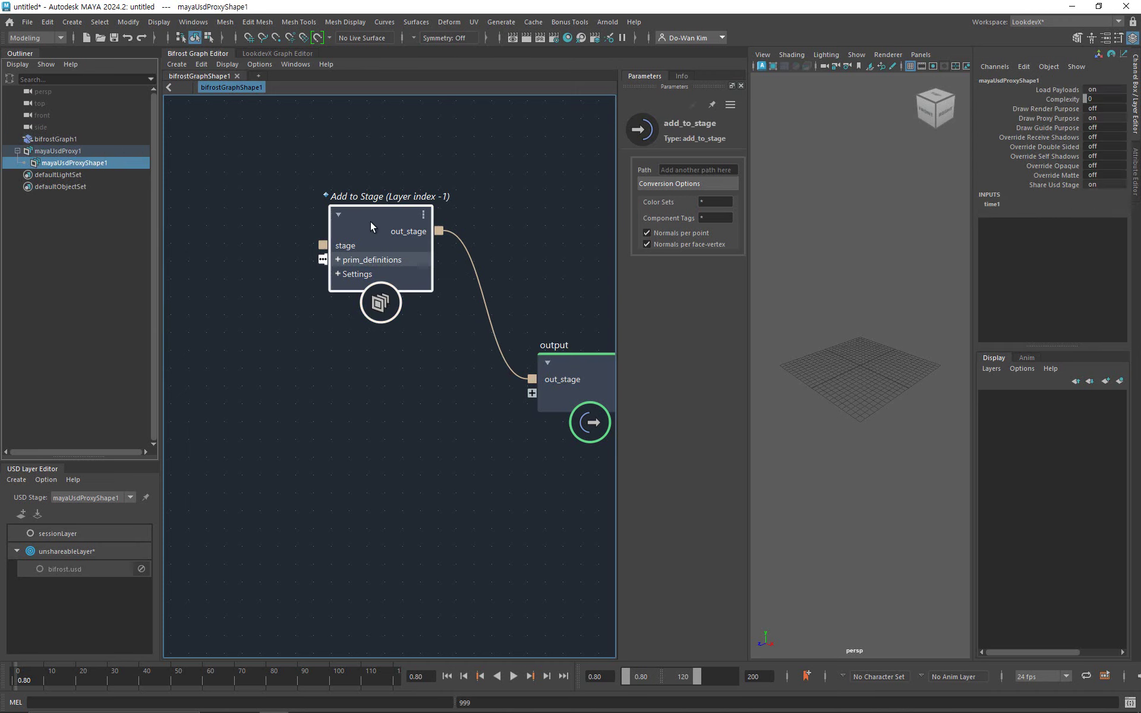
Create a define_usd_prim node feeding the prim_definitions of add_to_stage, and arrange it clear of the input node.
right_click(369, 263)
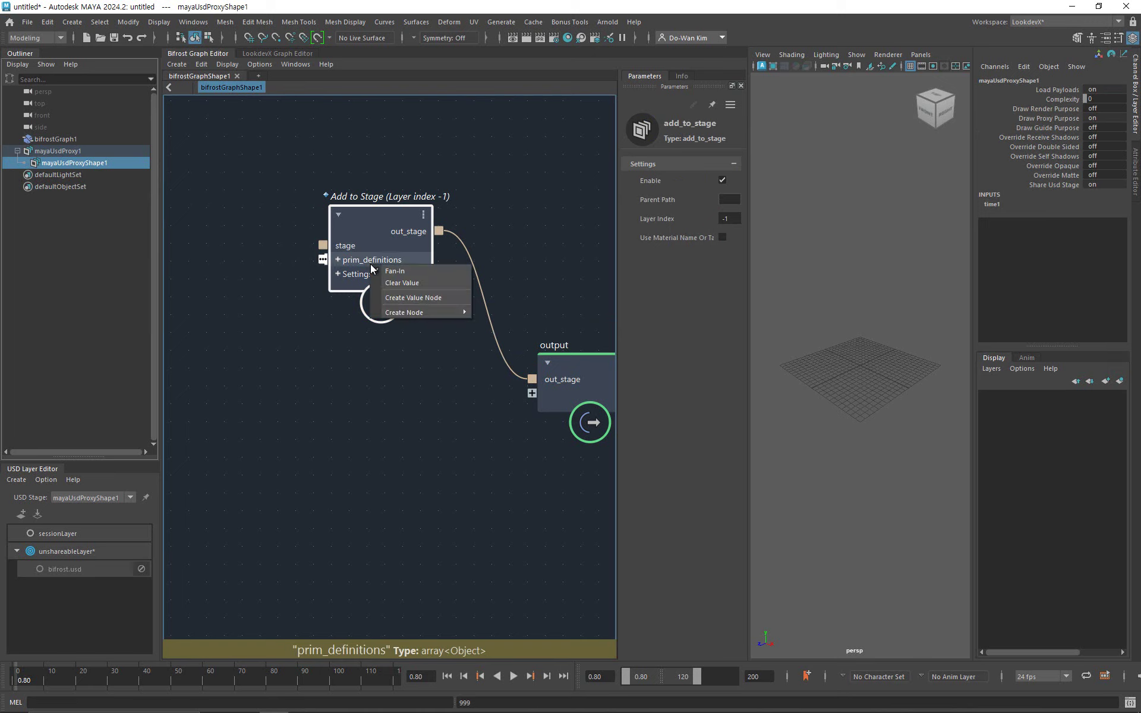
mouse_move(440, 313)
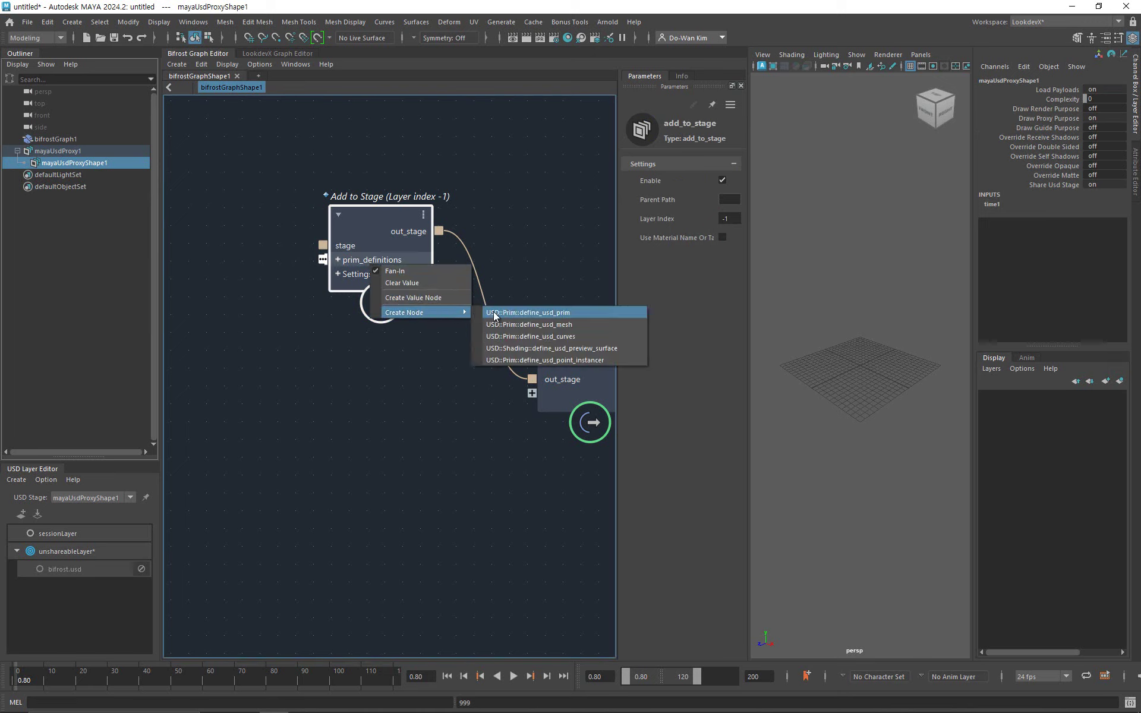
left_click(526, 312)
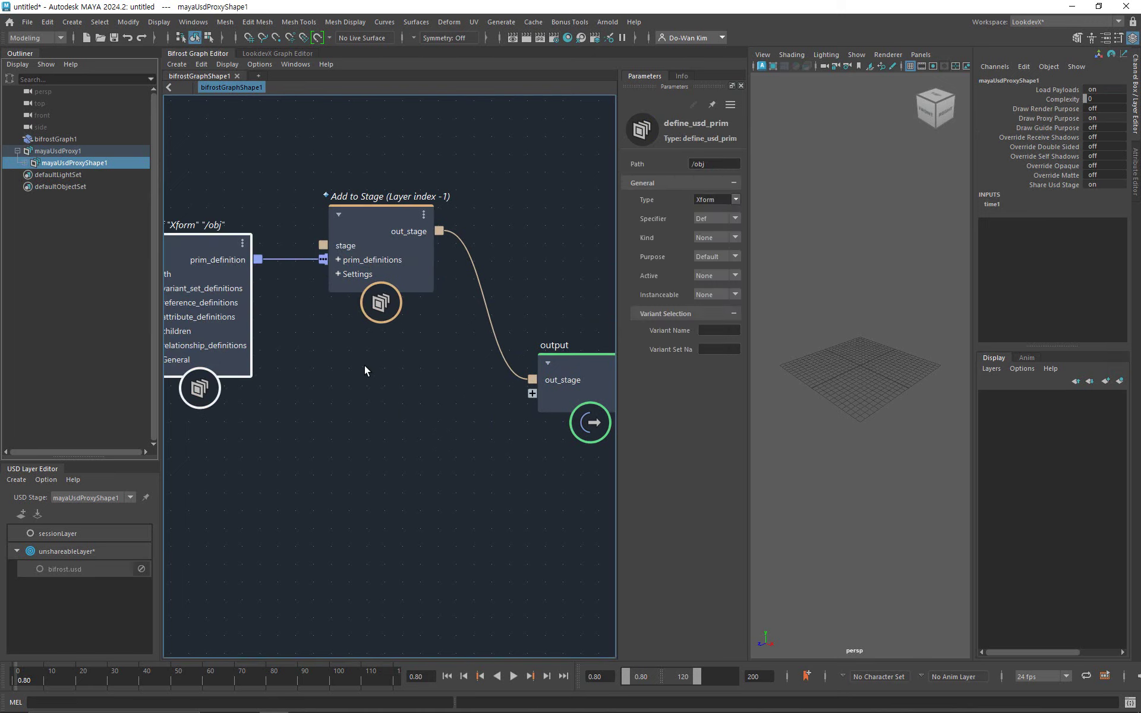
left_click_drag(218, 302, 231, 378)
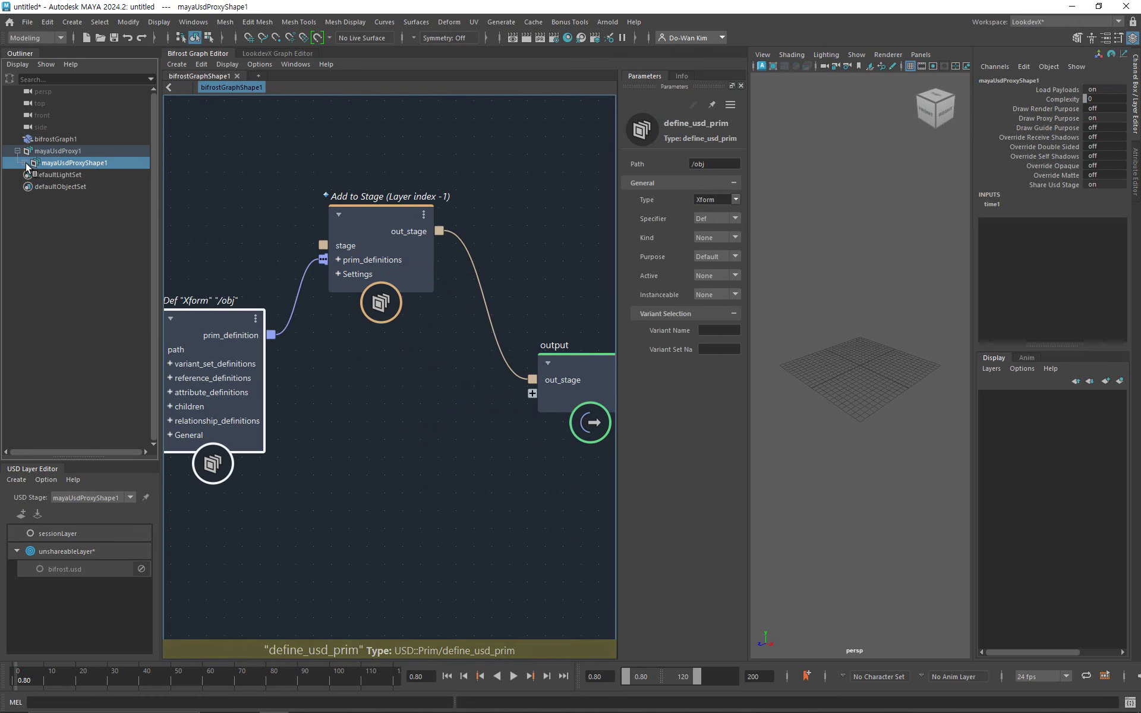
middle_click_drag(260, 211, 345, 210)
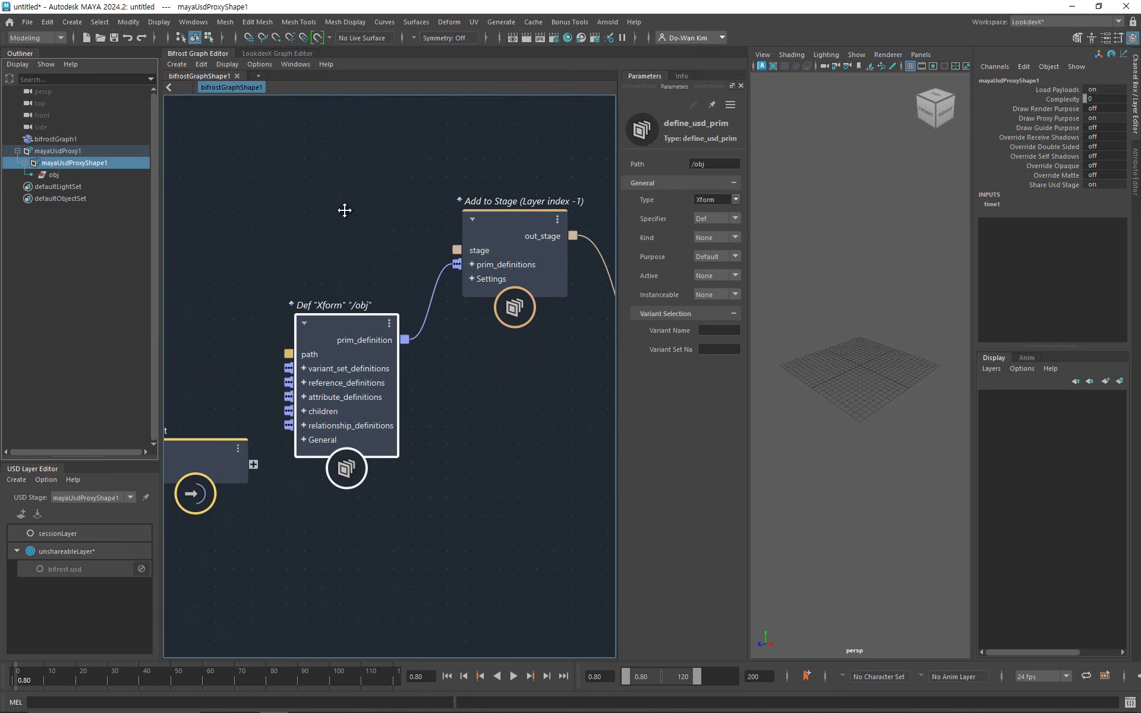
left_click_drag(206, 443, 187, 610)
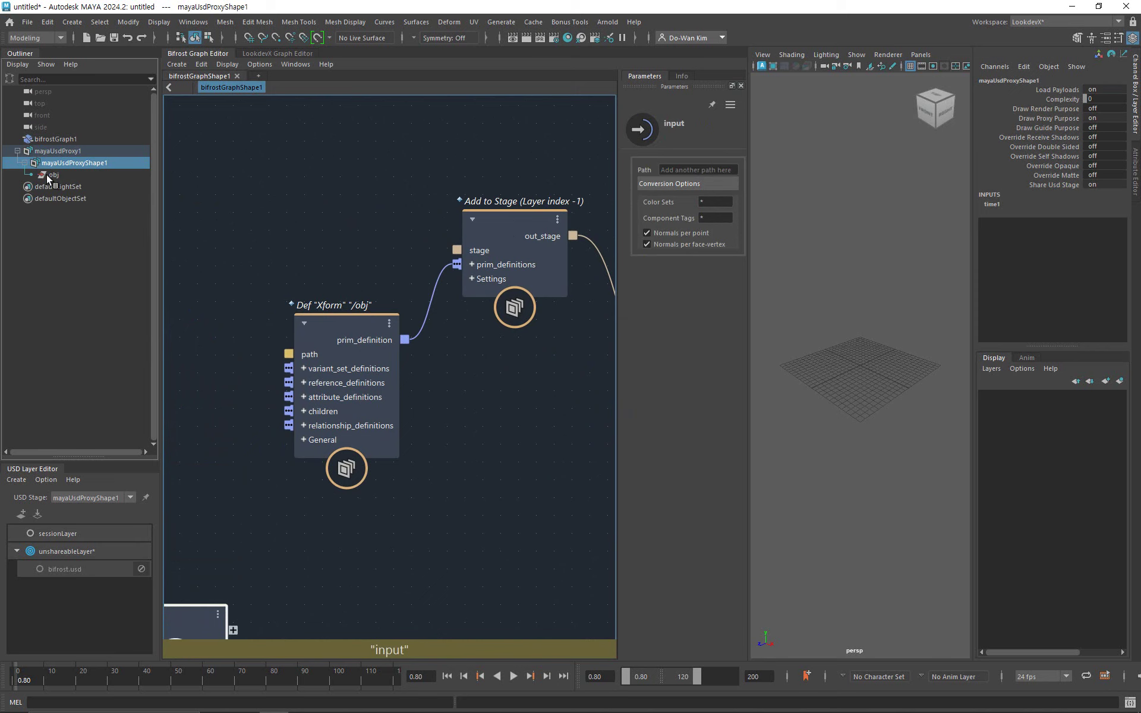
Set the path of the define_usd_prim node to /NewBalance.
left_click(327, 320)
left_click(723, 164)
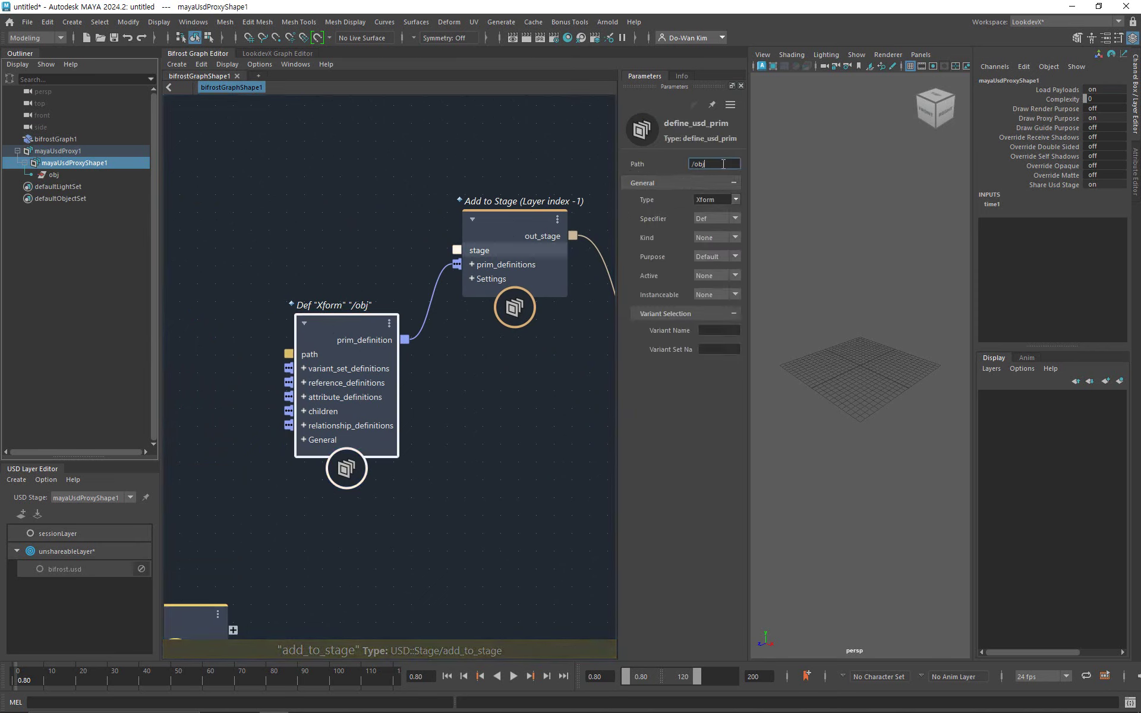
key("BackSpace")
key("BackSpace")
key("BackSpace")
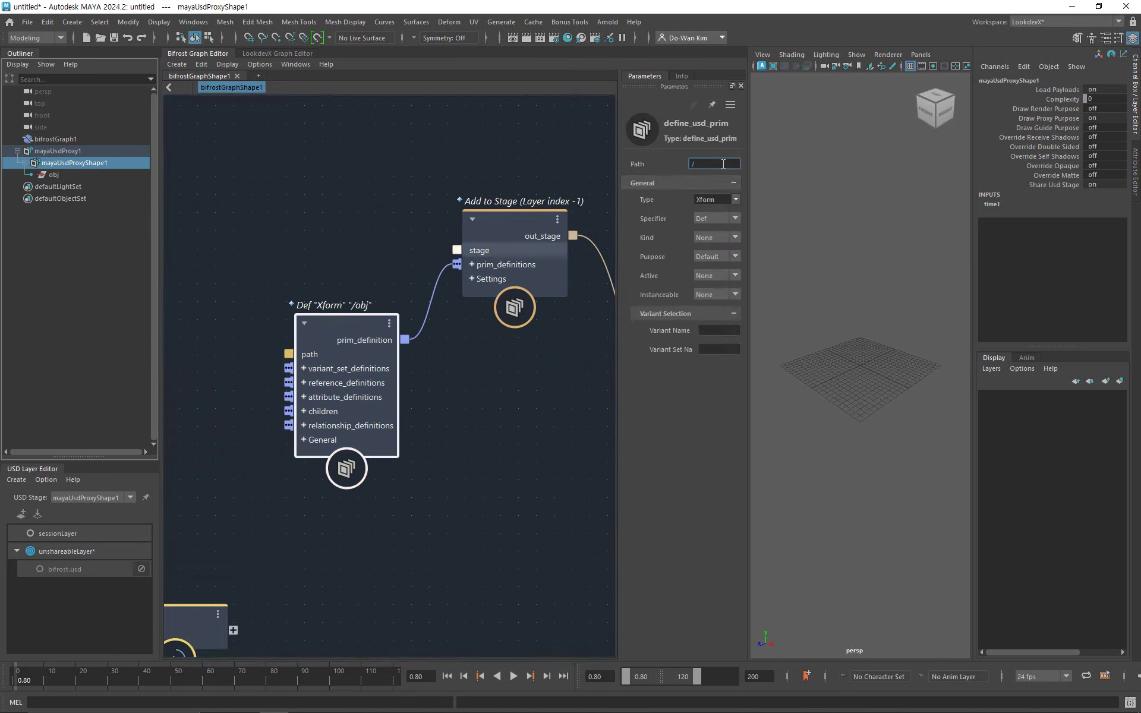
type("NewBalance")
key("Return")
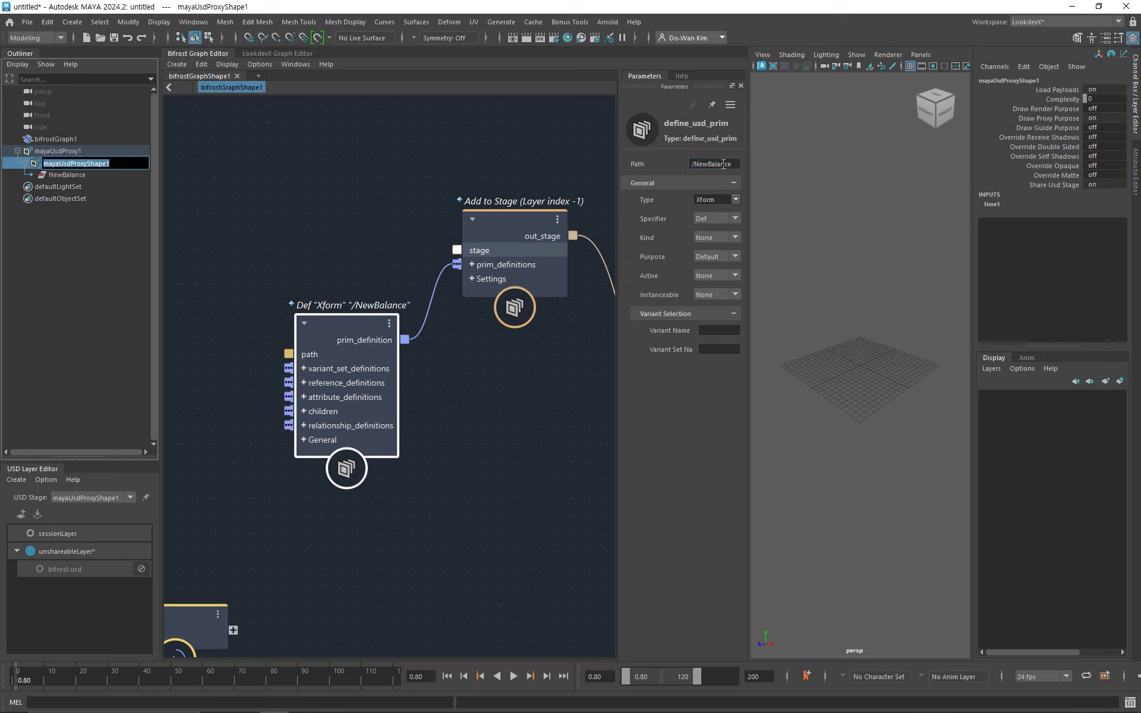
left_click(468, 157)
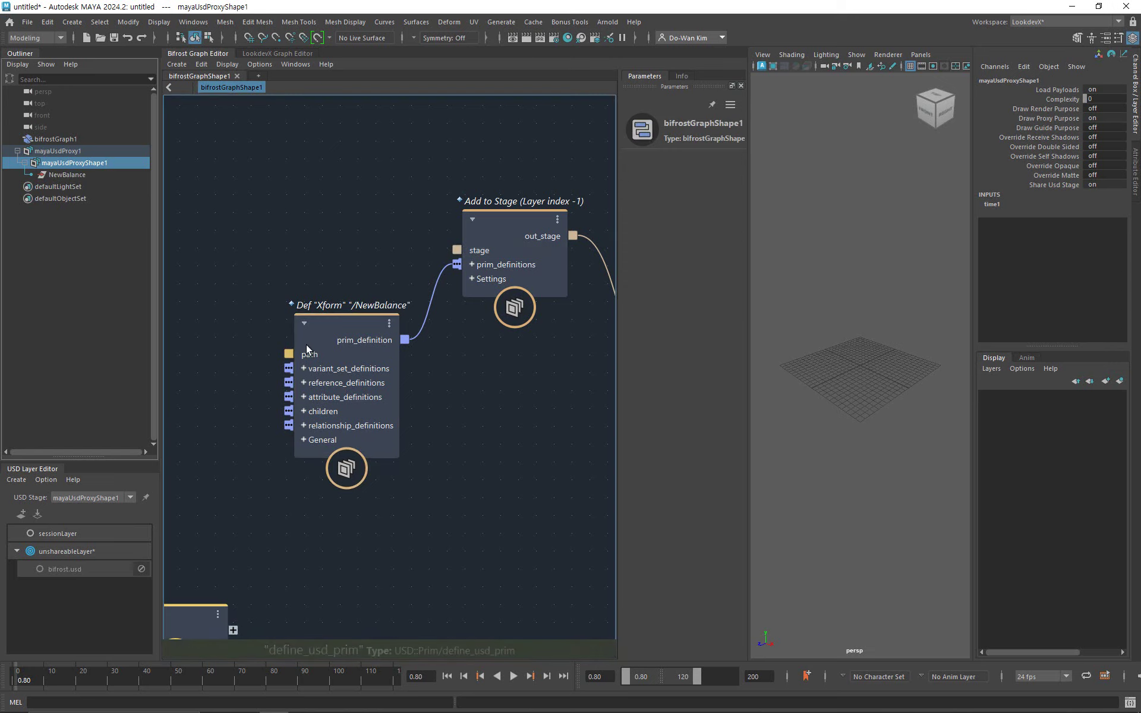
Reselect the /NewBalance prim node and widen the area showing its parameters.
left_click(351, 329)
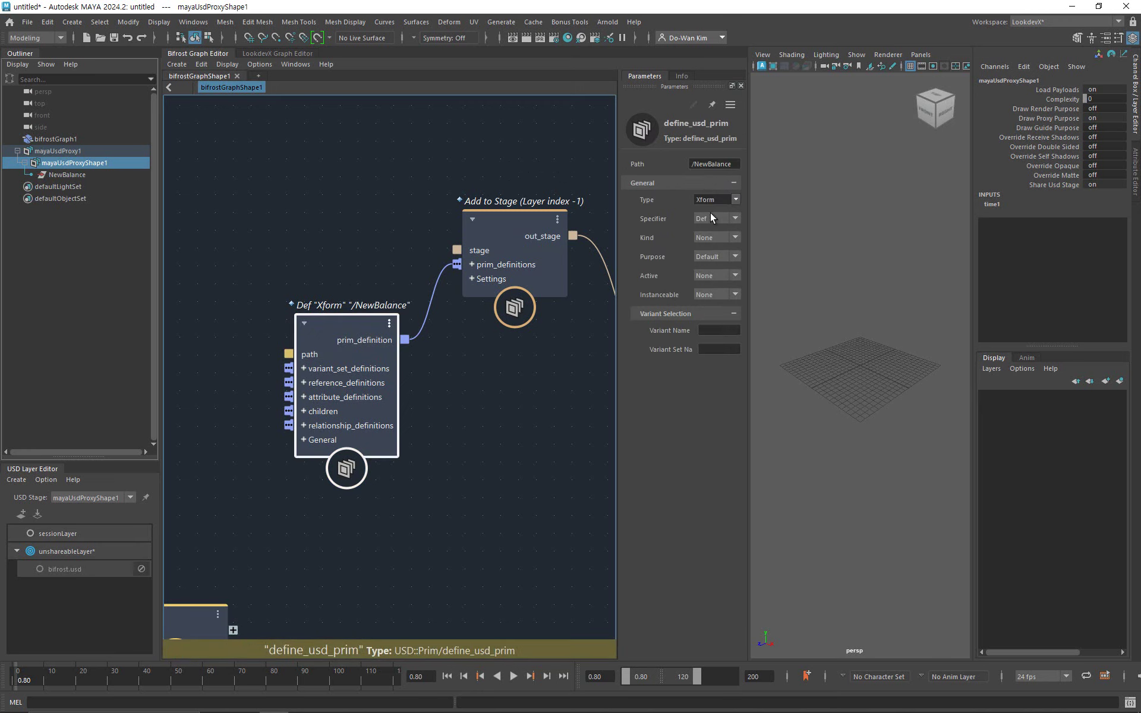
left_click(695, 164)
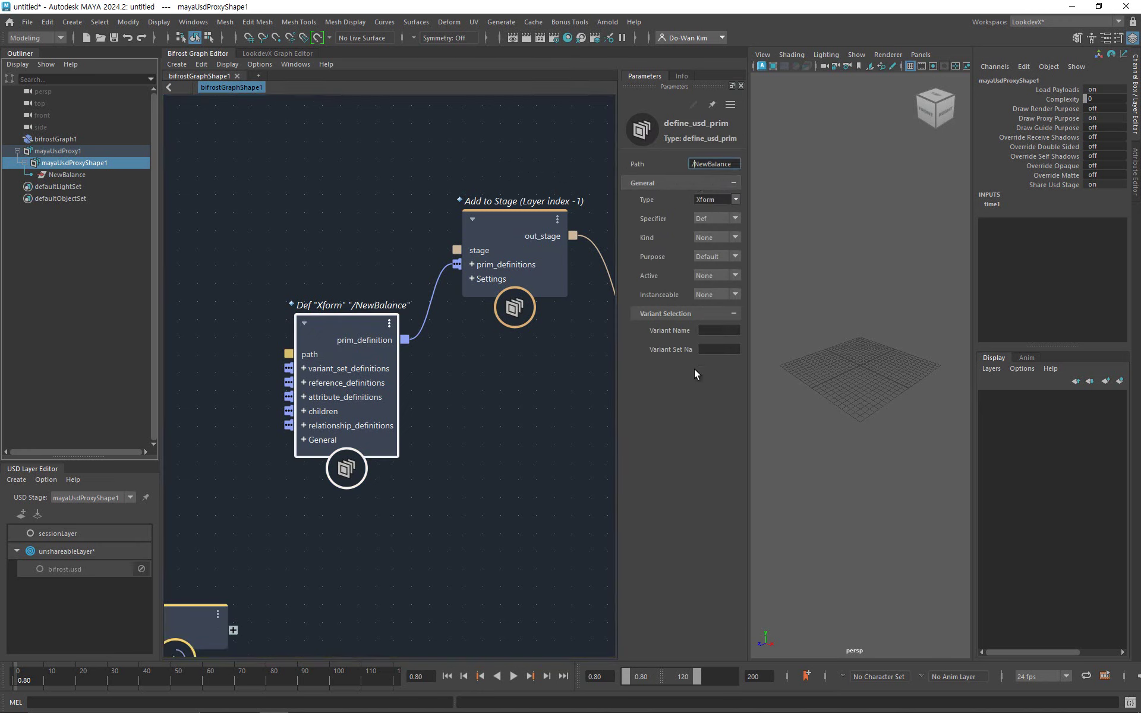
left_click_drag(619, 408, 561, 414)
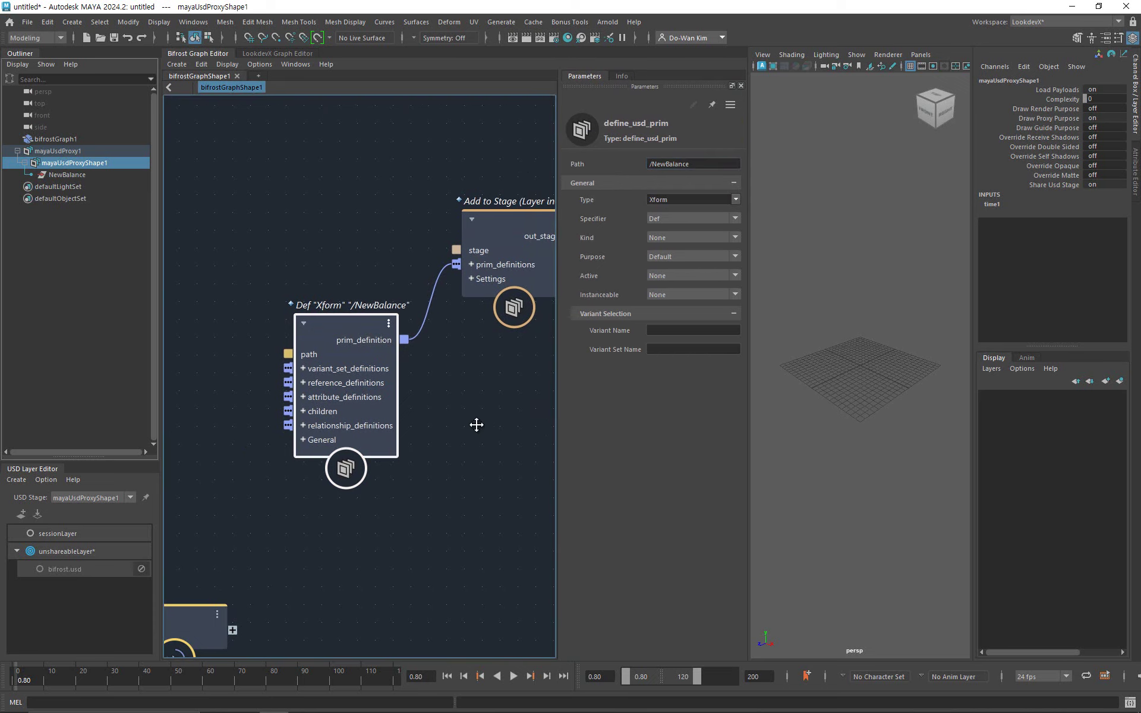
middle_click_drag(476, 423, 391, 422)
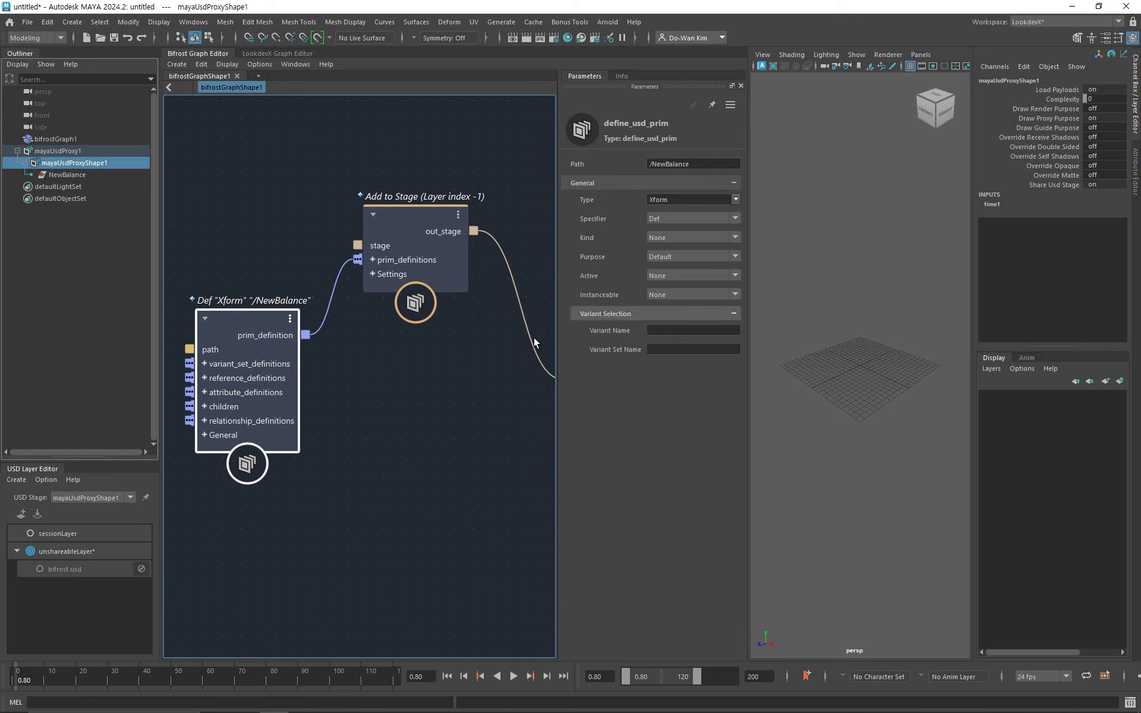
Create a define_usd_prim node feeding the children port of the /NewBalance prim and place it beside that node.
middle_click_drag(357, 428, 516, 376)
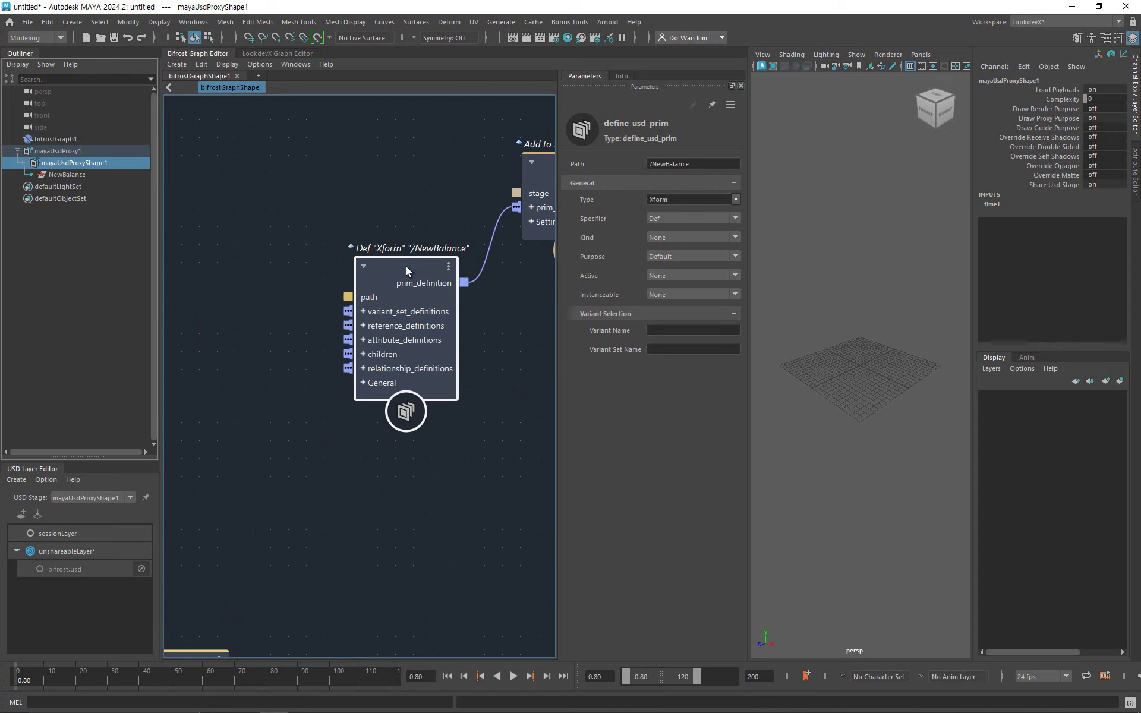
right_click(408, 357)
mouse_move(490, 409)
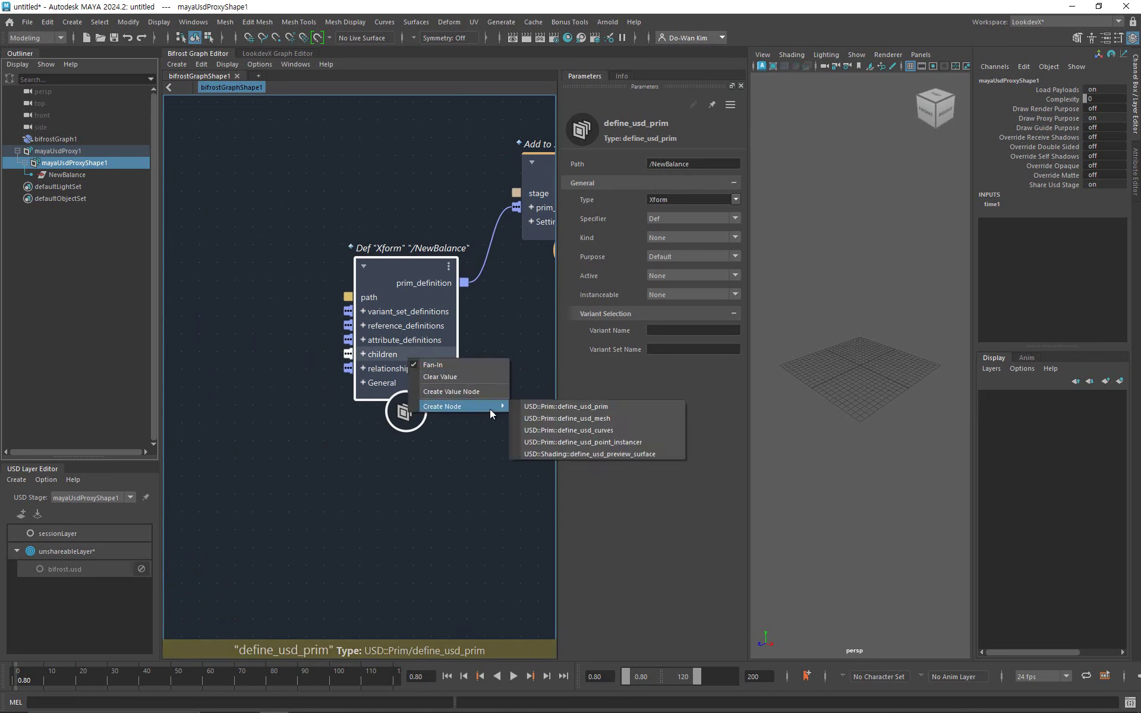
left_click(545, 409)
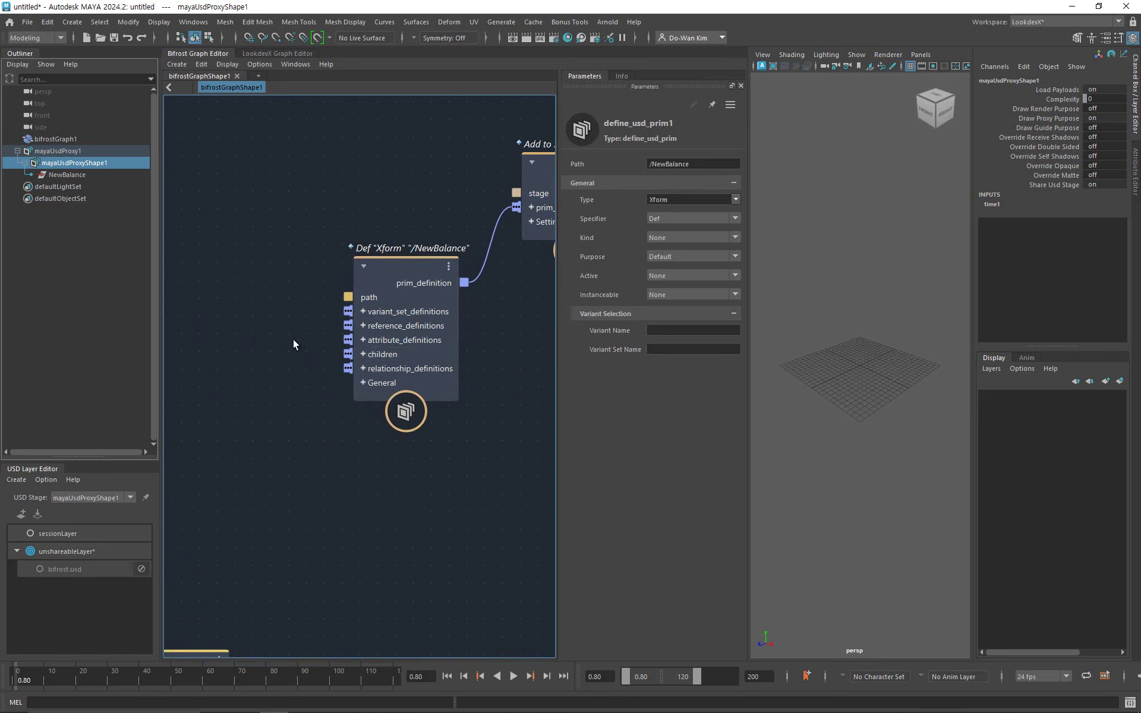
left_click(227, 338)
left_click_drag(227, 339, 239, 325)
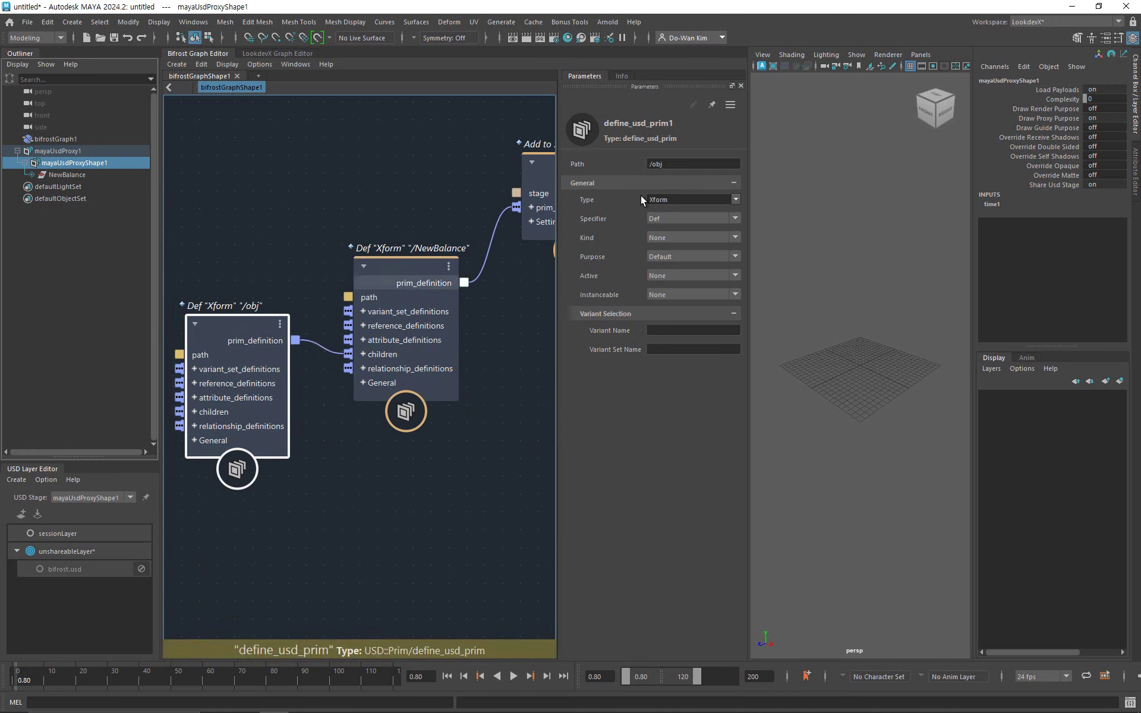
Set the path of the child define_usd_prim node to /NB_Green.
left_click(676, 165)
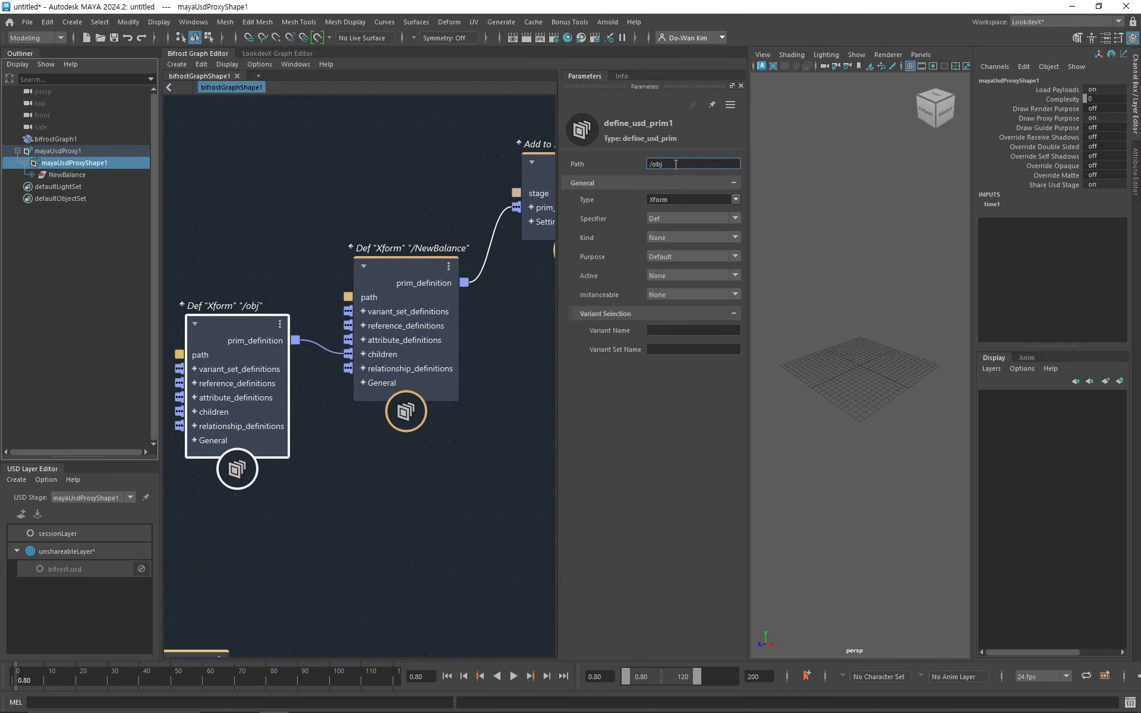
key("BackSpace")
key("BackSpace")
type("NE_Gre")
left_click(321, 175)
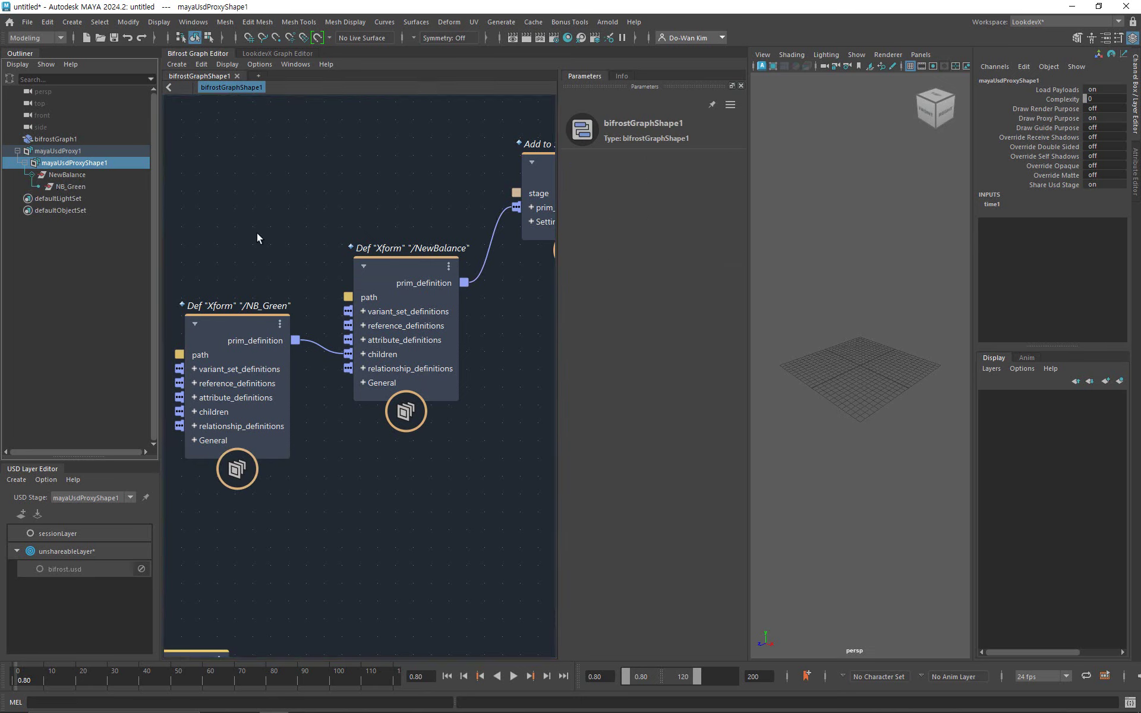
Move the /NB_Green node level with the /NewBalance node and create a second define_usd_prim child for /NewBalance.
middle_click_drag(324, 286, 403, 198)
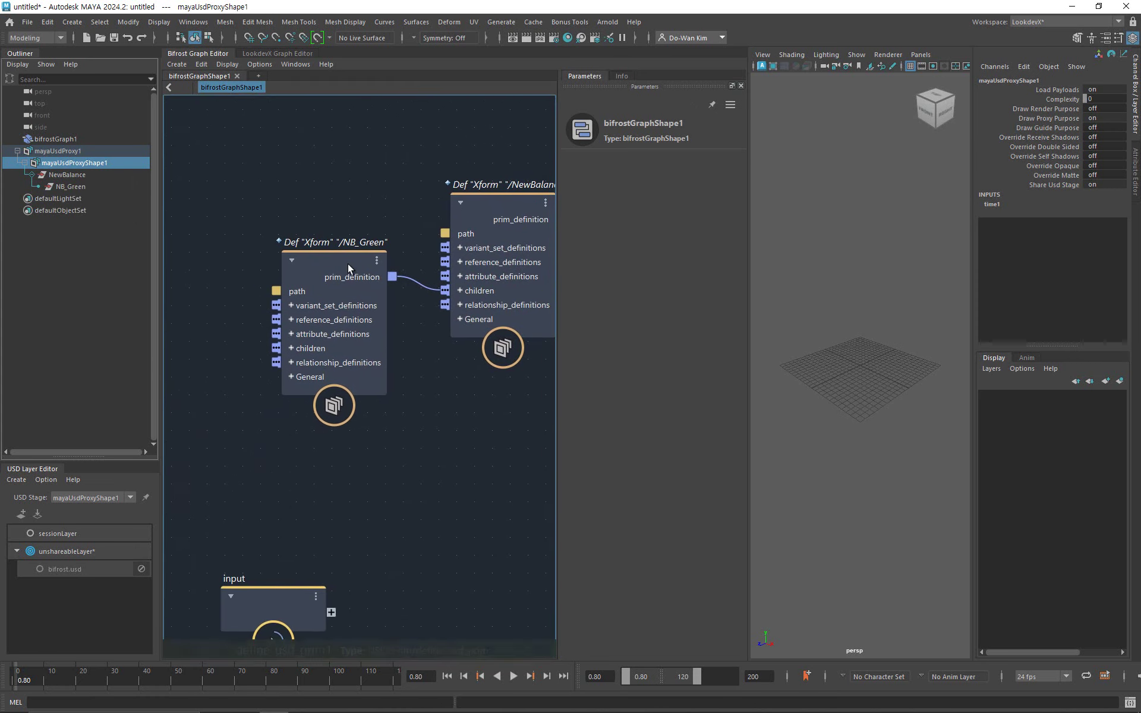
left_click_drag(348, 266, 310, 208)
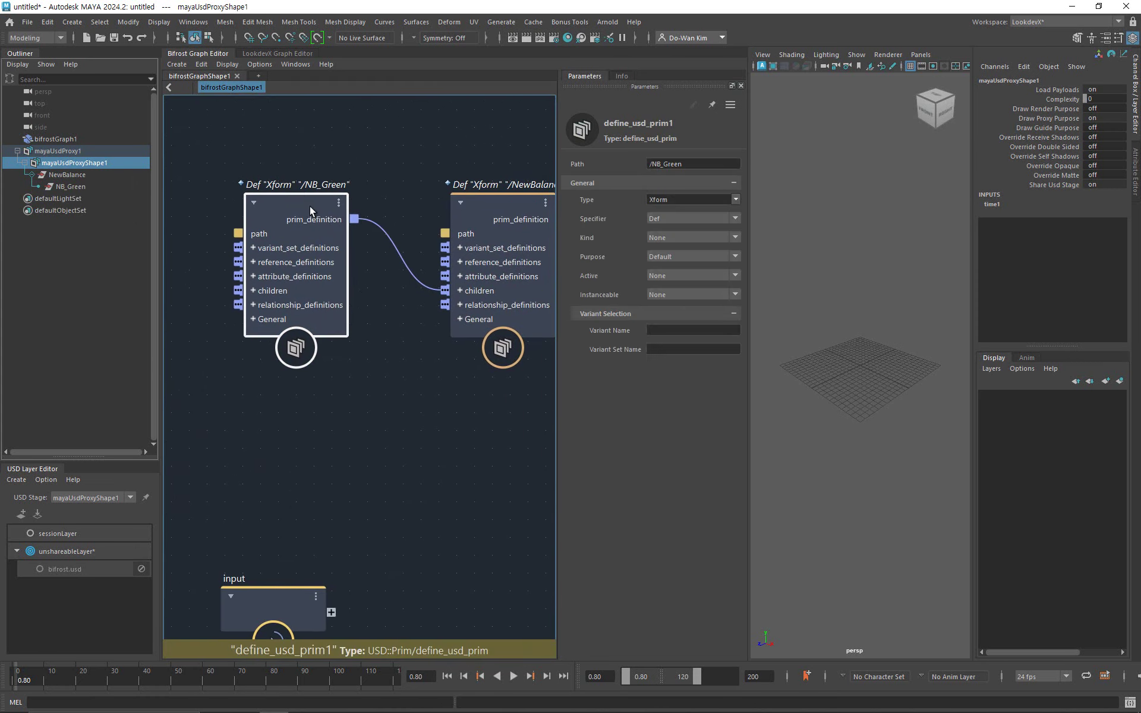
left_click(494, 199)
right_click(476, 287)
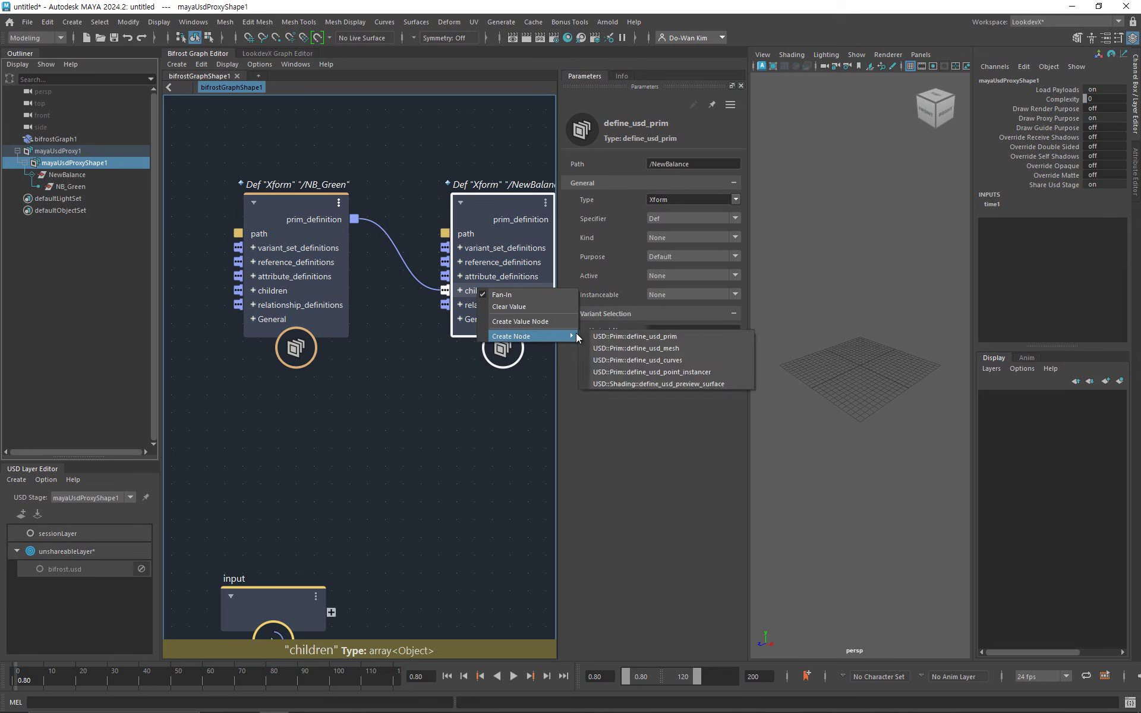
left_click(592, 335)
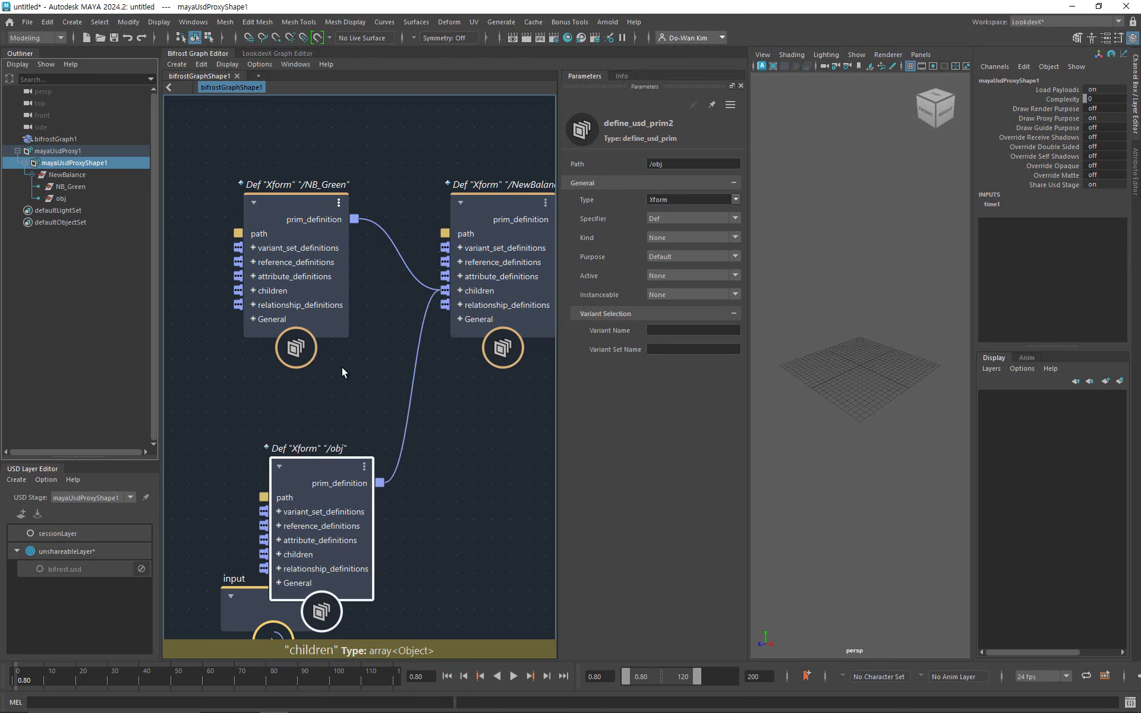
Set the second child prim's path to /NB_Blue and line its node up vertically beneath the /NB_Green node.
left_click_drag(323, 462, 290, 422)
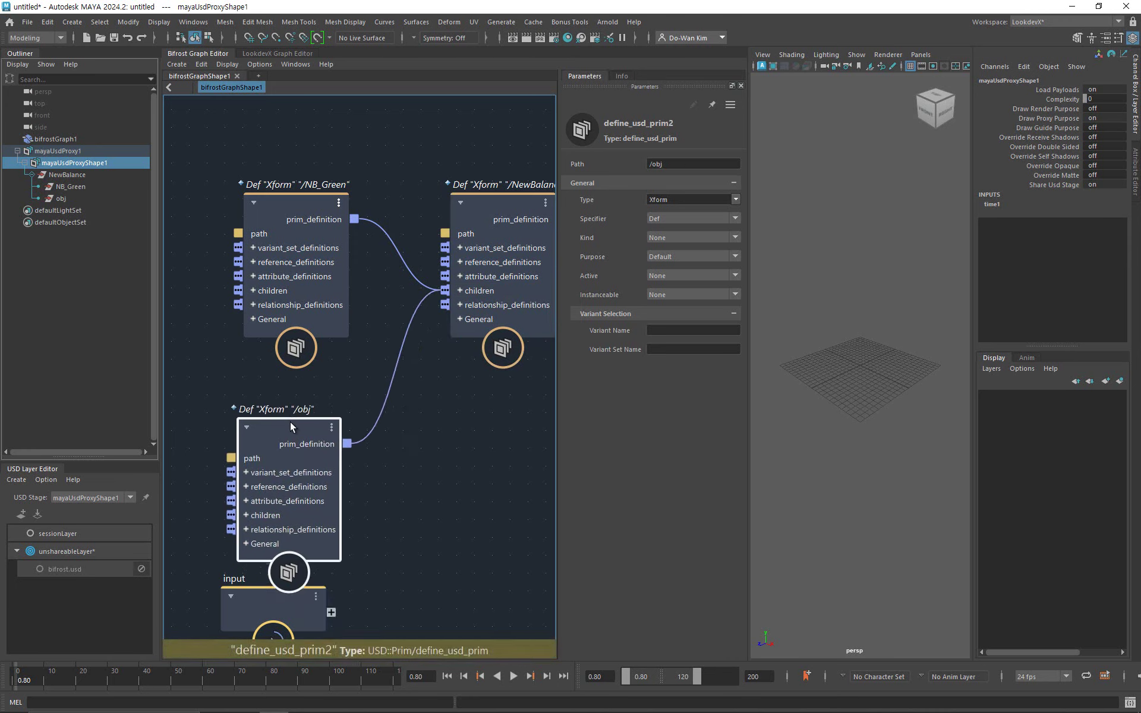
left_click(685, 164)
key("BackSpace")
key("BackSpace")
key("BackSpace")
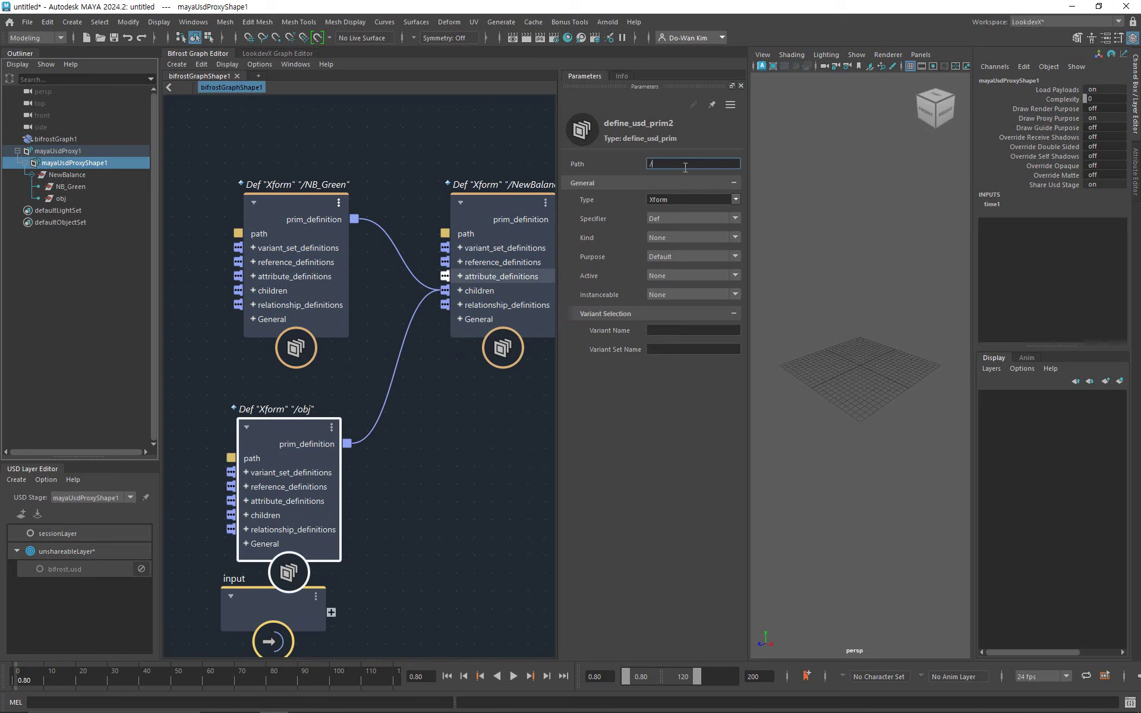
type("NB_Blue")
key("Return")
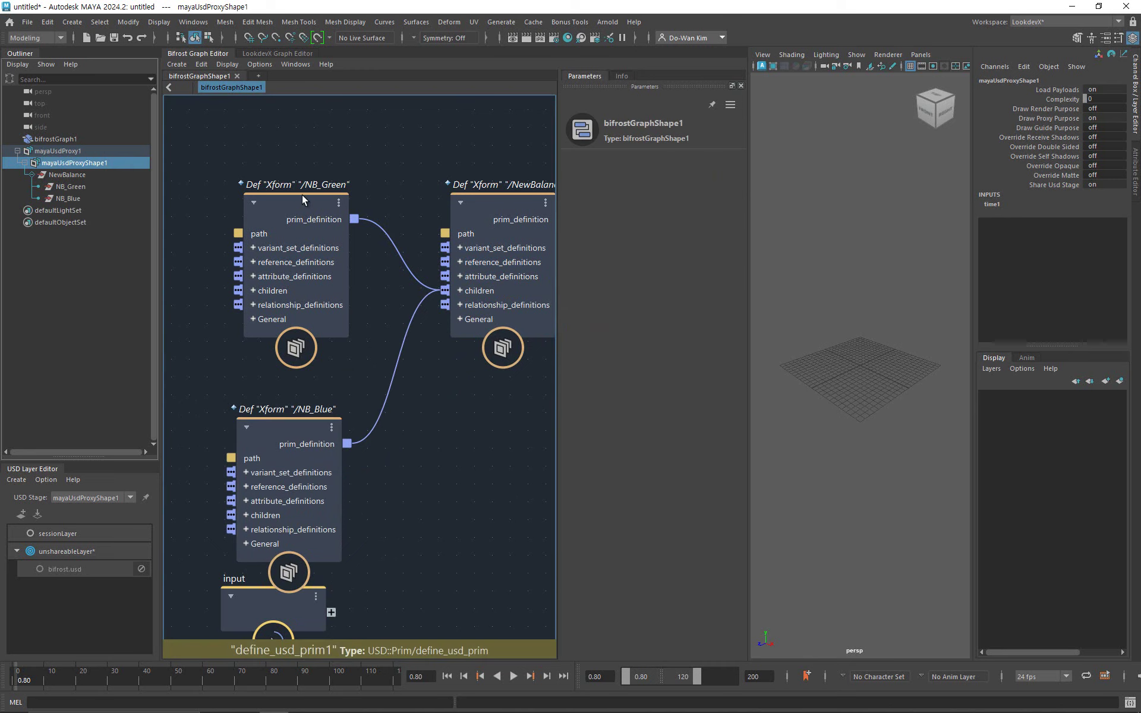
left_click_drag(302, 194, 295, 209)
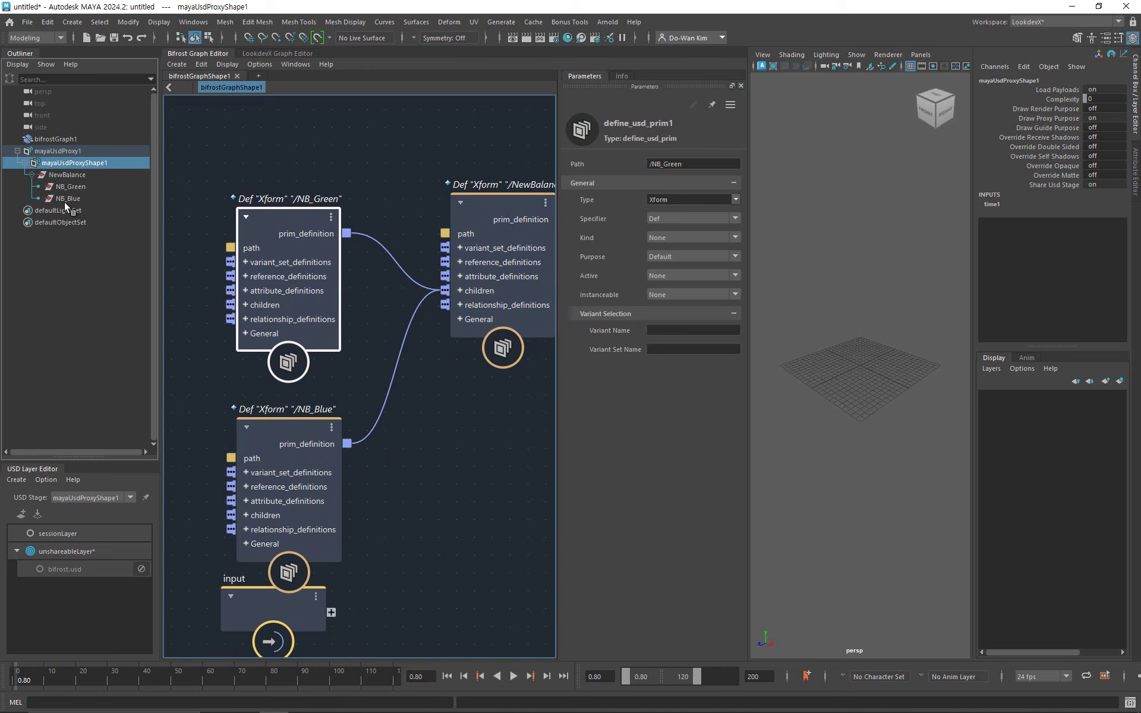
left_click(67, 175)
right_click(67, 176)
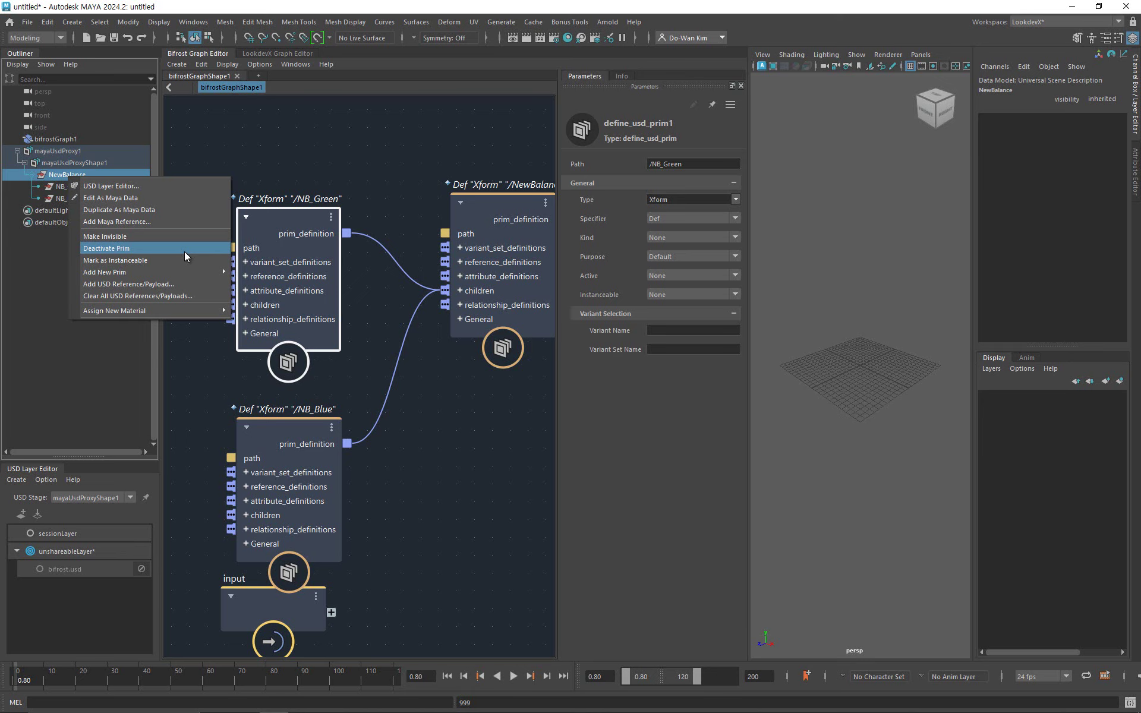
left_click(356, 146)
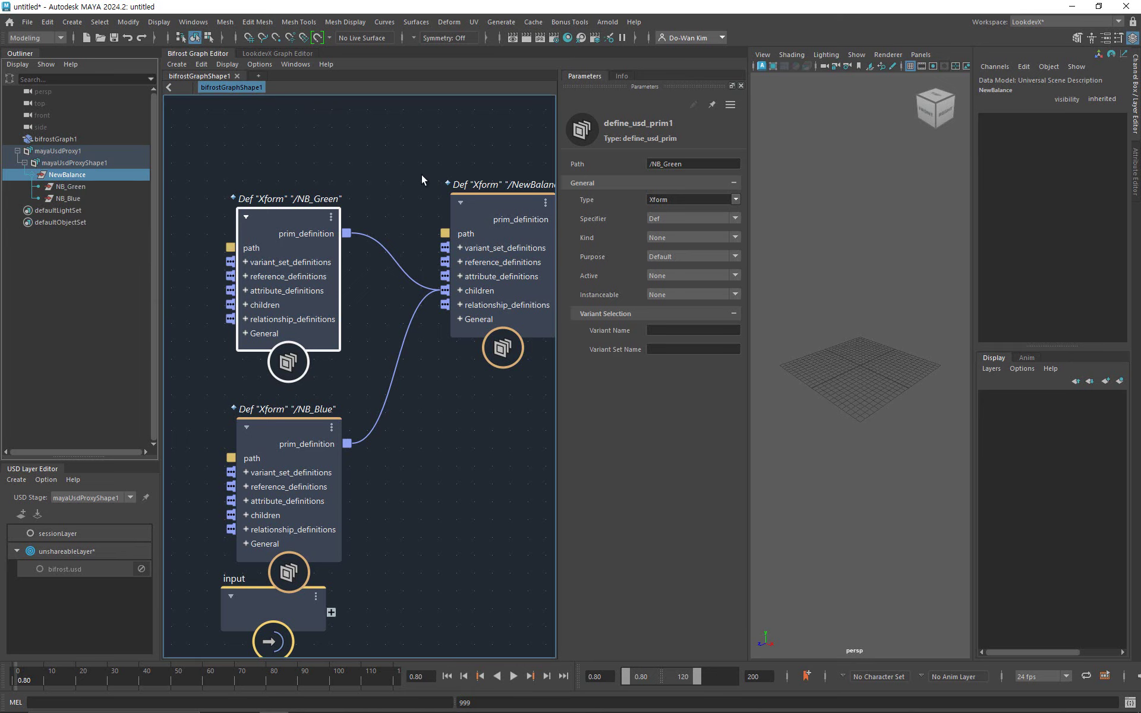
Create a define_usd_variant_set node feeding the variant_set_definitions port of /NewBalance and place it above the /NB_Green node.
left_click(480, 201)
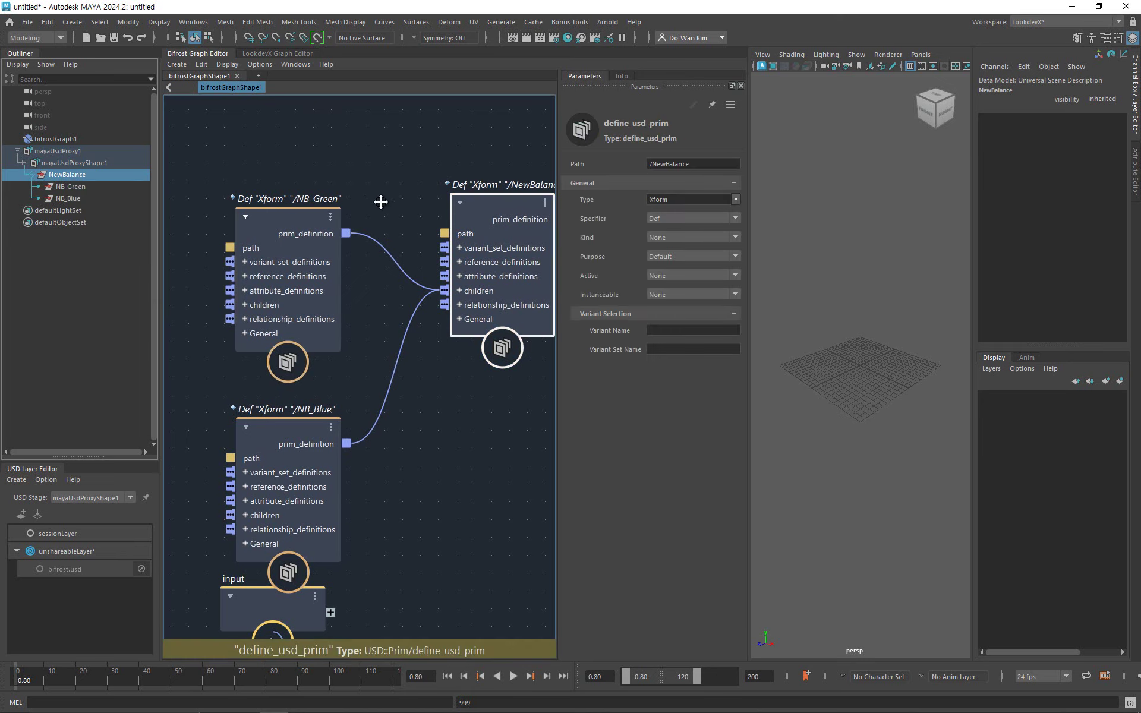
middle_click_drag(380, 199, 349, 217)
scroll(357, 214, "up", 1)
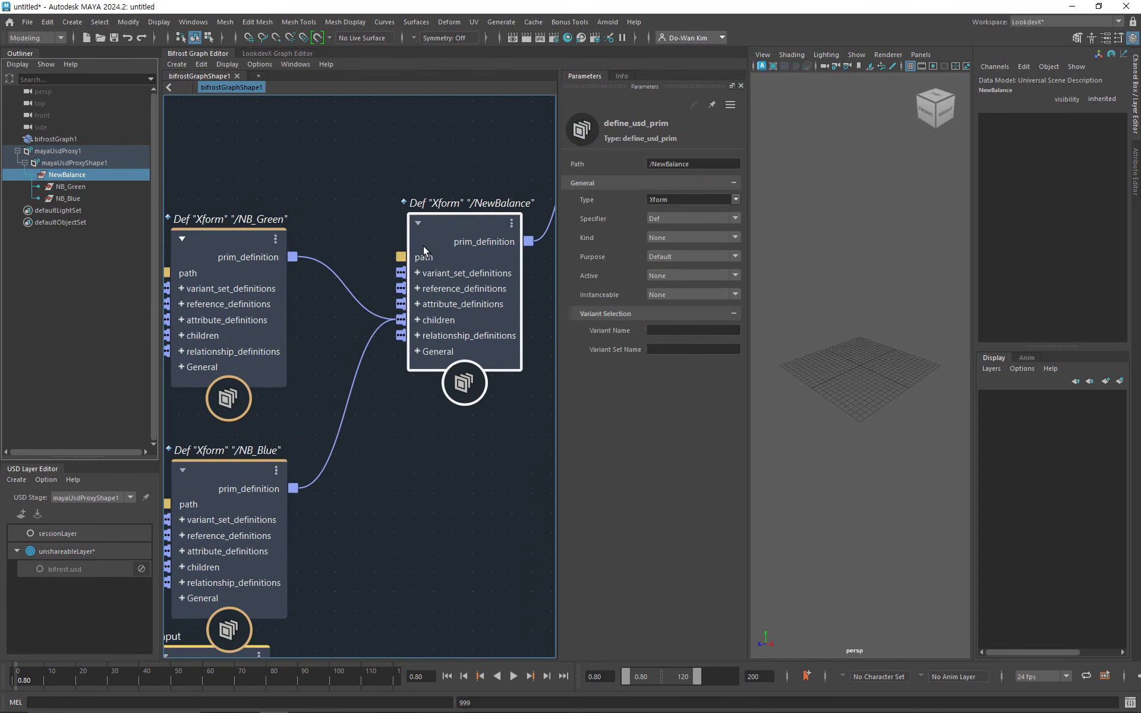
right_click(467, 276)
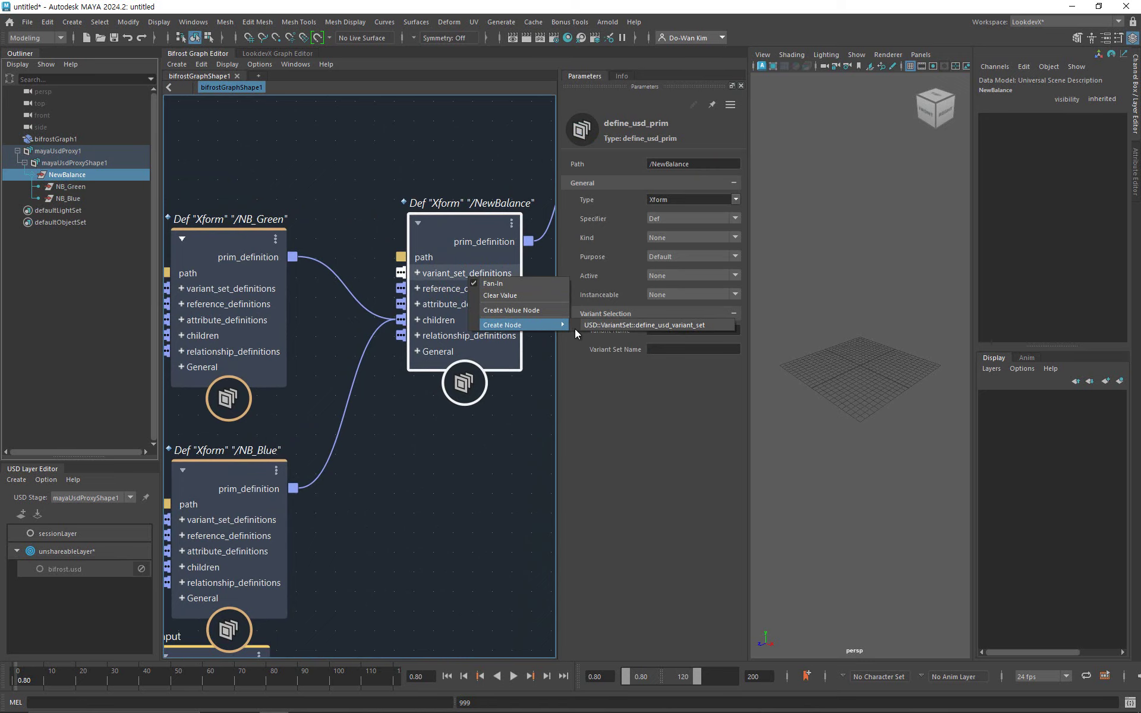
left_click(578, 328)
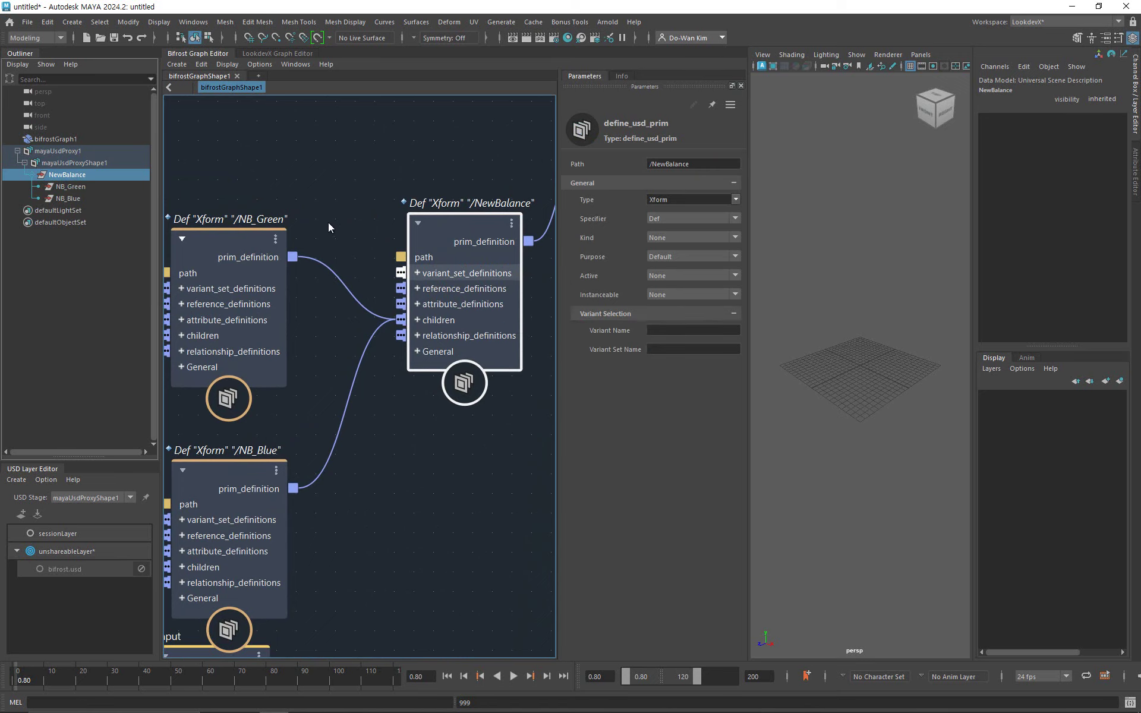
middle_click_drag(419, 151, 492, 216, "alt")
left_click_drag(336, 154, 292, 145)
Set the variant set name of the define_usd_variant_set node to NewBalance_Color.
left_click(684, 167)
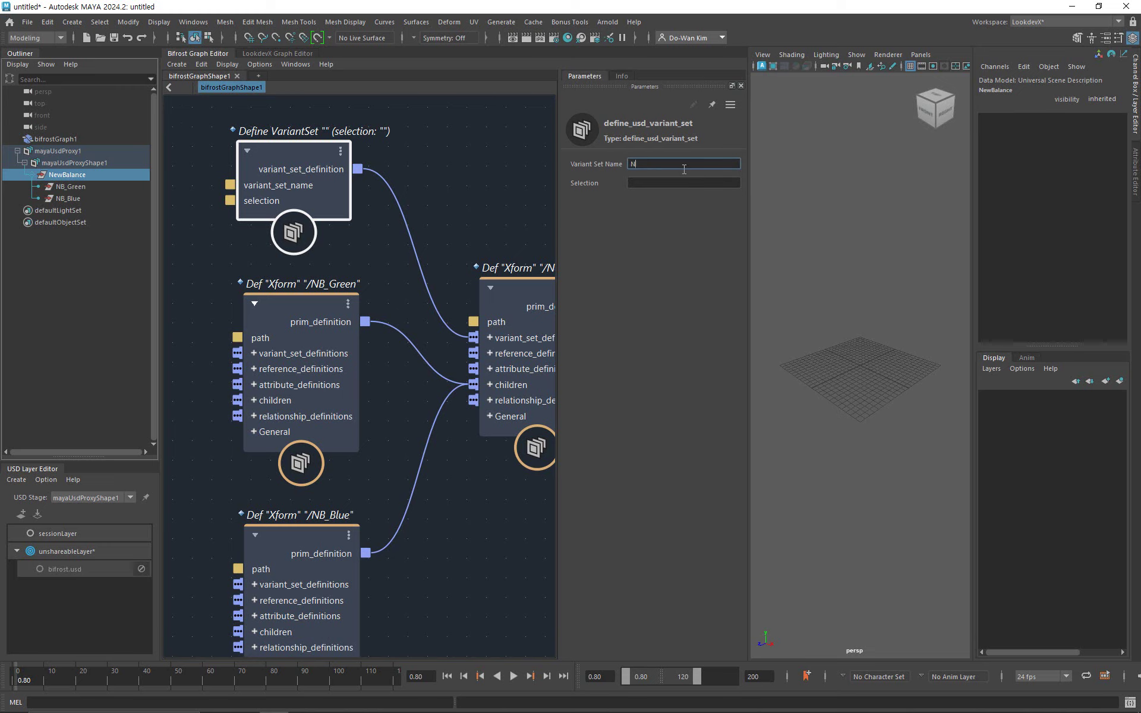
type("NewBalance COlo")
key("BackSpace")
key("BackSpace")
key("BackSpace")
key("BackSpace")
key("BackSpace")
type("_Color")
key("Return")
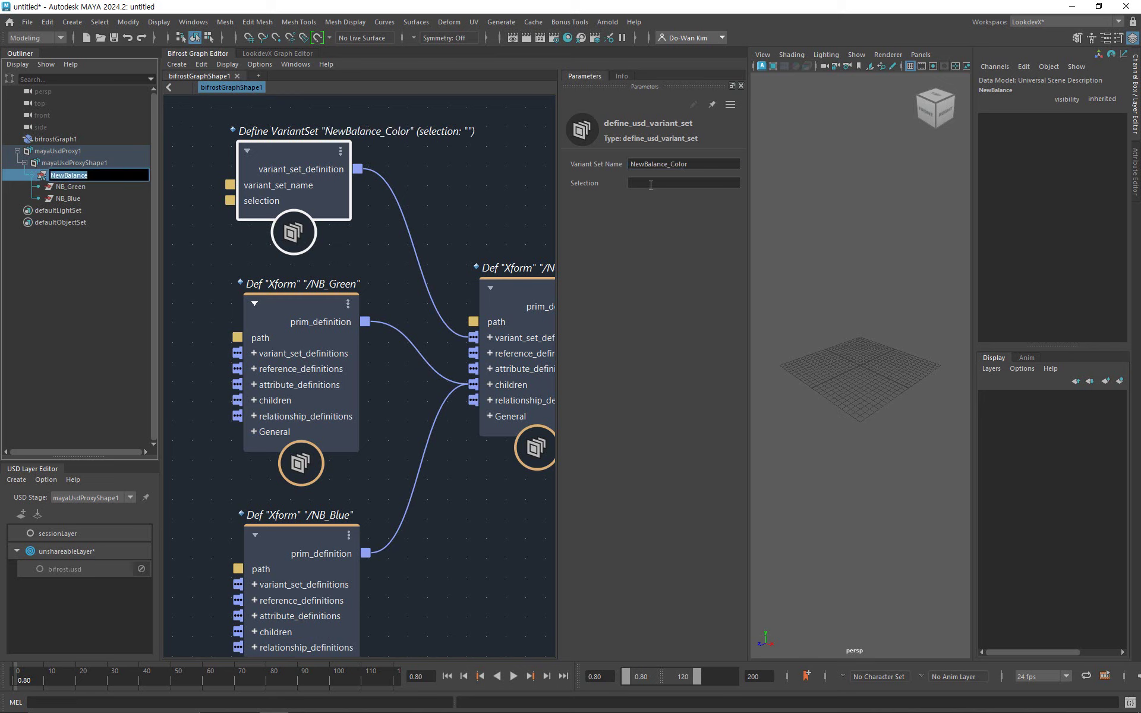
left_click(633, 243)
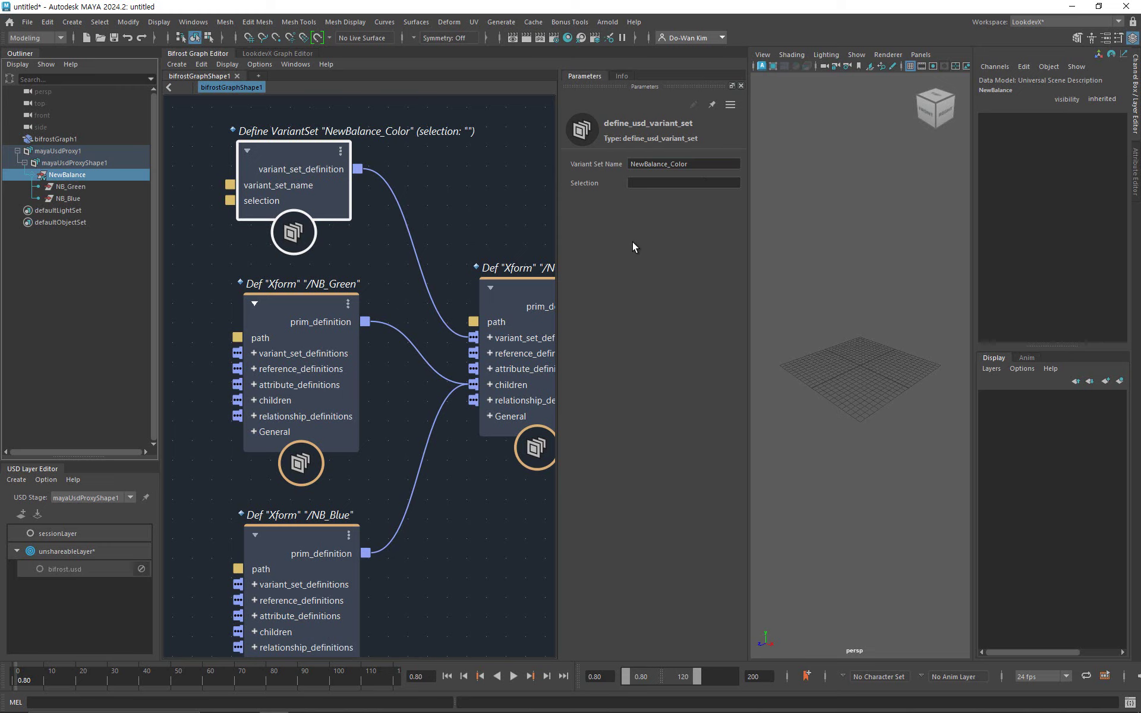
Set the selection of the NewBalance_Color variant set to Green.
left_click(649, 184)
type("Green")
key("Return")
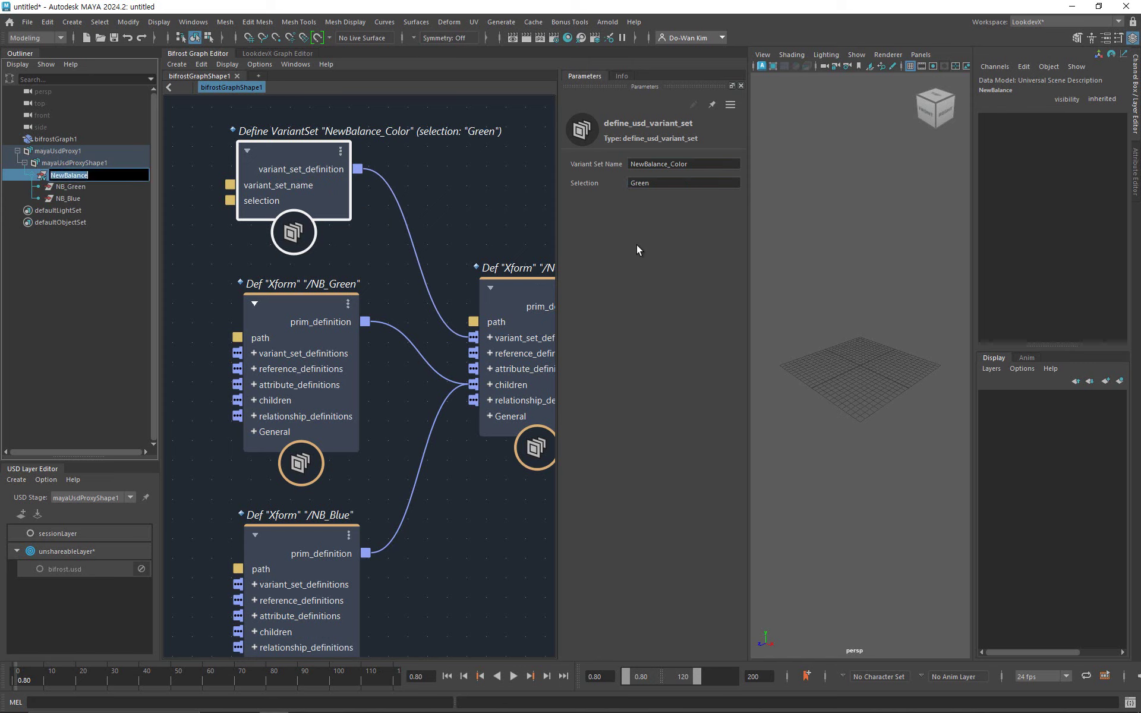
left_click(493, 223)
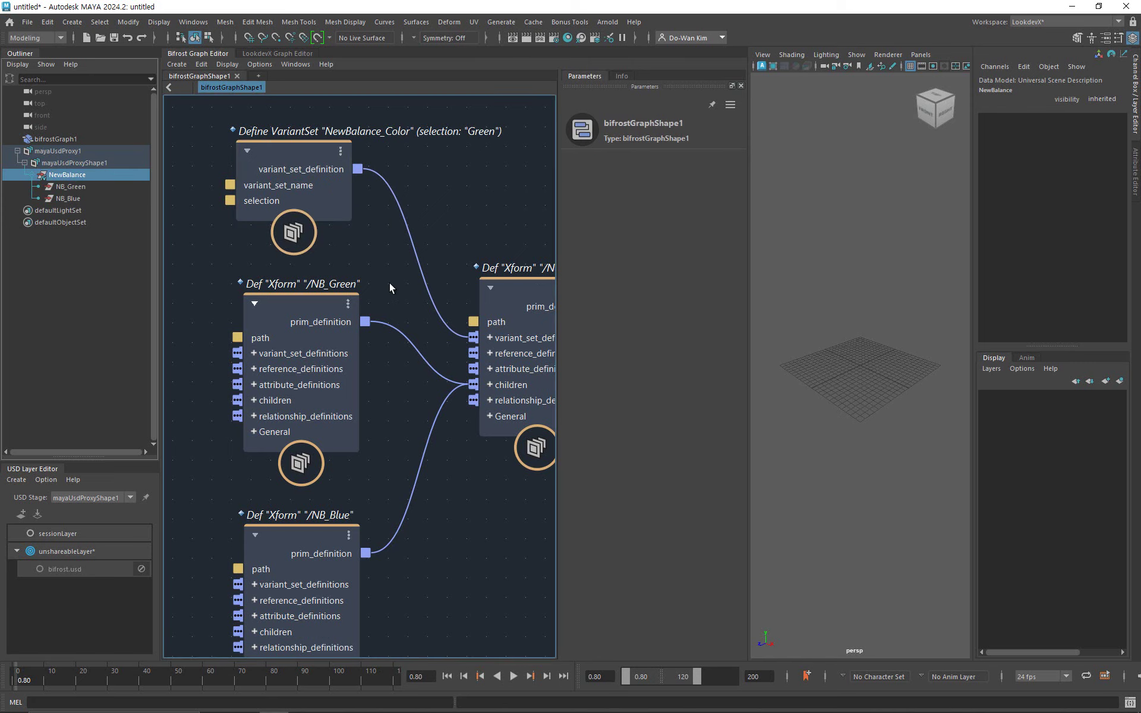
left_click(510, 289)
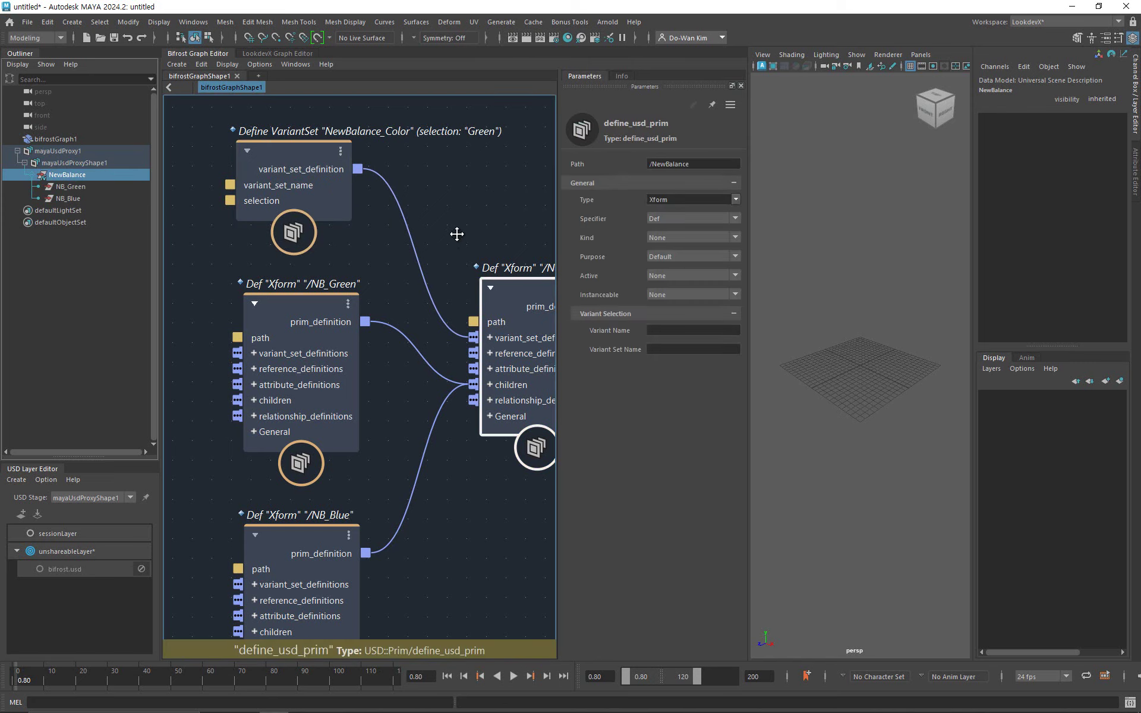
middle_click_drag(457, 234, 437, 220, "alt")
left_click(457, 442)
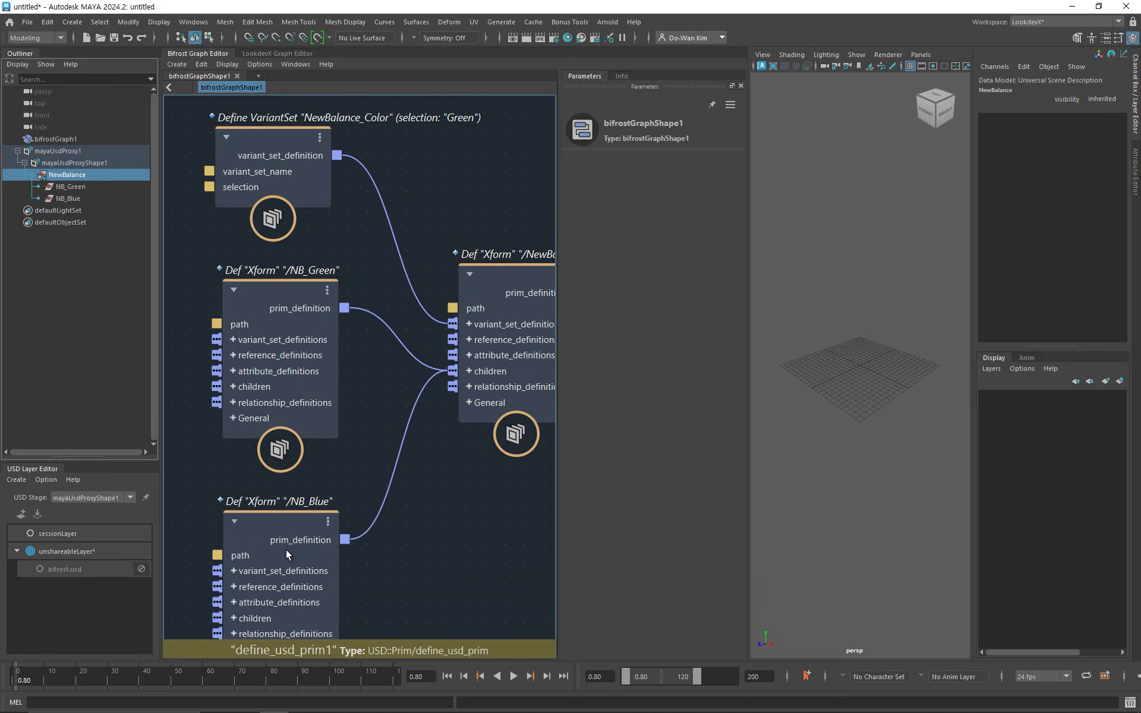
left_click(274, 294)
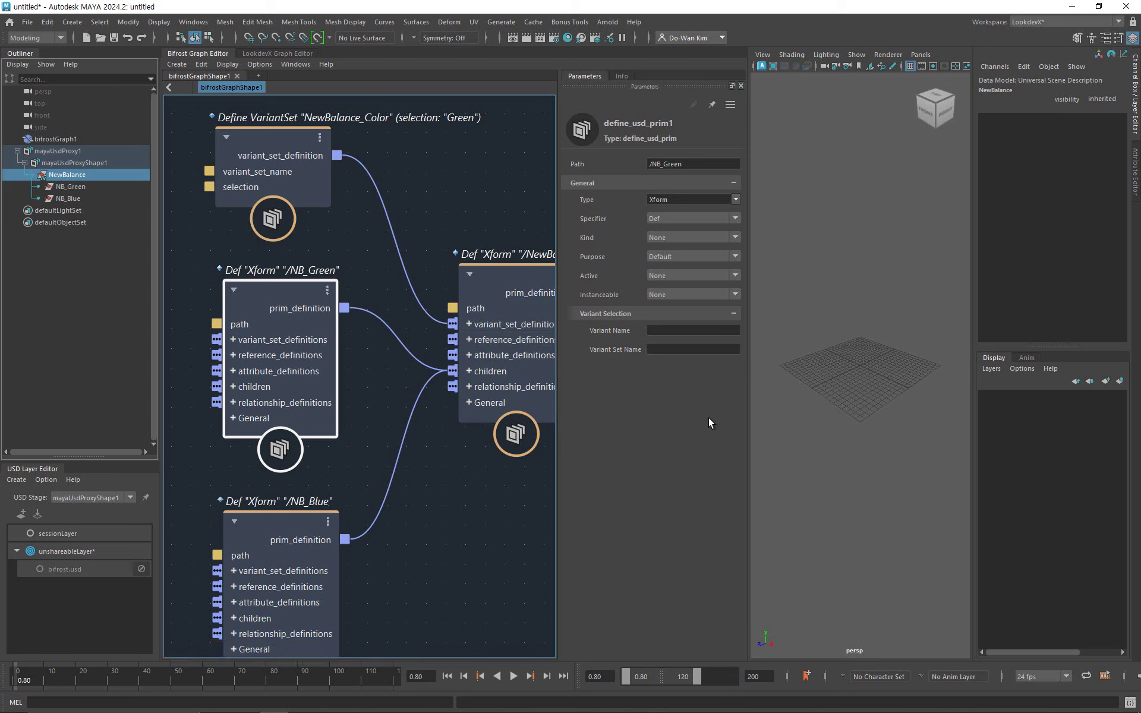
Copy the name NewBalance_Color from the variant set node and enter it as the /NB_Green node's variant set name.
left_click(292, 136)
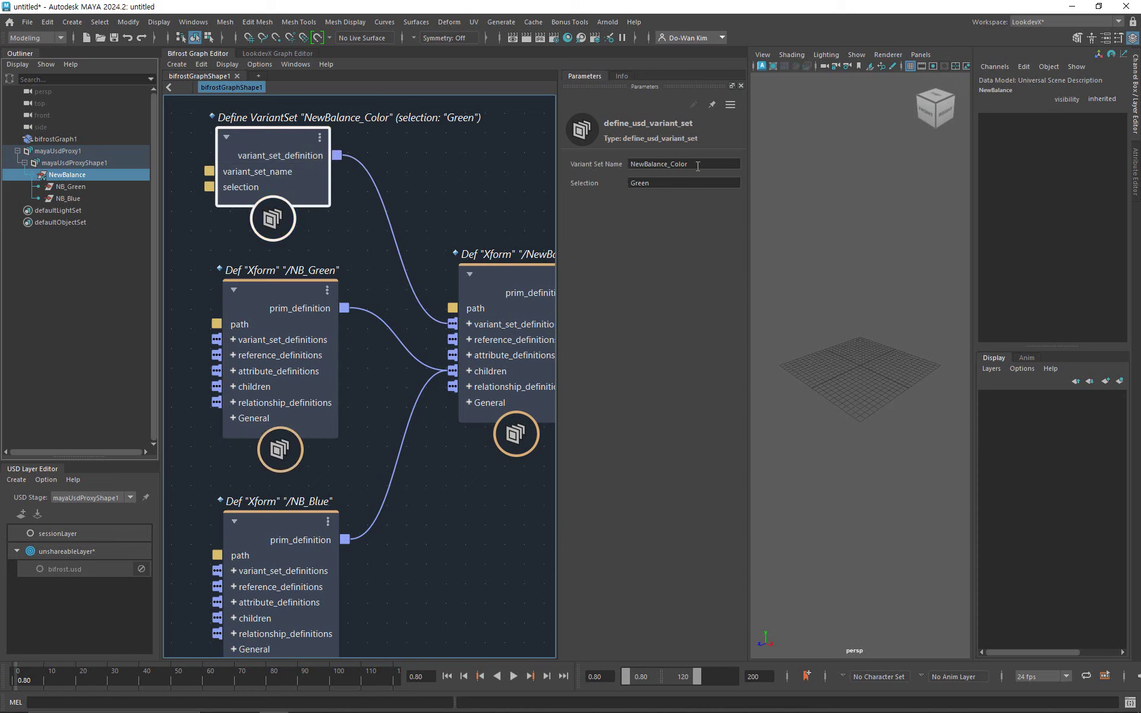
left_click(615, 166)
key("ctrl+c")
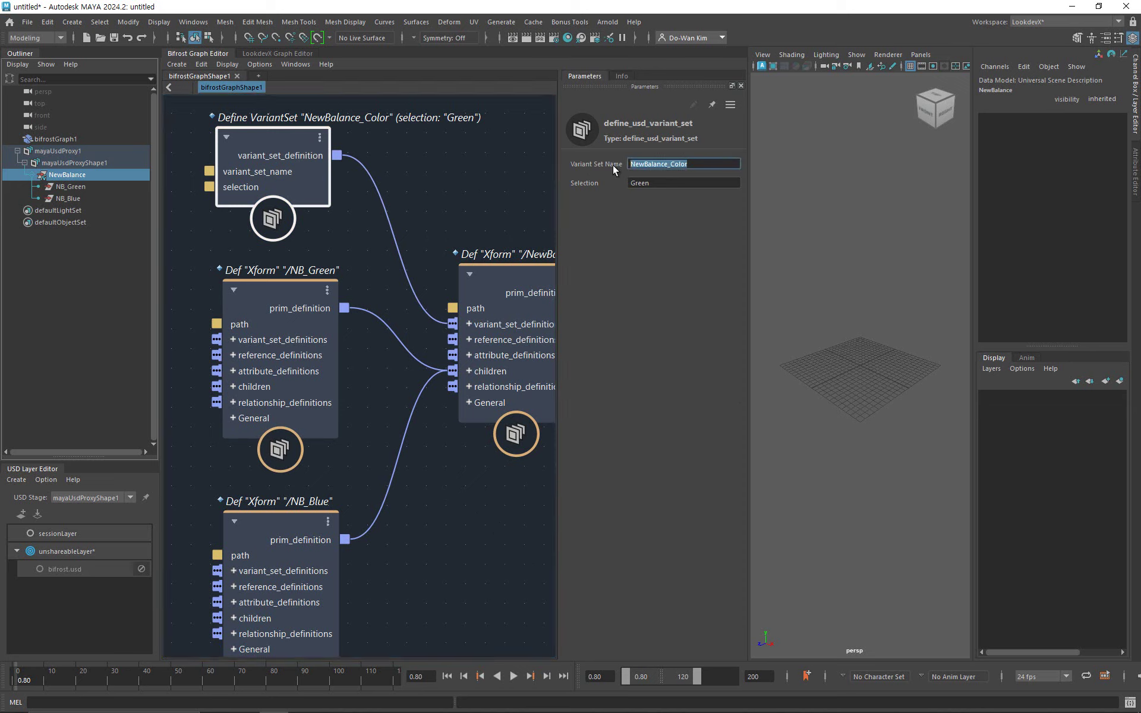
left_click(289, 292)
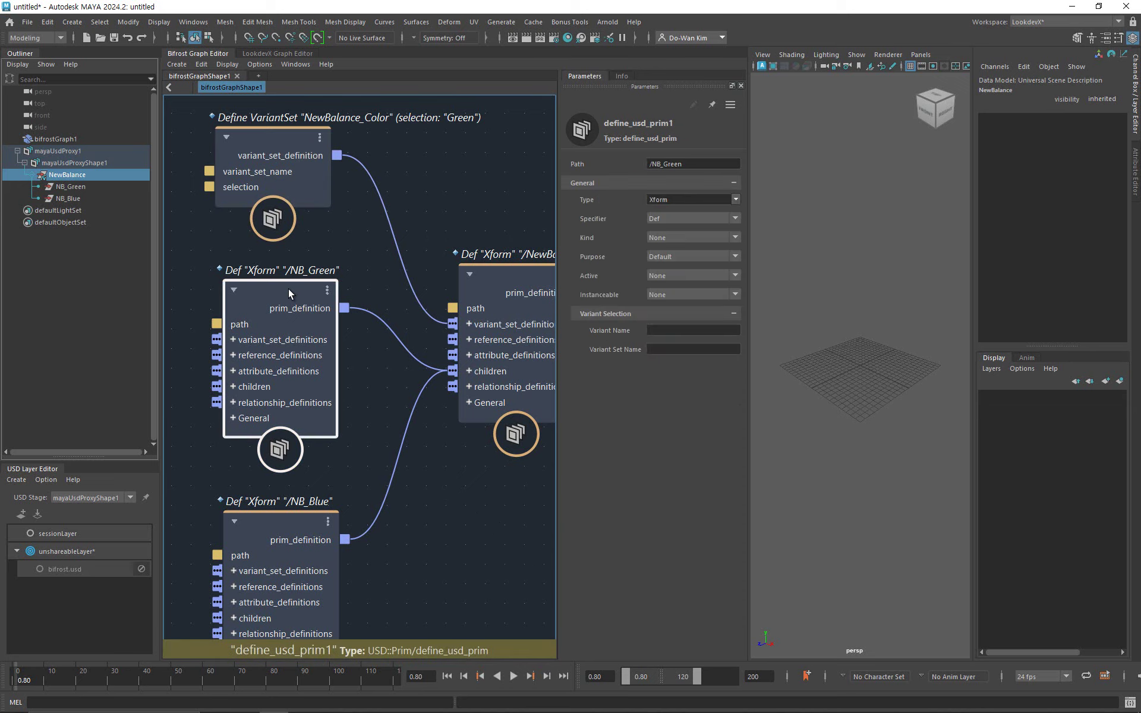
left_click(662, 349)
type("NewBalance_Color")
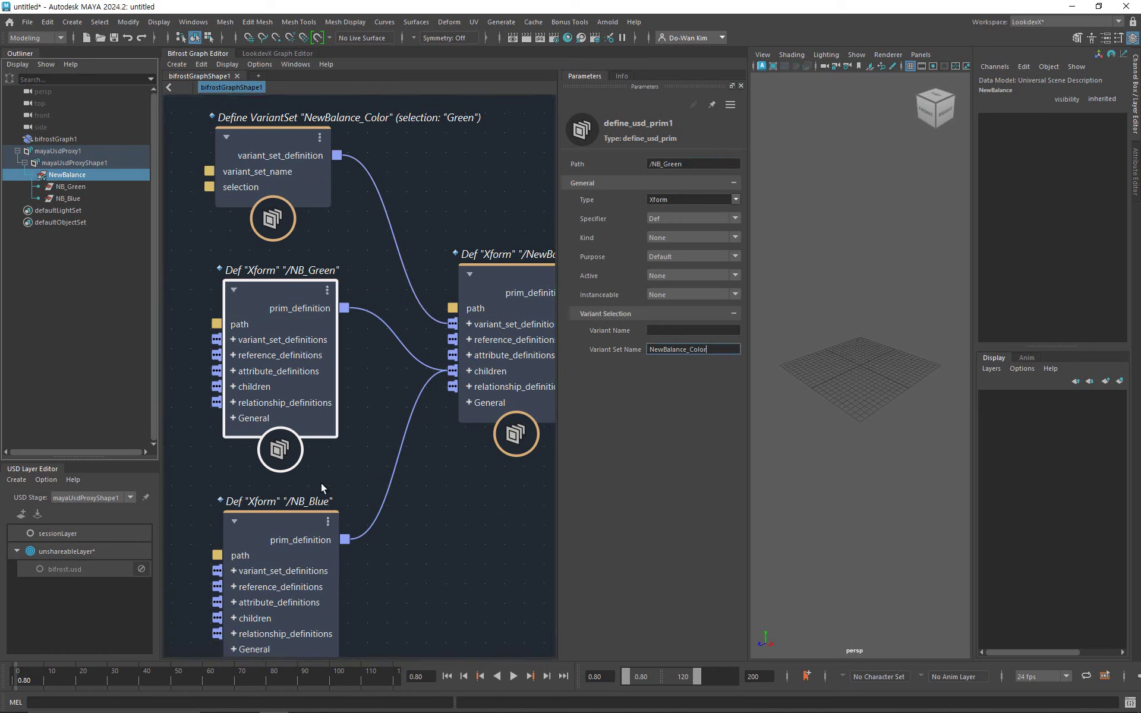
Set the variant set name of the /NB_Blue node to NewBalance_Color.
left_click(279, 523)
left_click(690, 349)
key("ctrl+v")
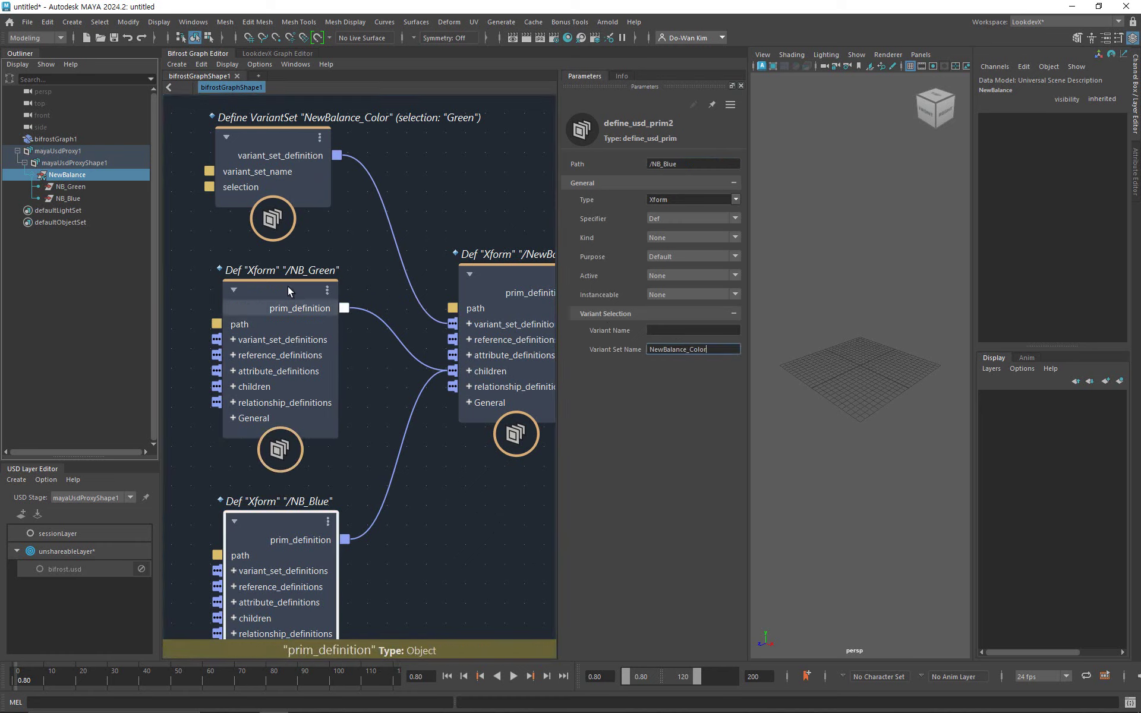
Set the variant name of the /NB_Green node to Green.
left_click(281, 290)
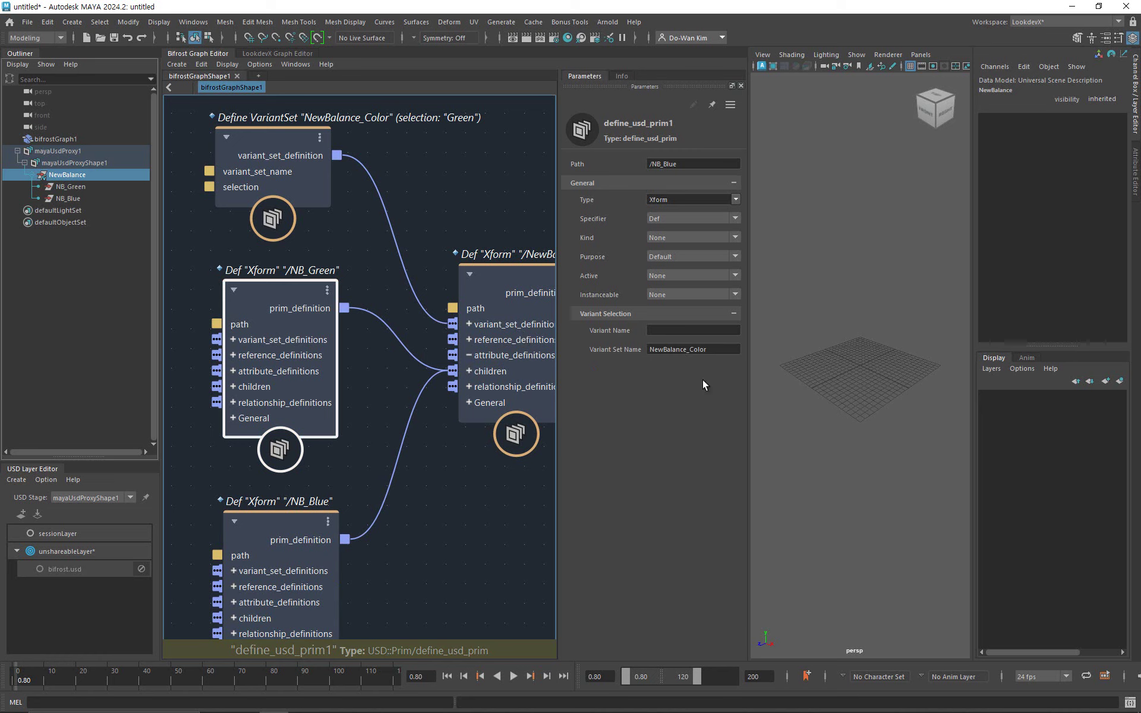
left_click(686, 330)
type("Green")
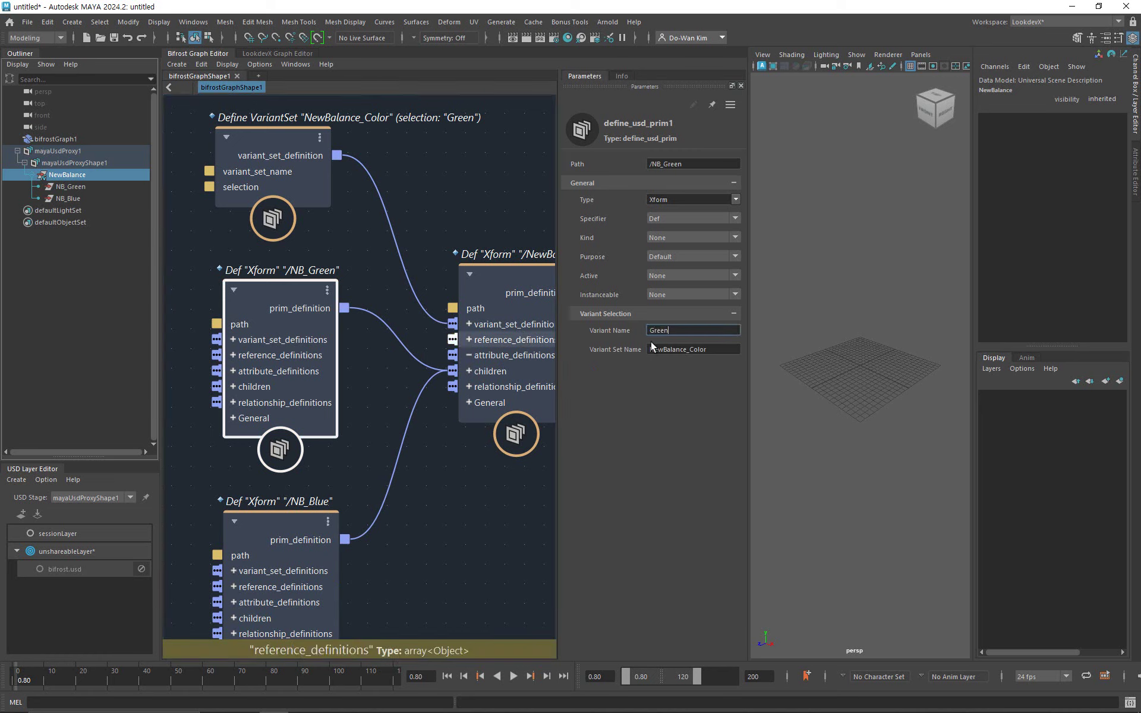
Set the variant name of the /NB_Blue node to Blue.
left_click(307, 515)
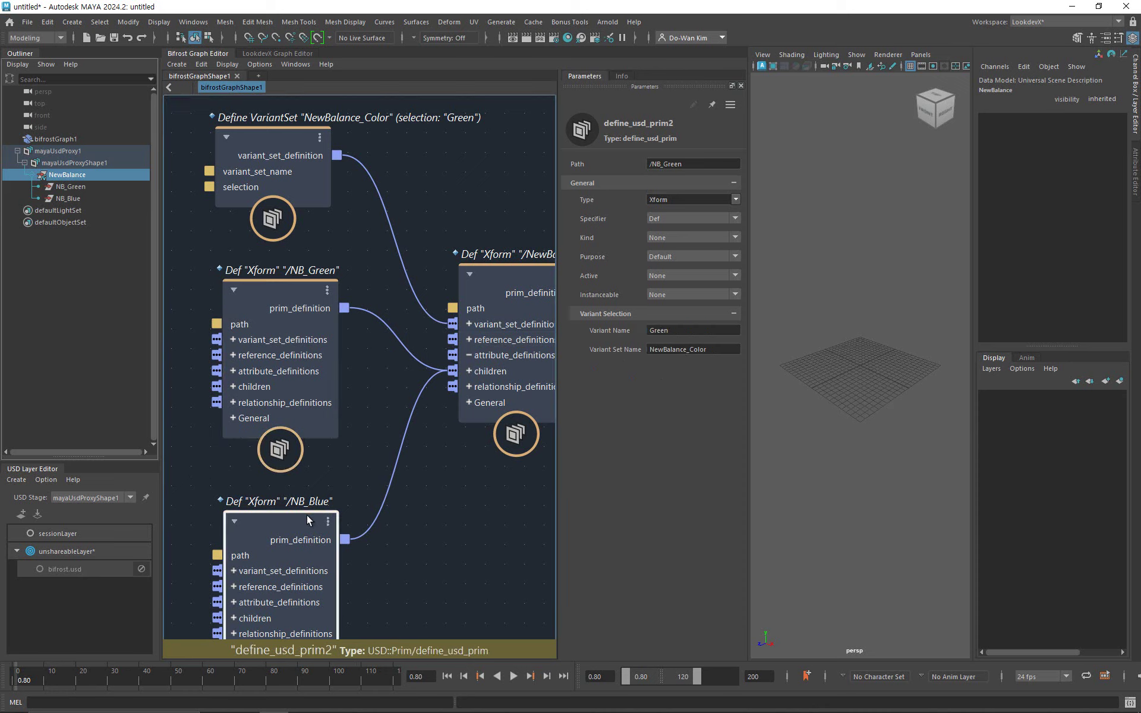
left_click(721, 330)
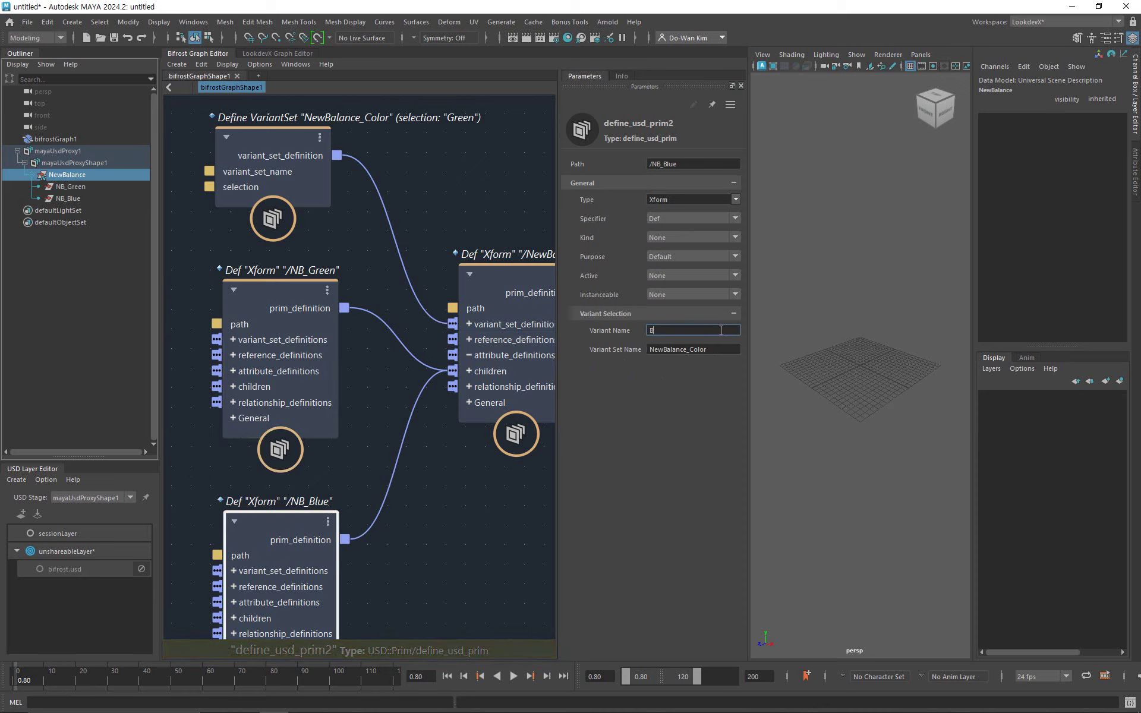
type("Blue")
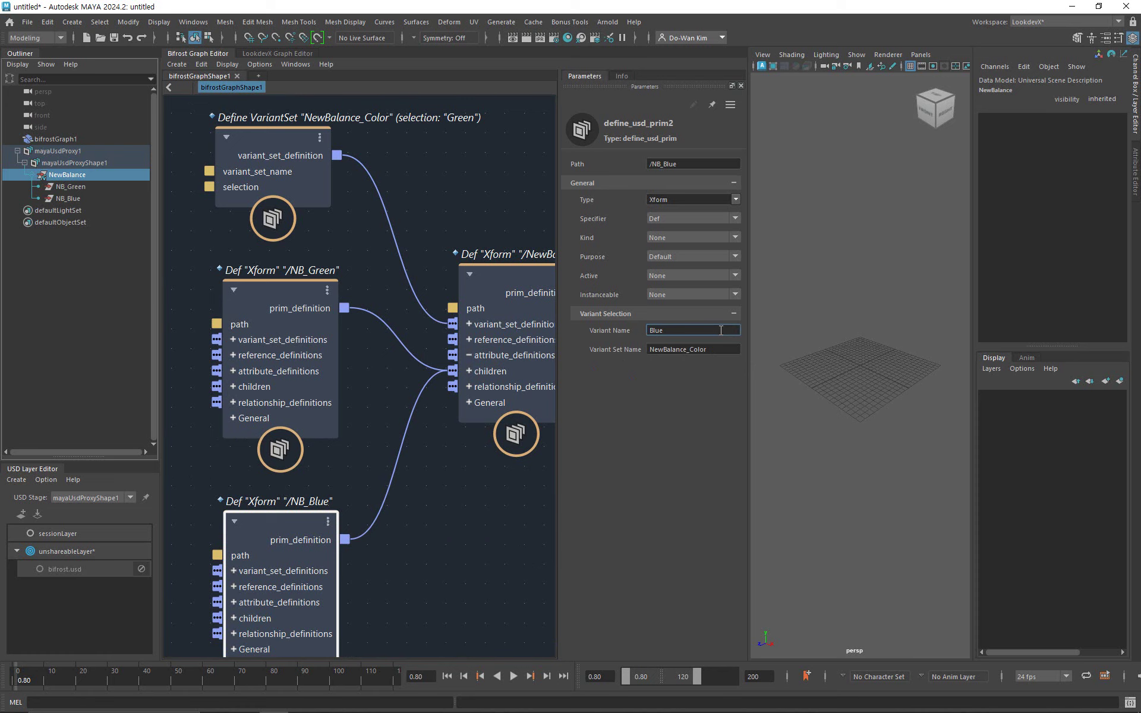
left_click(452, 491)
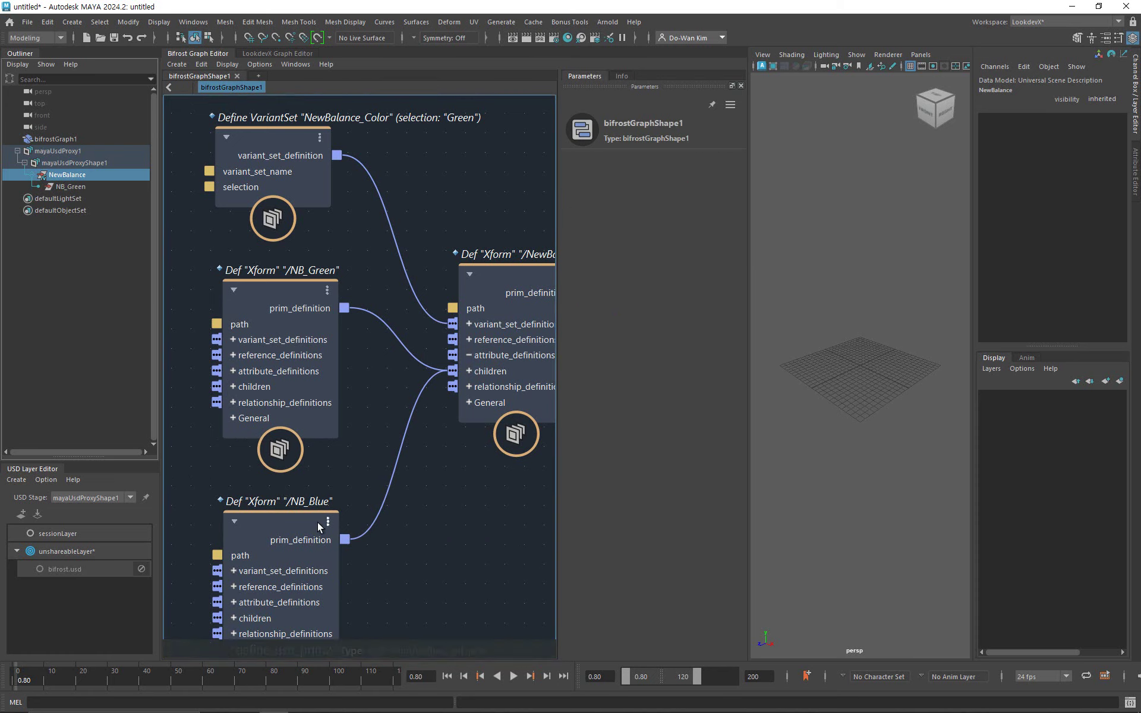
Test the NewBalance_Color variant set on the NewBalance prim by switching it to Blue and back to Green.
right_click(72, 177)
mouse_move(154, 241)
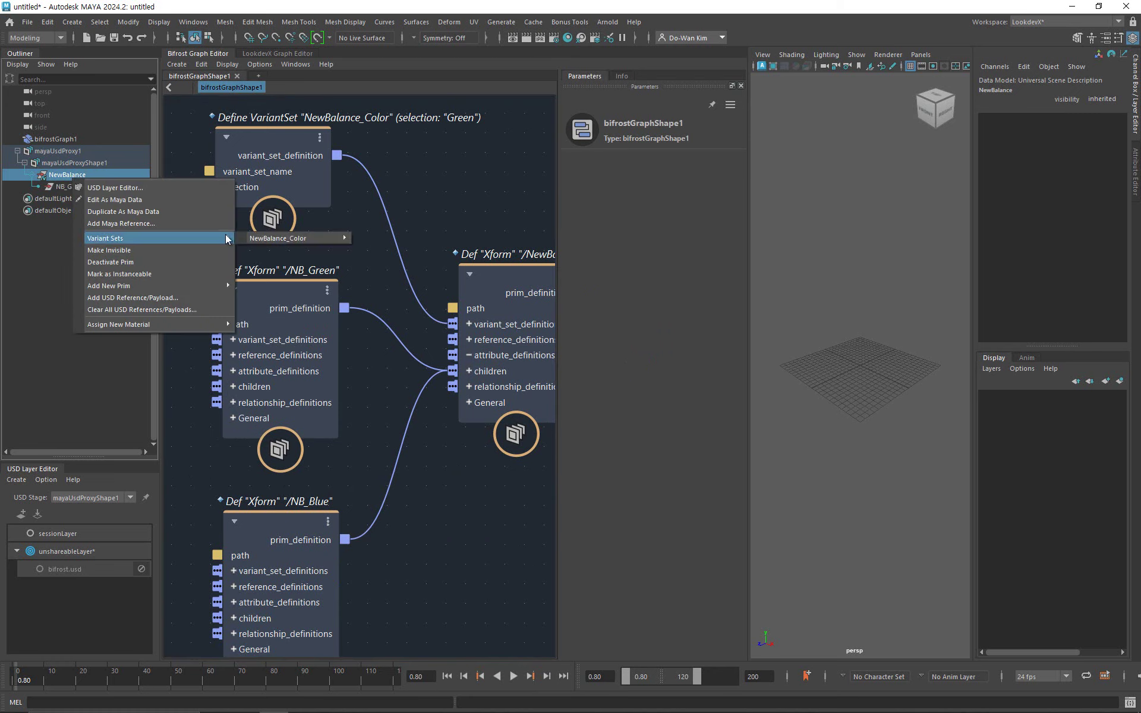
mouse_move(295, 239)
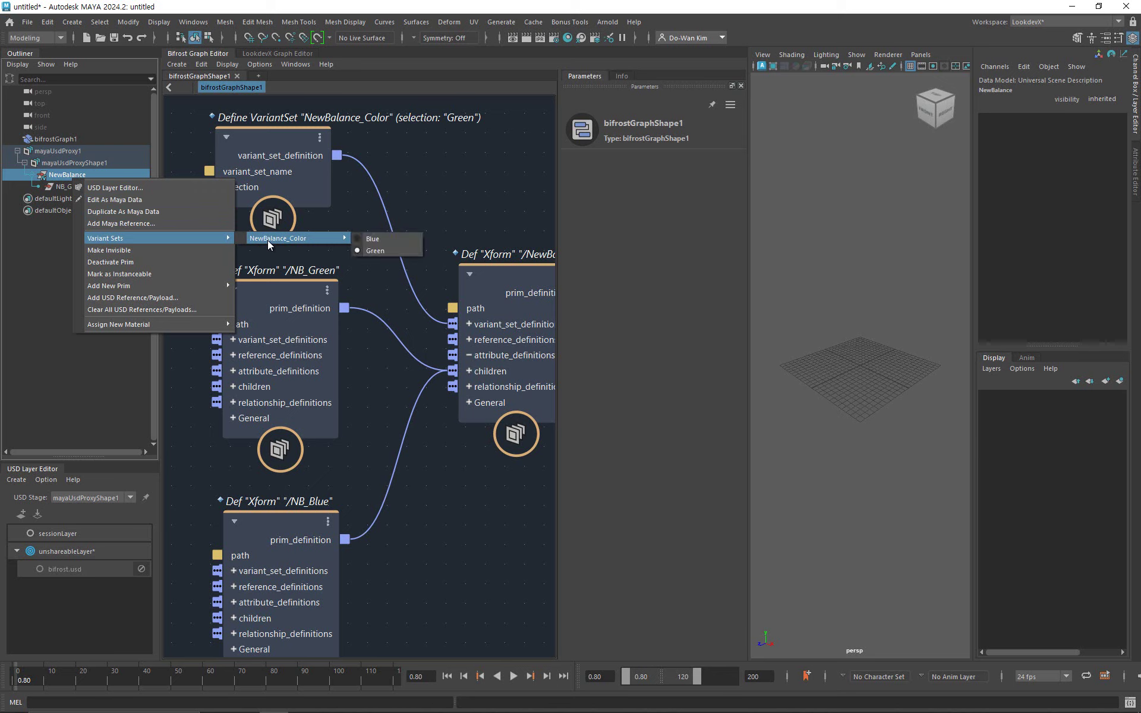
left_click(375, 241)
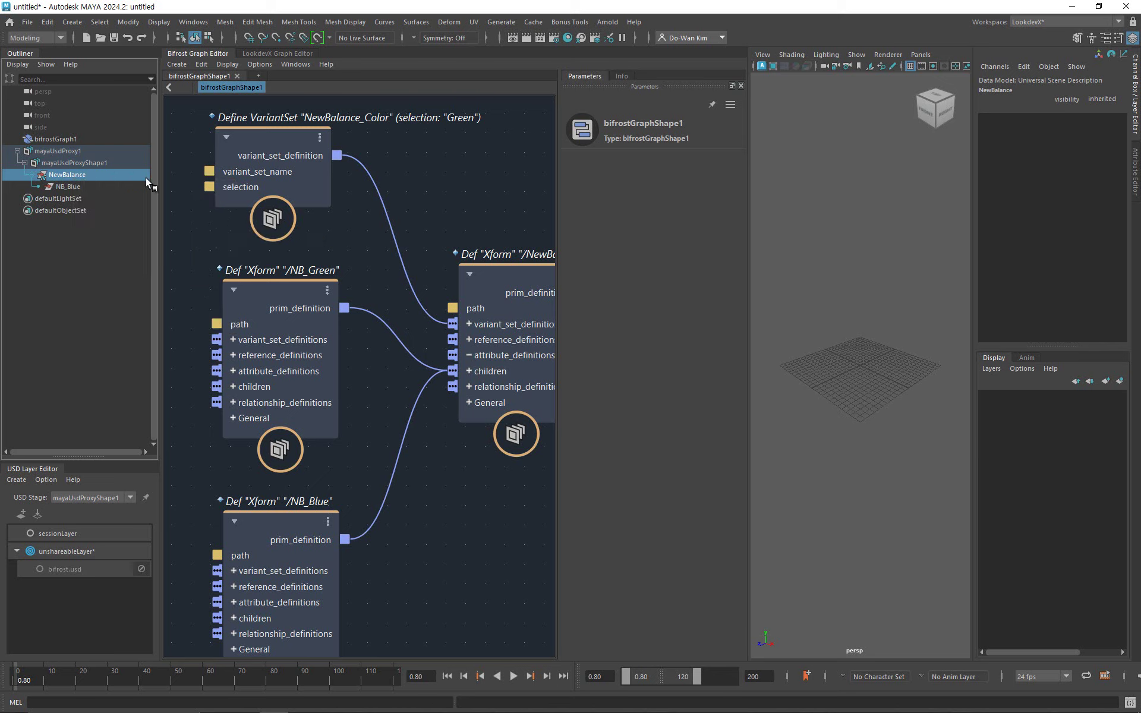
right_click(130, 176)
mouse_move(288, 240)
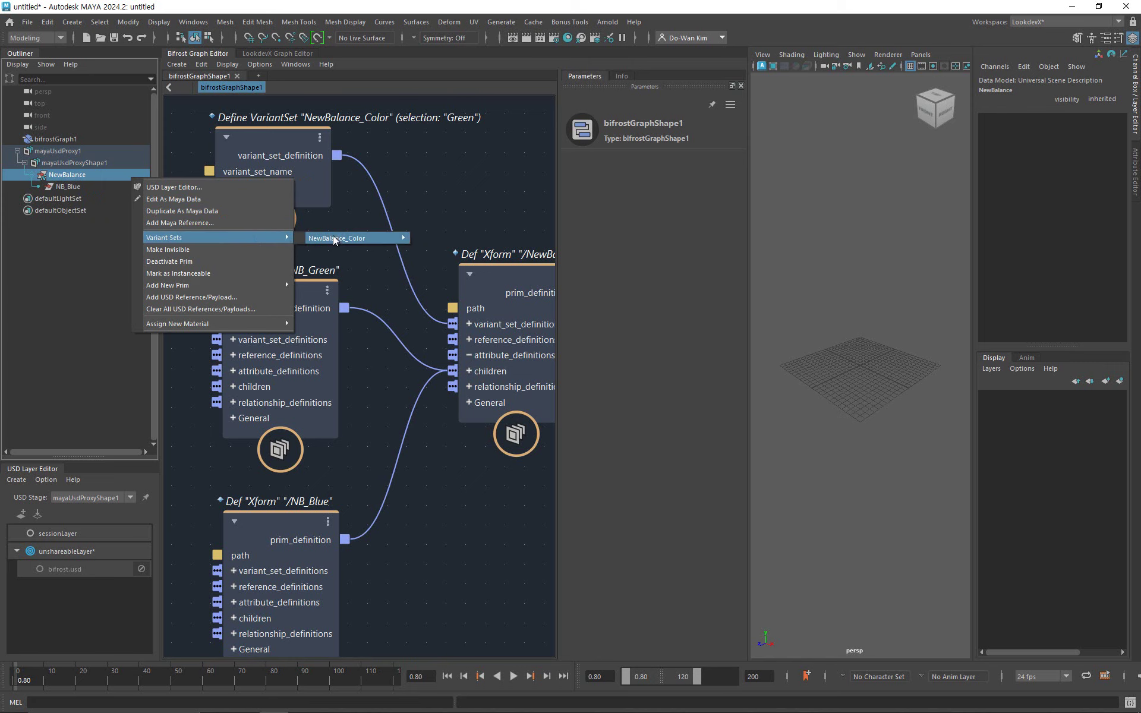
mouse_move(333, 236)
left_click(454, 252)
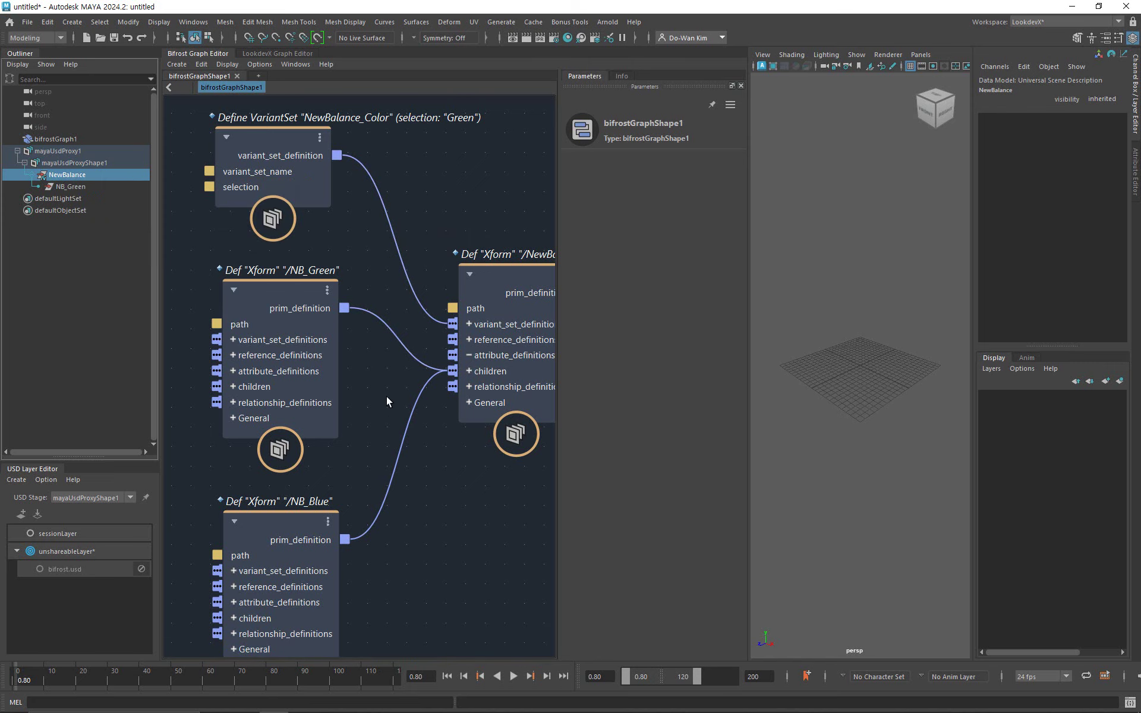
middle_click_drag(375, 415, 472, 398)
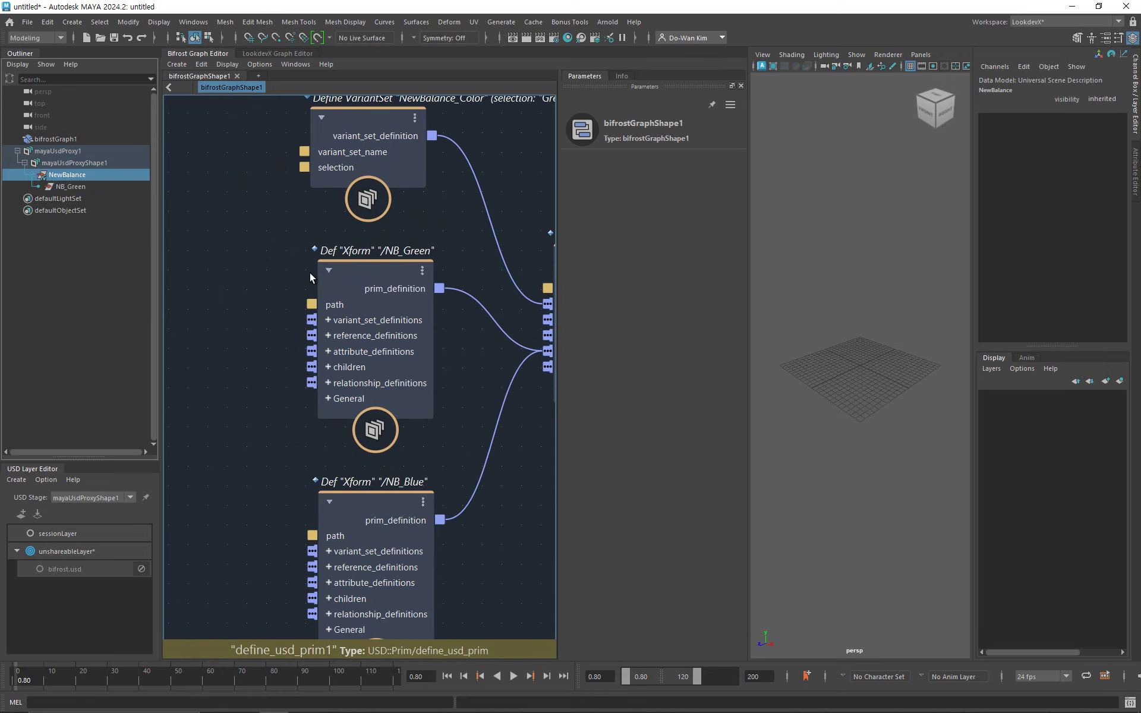
Create a define_usd_prim node feeding the children of the /NB_Green node and place it level beside that node.
left_click_drag(358, 272, 255, 244)
middle_click_drag(357, 383, 520, 384)
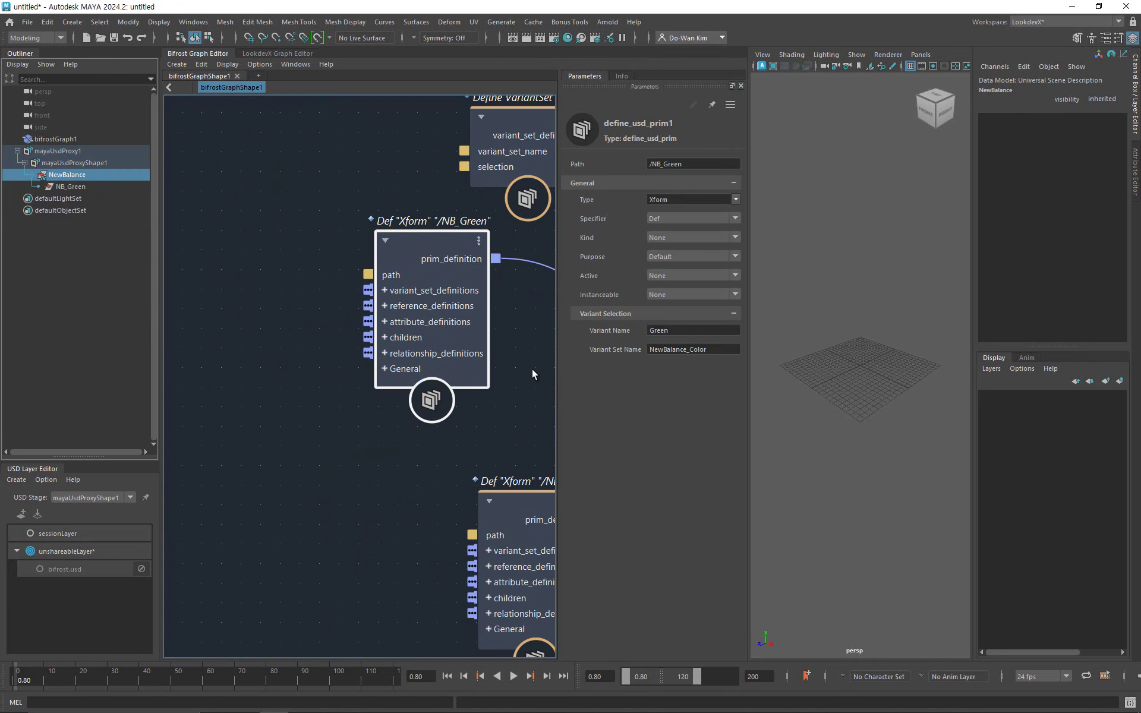
right_click(423, 337)
mouse_move(494, 386)
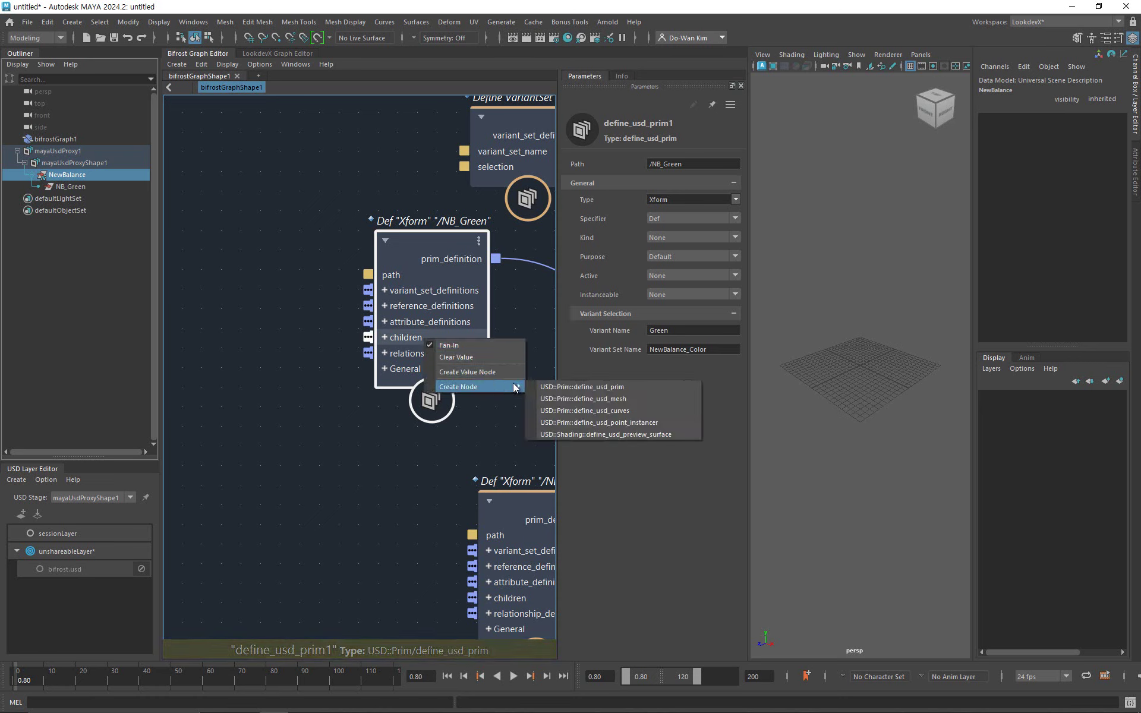
left_click(571, 387)
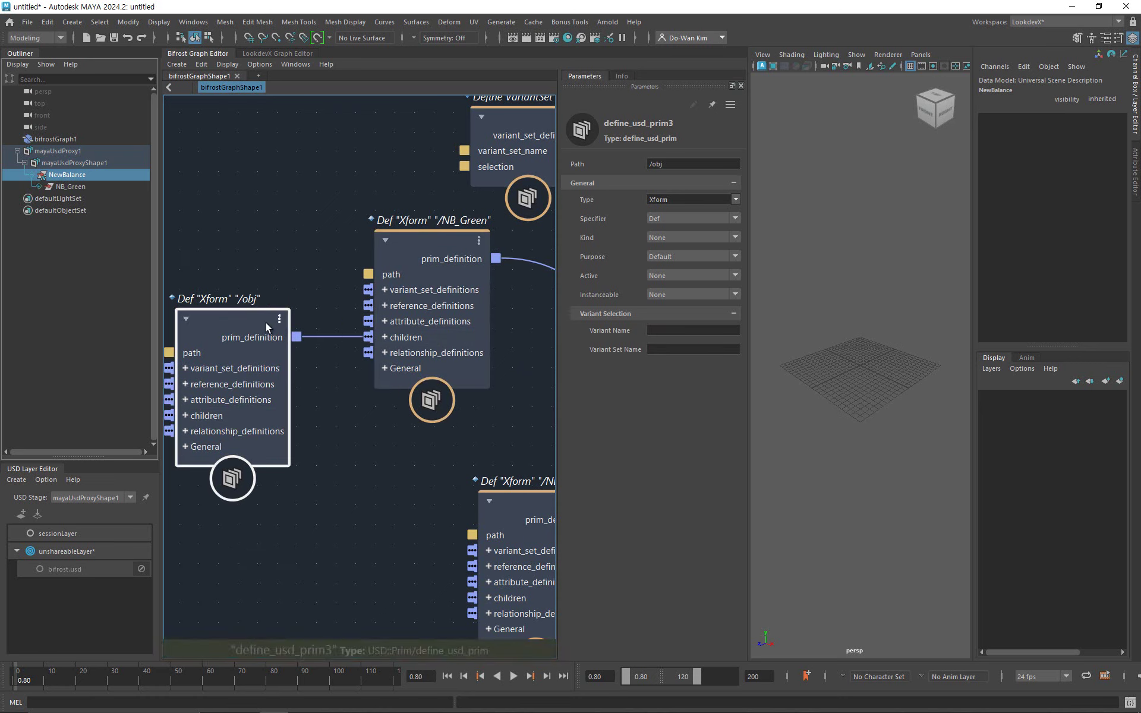
left_click_drag(247, 316, 242, 235)
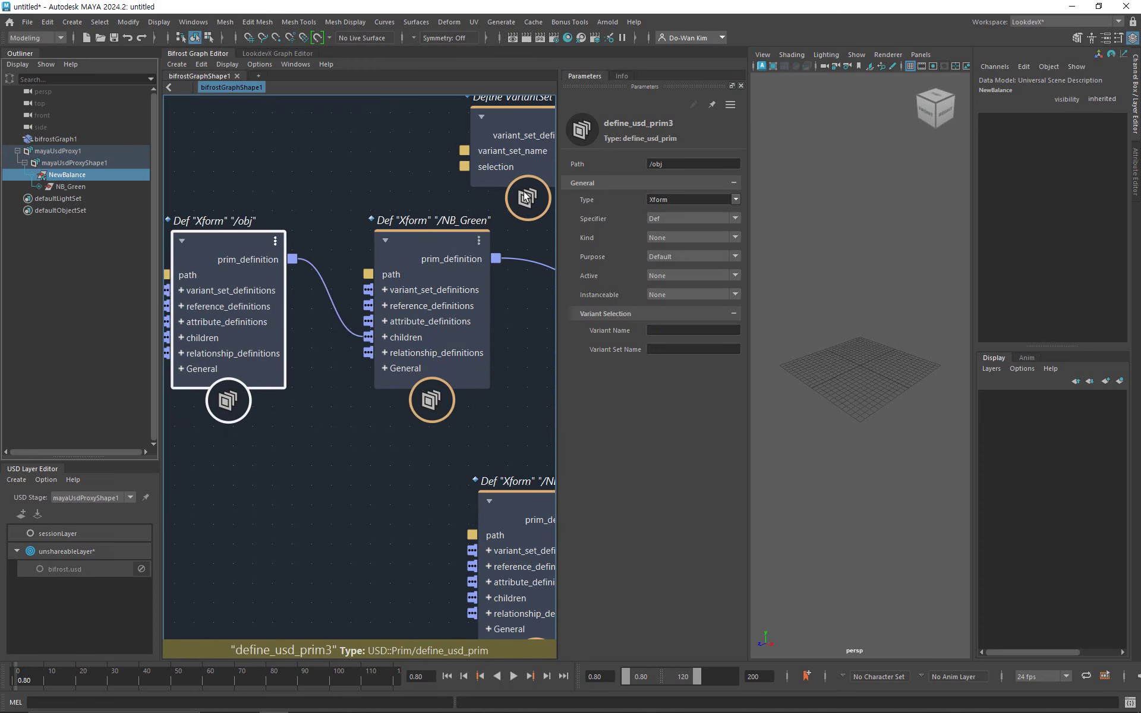
Set the new child prim's path to /NB_Render.
left_click(684, 165)
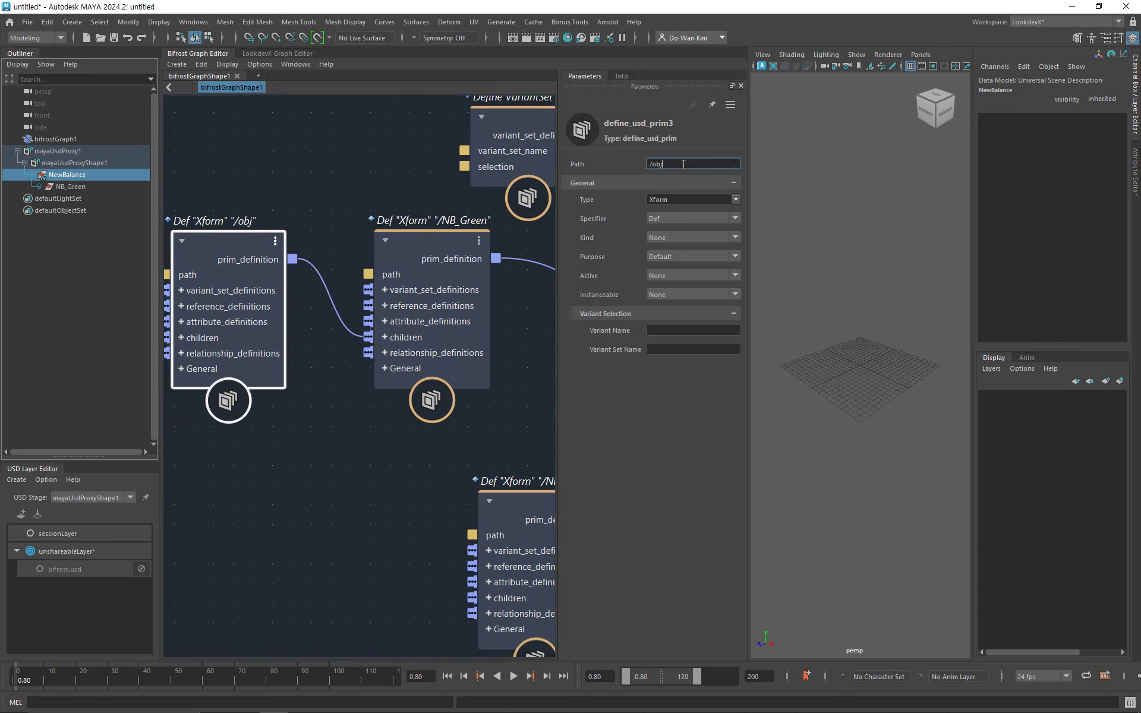
key("BackSpace")
key("BackSpace")
key("BackSpace")
type("_Render")
key("Return")
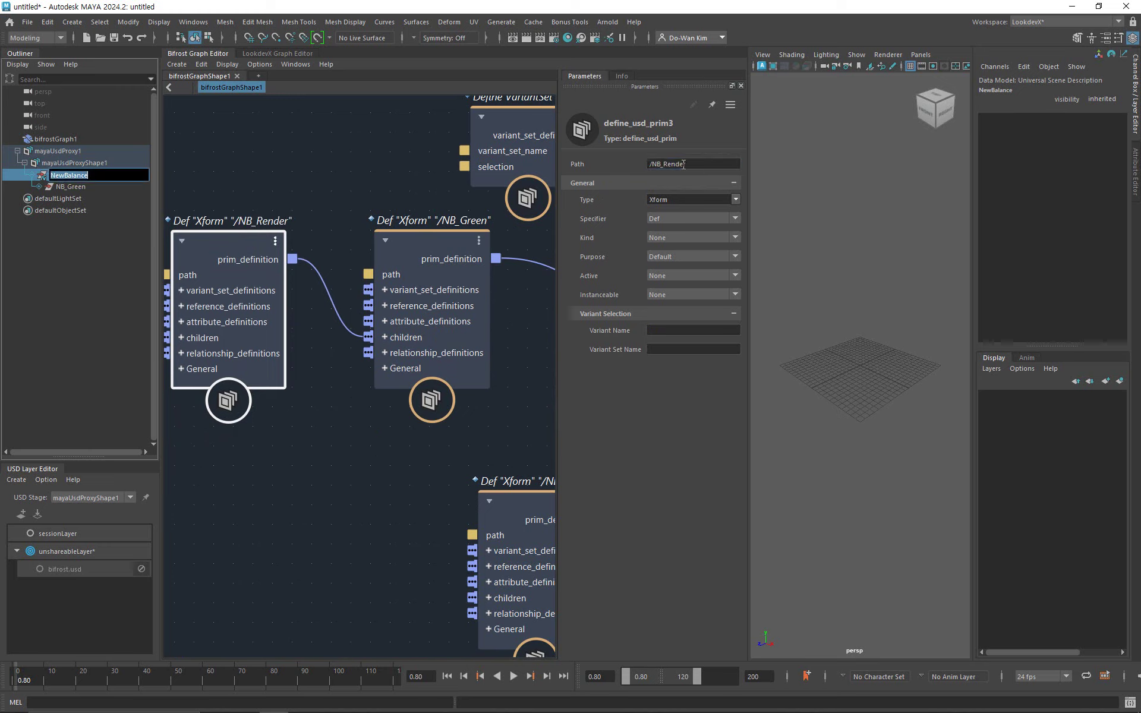
Create a second define_usd_prim node feeding the children of /NB_Green and place it just below the /NB_Render node.
right_click(433, 340)
mouse_move(522, 388)
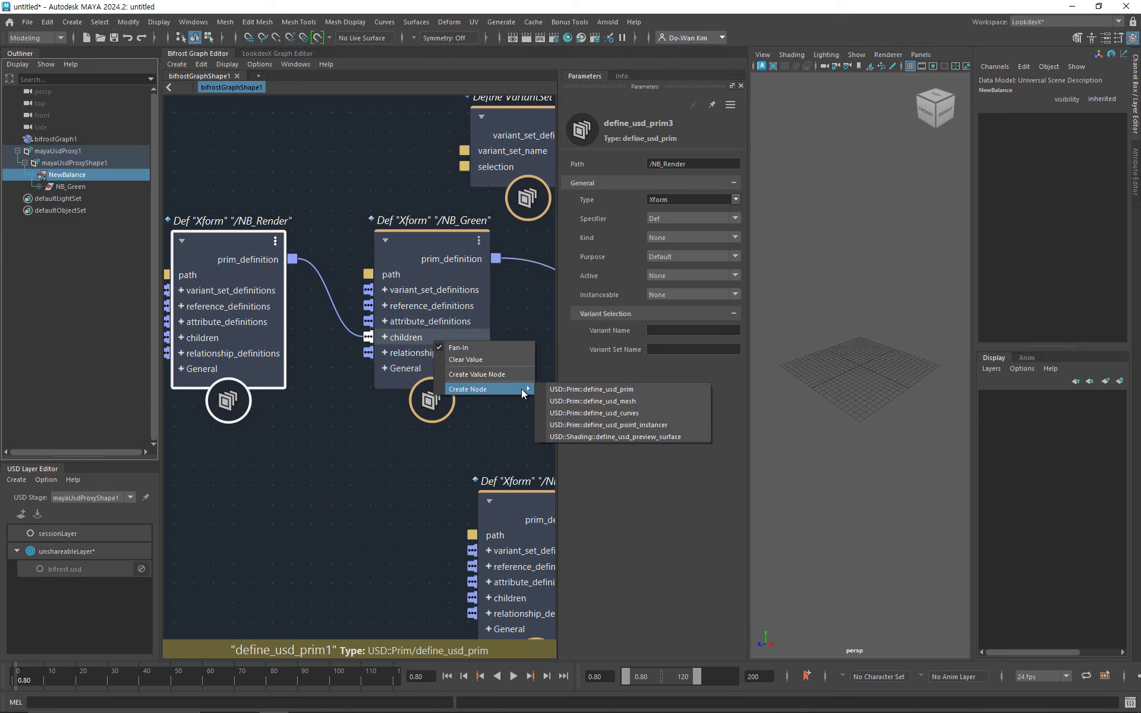
left_click(578, 389)
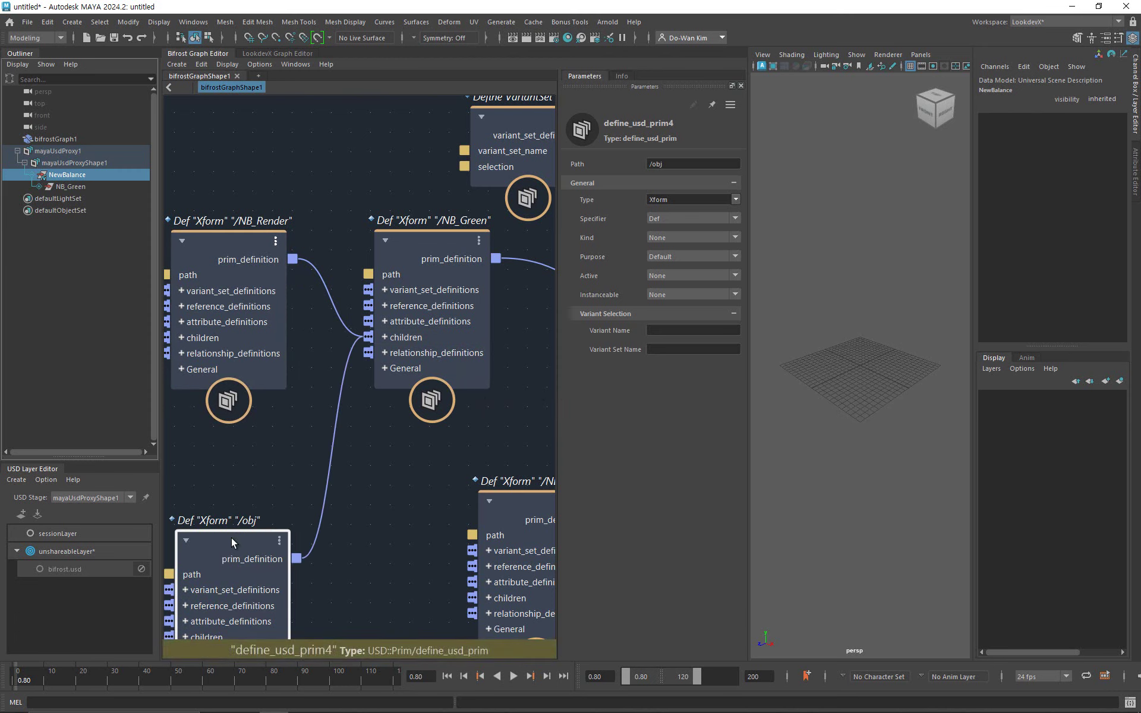
left_click_drag(231, 538, 236, 458)
Set the second child prim's path to /NB_Proxy.
left_click(672, 163)
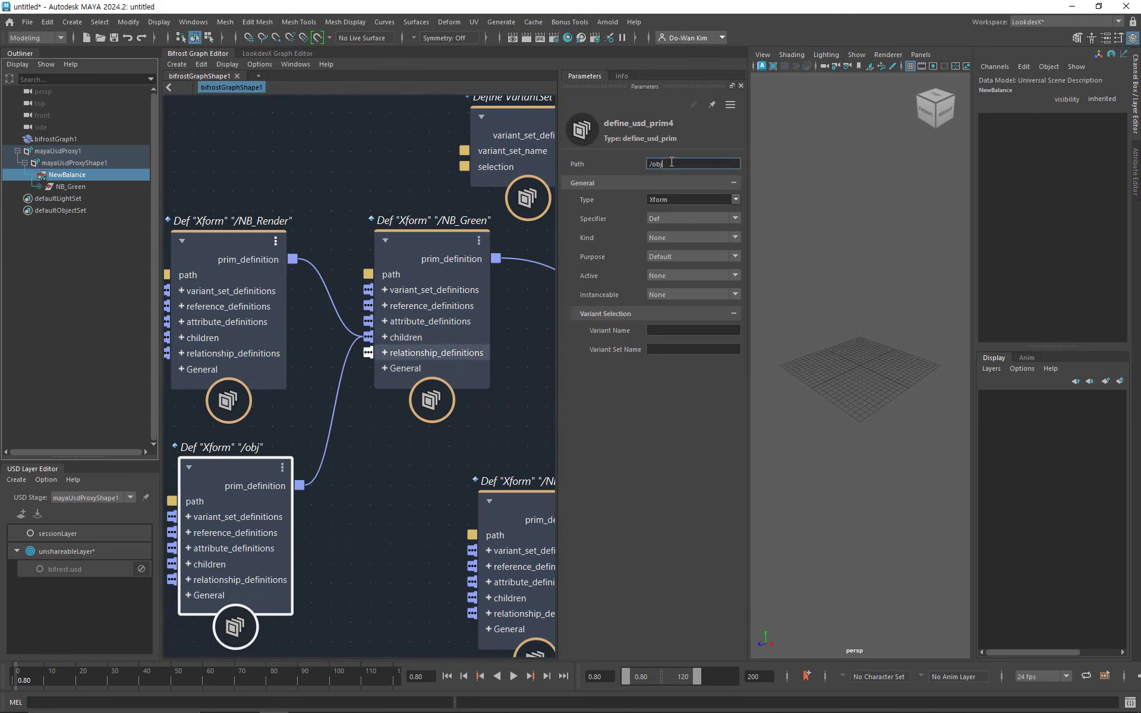
key("BackSpace")
key("BackSpace")
type("NB_Proxy")
left_click(383, 156)
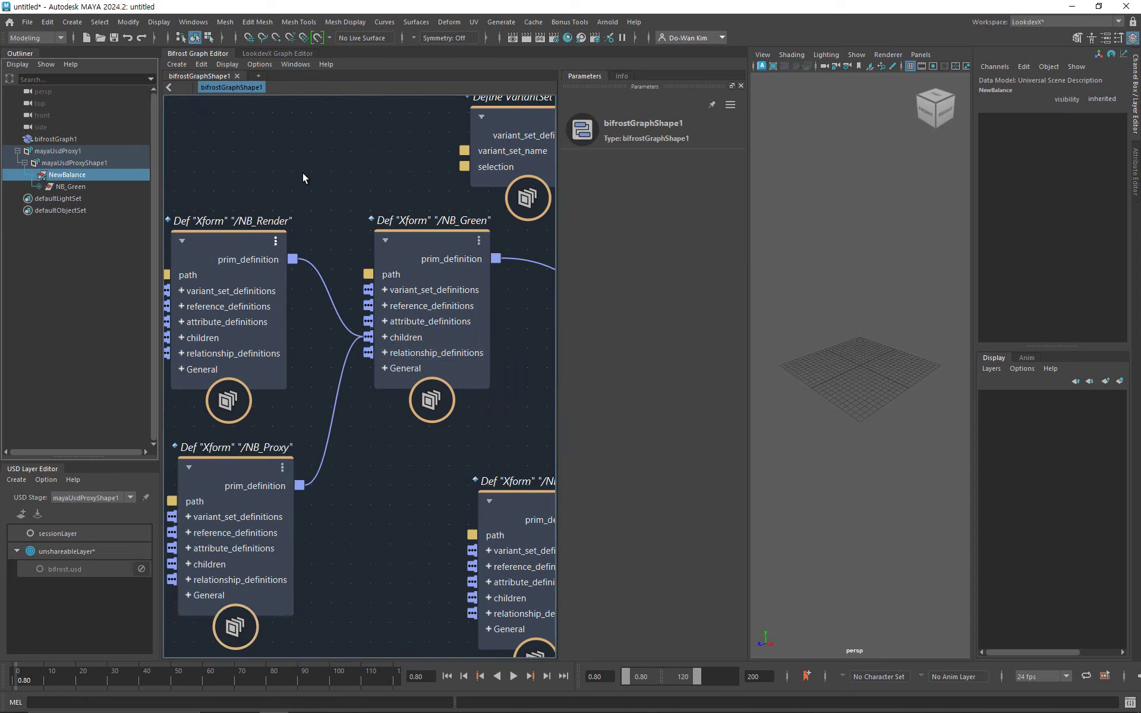
Add a USD reference node to the reference_definitions input of the /NB_Render node.
middle_click_drag(302, 172, 459, 158)
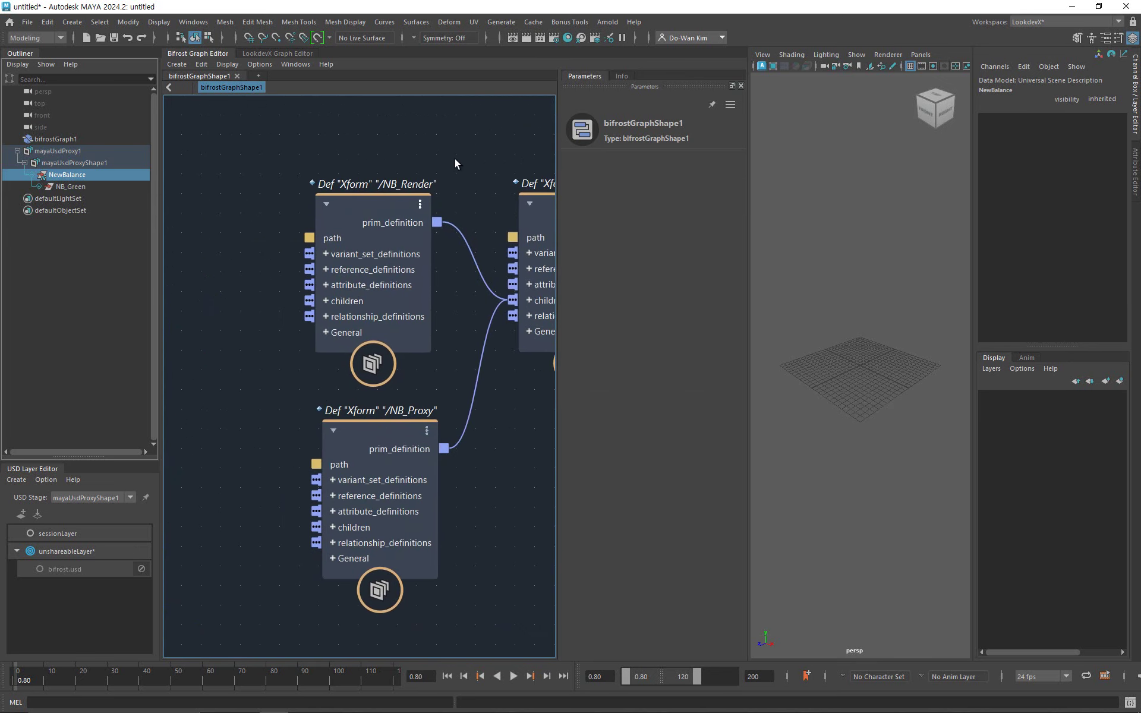
middle_click_drag(443, 327, 400, 326)
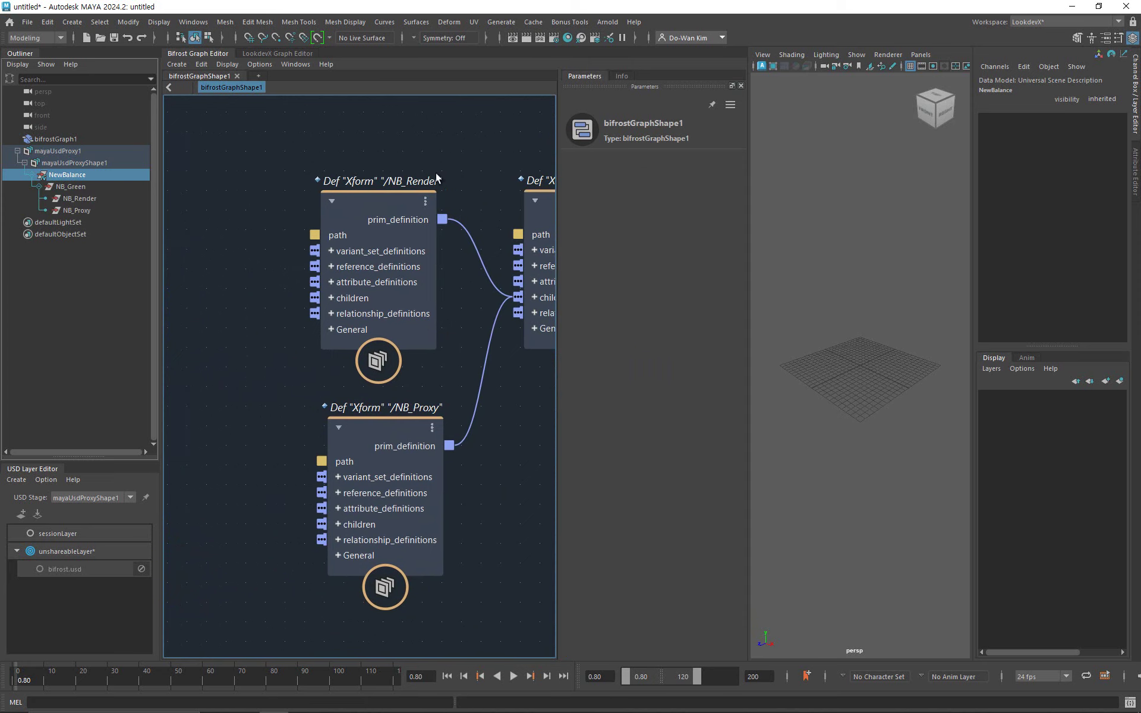
right_click(377, 270)
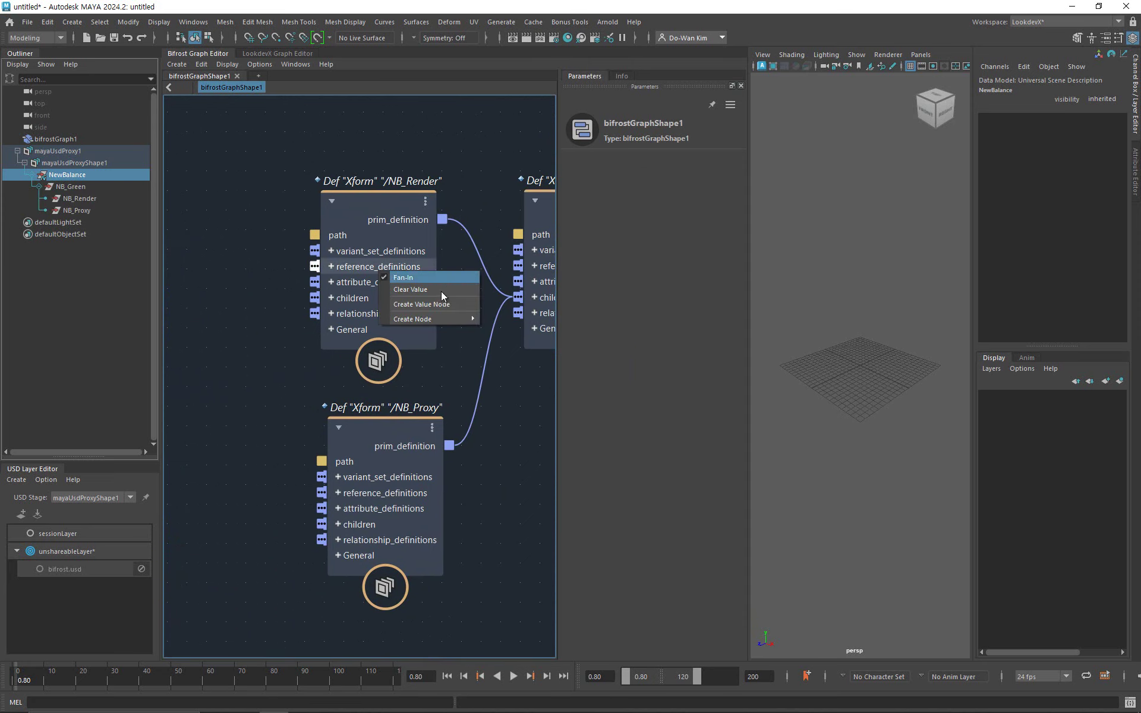
mouse_move(443, 319)
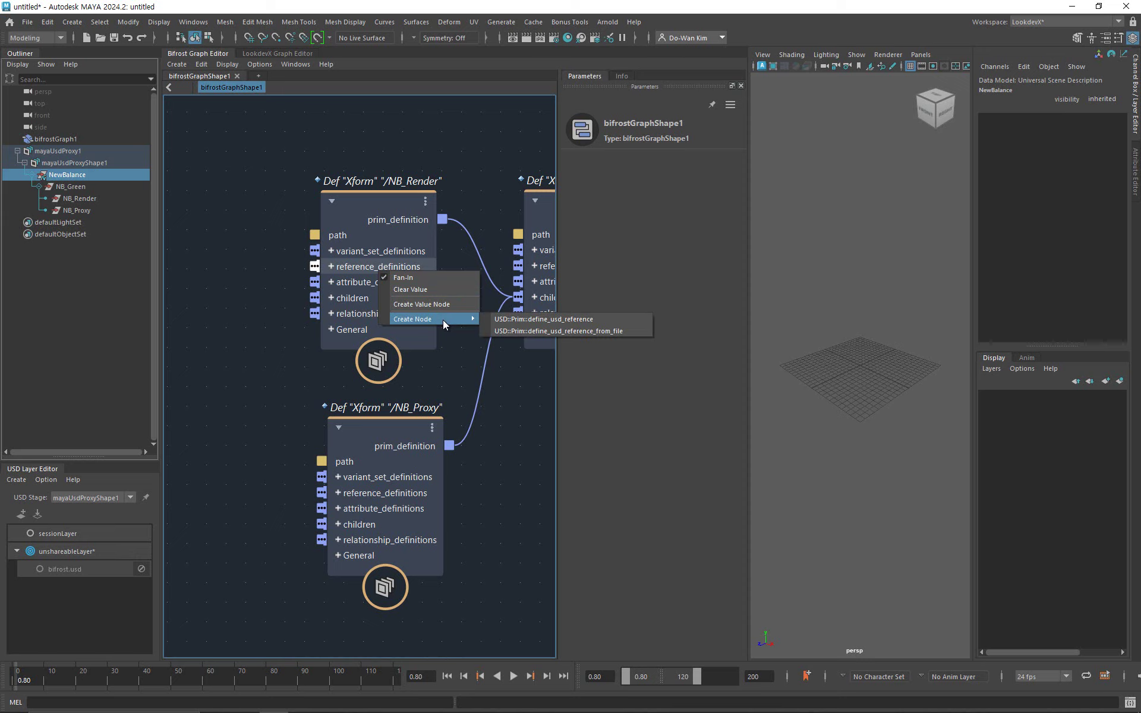
Create a define_usd_reference_from_file node on NB_Render's reference definitions and load MB_High.usd from the USD_Files/NB folder.
left_click(572, 331)
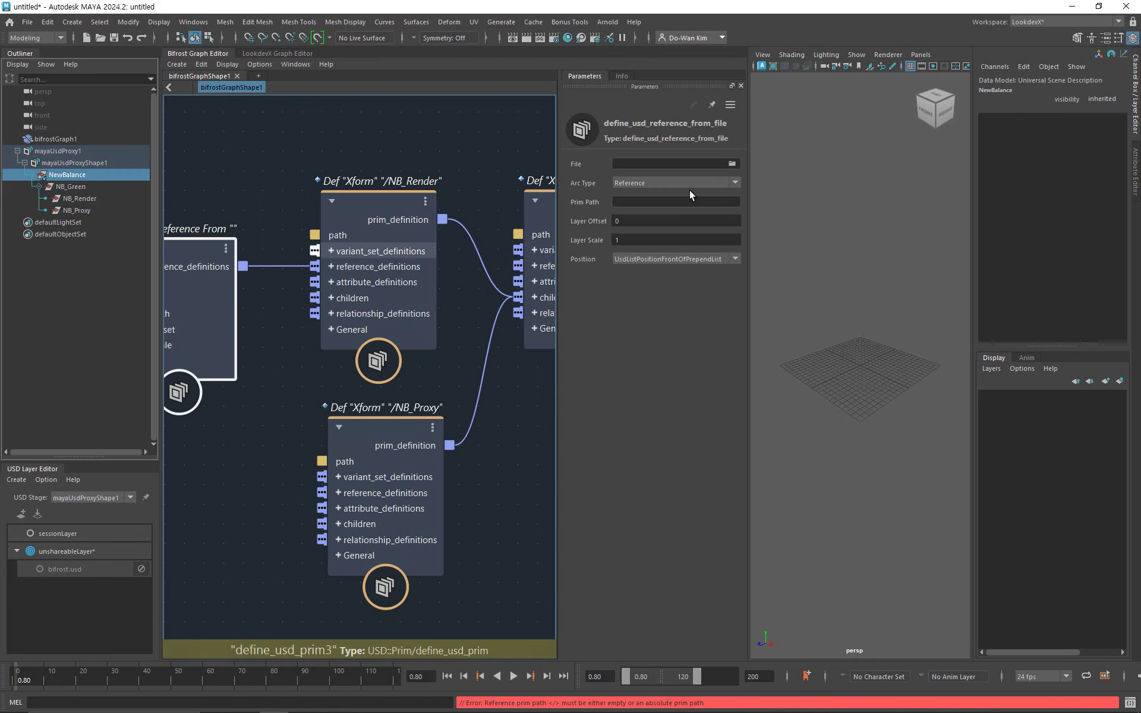
left_click(736, 162)
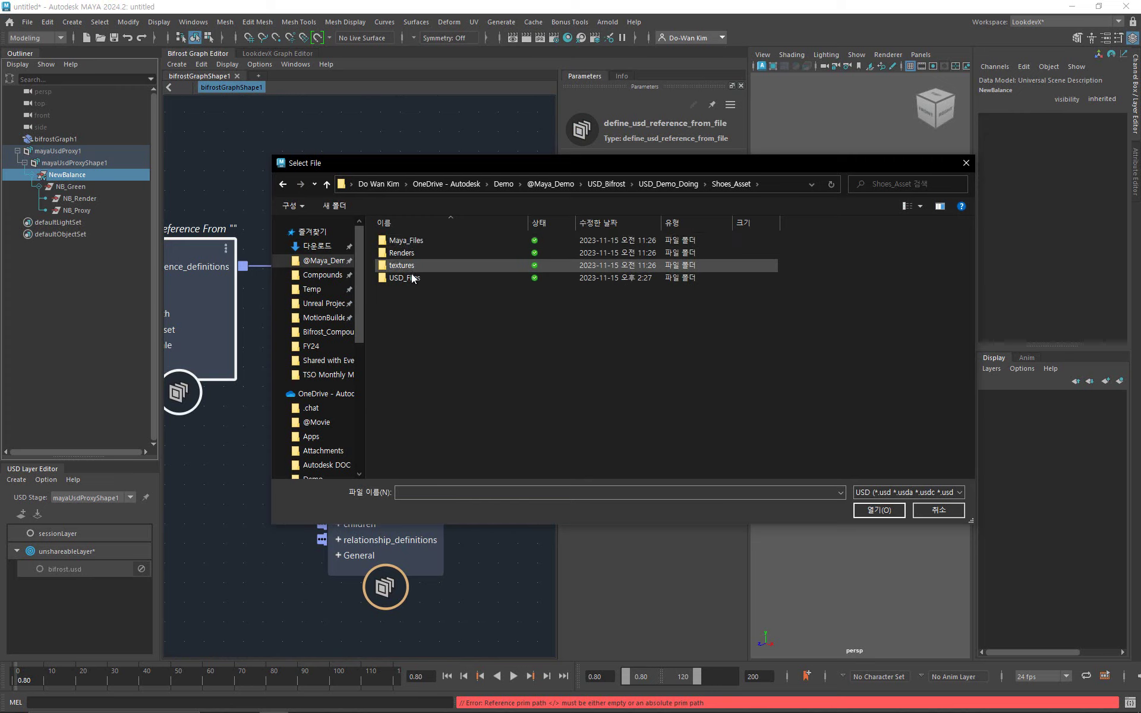
double_click(412, 278)
double_click(413, 242)
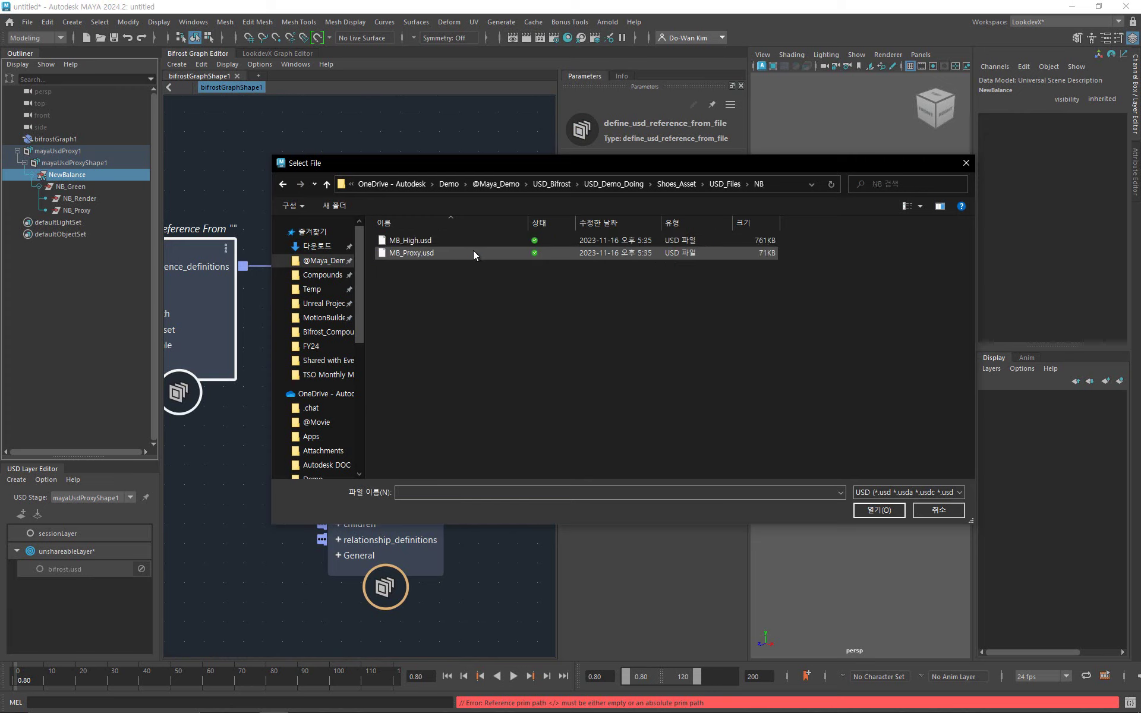
left_click(438, 239)
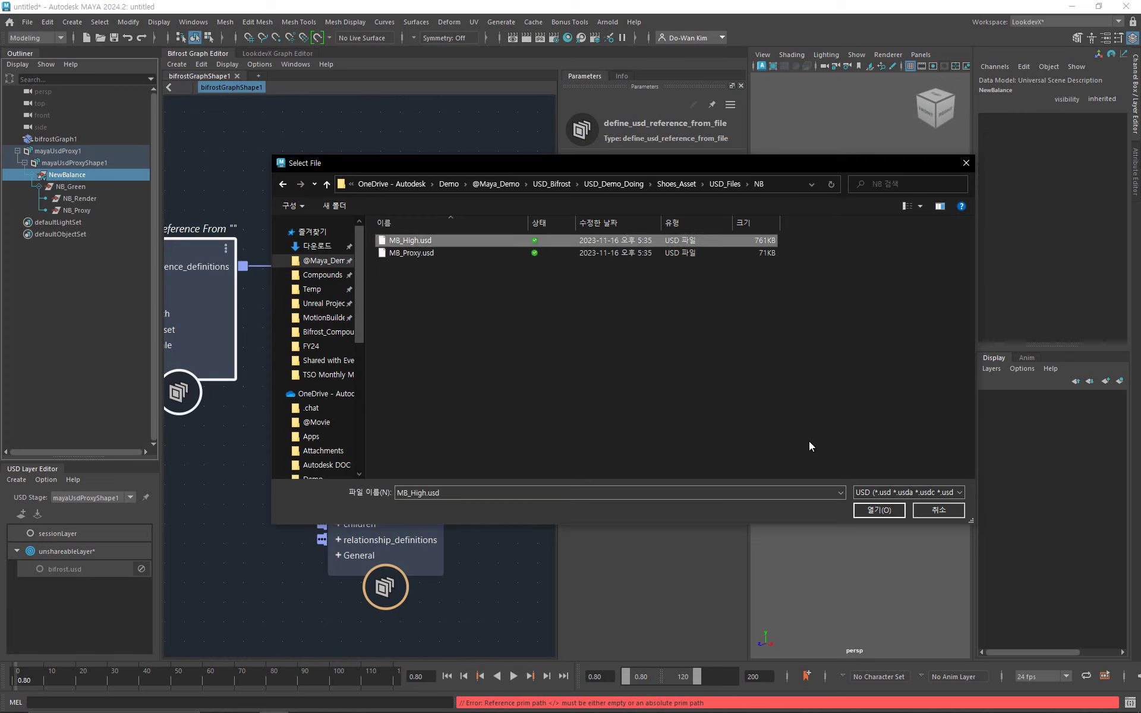
left_click(873, 515)
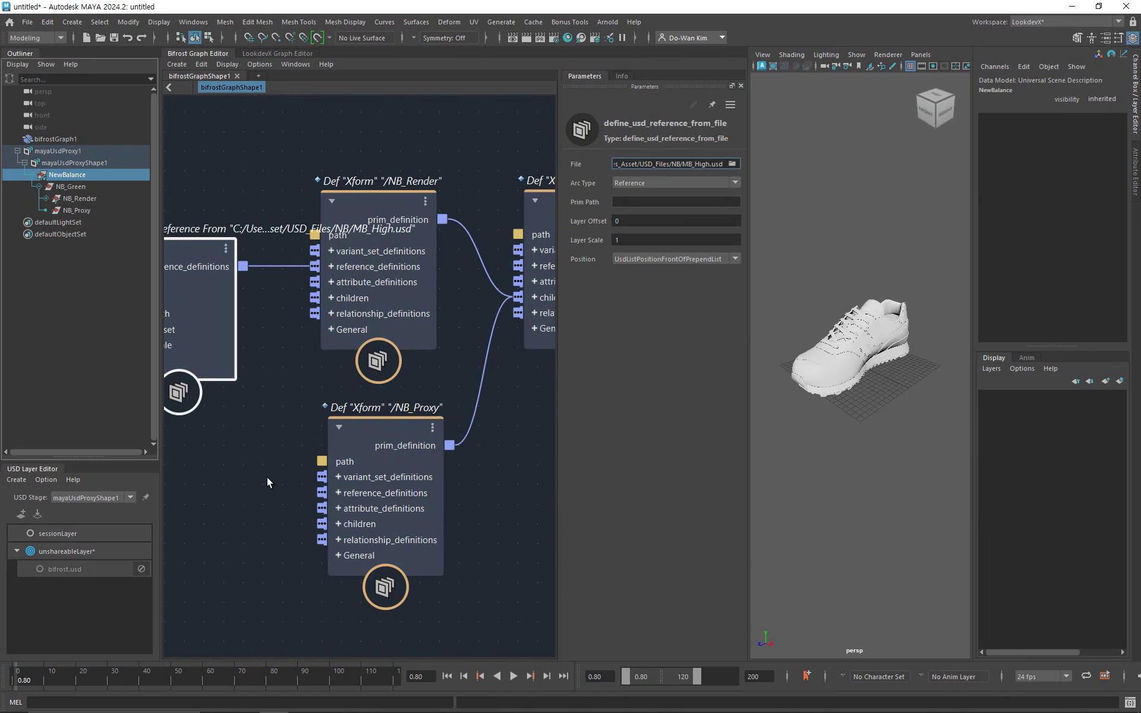
Create a define_usd_reference_from_file node on NB_Proxy's reference definitions and load MB_Proxy.usd into it.
middle_click_drag(358, 436, 417, 404)
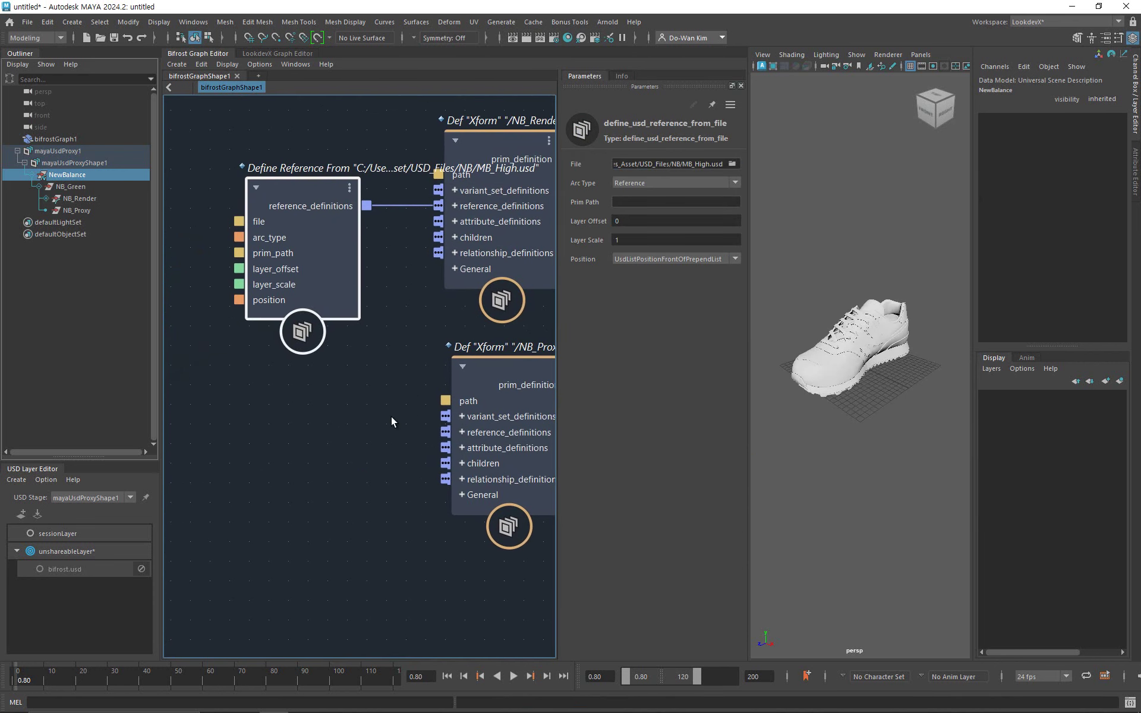
right_click(491, 438)
mouse_move(568, 486)
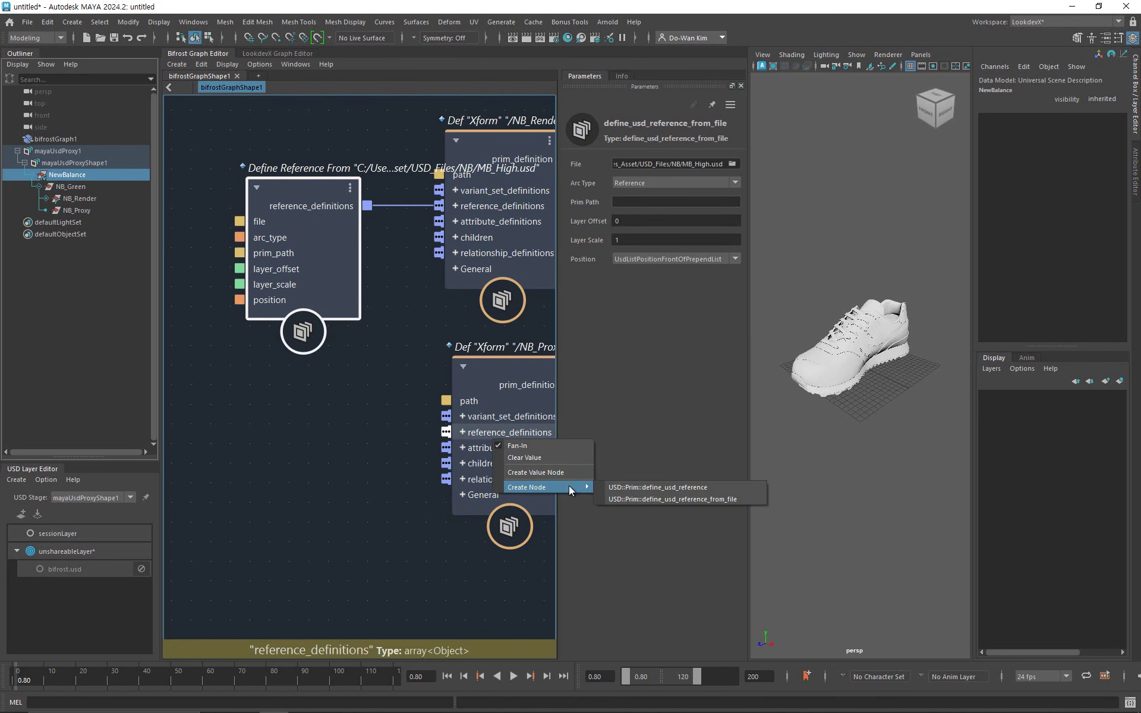
left_click(637, 497)
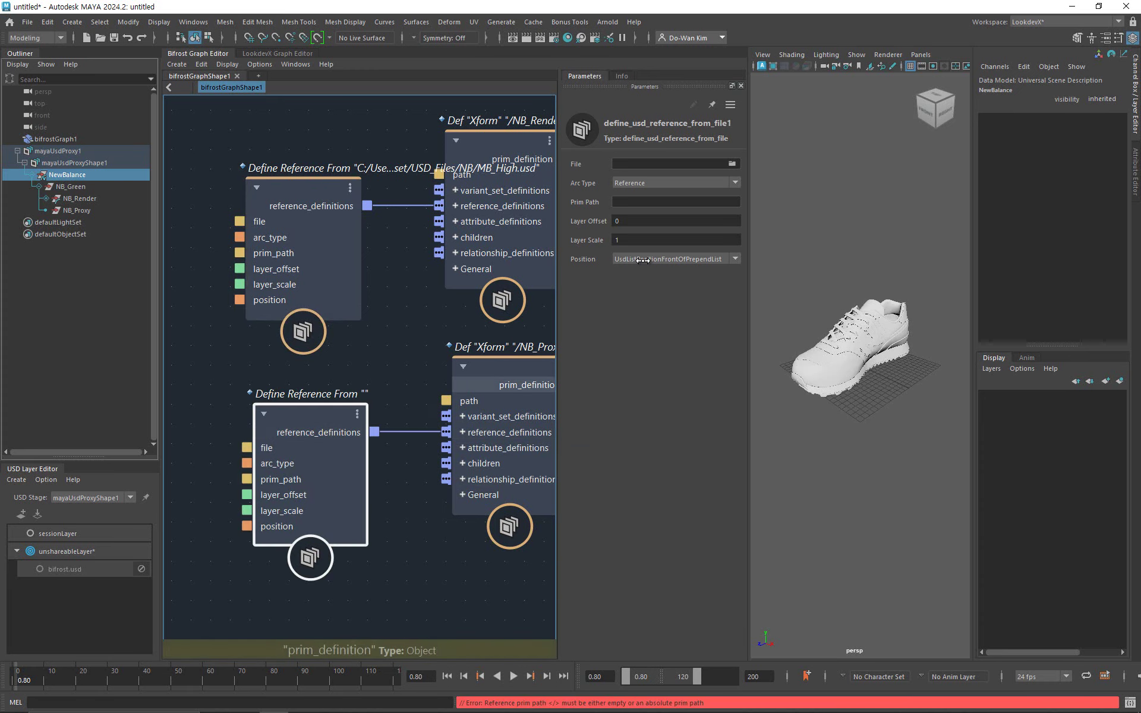
left_click(732, 164)
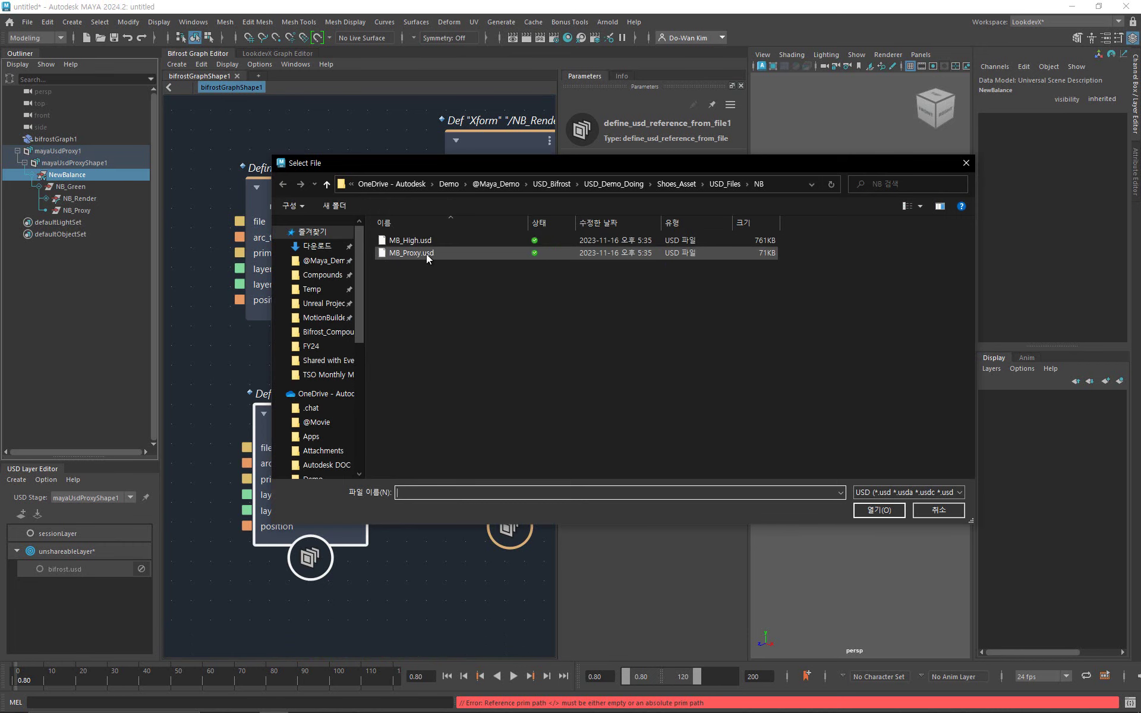
left_click(426, 253)
left_click(875, 511)
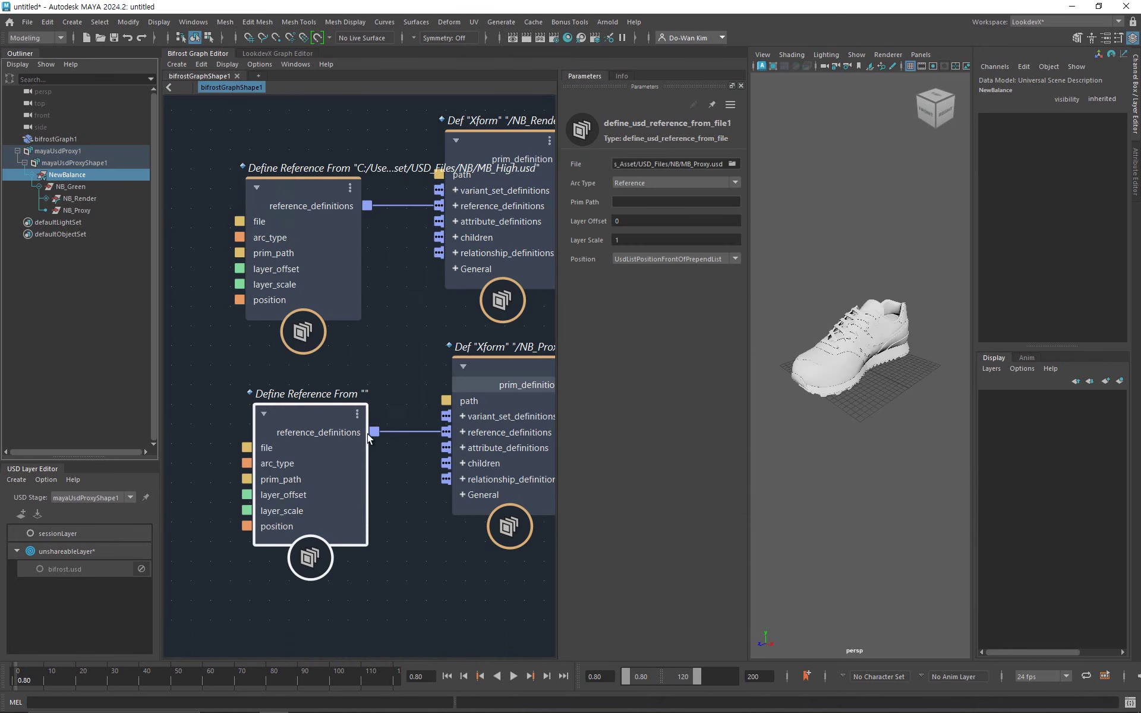
Check the NewBalance prim's NewBalance_Color variant set by switching to Blue and back to Green.
middle_click_drag(416, 327, 257, 357)
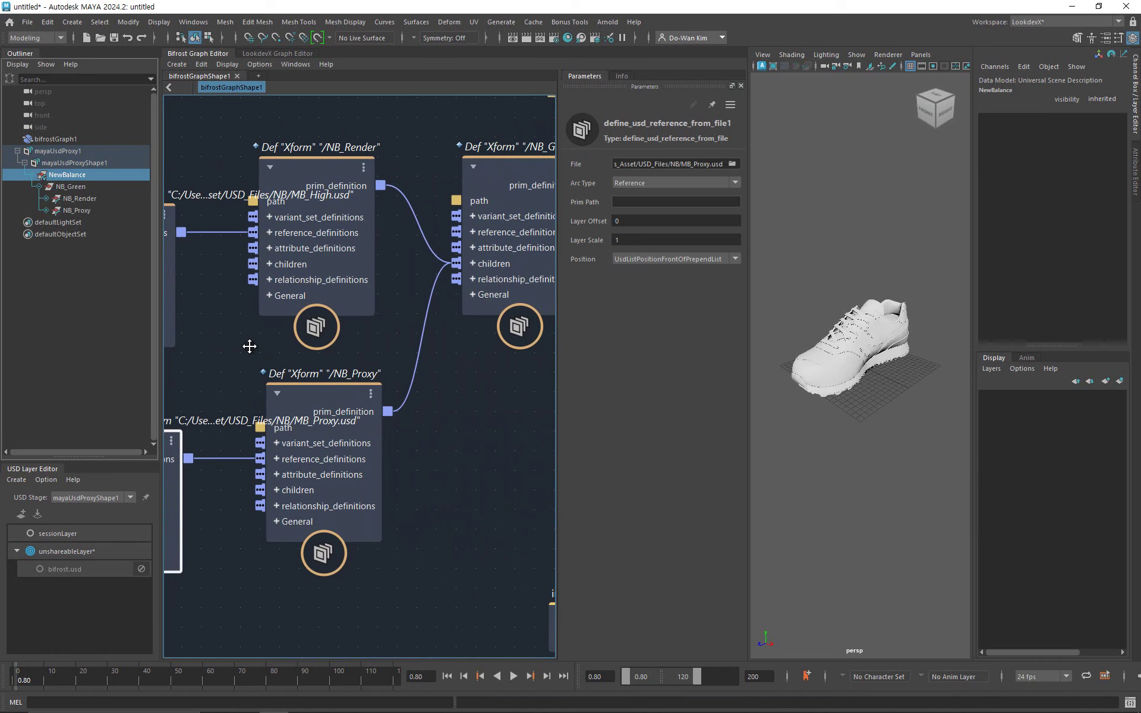
right_click(83, 179)
mouse_move(219, 237)
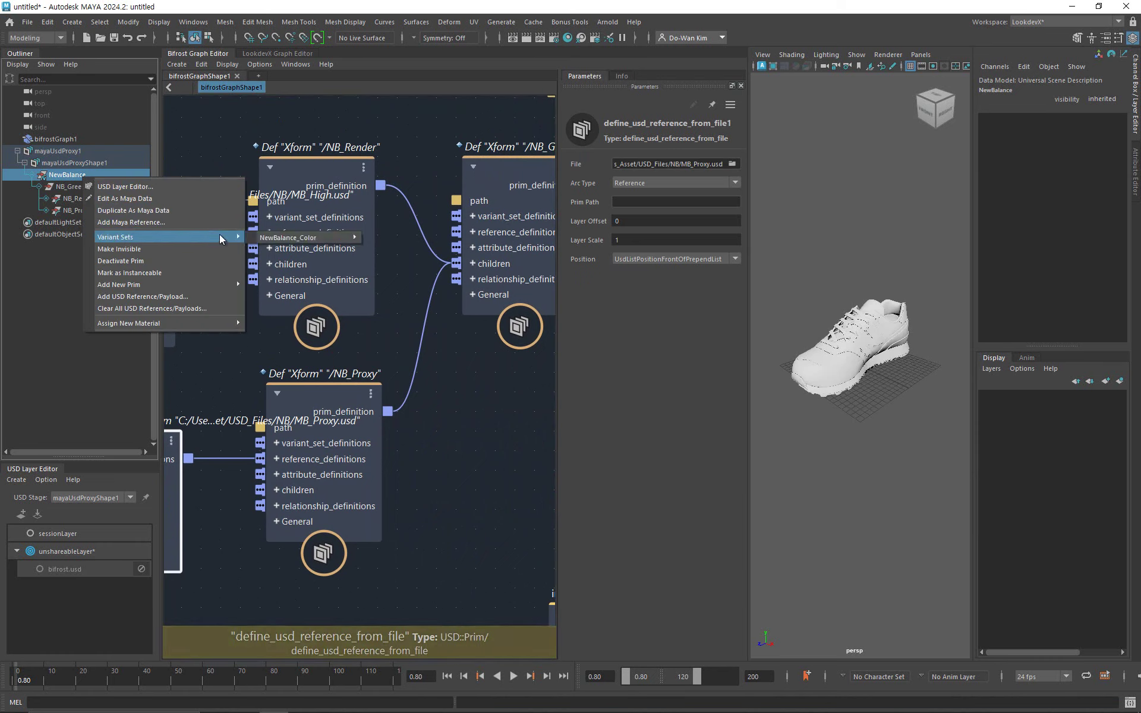
mouse_move(277, 237)
left_click(390, 245)
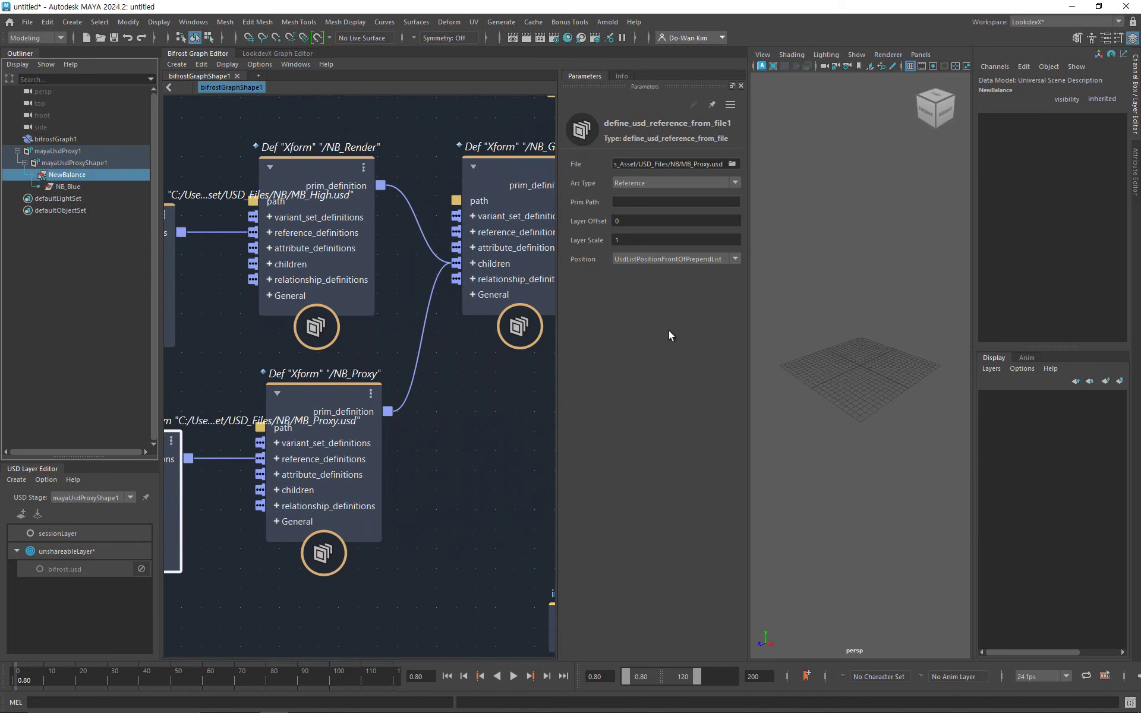
right_click(99, 174)
mouse_move(228, 236)
mouse_move(290, 239)
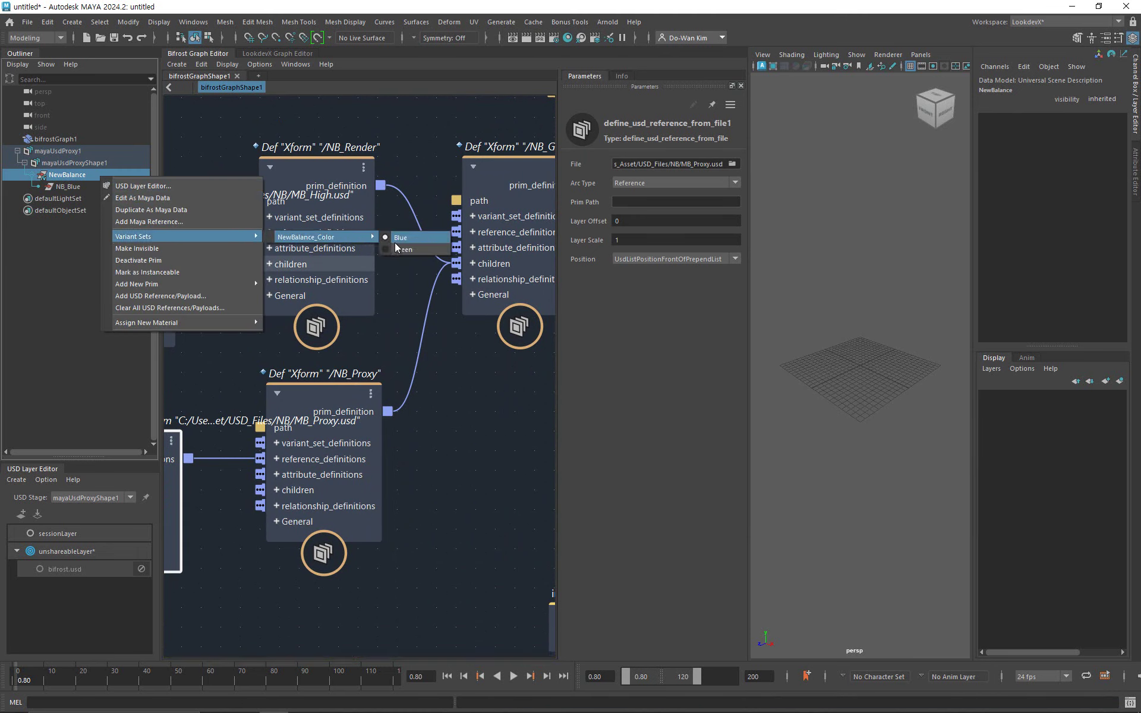
left_click(399, 248)
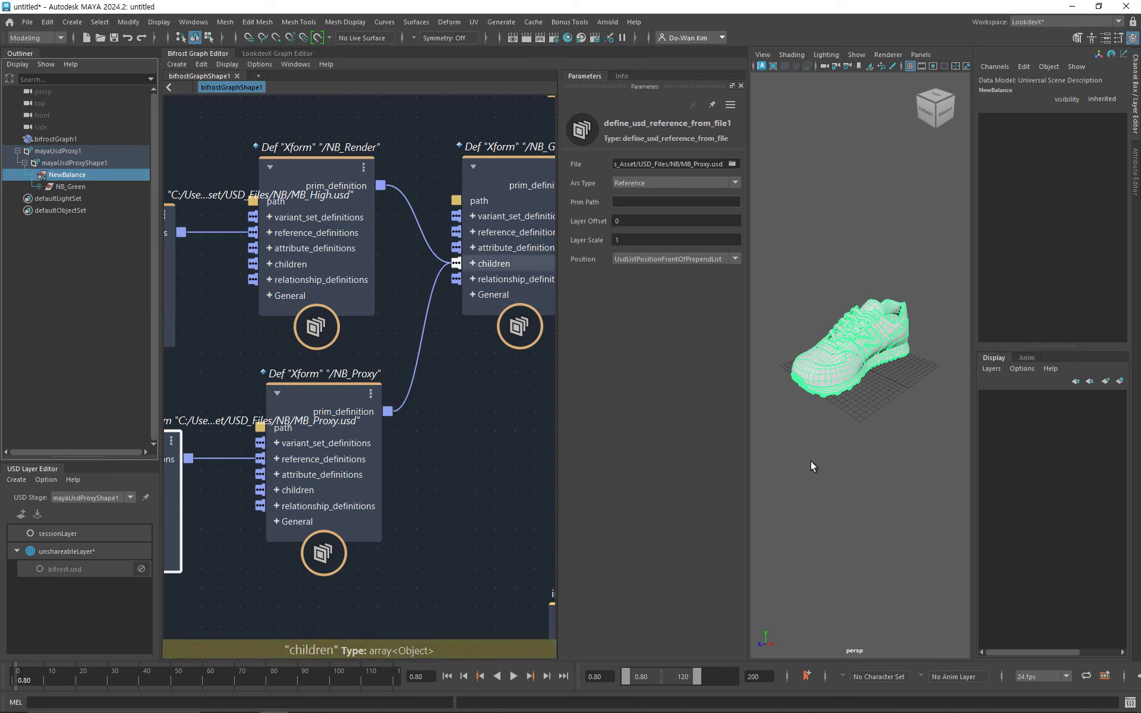
Set the purpose of the NB_Render prim definition to Render, keeping its kind at None.
left_click(496, 501)
middle_click_drag(446, 443, 556, 451)
left_click(435, 175)
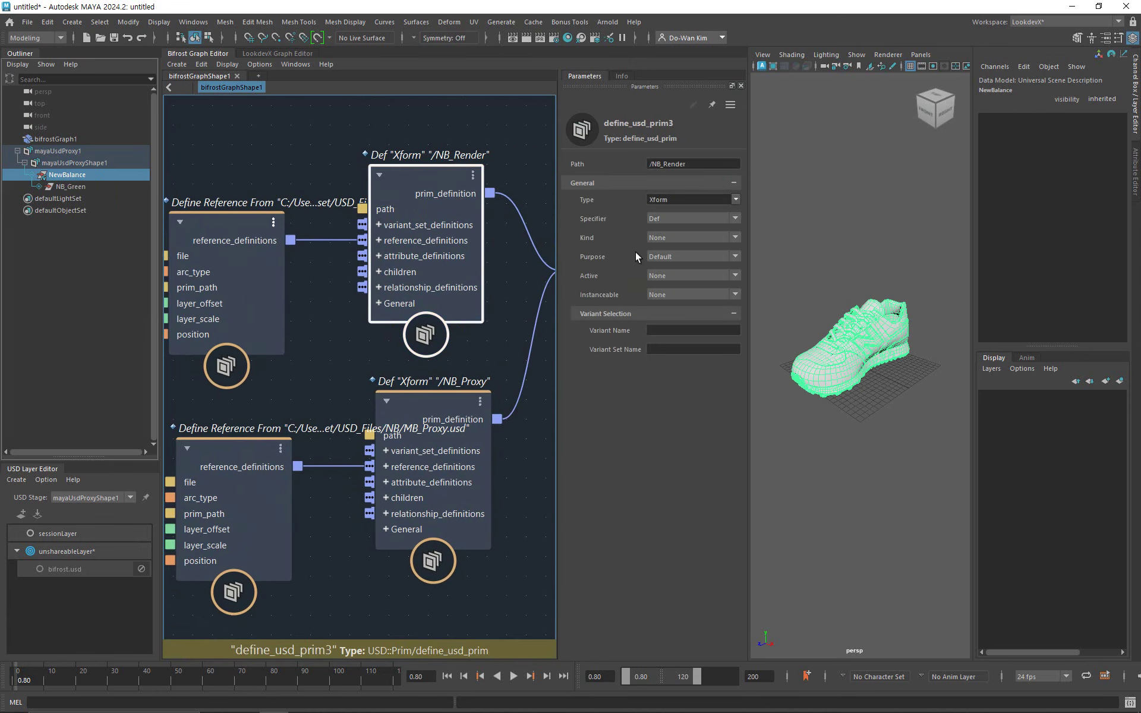
left_click(678, 236)
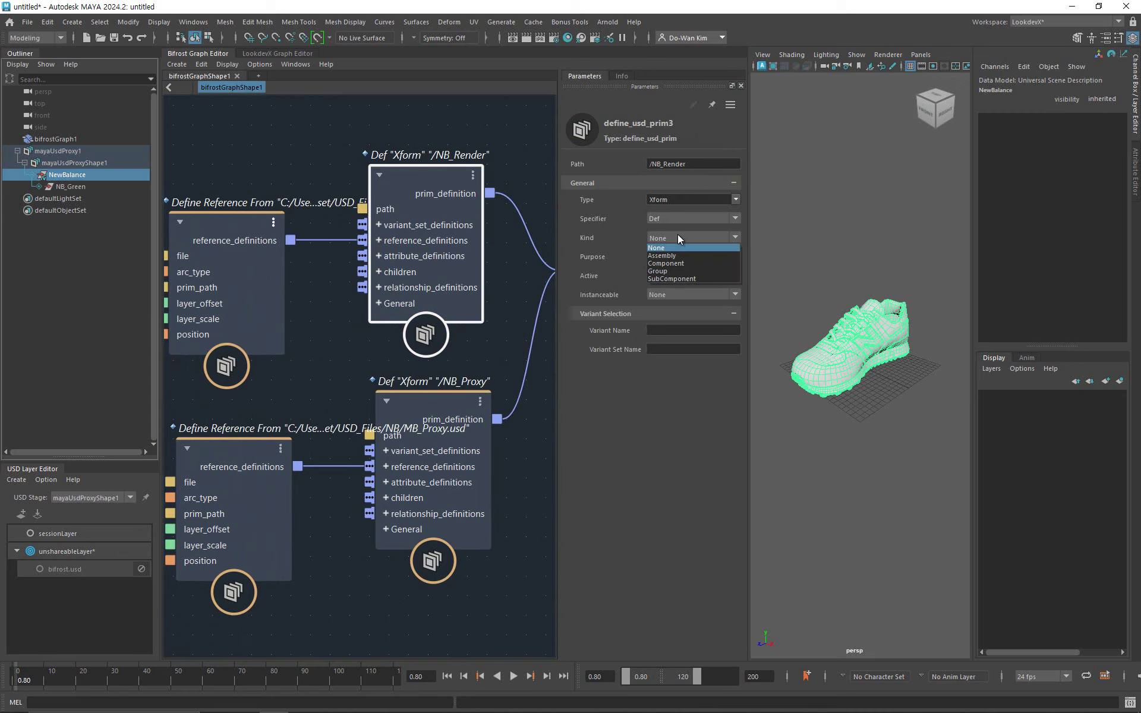
left_click(677, 235)
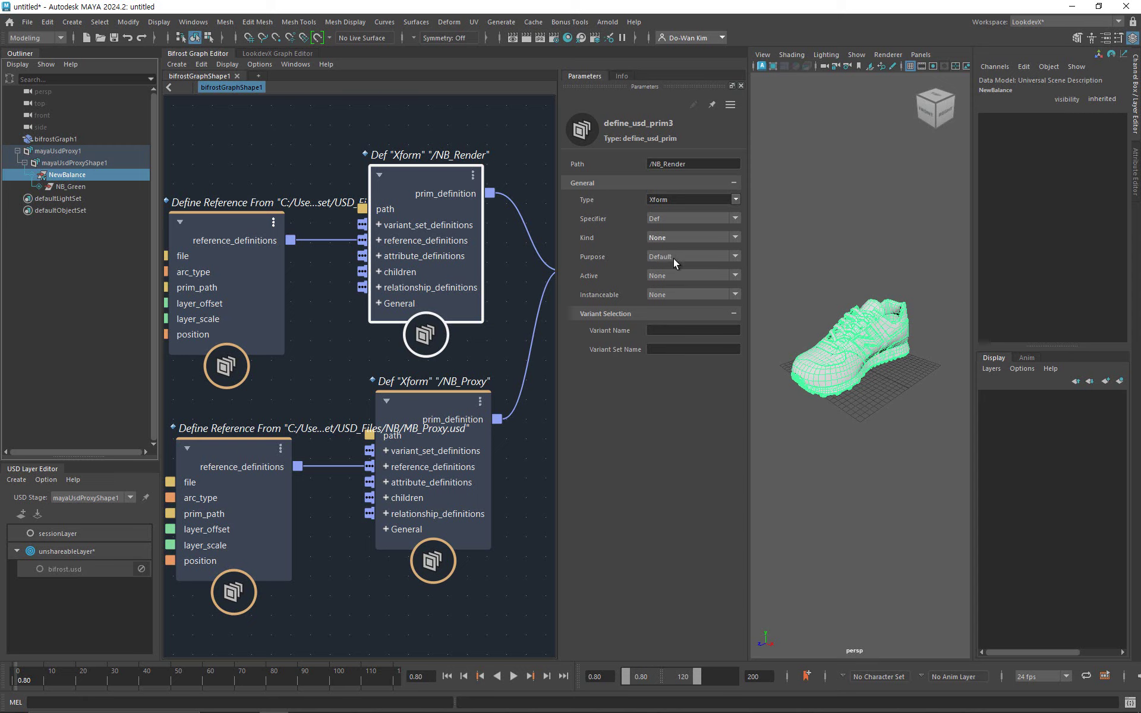
left_click(674, 258)
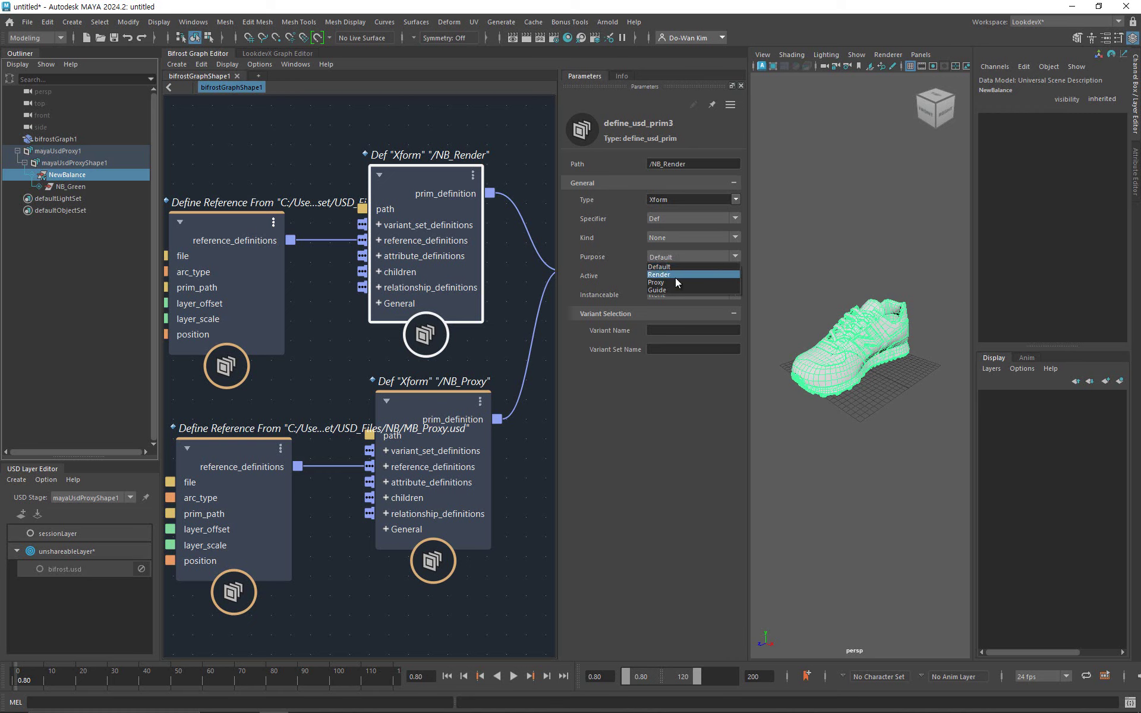
left_click(675, 275)
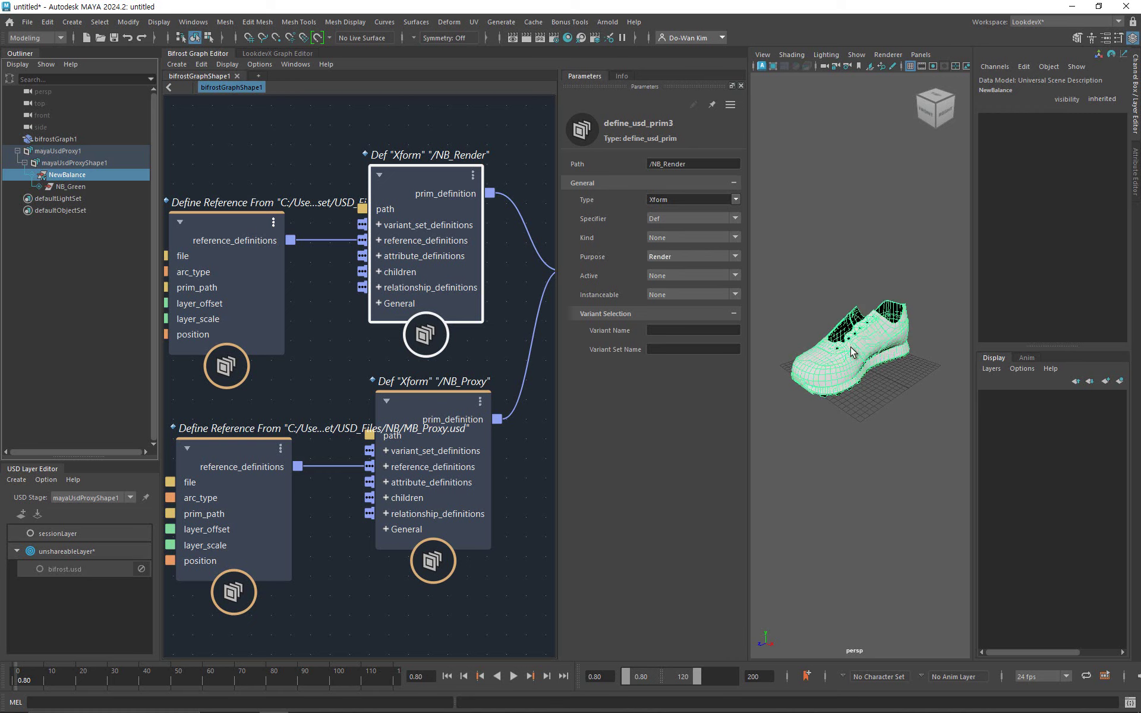
Set the purpose of the NB_Proxy prim definition to Proxy.
left_click(427, 403)
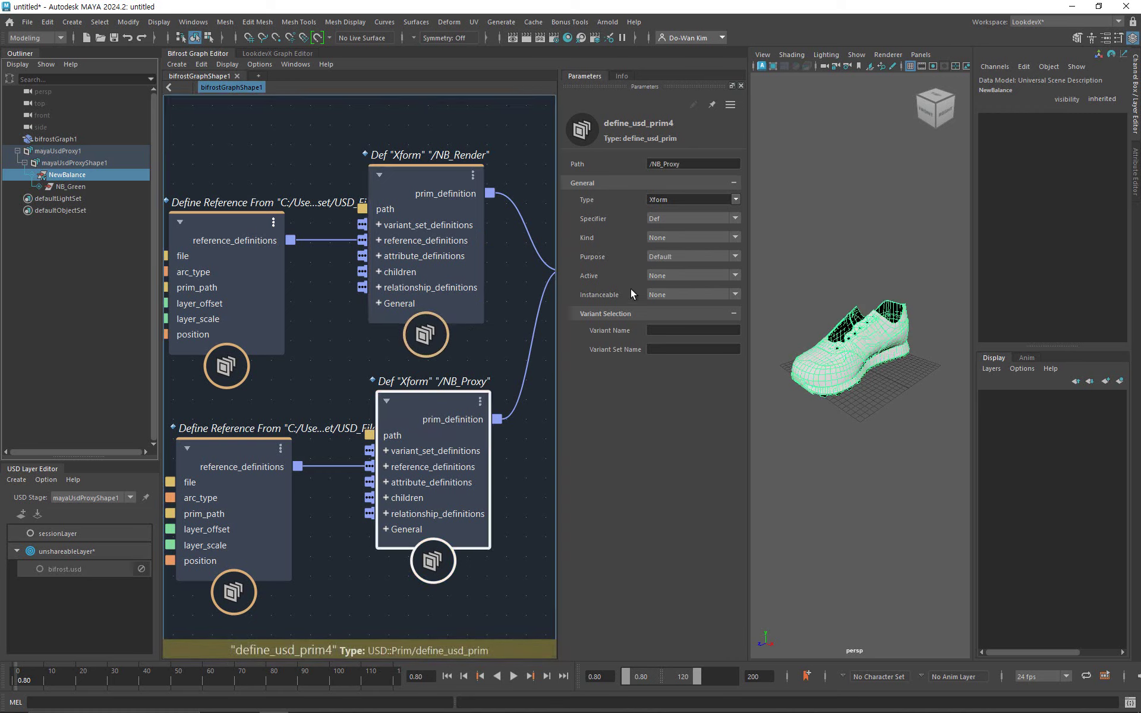
left_click(672, 257)
left_click(667, 282)
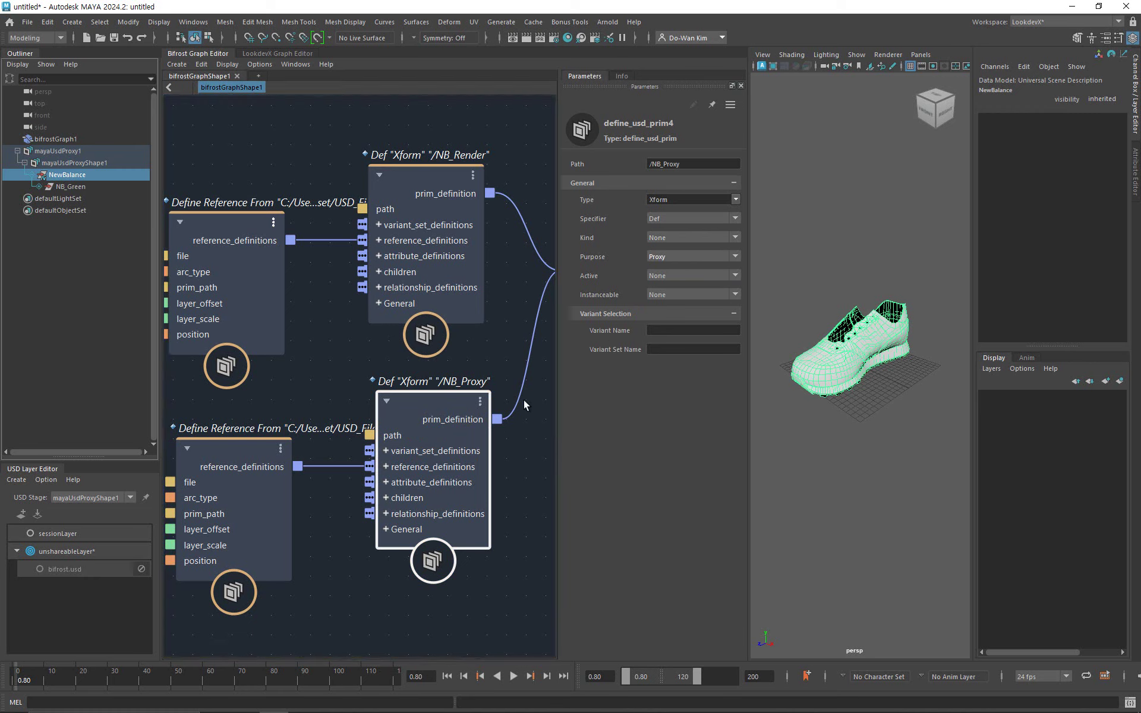
left_click(488, 369)
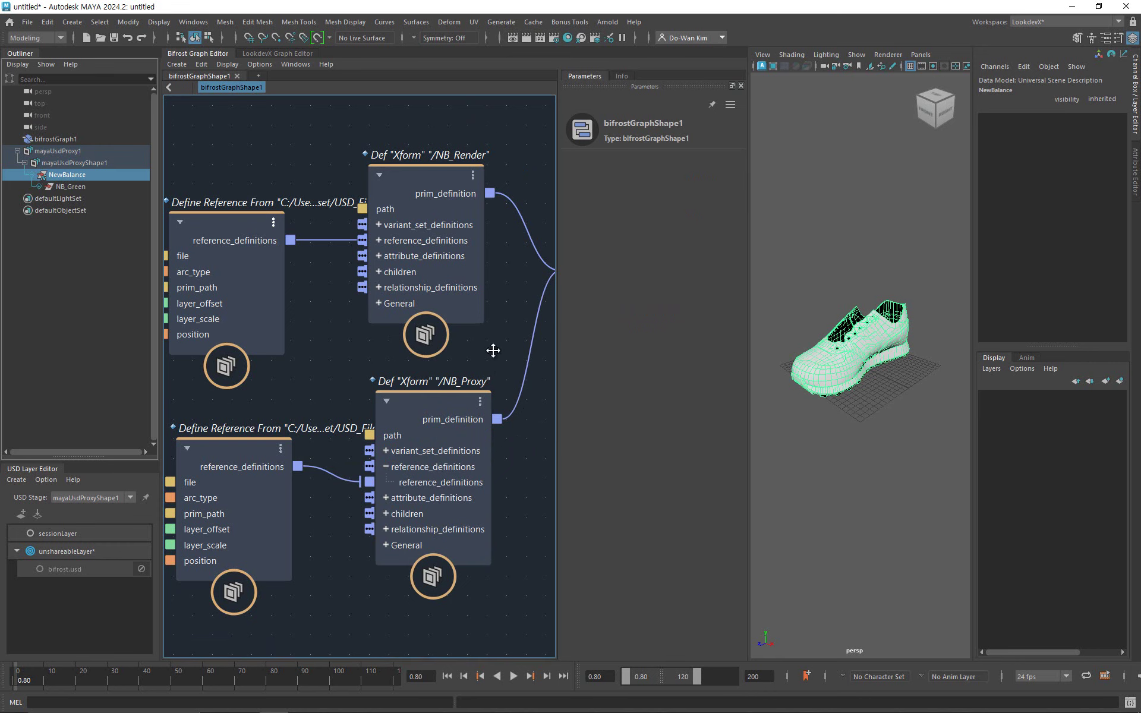
Add an Arnold Skydome Light to the scene.
middle_click_drag(418, 350, 199, 374)
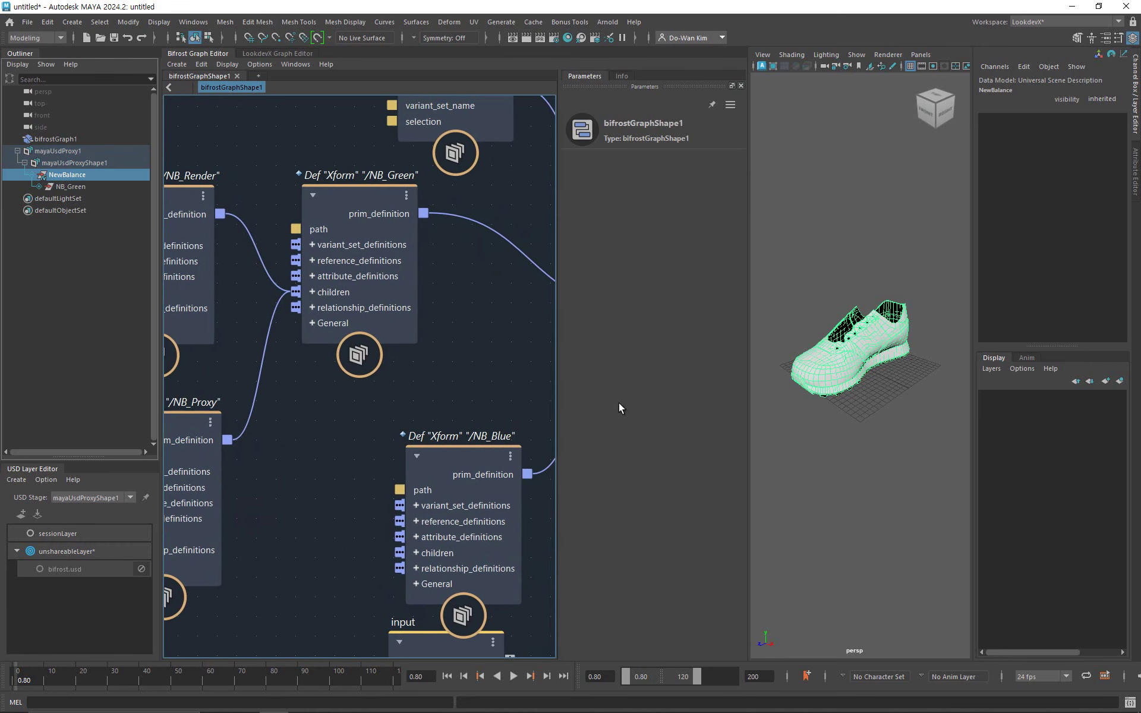
left_click(867, 442)
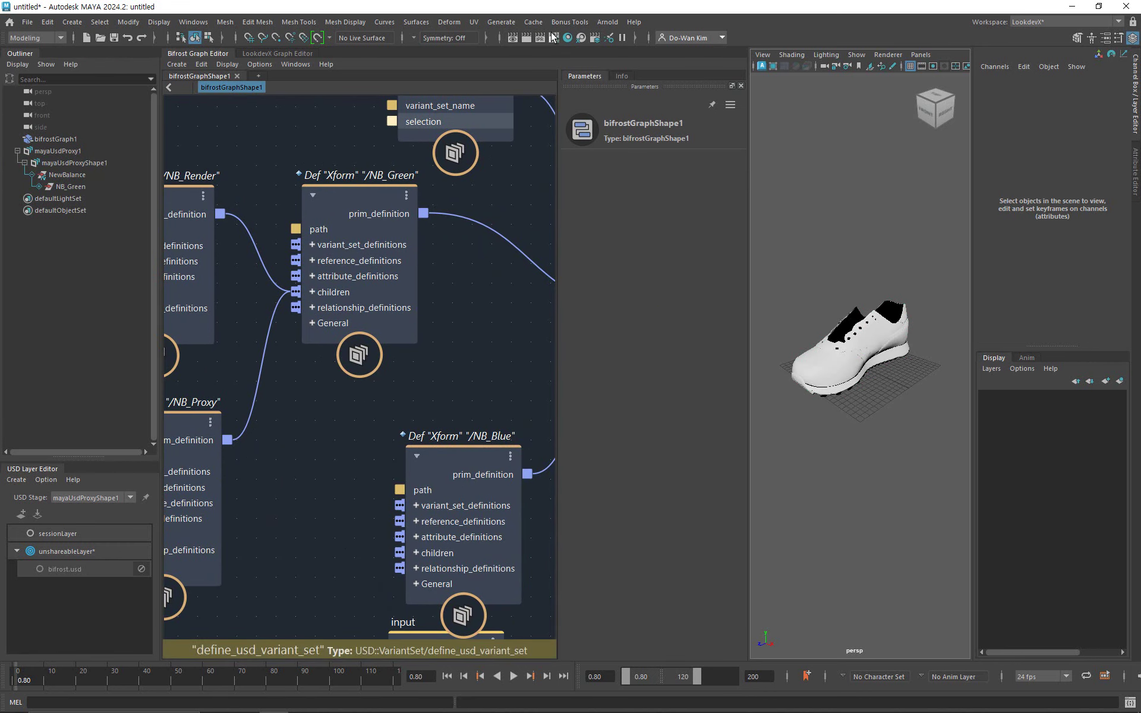
left_click(605, 22)
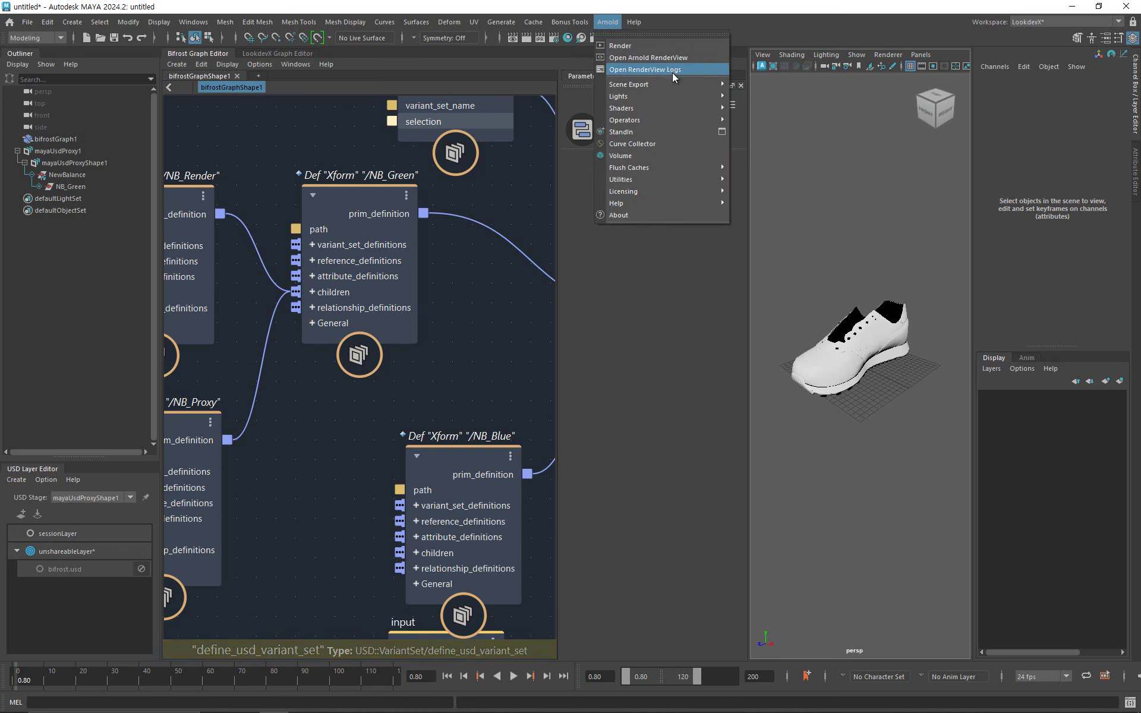
mouse_move(673, 88)
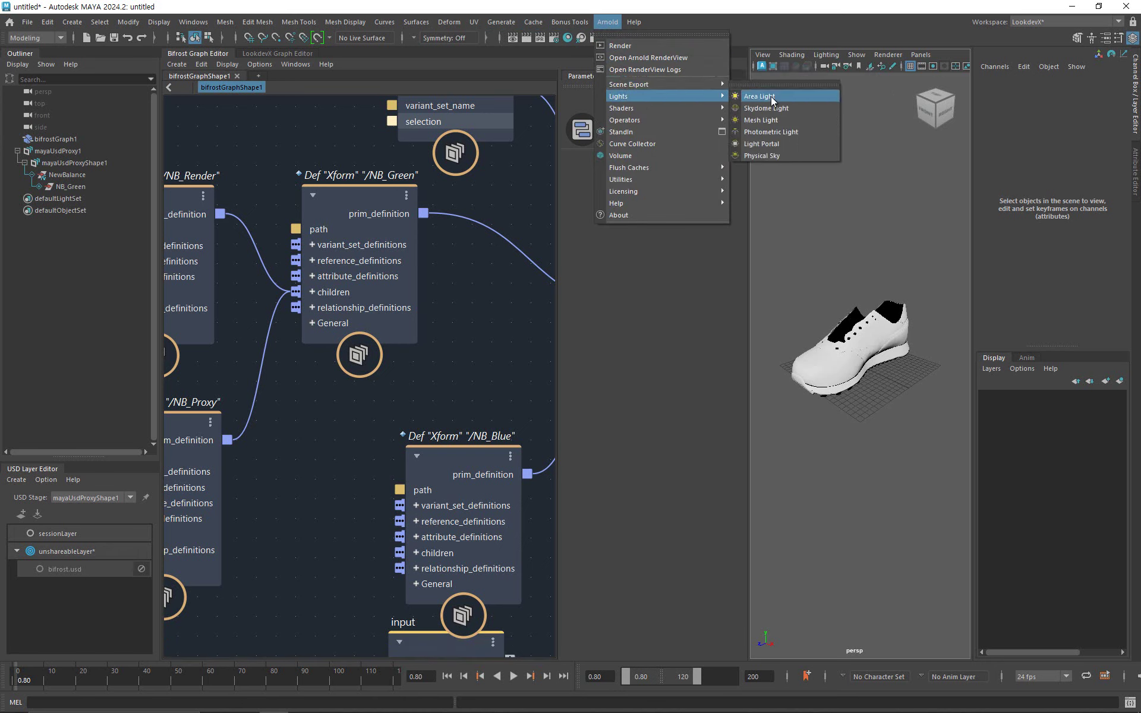
left_click(769, 108)
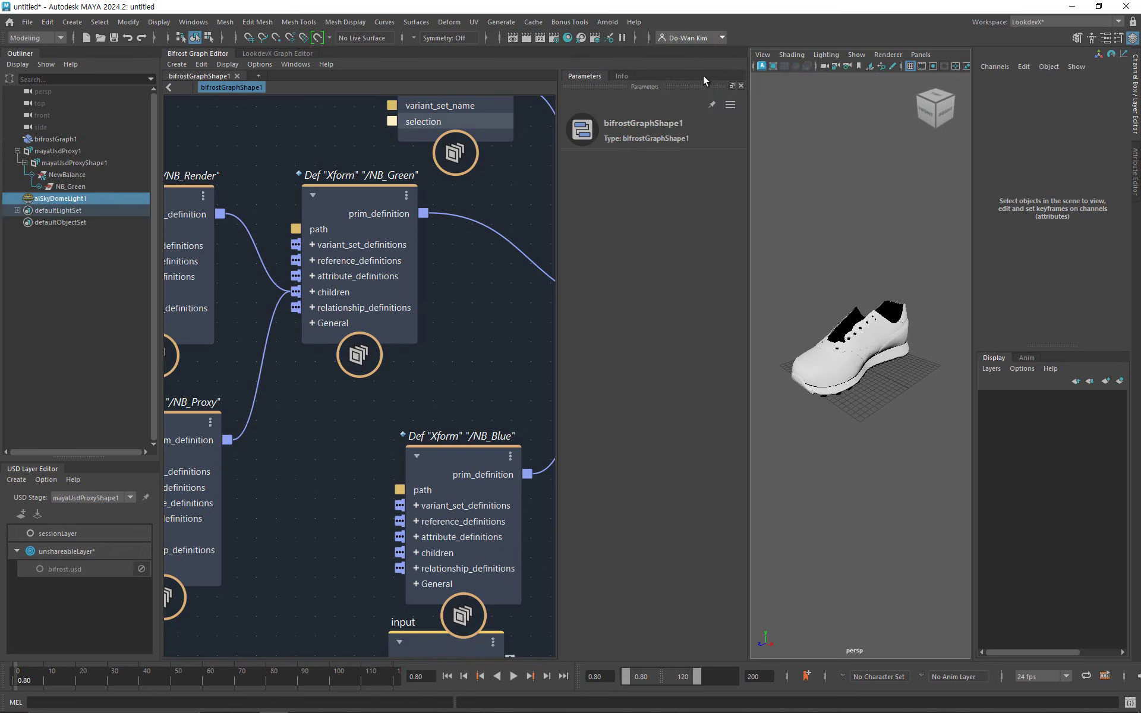
Open the Arnold RenderView and enable 3D Manipulation in it.
left_click(608, 23)
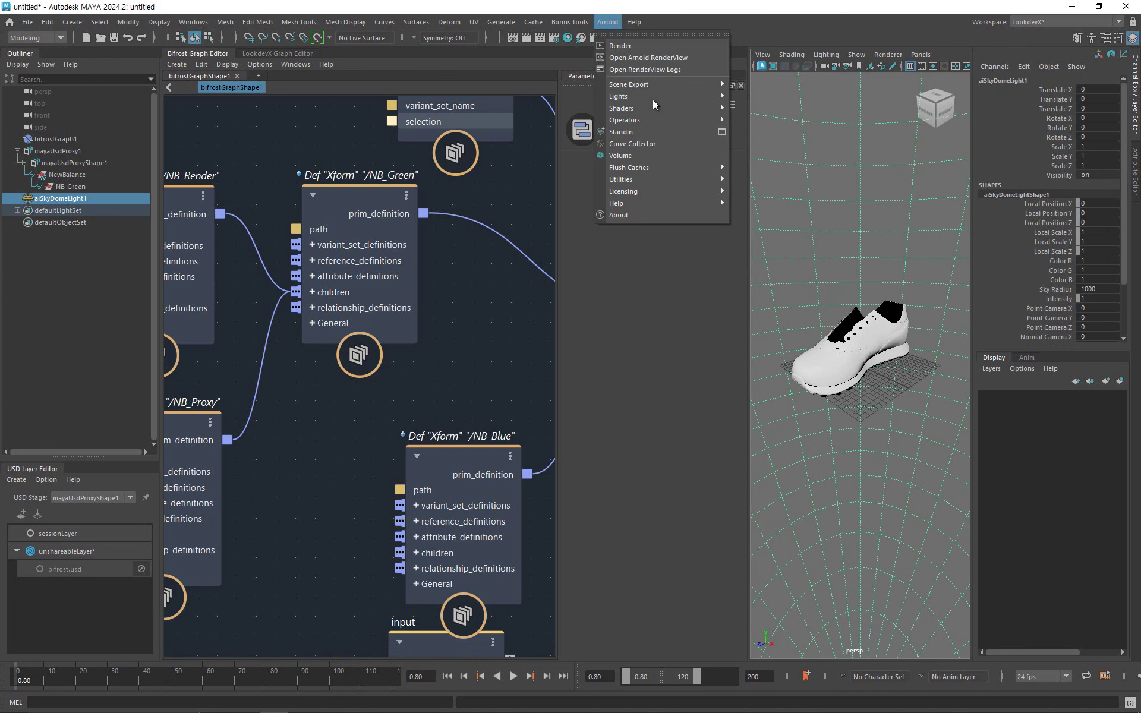
left_click(654, 59)
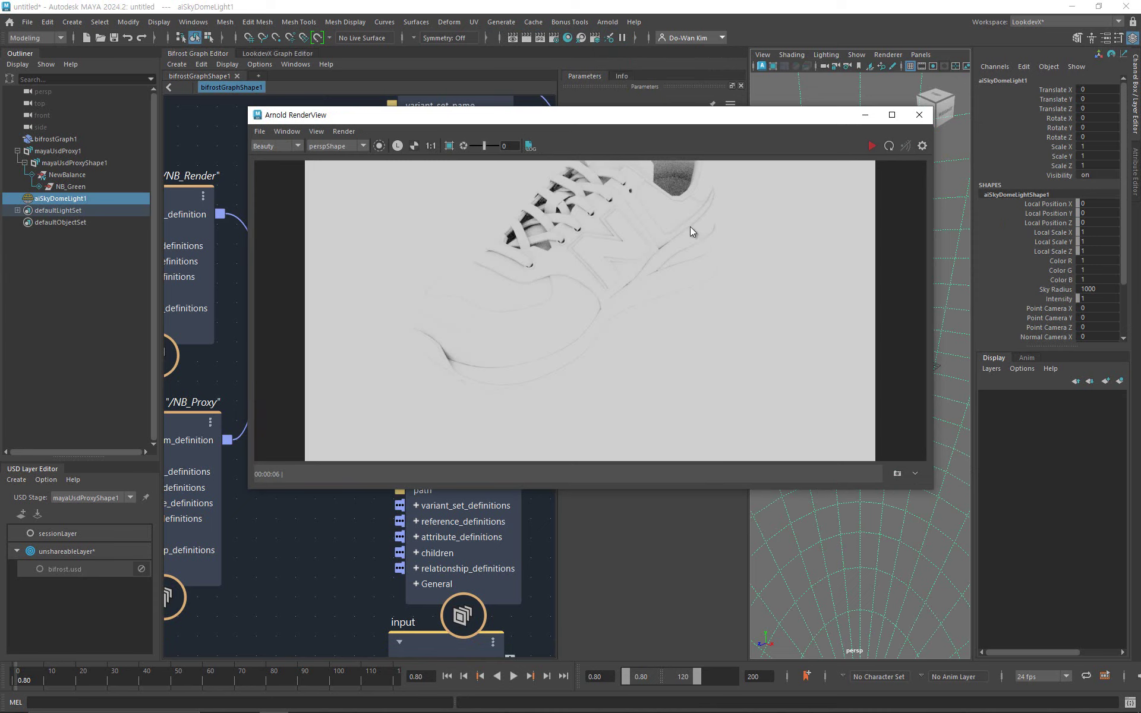
left_click(286, 132)
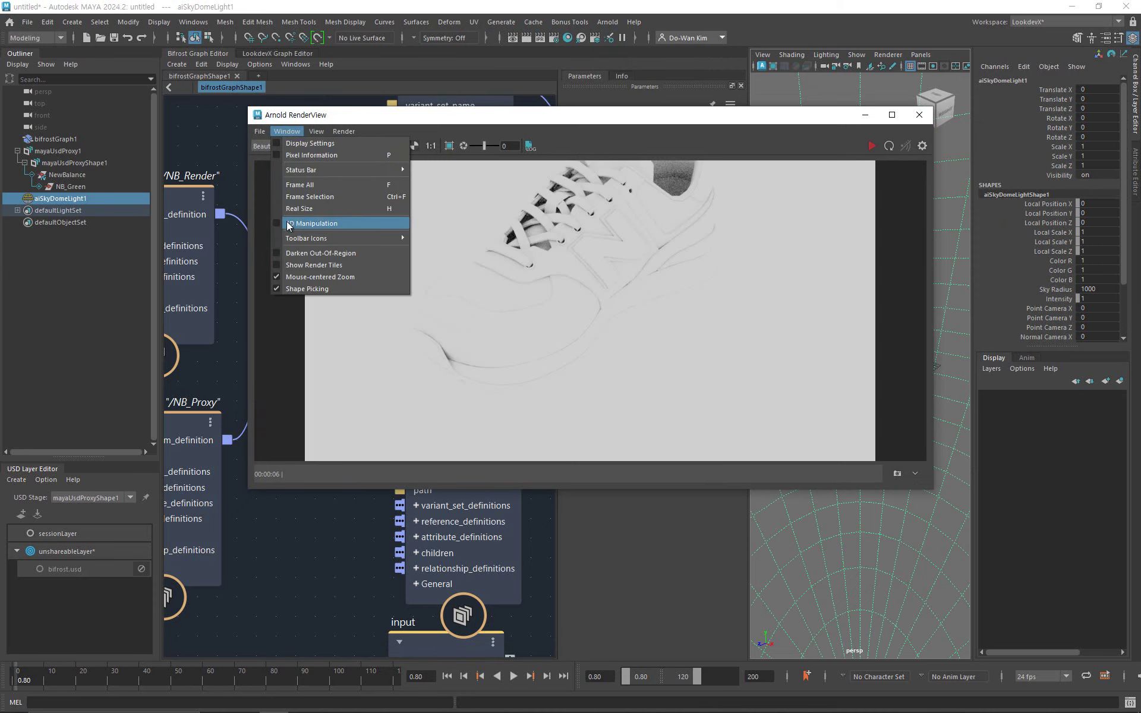
left_click(324, 218)
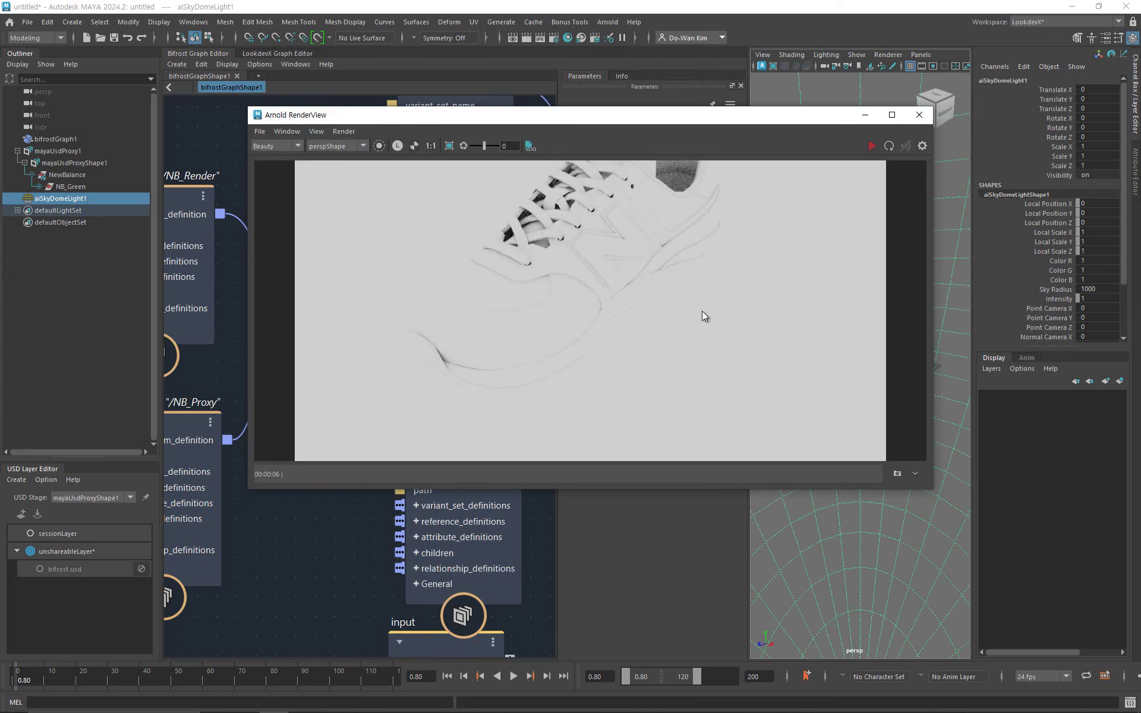
Orbit around the shoe with the RenderView moved clear of the viewport to compare the render with the proxy display.
left_click_drag(647, 309, 648, 283, "alt")
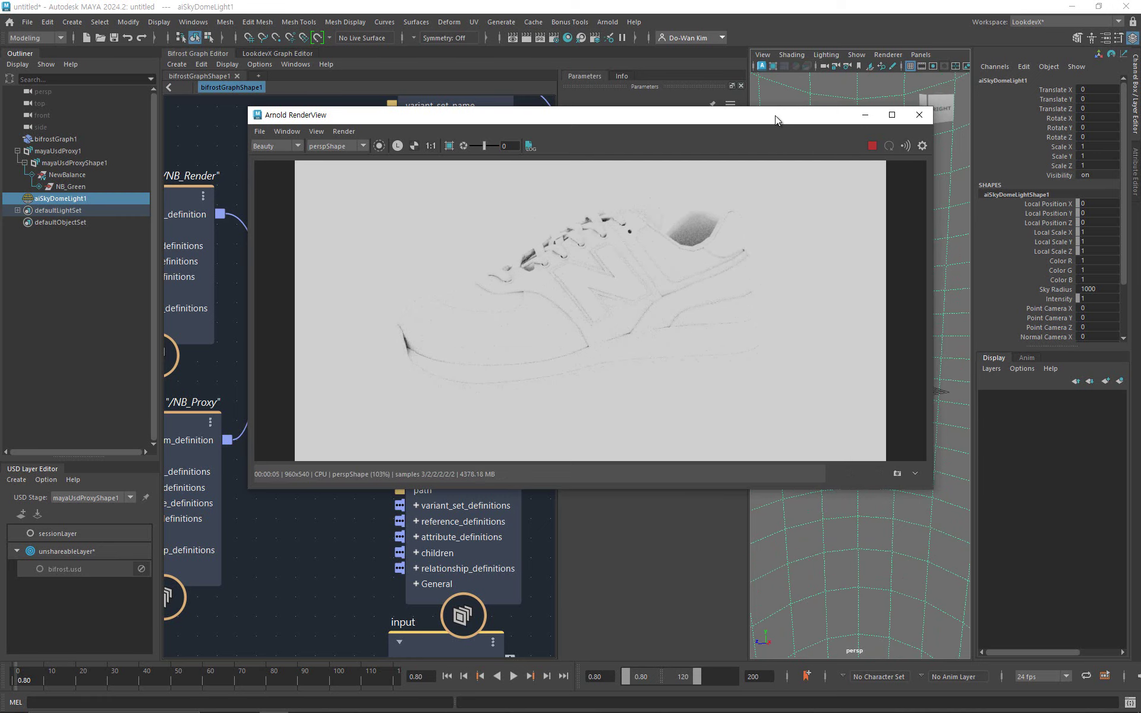
left_click_drag(830, 117, 610, 198)
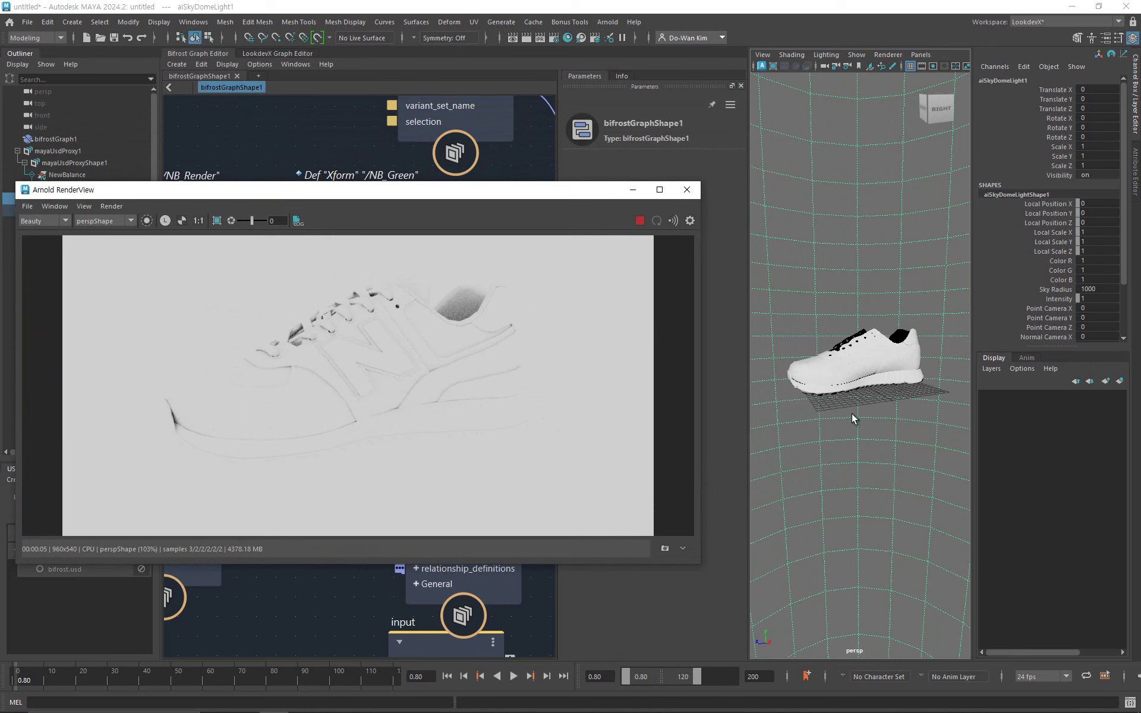
left_click_drag(851, 412, 900, 451, "alt")
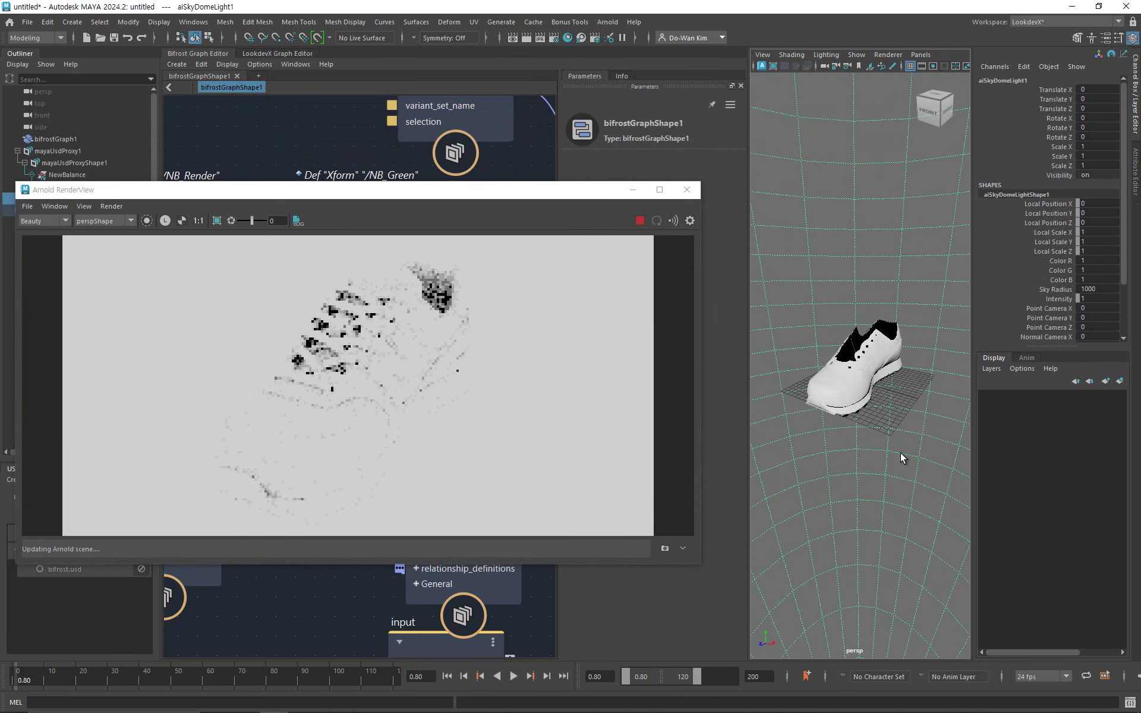
Move only the NB_Proxy shoe about 16 units along X as a test and undo the move.
left_click(865, 375)
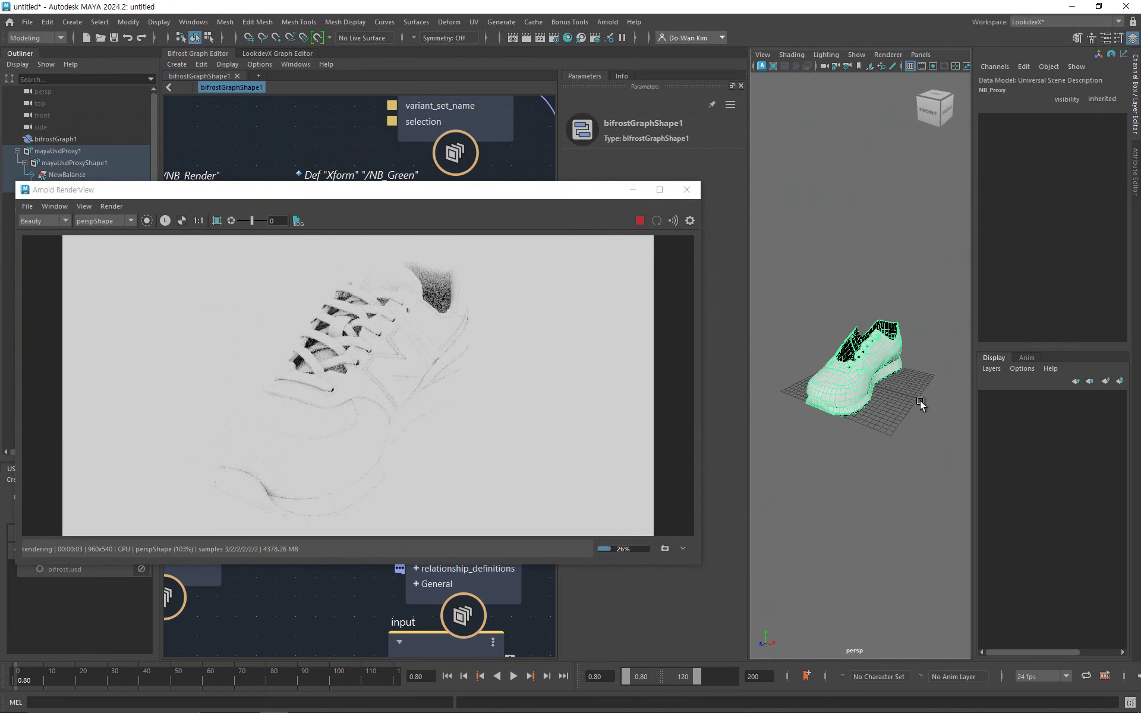
key("w")
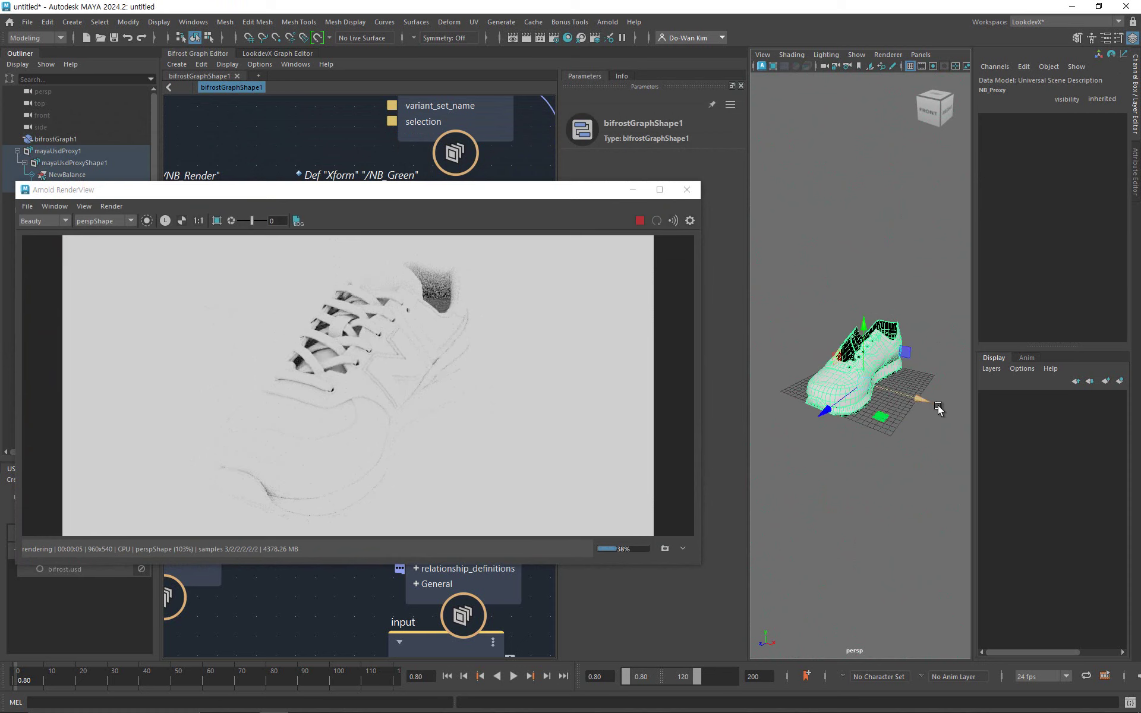
left_click_drag(973, 421, 1022, 437)
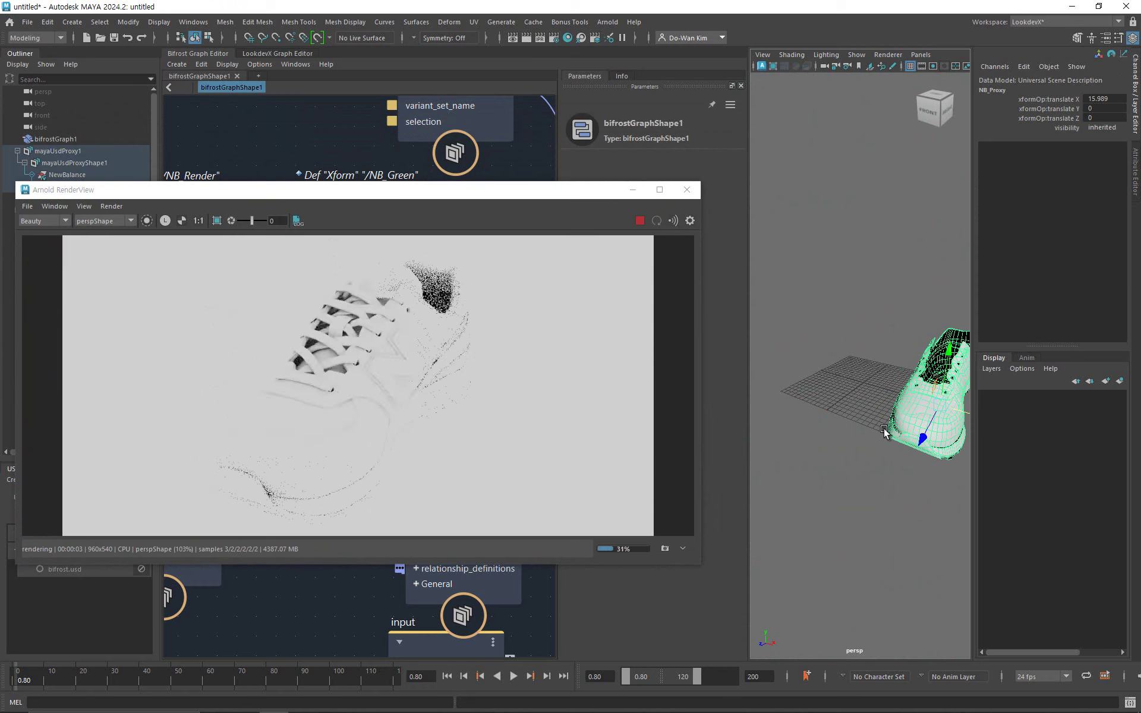
key("ctrl+z")
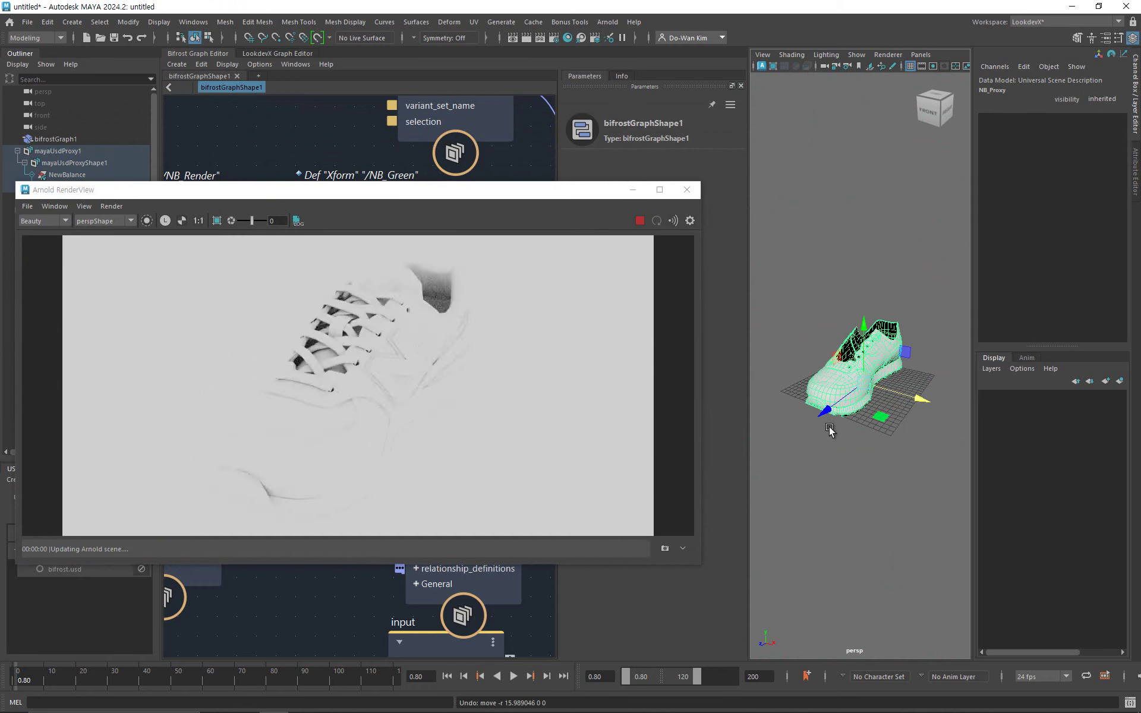
Stop the Arnold render, clear the RenderView off the graph, and set the NewBalance prim definition's Kind to Group.
left_click(638, 220)
left_click_drag(565, 190, 960, 347)
middle_click_drag(420, 277, 224, 206, "alt")
right_click_drag(342, 284, 269, 283, "alt")
middle_click_drag(331, 316, 370, 345, "alt")
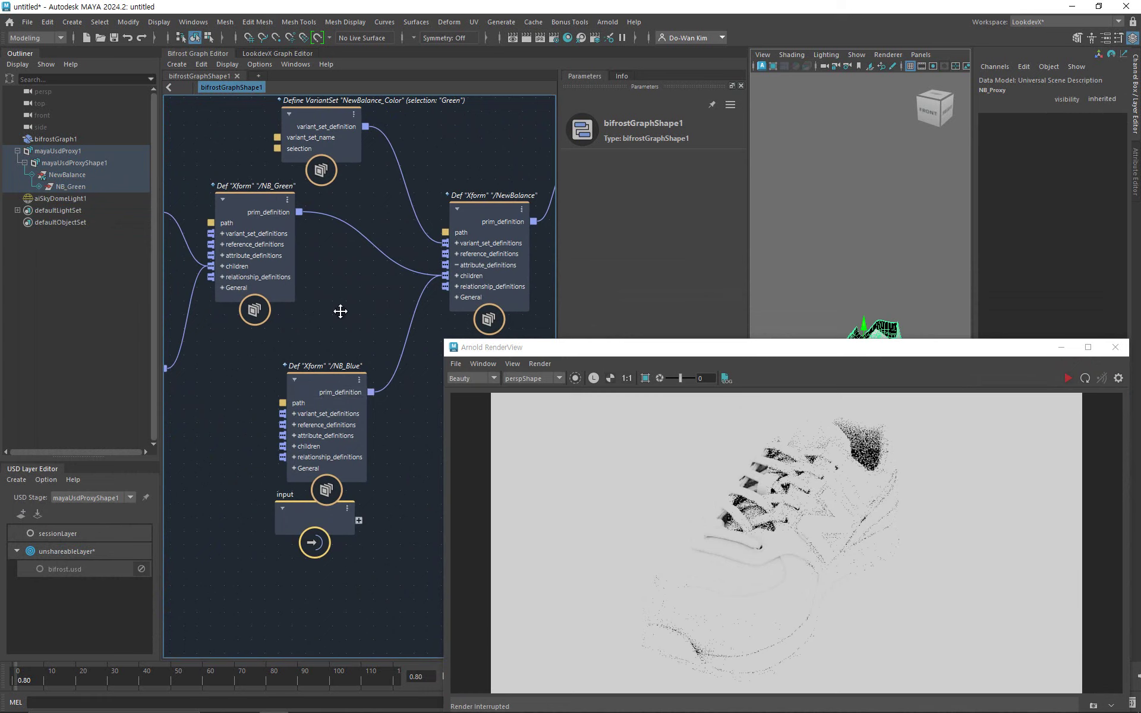
middle_click_drag(341, 311, 229, 325)
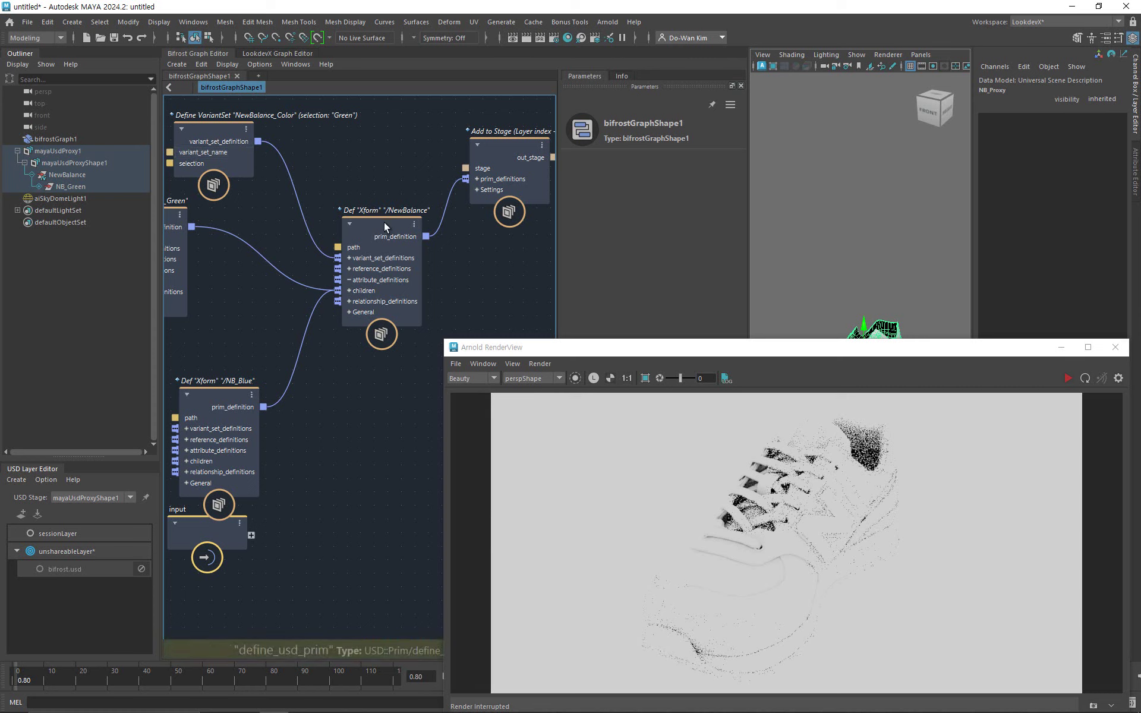
left_click(385, 227)
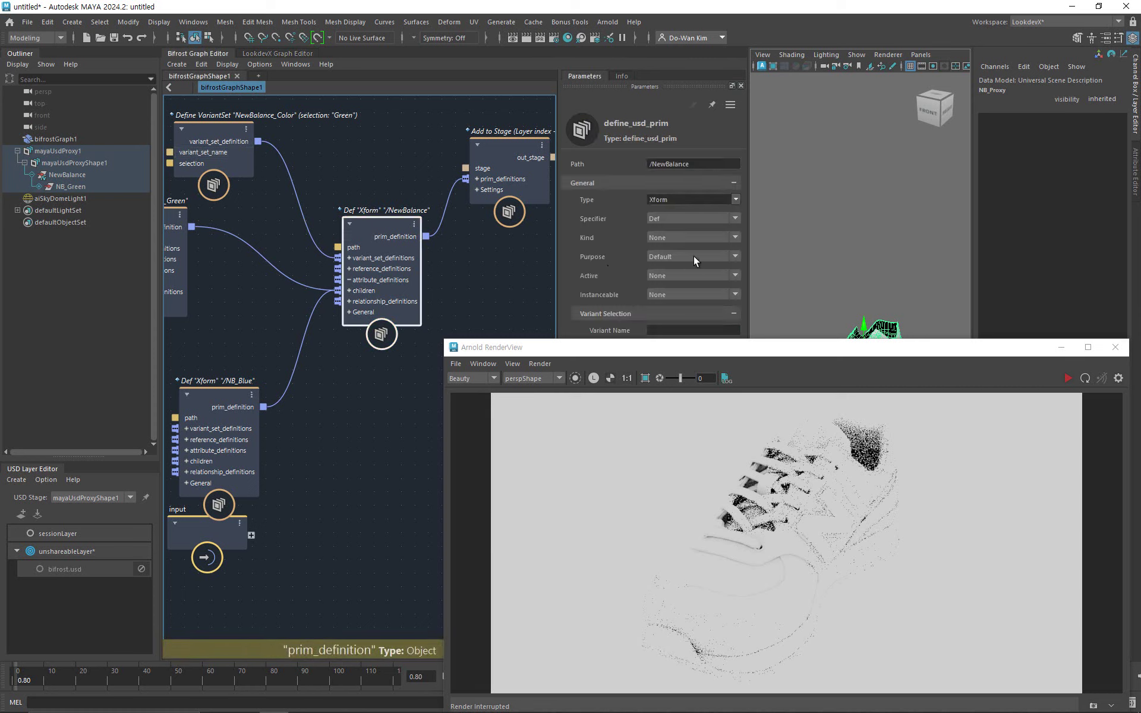
left_click(665, 238)
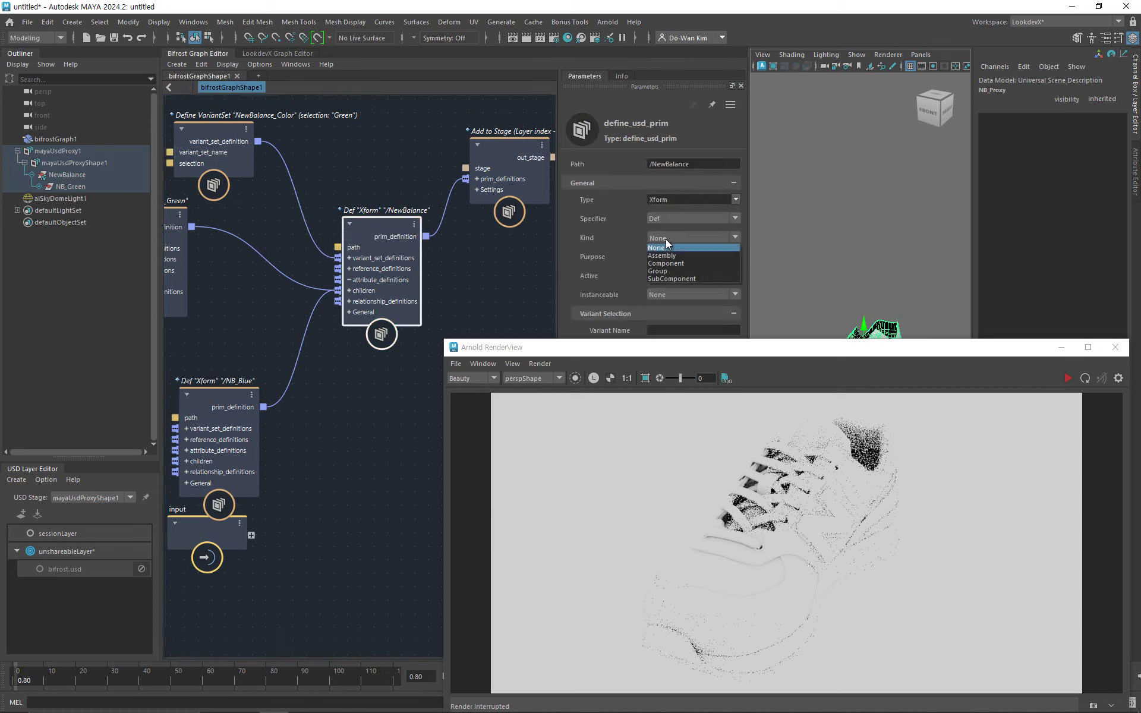
left_click(672, 268)
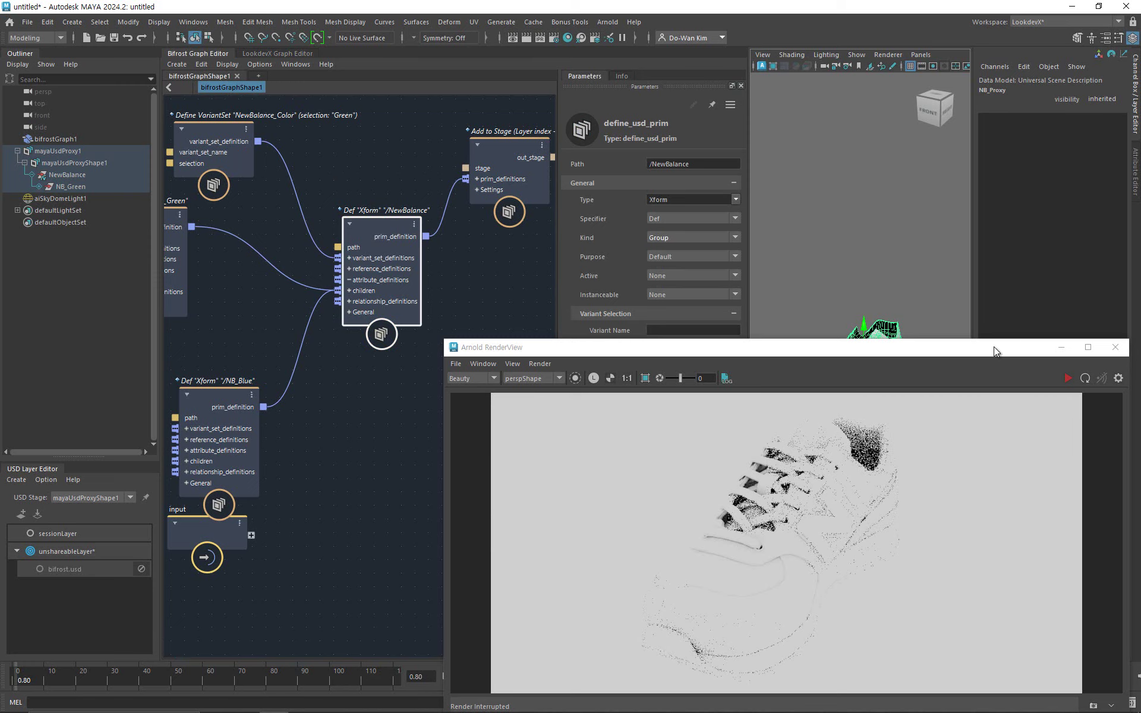
Set the USD selection mode to the Group kind.
left_click_drag(994, 347, 750, 347)
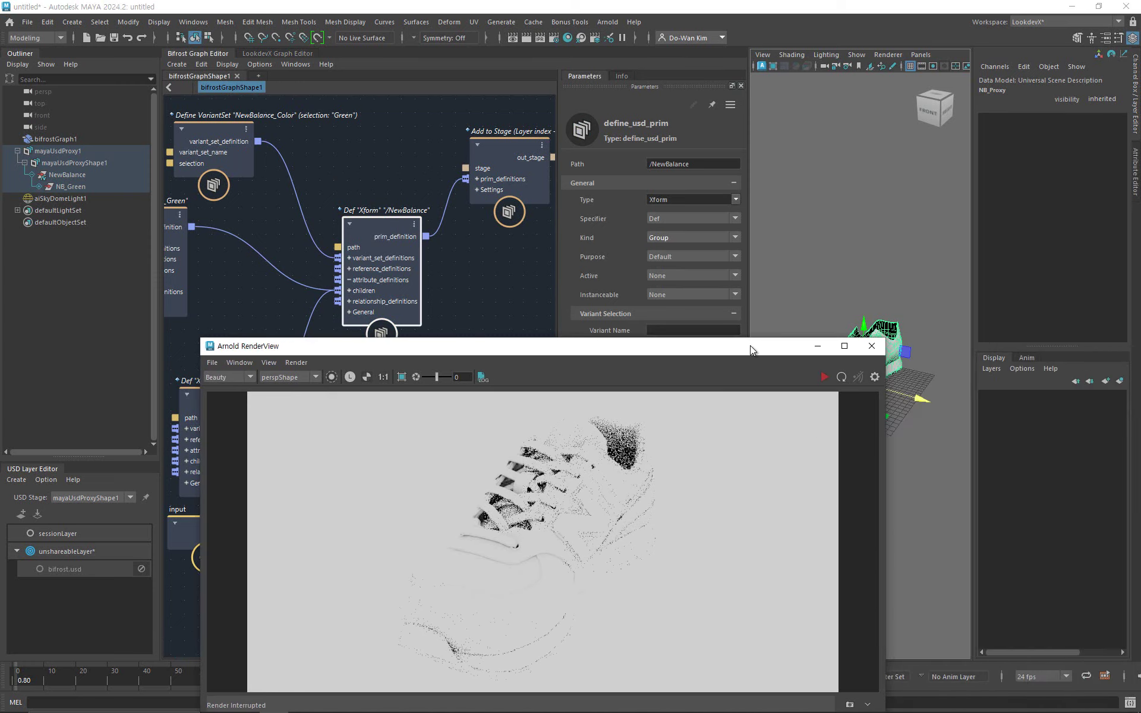
left_click(96, 23)
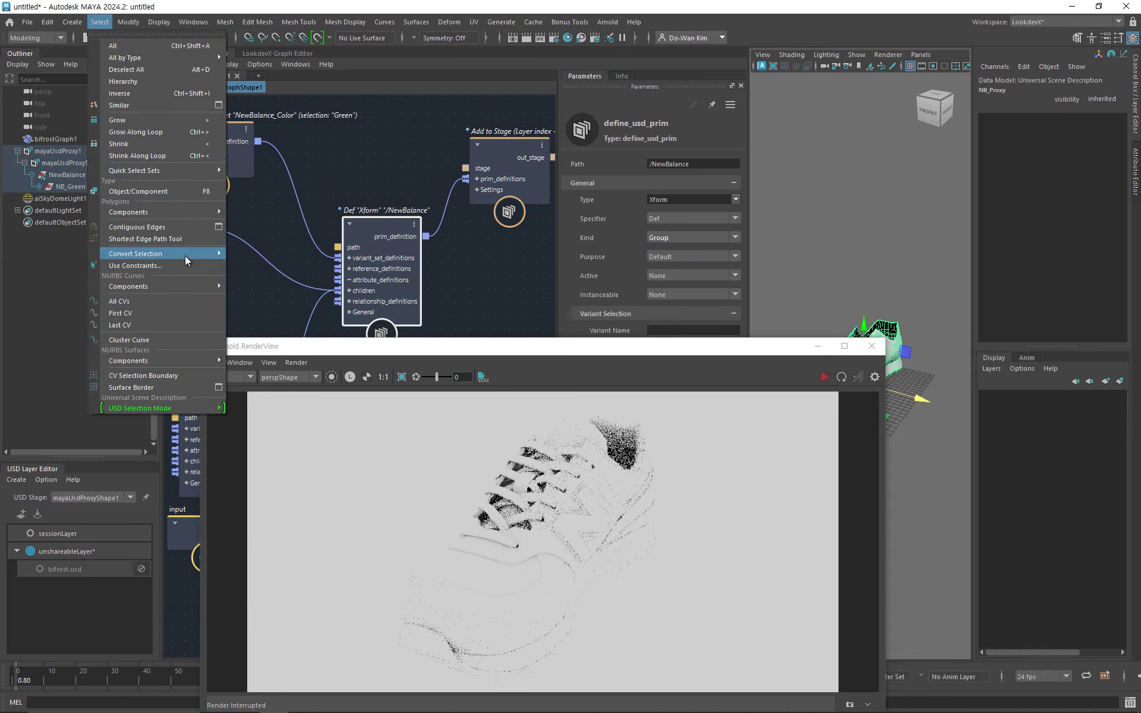
mouse_move(167, 409)
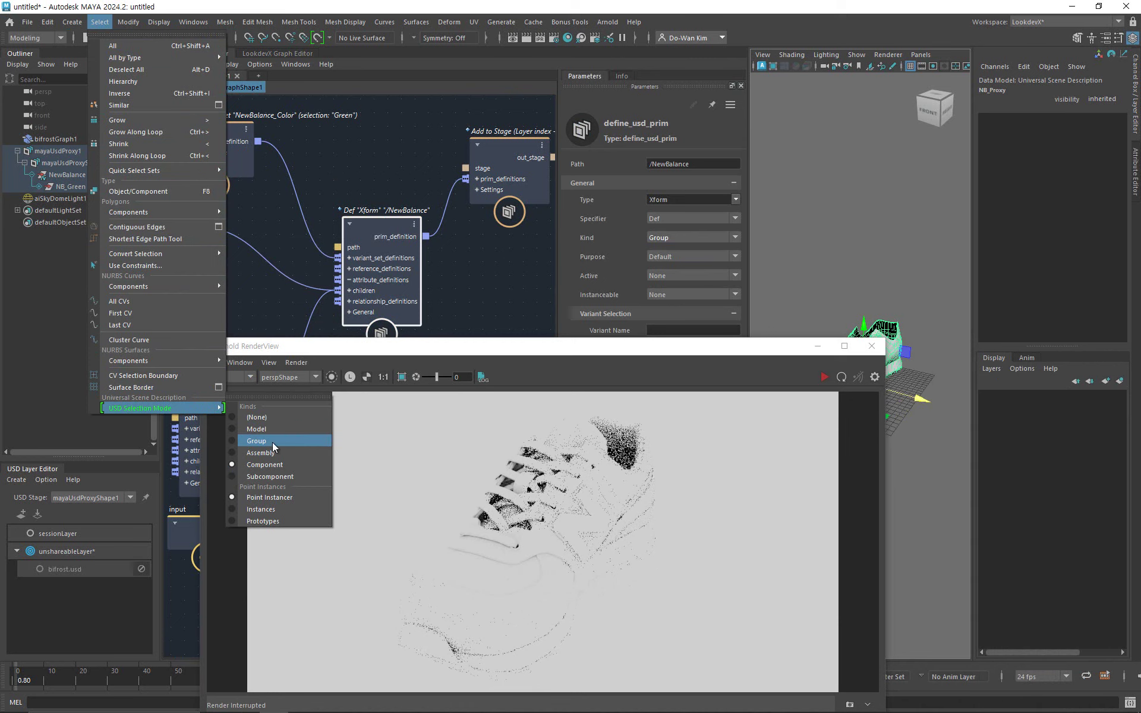
left_click(274, 447)
Select the whole NewBalance shoe in the viewport, move it about -1.6 along X, and stop and close the Arnold RenderView.
left_click(911, 319)
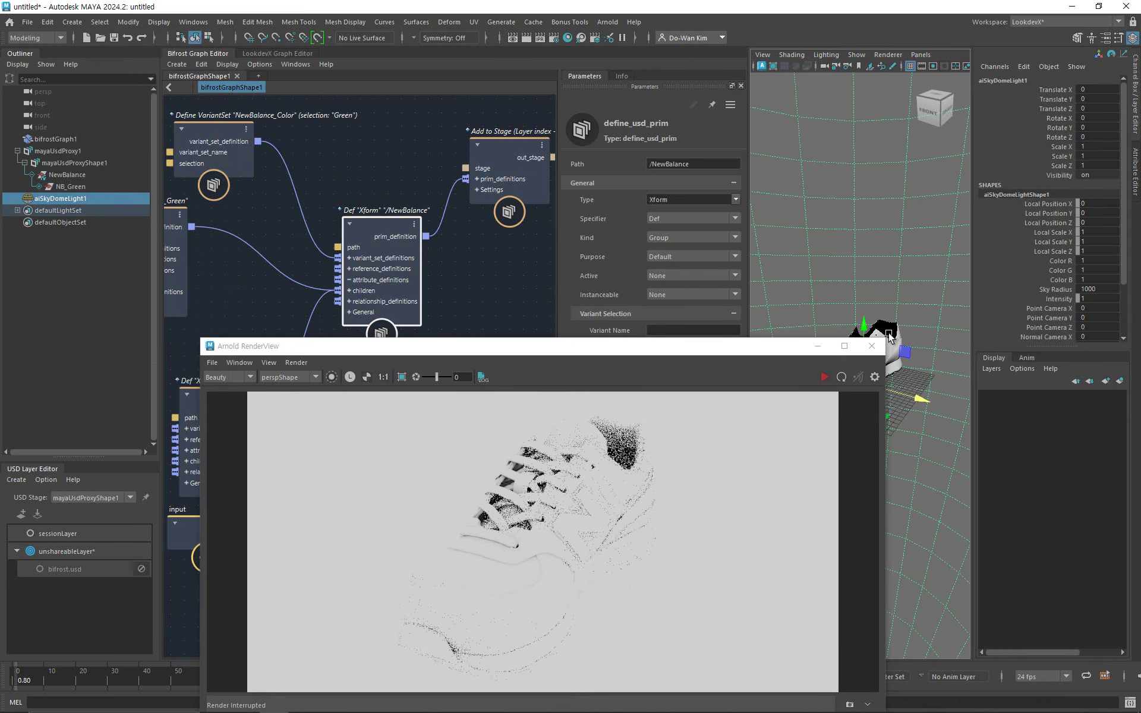
left_click(896, 333)
left_click_drag(921, 399, 896, 389)
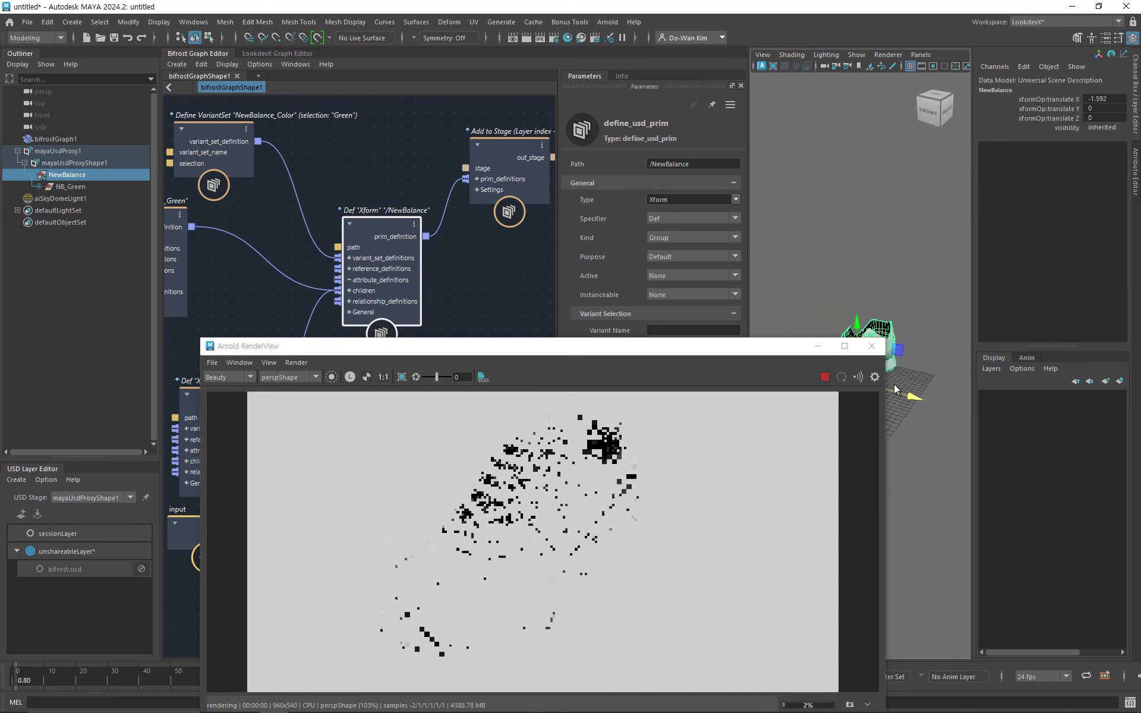
left_click(825, 376)
left_click(872, 346)
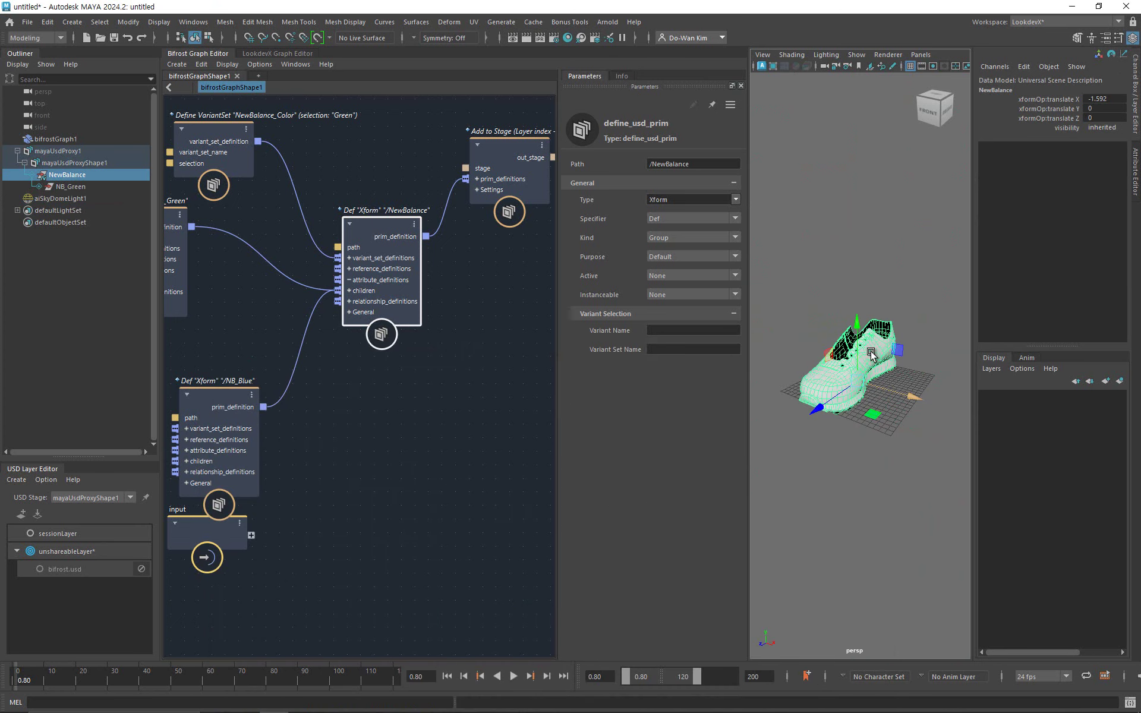
Widen the Bifrost graph area and shift the NB_Blue prim definition node closer to the NewBalance node.
left_click(495, 361)
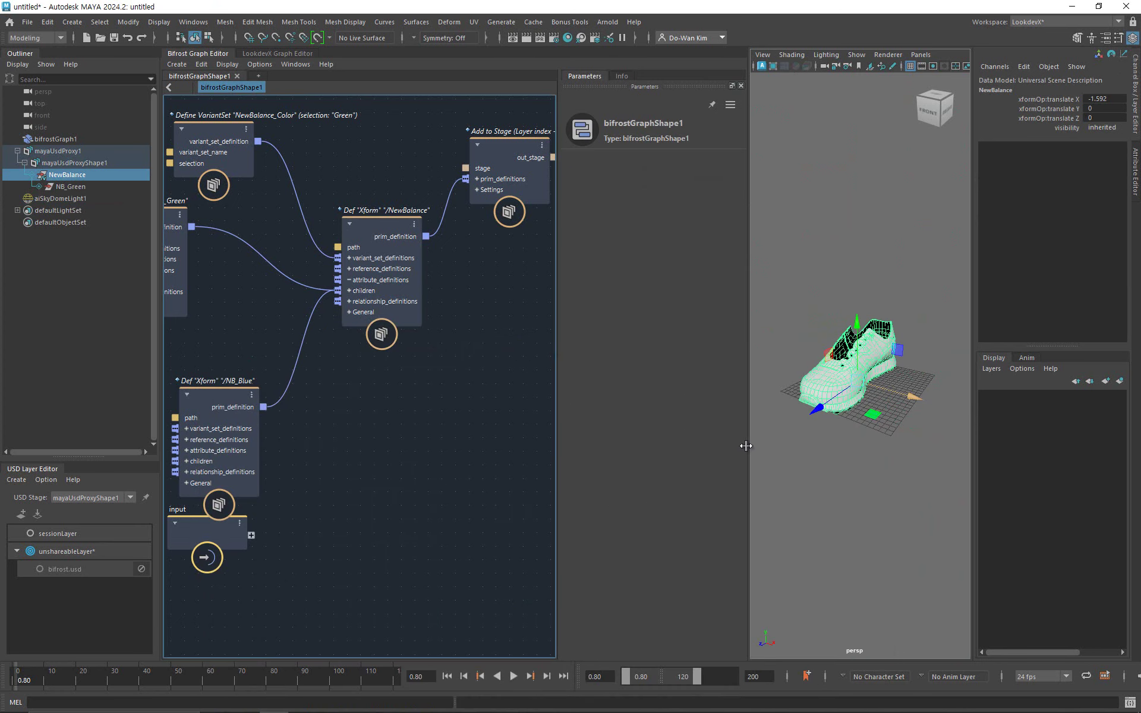
left_click_drag(749, 446, 818, 446)
left_click_drag(557, 344, 626, 345)
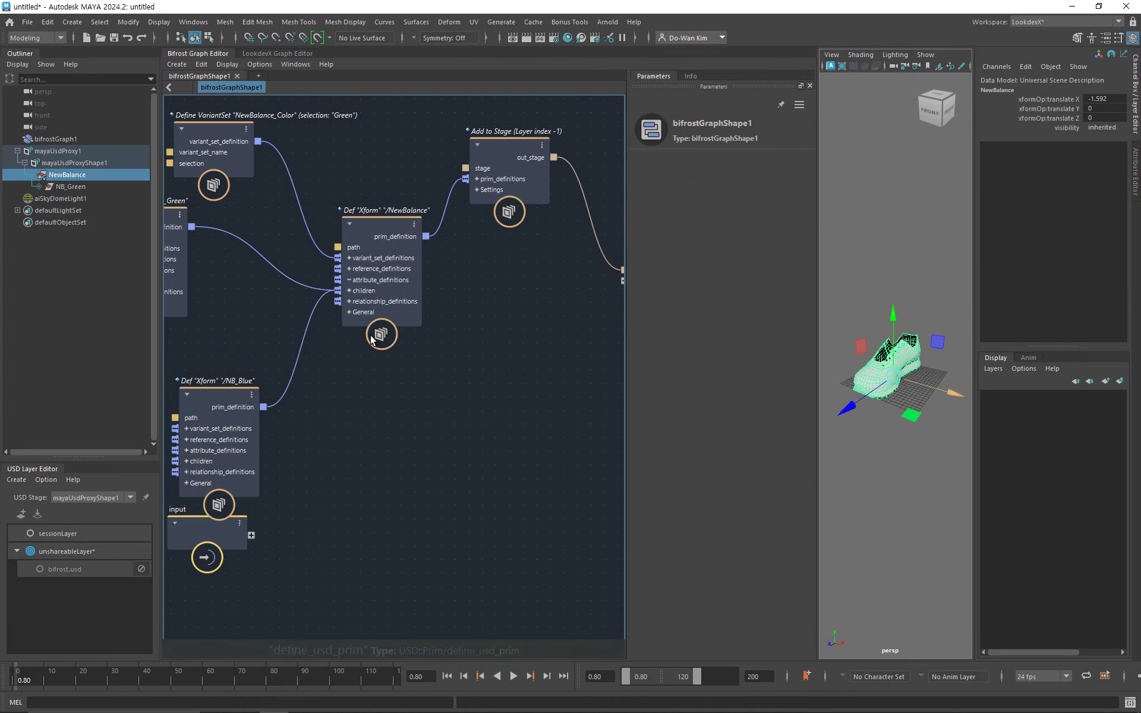
middle_click_drag(421, 371, 503, 378, "alt")
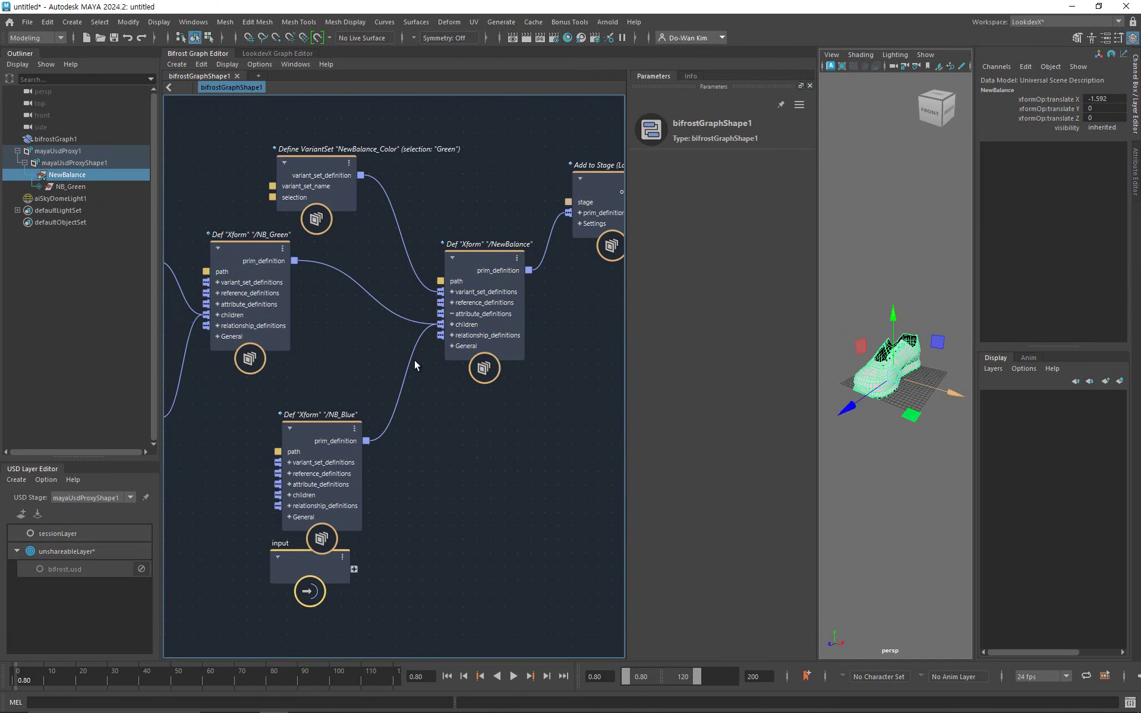
left_click(317, 434)
left_click_drag(319, 437, 366, 441)
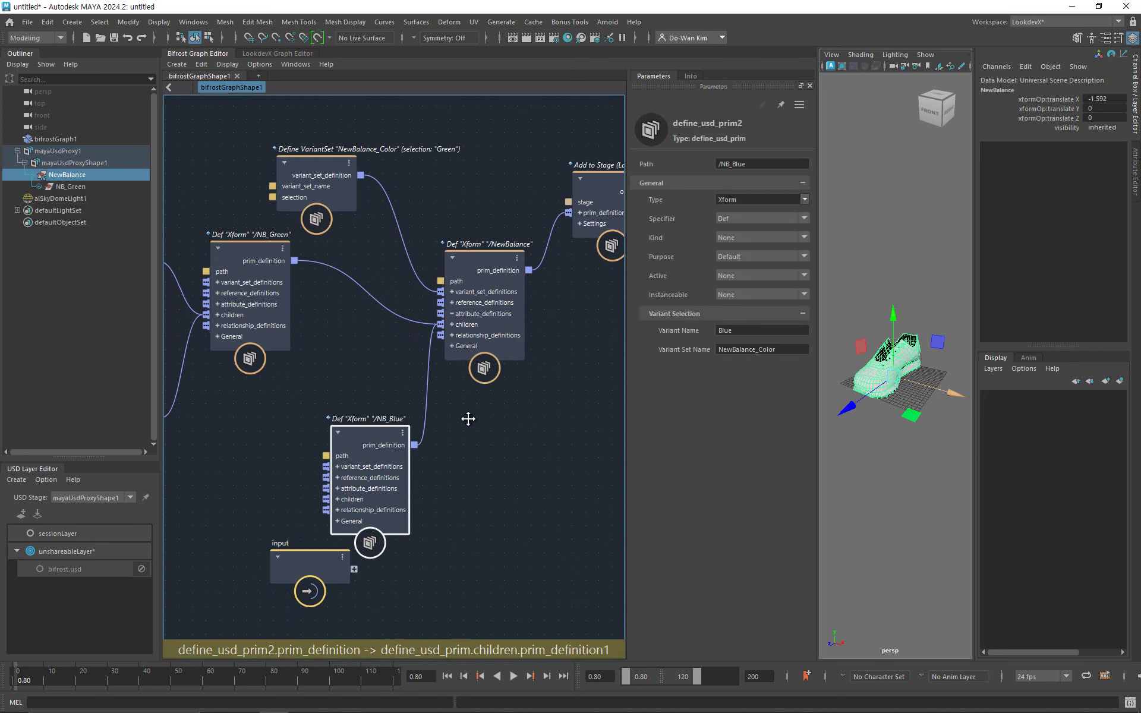
Make room before the output node and insert a save_usd_stage node between Add to Stage and output.
middle_click_drag(468, 419, 304, 491, "alt")
right_click_drag(413, 459, 483, 455, "alt")
middle_click_drag(438, 386, 339, 440, "alt")
left_click_drag(497, 391, 588, 383)
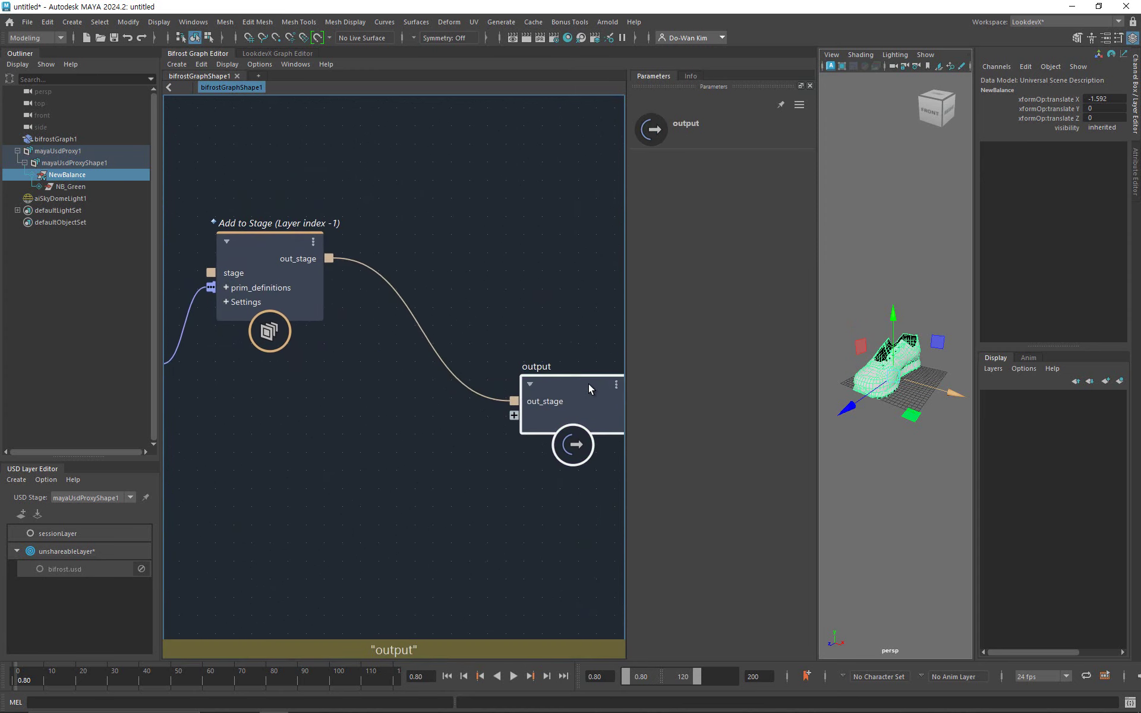
left_click(380, 451)
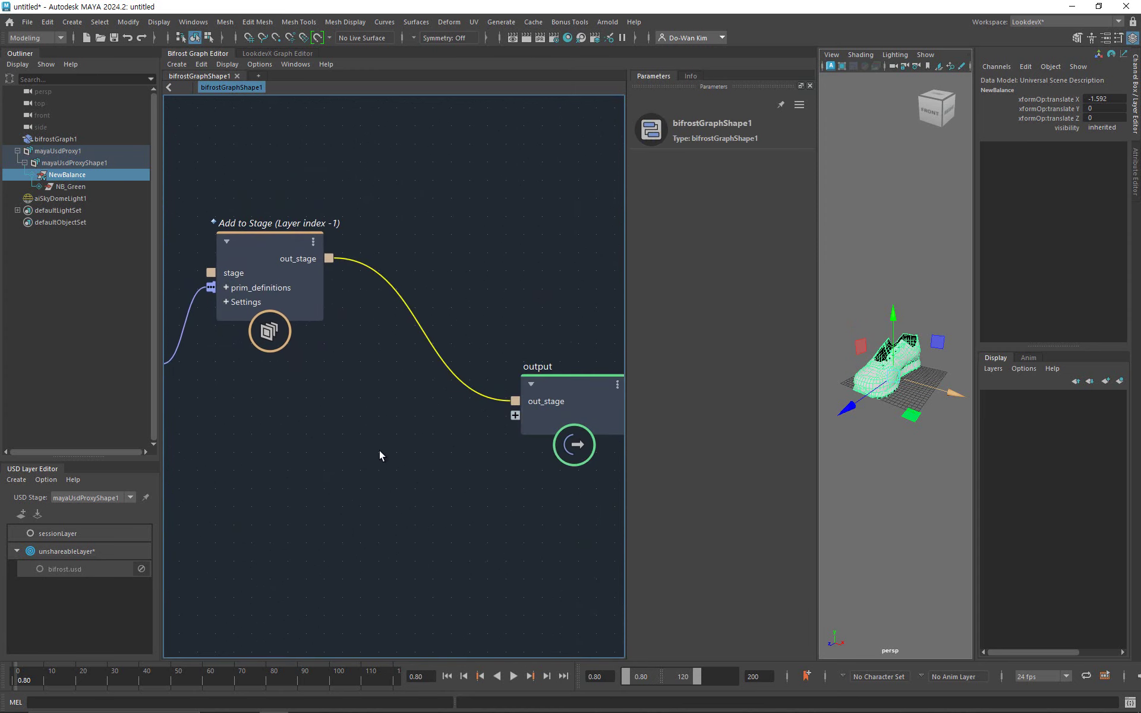
key("Tab")
type("save")
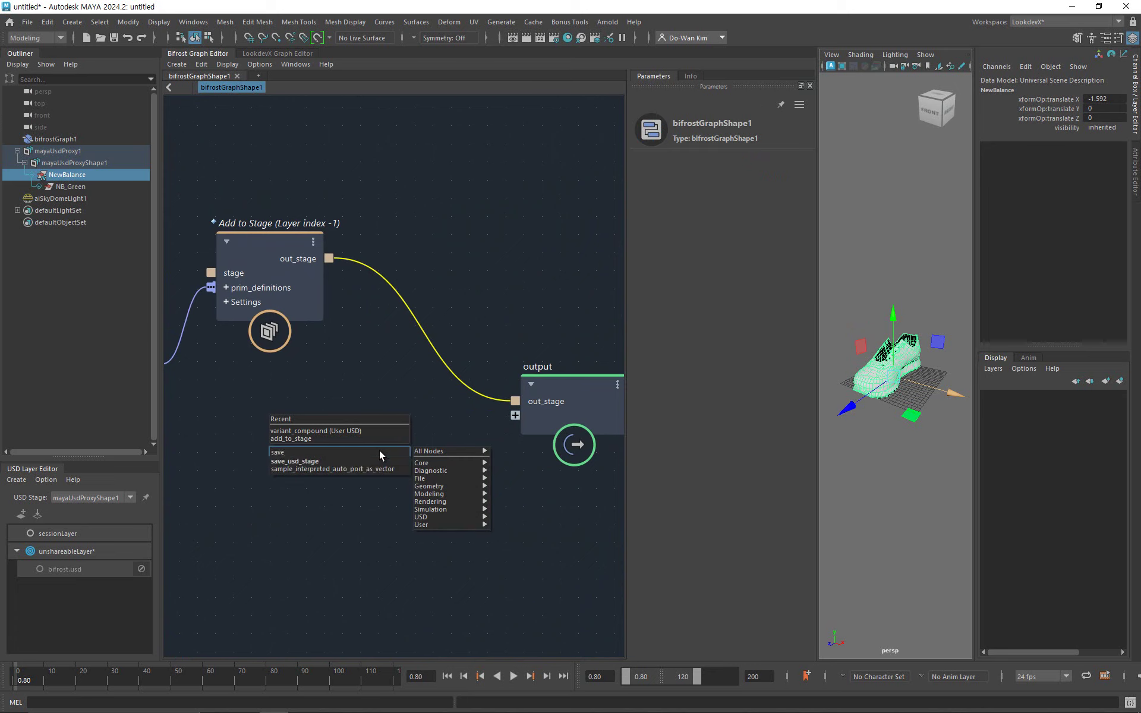
left_click(331, 461)
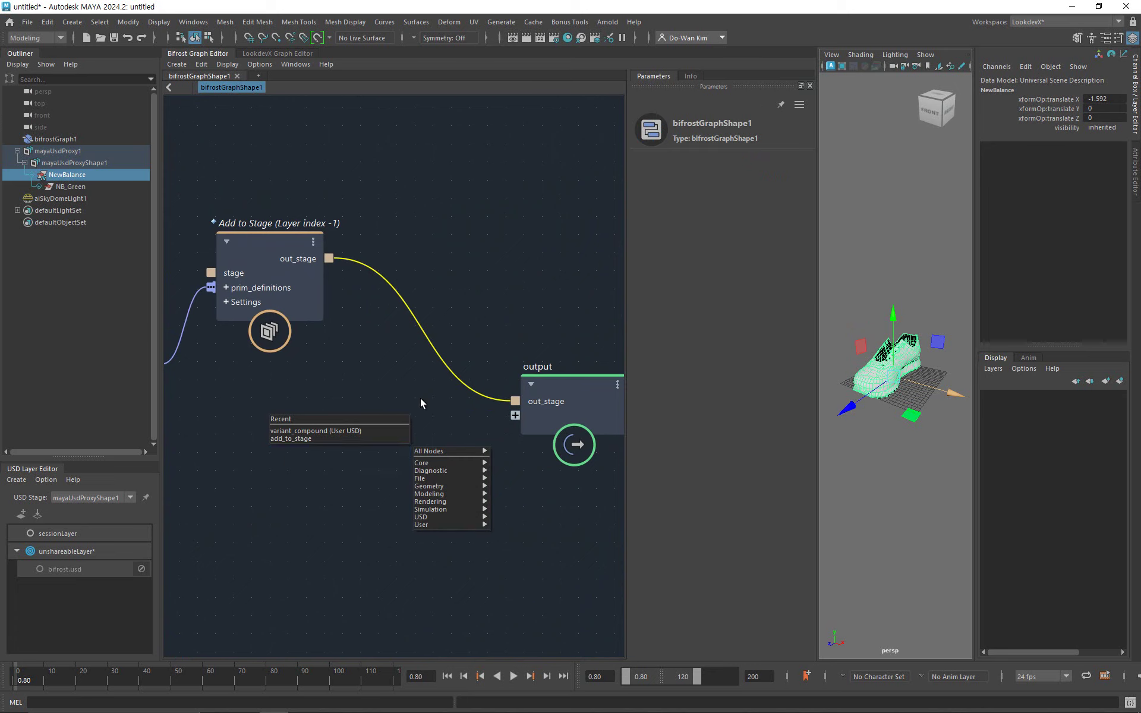
left_click_drag(403, 473, 440, 298)
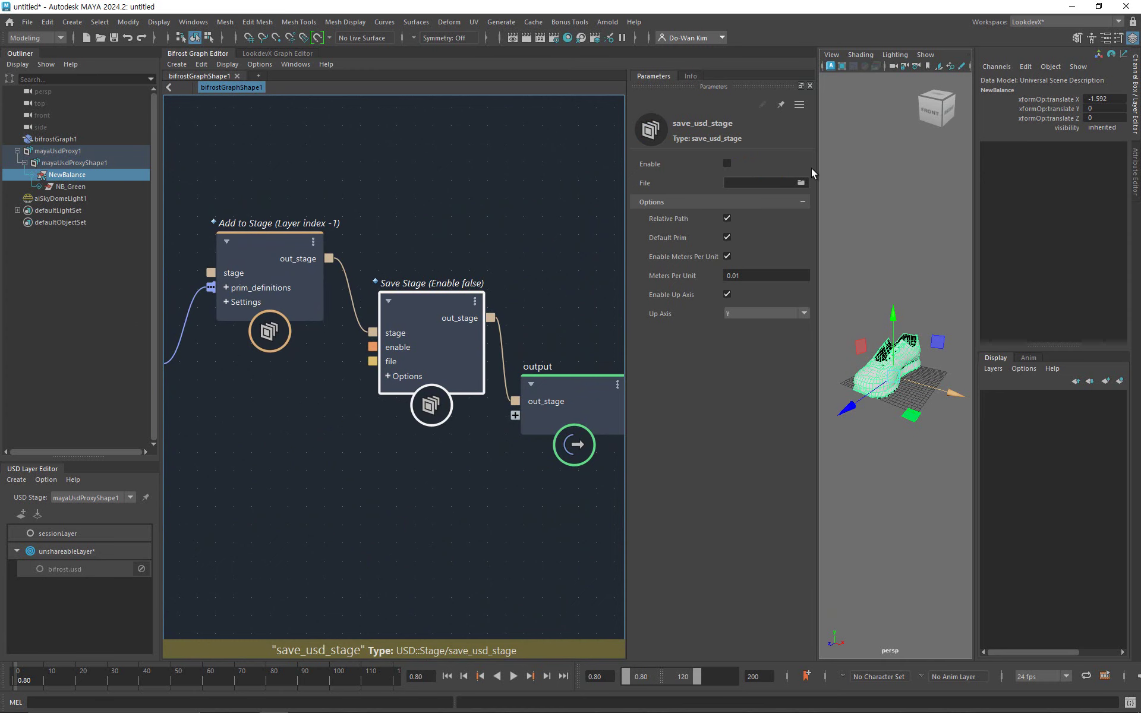
Set the save_usd_stage node's file to NB_VS.usd in the Shoes_Asset/USD_Files/NB folder.
left_click(802, 182)
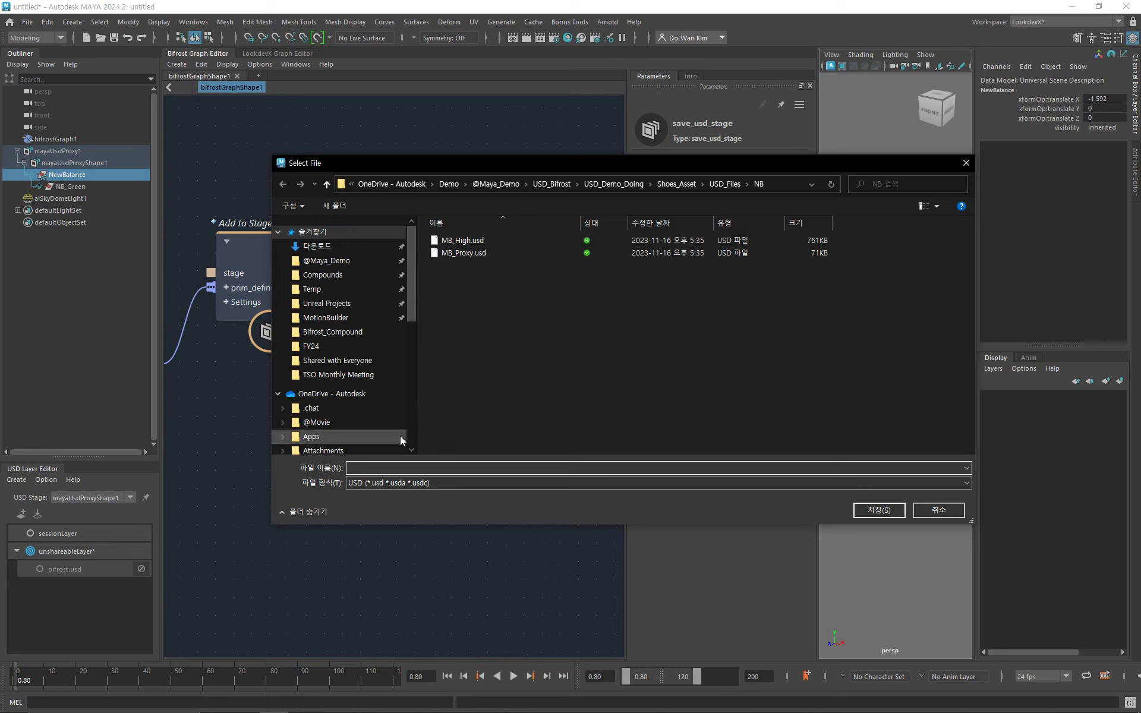
type("NB_VS")
left_click(879, 509)
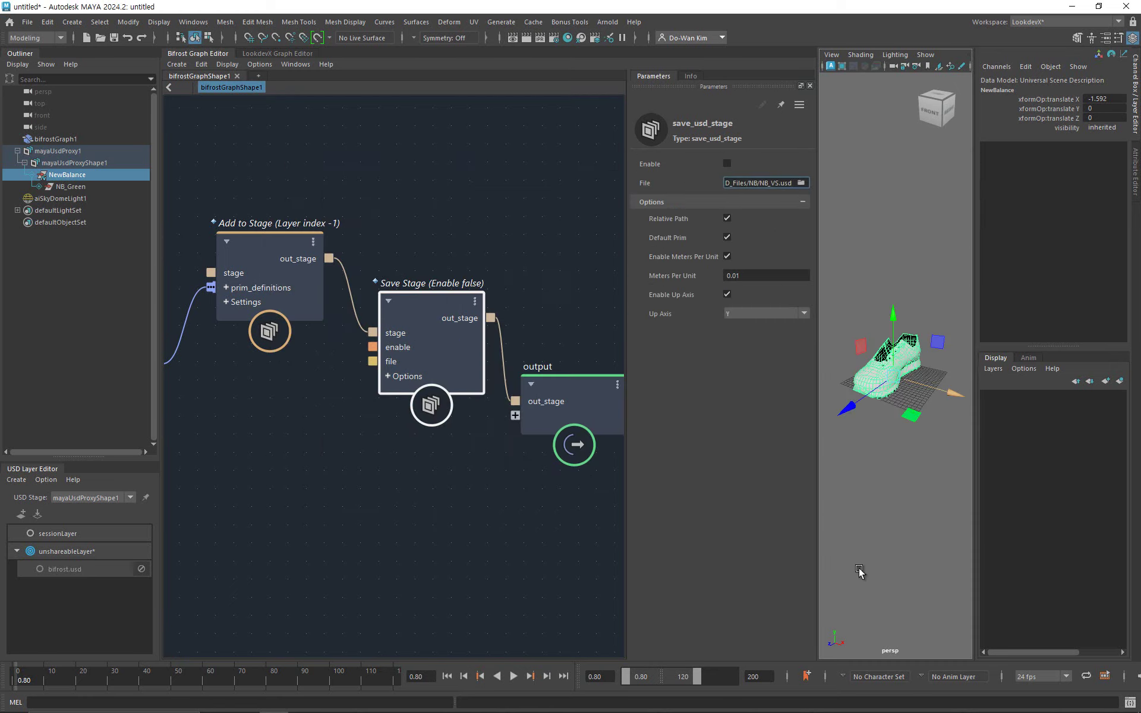
left_click(858, 569)
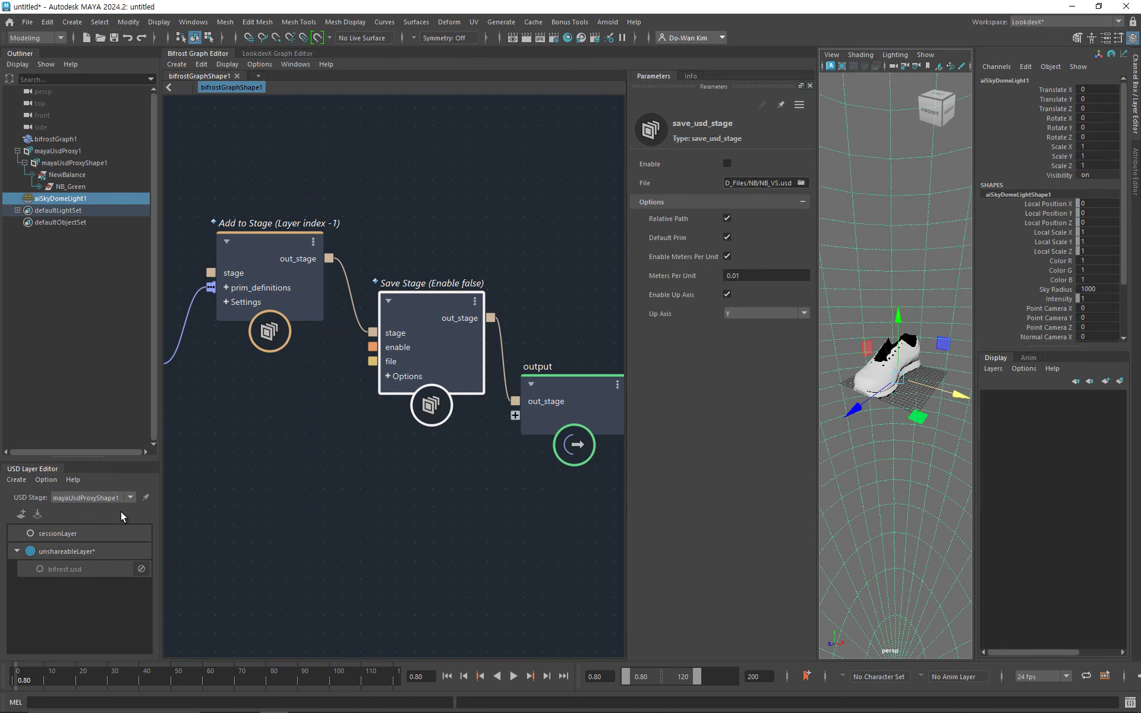
left_click(17, 480)
left_click(31, 504)
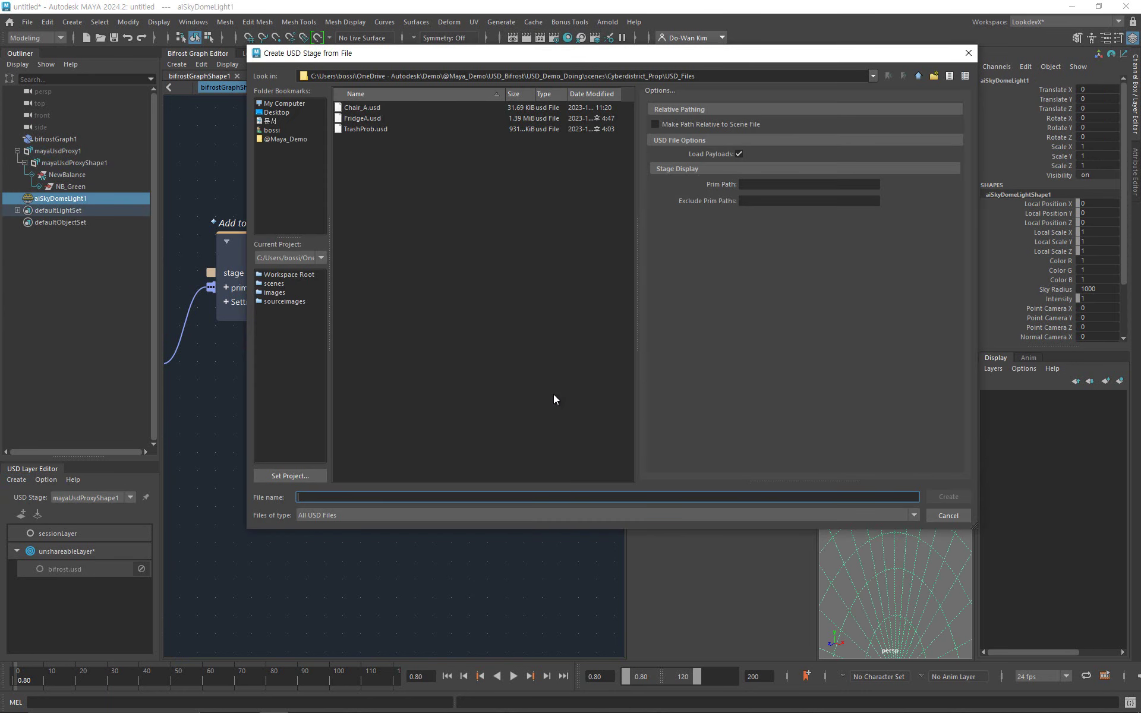
left_click(274, 283)
left_click(919, 77)
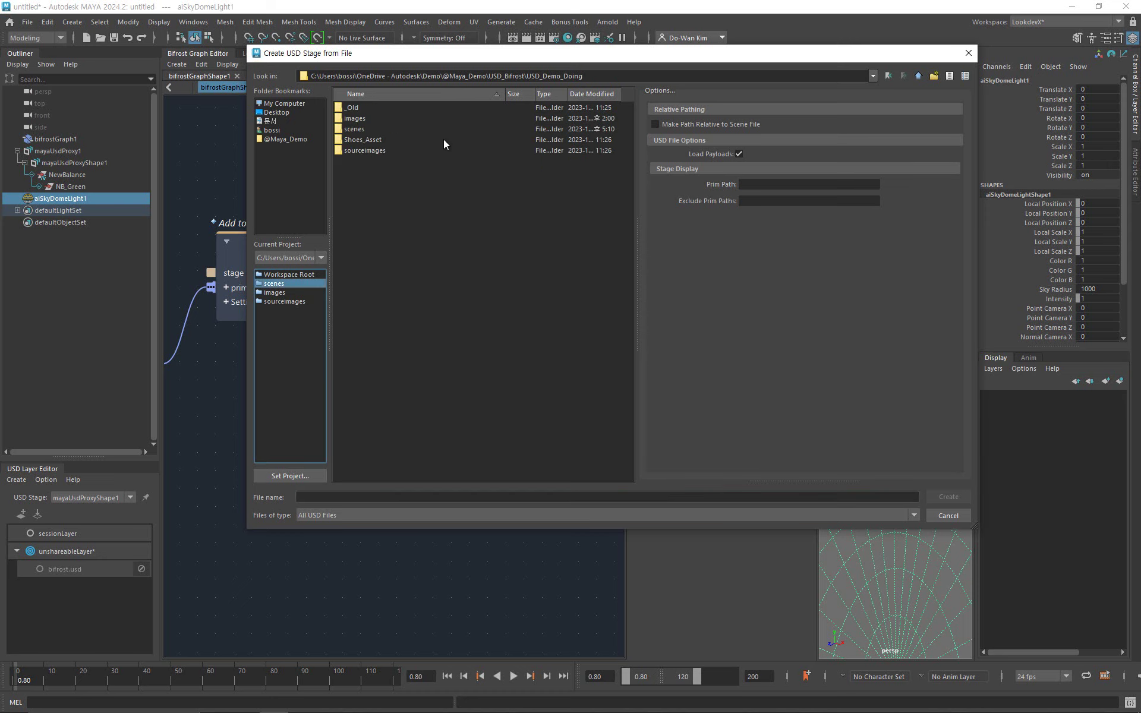
double_click(377, 138)
double_click(356, 138)
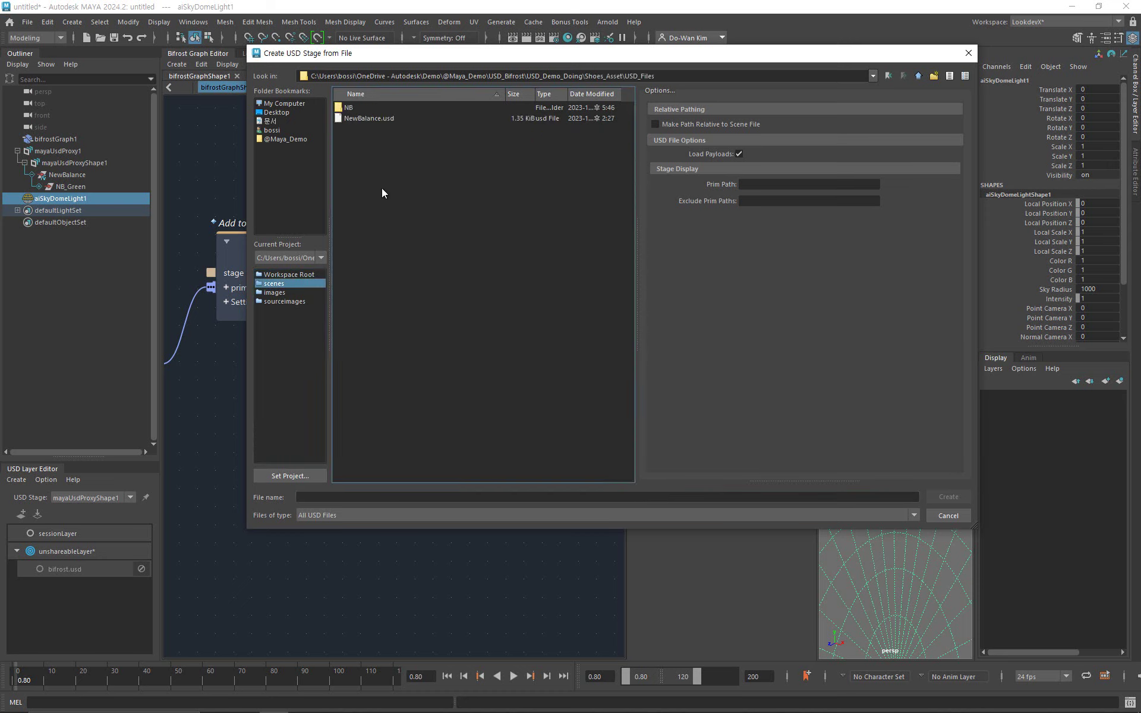
double_click(355, 109)
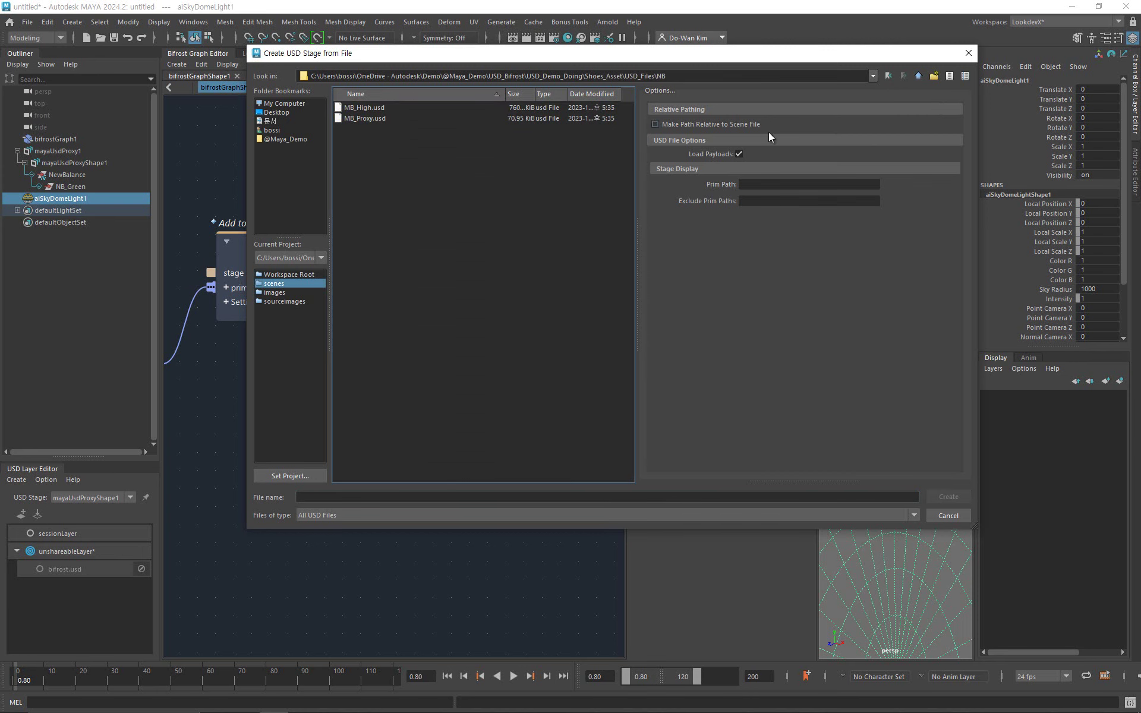
left_click(947, 515)
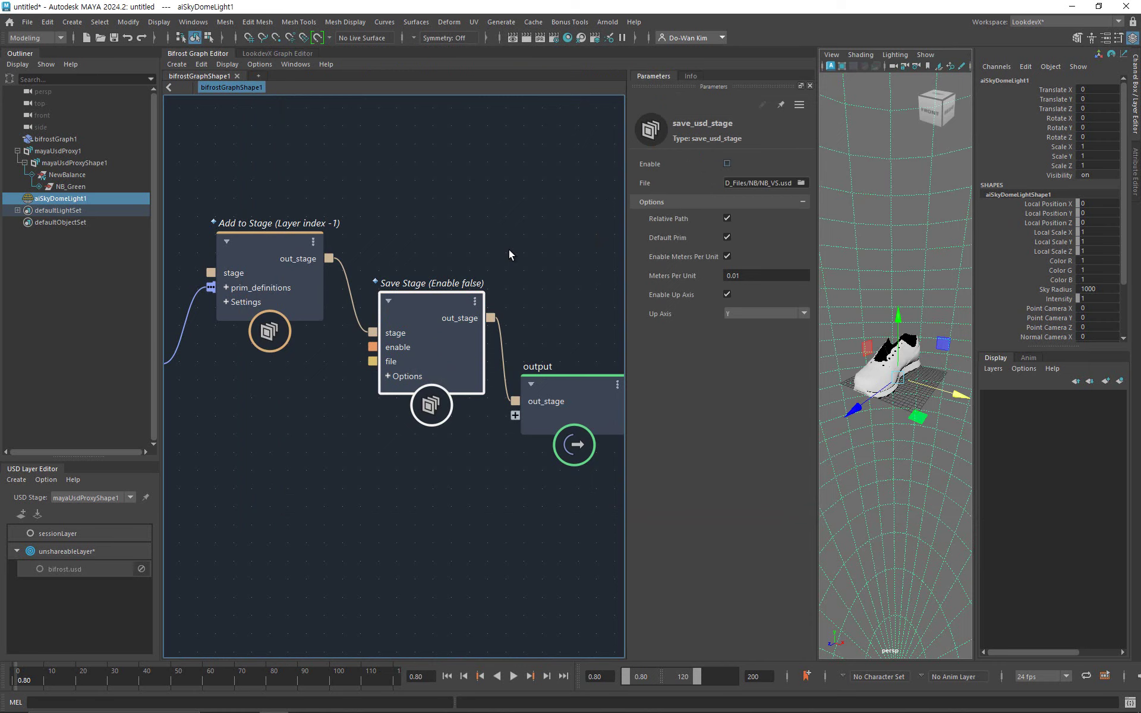
Create a USD stage from the NB_VS.usd file in the Shoes_Asset/USD_Files/NB folder.
left_click(25, 483)
left_click(38, 503)
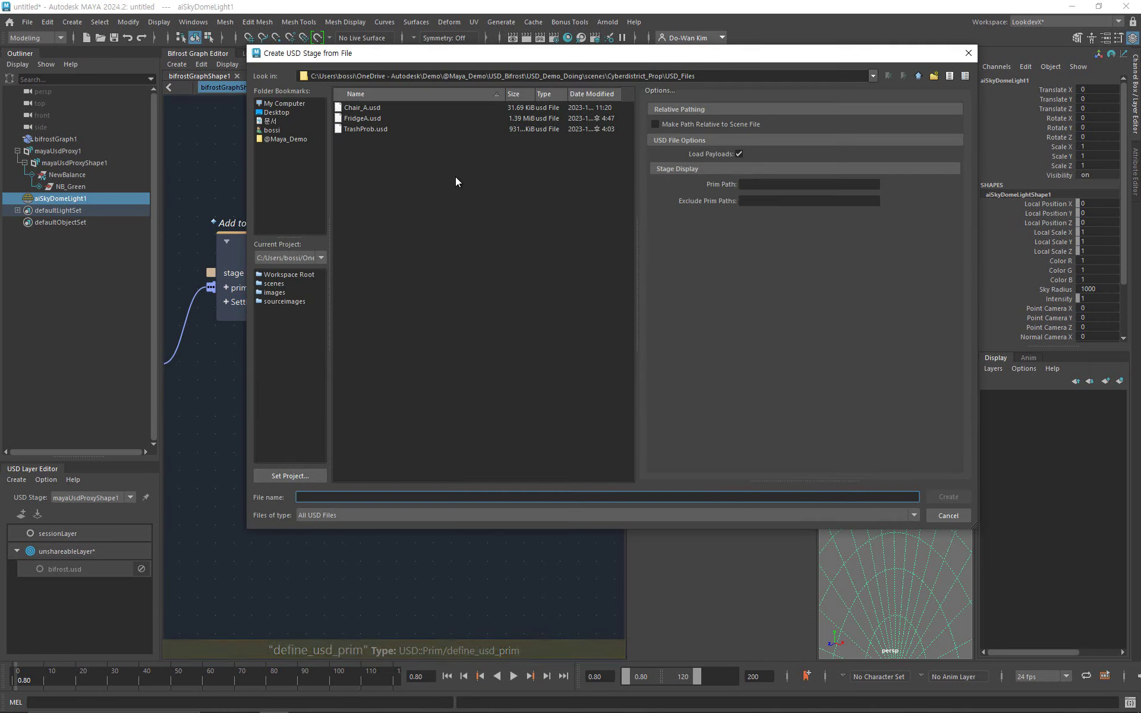
left_click(288, 284)
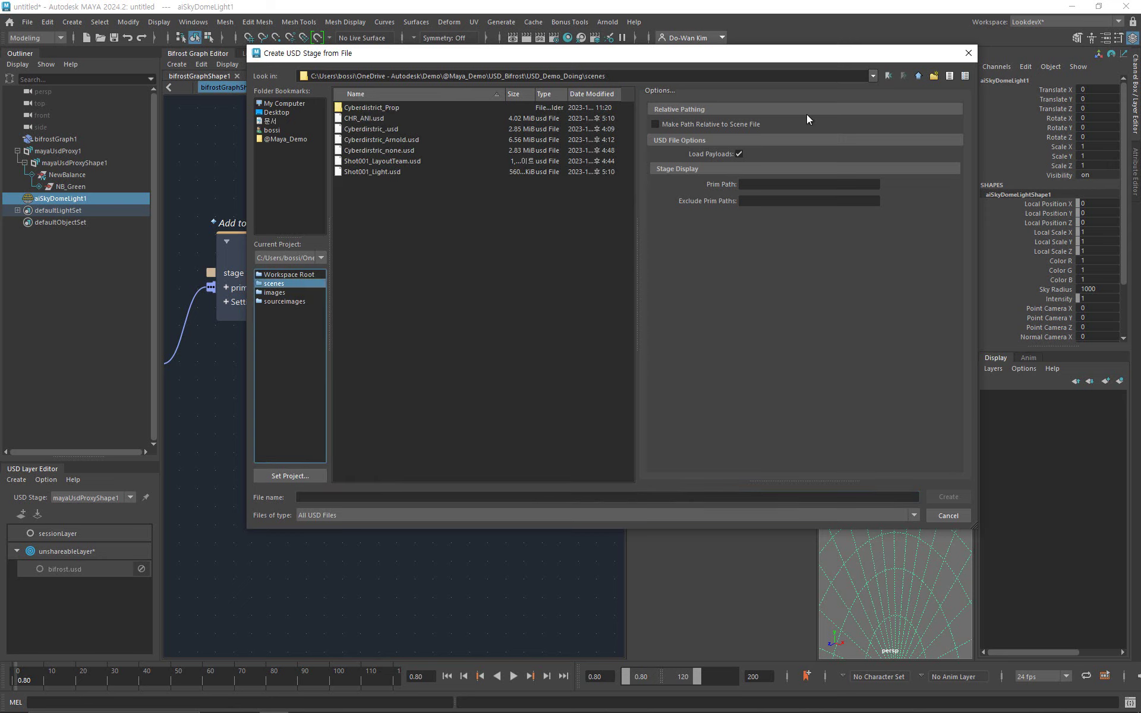
left_click(920, 76)
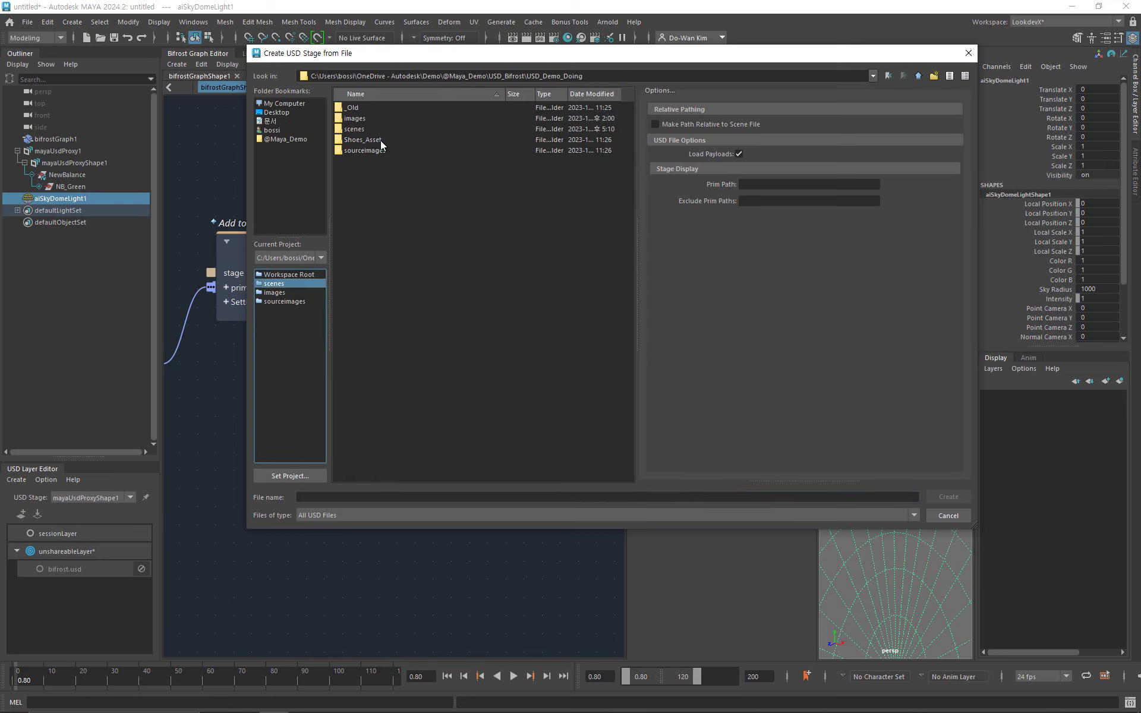
double_click(364, 140)
double_click(362, 138)
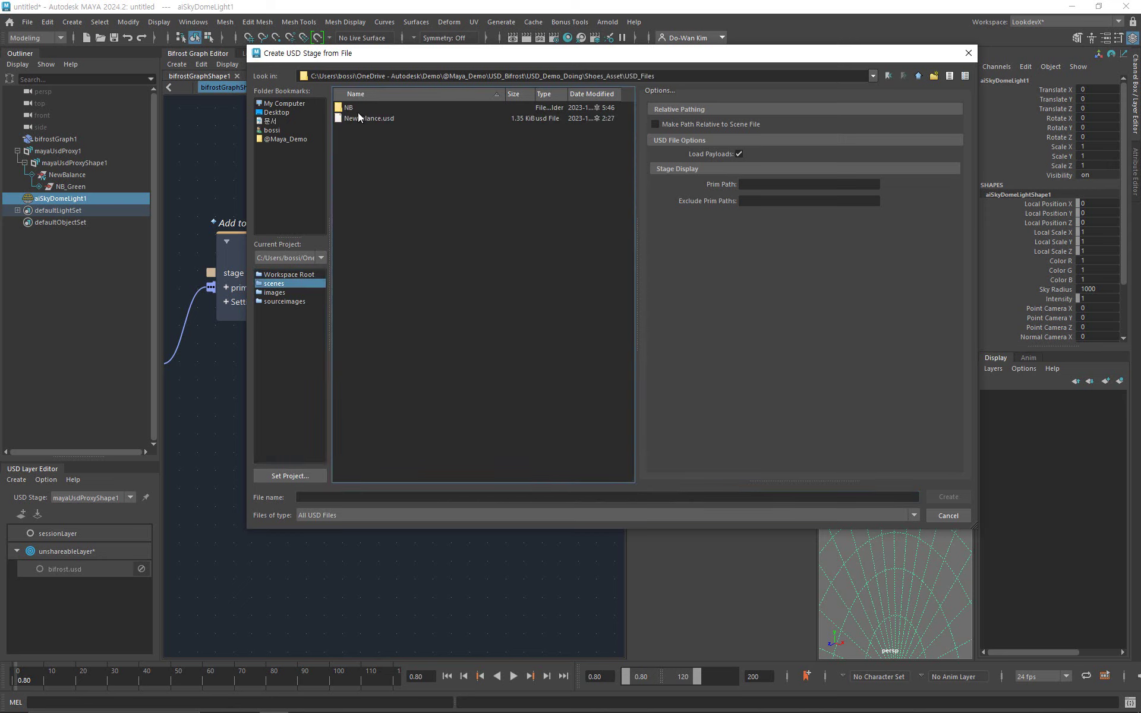
double_click(358, 108)
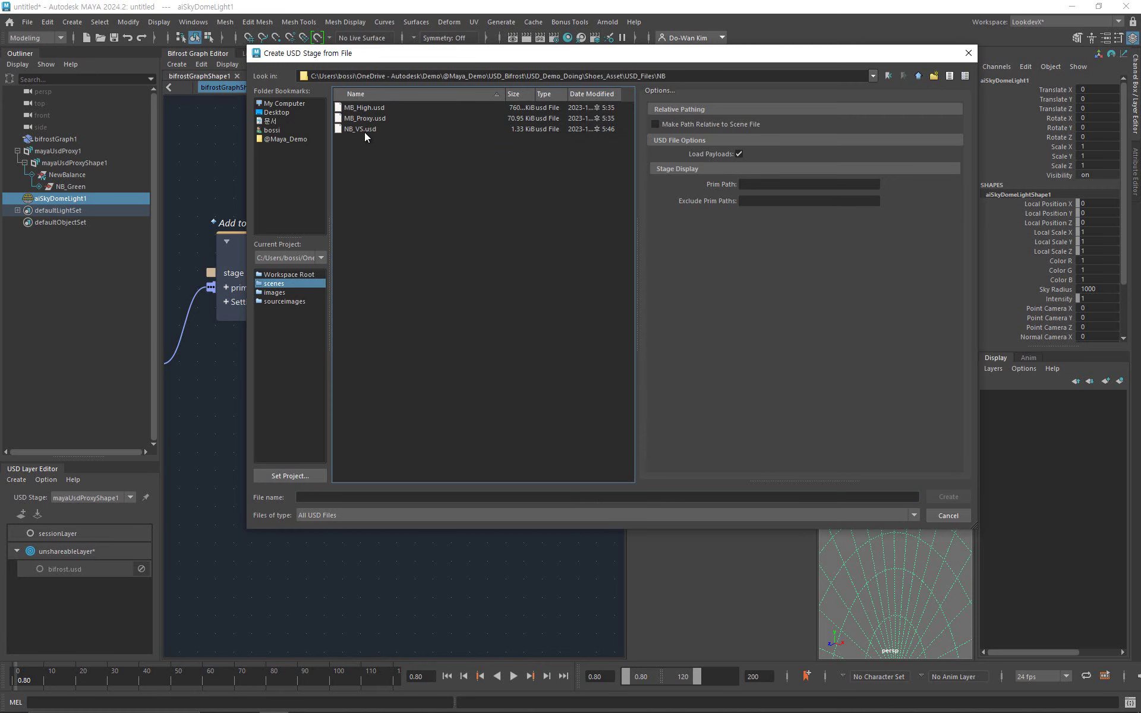
left_click(365, 131)
left_click(939, 497)
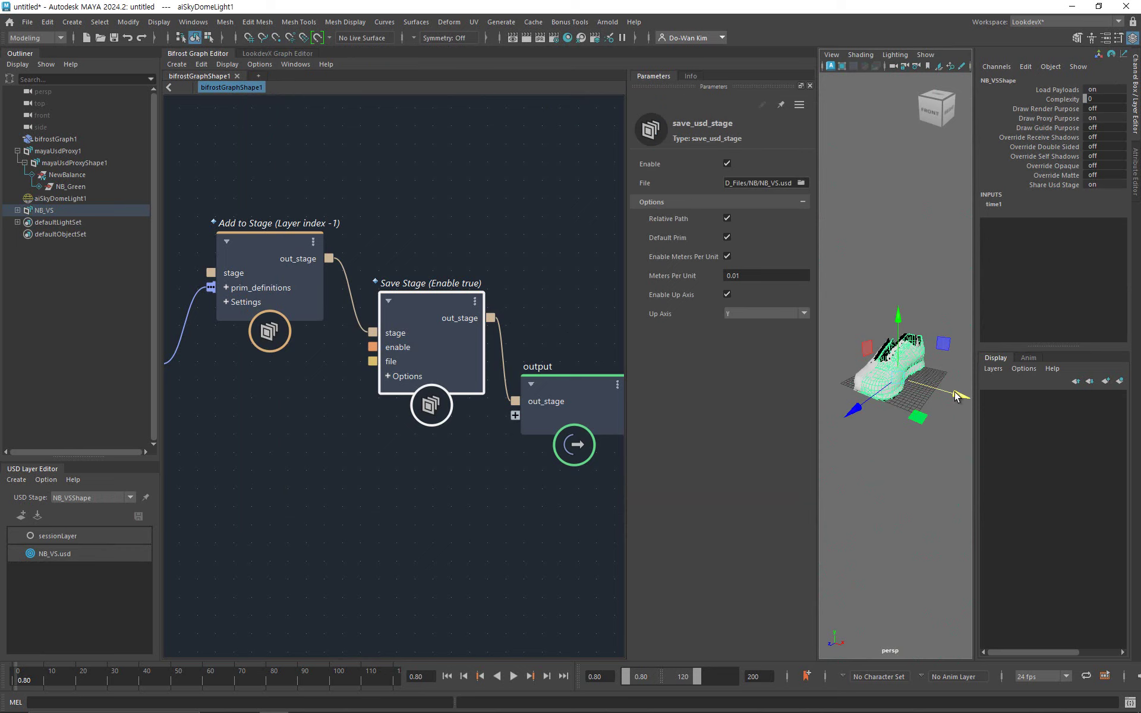
Move the newly loaded NB_VS shoe along the X axis so it stands beside the first shoe.
left_click(100, 22)
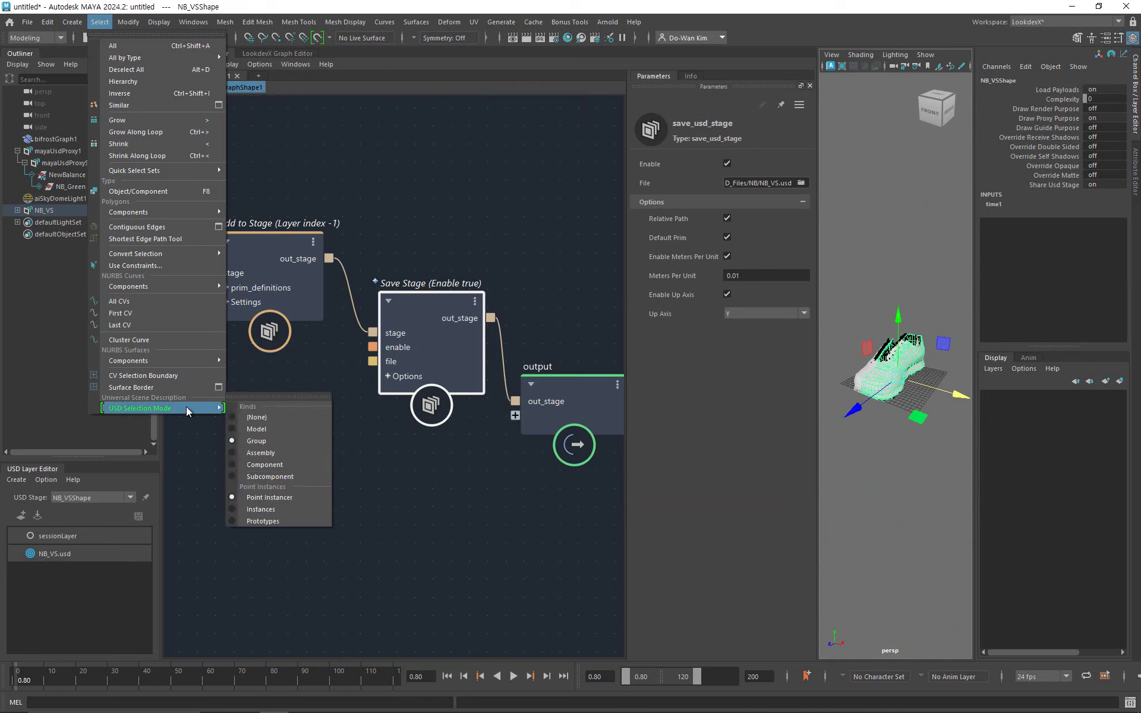
left_click(942, 391)
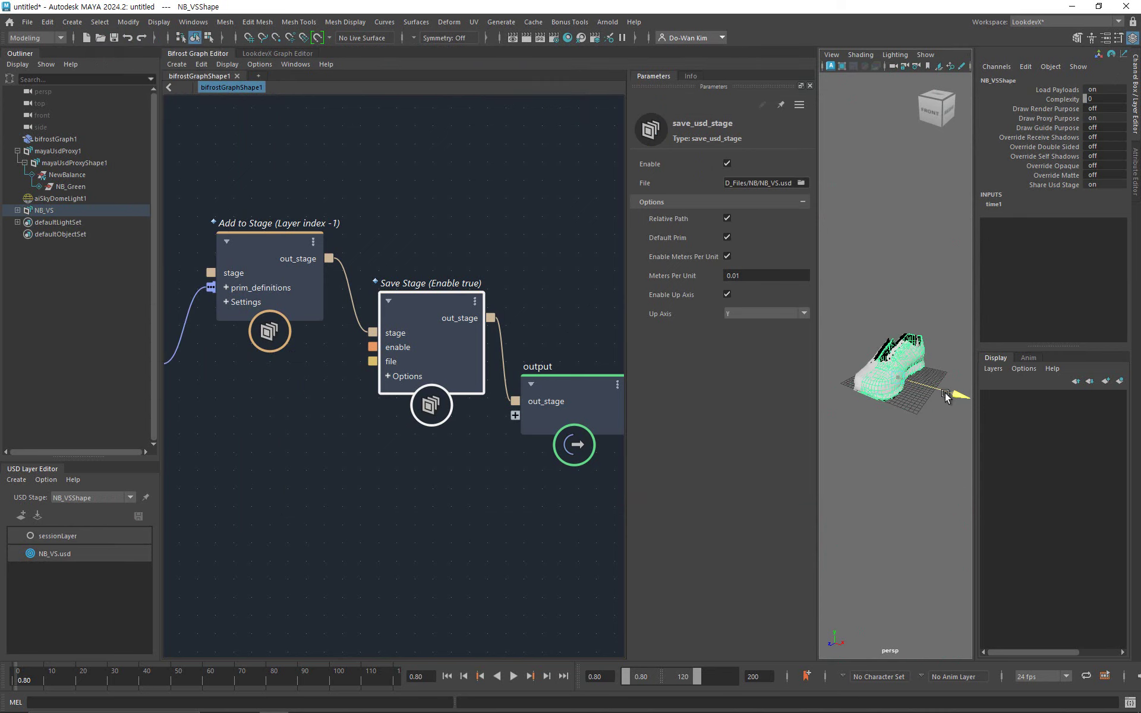
left_click_drag(945, 392, 1008, 416)
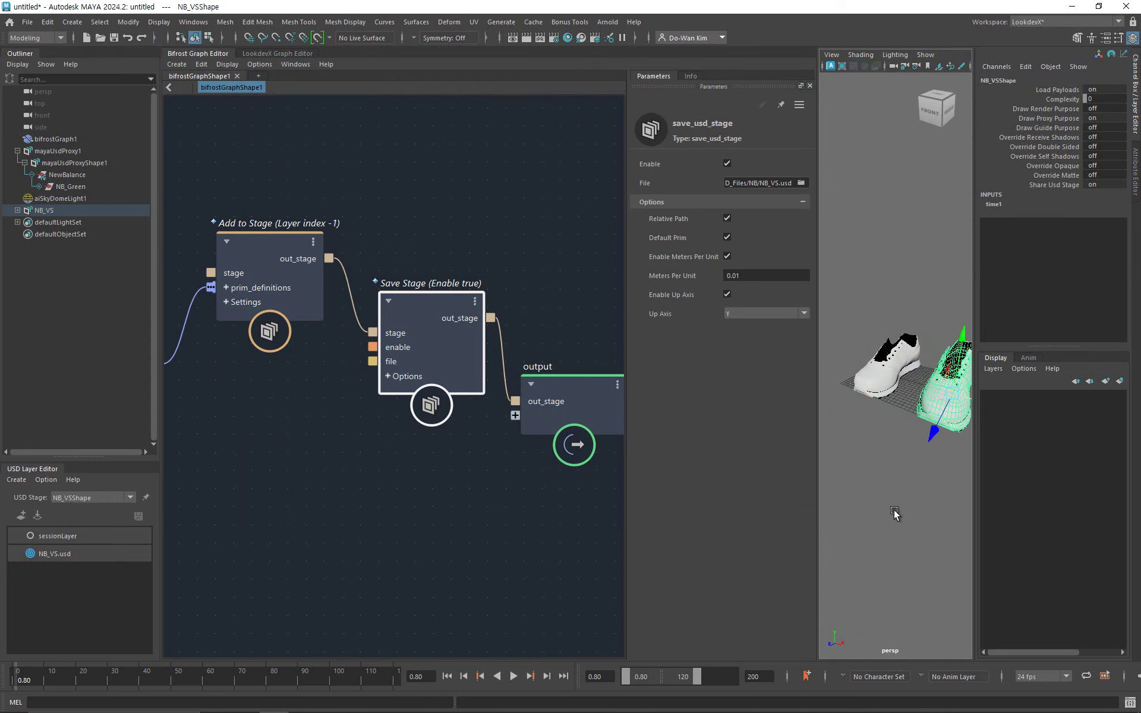
key("f")
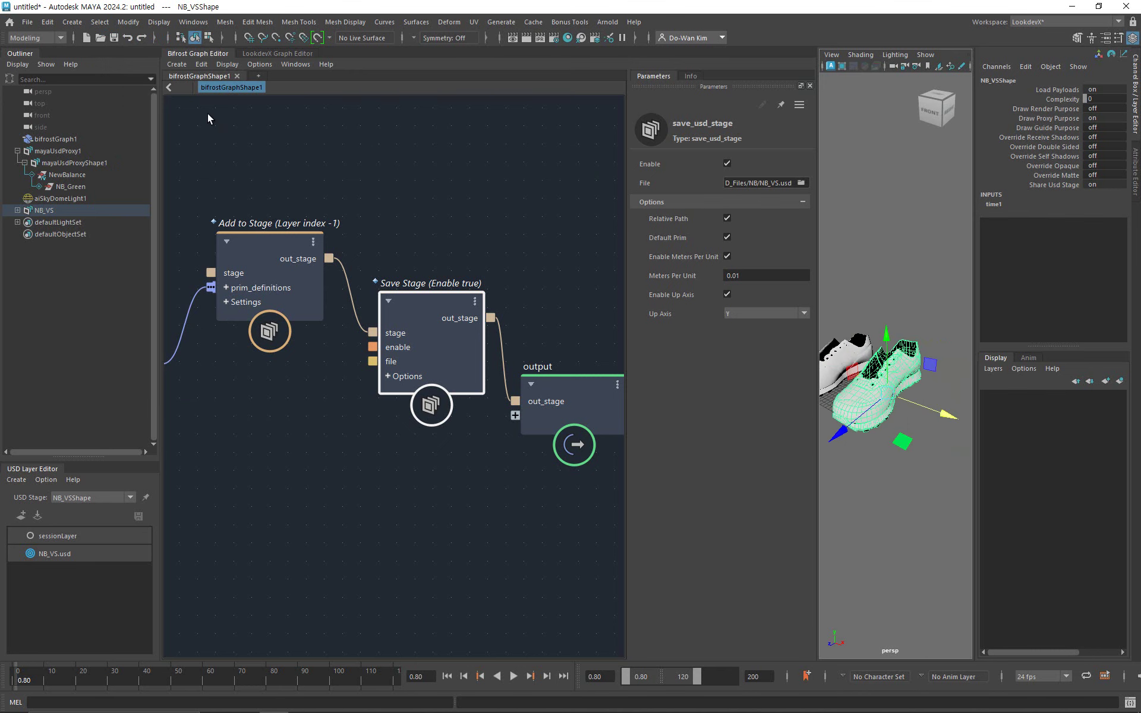
Collapse the Bifrost Graph Editor and expand the NB_VS hierarchy down to the NB_Render and NB_Proxy prims.
left_click(188, 53)
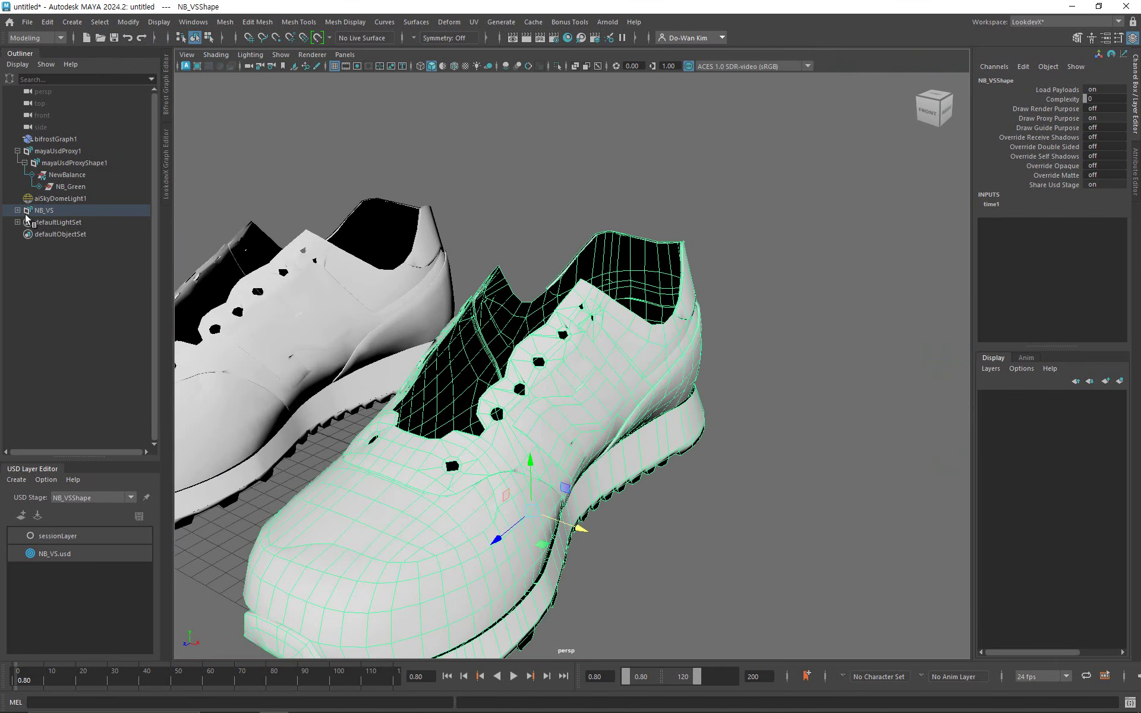
left_click(17, 211)
scroll(751, 400, "down", 3)
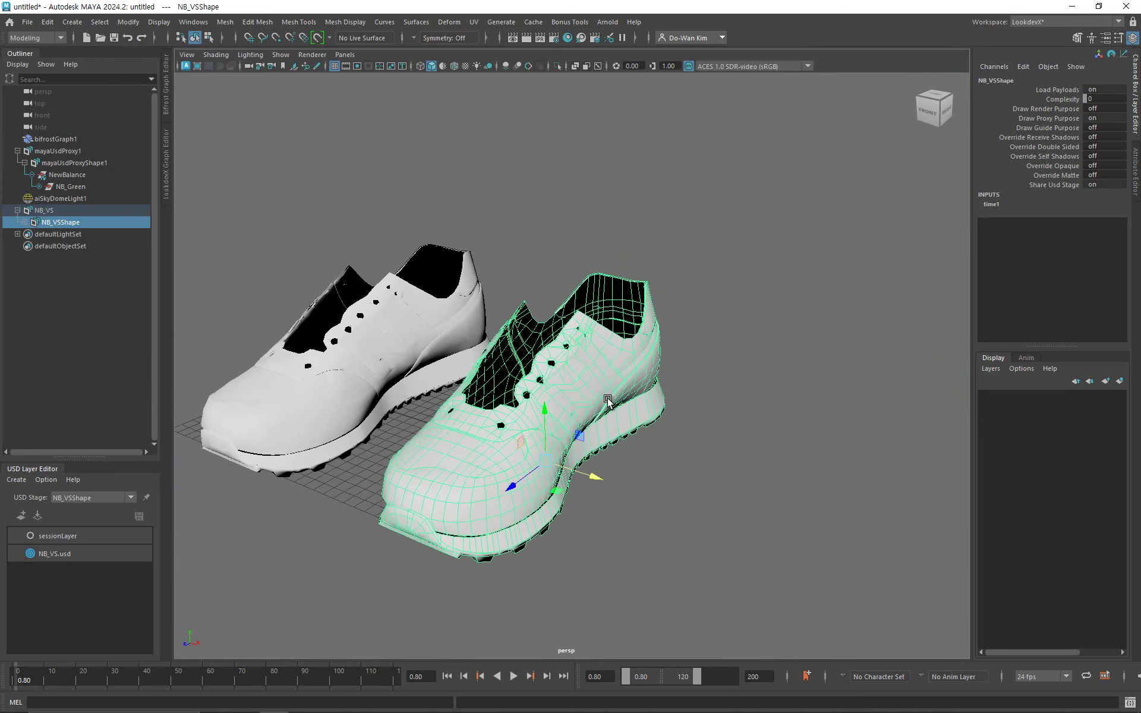
scroll(732, 401, "down", 2)
left_click(25, 222)
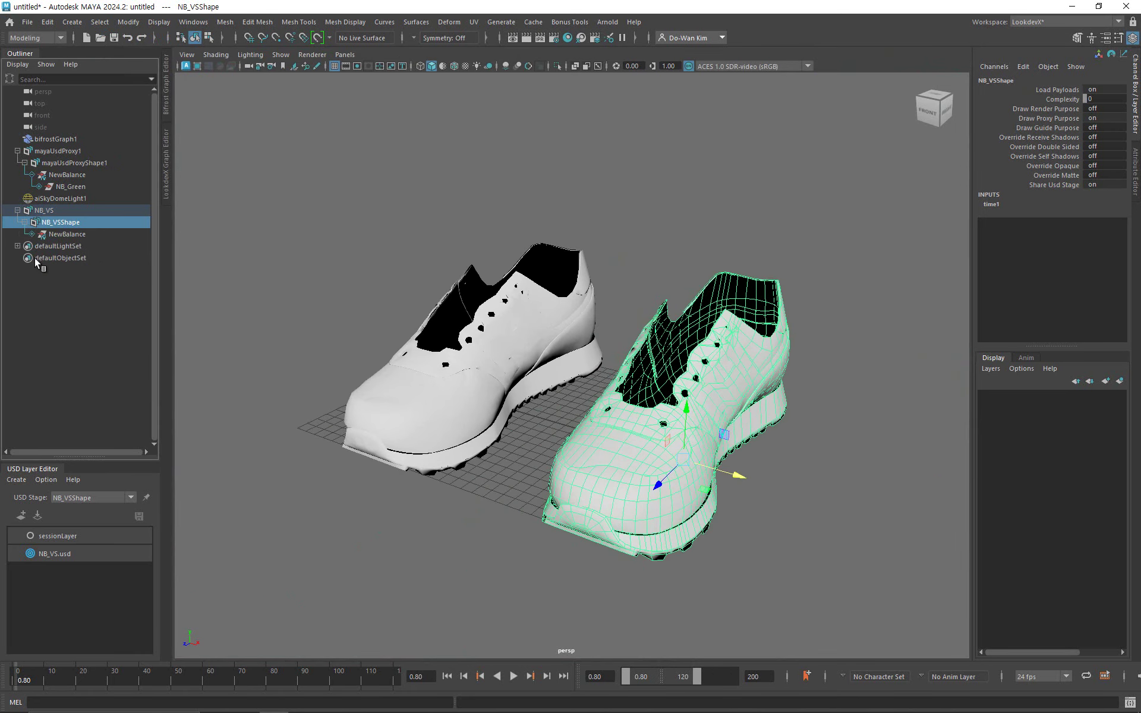
left_click(32, 235)
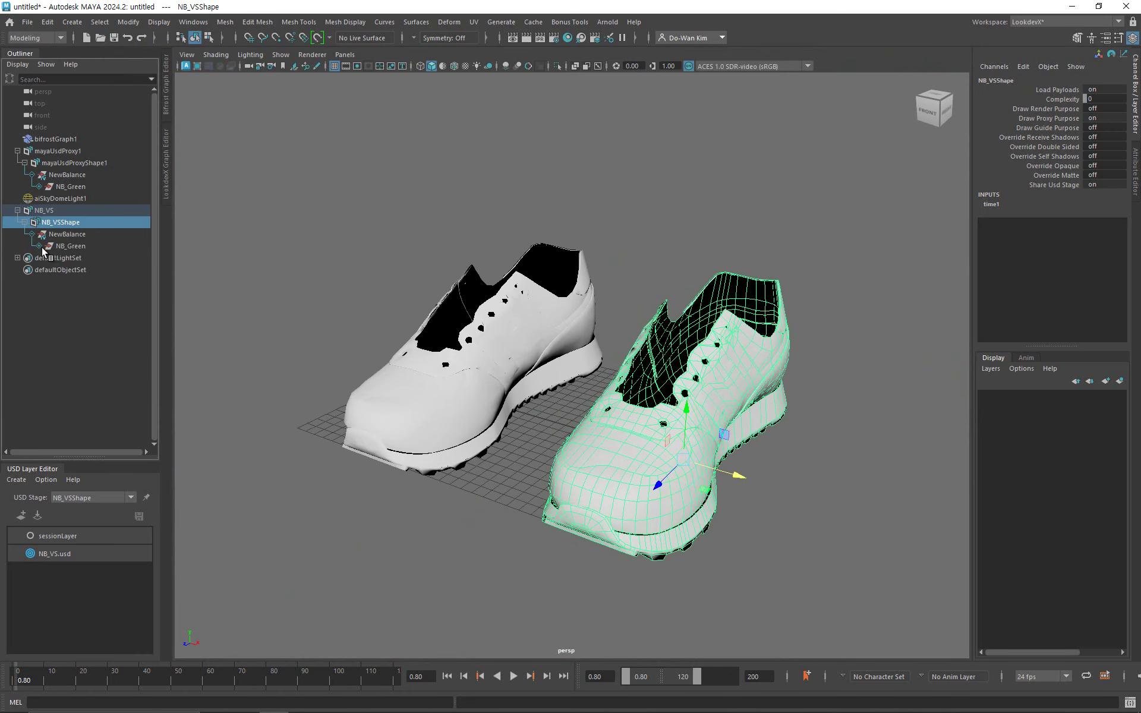
left_click(39, 247)
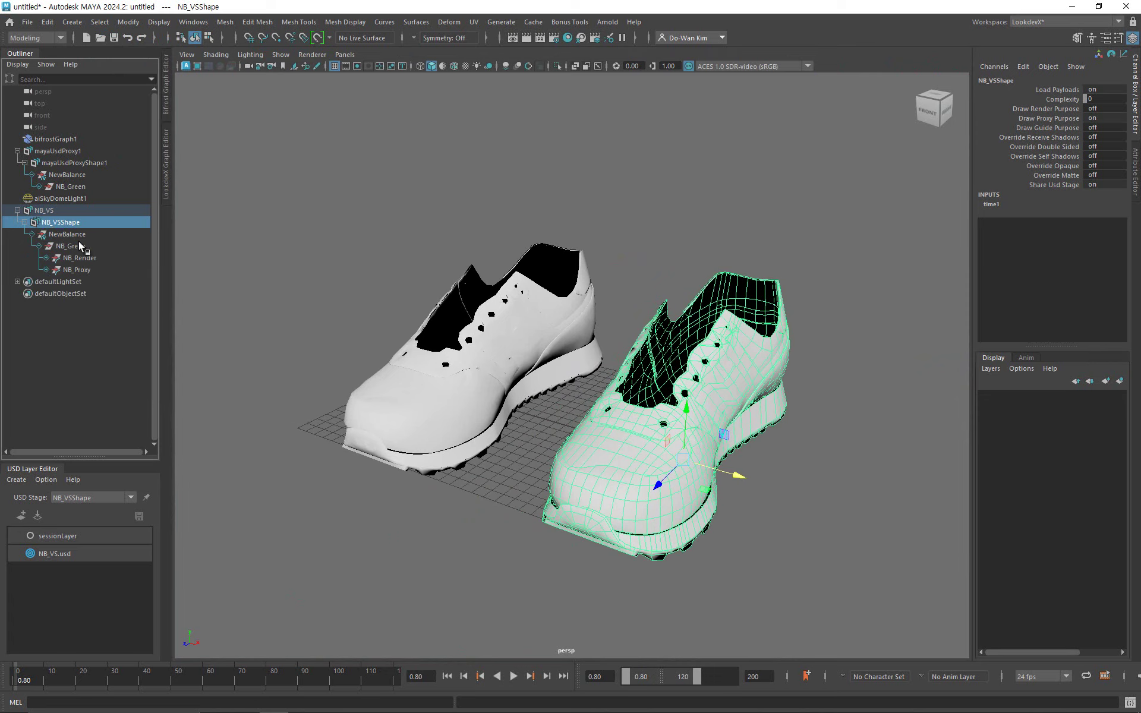
Switch the NewBalance_Color variant of the NewBalance prim under NB_VS to blue.
left_click(73, 234)
right_click(73, 234)
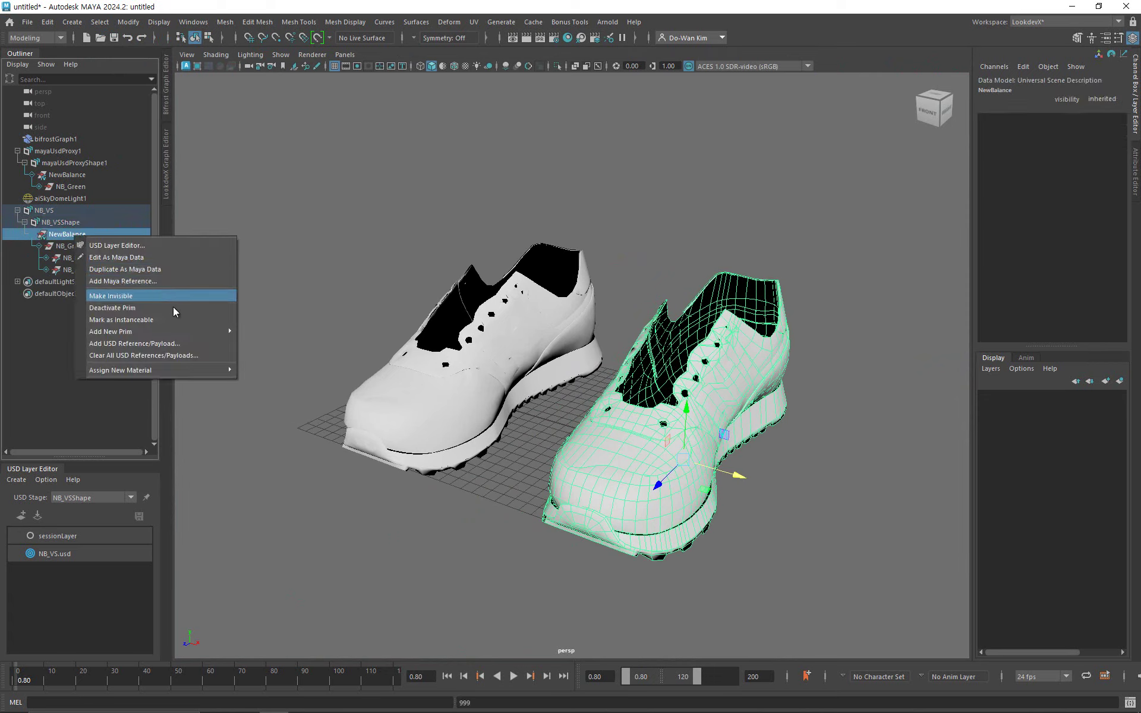
left_click(79, 237)
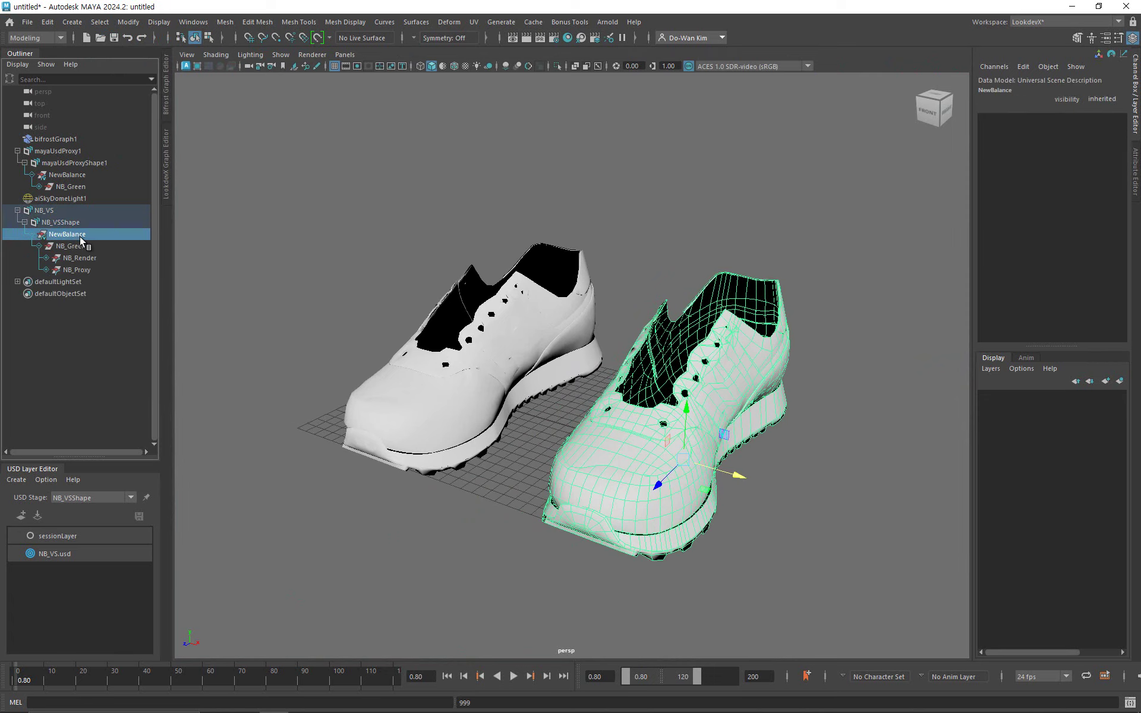
right_click(79, 236)
mouse_move(191, 296)
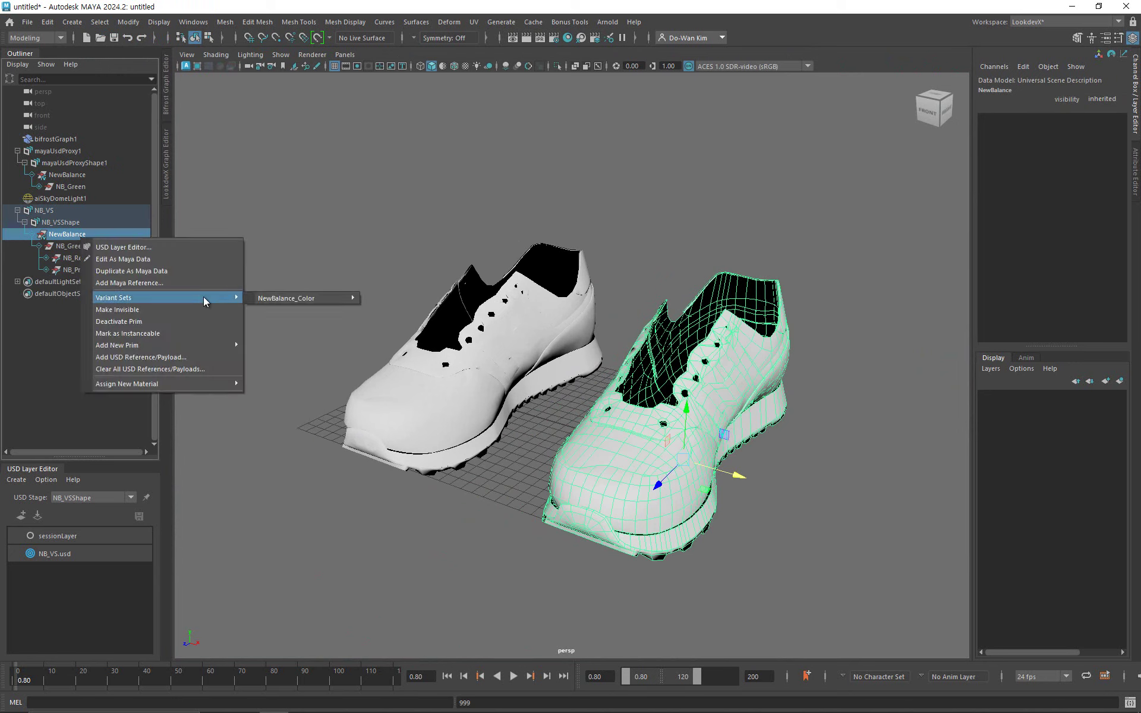
mouse_move(283, 300)
left_click(385, 299)
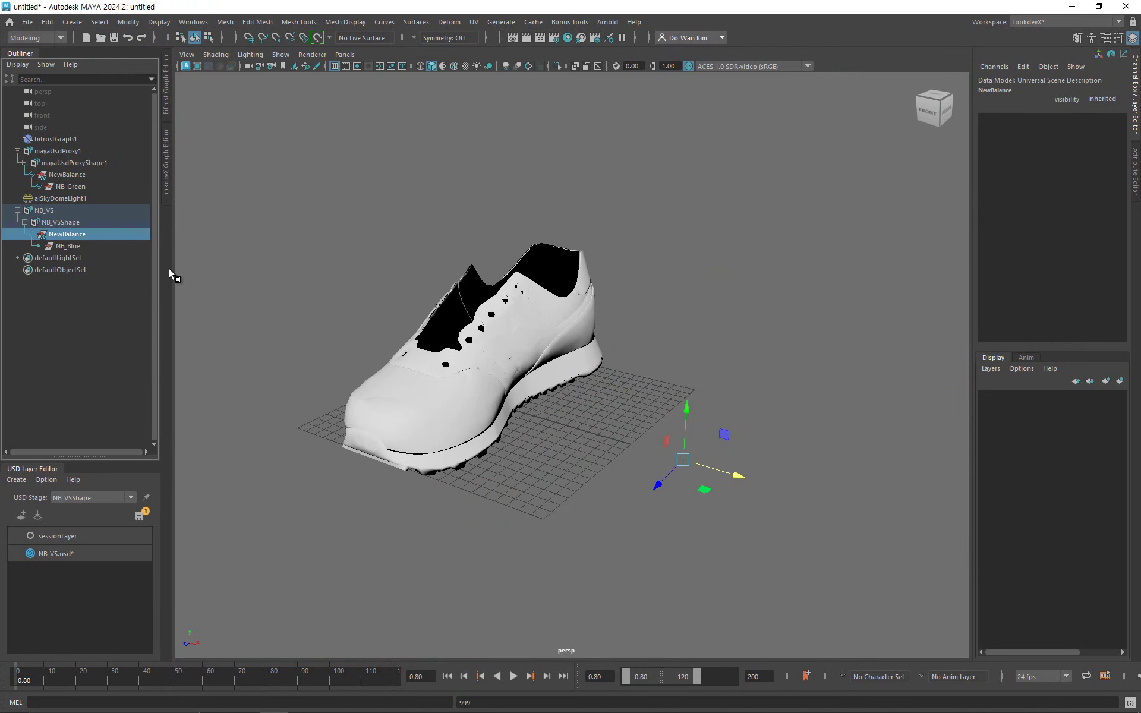
Switch the NewBalance prim's NewBalance_Color variant back to green and deselect the prim.
right_click(98, 234)
mouse_move(233, 297)
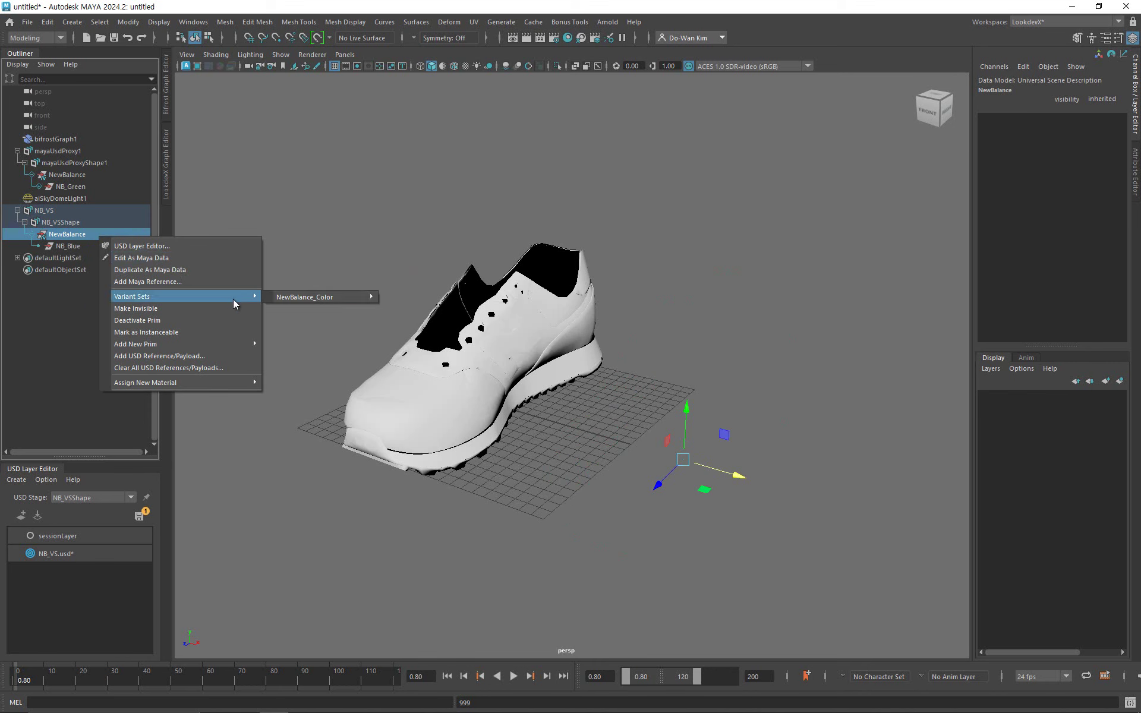
left_click(401, 310)
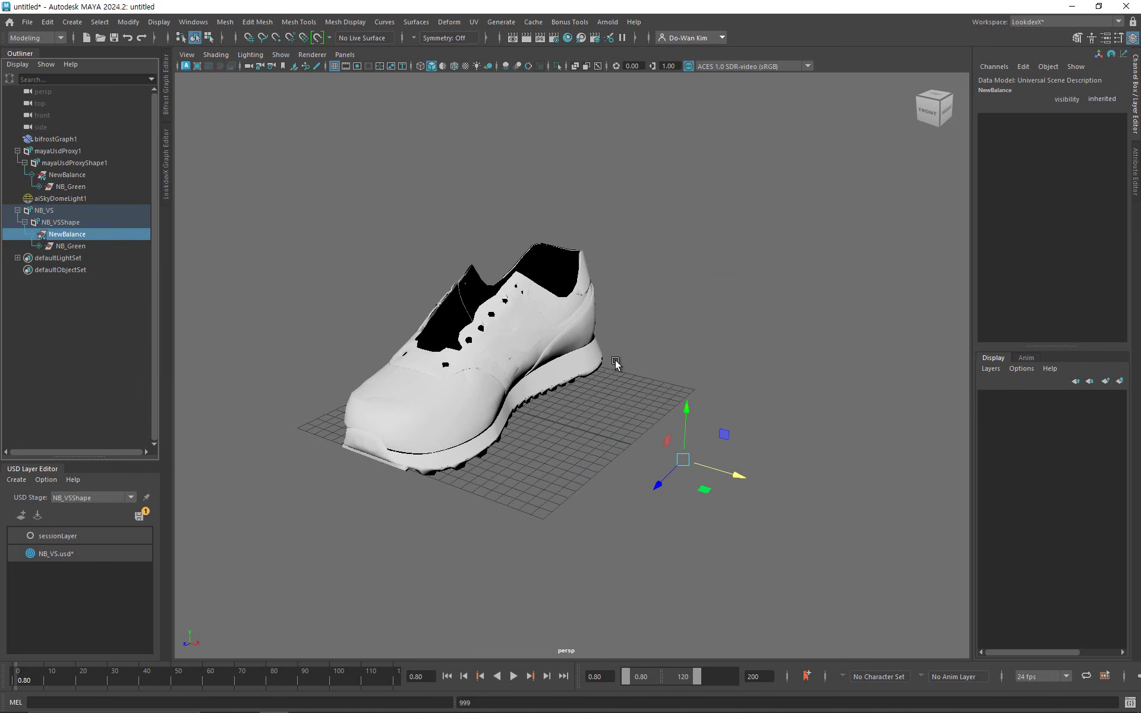
left_click(798, 231)
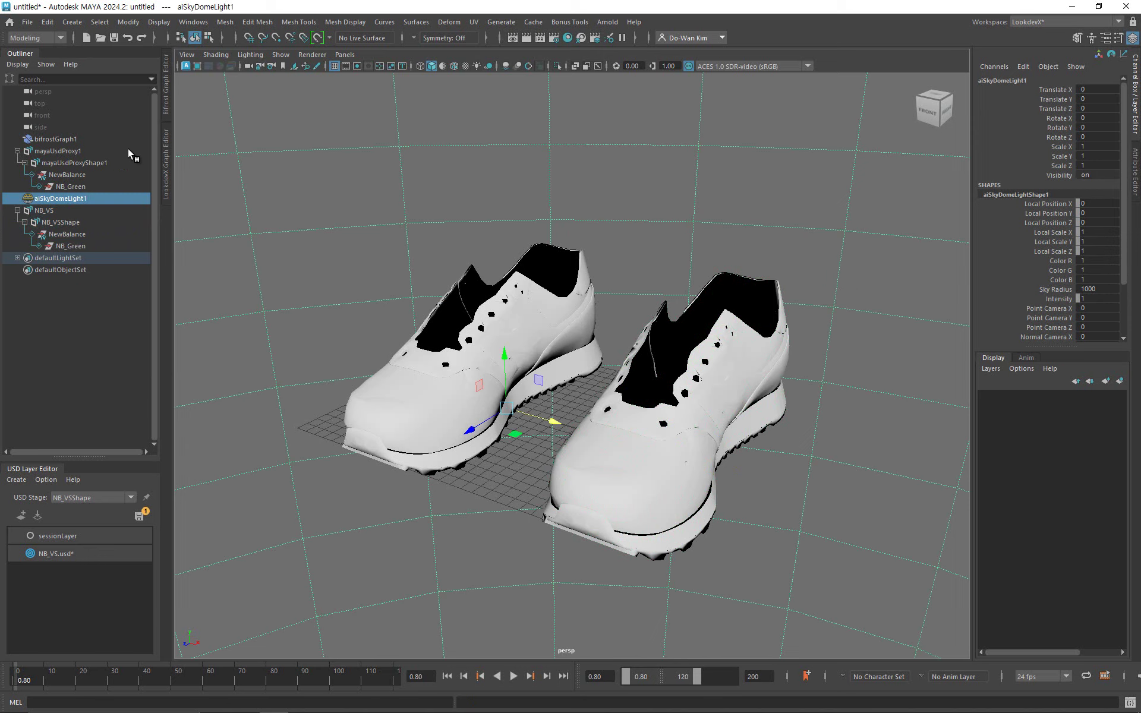
Reopen the Bifrost Graph Editor and examine the shoe graph's node network from the reference nodes to the output.
left_click(166, 111)
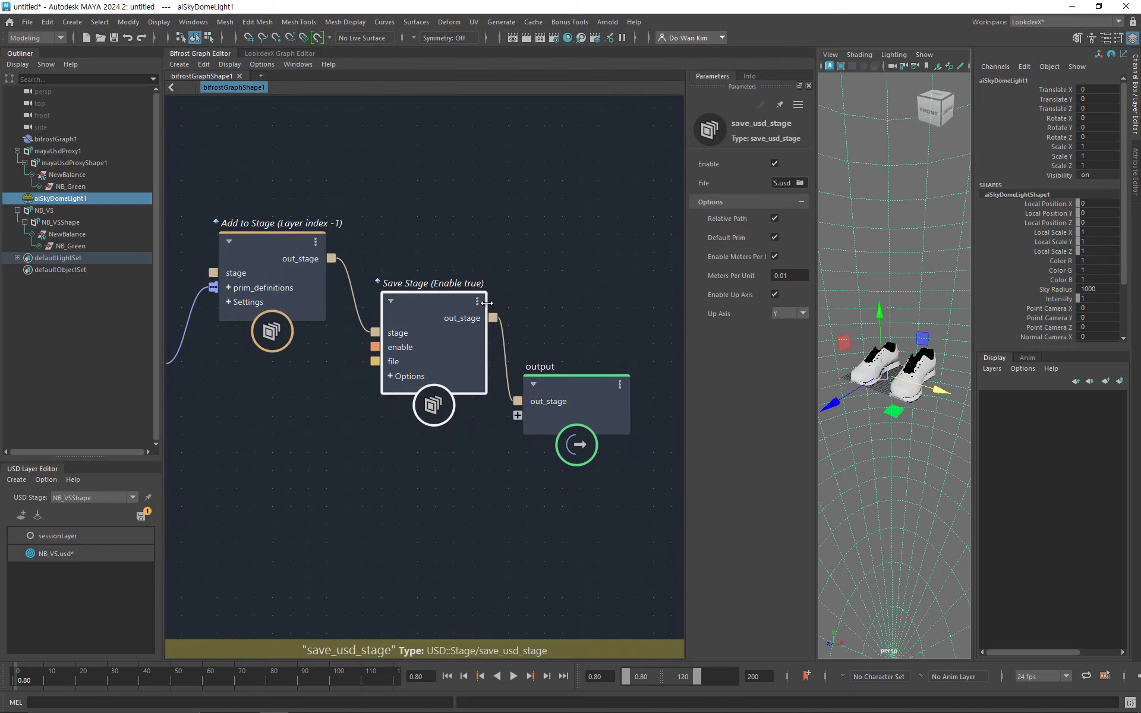
scroll(486, 304, "down", 2)
scroll(487, 303, "down", 4)
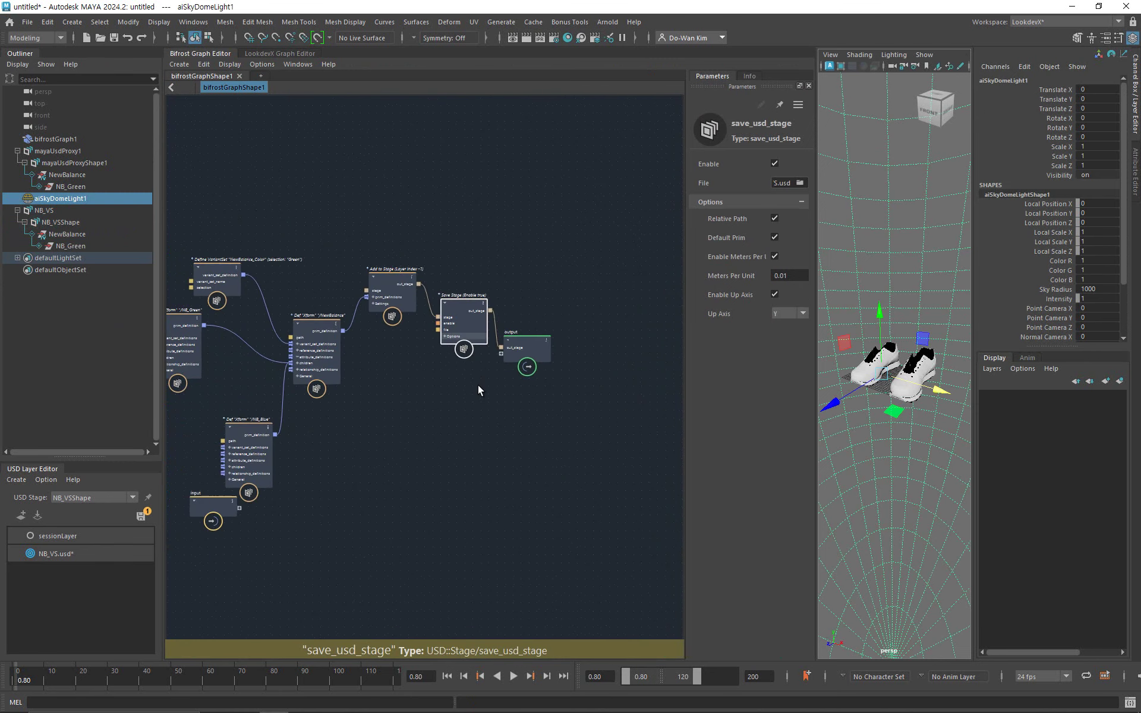
middle_click_drag(460, 455, 554, 460, "alt")
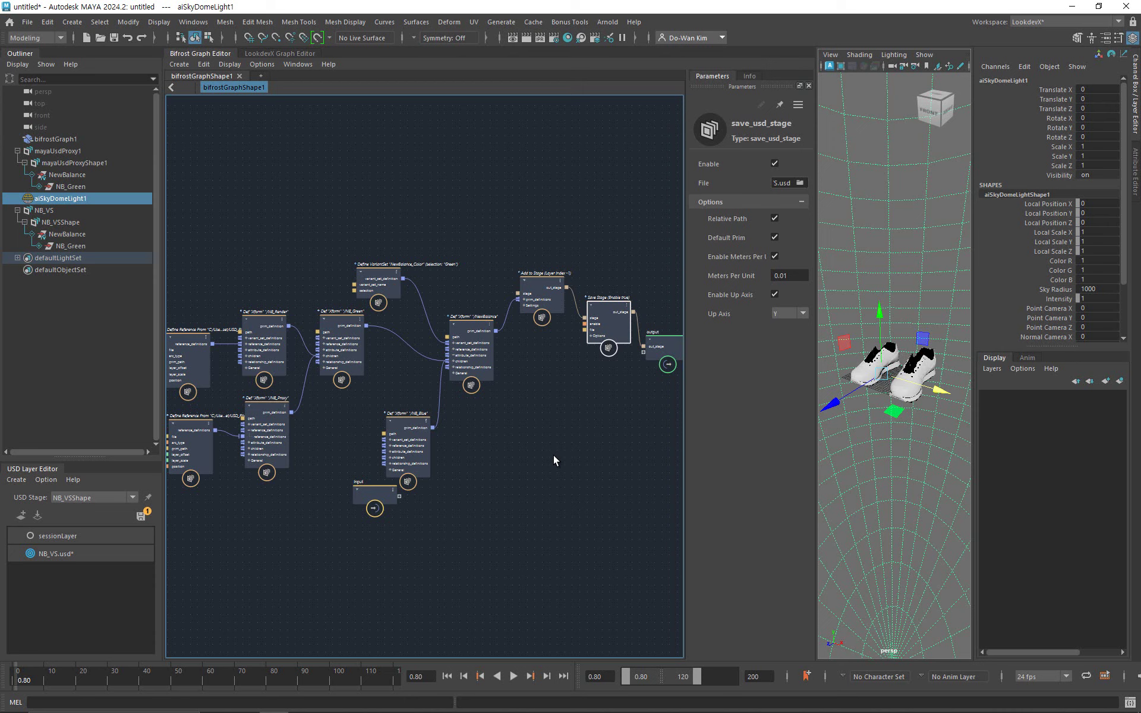
Start a new scene without saving the current one and create a new empty Bifrost graph.
key("ctrl+n")
left_click(569, 367)
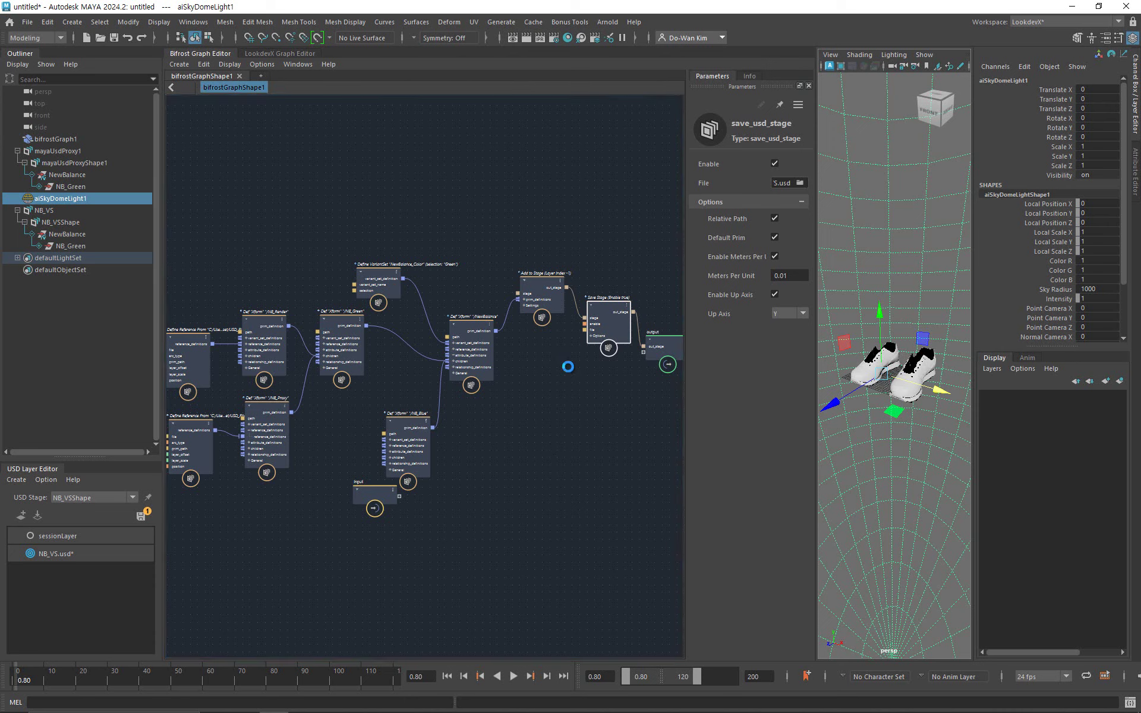
left_click(331, 459)
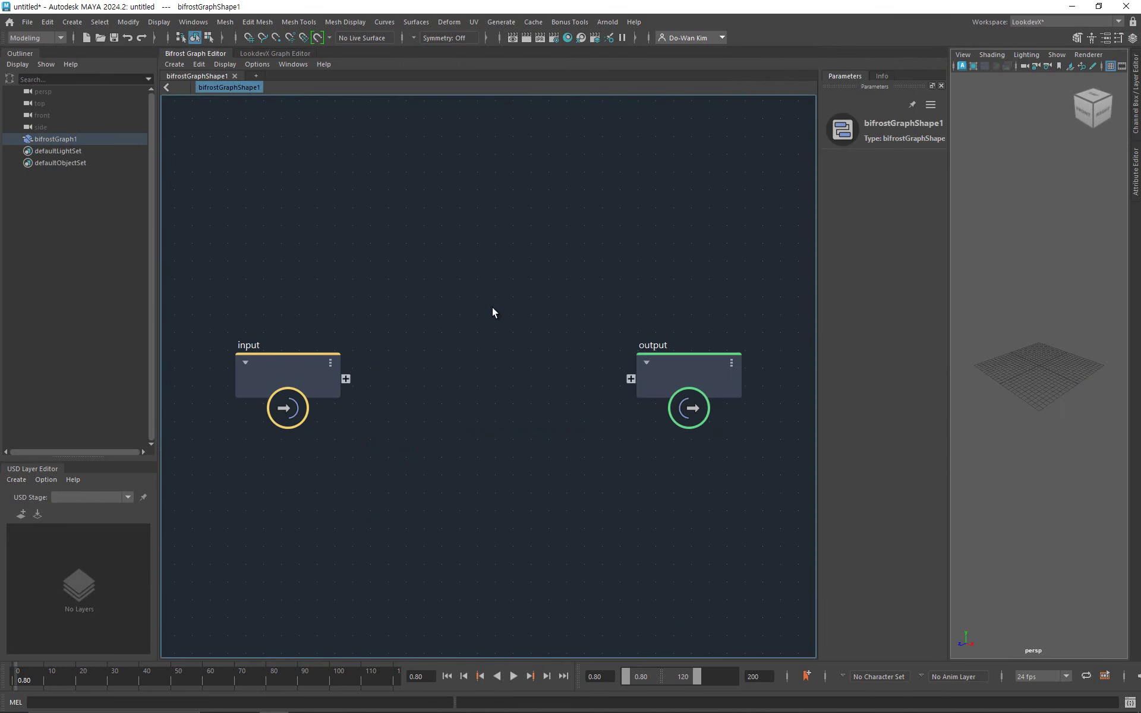
Add the user-defined Variant_Color_Compound node to the graph and arrange it between and above the input and output nodes.
key("Tab")
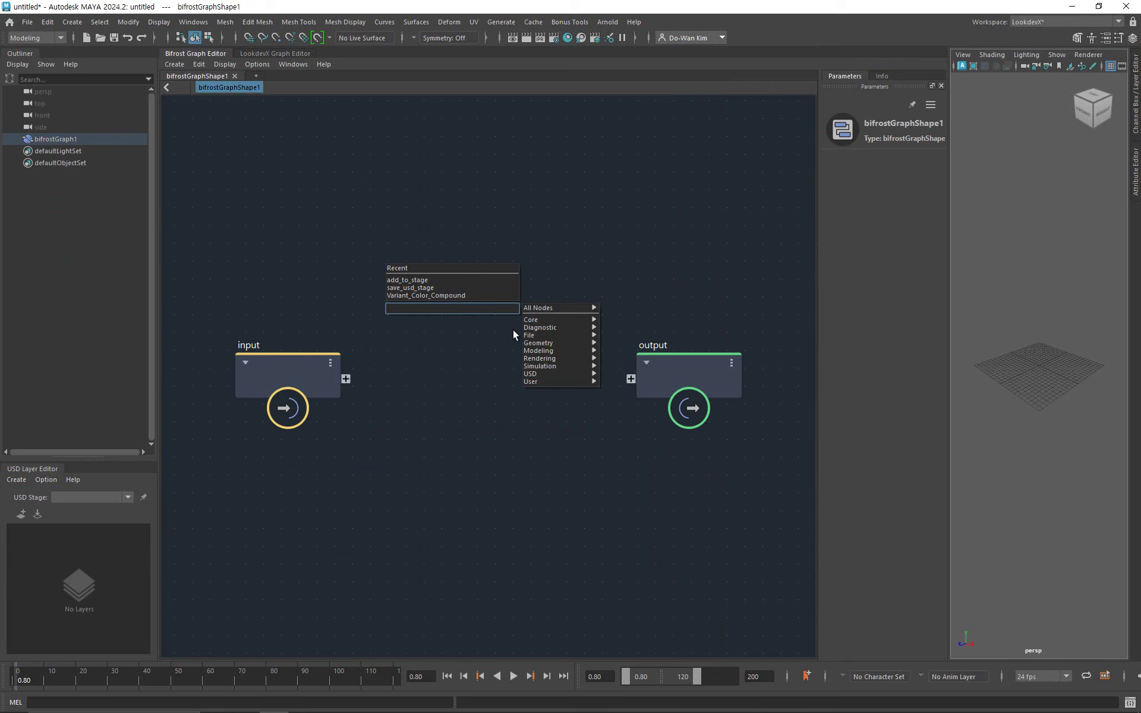
mouse_move(537, 381)
mouse_move(651, 382)
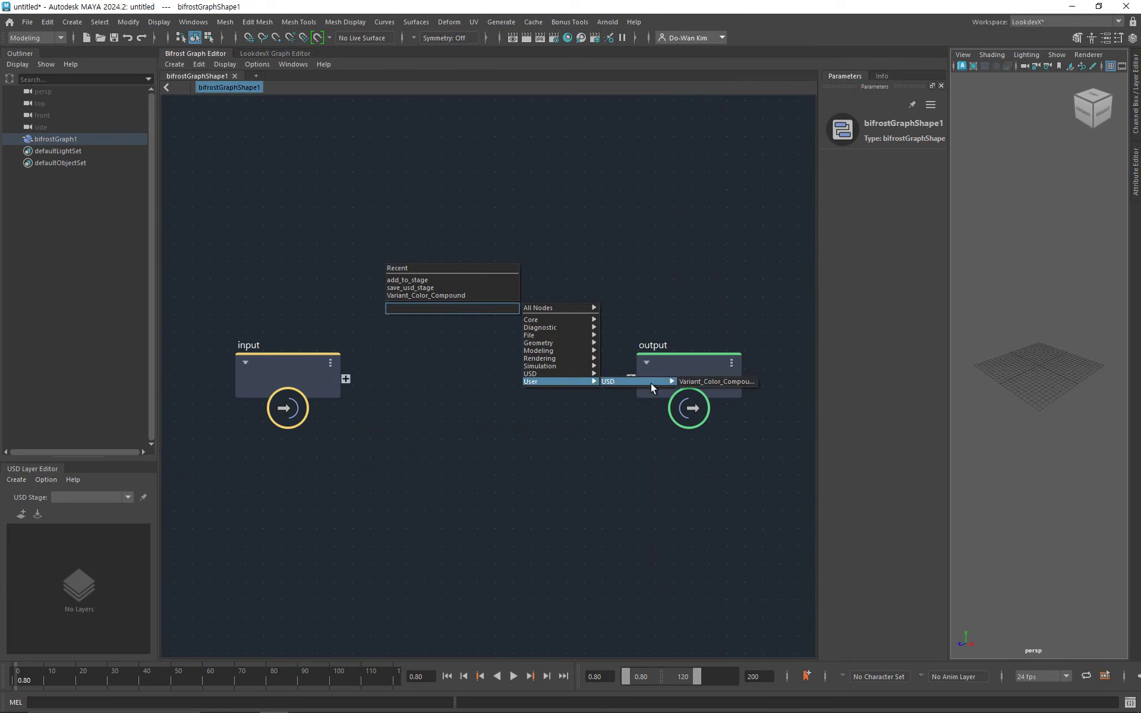
left_click(691, 383)
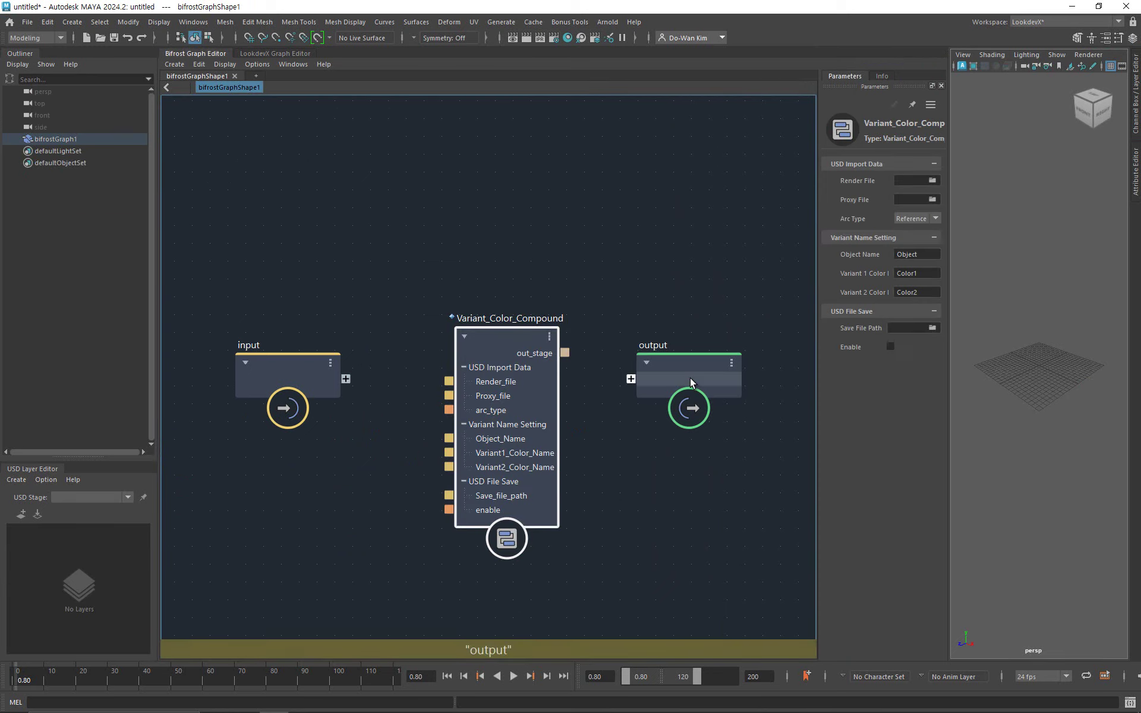
left_click_drag(505, 331, 471, 151)
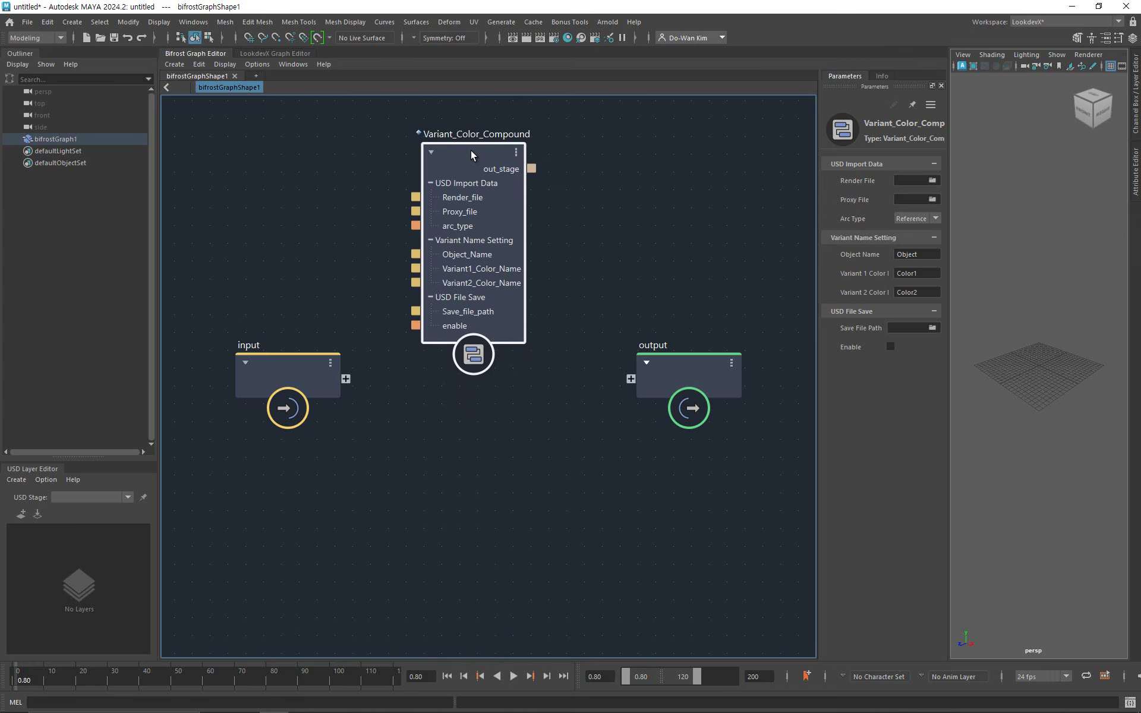
left_click_drag(690, 363, 695, 334)
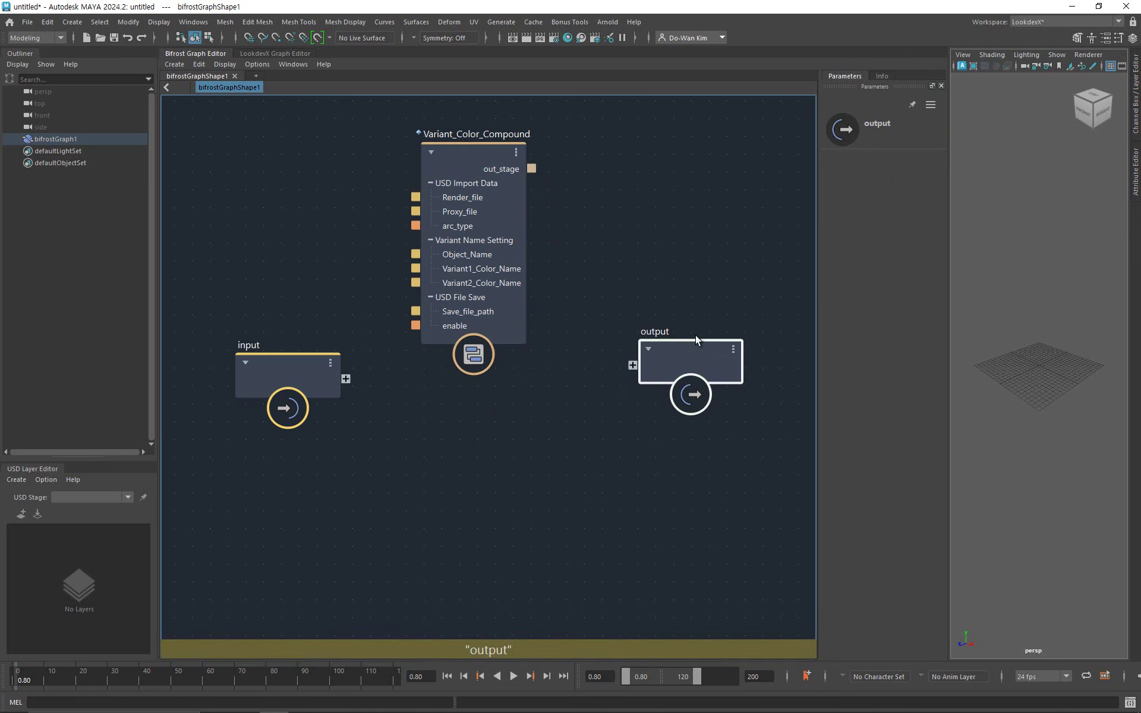
left_click_drag(486, 156, 490, 177)
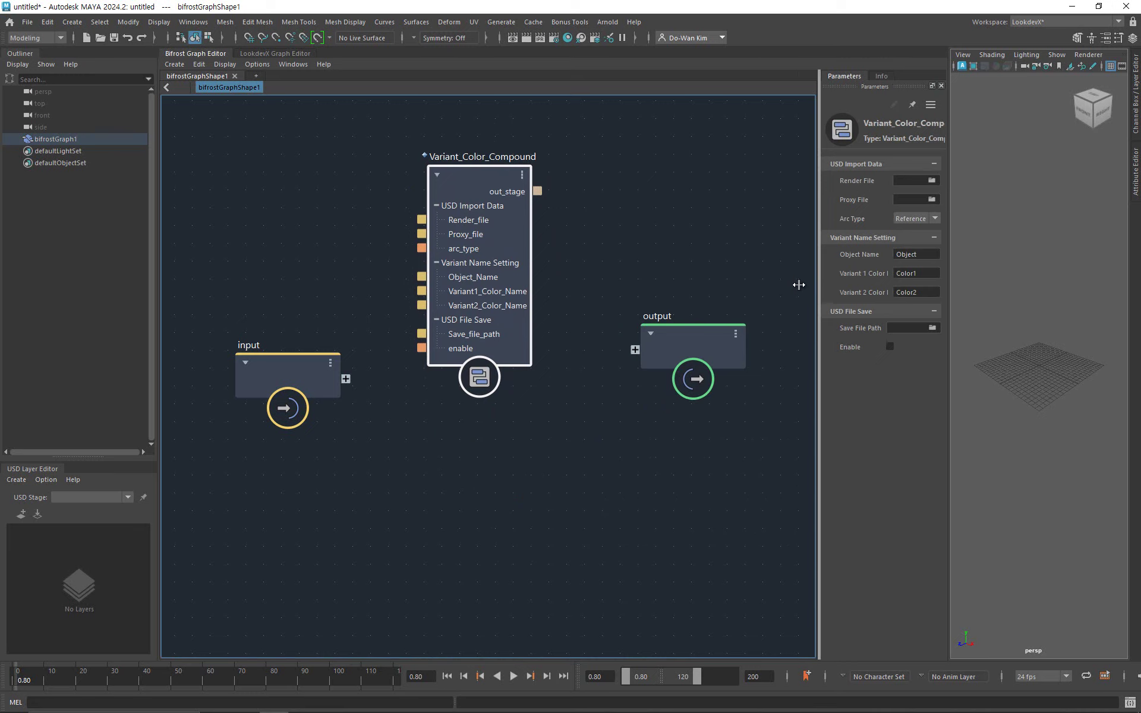
On Variant_Color_Compound, load NB_Render.usd as the render file and NB_Proxy.usd as the proxy file, with arc type Payload.
left_click_drag(819, 284, 774, 265)
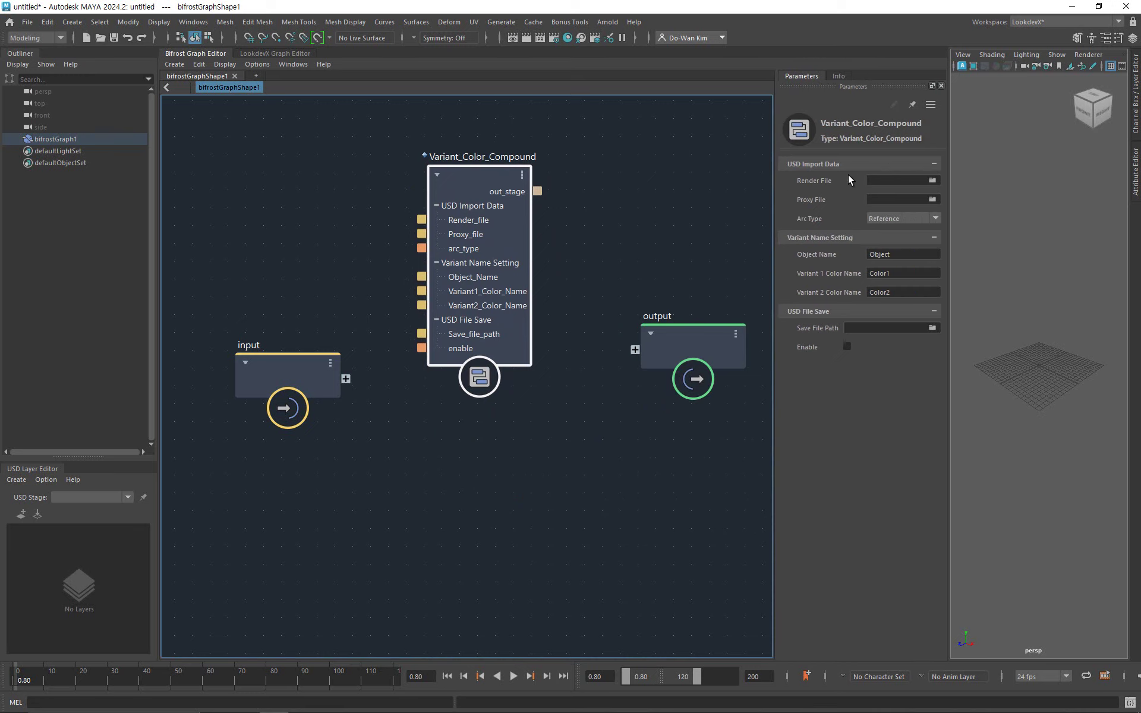
left_click(932, 182)
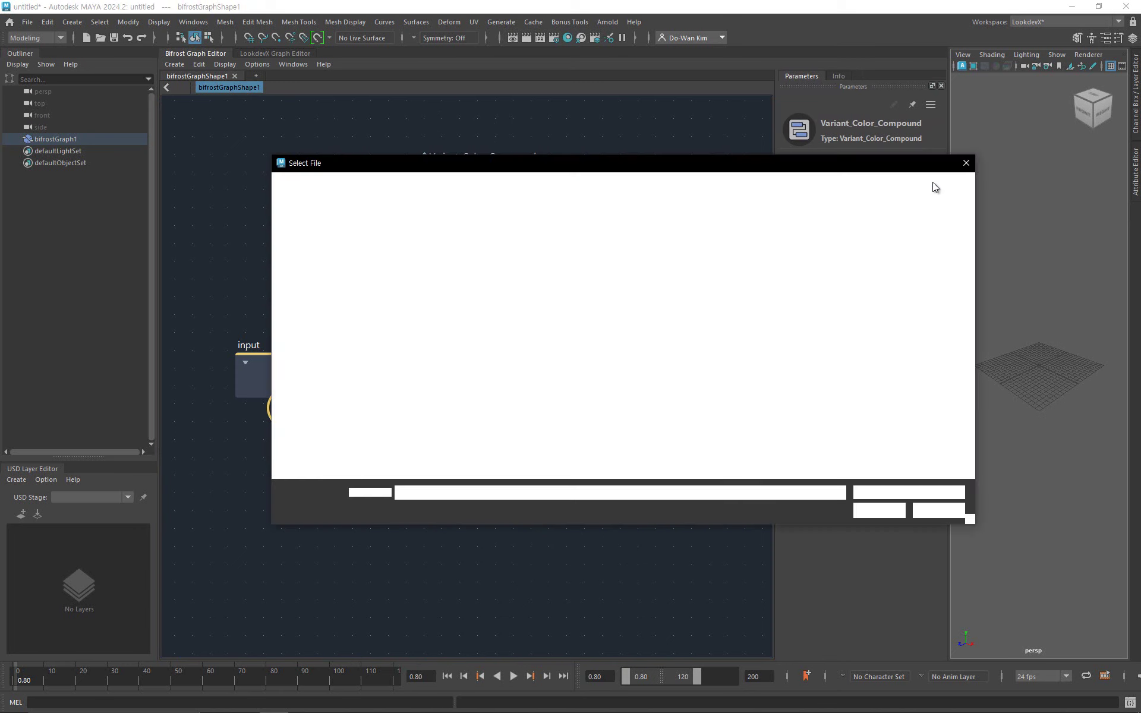
double_click(413, 253)
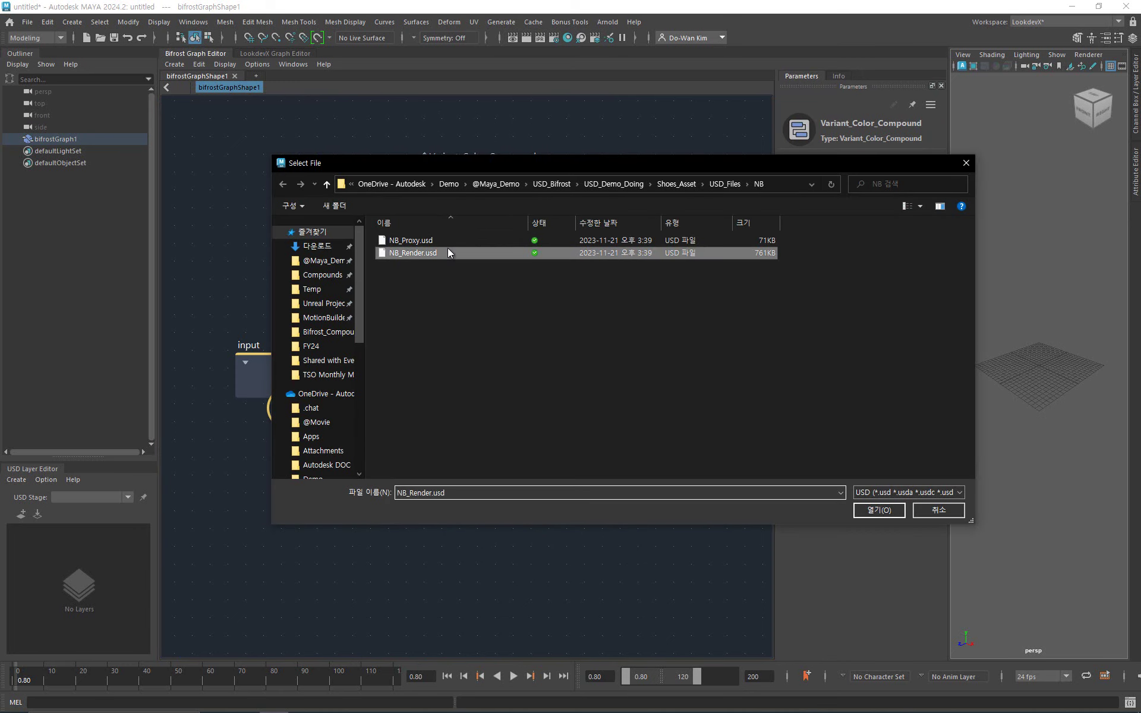
left_click(932, 199)
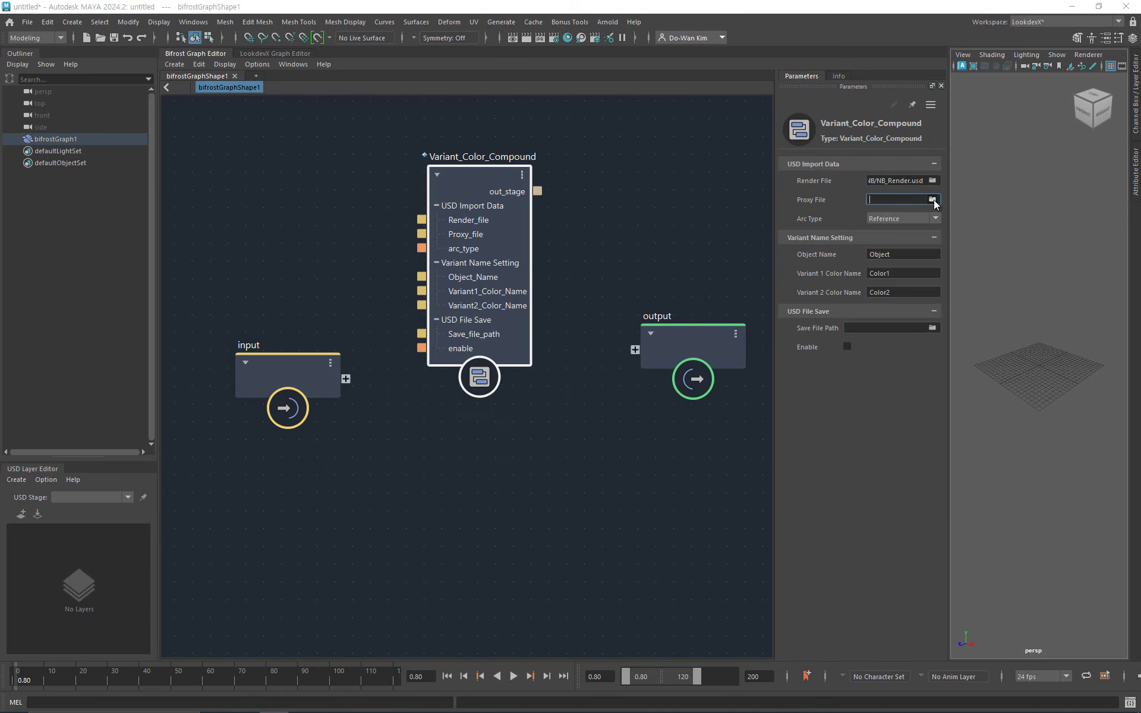
double_click(411, 240)
left_click(883, 219)
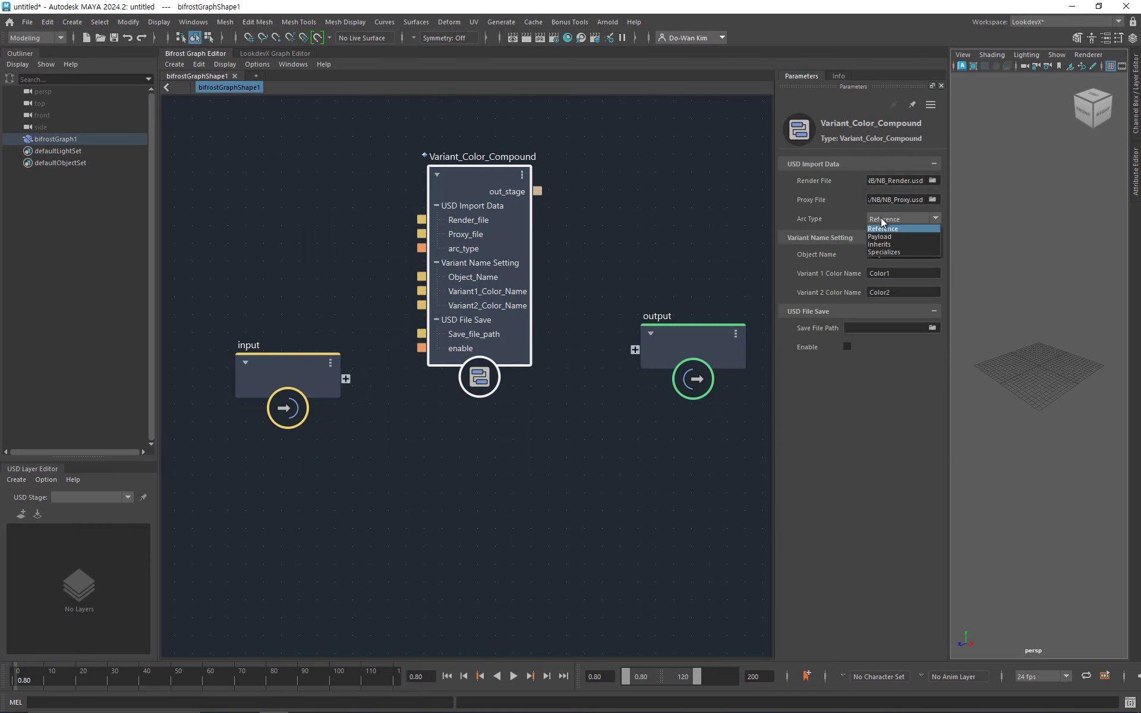
left_click(904, 236)
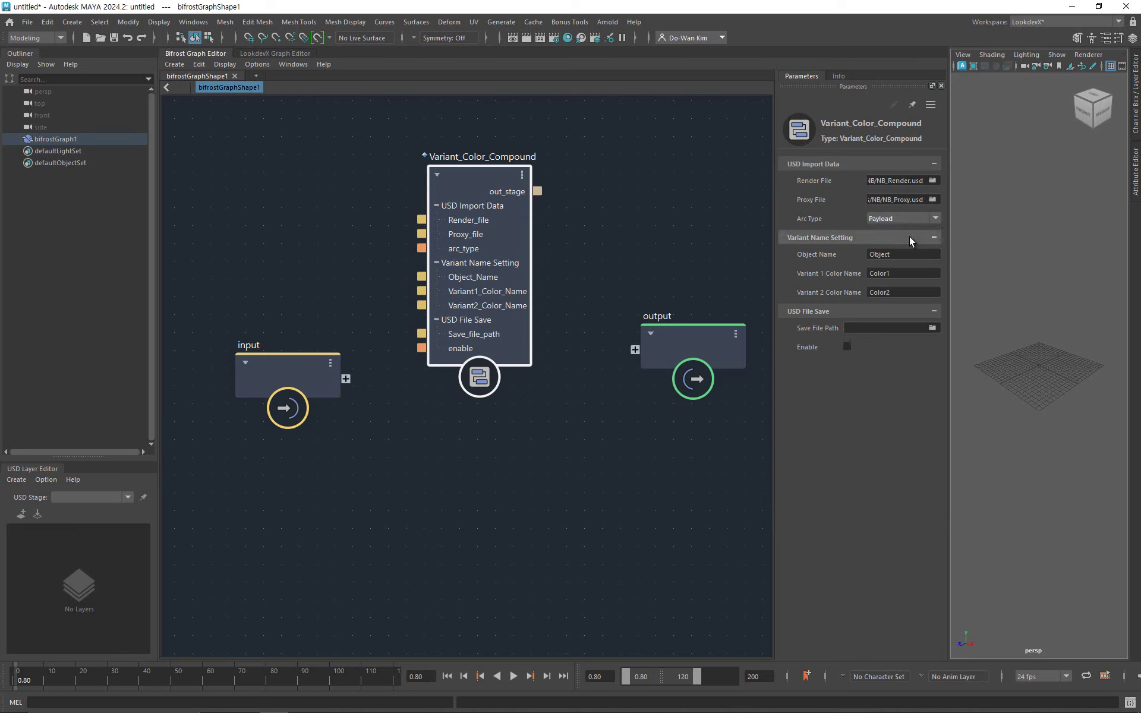
Set the compound's object name to NewBalance, variant 1 color name to Blue and variant 2 color name to Green.
double_click(881, 254)
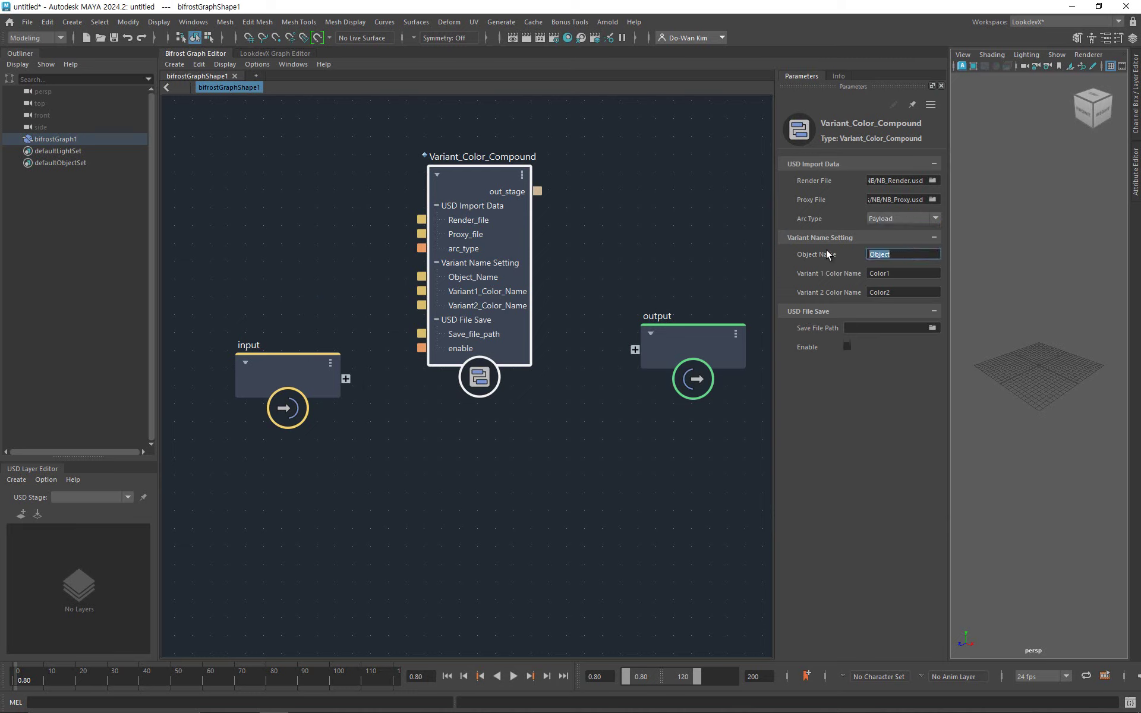
type("NewBalance")
key("Tab")
type("Blue")
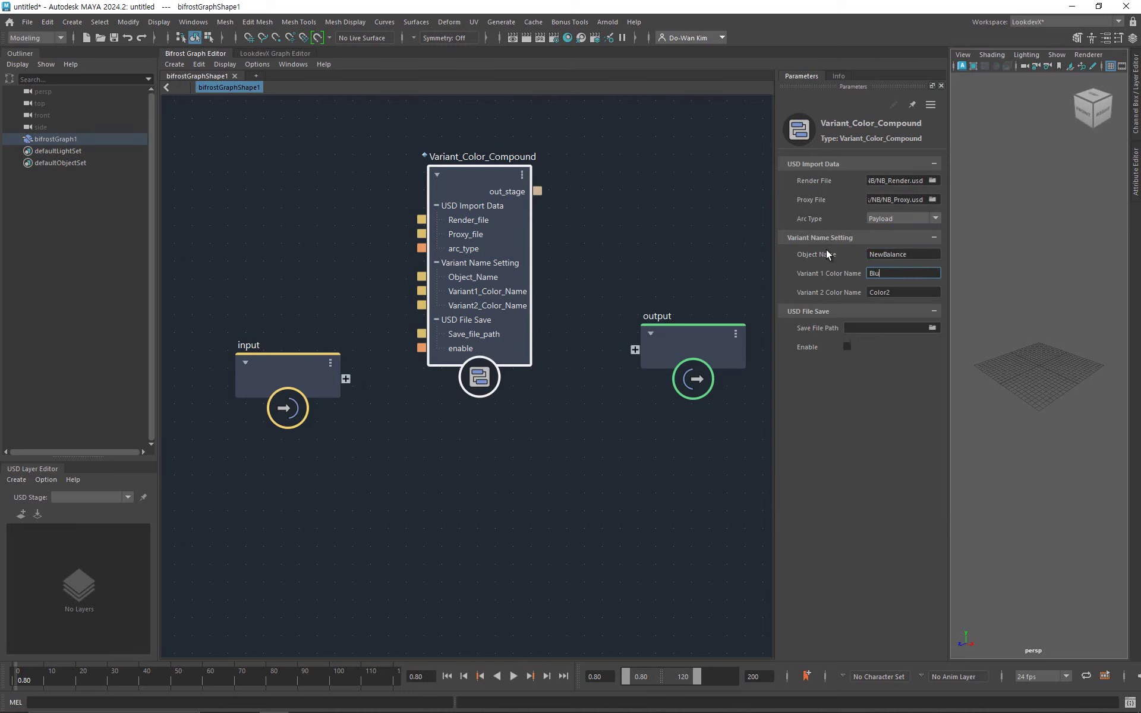
key("Tab")
type("Green")
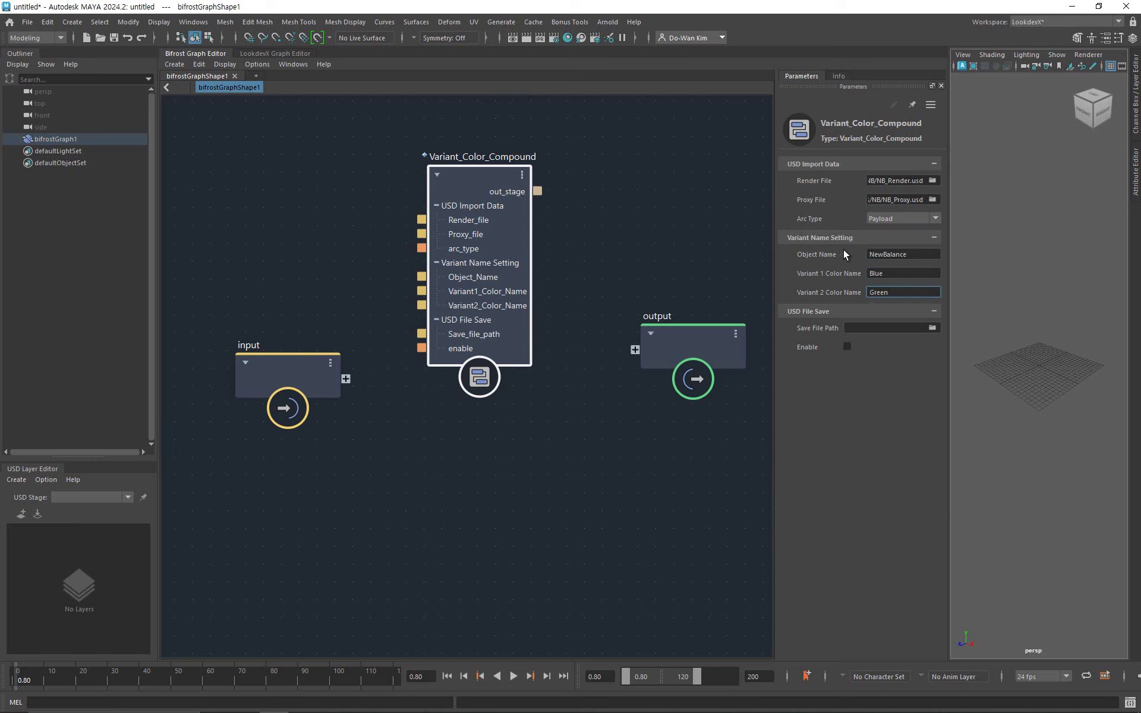
Set the compound's save file path to NB_Color_VS in the USD_Files/NB folder.
left_click(933, 328)
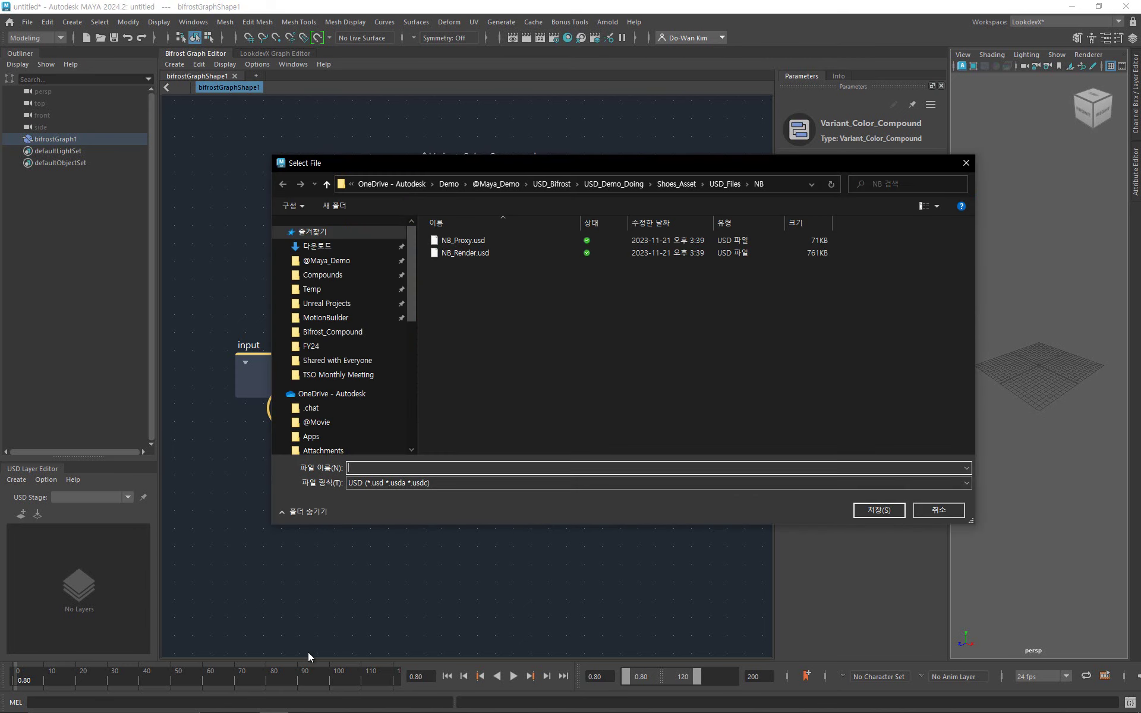
type("N")
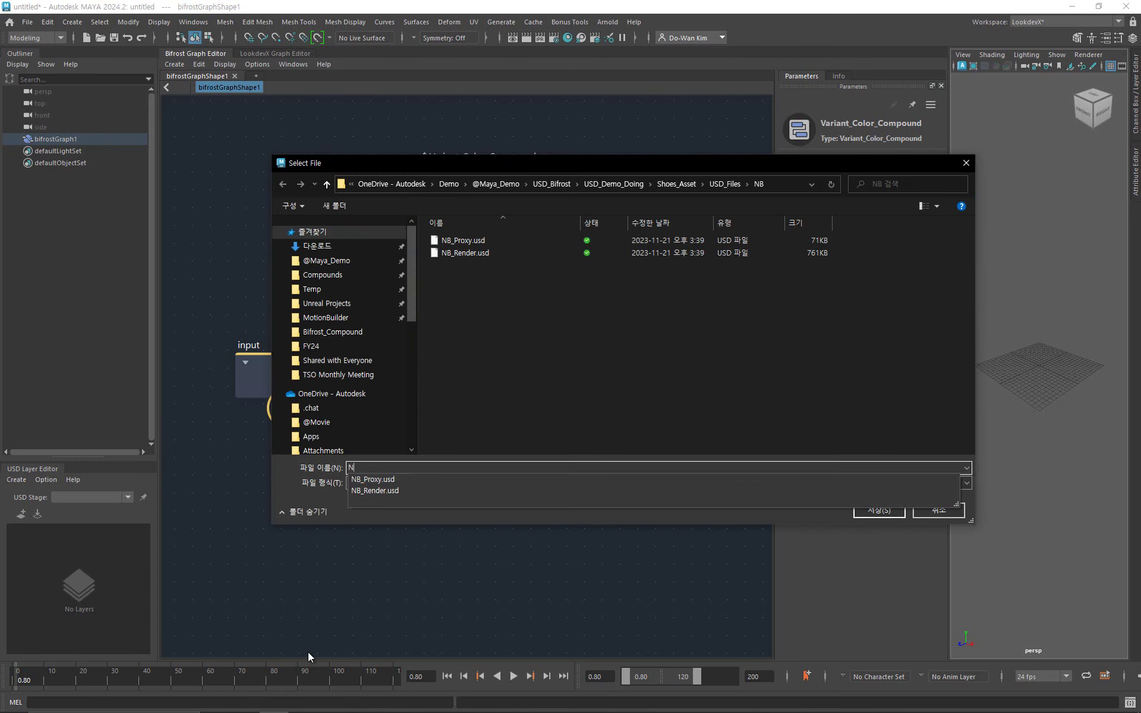
type("B_Color_VS")
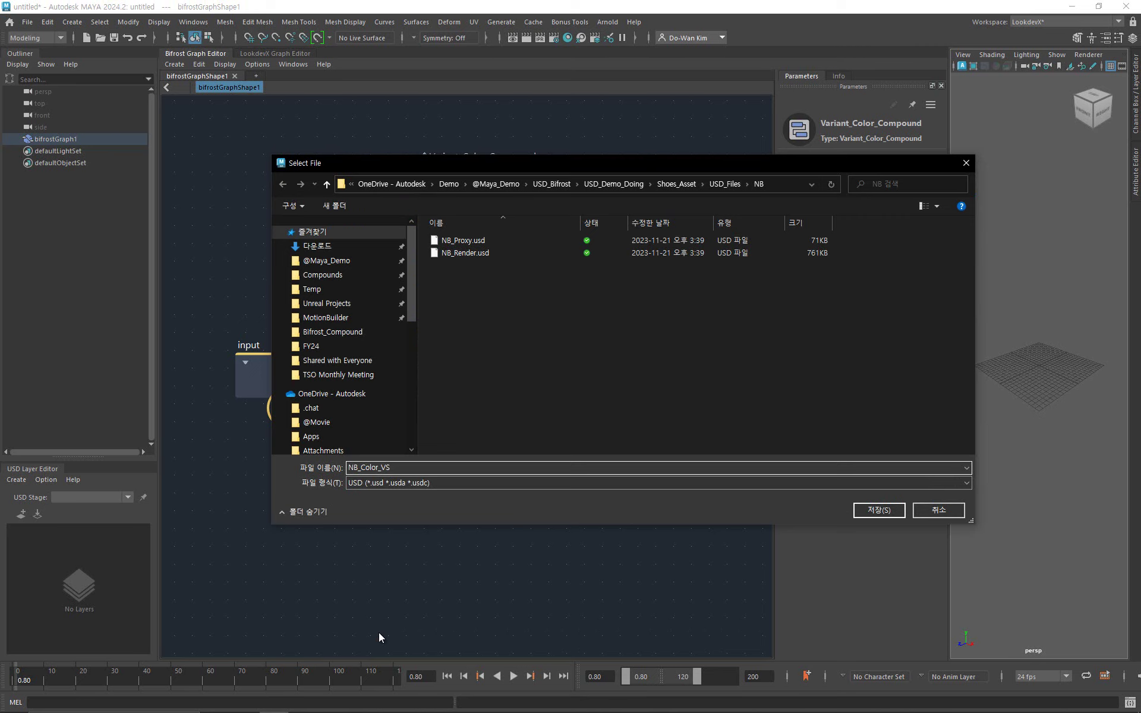
left_click(875, 510)
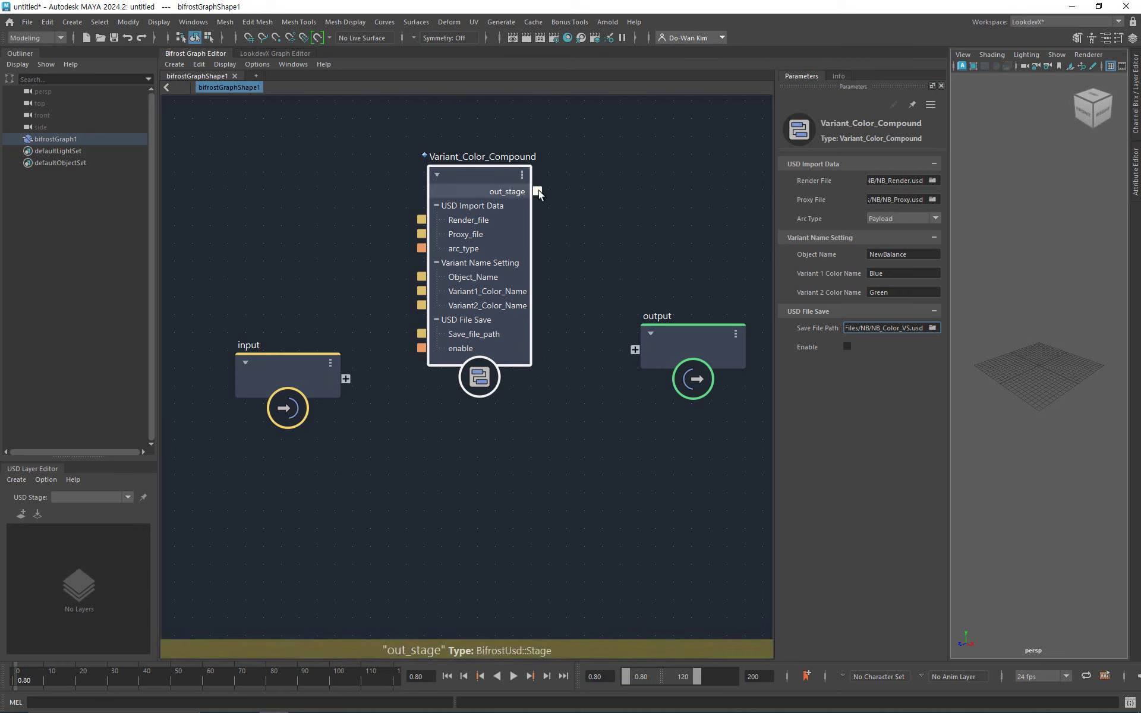
Connect the compound's out_stage to the output node and enable its USD file saving.
left_click_drag(537, 191, 634, 351)
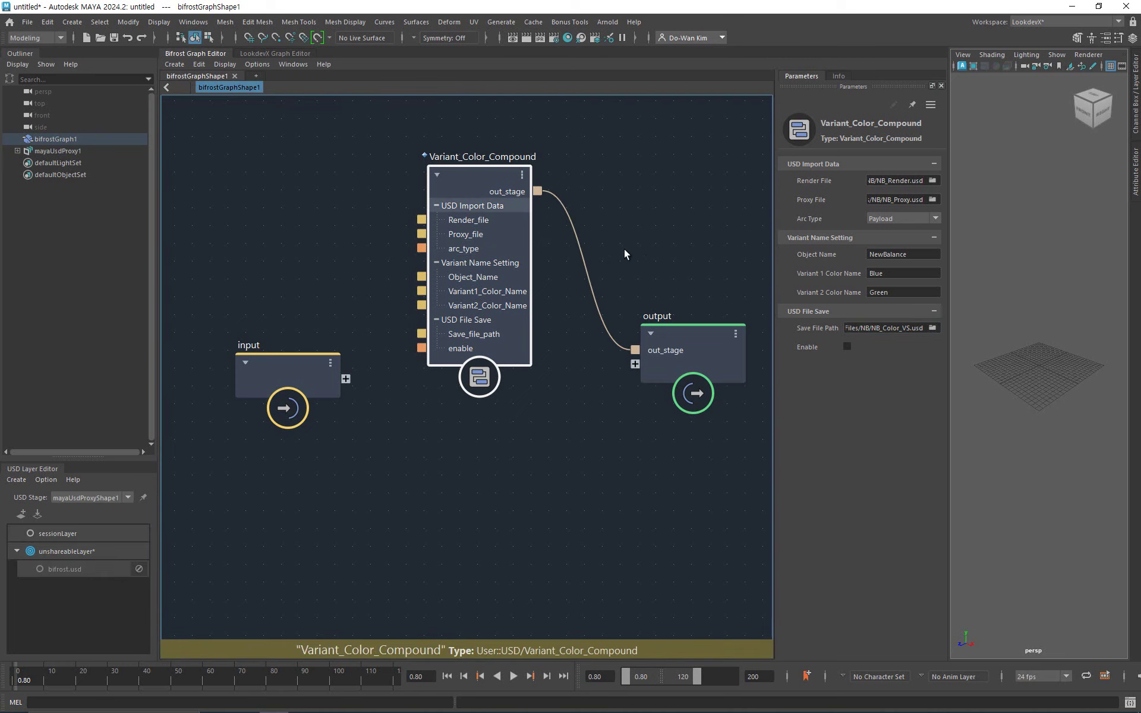
left_click(847, 346)
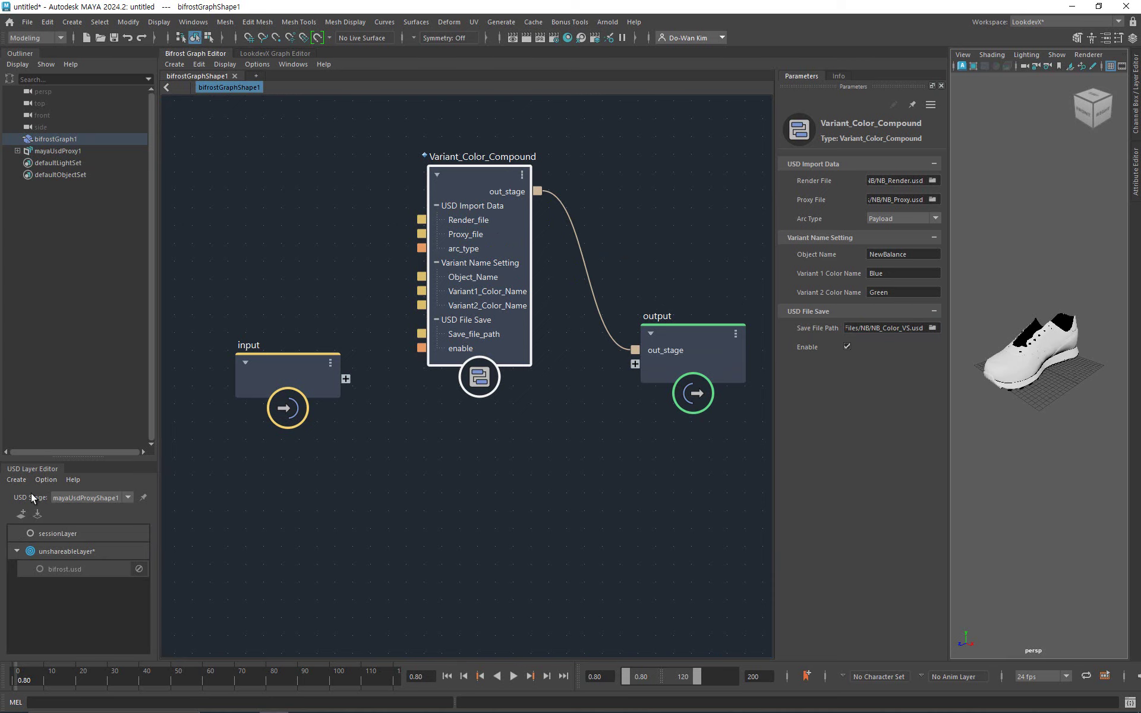
Create a USD stage from the saved file NB_Color_VS.usd.
left_click(13, 480)
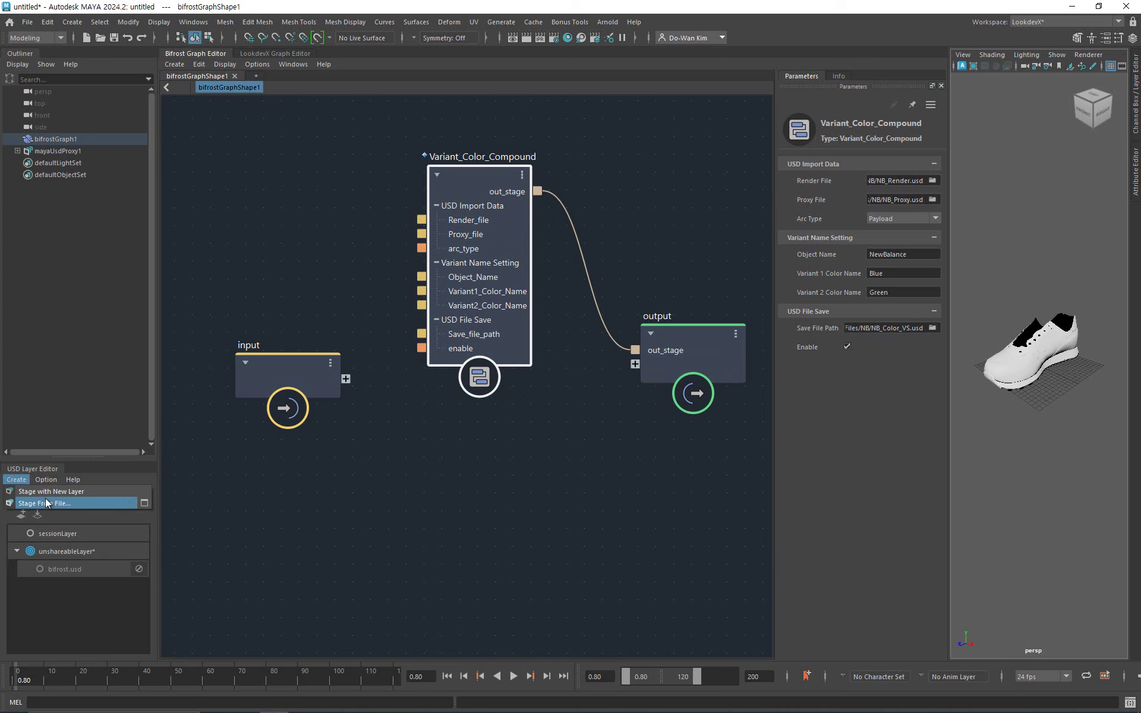
left_click(43, 496)
double_click(386, 109)
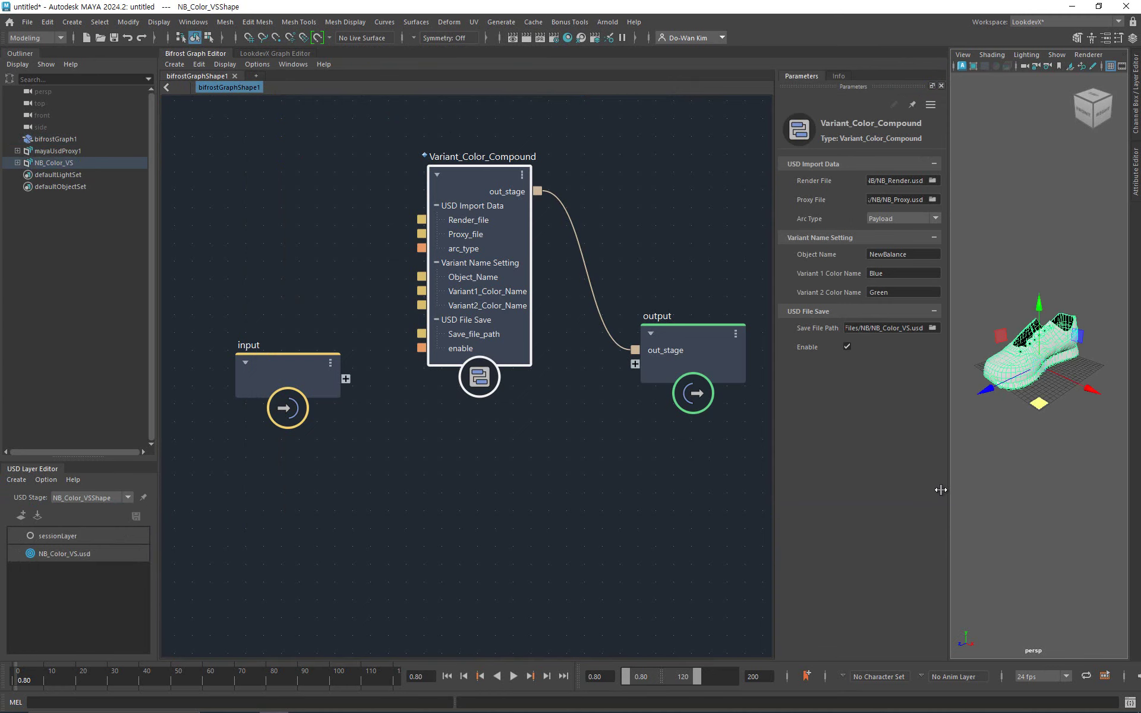
Move the NB_Color_VS shoe along X beside the original shoe and expand its full prim hierarchy.
mouse_move(950, 490)
left_mouse_down()
mouse_move(754, 491)
mouse_move(961, 489)
left_mouse_up()
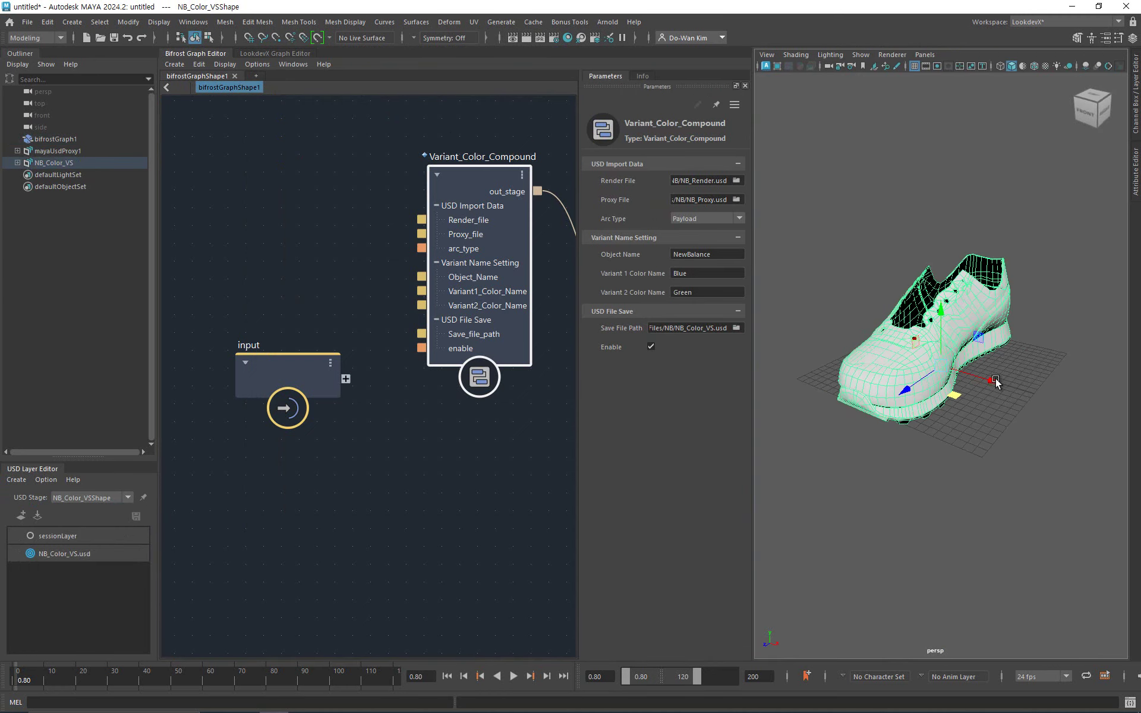
left_click_drag(996, 382, 1063, 395)
scroll(1063, 397, "up", 2)
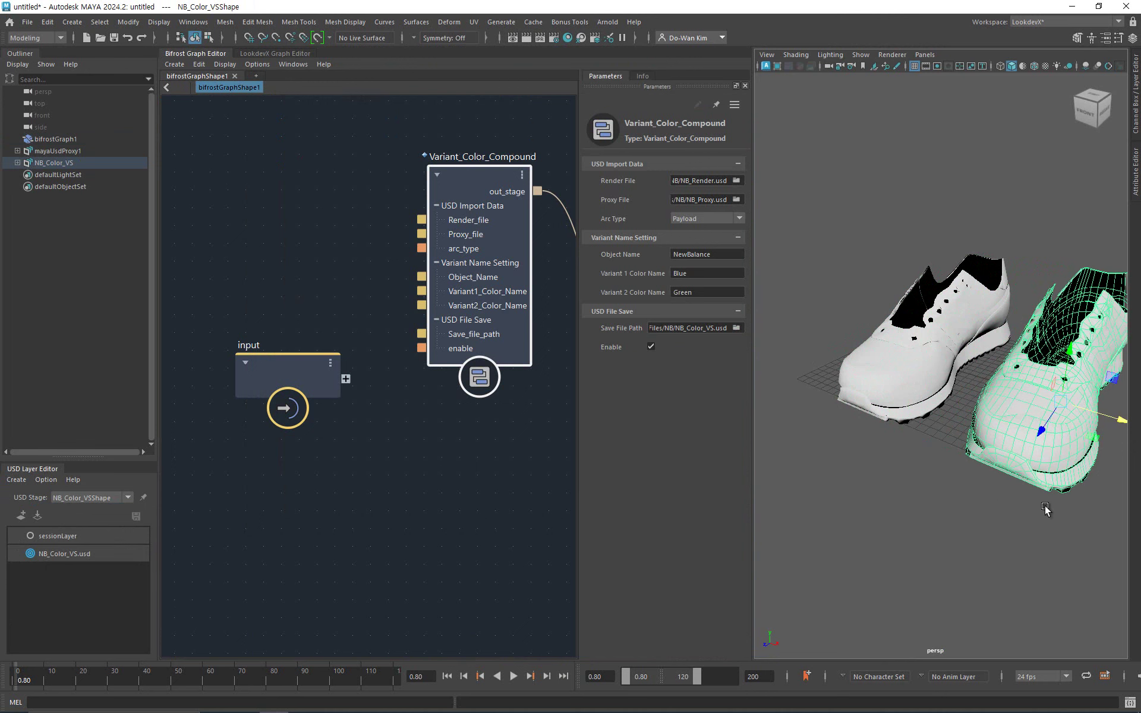
scroll(969, 517, "down", 4)
left_click_drag(1077, 407, 1111, 415)
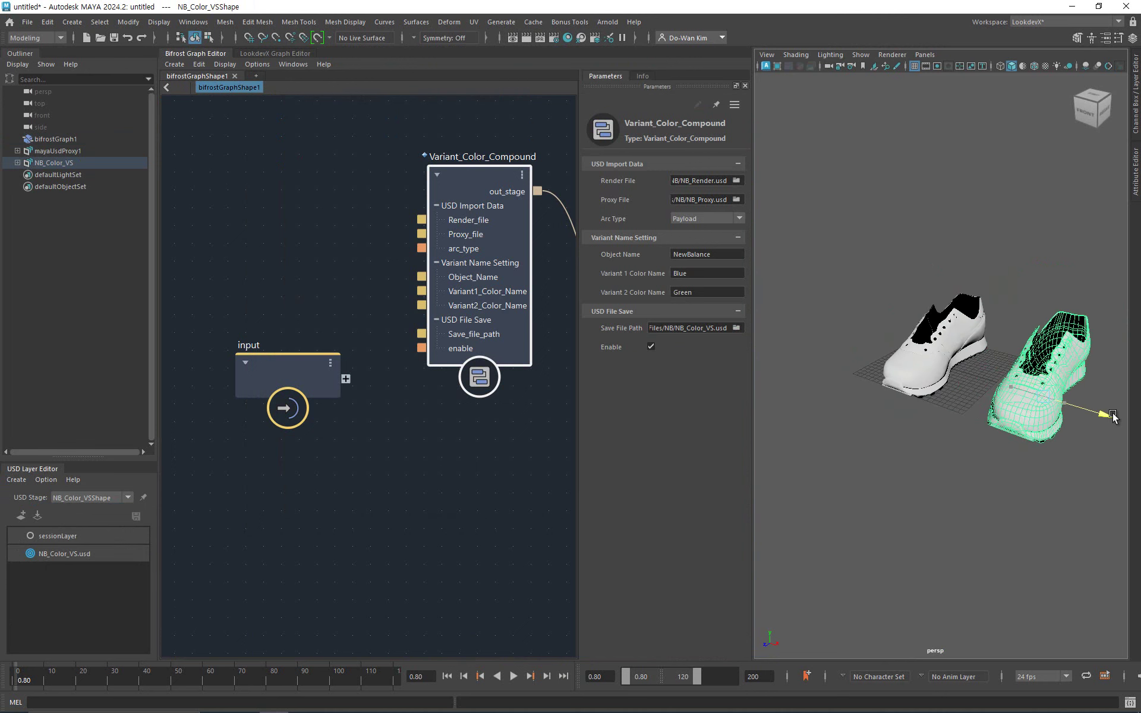
left_click(17, 163, "shift")
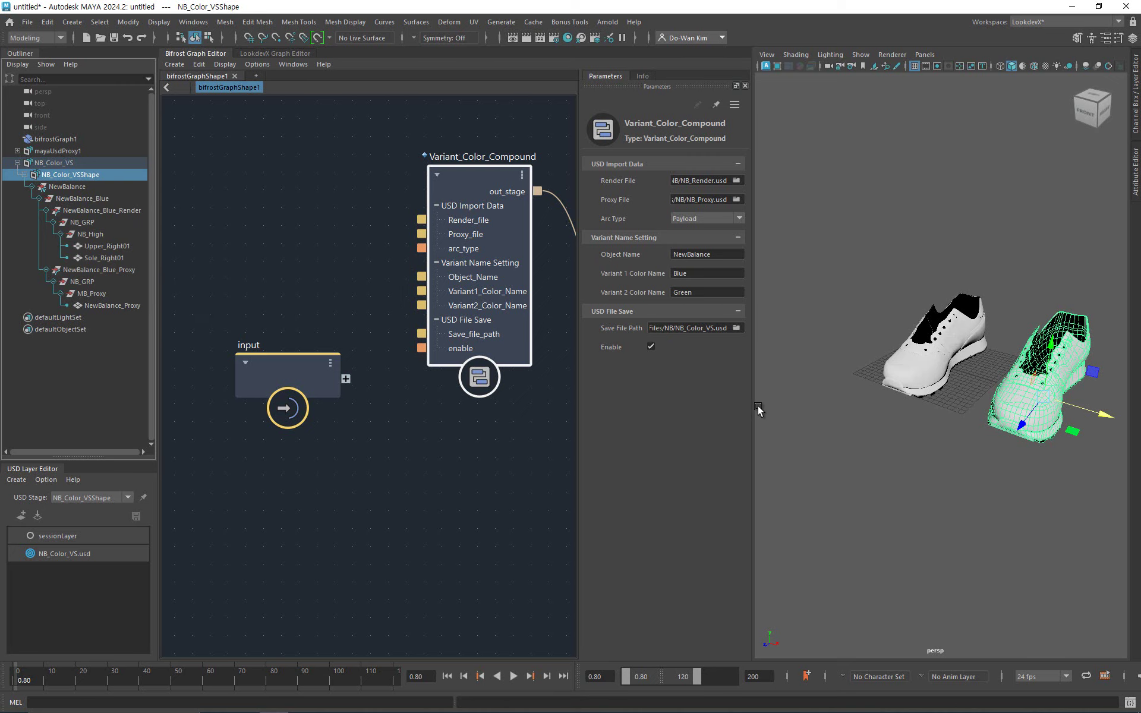
Open Variant_Color_Compound and examine its internal network around Data_File_compound, Variant_Color_1 and Variant_Color_2.
left_click_drag(752, 412, 852, 412)
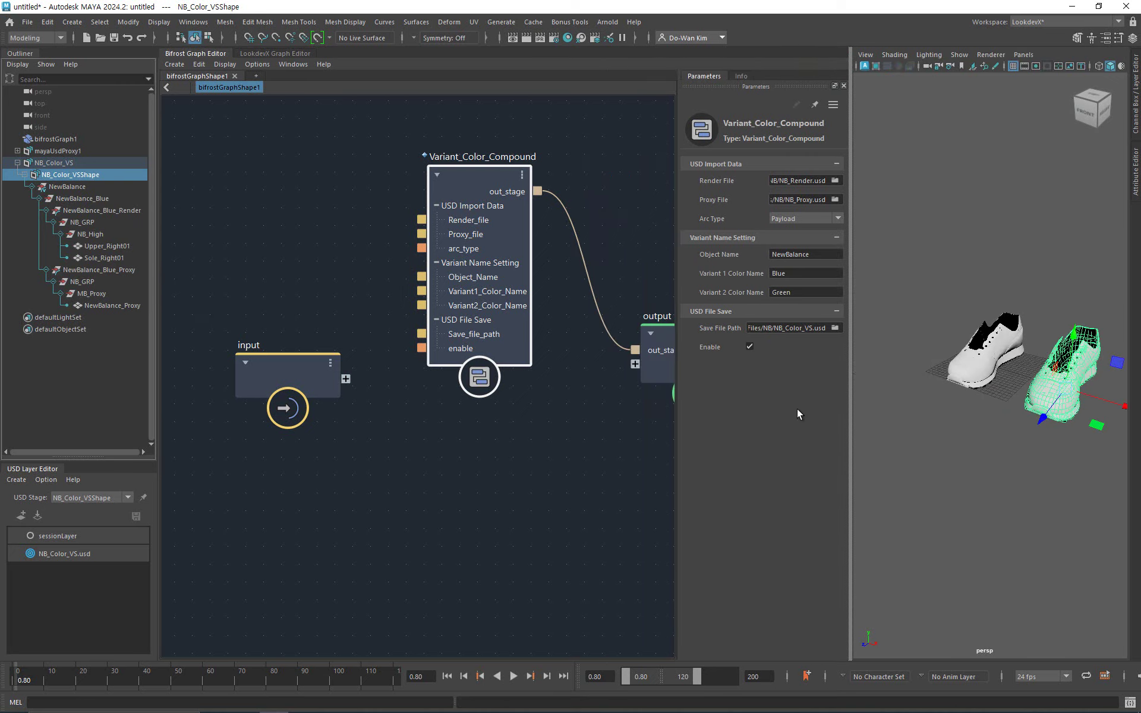
double_click(464, 171)
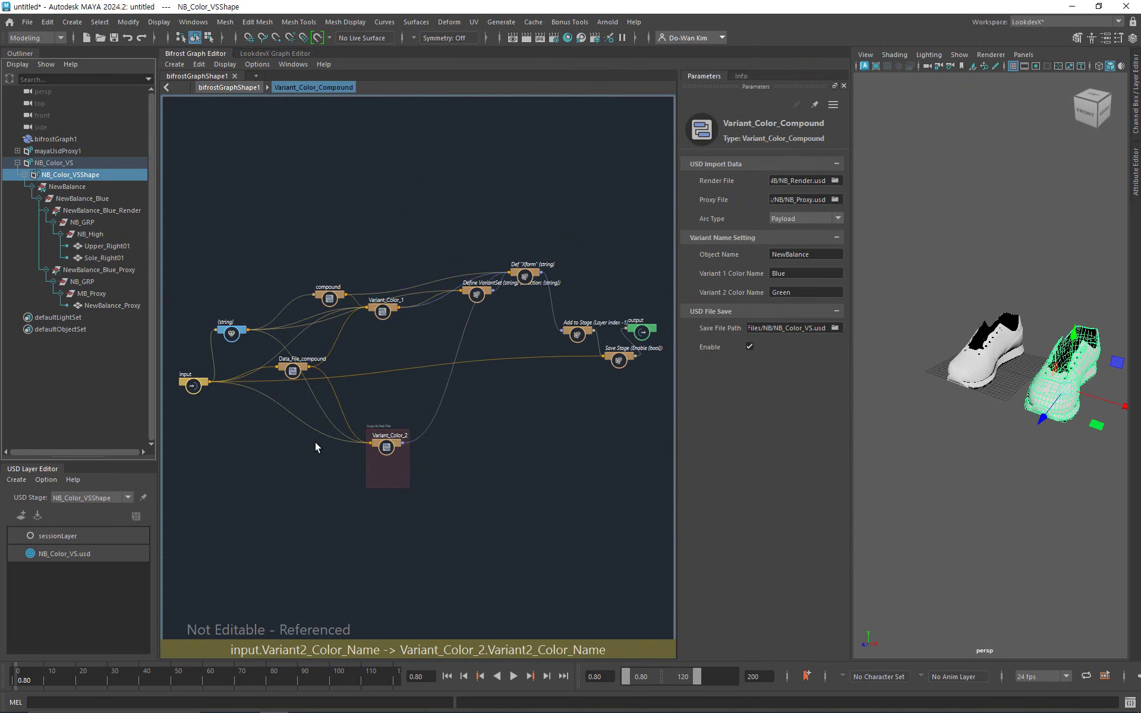
scroll(364, 462, "up", 5)
right_click_drag(498, 456, 530, 392, "alt")
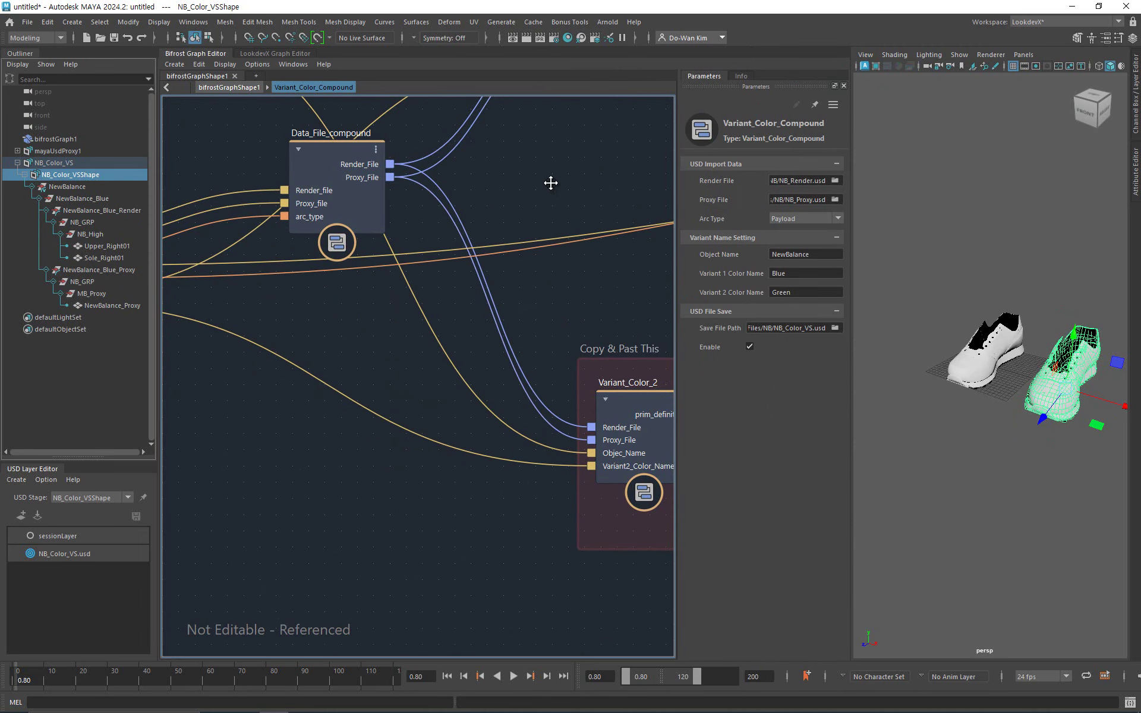
middle_click_drag(550, 183, 442, 481, "alt")
right_click_drag(563, 456, 510, 467, "alt")
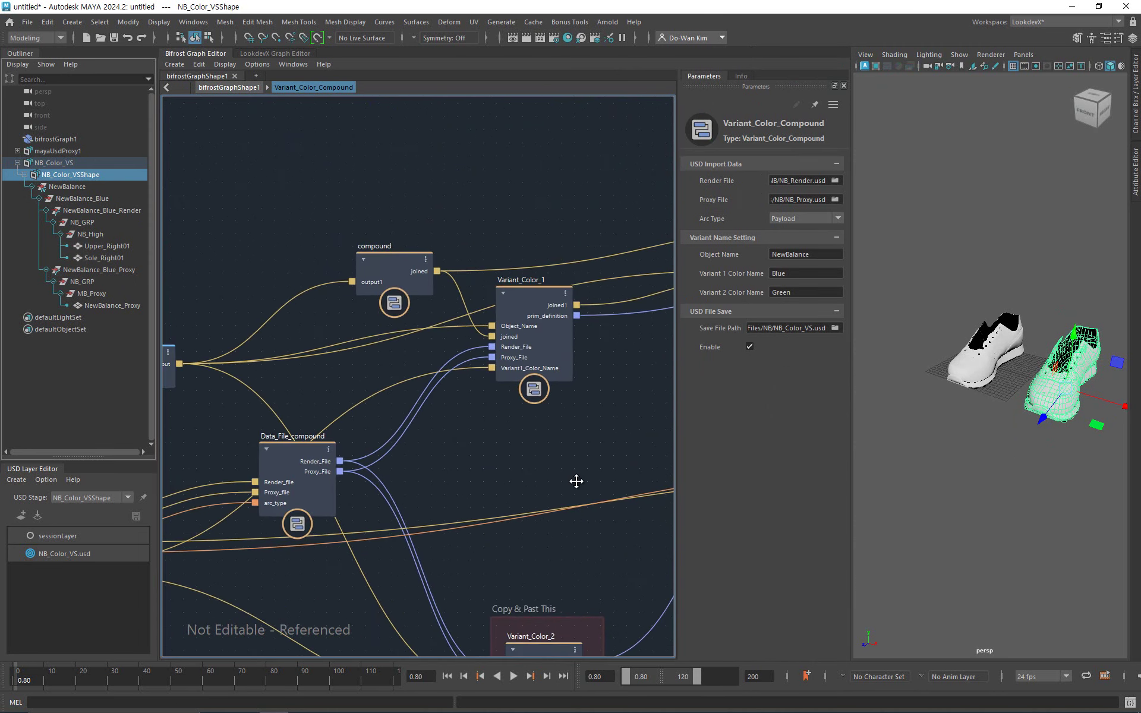
middle_click_drag(576, 482, 460, 422, "alt")
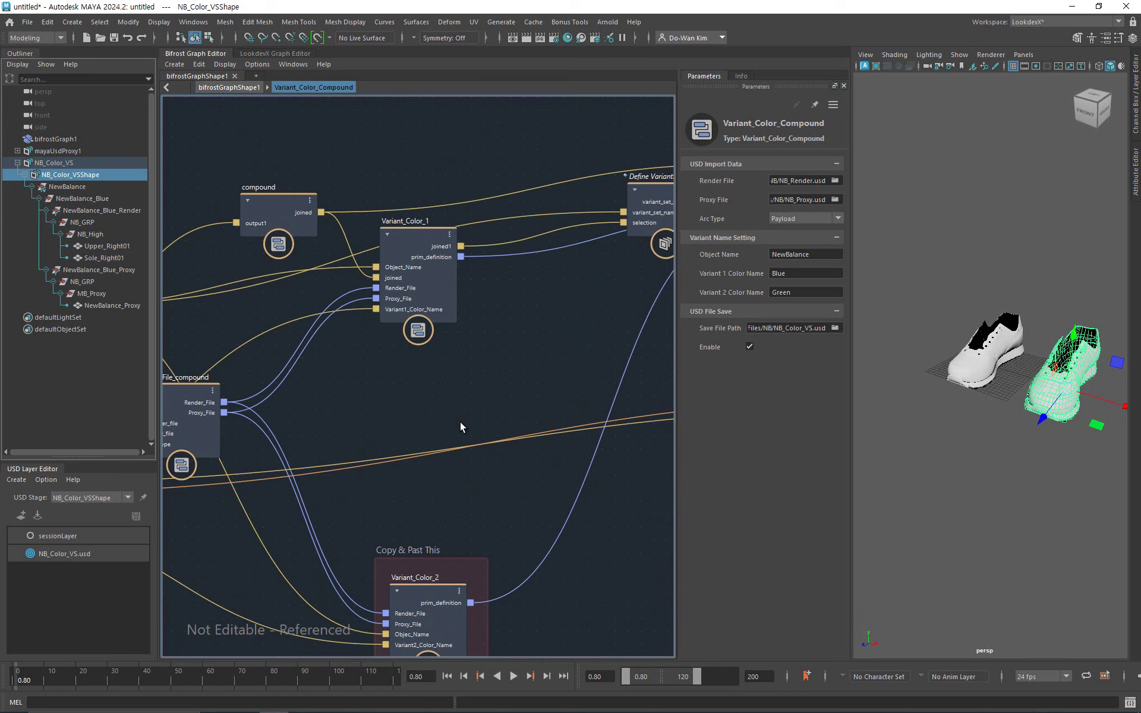
middle_click_drag(401, 384, 553, 386)
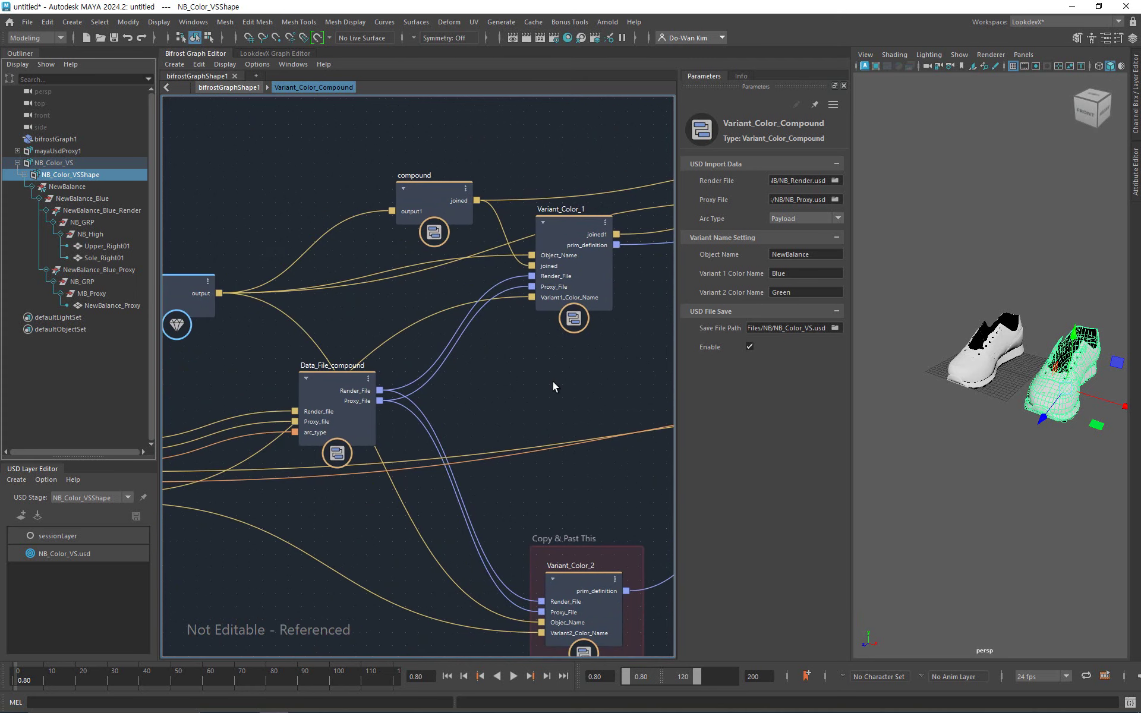
right_click_drag(501, 396, 612, 395, "alt")
middle_click_drag(544, 372, 549, 552, "alt")
Open the nested node named compound and examine how its "/" string and input feed build_string.
double_click(397, 238)
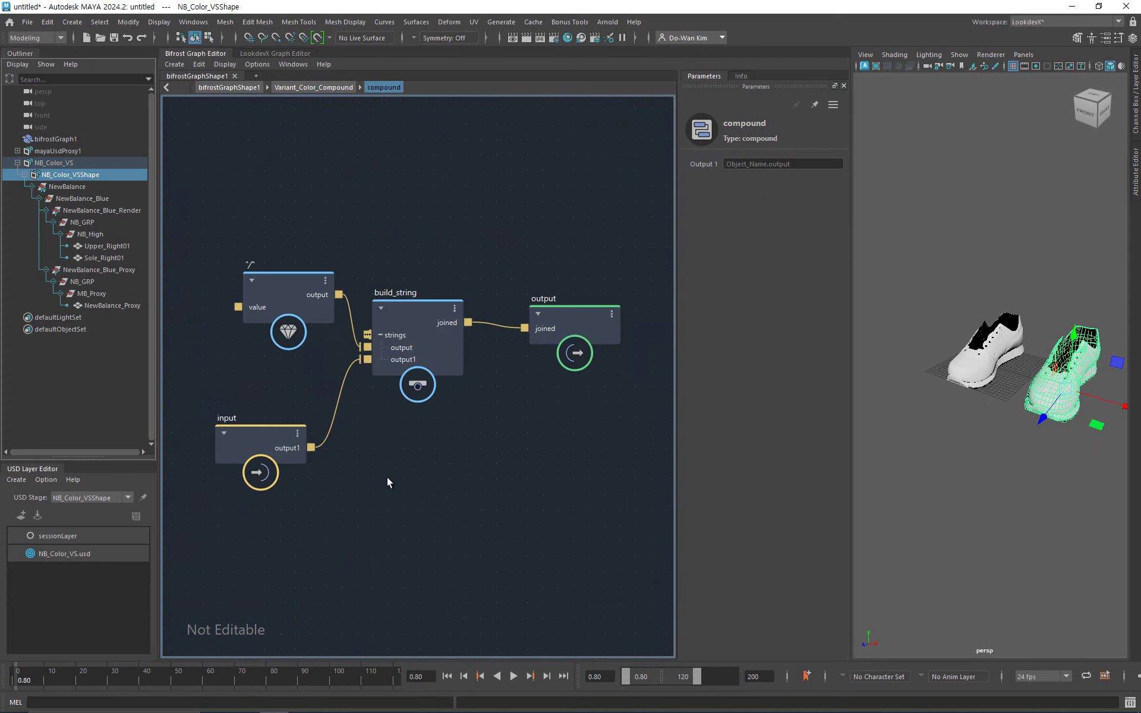
right_click_drag(387, 476, 430, 469, "alt")
middle_click_drag(430, 469, 477, 477, "alt")
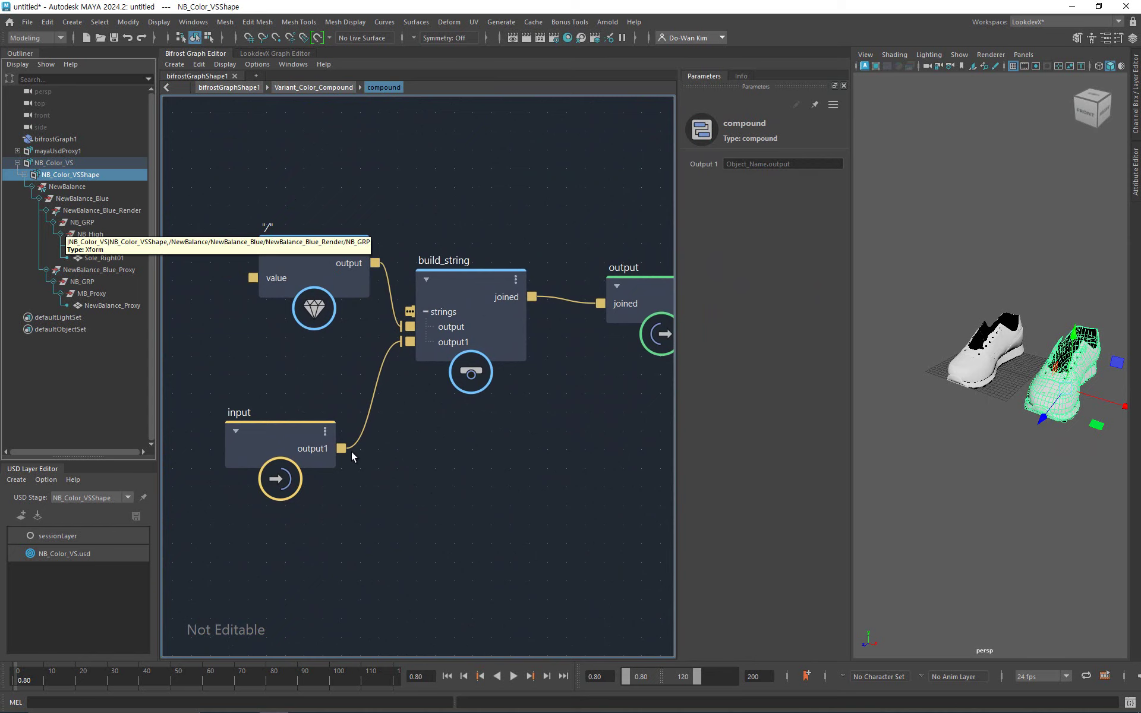
left_click_drag(287, 434, 296, 394)
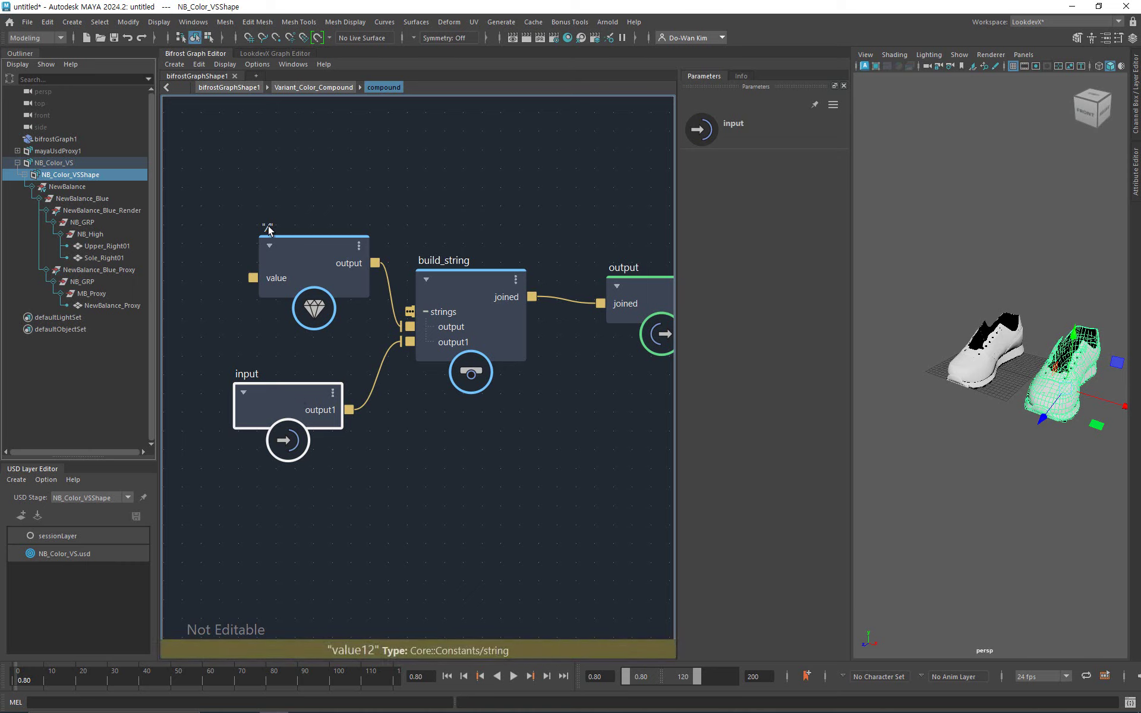
left_click(457, 280)
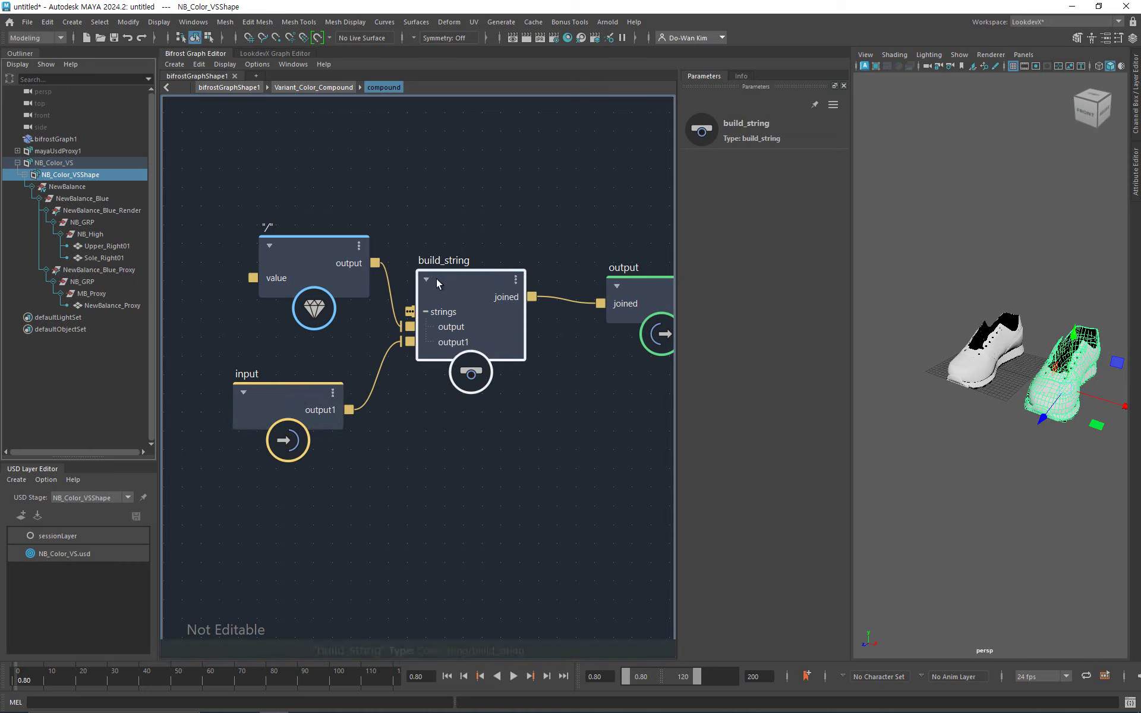
Return to the Variant_Color_Compound level, open Variant_Color_1 and examine its Xform definitions and Variant1_Name_Compound.
left_click(298, 87)
scroll(503, 238, "down", 5)
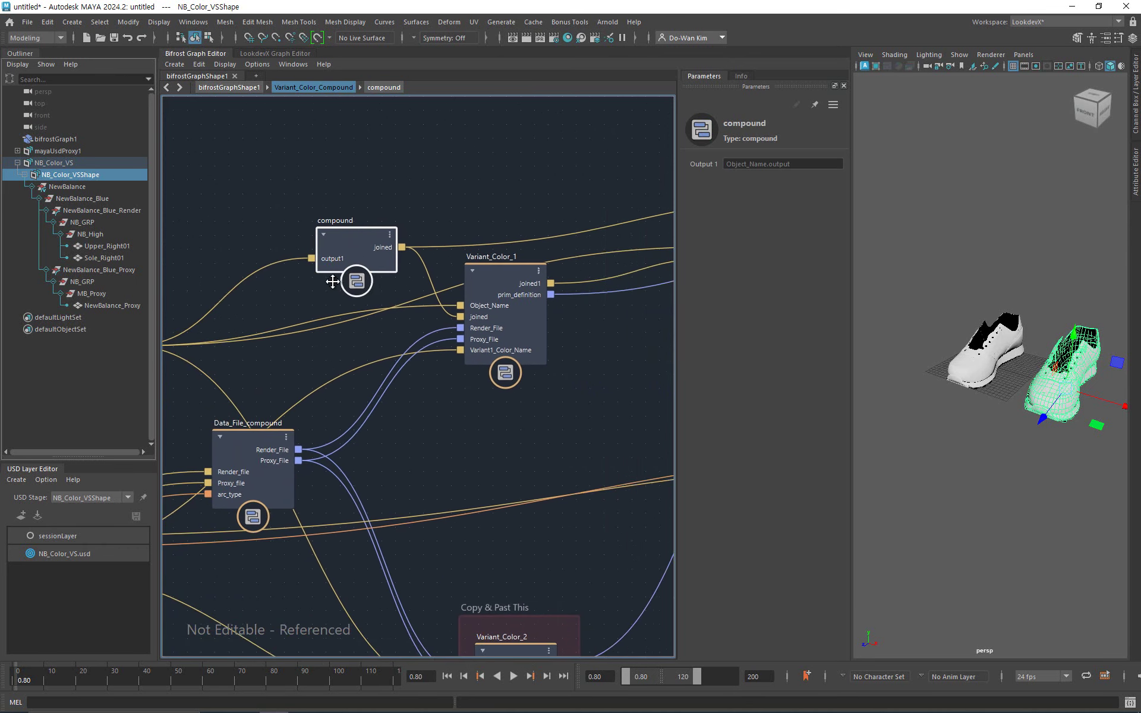
middle_click_drag(520, 351, 552, 335)
double_click(429, 252)
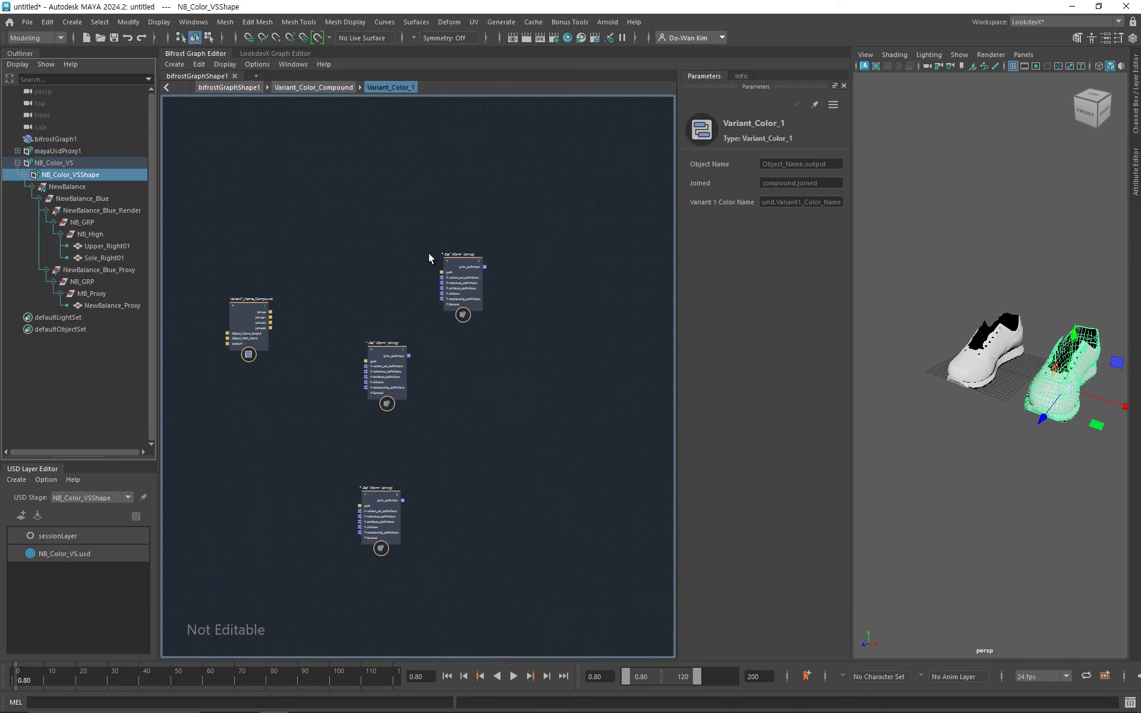
scroll(349, 421, "up", 5)
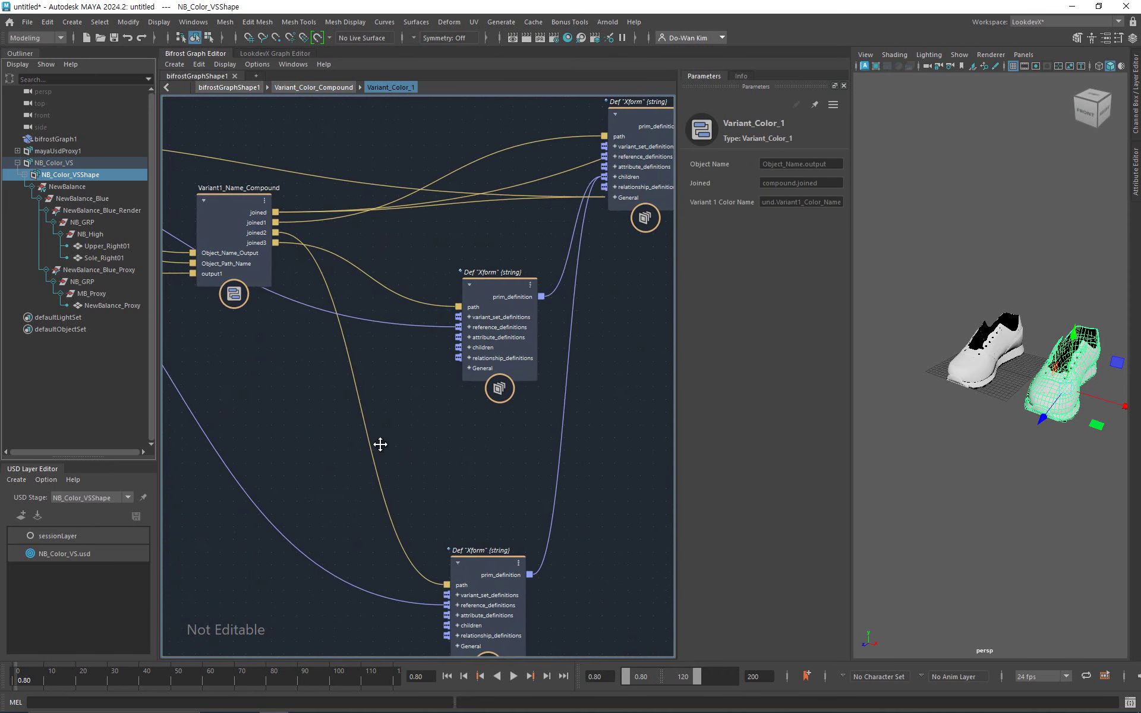
scroll(465, 493, "up", 4)
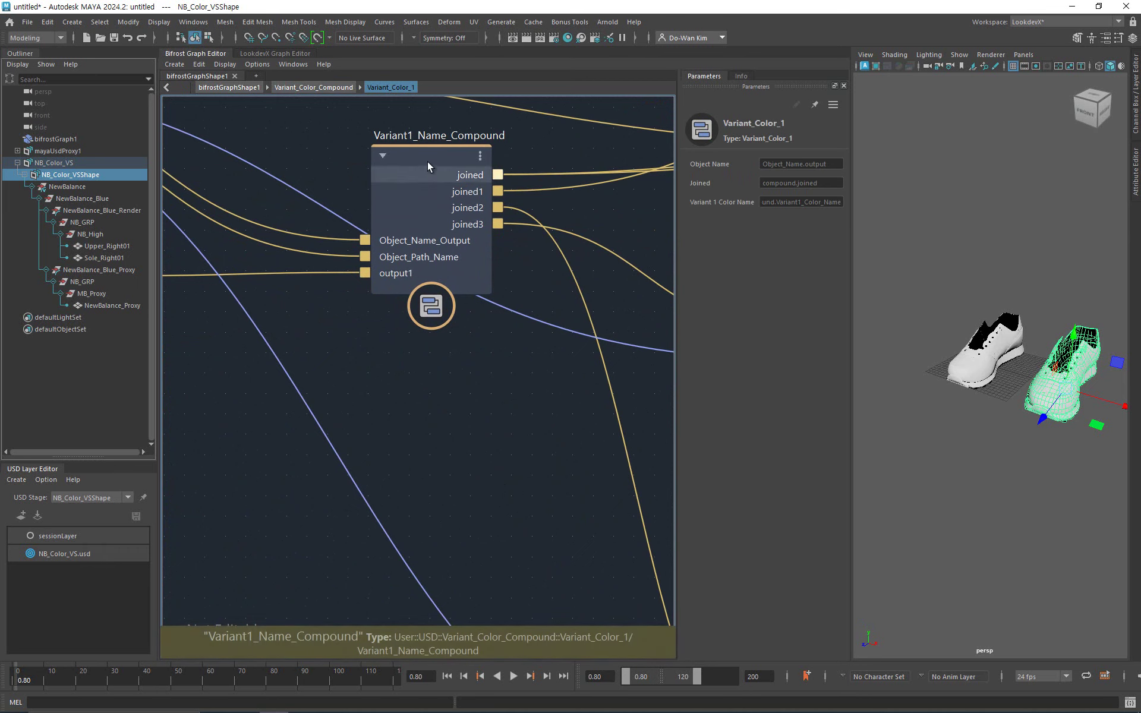
Open Variant1_Name_Compound and examine how build_string2, Variant1_Name, Variant1_Path_Name and the "Render" and "Proxy" strings feed the render and proxy path names.
left_click(427, 158)
double_click(427, 158)
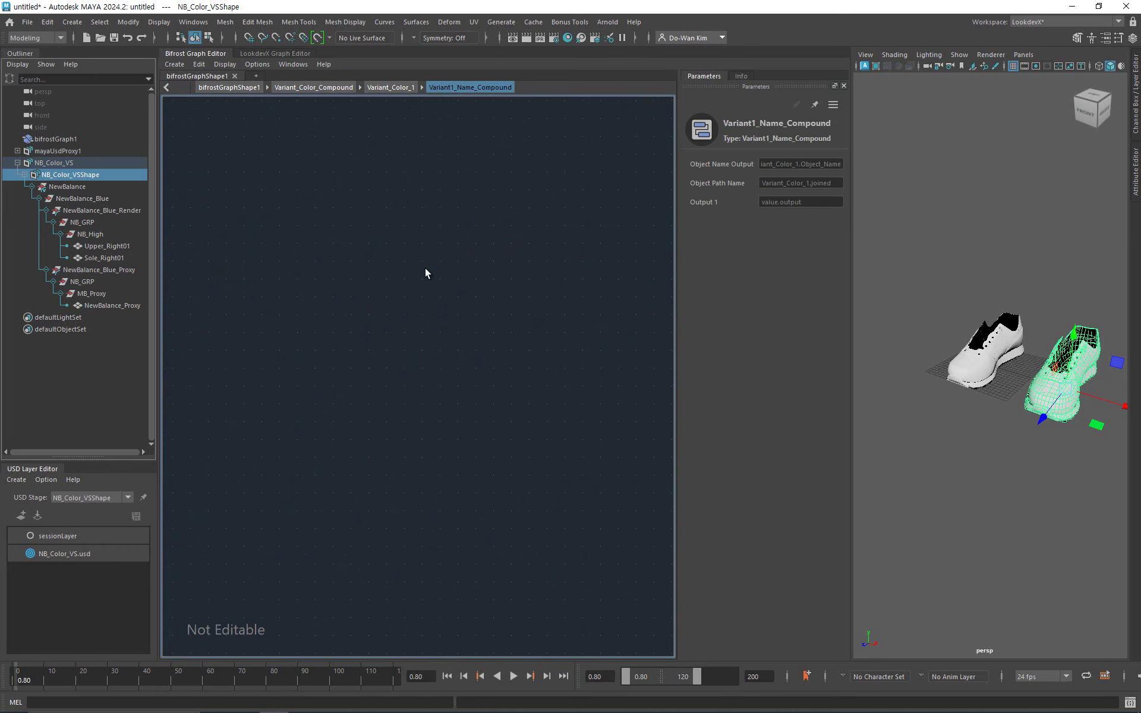
scroll(420, 425, "up", 4)
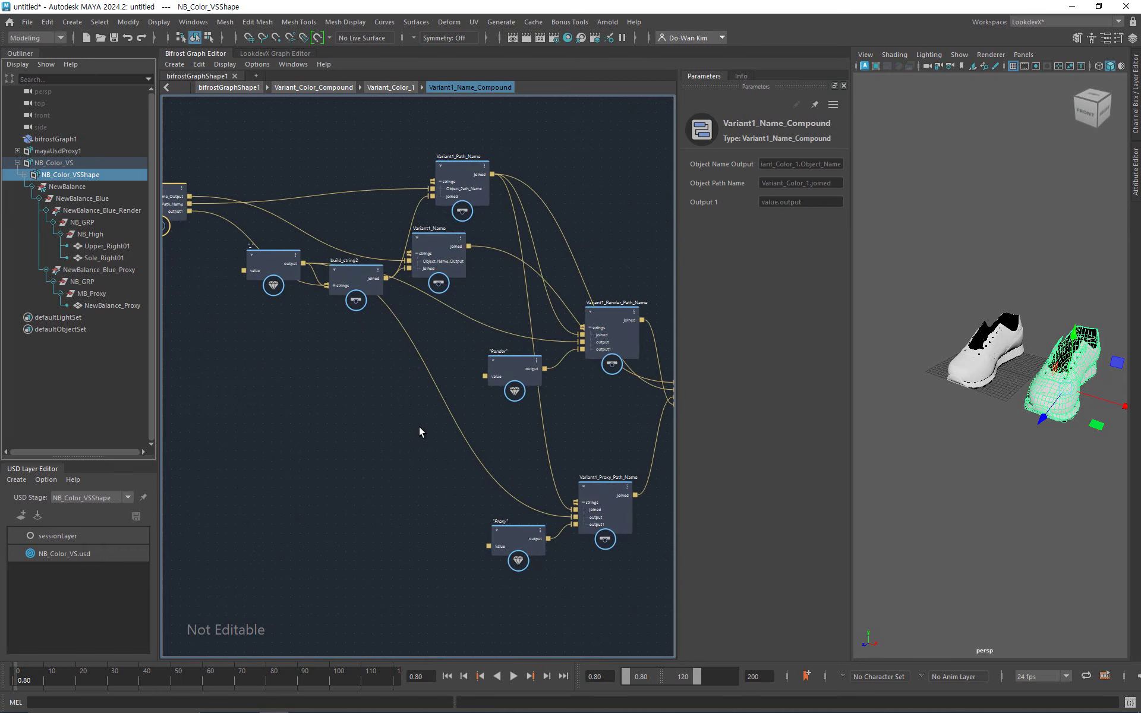
right_click_drag(268, 411, 377, 303, "alt")
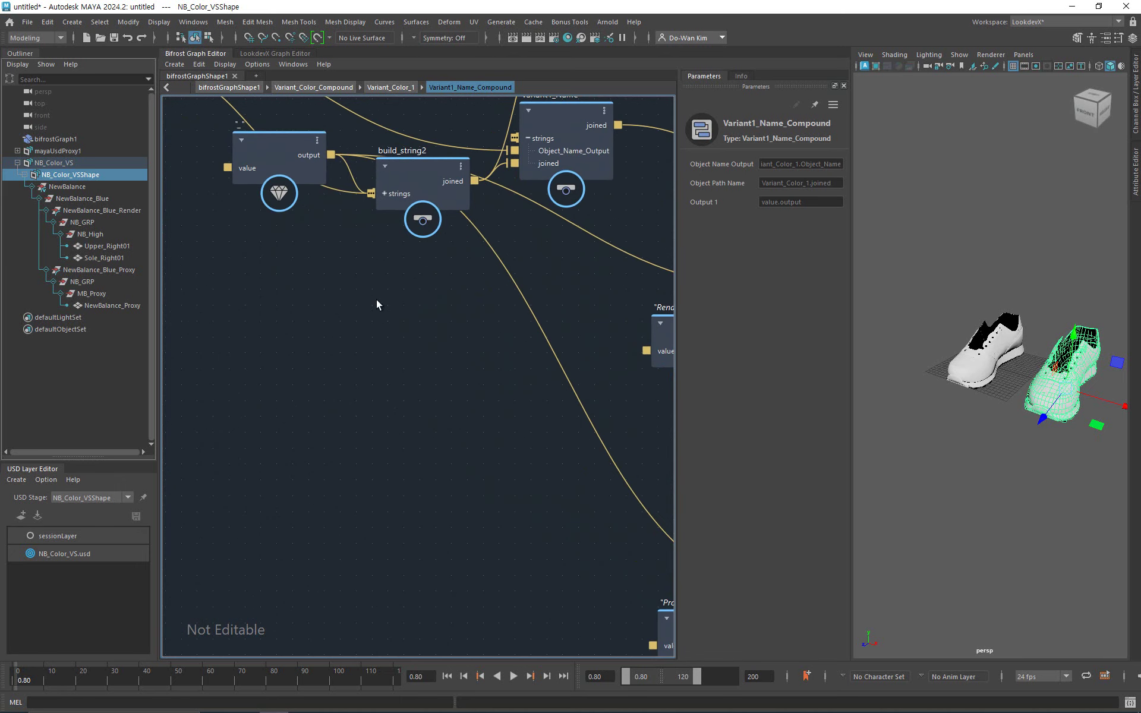
middle_click_drag(375, 330, 371, 414, "alt")
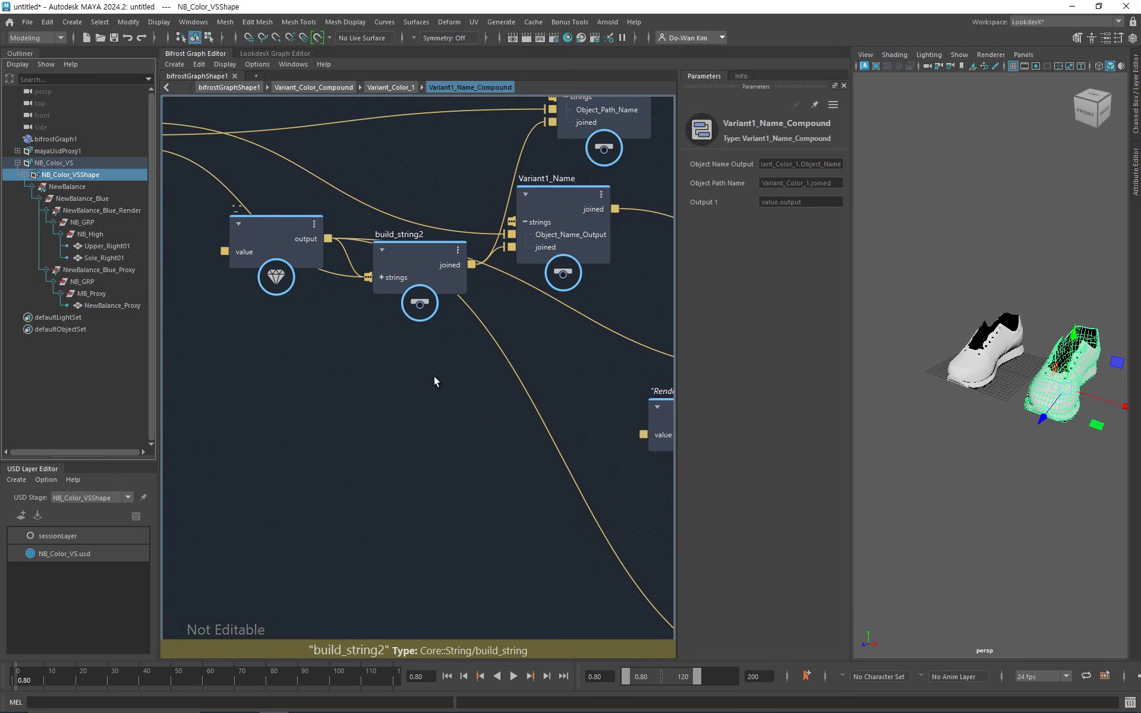
middle_click_drag(369, 367, 172, 314, "alt")
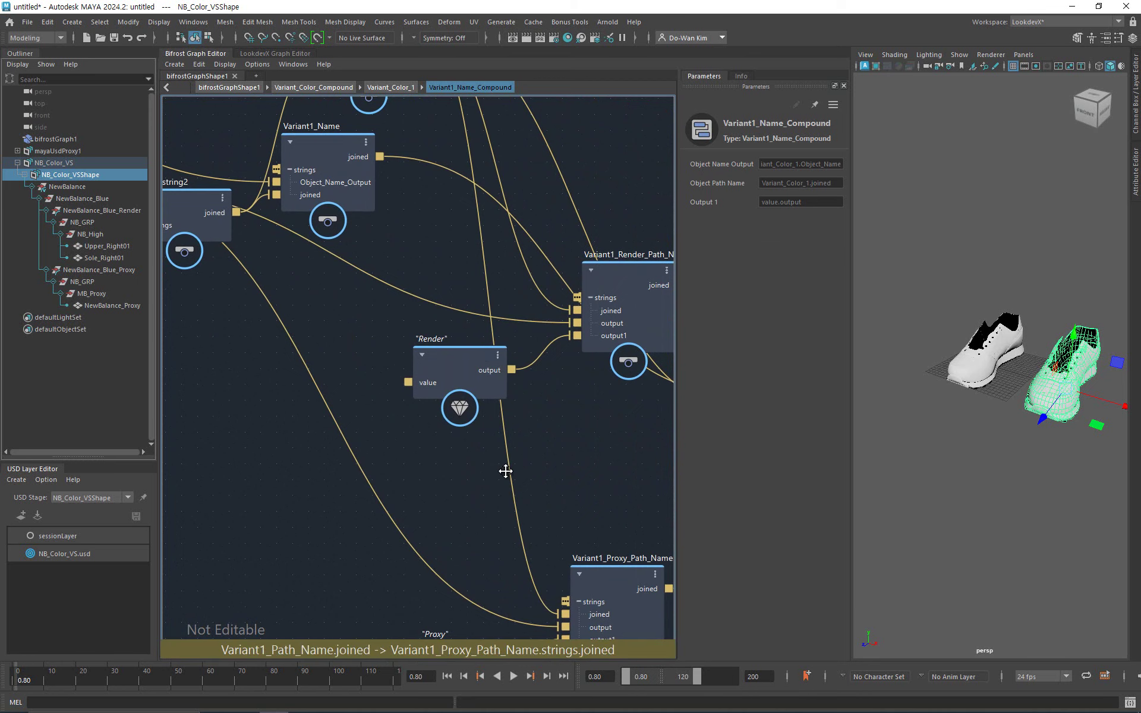
middle_click_drag(505, 471, 418, 299, "alt")
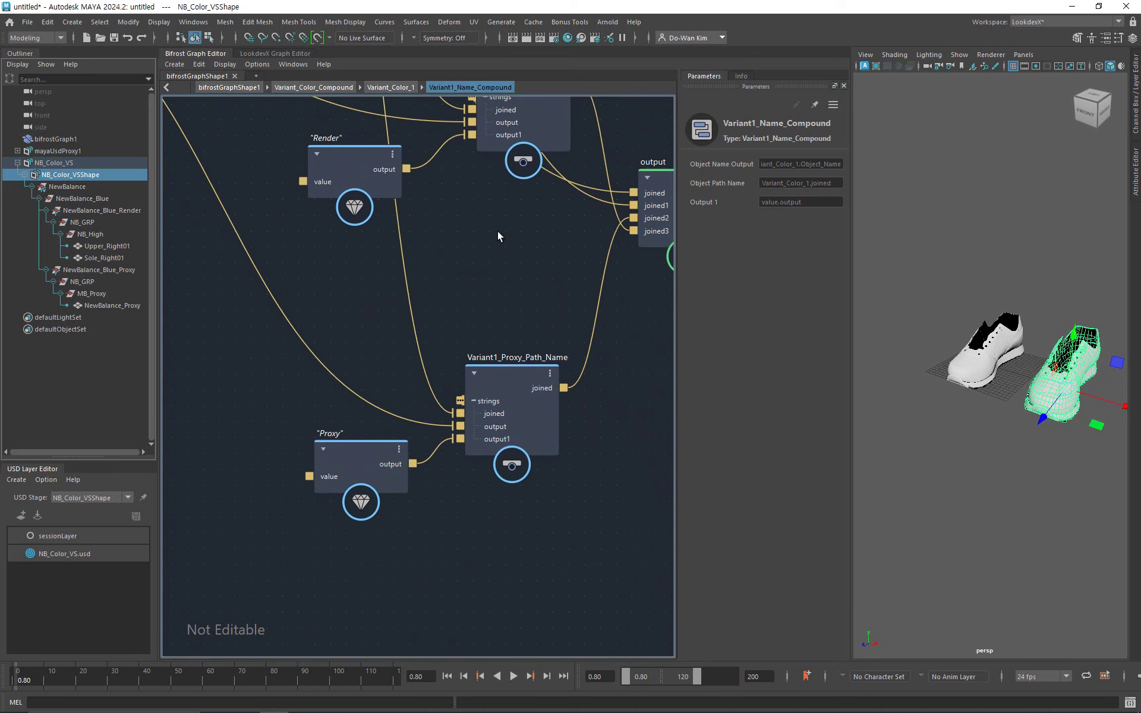
middle_click_drag(451, 236, 585, 607, "alt")
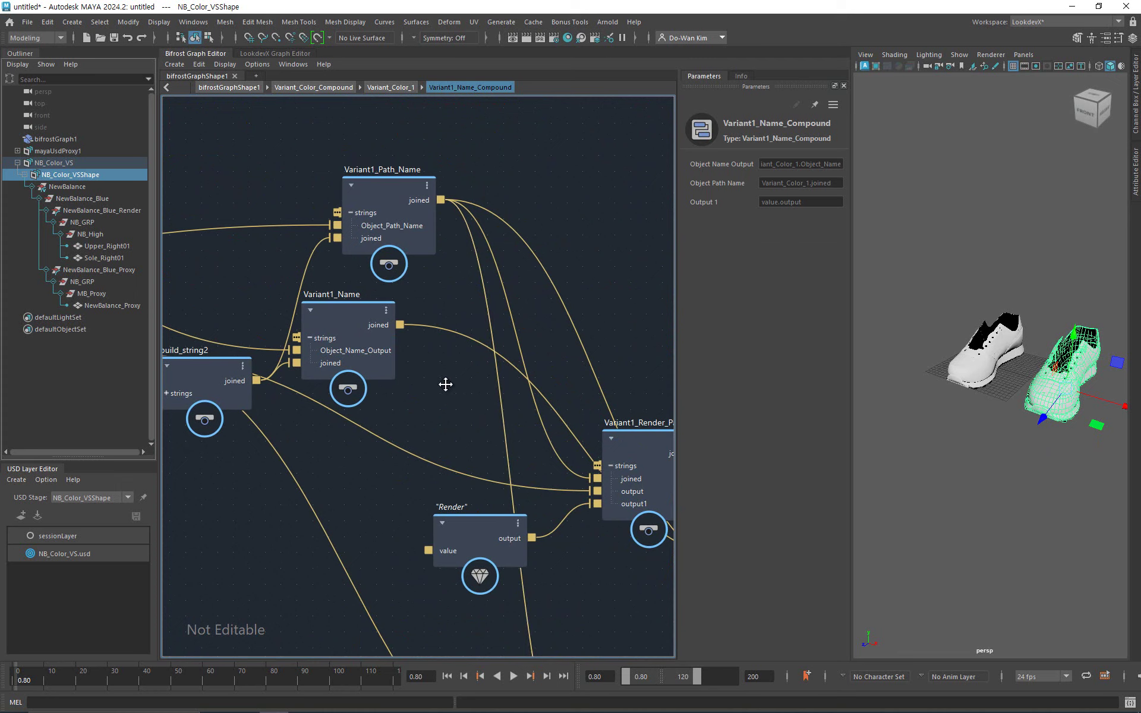
middle_click_drag(446, 382, 539, 395, "alt")
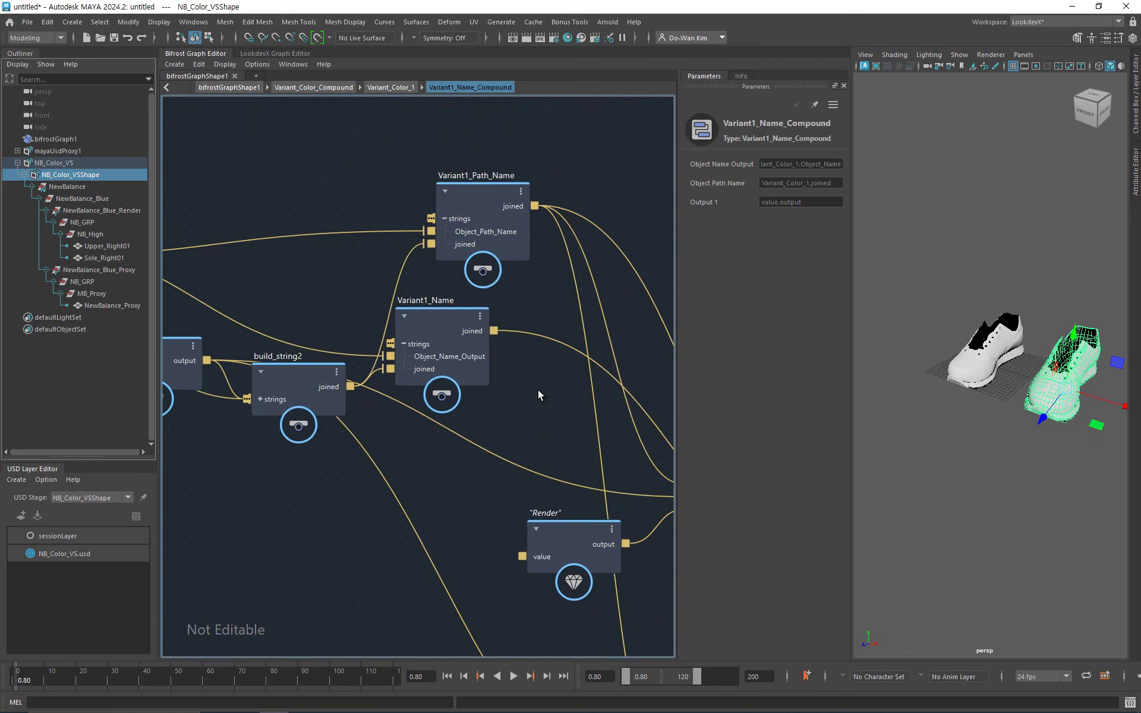
Return to Variant_Color_1 and examine how Variant1_Name_Compound connects to the three Xform definitions.
left_click(375, 89)
scroll(376, 306, "down", 3)
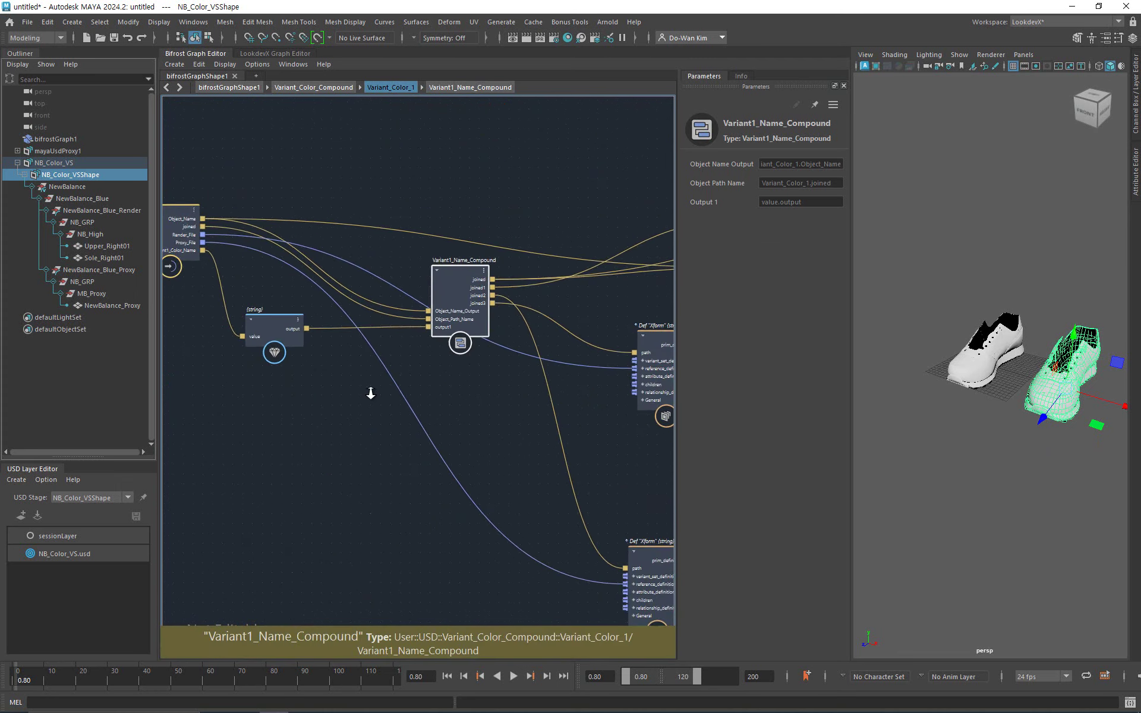
middle_click_drag(370, 394, 173, 318, "alt")
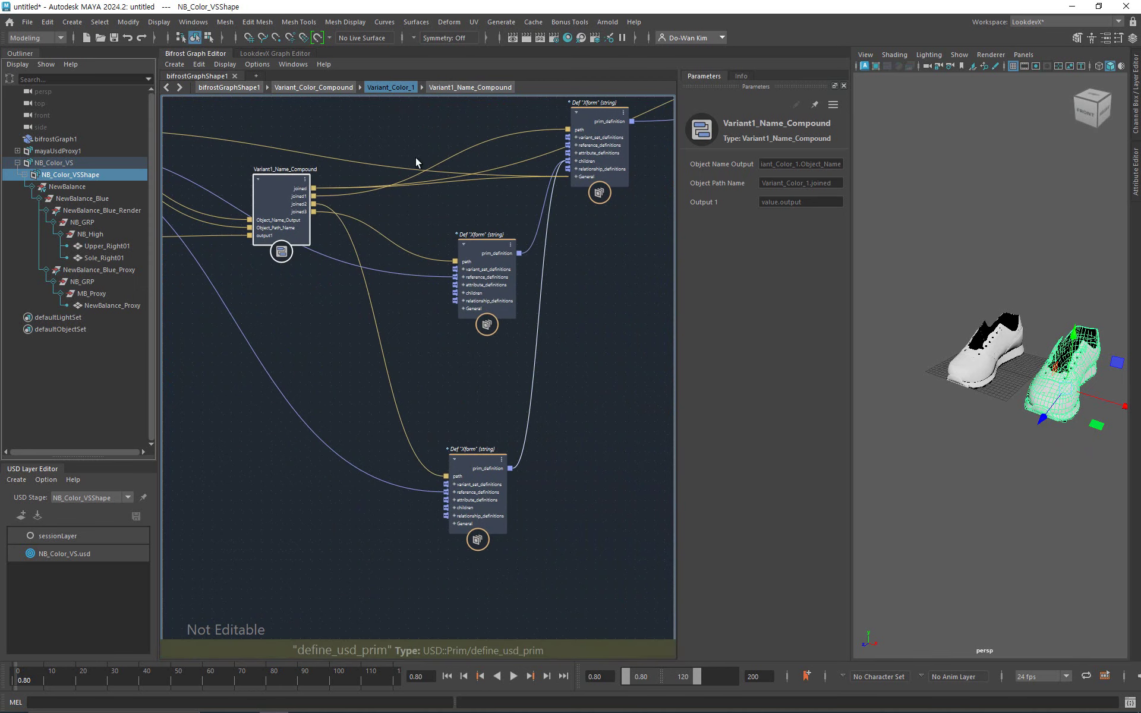
Return to Variant_Color_Compound and examine the inputs of Variant_Color_2 in the Copy & Past This backdrop and their links from Data_File_compound.
left_click(341, 89)
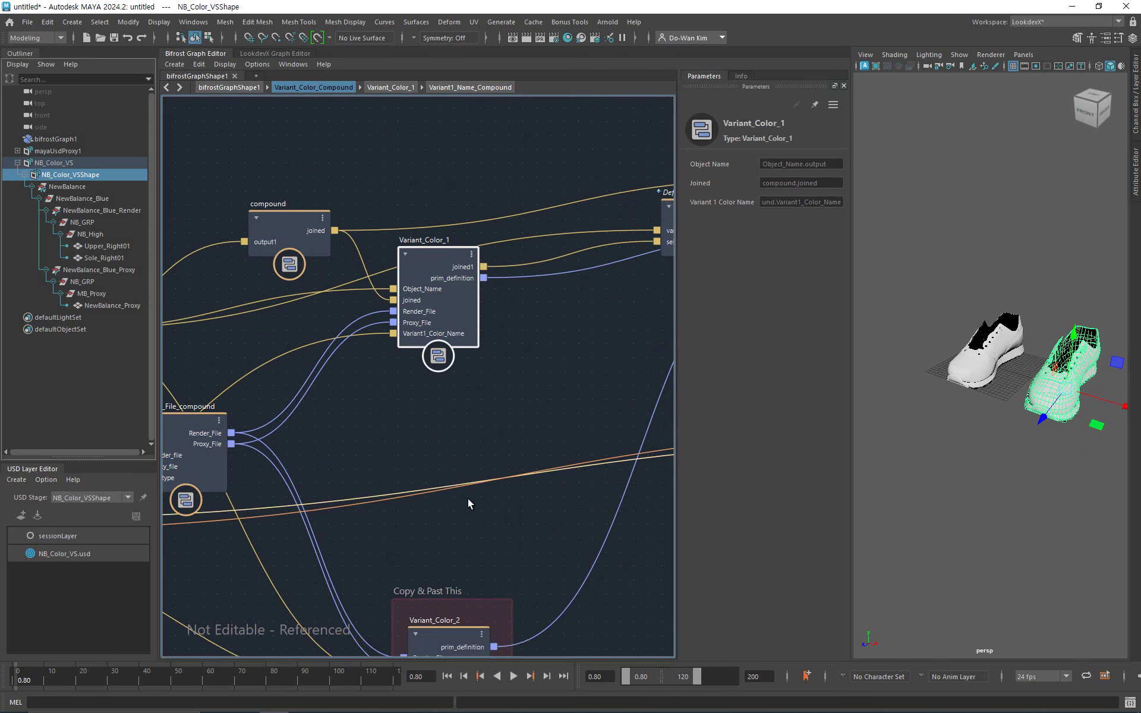
middle_click_drag(468, 504, 544, 223, "alt")
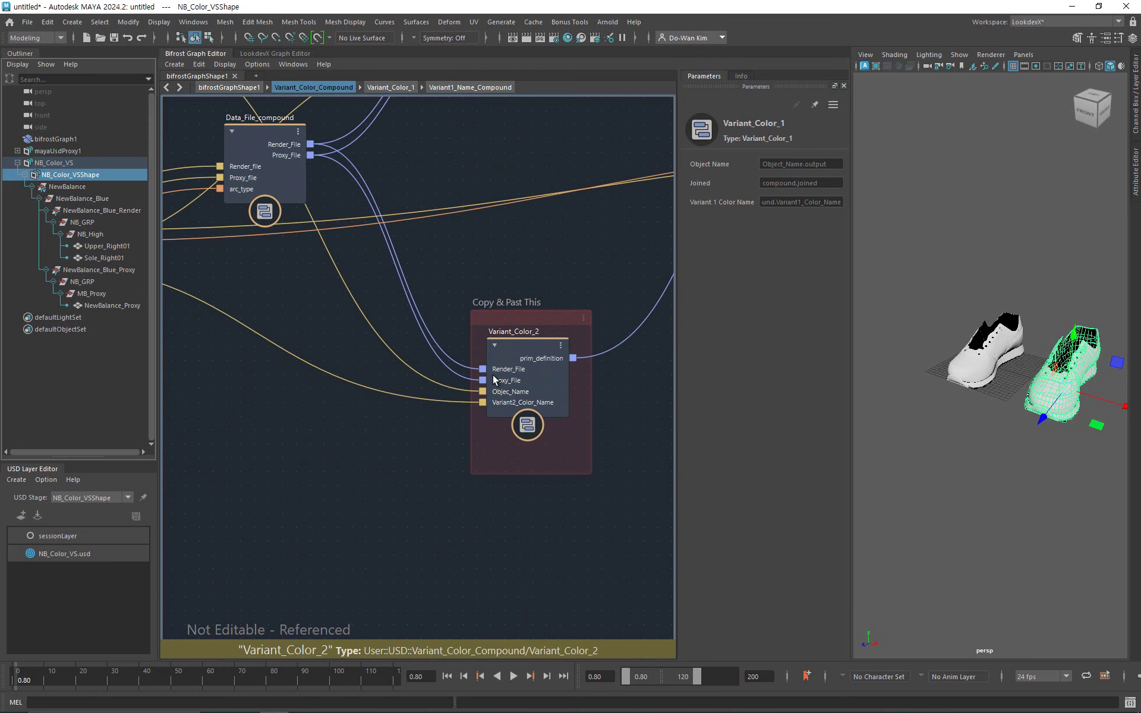
middle_click_drag(399, 260, 413, 305, "alt")
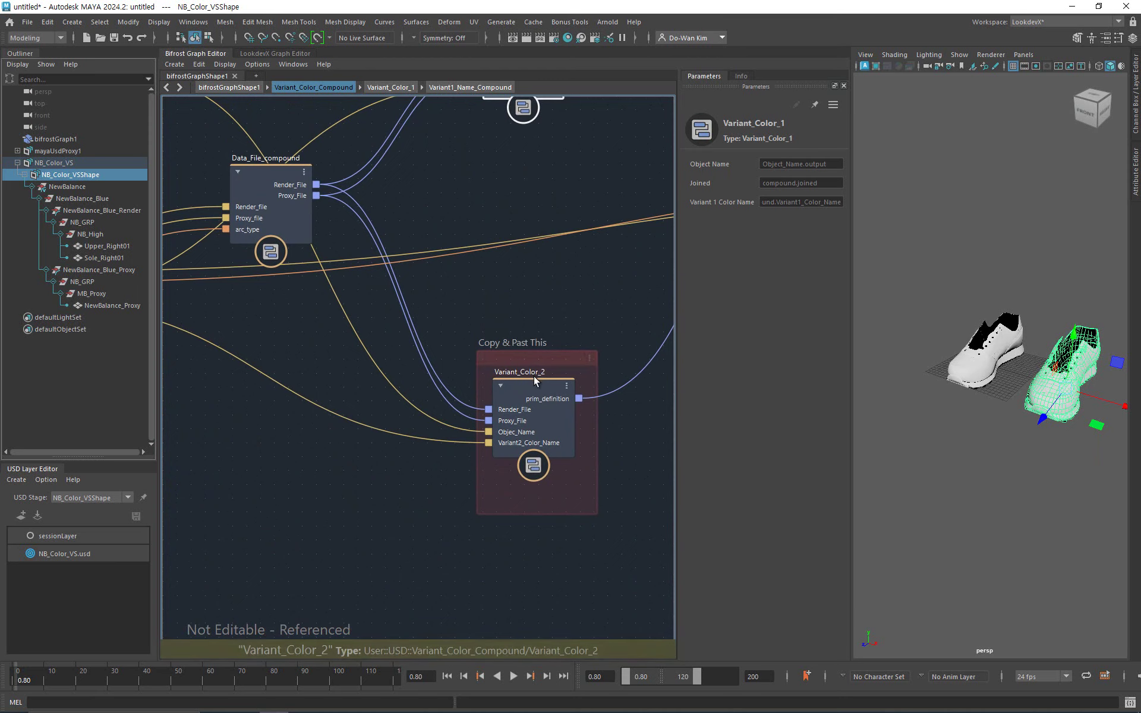
middle_click_drag(375, 431, 412, 451, "alt")
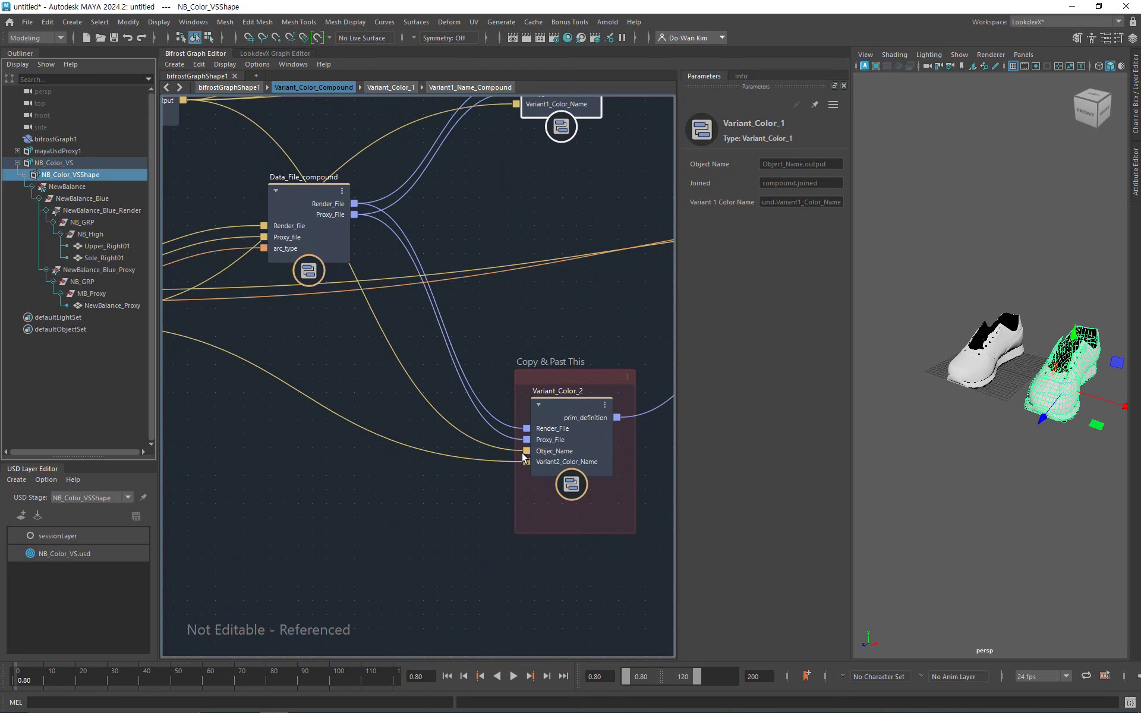
middle_click_drag(316, 417, 391, 435, "alt")
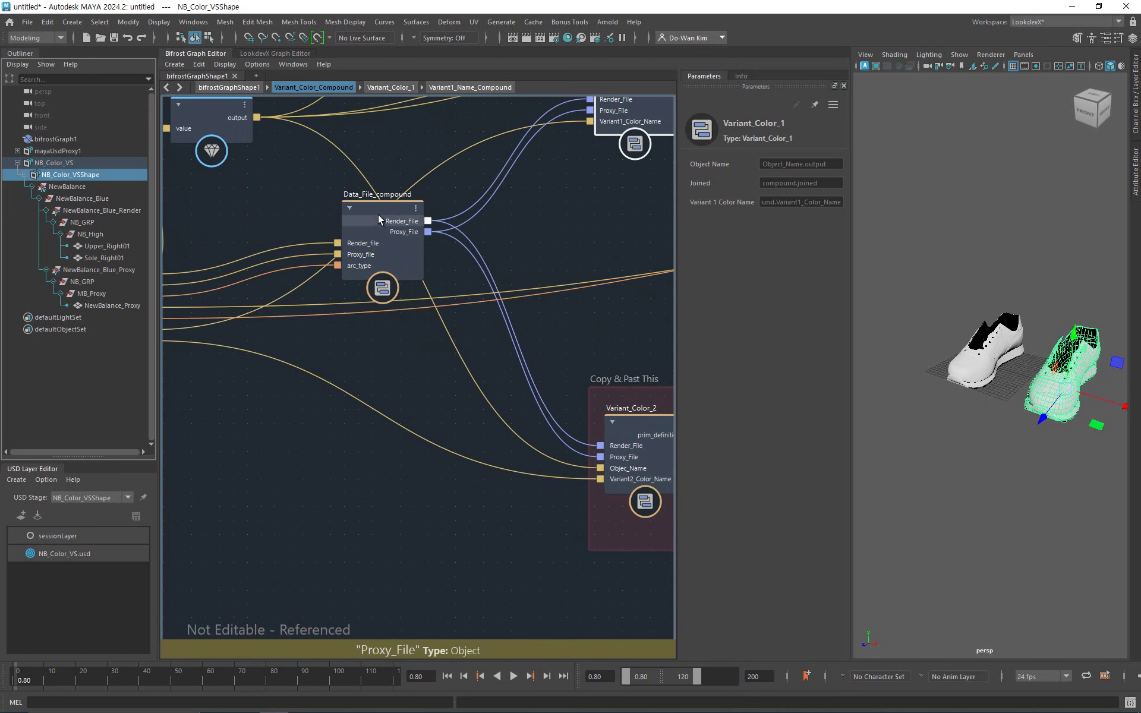
Open Data_File_compound, examine its two reference definitions fed by Render_file, Proxy_file and arc_type, and return to Variant_Color_Compound.
double_click(372, 199)
scroll(412, 281, "up", 3)
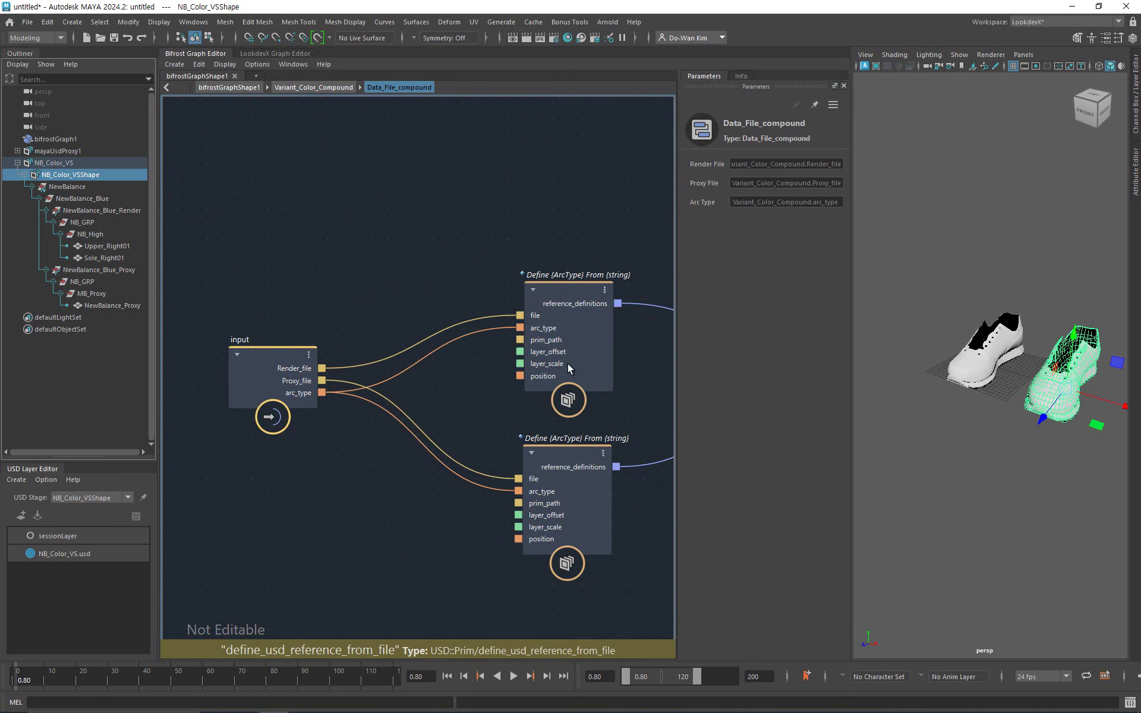
left_click(294, 88)
Examine the Add to Stage node, the Save Stage node's parameters, and their connections back to the compound's input node.
right_click_drag(482, 279, 443, 278, "alt")
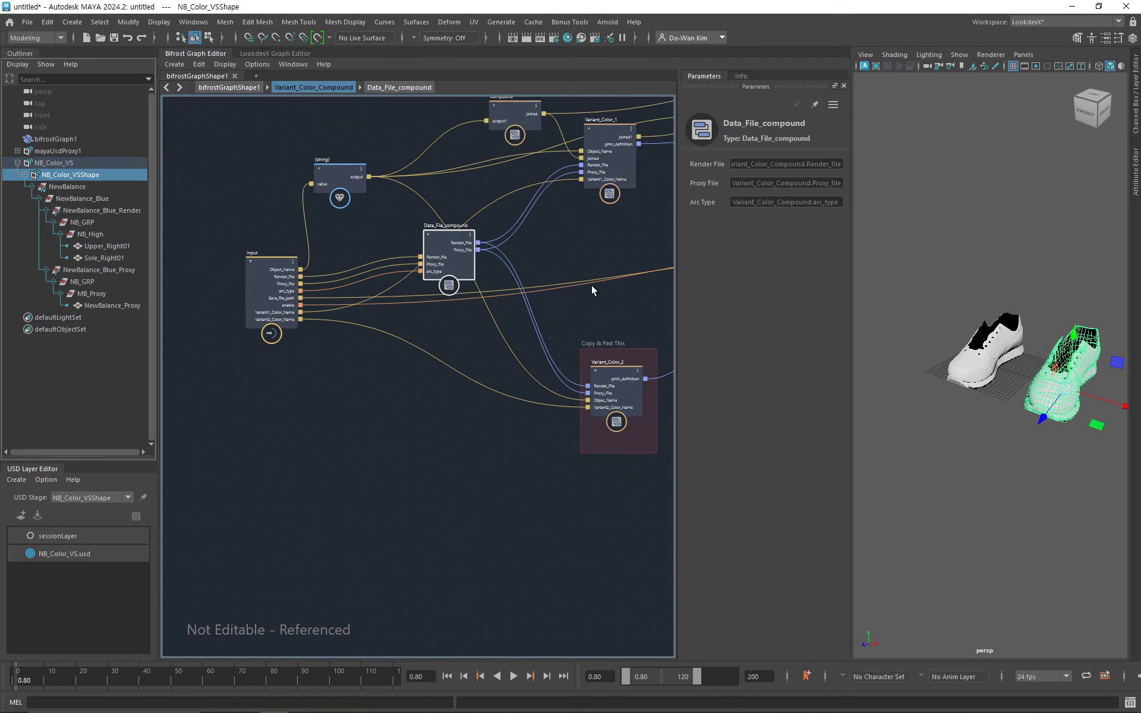
middle_click_drag(591, 284, 202, 365, "alt")
middle_click_drag(492, 392, 399, 392, "alt")
right_click_drag(513, 378, 555, 378, "alt")
middle_click_drag(485, 382, 328, 462, "alt")
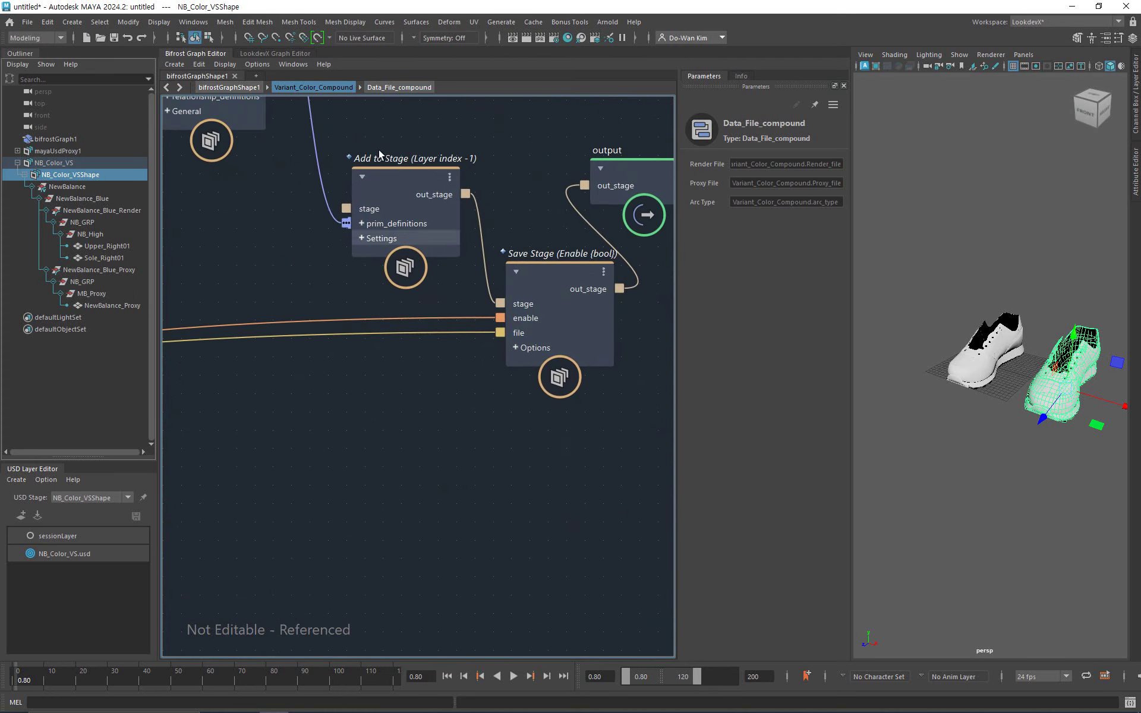
left_click(558, 270)
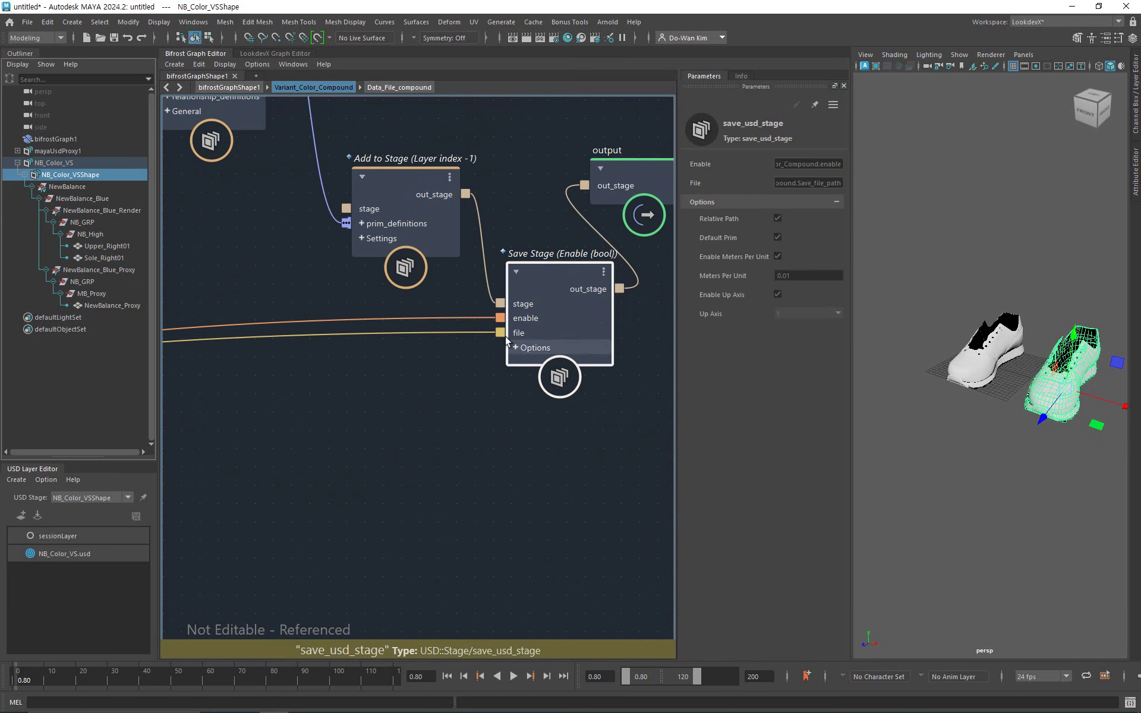
scroll(471, 446, "down", 2)
right_click_drag(471, 446, 331, 446, "alt")
middle_click_drag(375, 438, 783, 430, "alt")
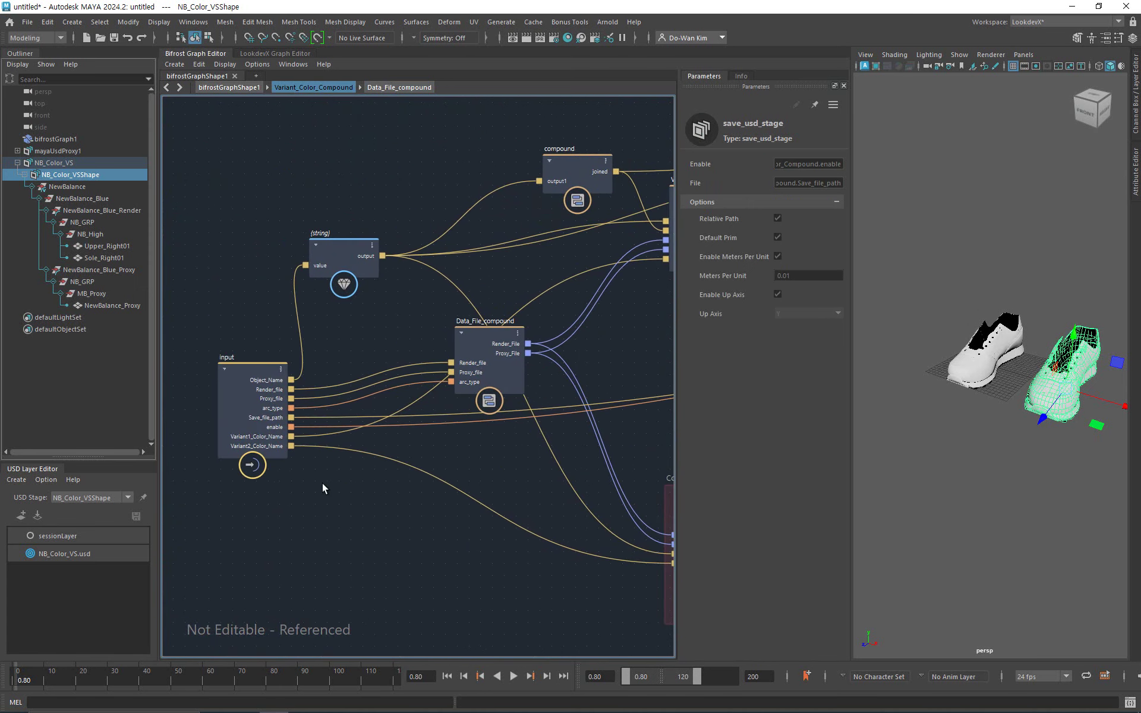
Return to the top-level bifrostGraphShape1 graph and make Variant_Color_Compound editable.
left_click(227, 88)
mouse_move(484, 182)
left_mouse_down()
mouse_move(483, 171)
mouse_move(473, 181)
left_mouse_up()
scroll(403, 212, "up", 2)
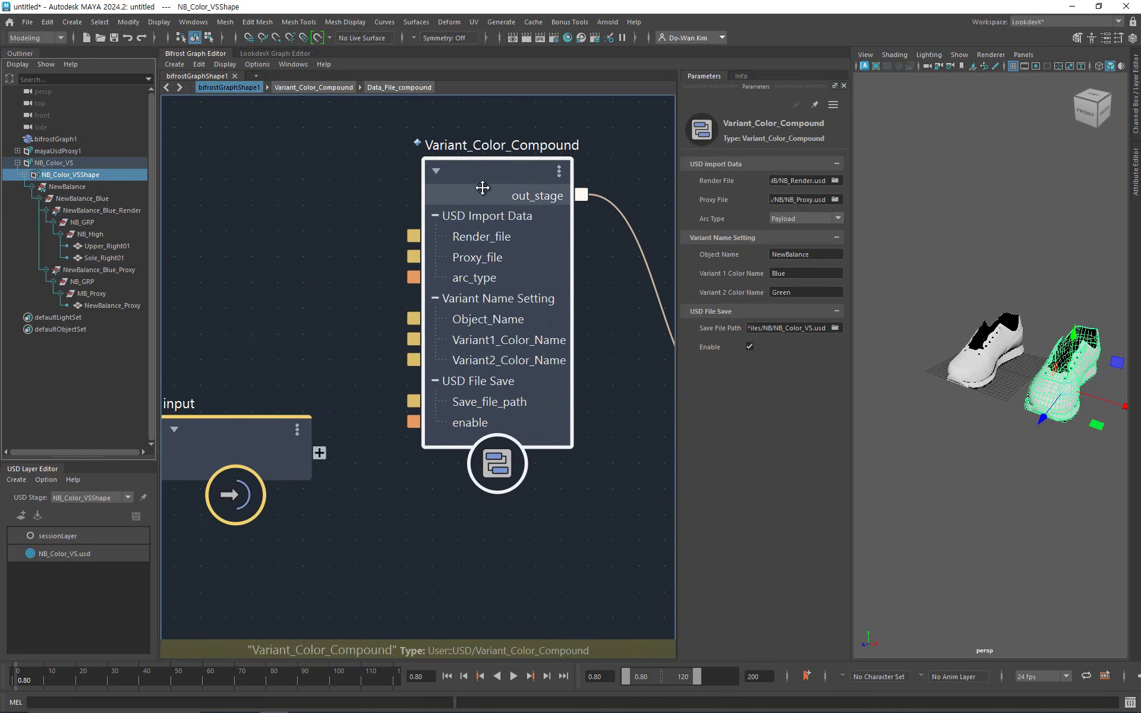
middle_click_drag(484, 184, 451, 171, "alt")
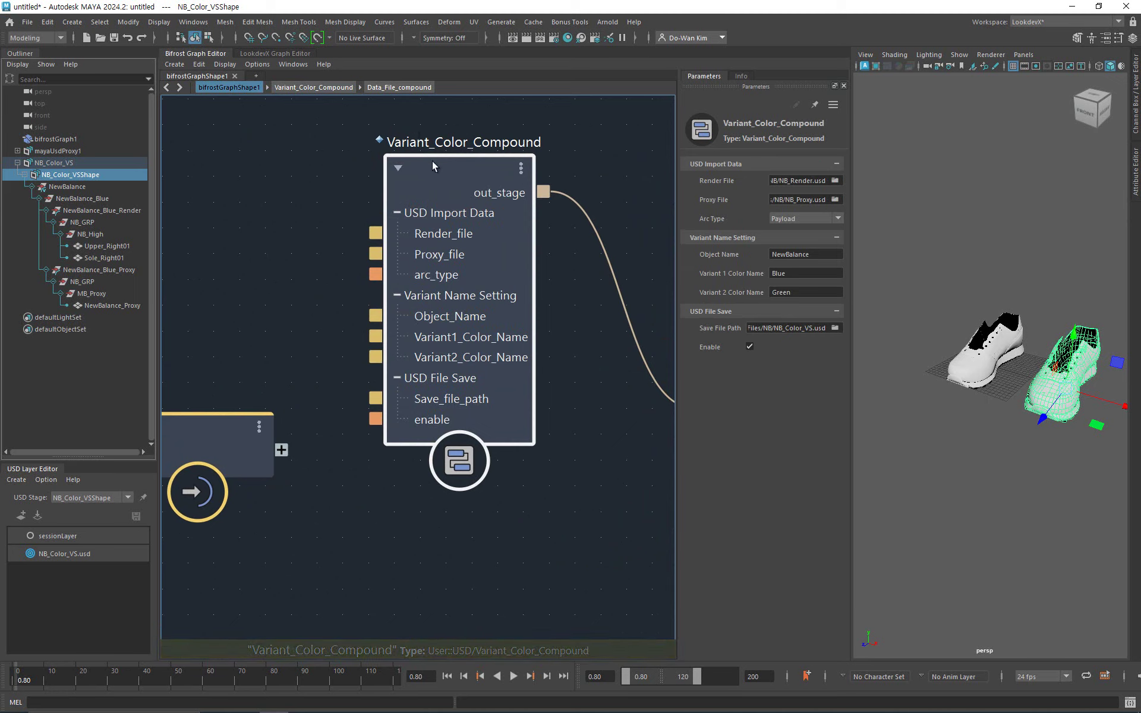
right_click(457, 168)
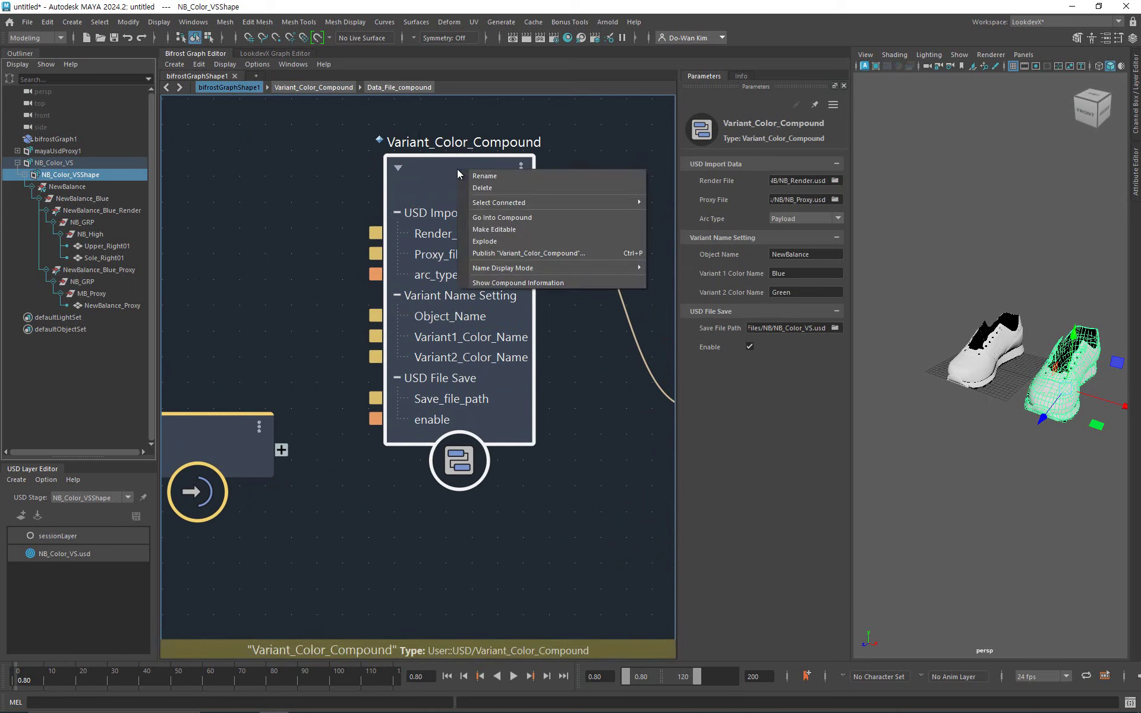
left_click(562, 228)
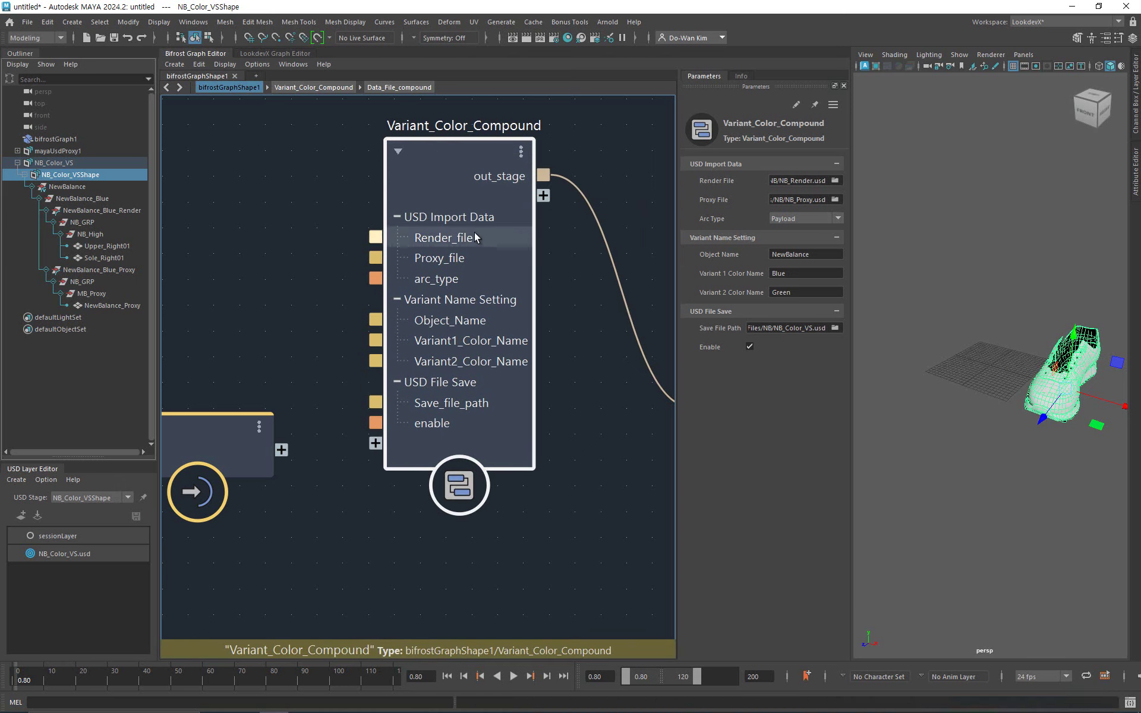
Examine the port options of Render_file, including its Add to Group choices, without changing the port.
right_click(459, 236)
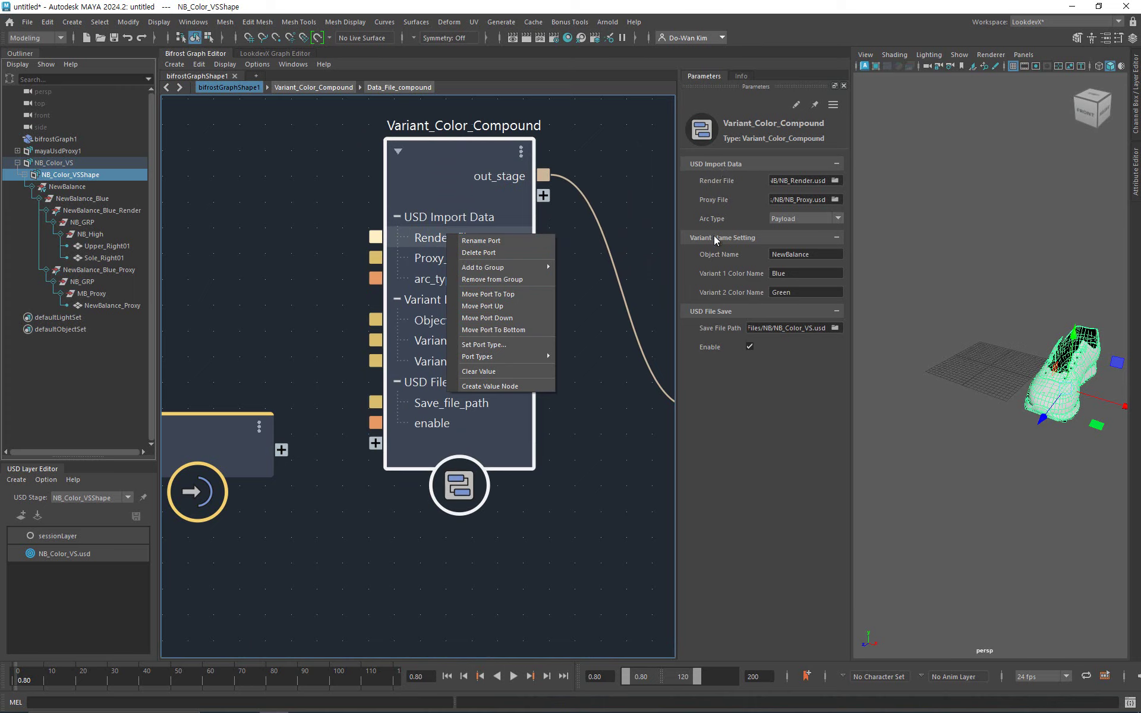
mouse_move(523, 268)
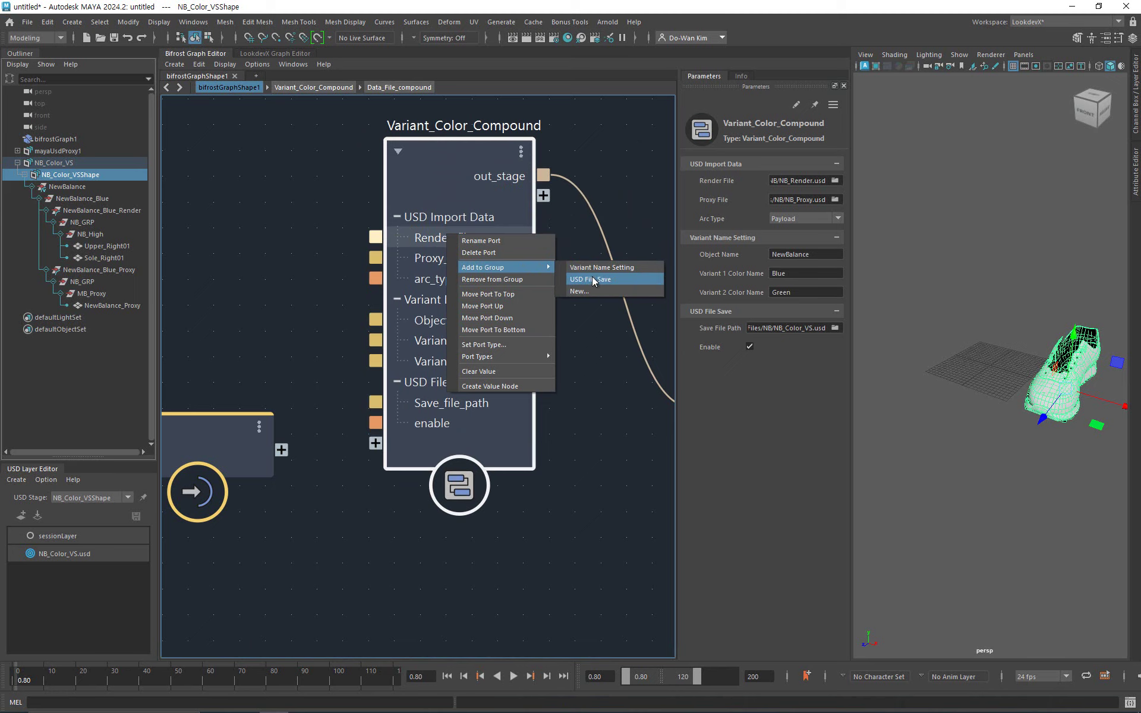
left_click(425, 146)
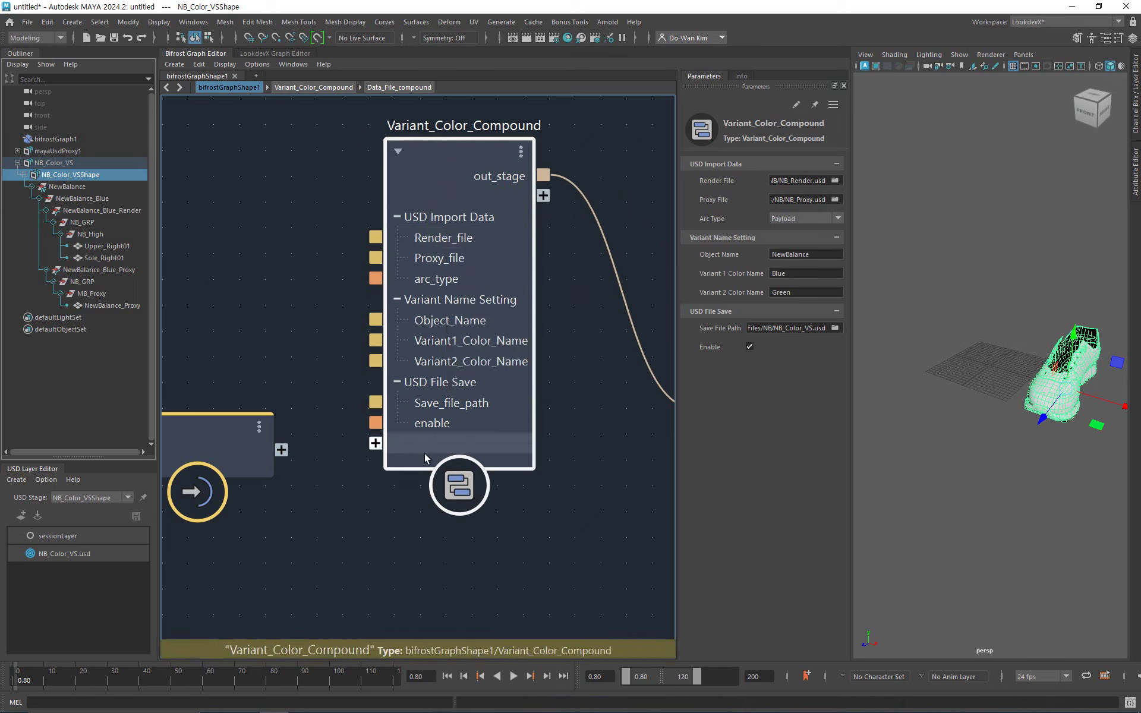
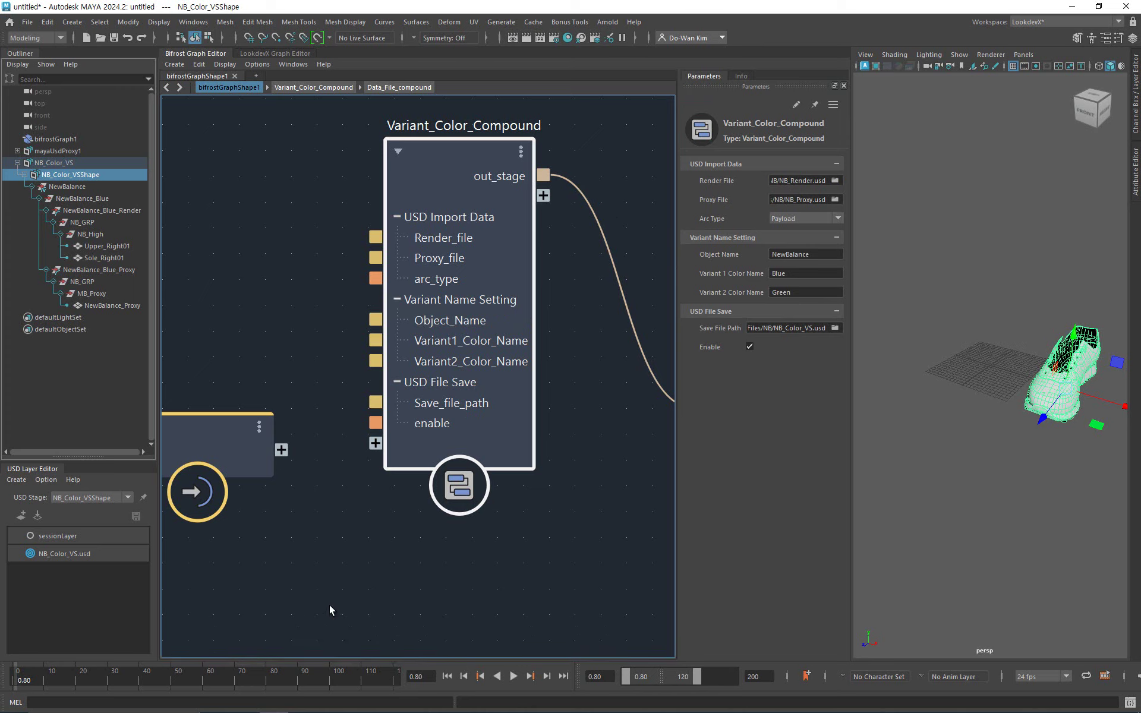
Start a new scene without saving the changes to the untitled scene.
left_click(942, 532)
key("ctrl+n")
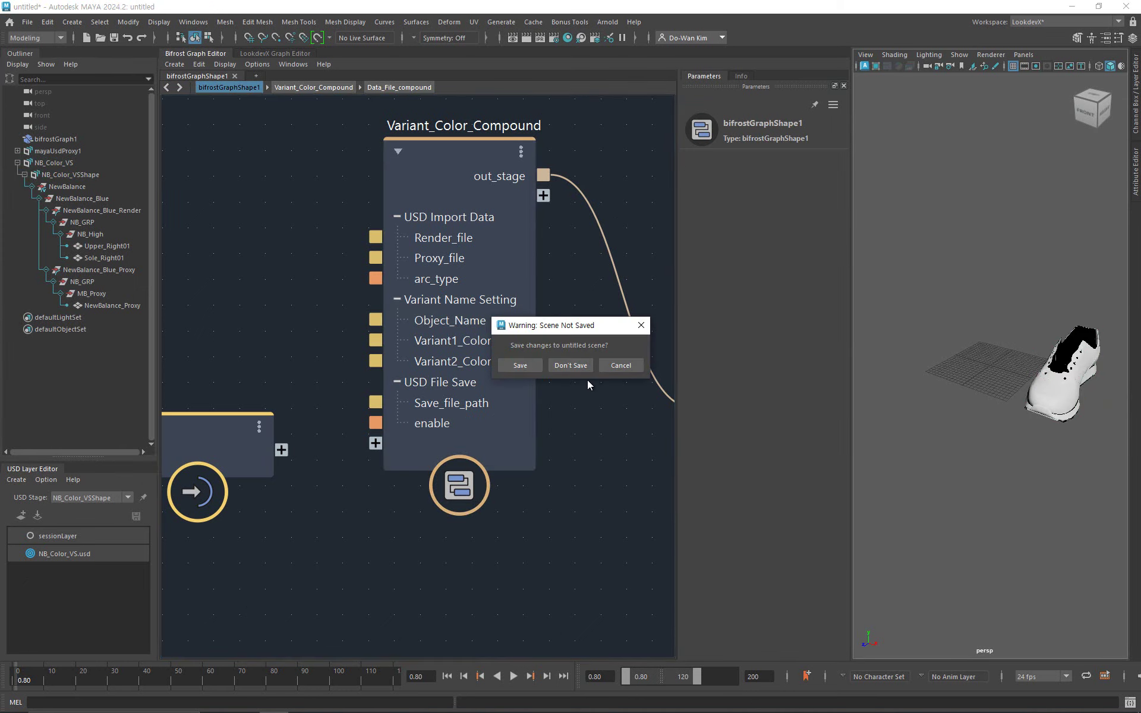
left_click(577, 364)
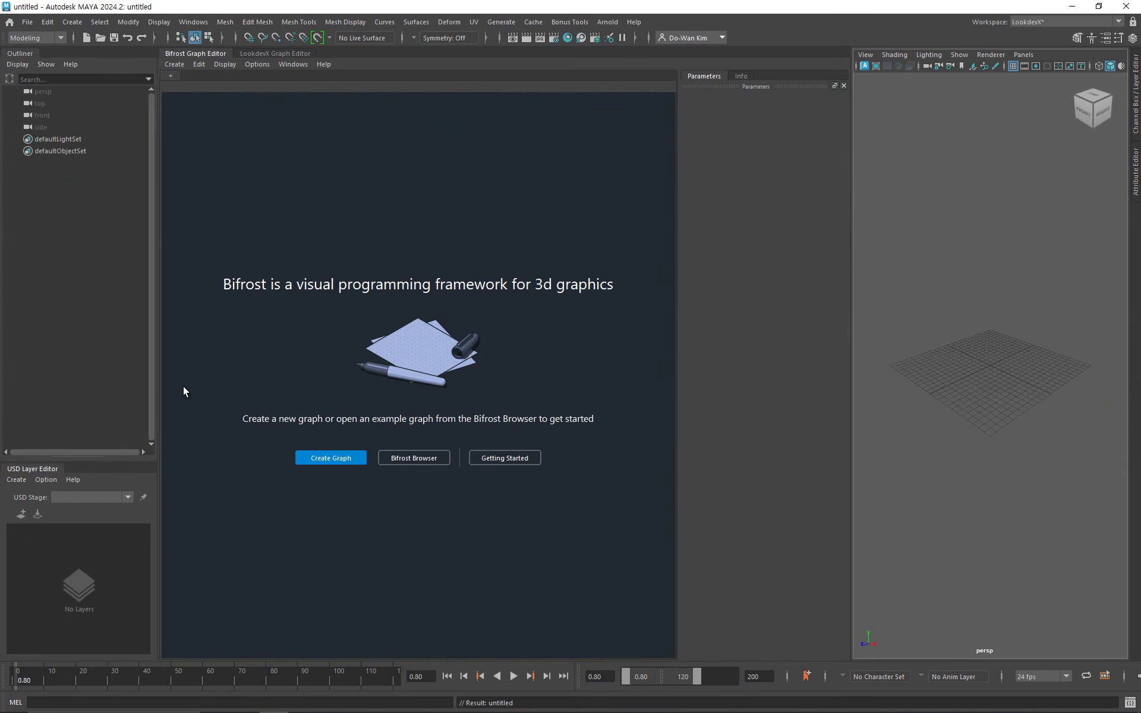
Create a USD stage from the file NB_Color_VS.usd.
left_click(21, 478)
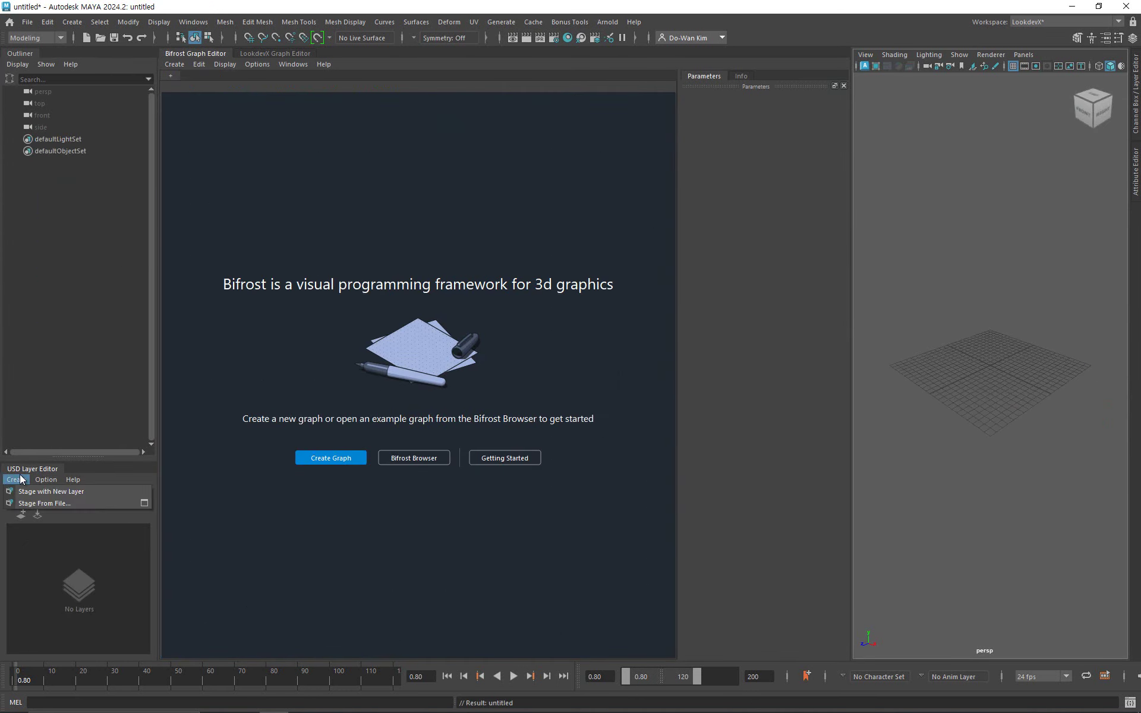
left_click(36, 506)
double_click(391, 108)
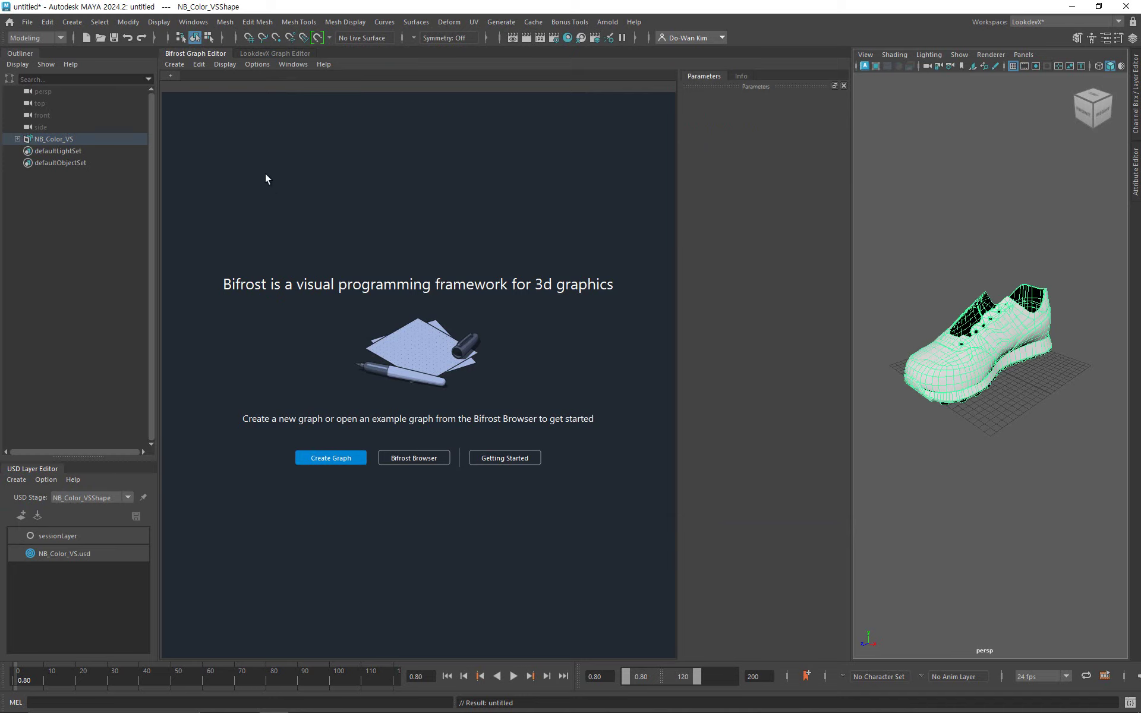
Expand the NB_Color_VS hierarchy through NewBalance_Blue and NewBalance_Blue_Render down to the Upper_Right01 and Sole_Right01 meshes.
left_click(17, 138)
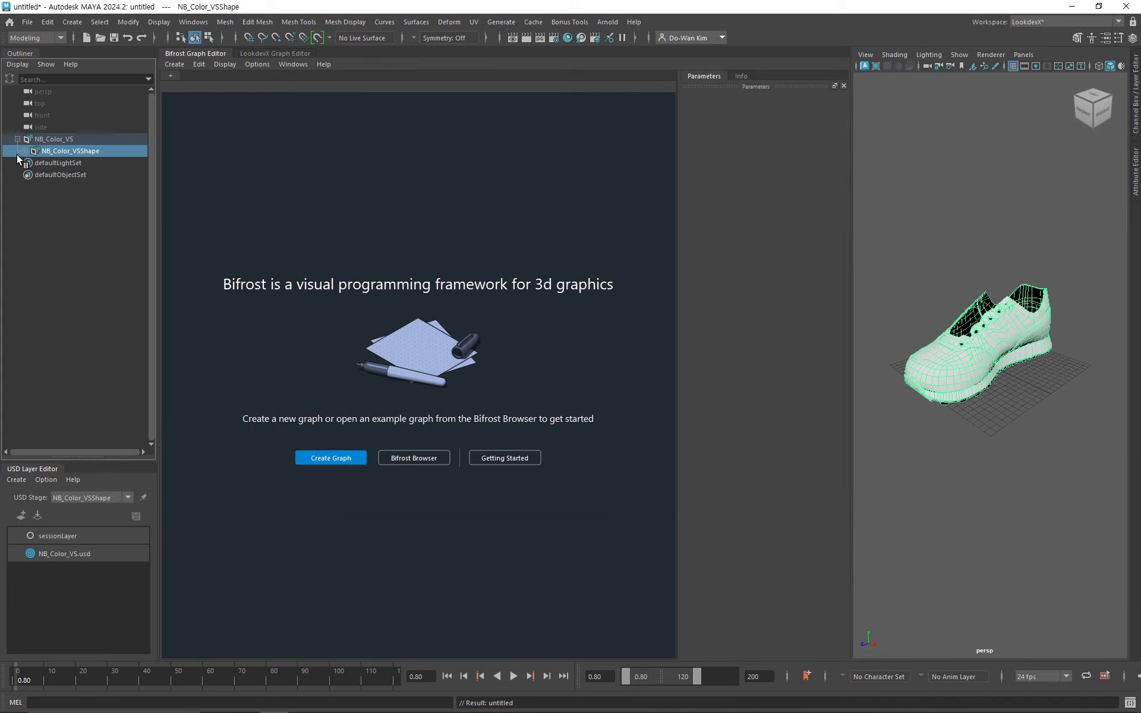
left_click(24, 151)
left_click(30, 163)
left_click(38, 175)
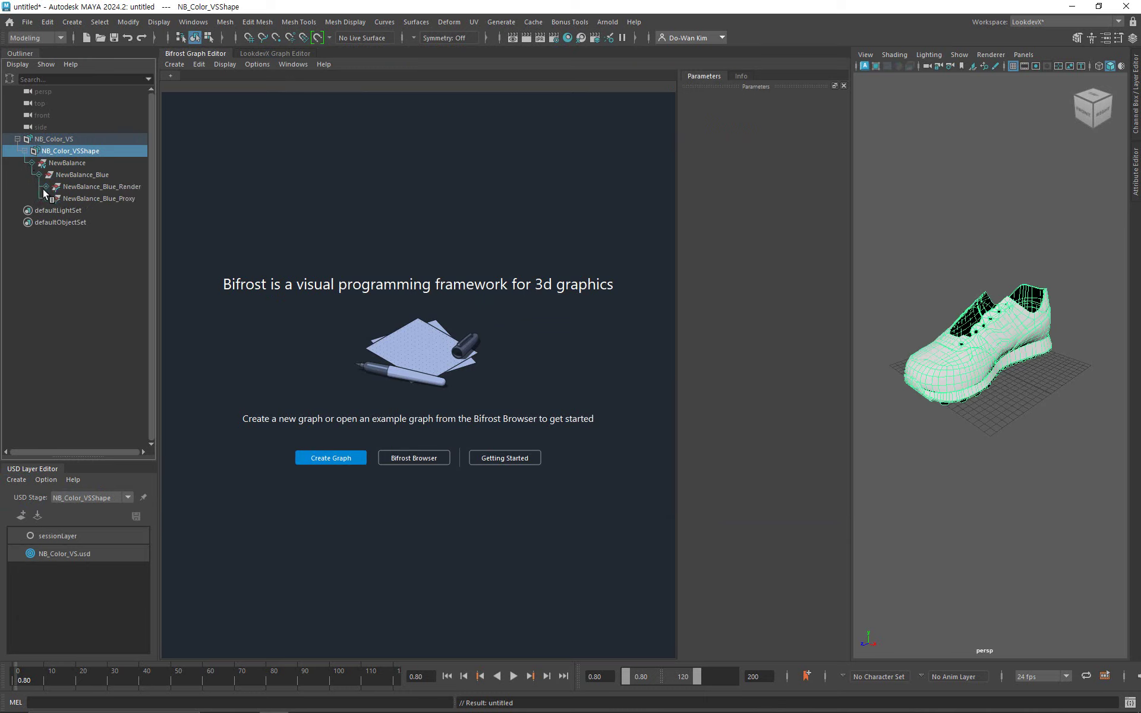
left_click(46, 187, "shift")
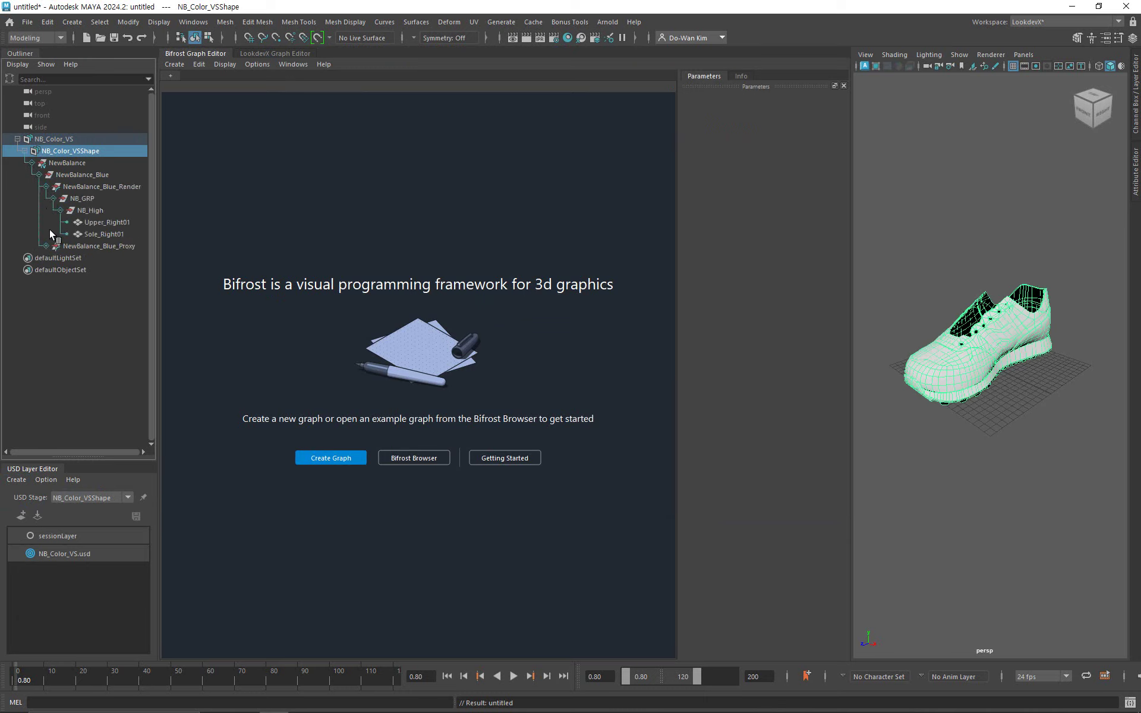
Expand NewBalance_Blue_Proxy down to the NewBalance_Proxy mesh and bring up the LookdevX Graph Editor.
left_click(46, 247, "shift")
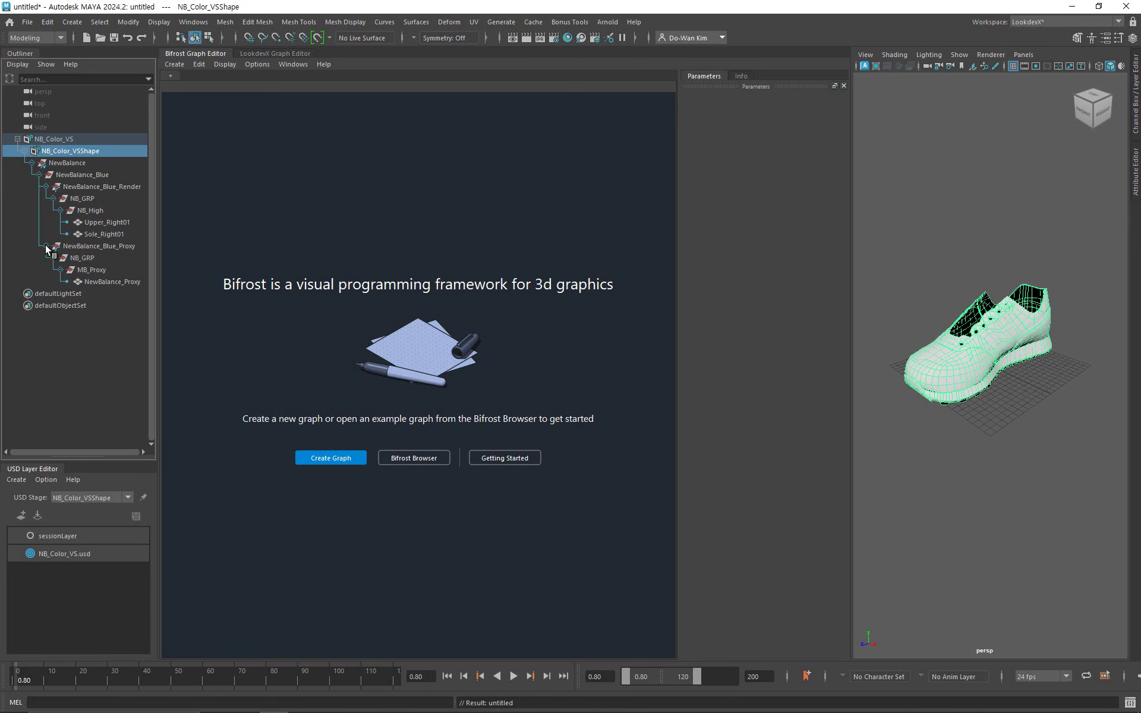
left_click(247, 54)
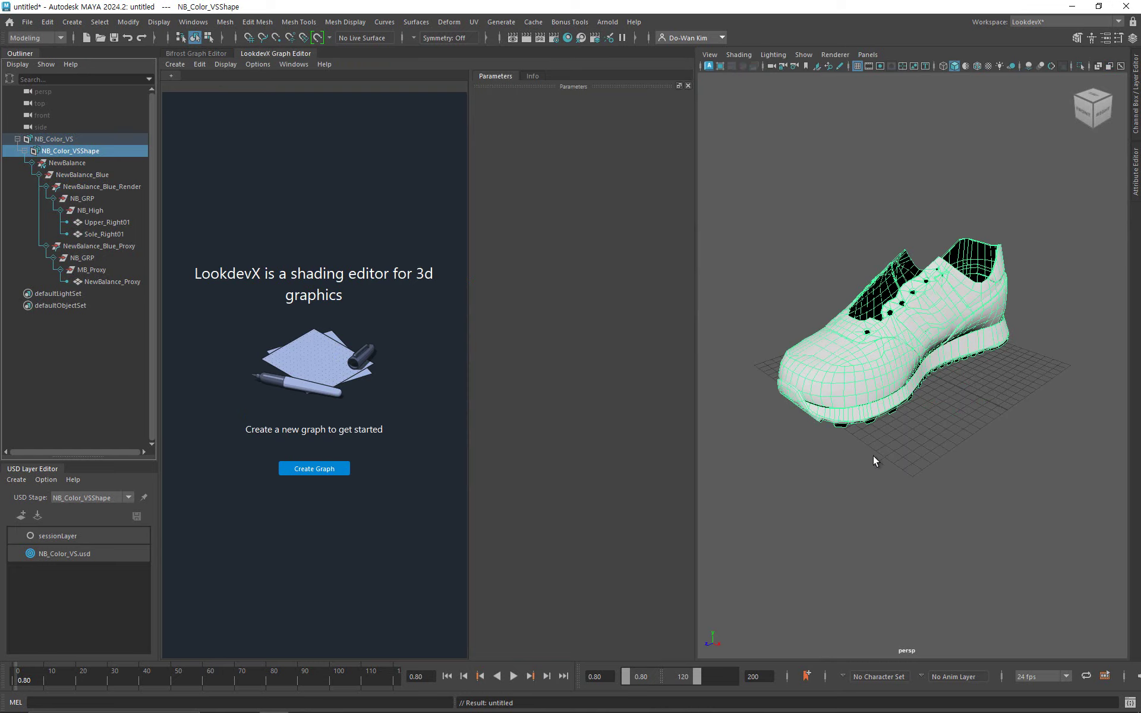
left_click_drag(875, 460, 950, 462, "alt")
scroll(999, 463, "up", 5)
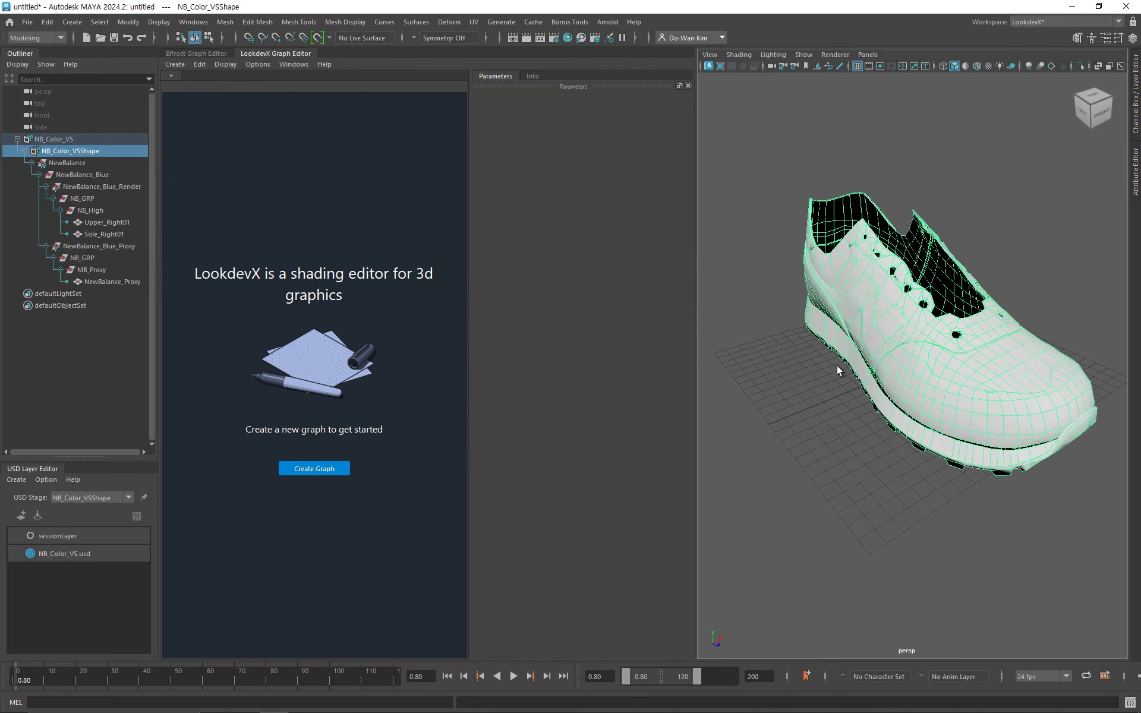
left_click_drag(839, 372, 951, 378, "alt")
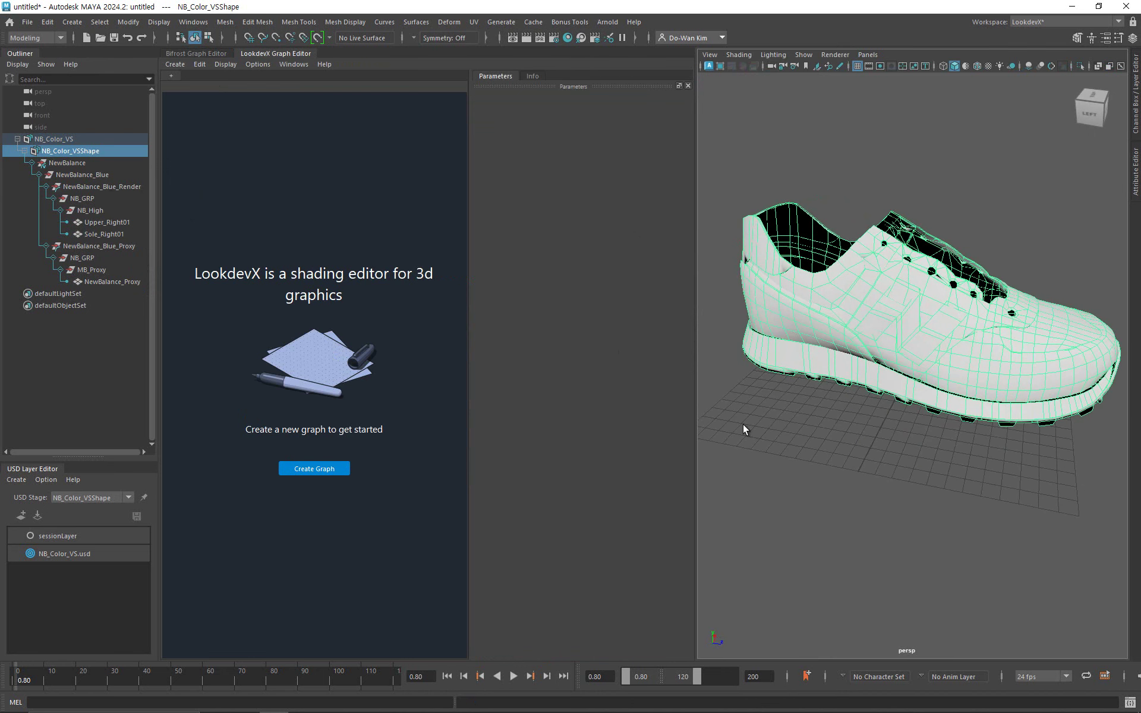
Assign a new USD Preview Surface material to the NewBalance_Proxy mesh.
left_click(107, 279)
right_click(107, 279)
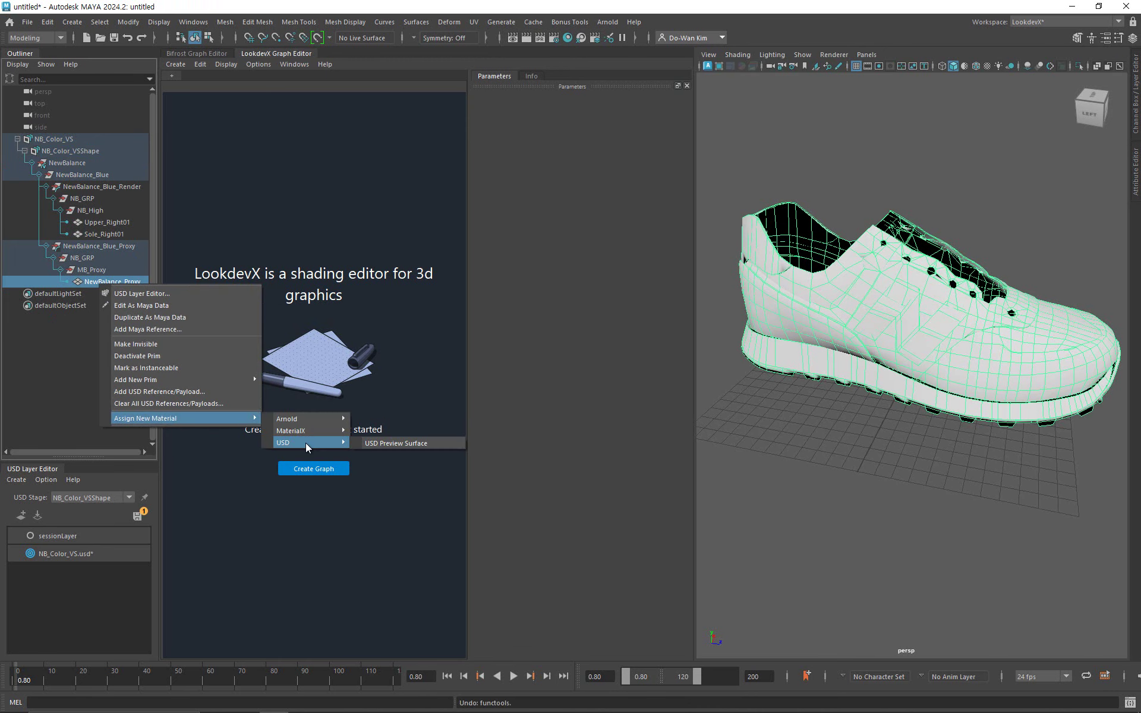
mouse_move(310, 422)
left_click(373, 444)
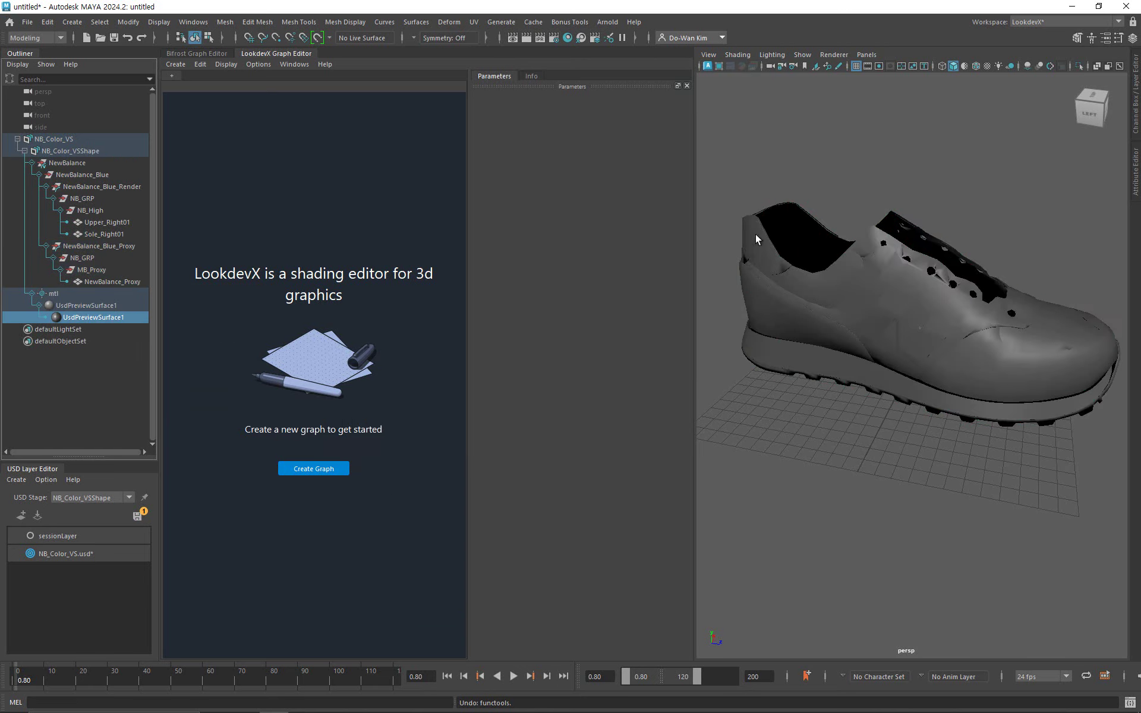
Set the Diffuse Color of the proxy's USD Preview Surface shader to pure blue.
left_click(1136, 180)
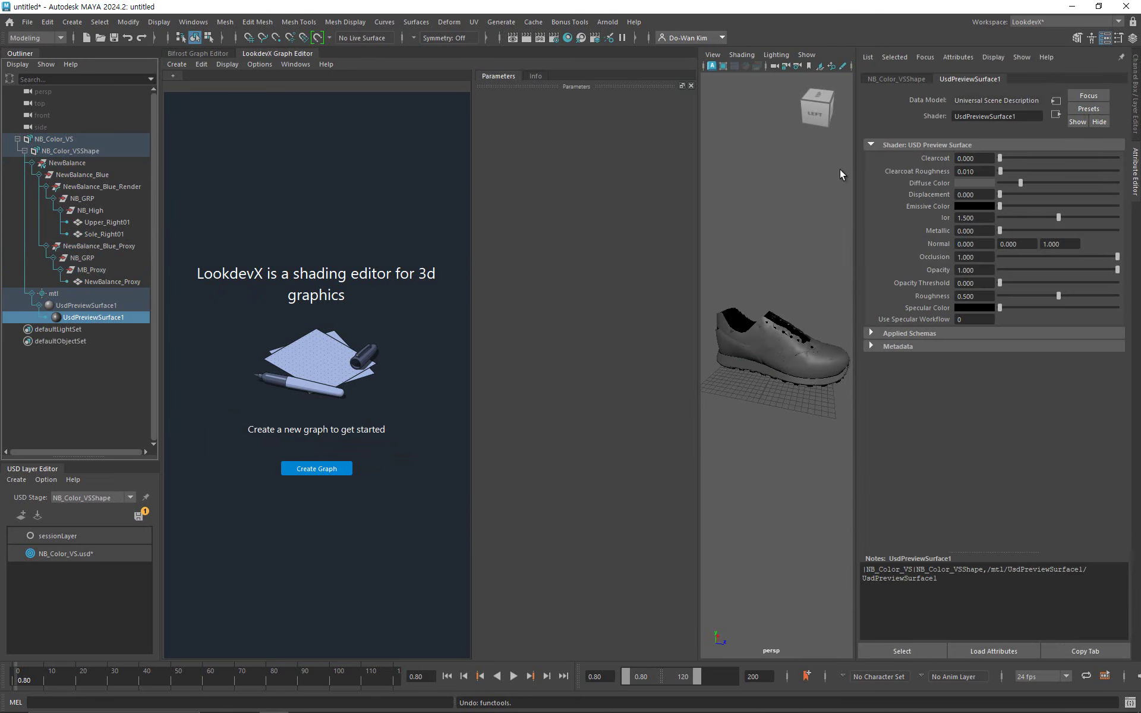
left_click(965, 184)
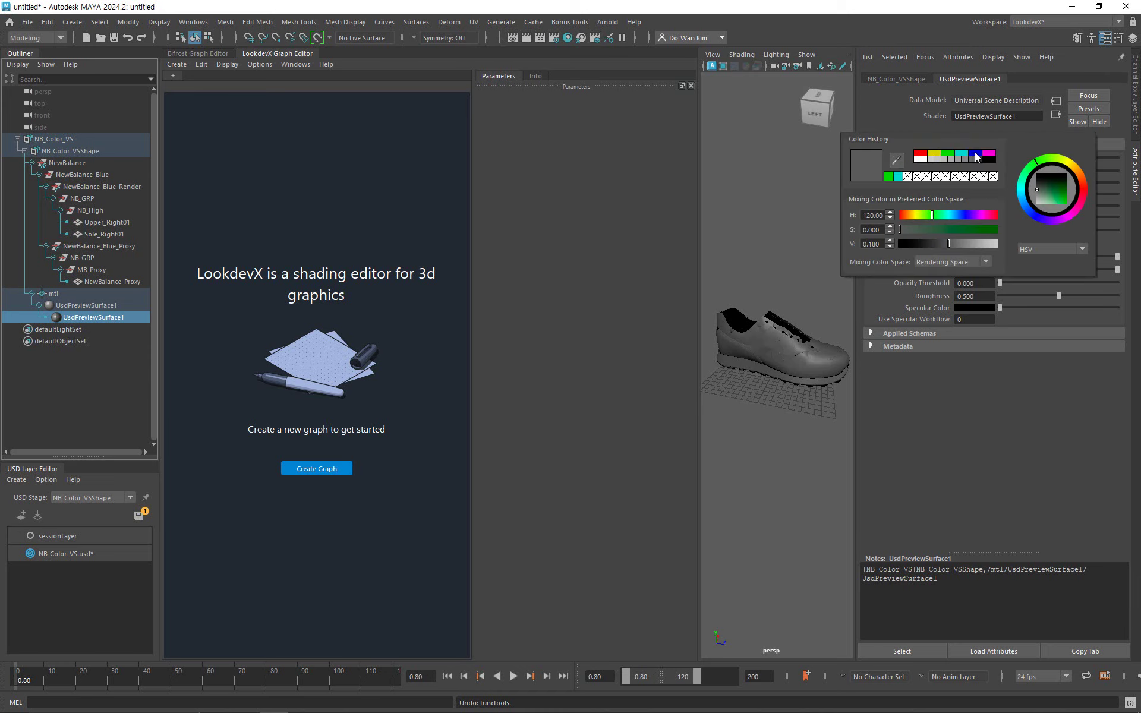
left_click(977, 157)
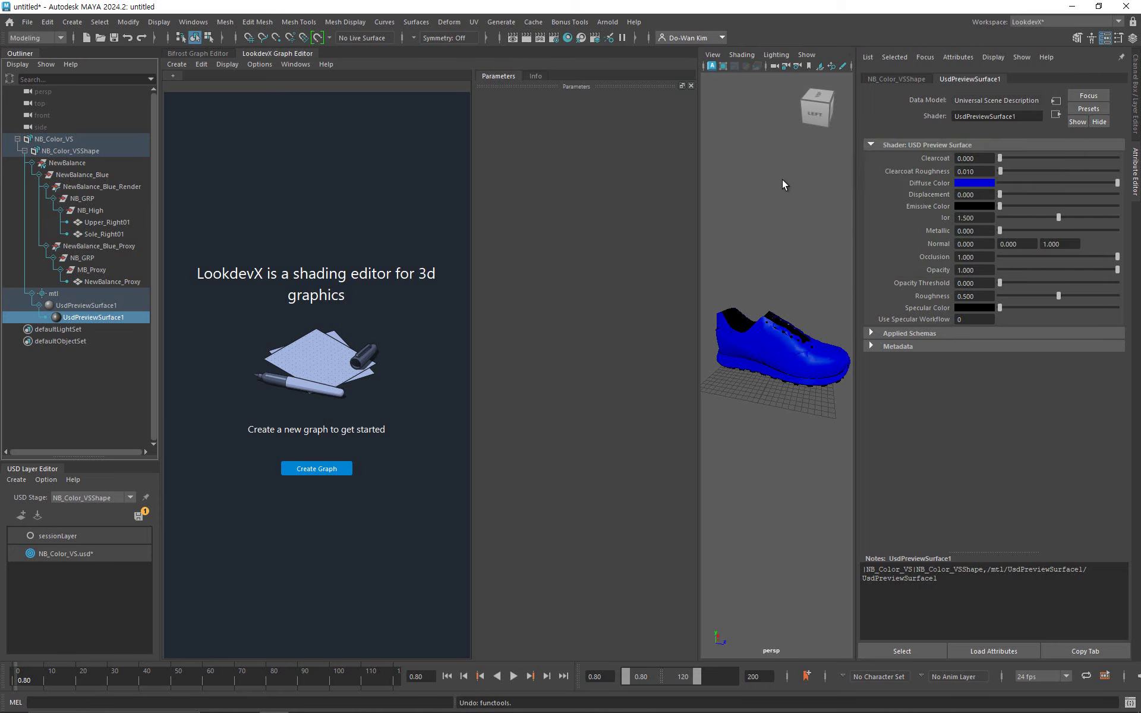
left_click(767, 266)
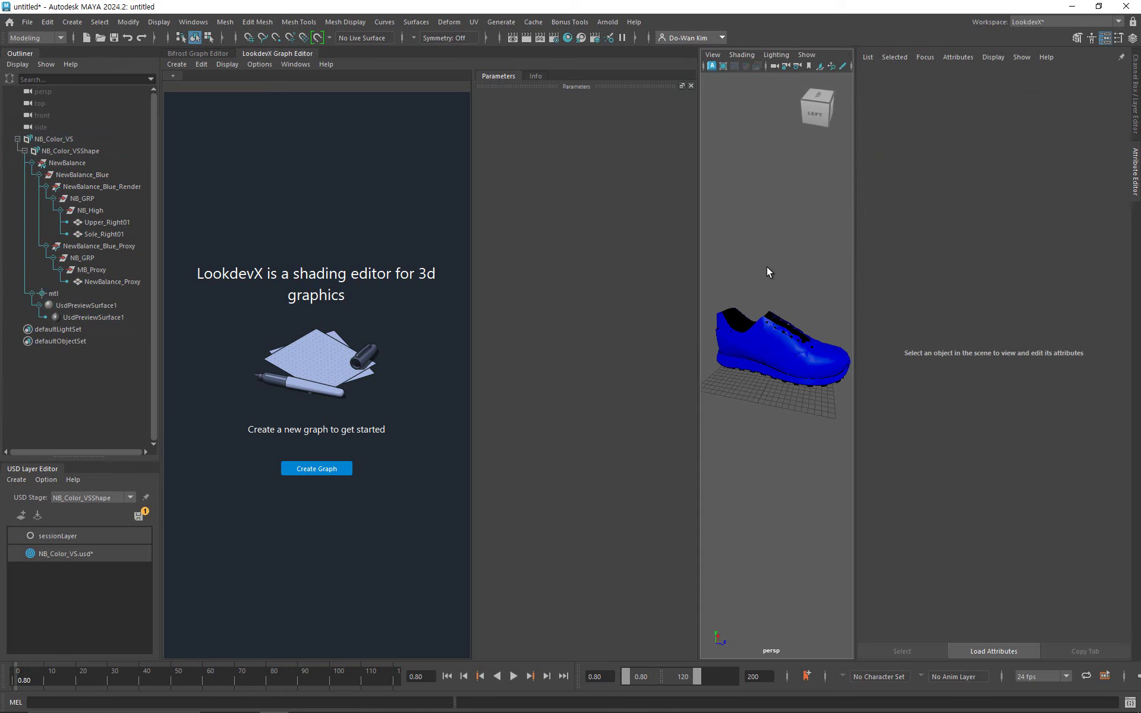
left_click(1136, 195)
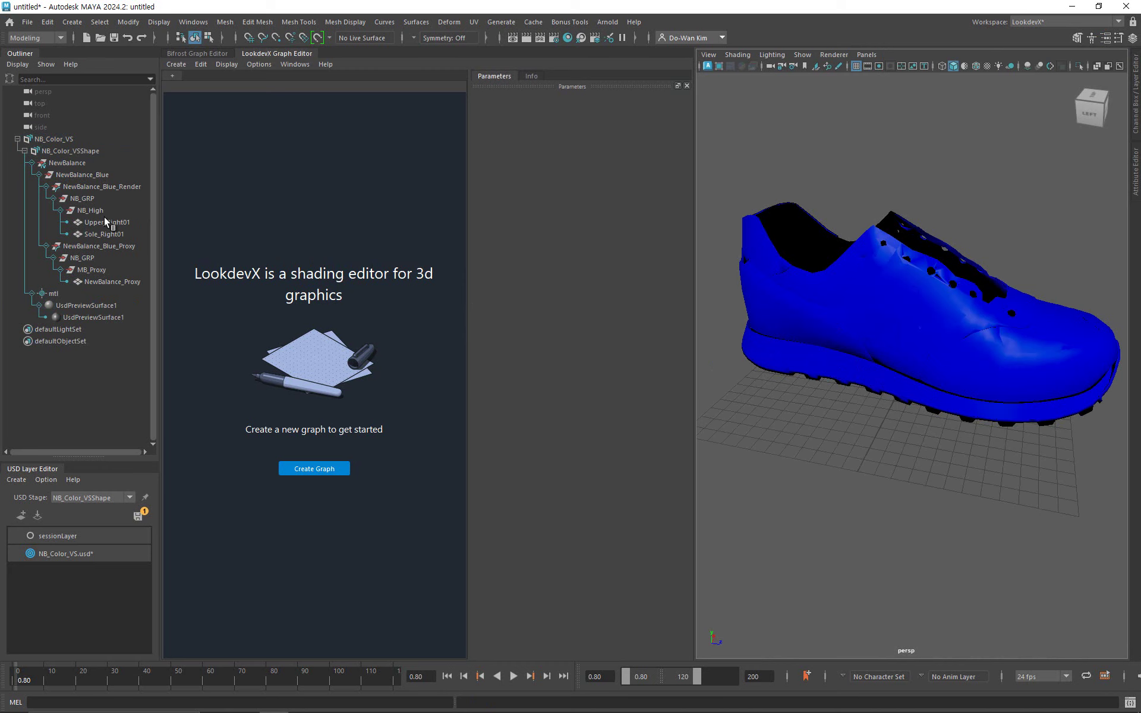
Switch the displayed purpose of the NB_Color_VSShape stage from Proxy to Render.
left_click(981, 373)
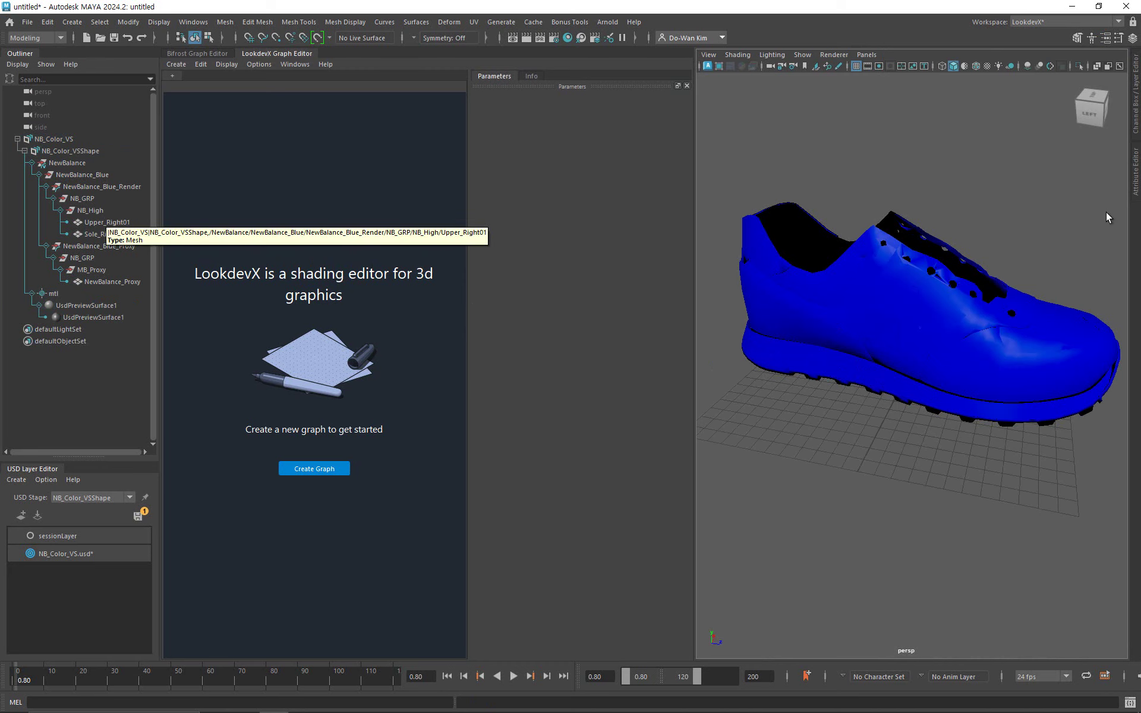
left_click(1137, 178)
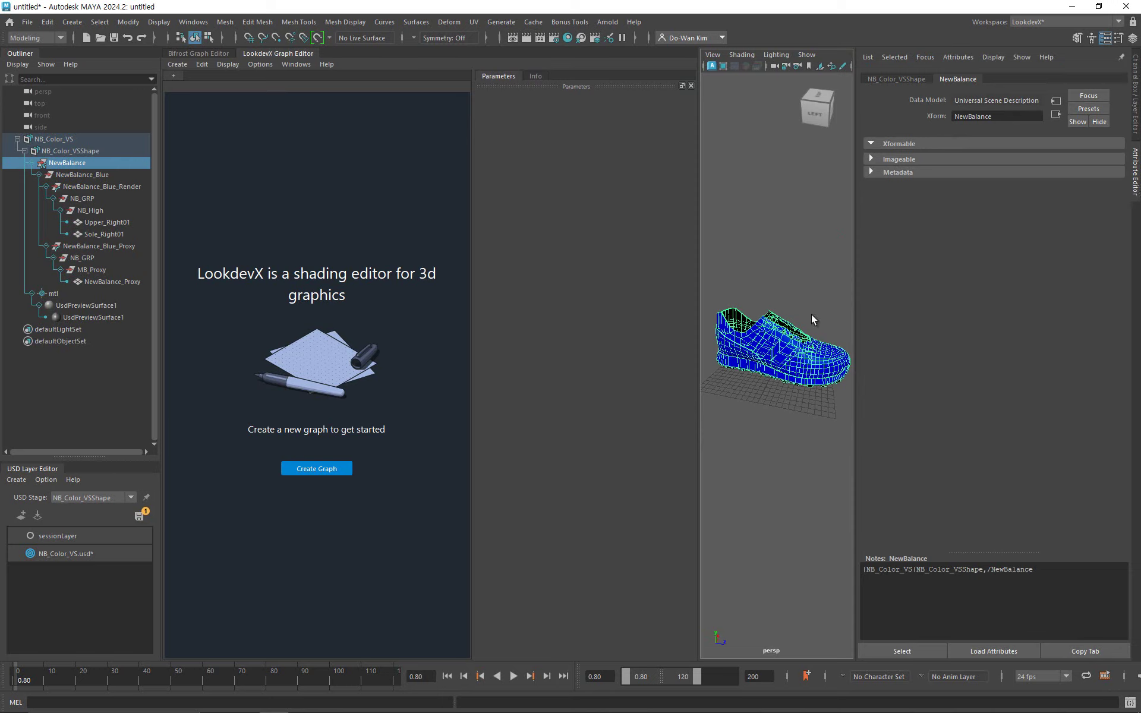
left_click(883, 80)
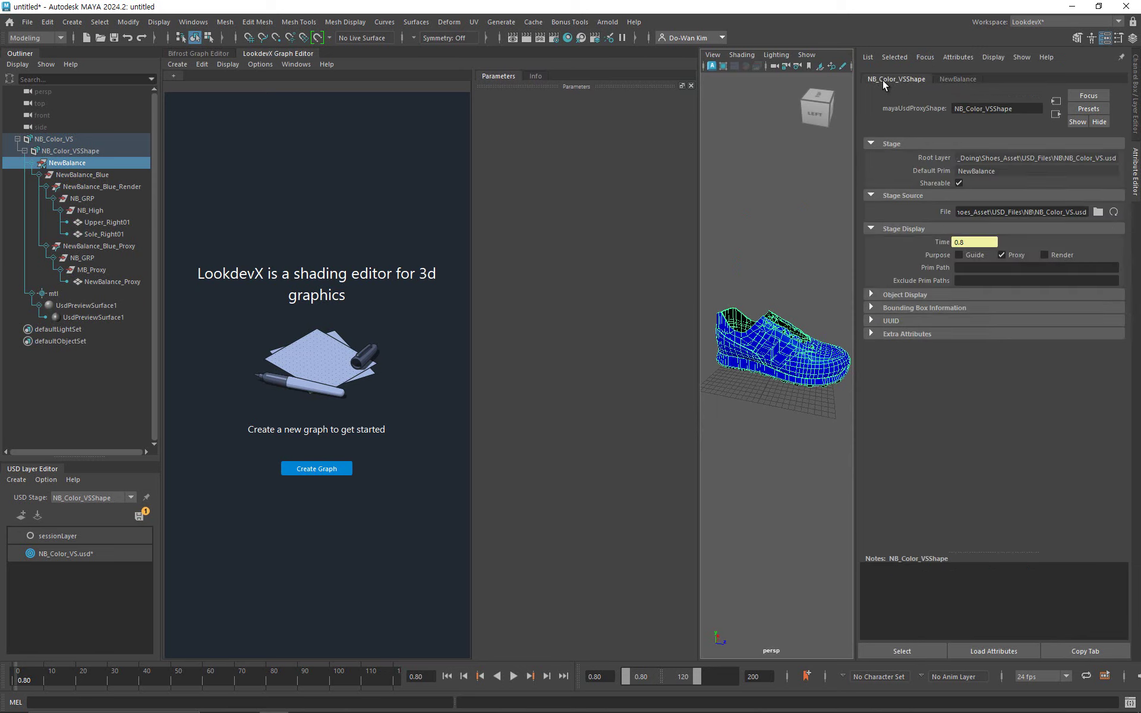
left_click(1002, 255)
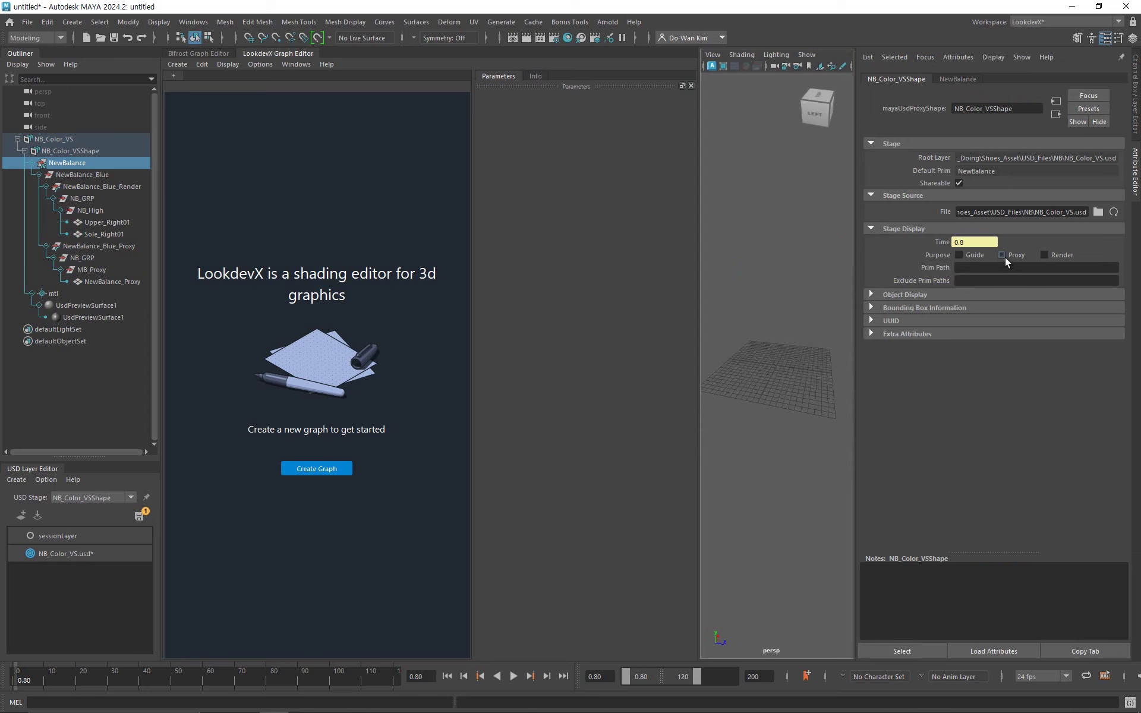
left_click(1045, 255)
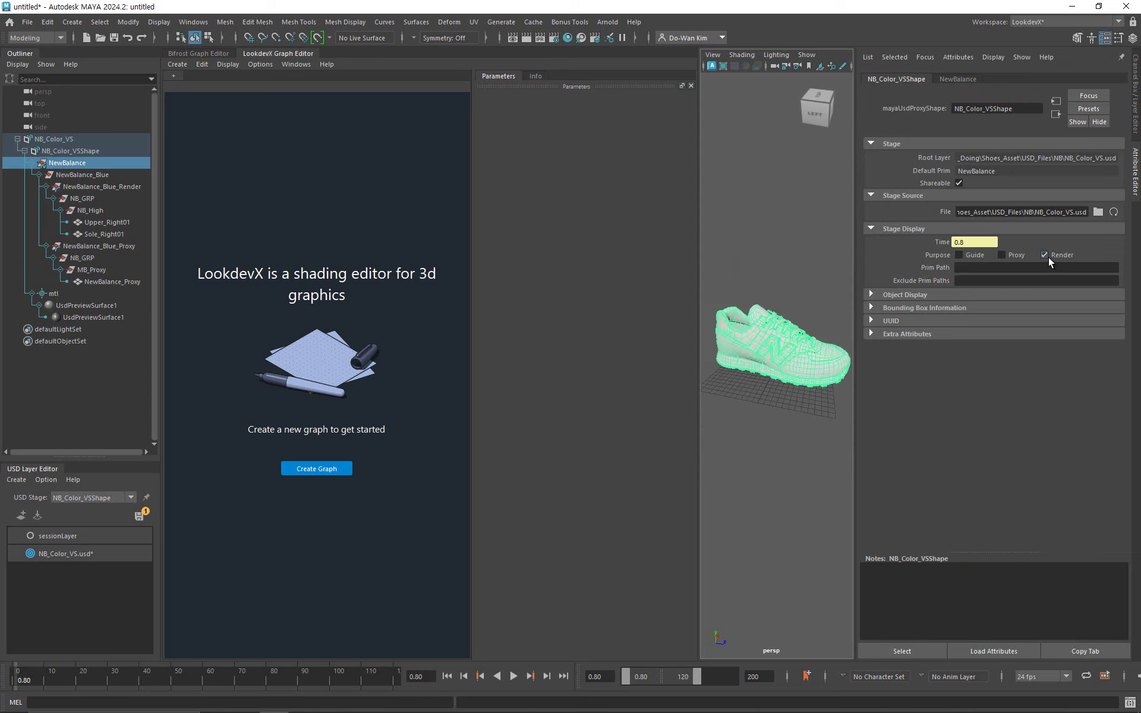
left_click(1135, 189)
left_click(1117, 387)
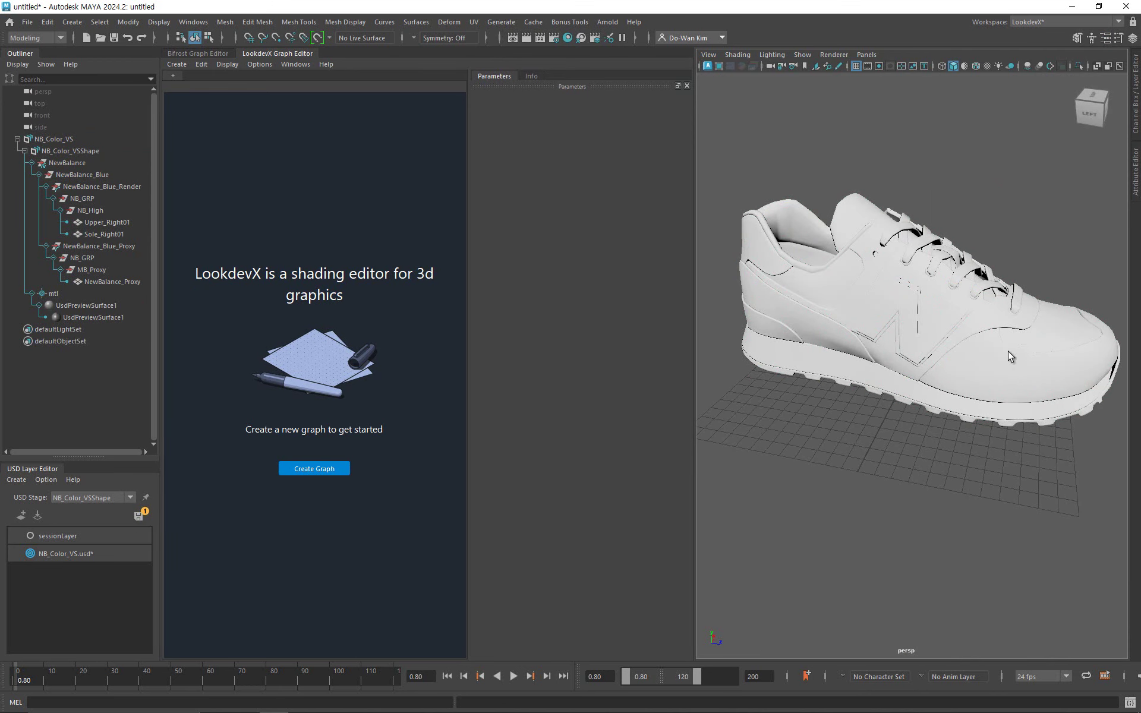
Assign a new Arnold Standard Surface material to the Upper_Right01 mesh.
left_click(107, 221)
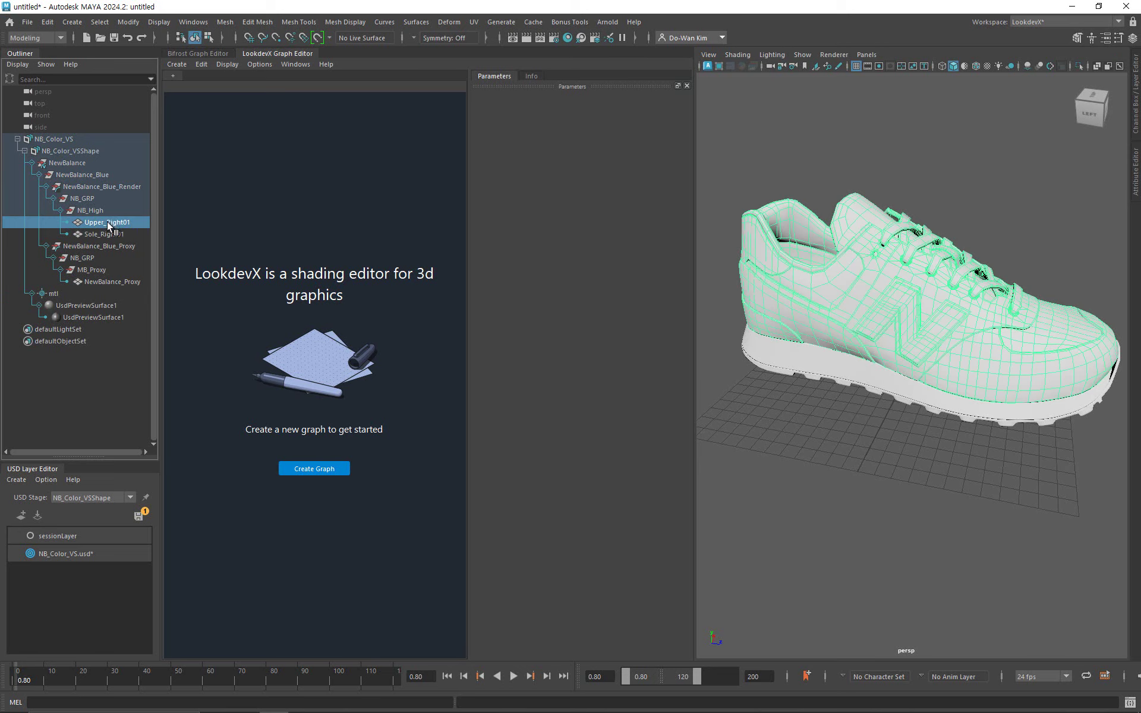
right_click(107, 222)
mouse_move(231, 357)
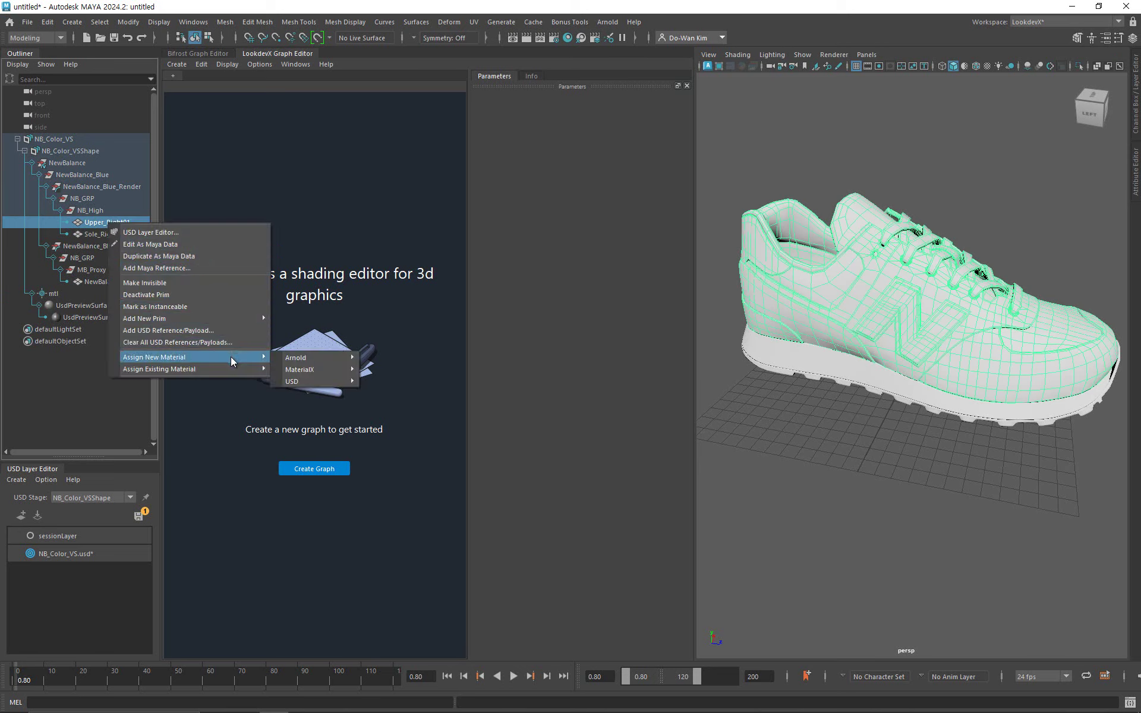
mouse_move(301, 359)
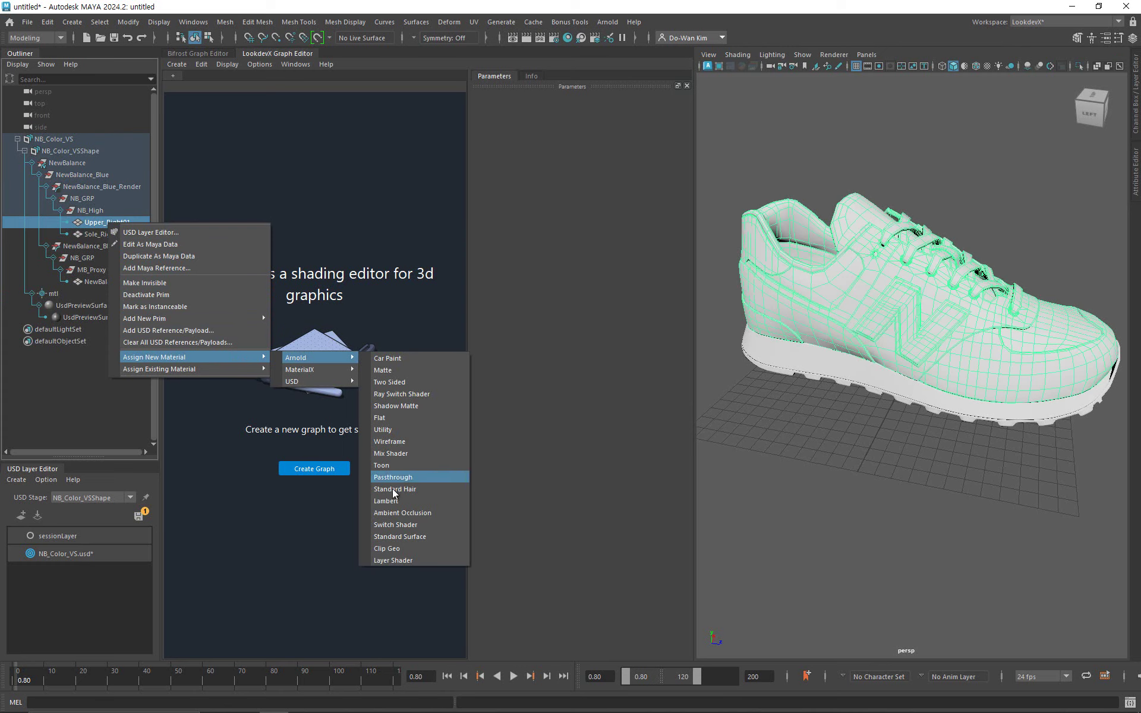
left_click(398, 537)
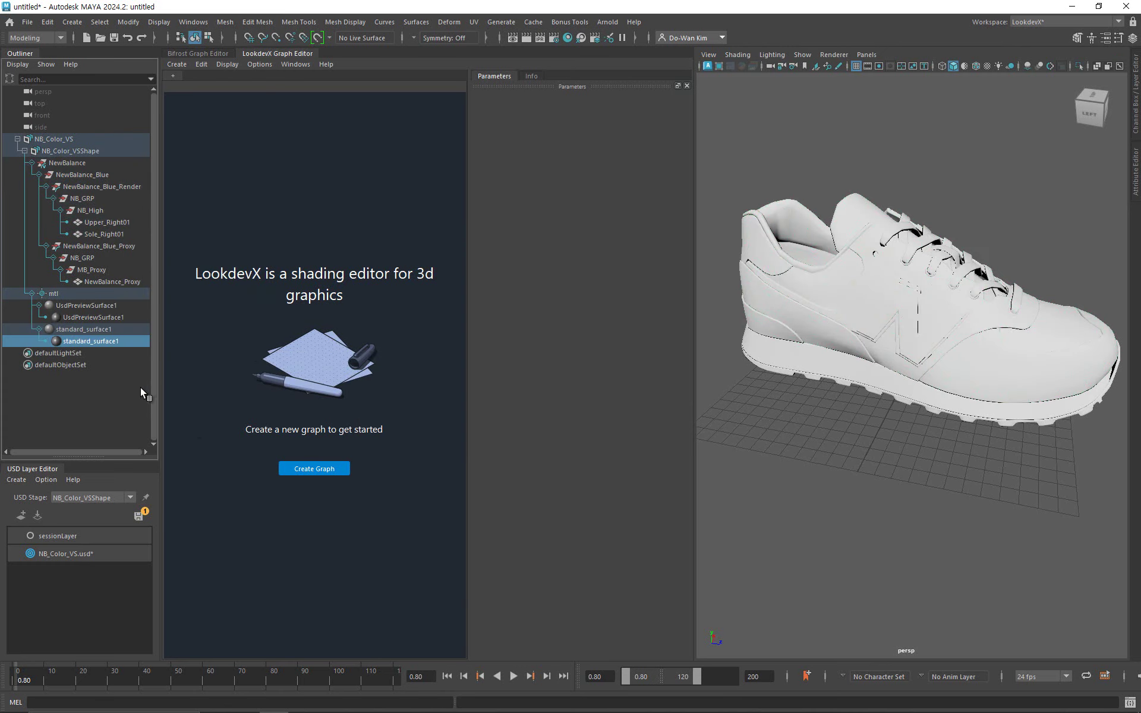
Show the standard_surface1 material in LookdevX and move its Input node down, clear of the shader node.
right_click(110, 343)
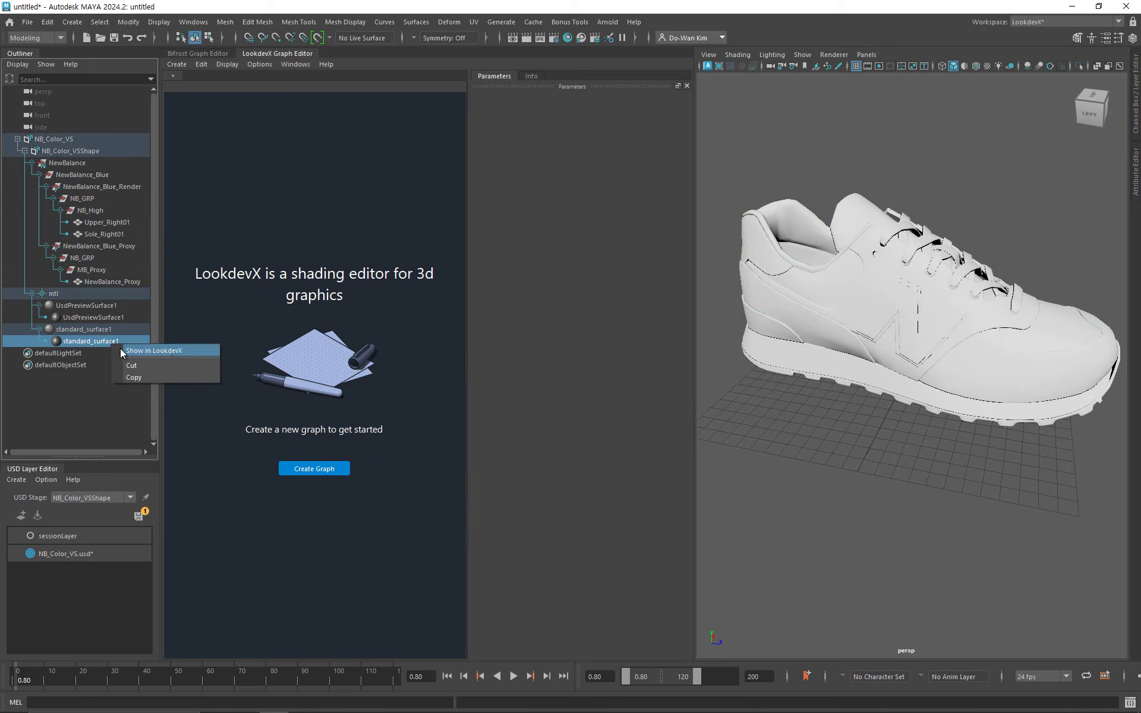
left_click(167, 352)
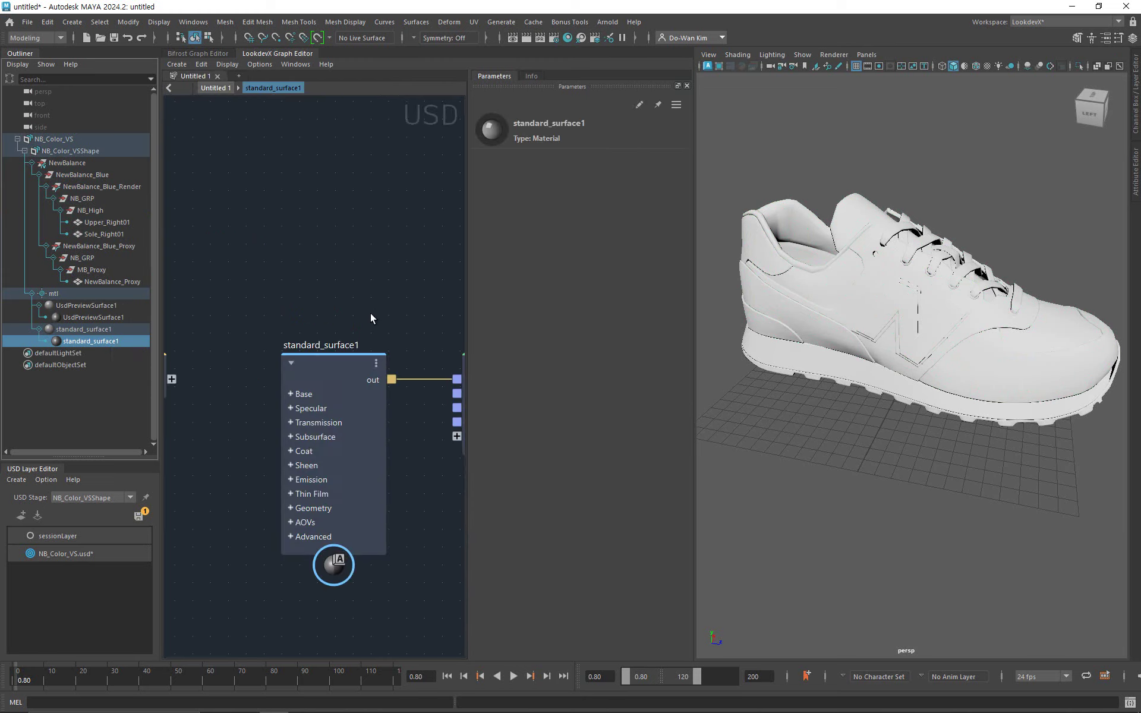
middle_click_drag(365, 280, 345, 240, "alt")
right_click_drag(340, 253, 293, 247, "alt")
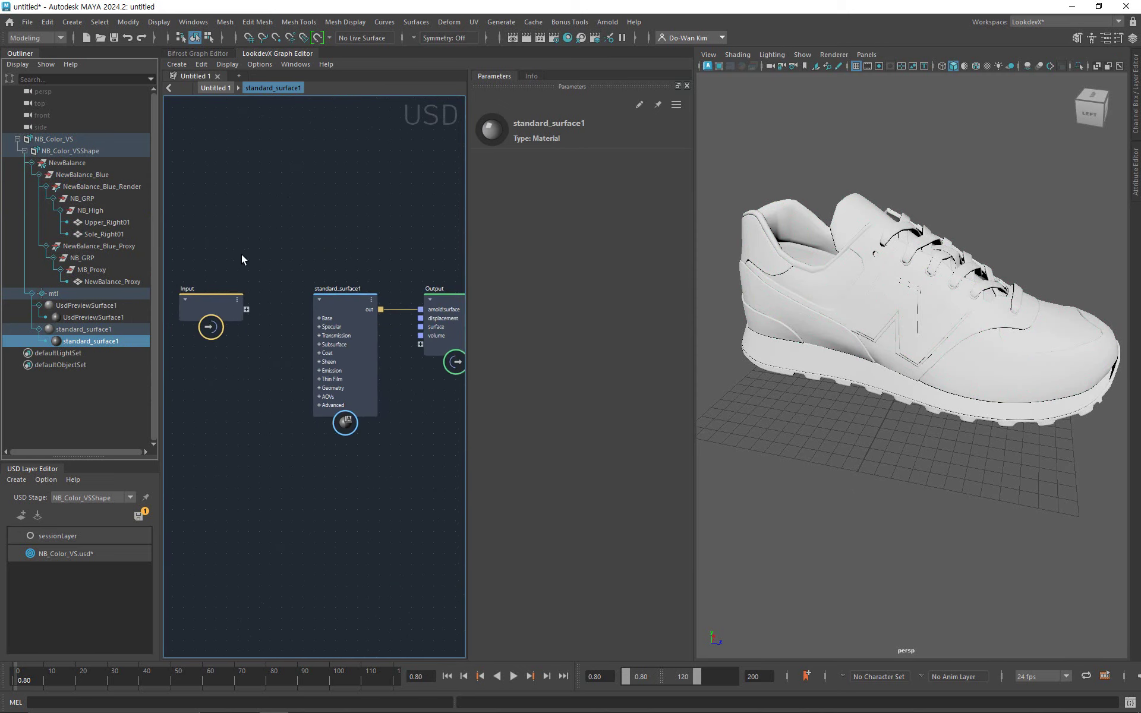
left_click_drag(222, 299, 188, 477)
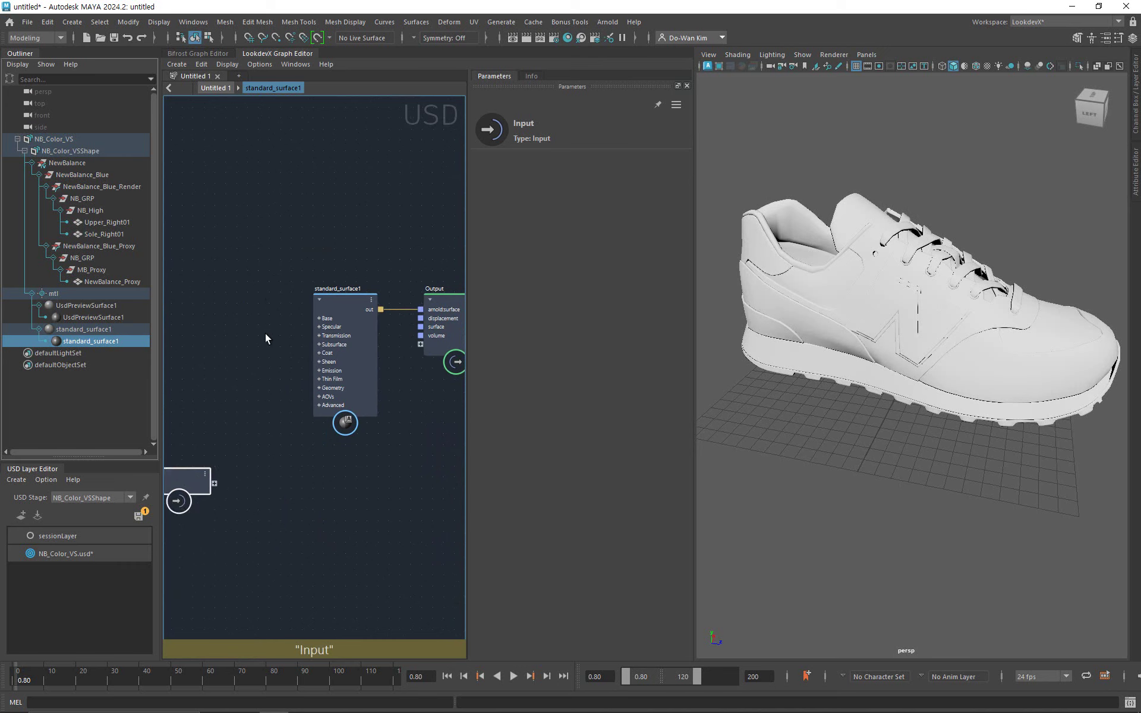
Add an Arnold image texture node and connect its out port to base_color in the Base group of standard_surface1.
right_click_drag(272, 333, 344, 316, "alt")
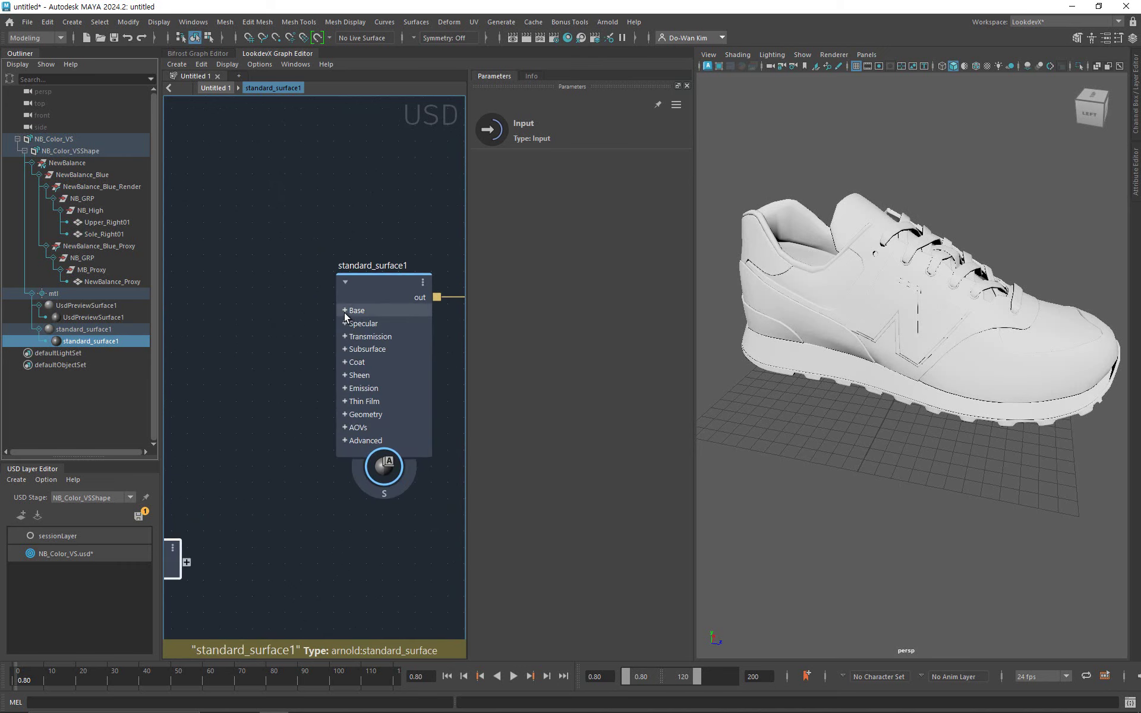
left_click(344, 317)
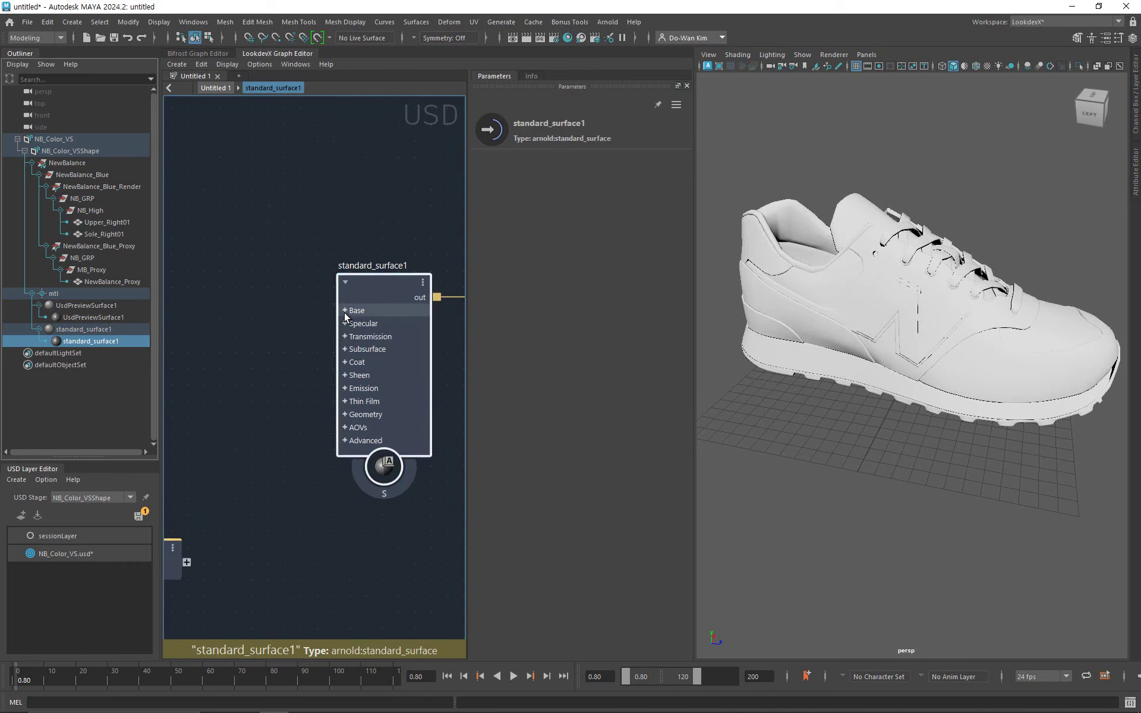
left_click(345, 311)
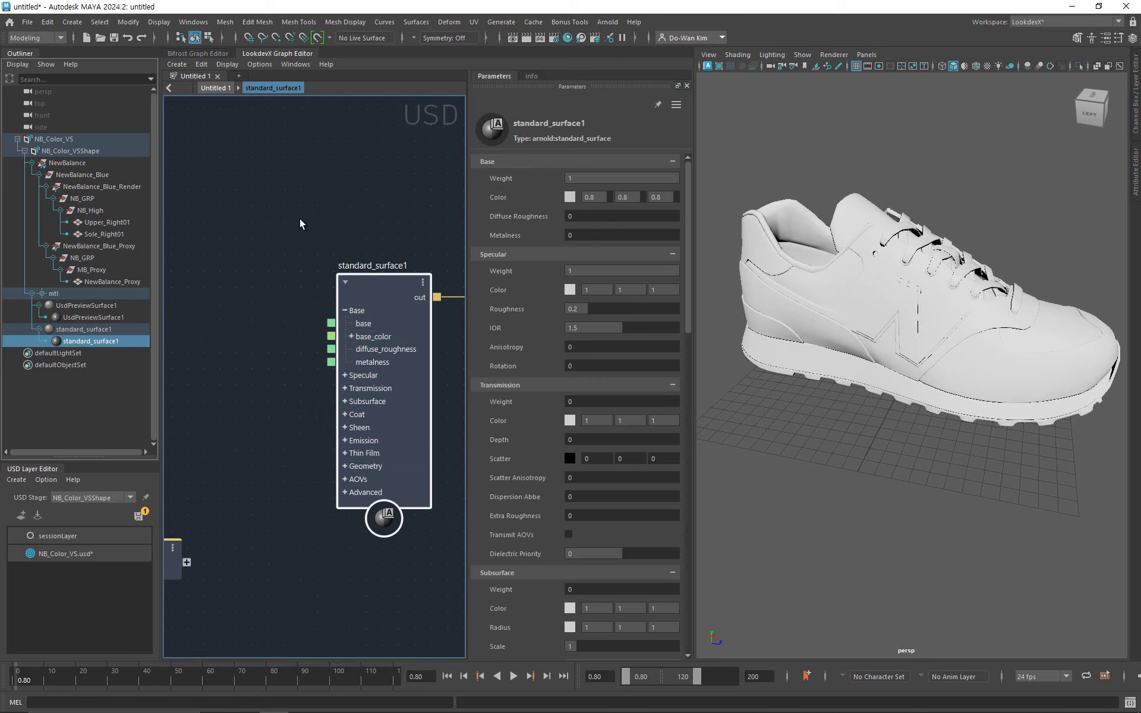
left_click(269, 227)
key("Tab")
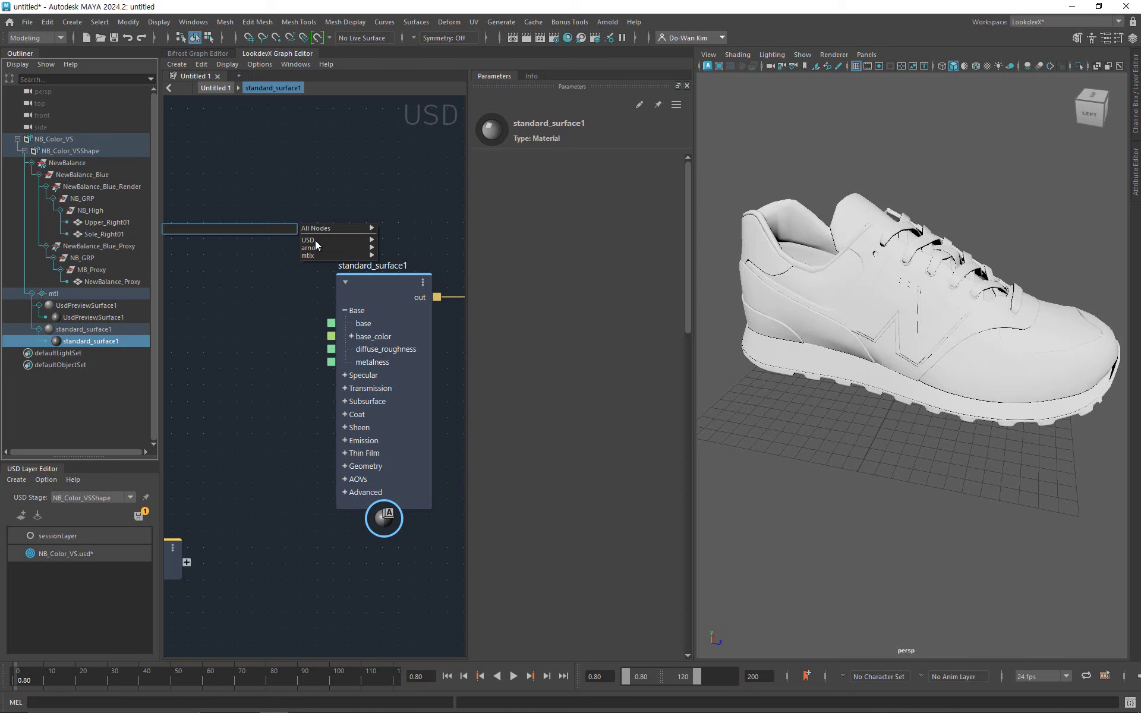
mouse_move(358, 257)
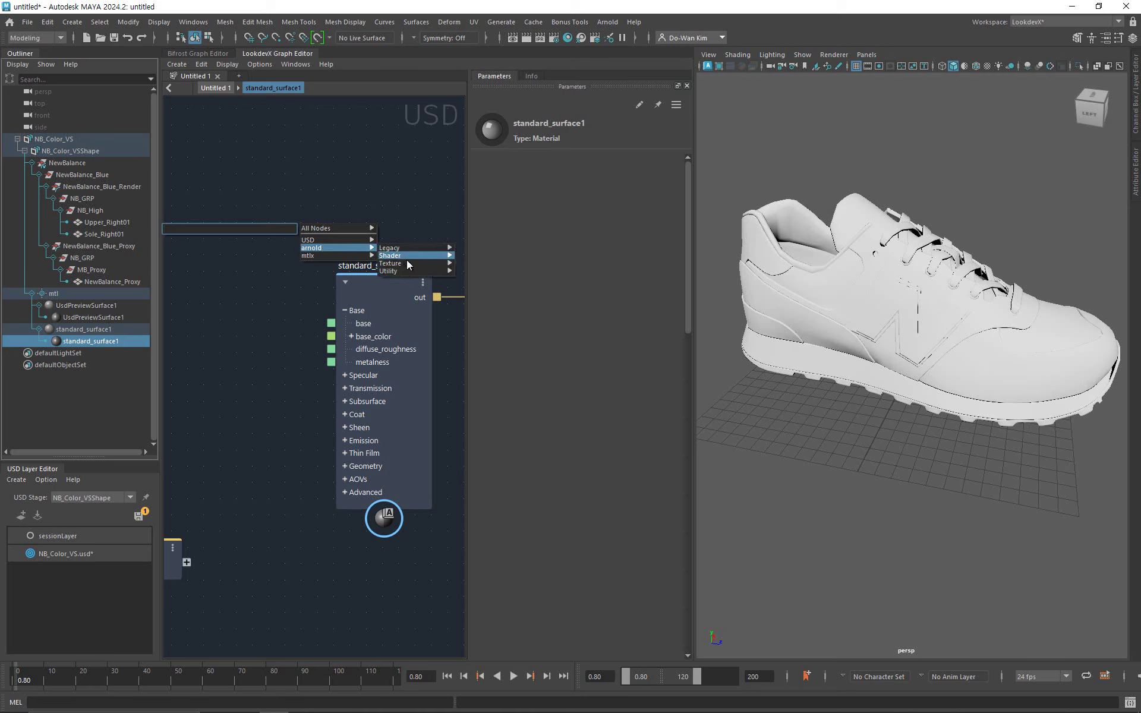
mouse_move(409, 264)
left_click(479, 294)
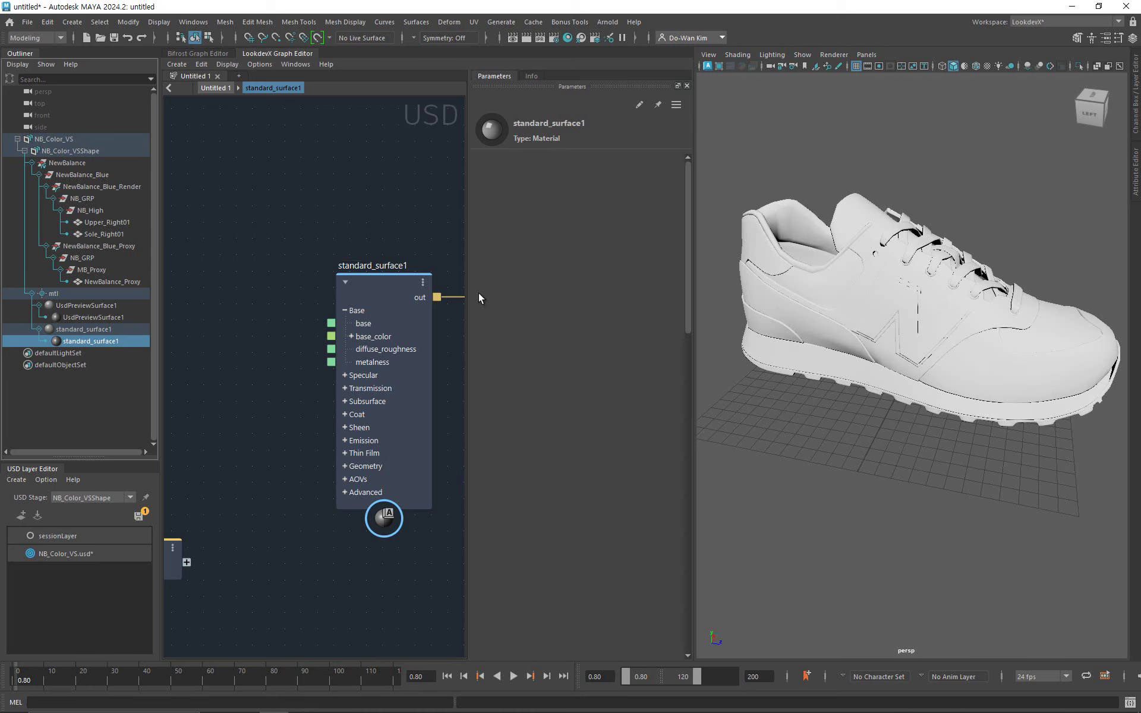
left_click_drag(276, 248, 332, 337)
left_click(351, 337)
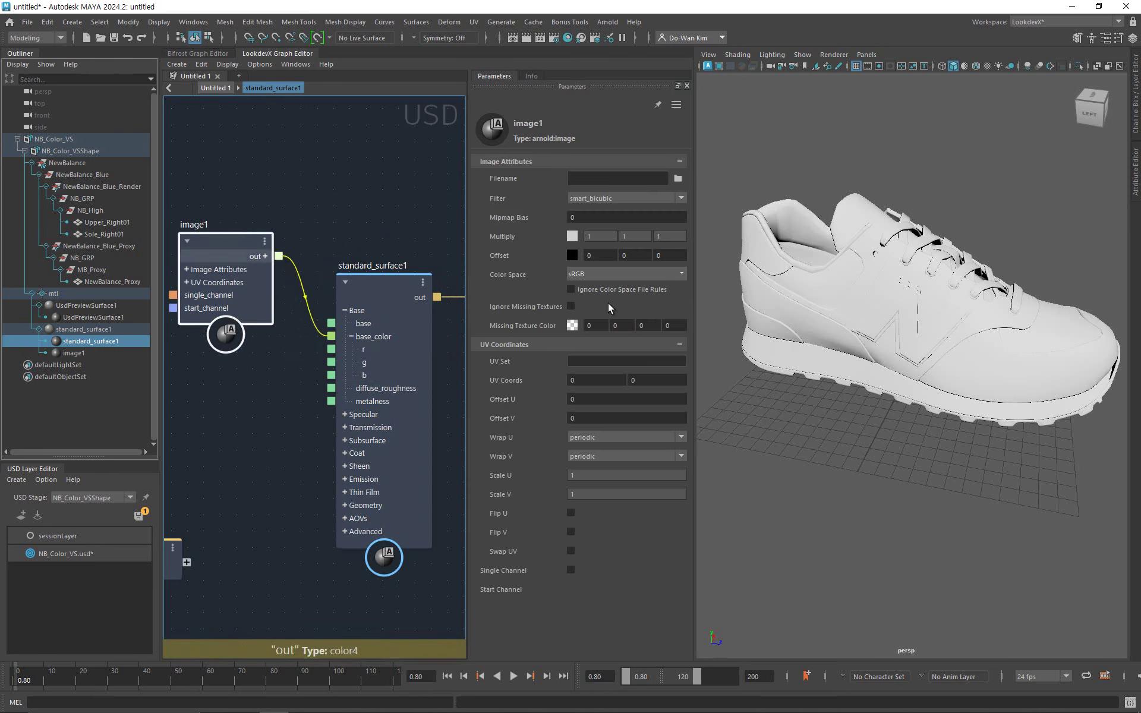
Load New_Balance_574_Blue_Right_Diffuse.png from the NewBalance textures folder as the image node's file.
left_click(678, 179)
double_click(368, 108)
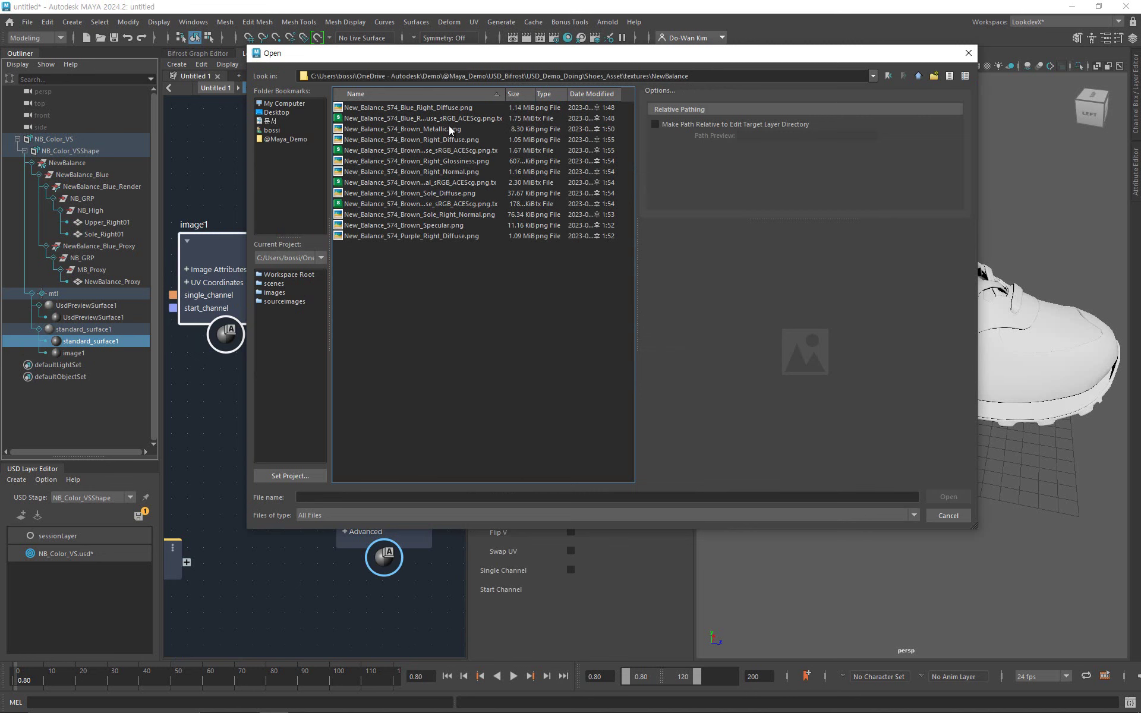
left_click(427, 107)
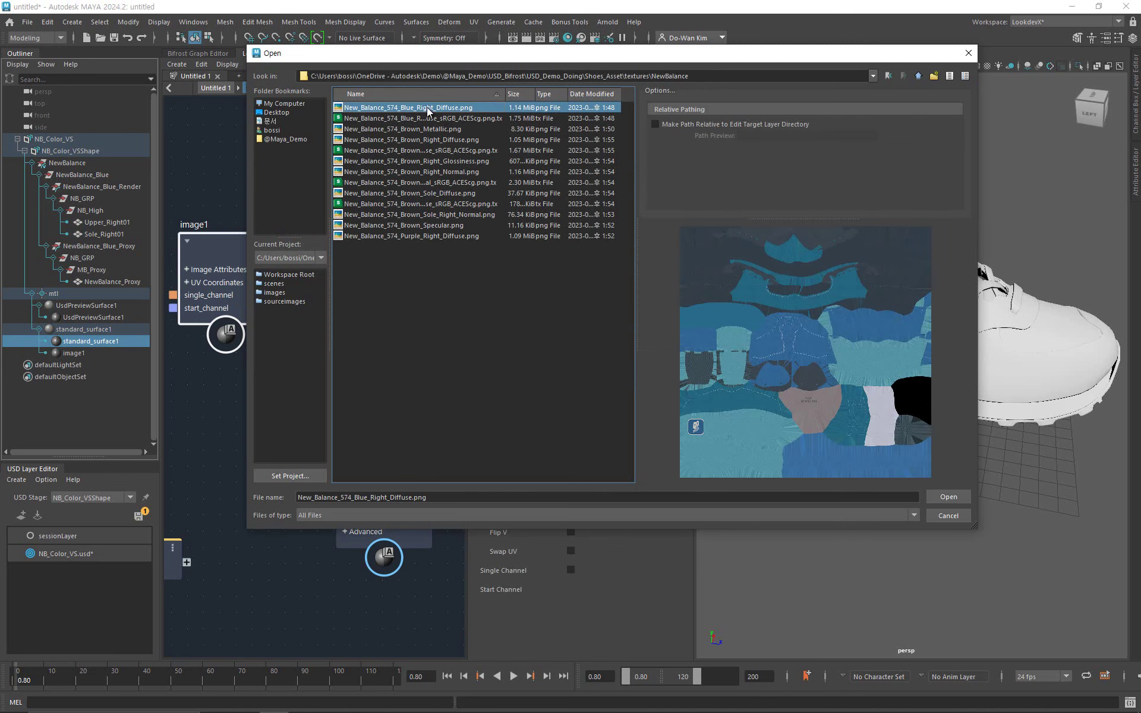
left_click(945, 497)
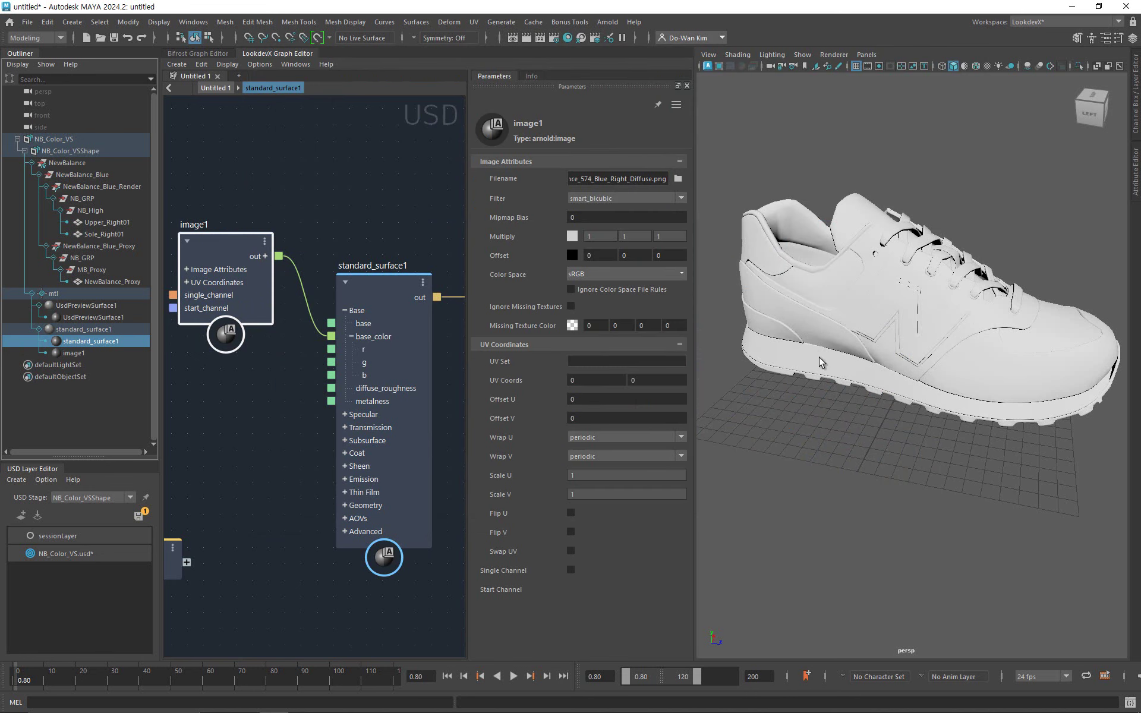
Add an Arnold Skydome Light to the scene.
left_click(615, 25)
mouse_move(639, 96)
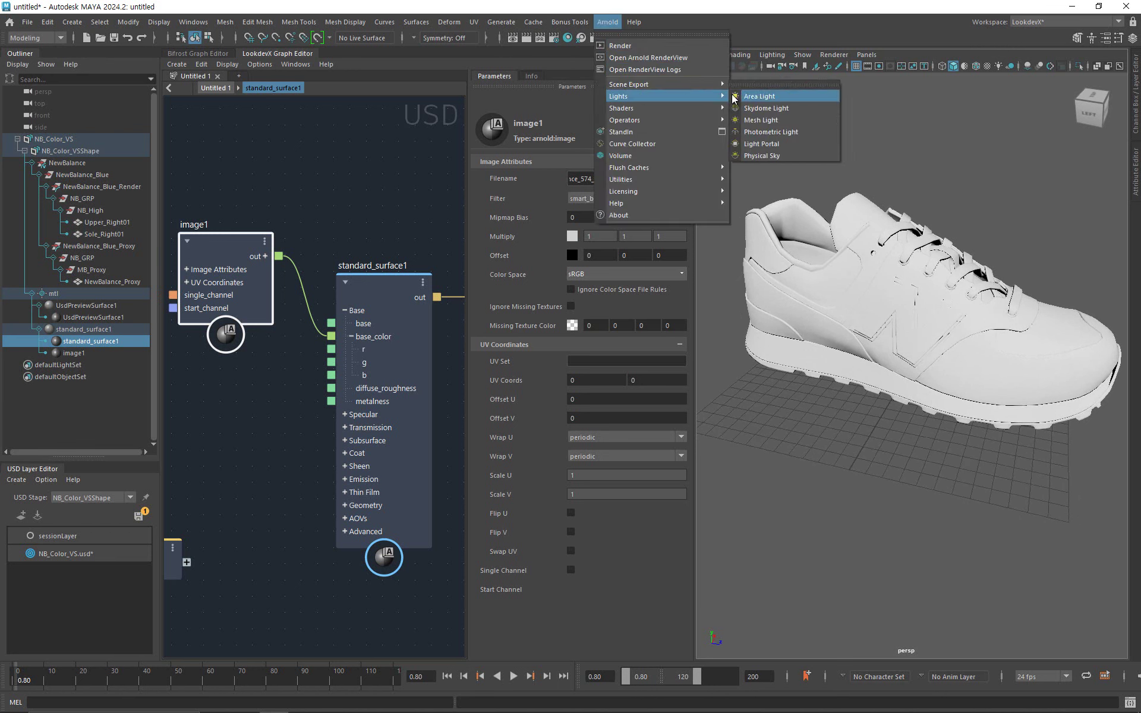
left_click(766, 108)
Render the blue shoe in the Arnold RenderView, stop the render and close the render window.
left_click(607, 22)
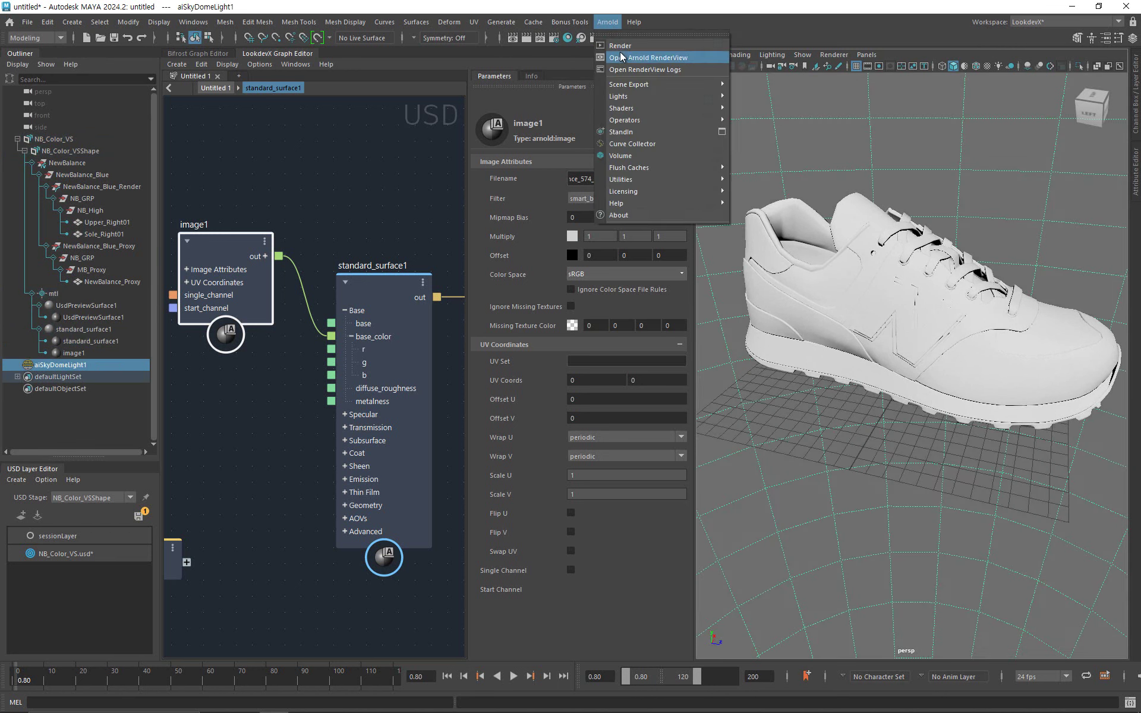
left_click(621, 57)
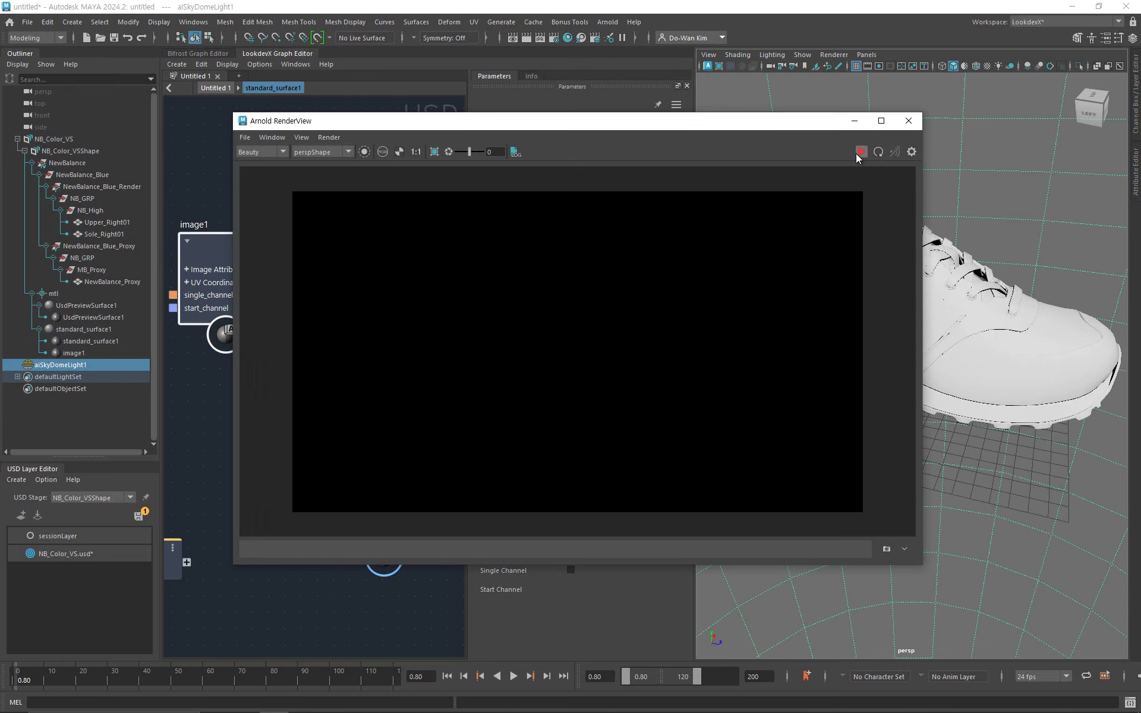
left_click(856, 153)
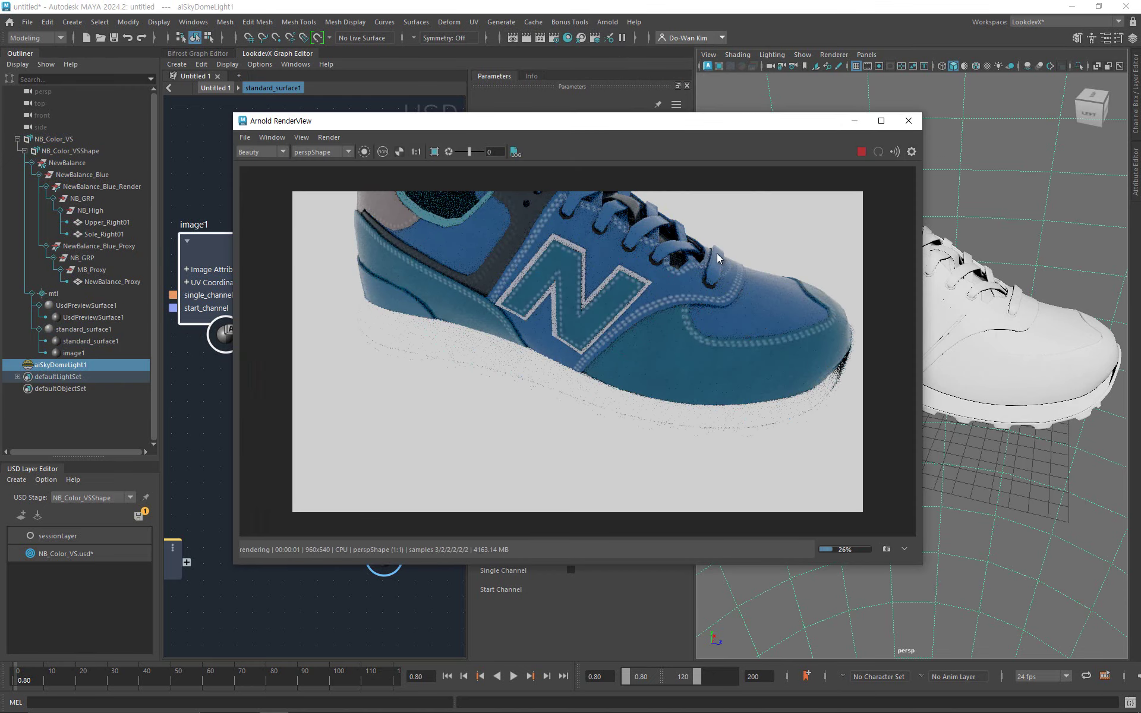
mouse_move(715, 308)
left_mouse_down("alt")
mouse_move(697, 312)
mouse_move(720, 298)
mouse_move(686, 330)
mouse_move(712, 306)
left_mouse_up("alt")
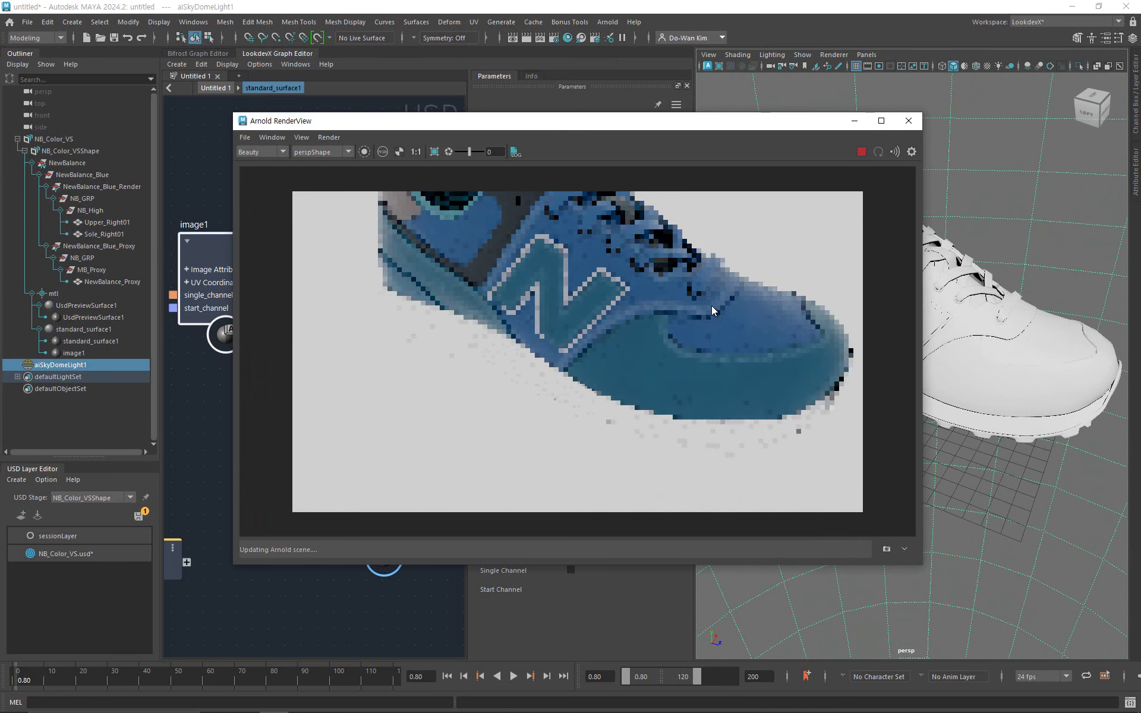
left_click(862, 152)
left_click(909, 121)
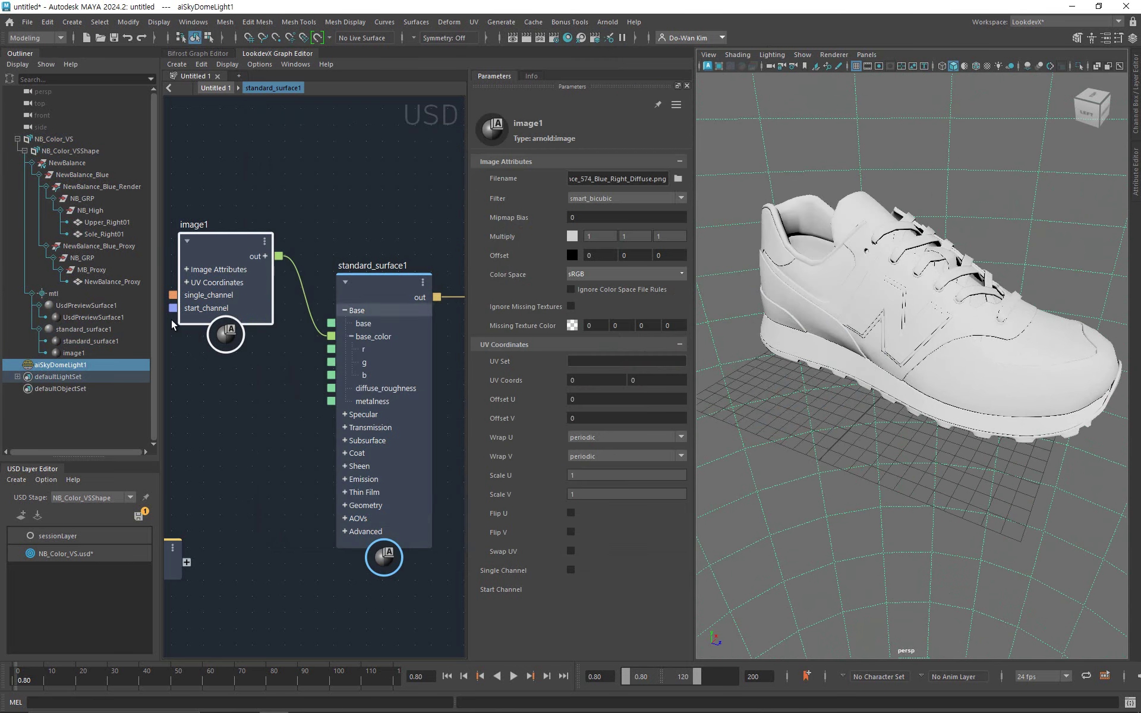
Switch the NewBalance prim's NewBalance variant set to NewBalance_Green.
left_click(67, 162)
right_click(82, 167)
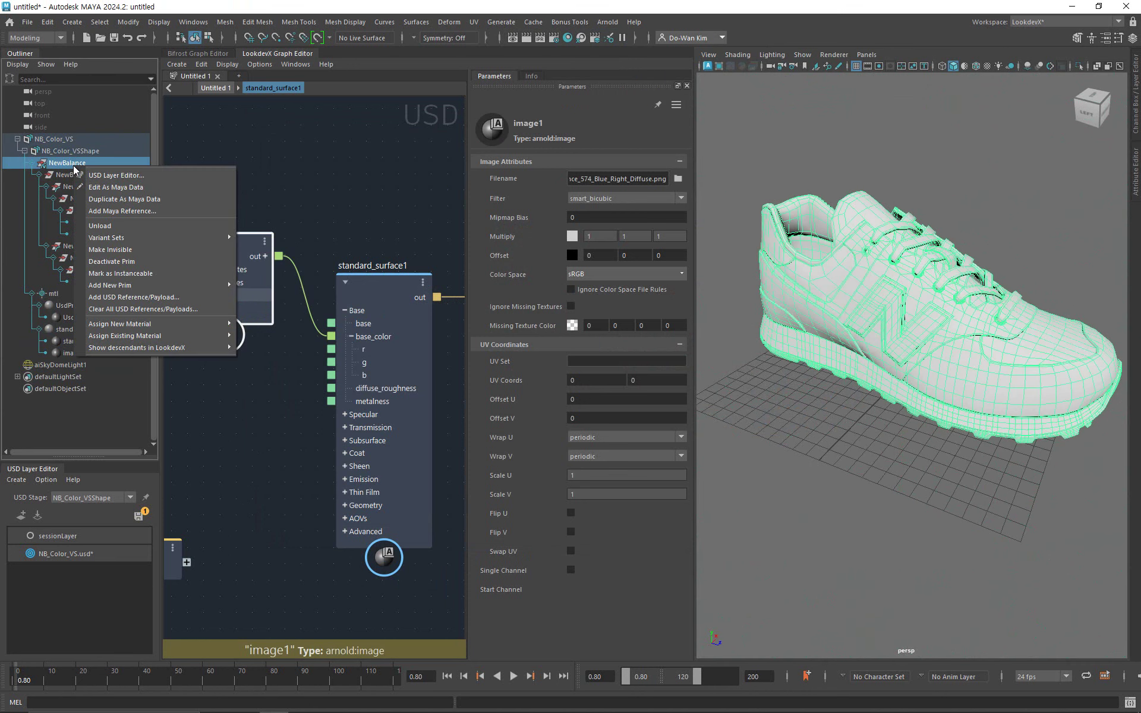
mouse_move(209, 237)
mouse_move(290, 238)
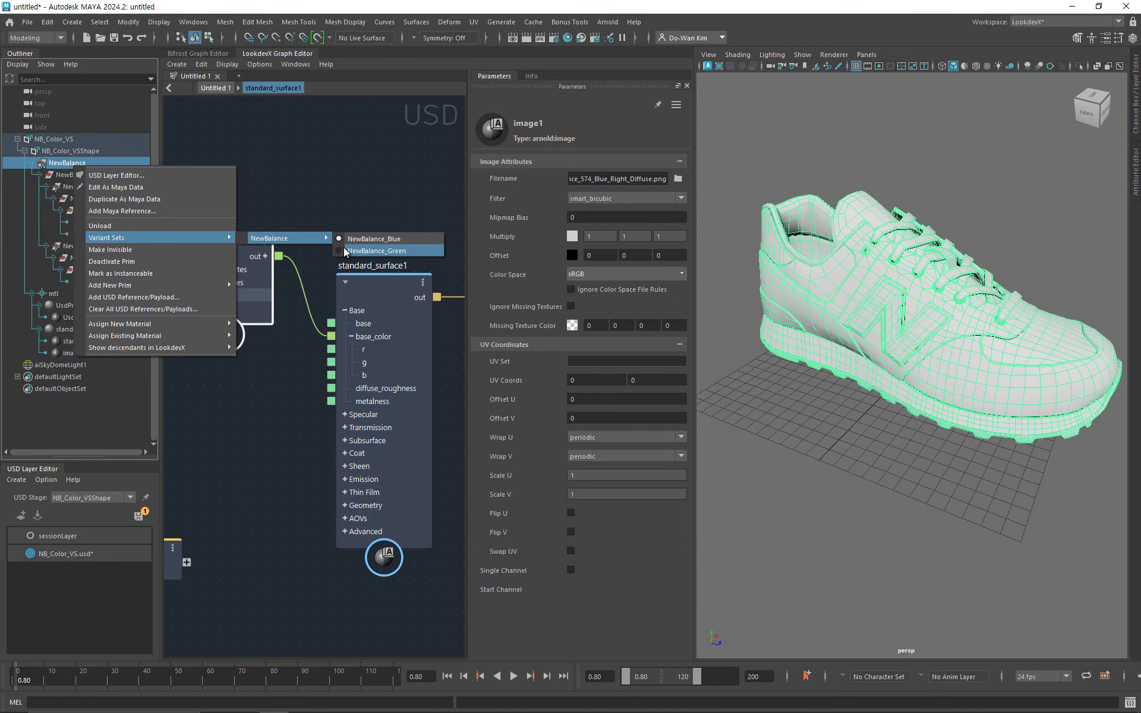
left_click(344, 246)
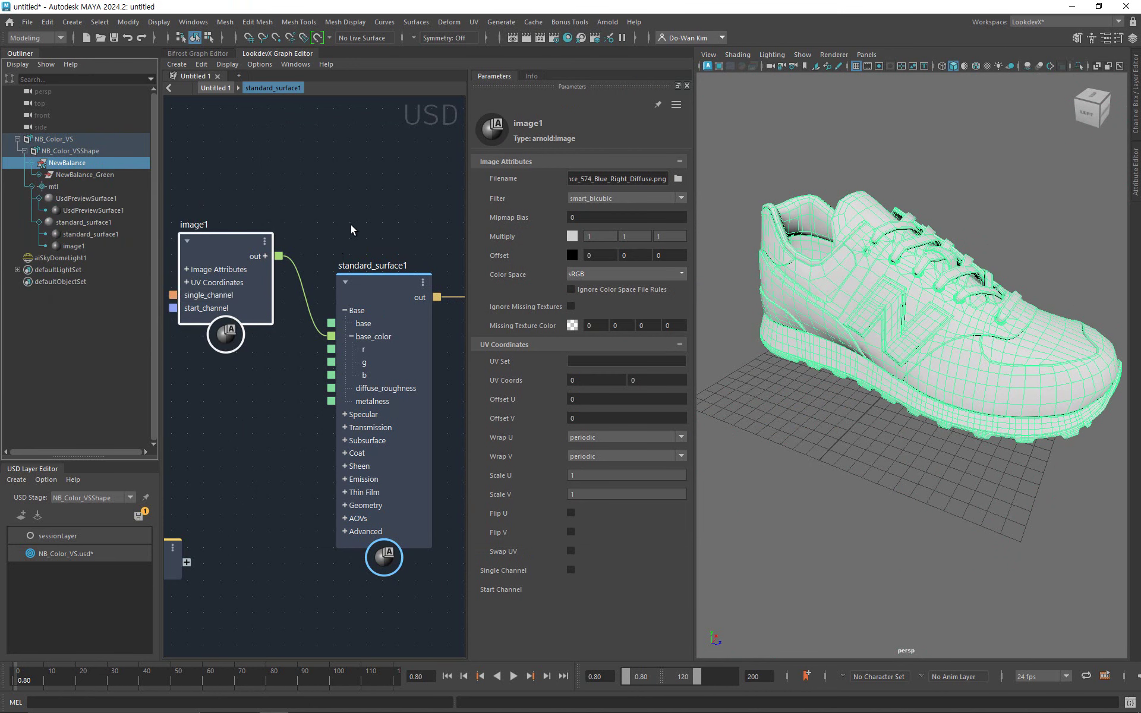
Render the NewBalance_Green variant in the Arnold RenderView, stop the render and close the render window.
left_click(607, 21)
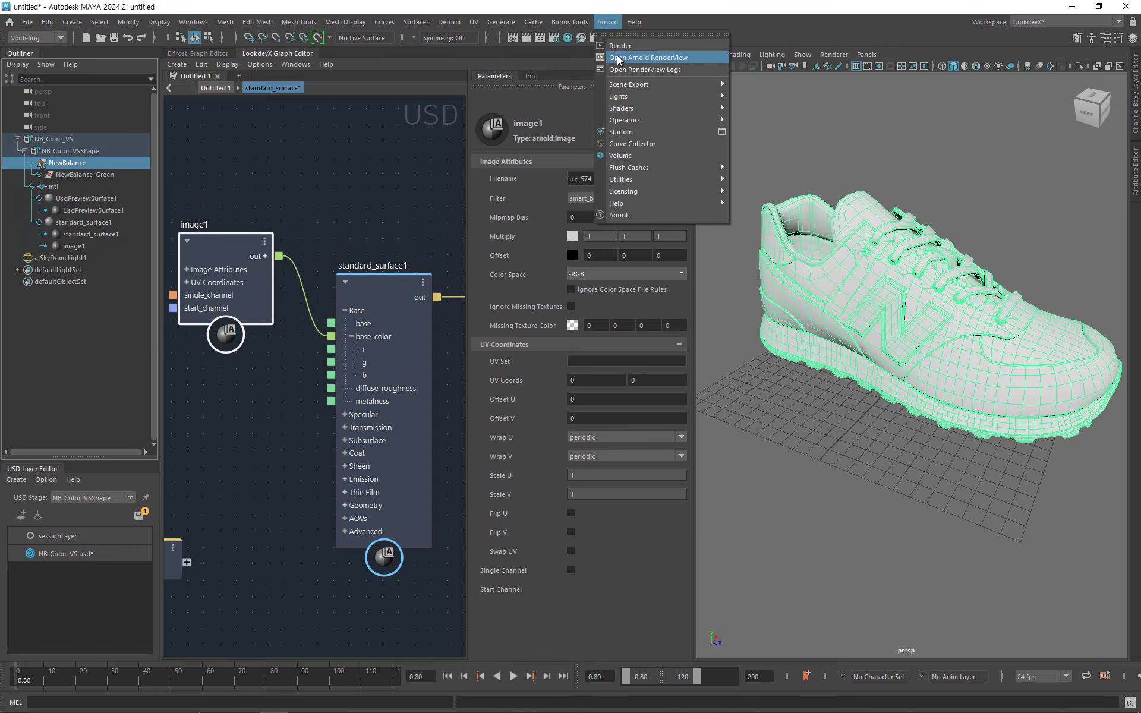
left_click(619, 59)
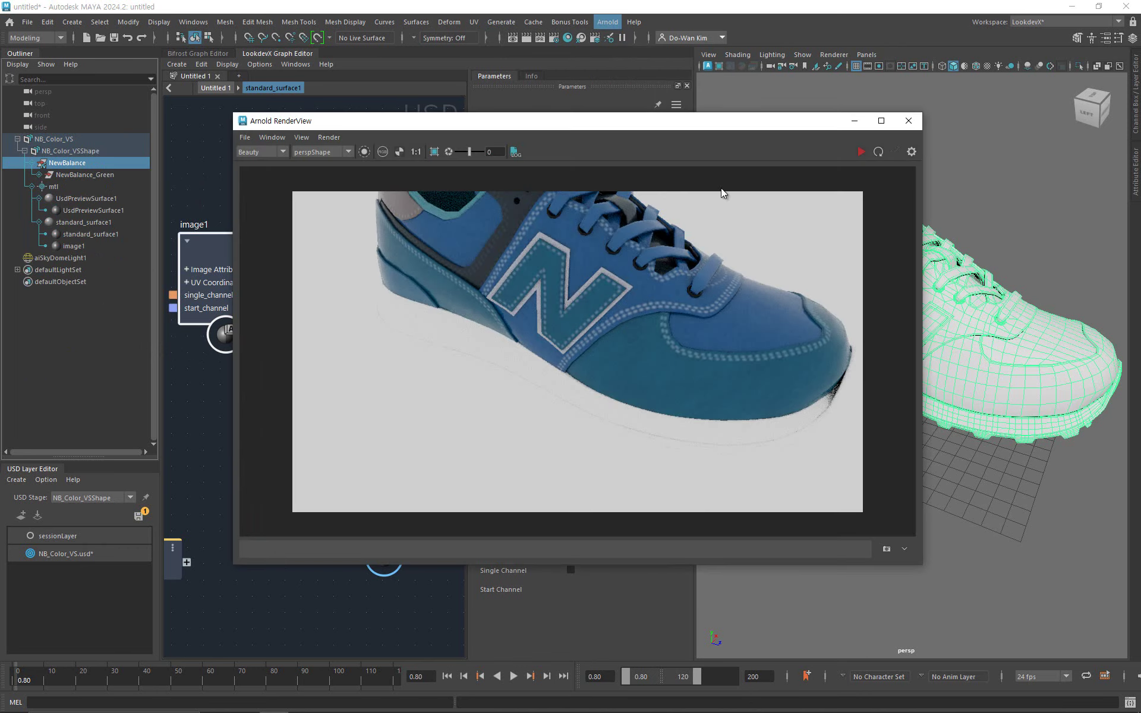
left_click(860, 154)
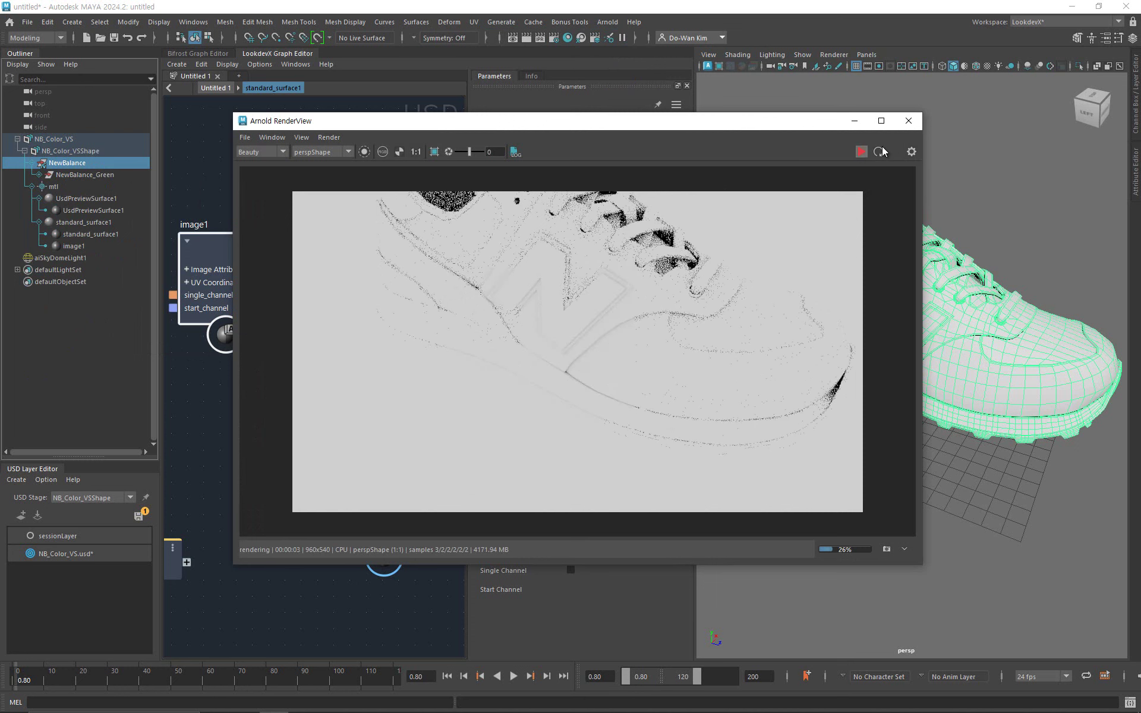
left_click(862, 152)
left_click(908, 120)
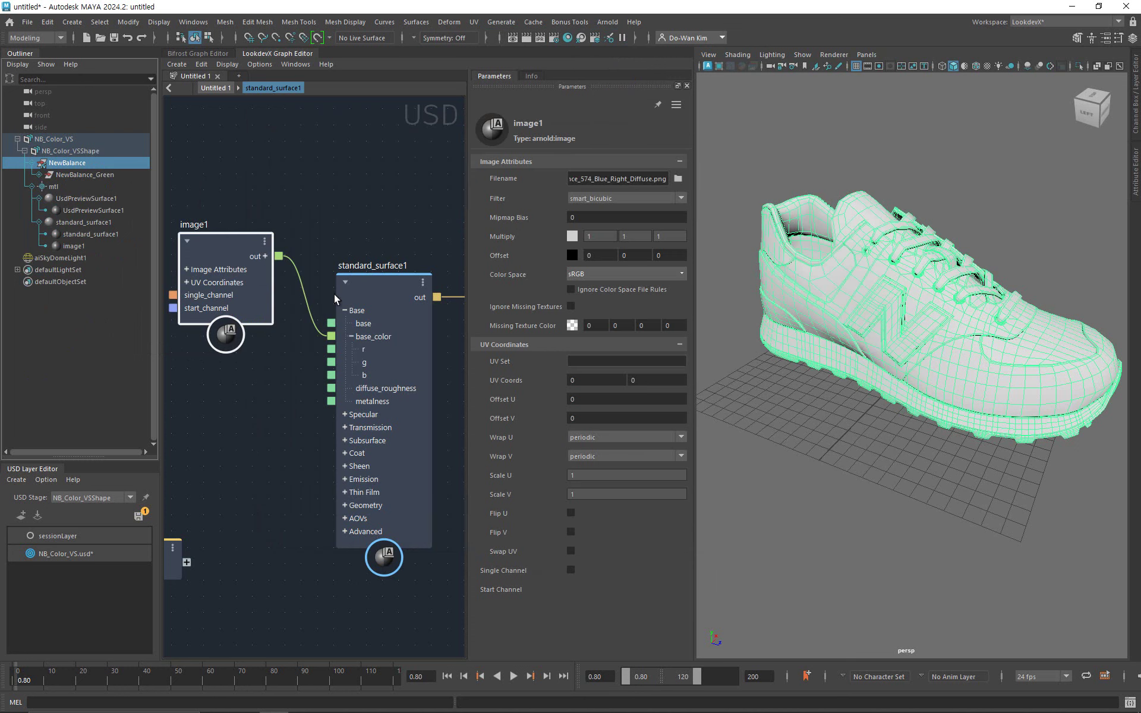
Expand the NewBalance_Green hierarchy and assign a new Arnold Standard Surface material to its Upper_Right01 mesh.
left_click(39, 174)
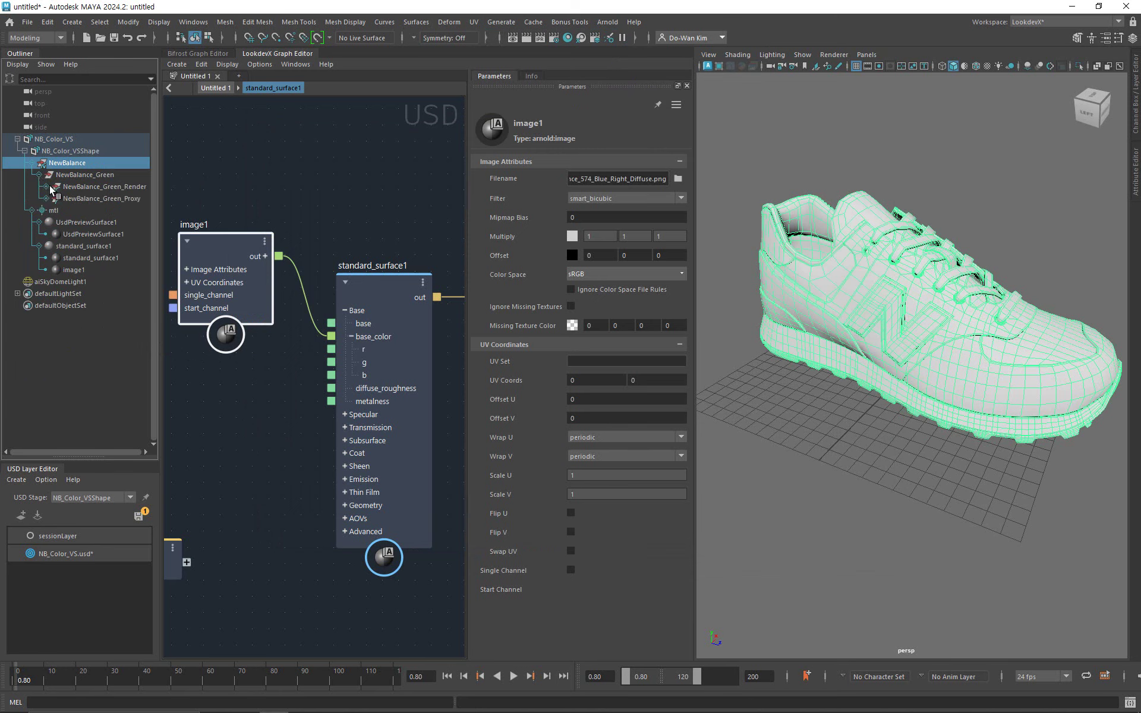
left_click(46, 187, "shift")
left_click(46, 246, "shift")
left_click(112, 223)
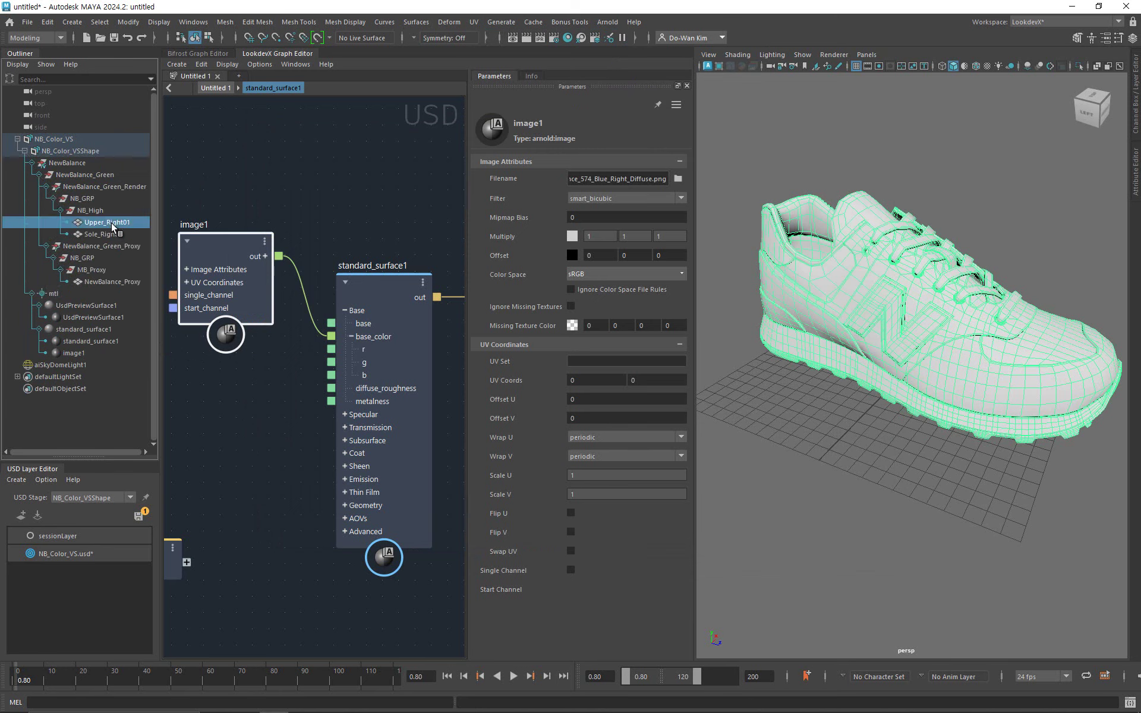
right_click(112, 223)
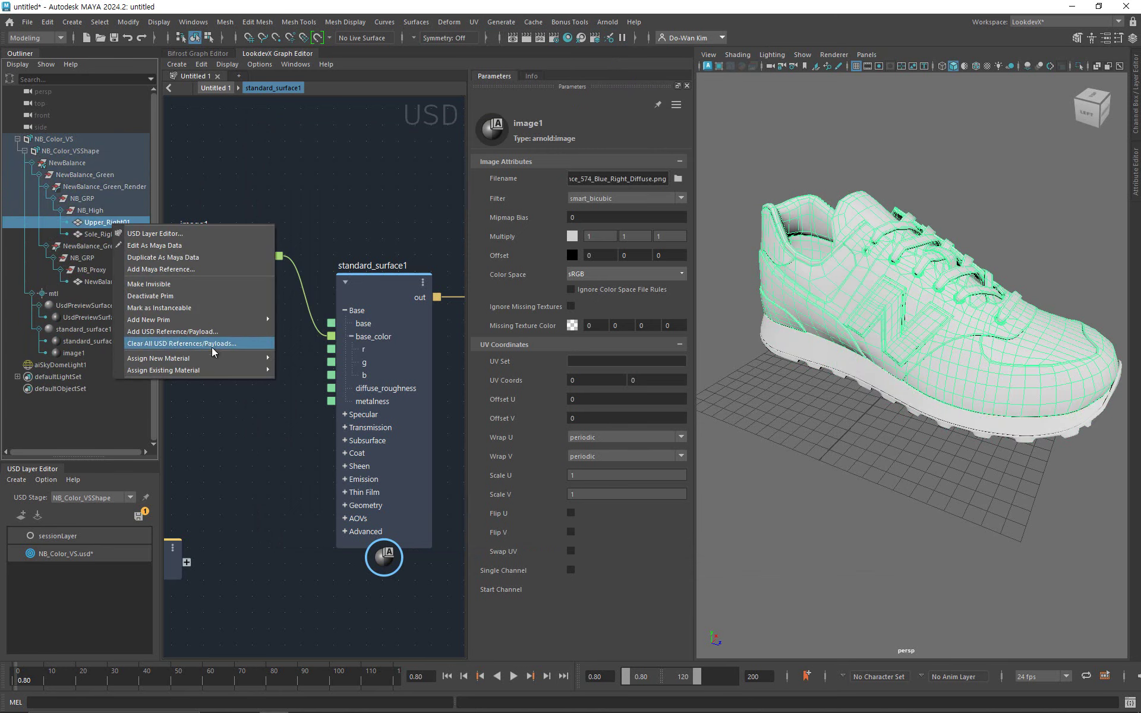
mouse_move(213, 356)
mouse_move(335, 358)
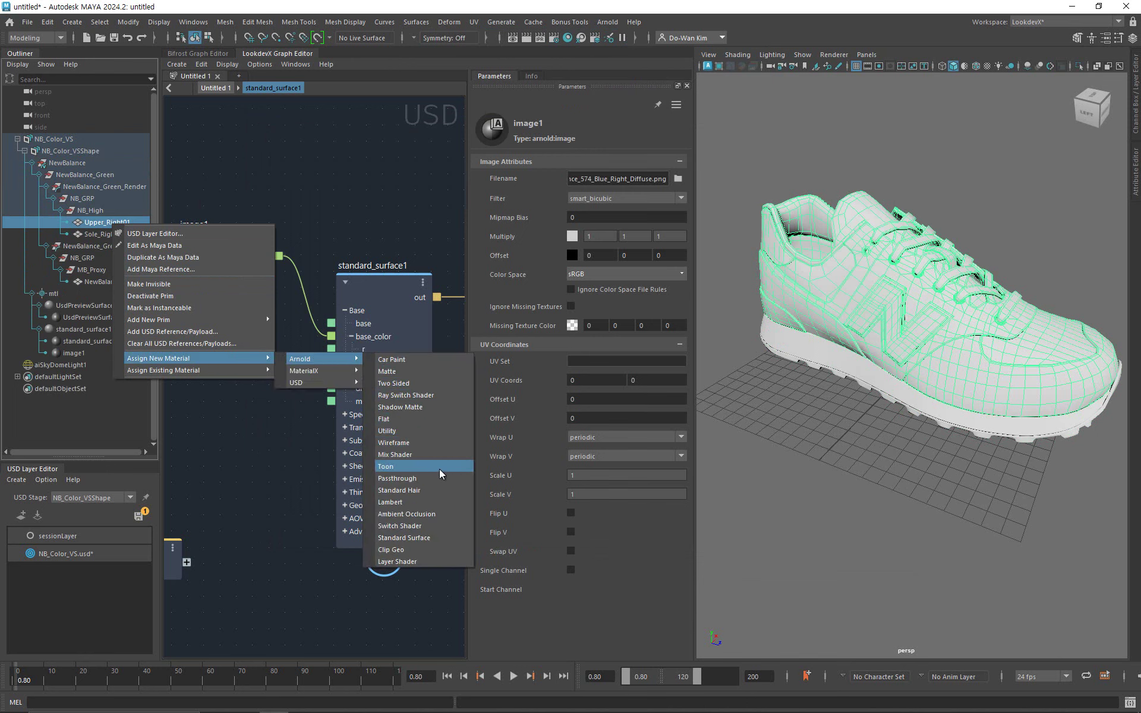
left_click(426, 538)
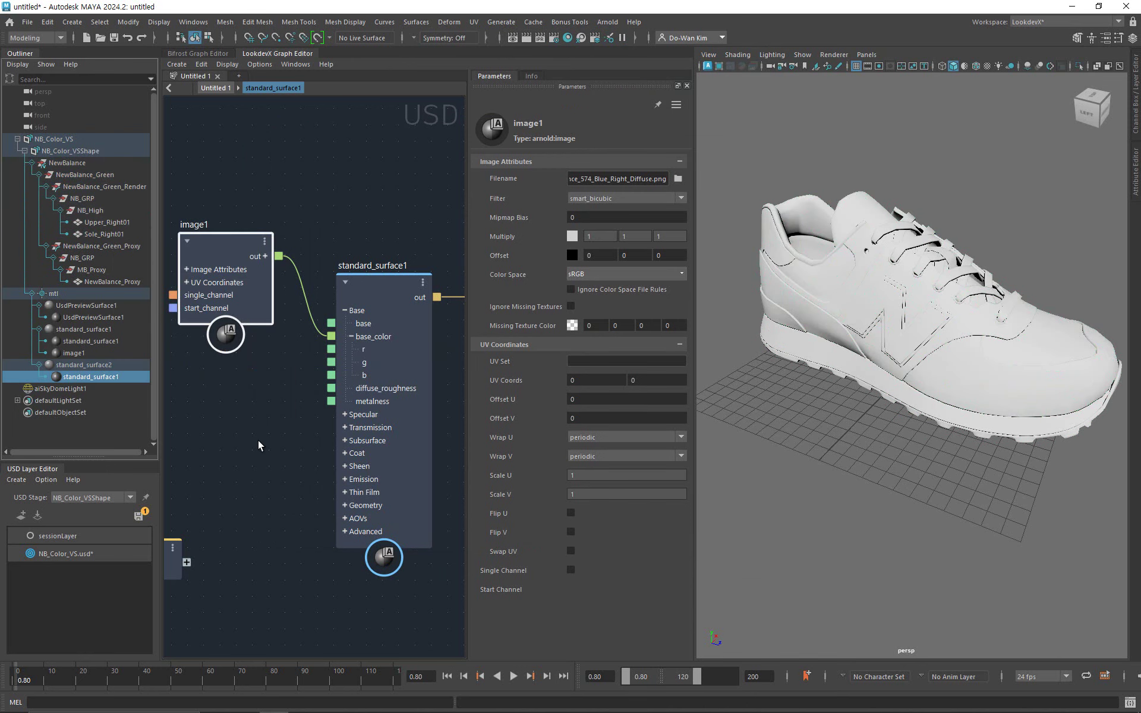
Show the shader of standard_surface2 in LookdevX and add an Arnold image texture node to its graph.
right_click(109, 376)
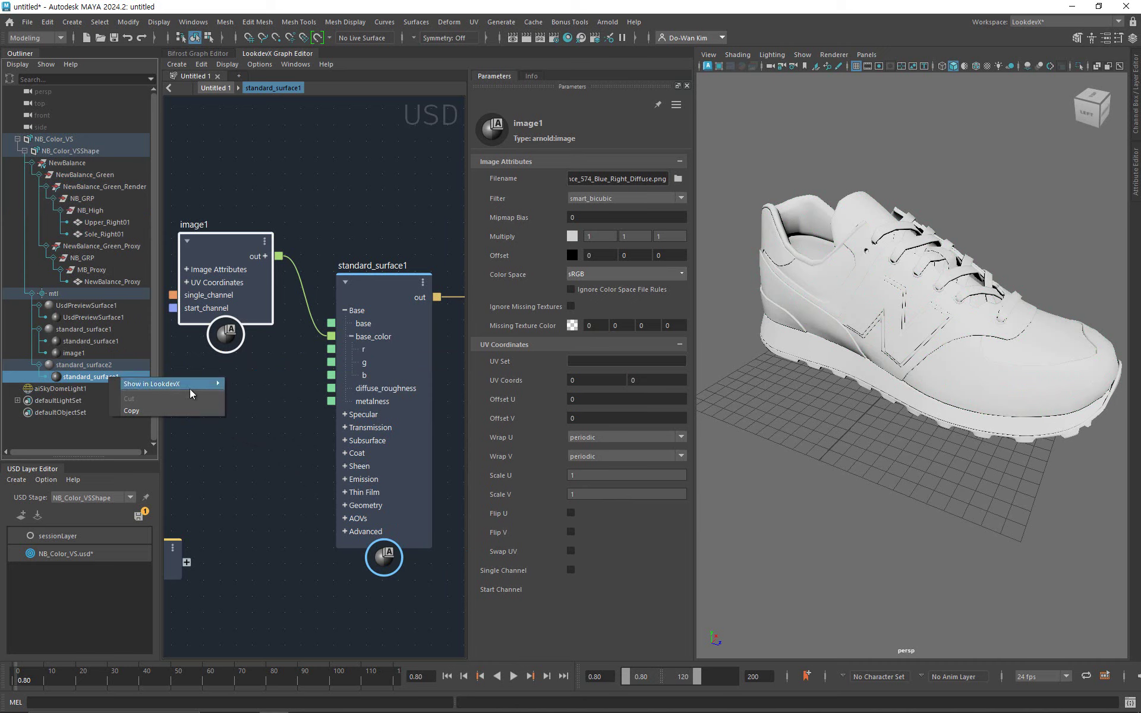
mouse_move(191, 388)
left_click(249, 386)
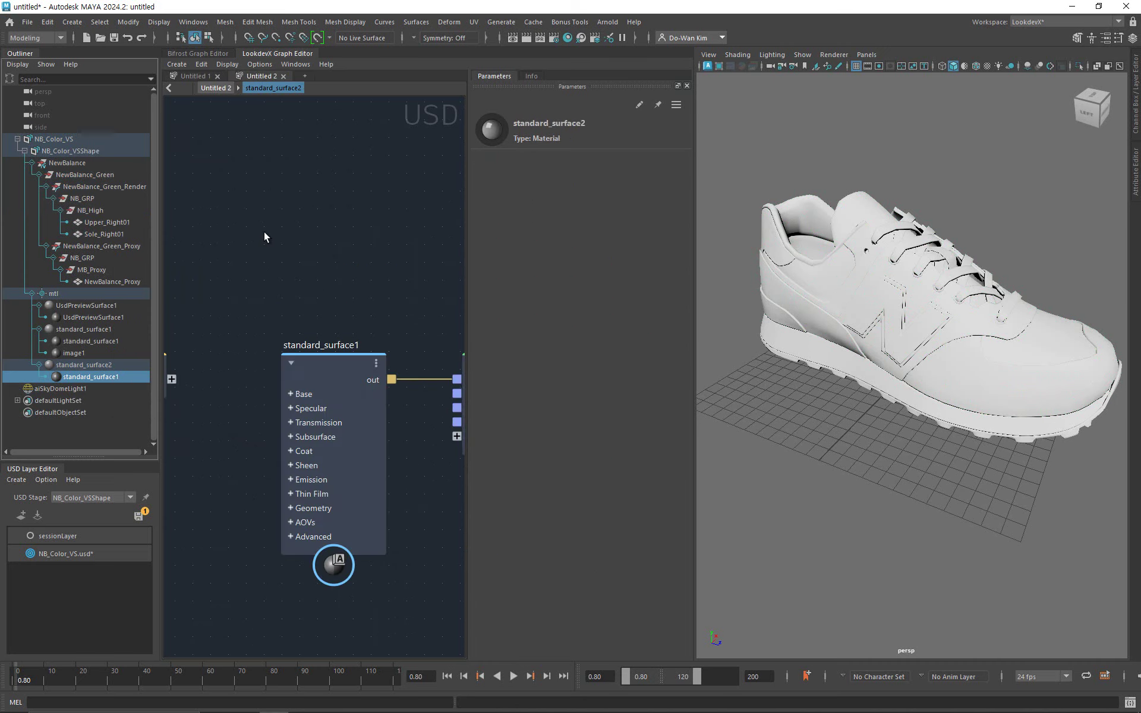
key("Tab")
mouse_move(353, 252)
mouse_move(417, 268)
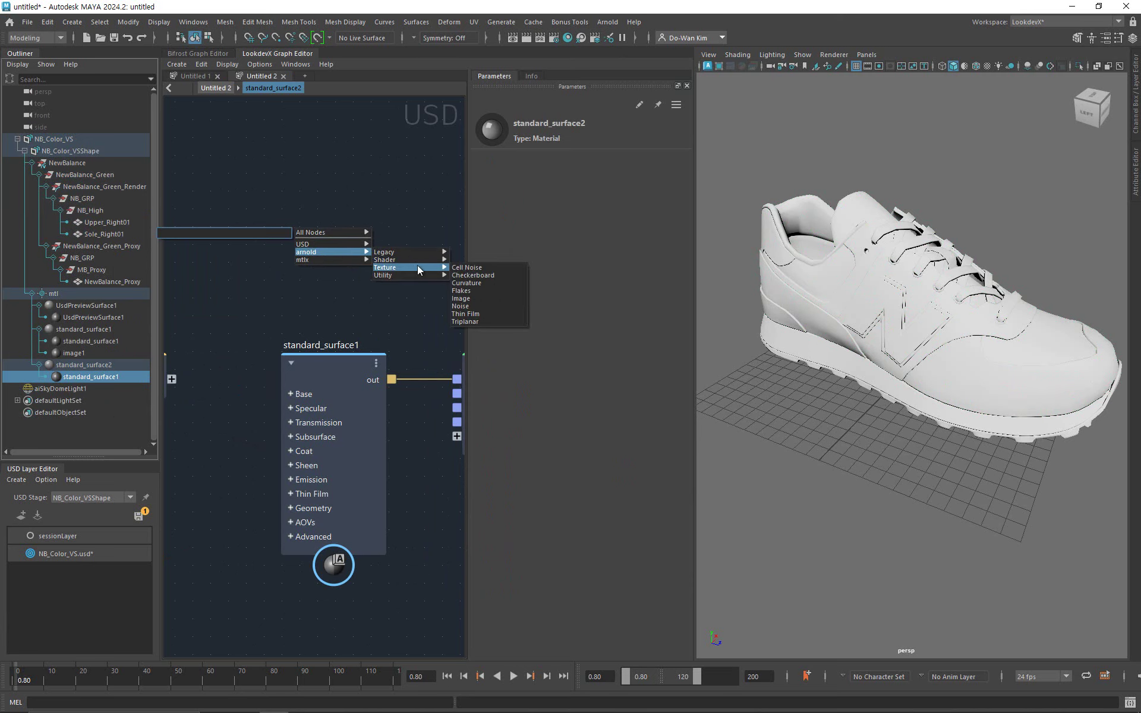
left_click(482, 299)
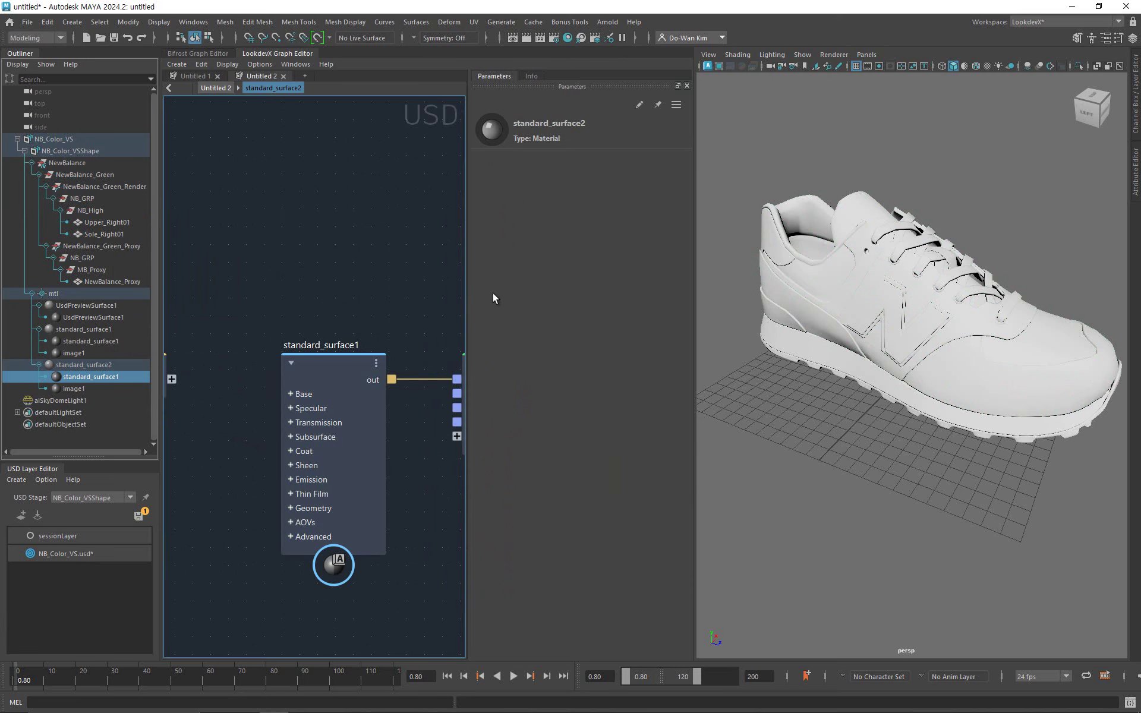
Load New_Balance_574_Brown_Right_Diffuse.png from the NewBalance textures folder as the new image node's file.
left_click(678, 181)
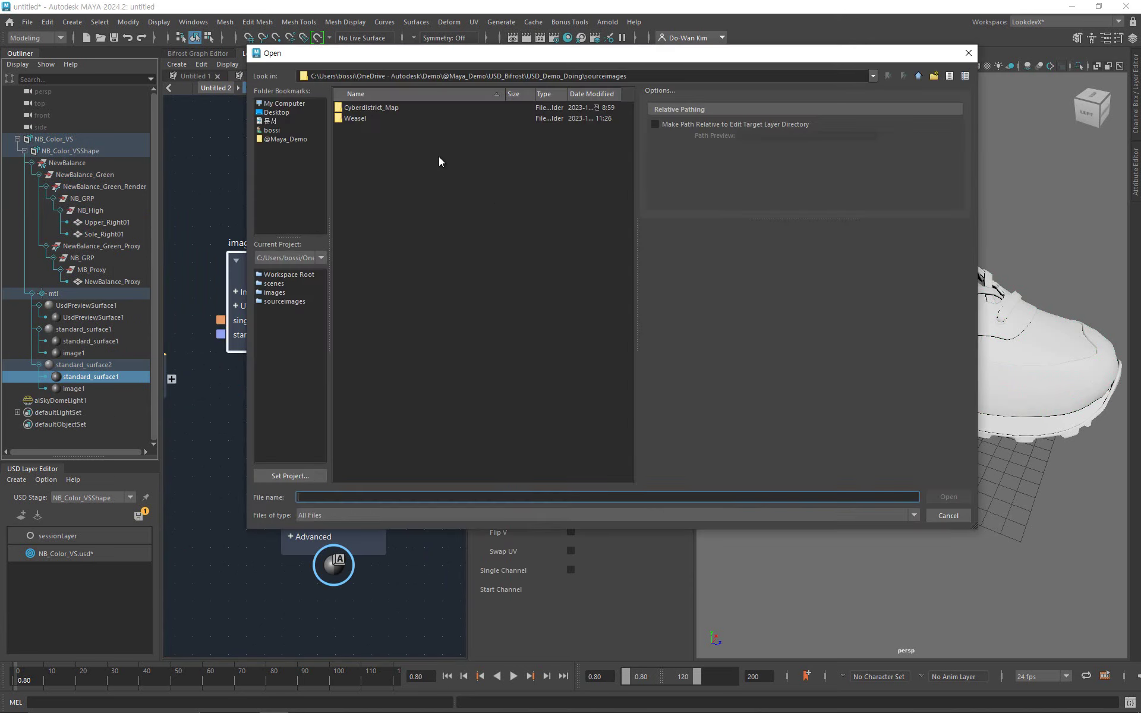
left_click(919, 77)
double_click(366, 139)
double_click(361, 127)
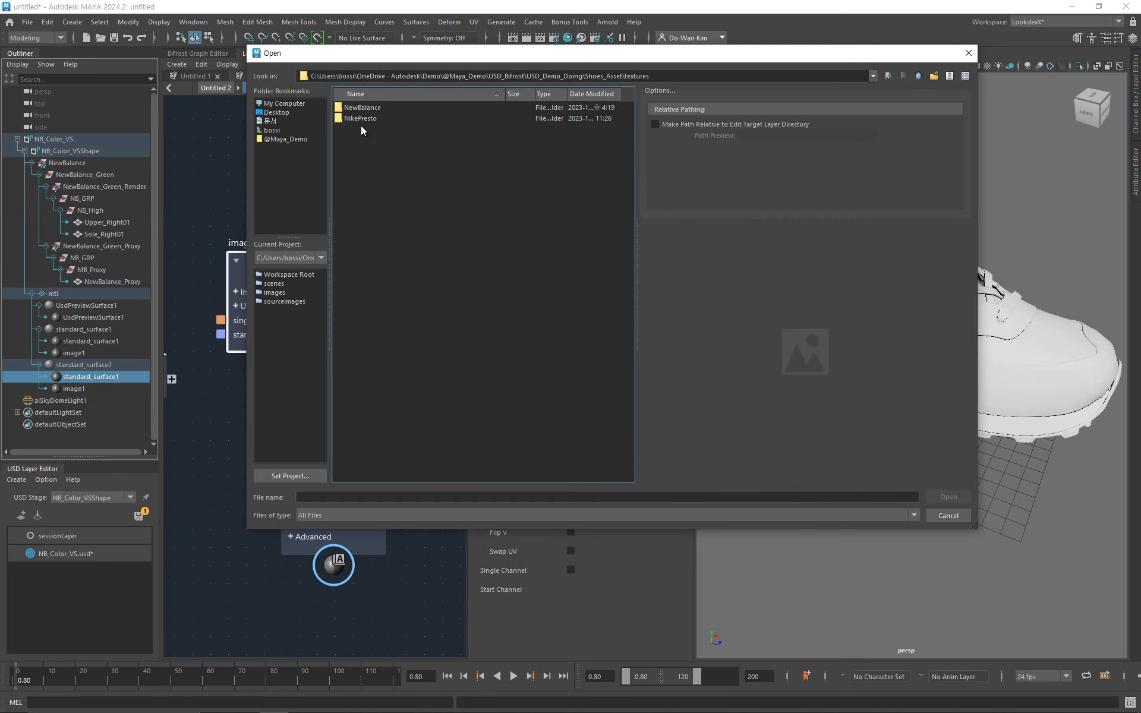
double_click(380, 109)
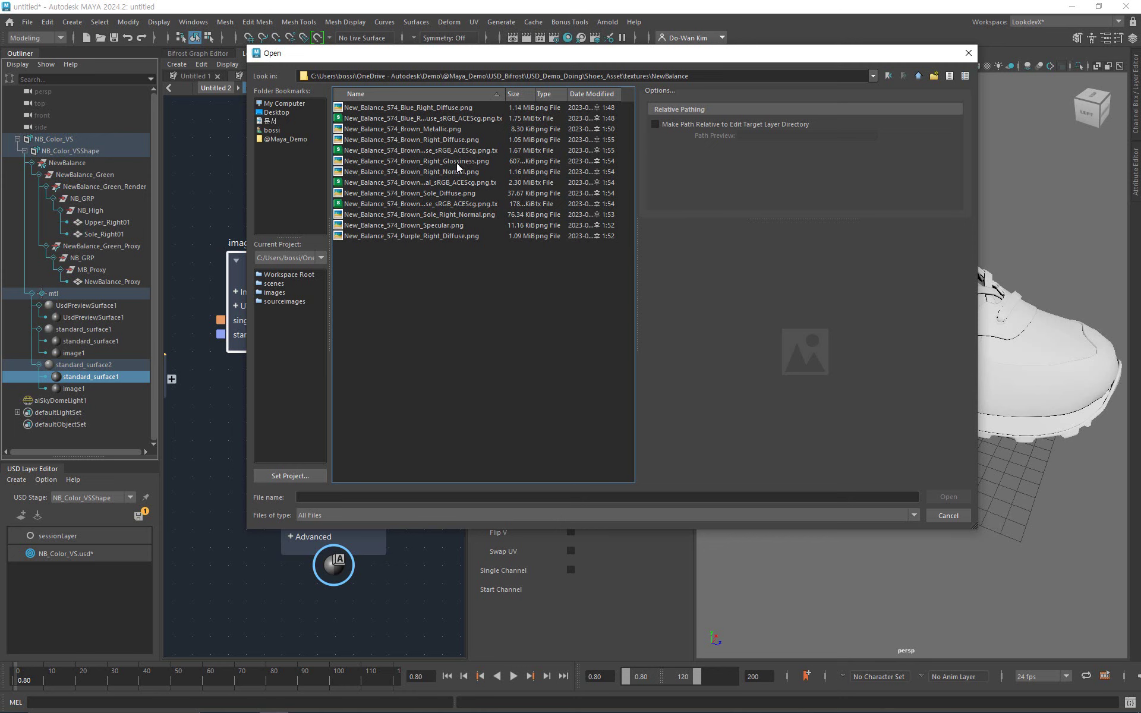
left_click(449, 131)
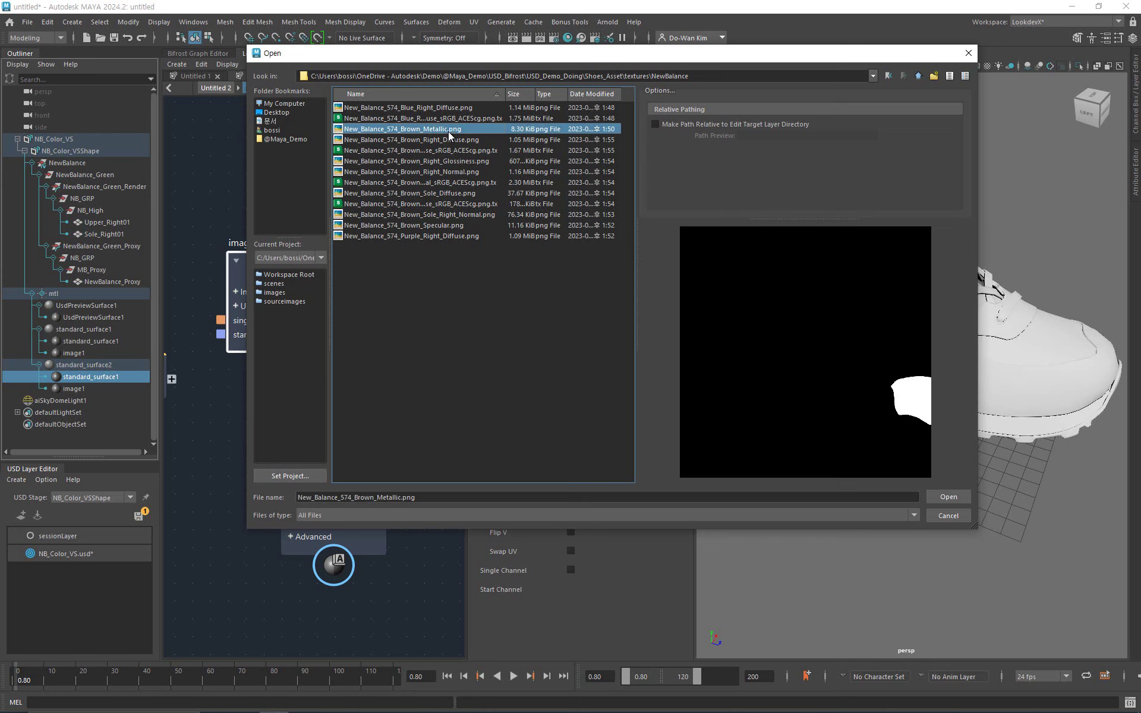
left_click(448, 139)
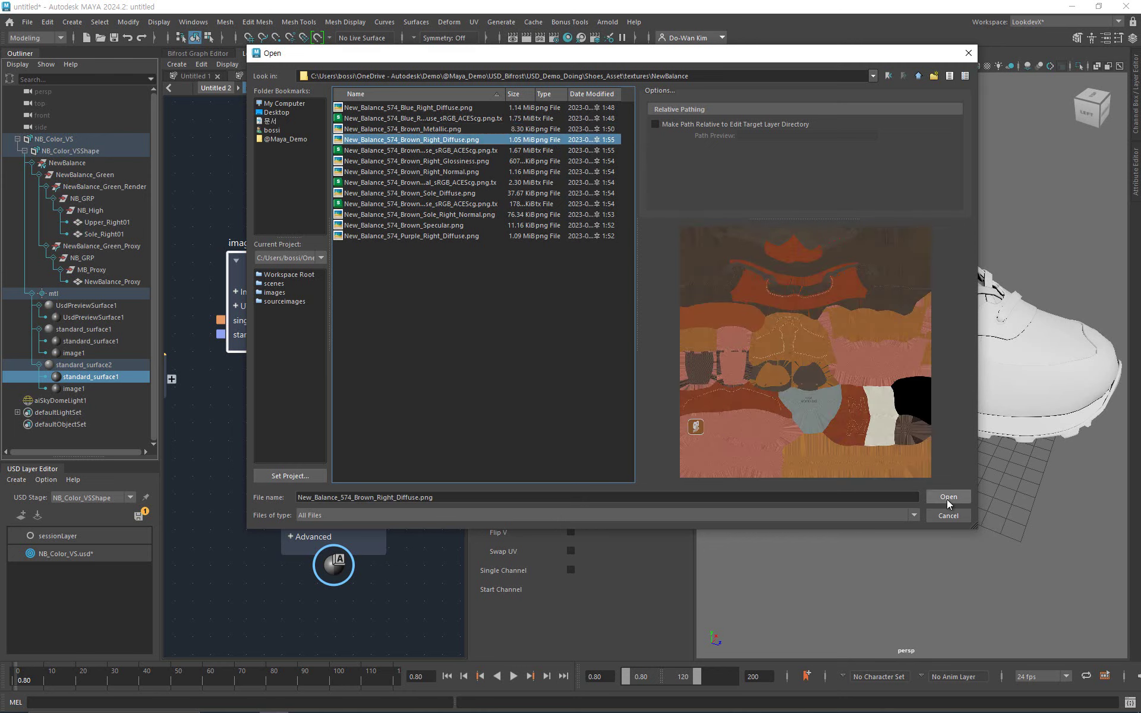
left_click(949, 497)
Move the image node clear of the shader and connect its out port to base_color in the shader's Base group.
left_click_drag(272, 259, 185, 287)
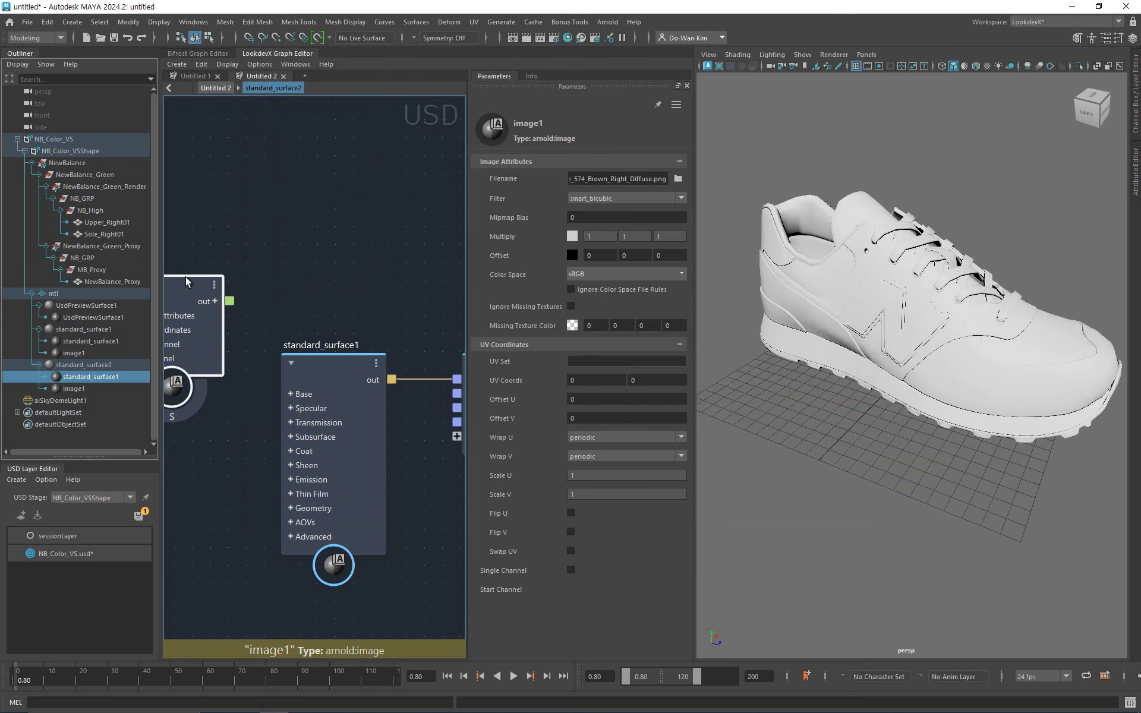
left_click(291, 394)
left_click(290, 395)
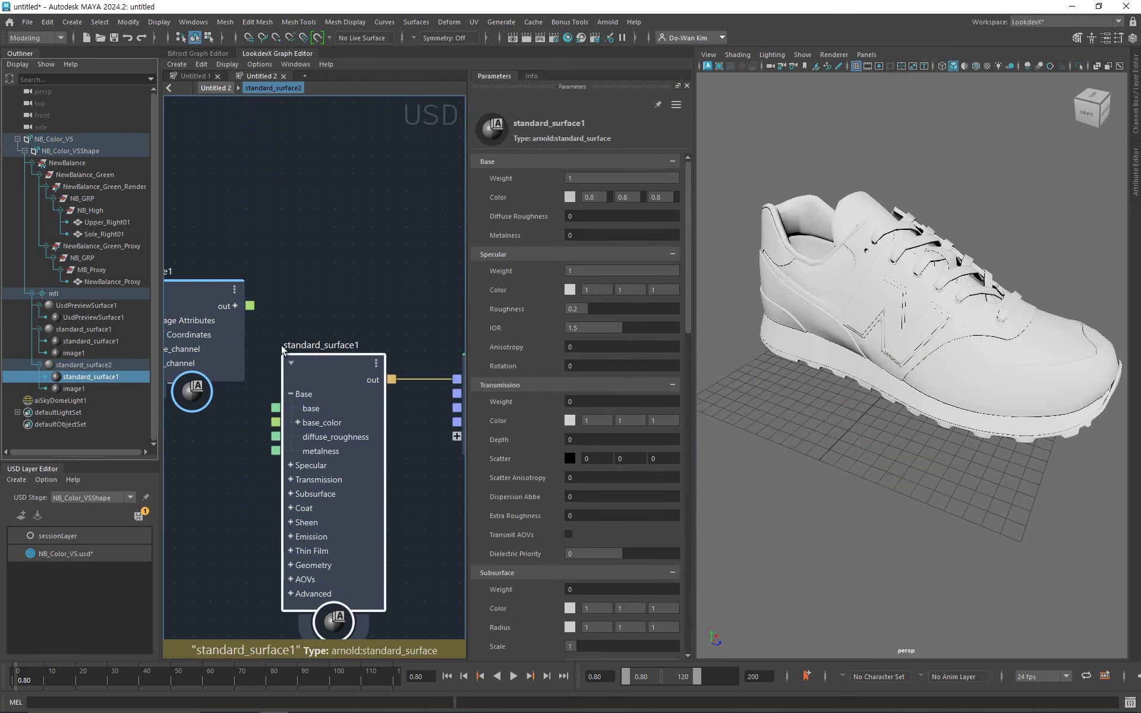
left_click_drag(274, 407, 277, 415)
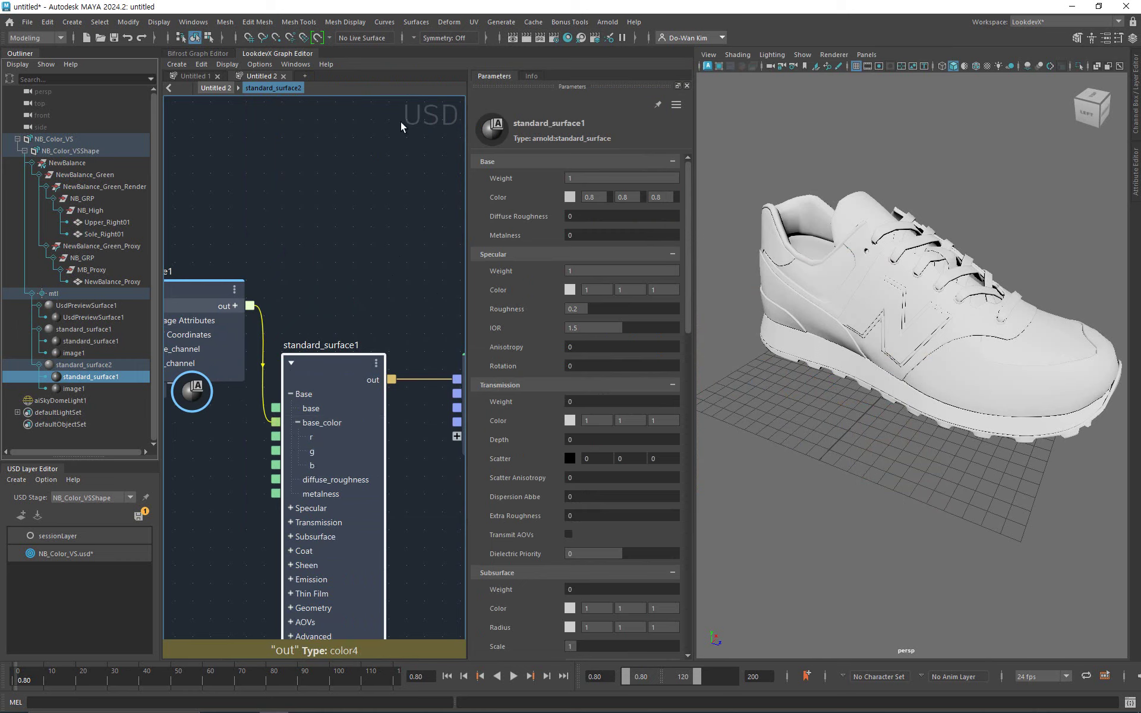
Render the brown-textured shoe in the Arnold RenderView and close the render window.
left_click(606, 22)
left_click(630, 59)
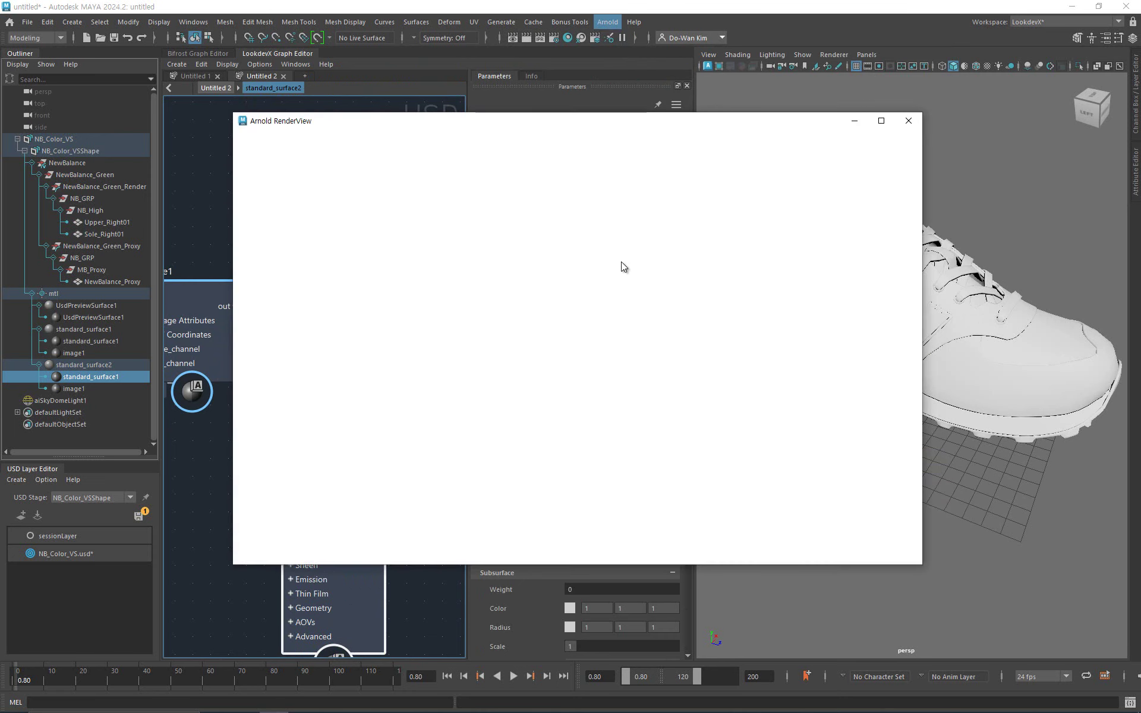
left_click(859, 153)
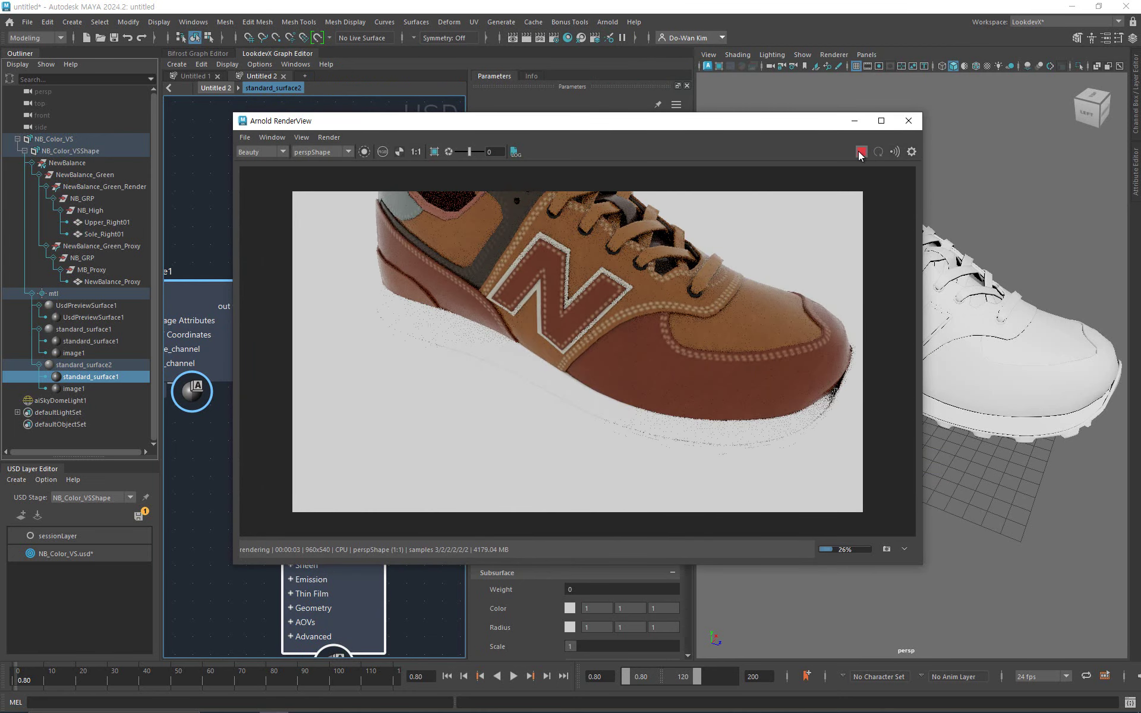
left_click(909, 121)
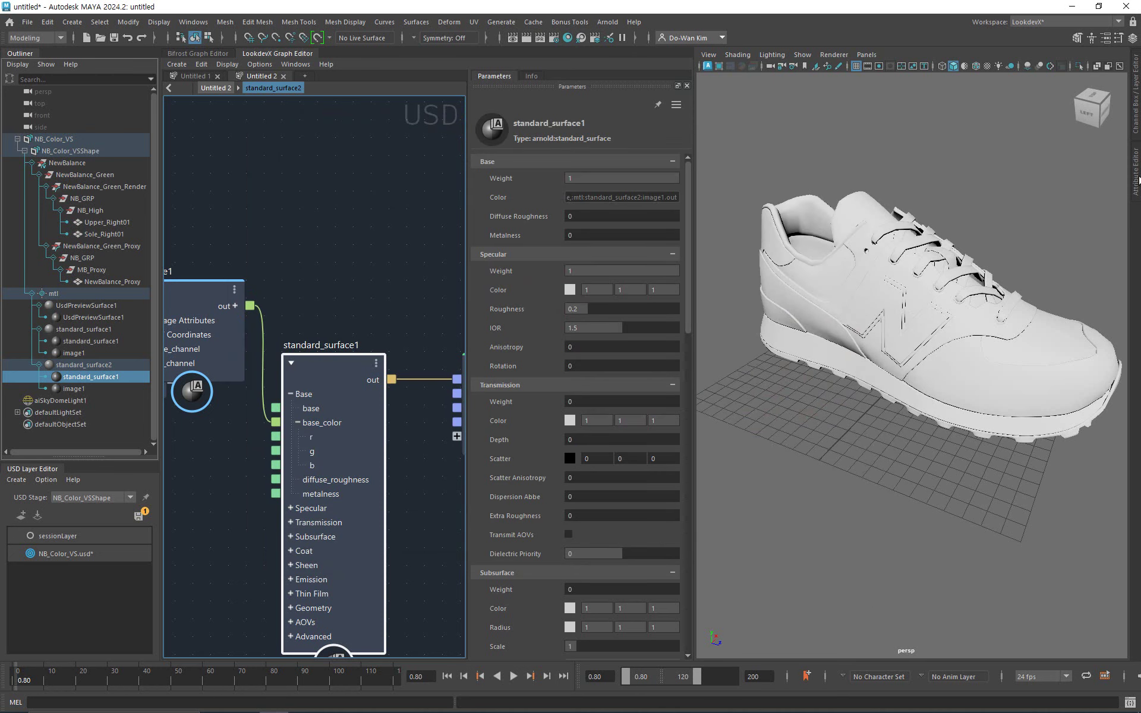
Show the shoe stage's NB_Color_VSShape attributes and set its display purpose to Proxy.
left_click(1136, 178)
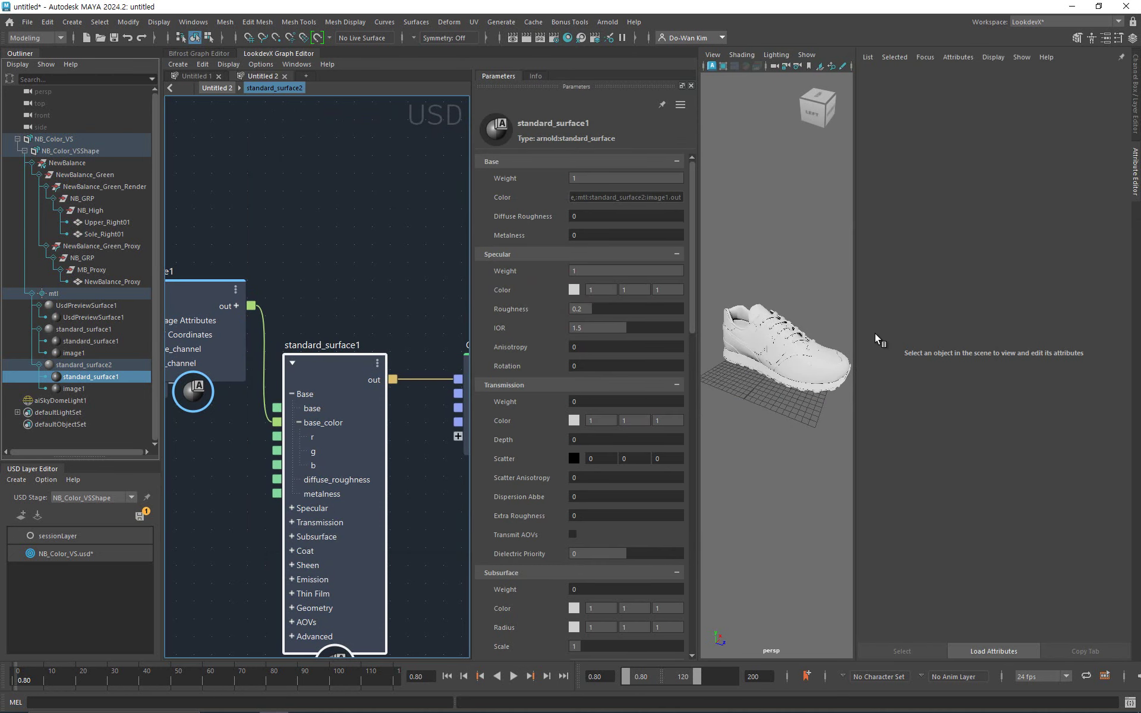
left_click(794, 349)
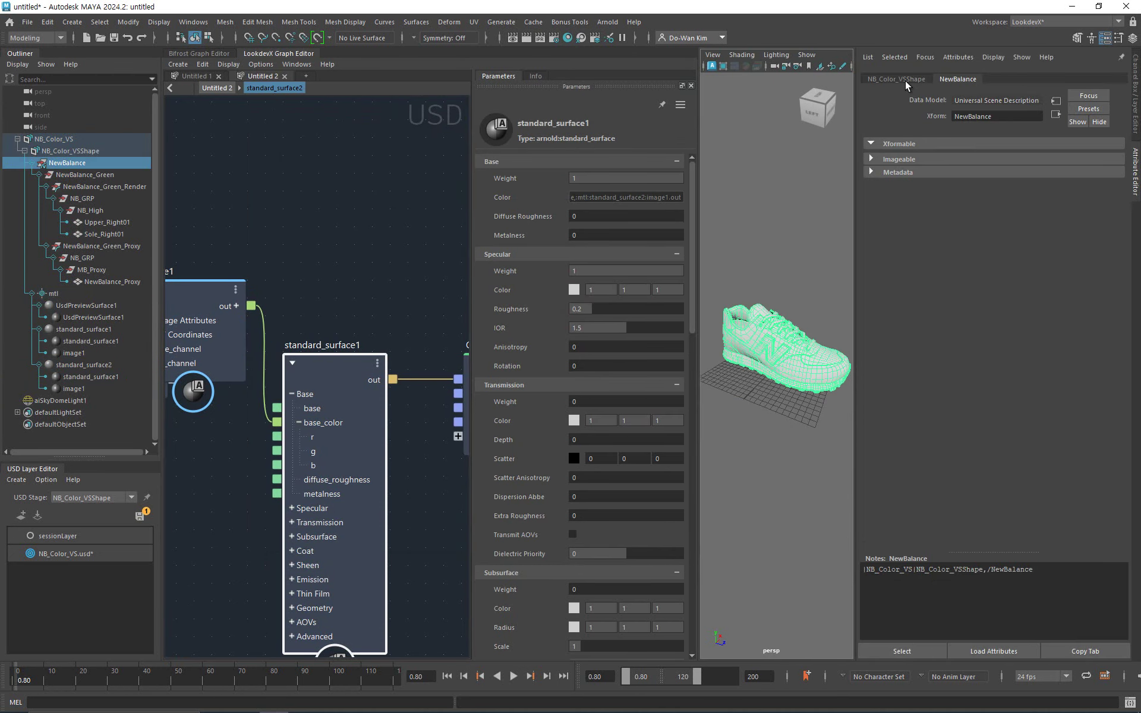
left_click(905, 81)
left_click(1002, 255)
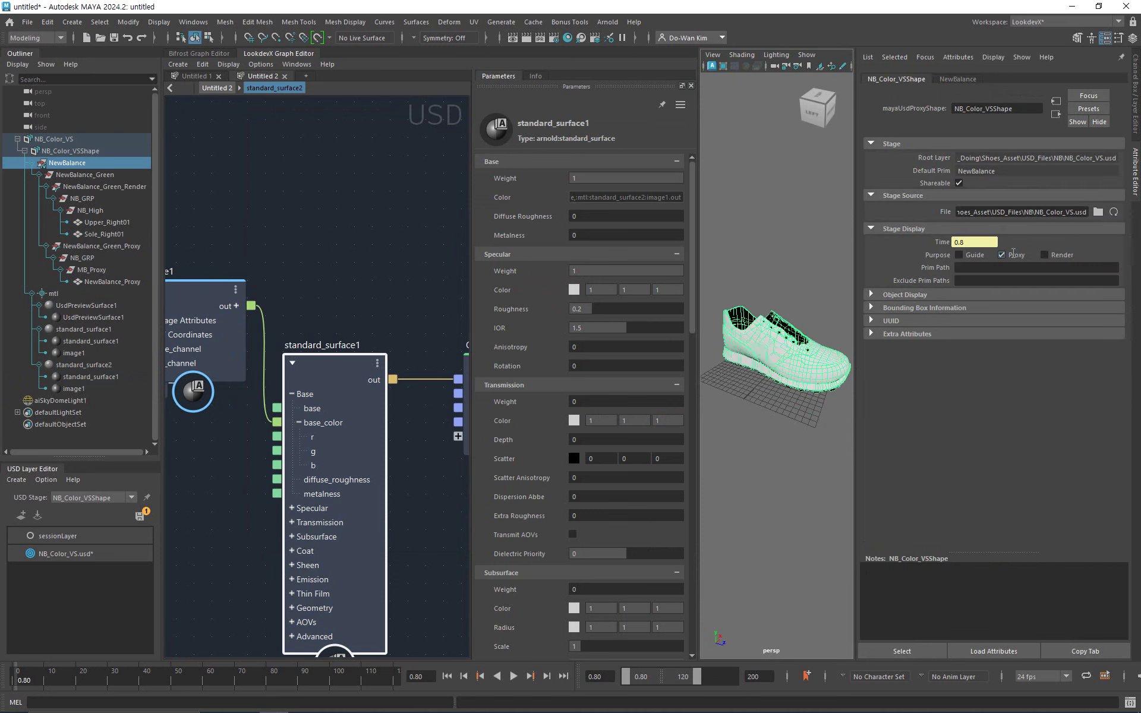
left_click(783, 275)
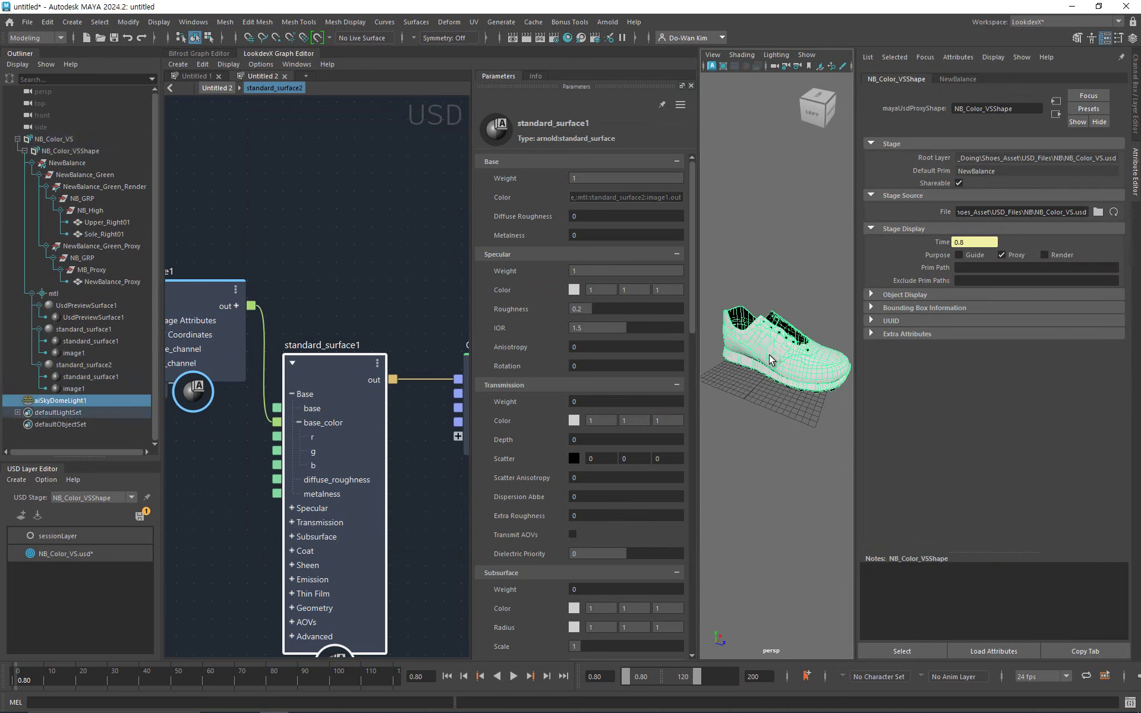
left_click(770, 359)
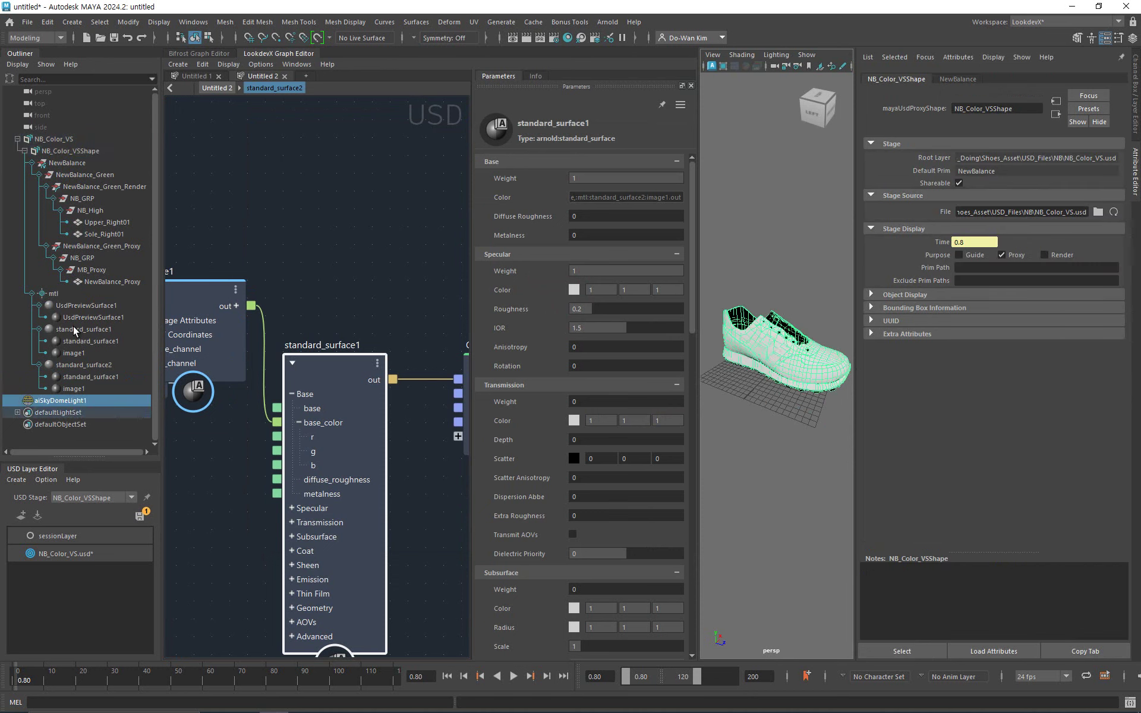
Assign a new USD Preview Surface material to the NewBalance_Proxy mesh of the green variant.
left_click(102, 282)
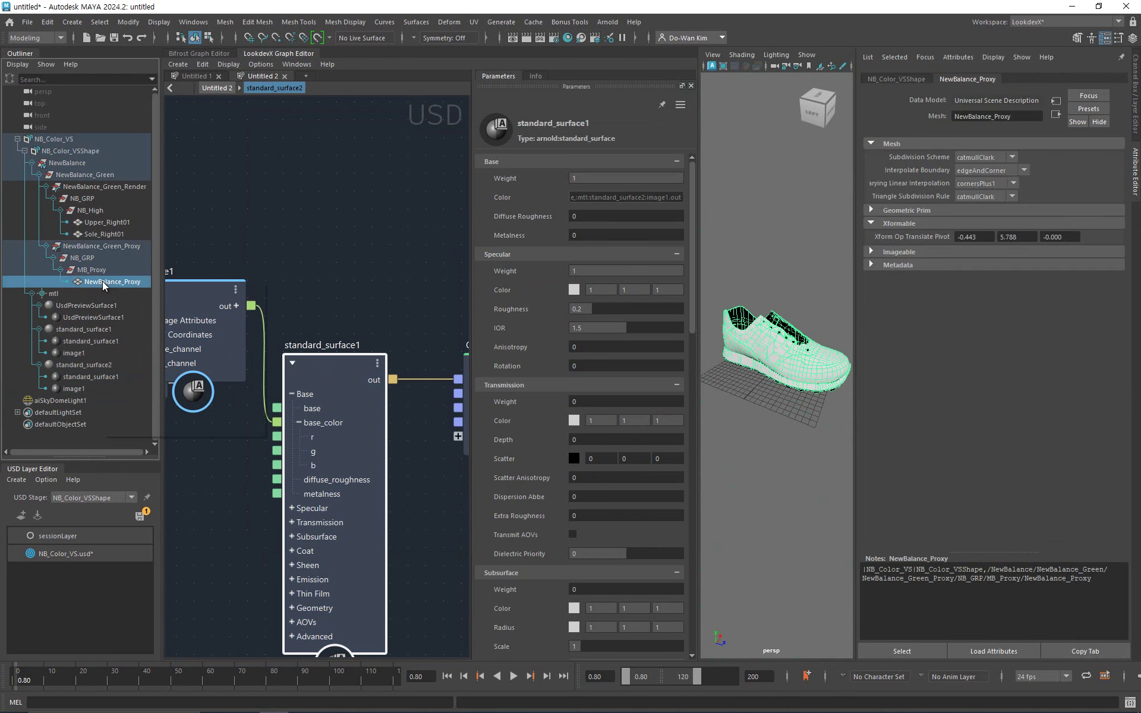
right_click(102, 280)
mouse_move(211, 418)
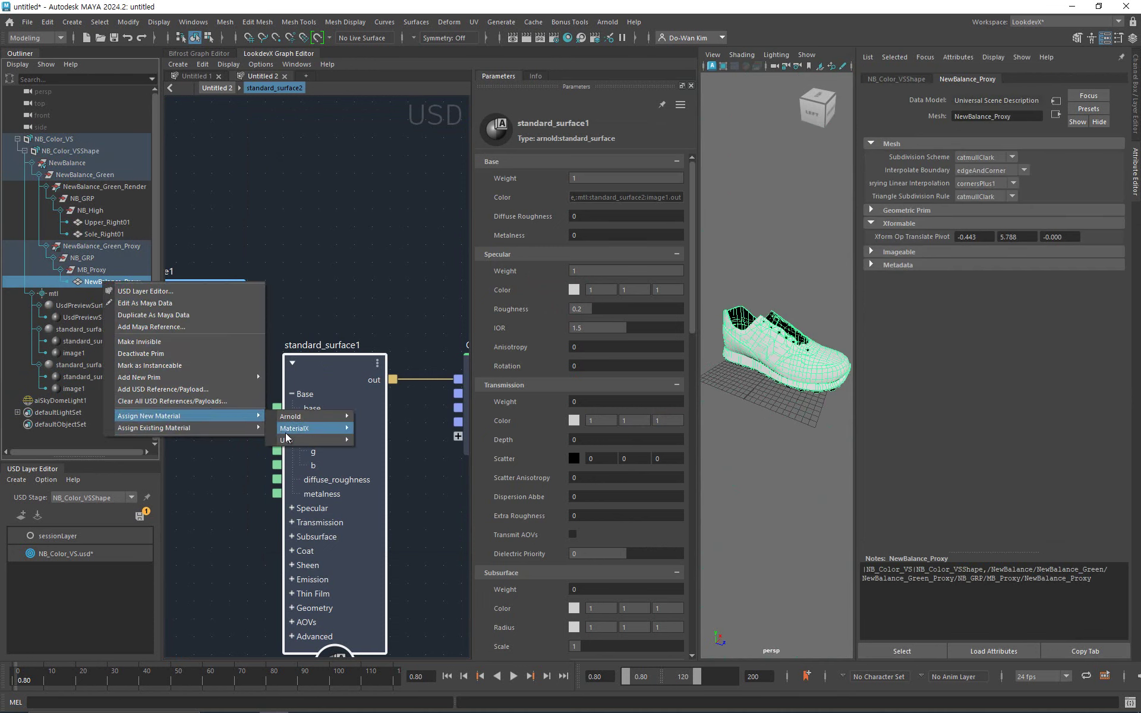
mouse_move(321, 440)
left_click(381, 440)
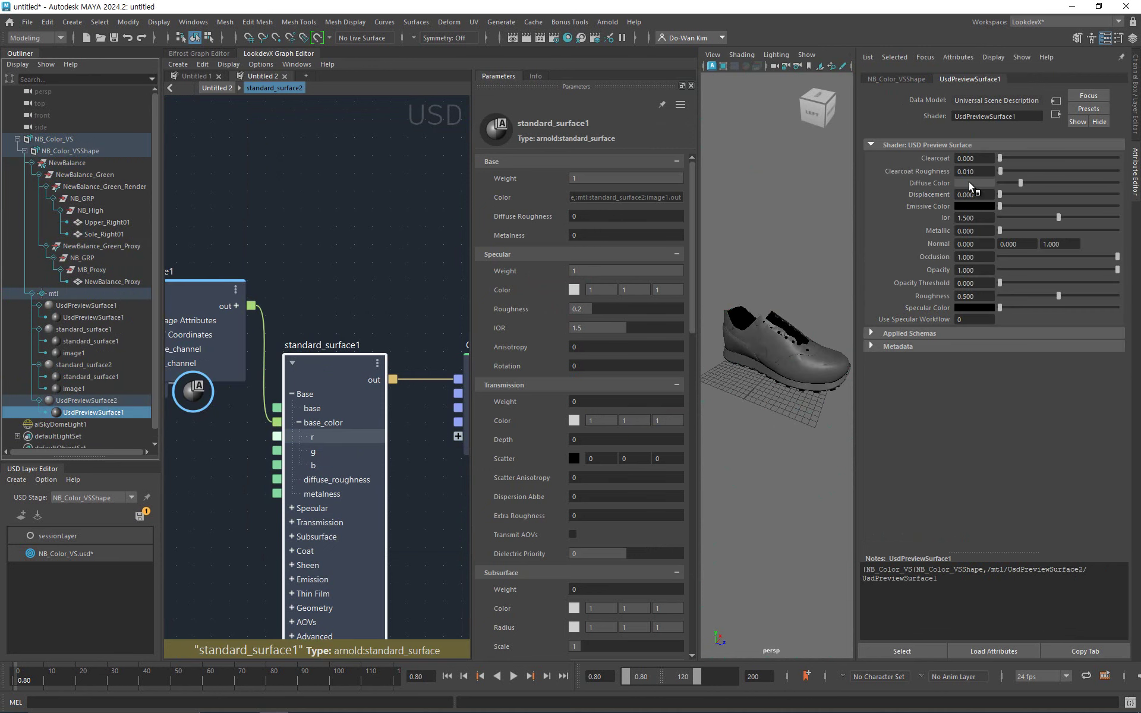
Set the new preview surface's diffuse color to orange and hide the attributes.
left_click(969, 183)
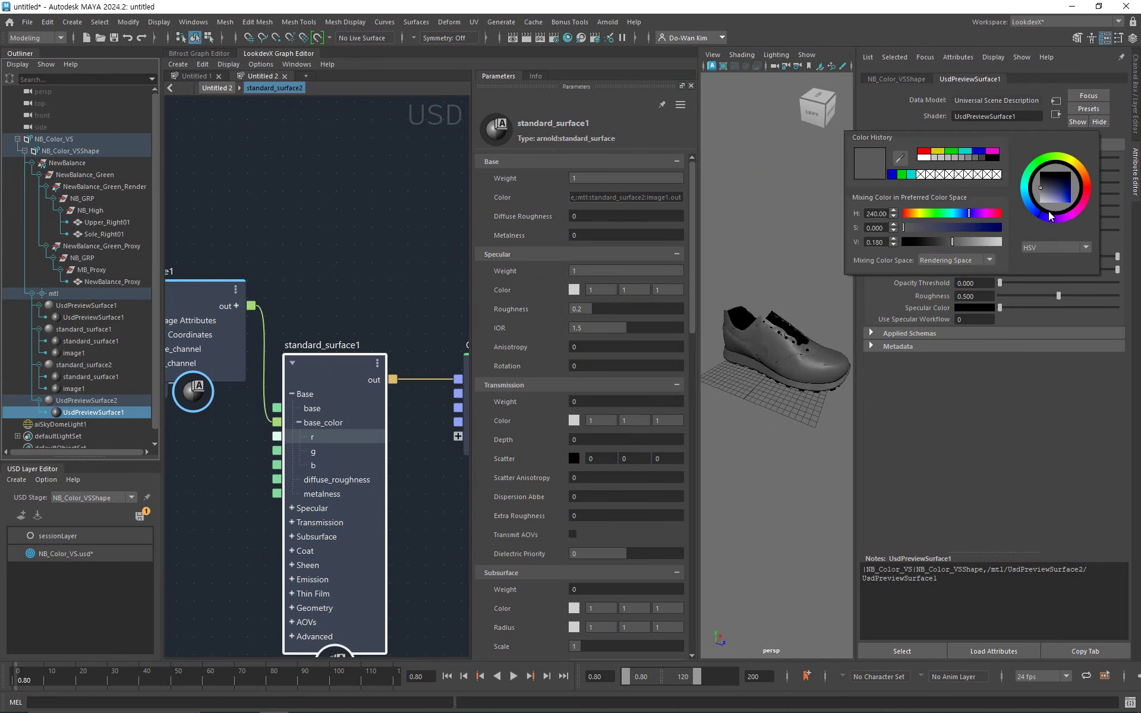
left_click(926, 152)
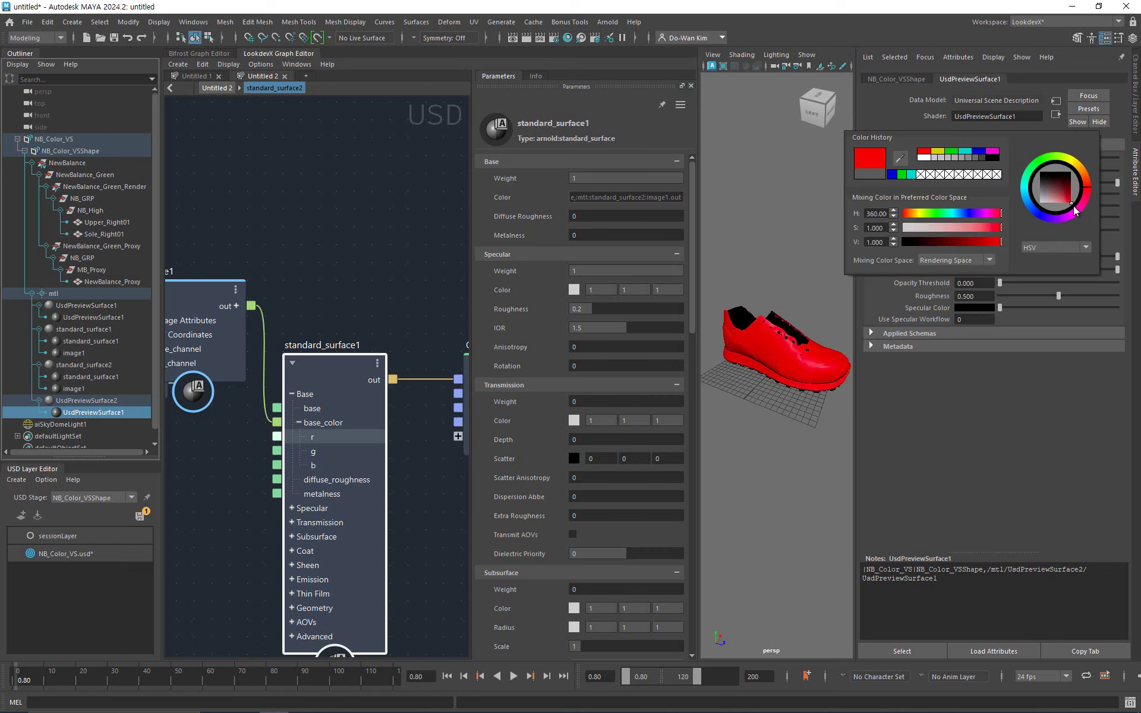
left_click_drag(1090, 189, 1082, 170)
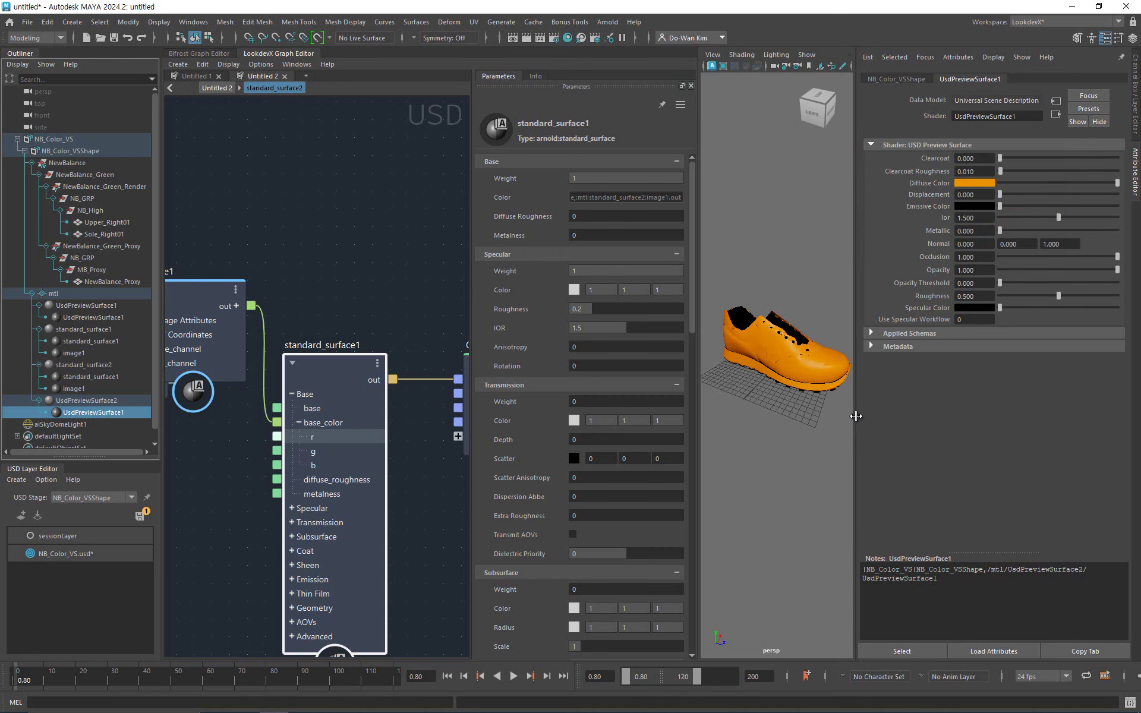
left_click(1137, 162)
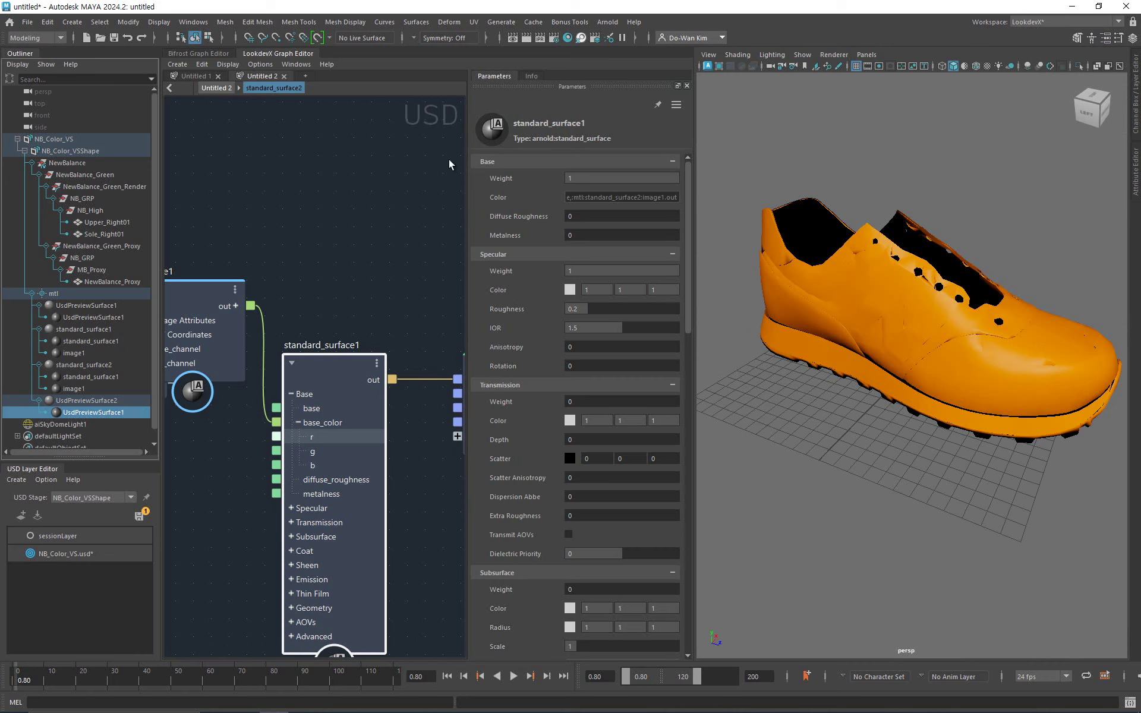
Save the edits to NB_Color_VS.usd and render the shoe in the Arnold RenderView.
left_click(141, 516)
left_click(735, 408)
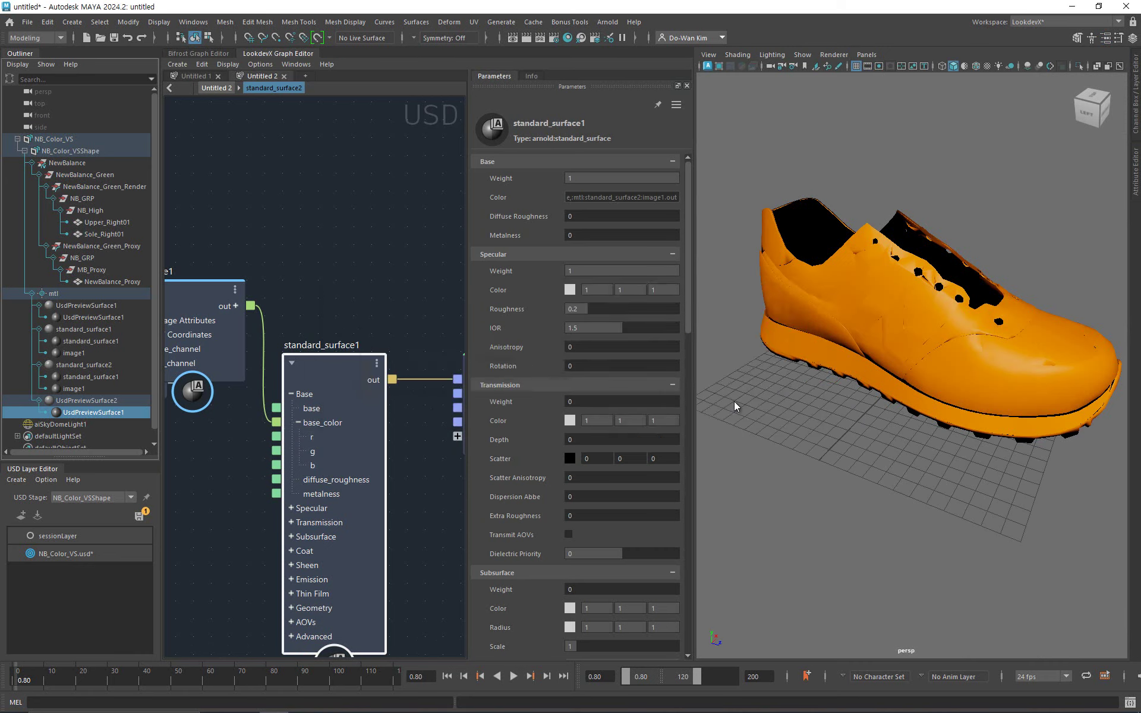
left_click(607, 22)
left_click(630, 58)
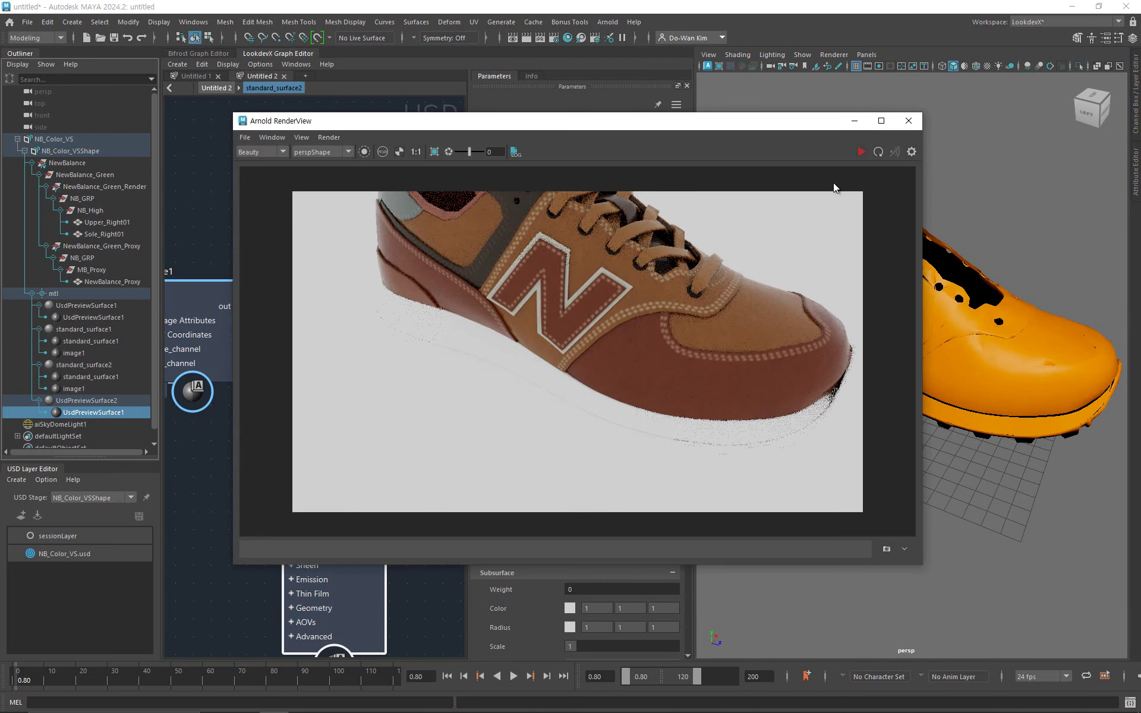
left_click(863, 153)
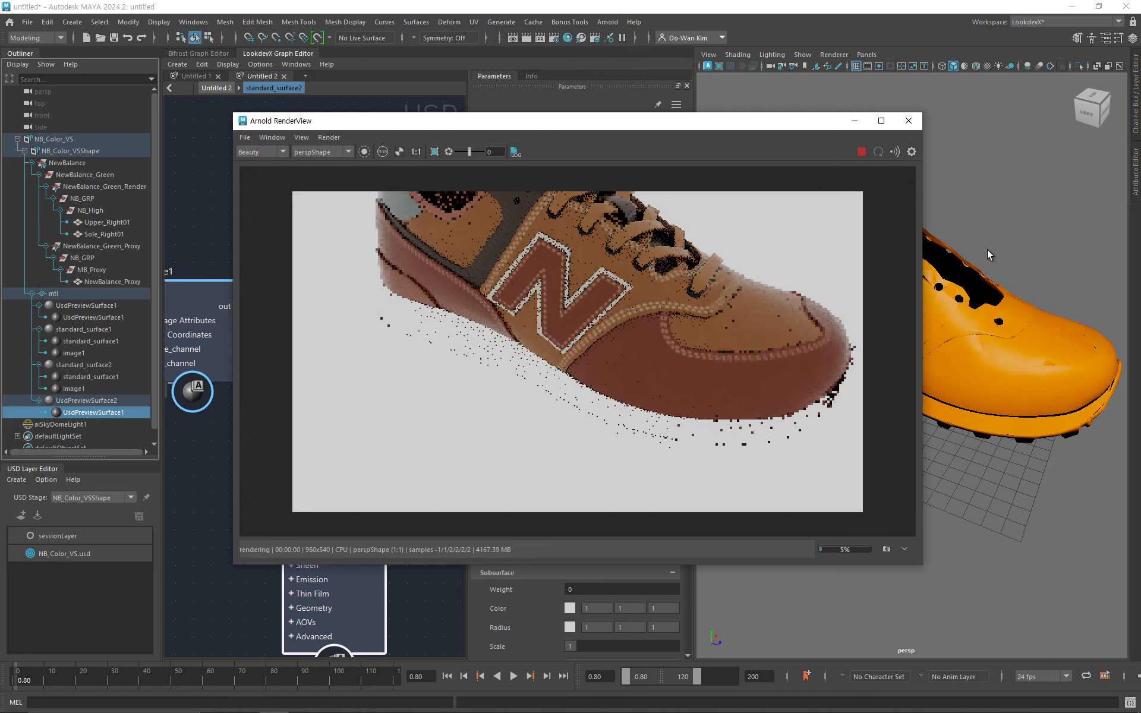
Select the NewBalance prim and move it slightly in the scene while the Arnold render is running.
left_click(992, 351)
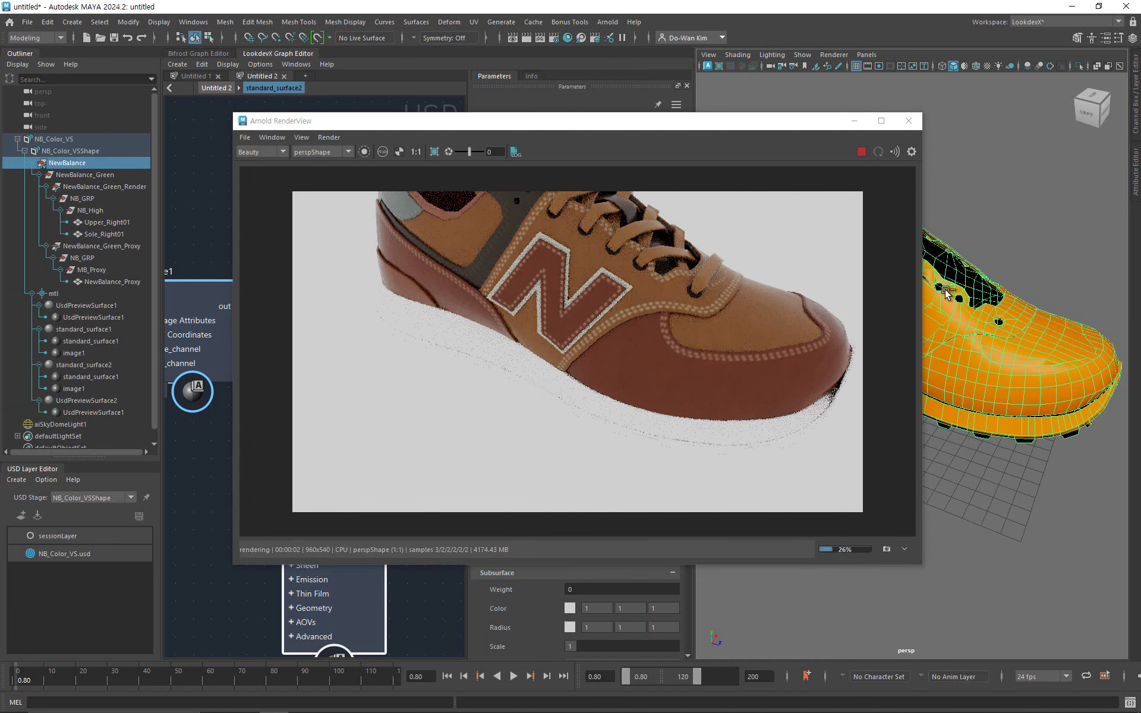
left_click_drag(654, 121, 498, 146)
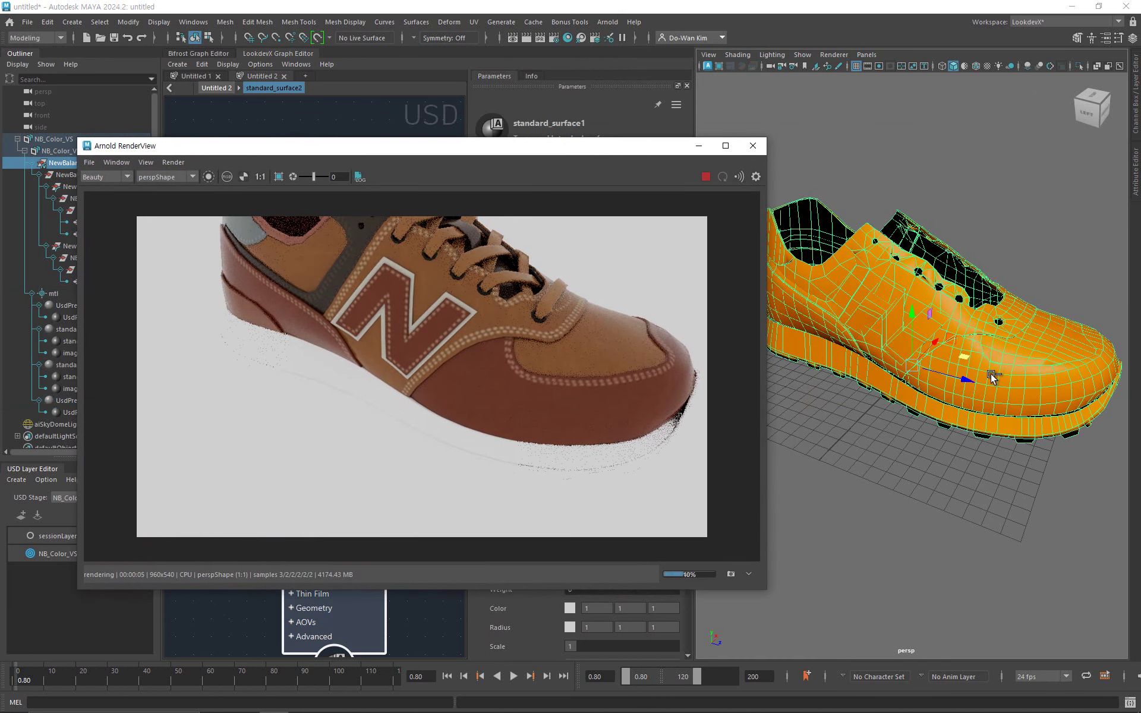
mouse_move(938, 340)
left_mouse_down()
mouse_move(887, 377)
mouse_move(947, 354)
left_mouse_up()
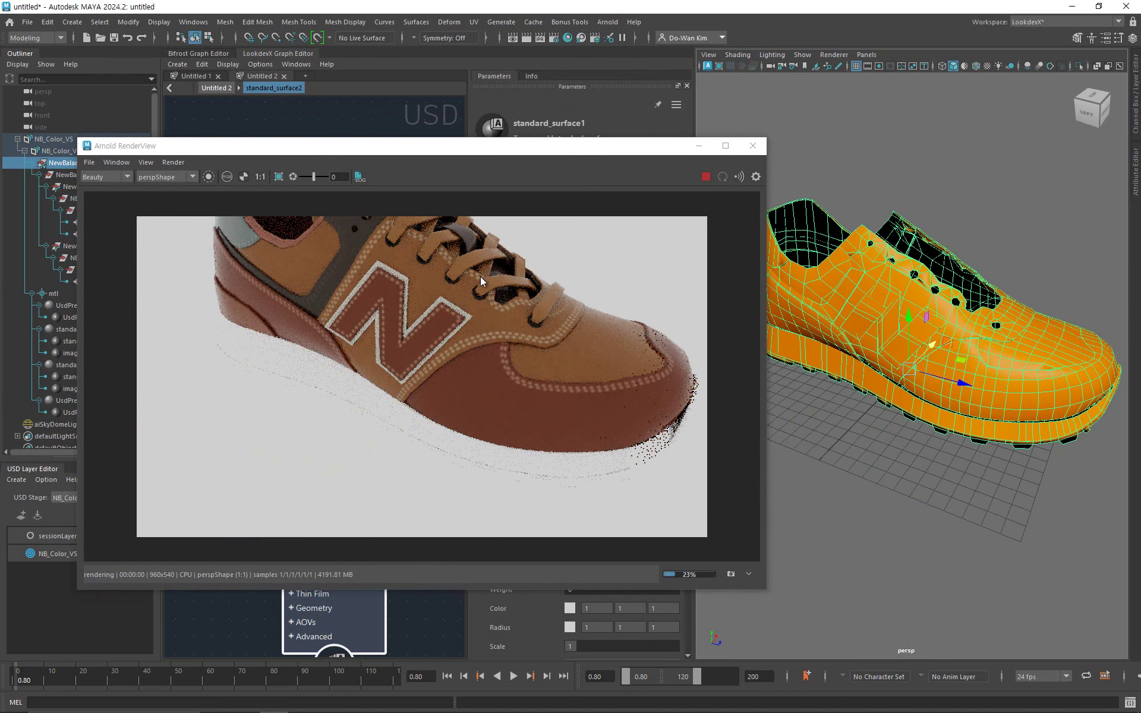
left_click_drag(382, 140, 523, 123)
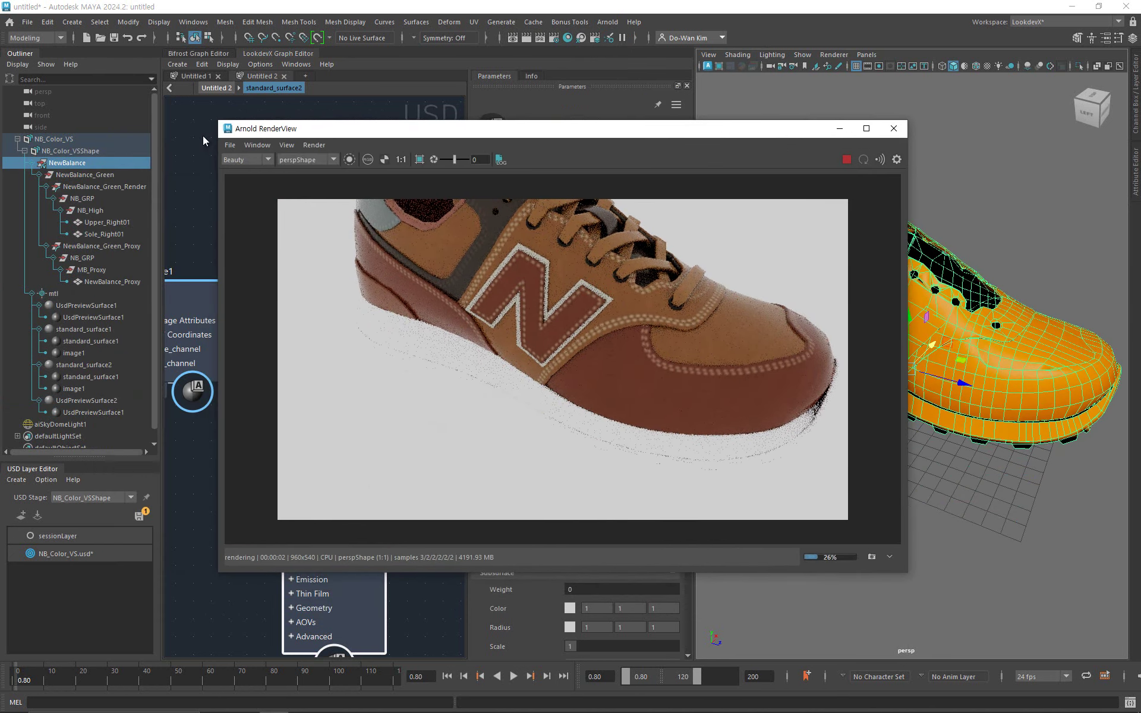
Switch the NewBalance prim's color variant to blue and deselect the shoe.
right_click(116, 160)
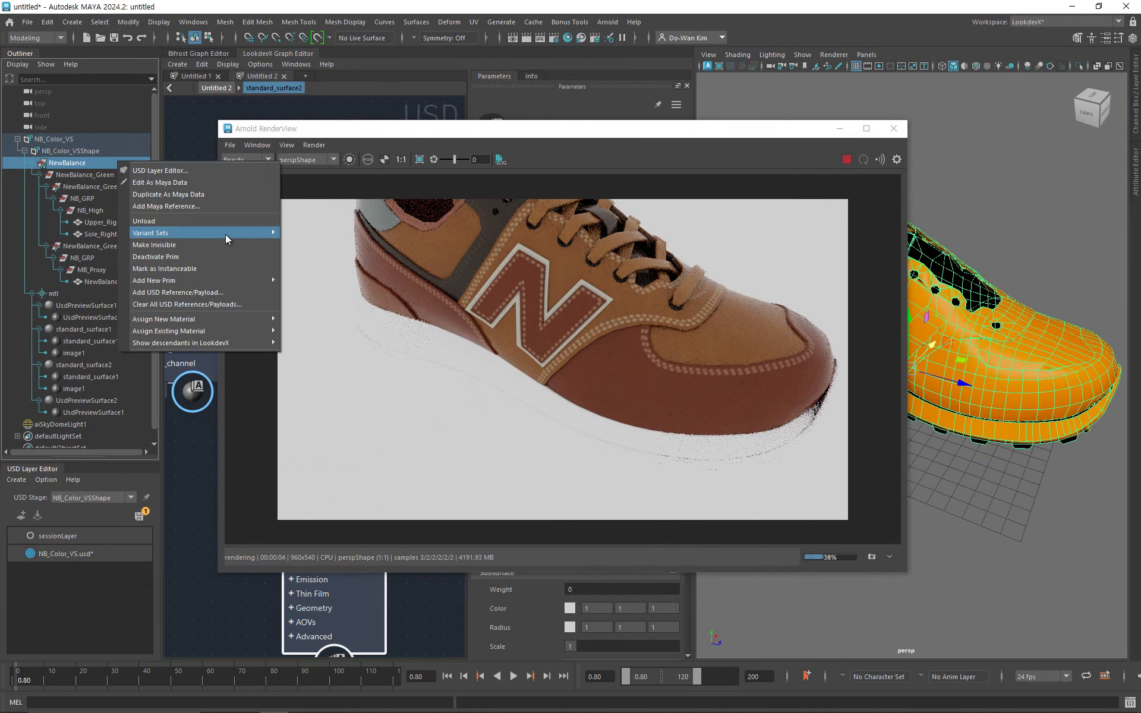
mouse_move(226, 234)
mouse_move(310, 234)
left_click(383, 234)
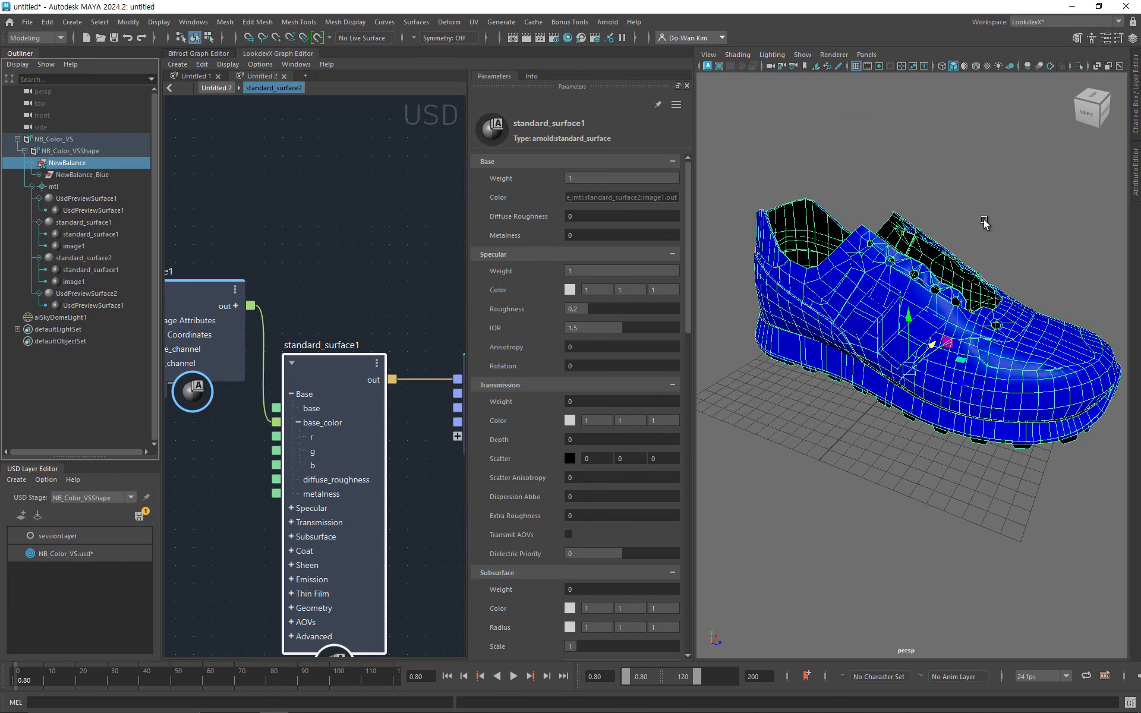
left_click(984, 222)
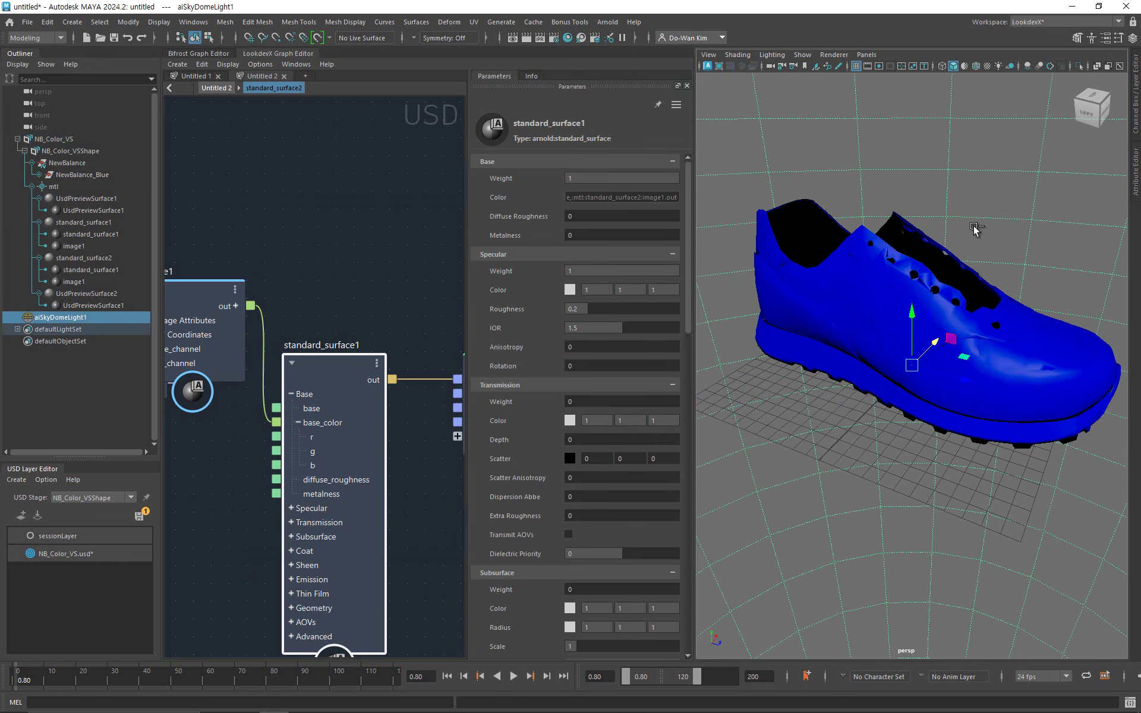
Start a new scene and create a USD stage from USD_Cyberdistrict_None.usd in the project's scenes folder.
key("ctrl+n")
left_click(570, 365)
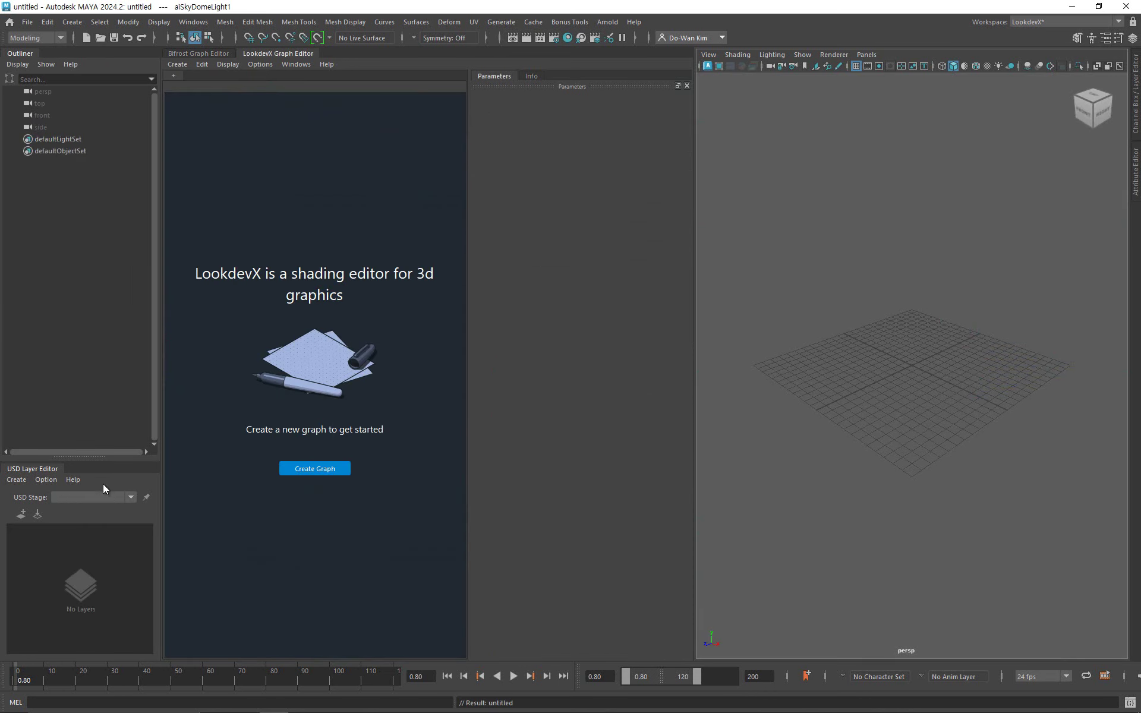
left_click(16, 480)
left_click(48, 503)
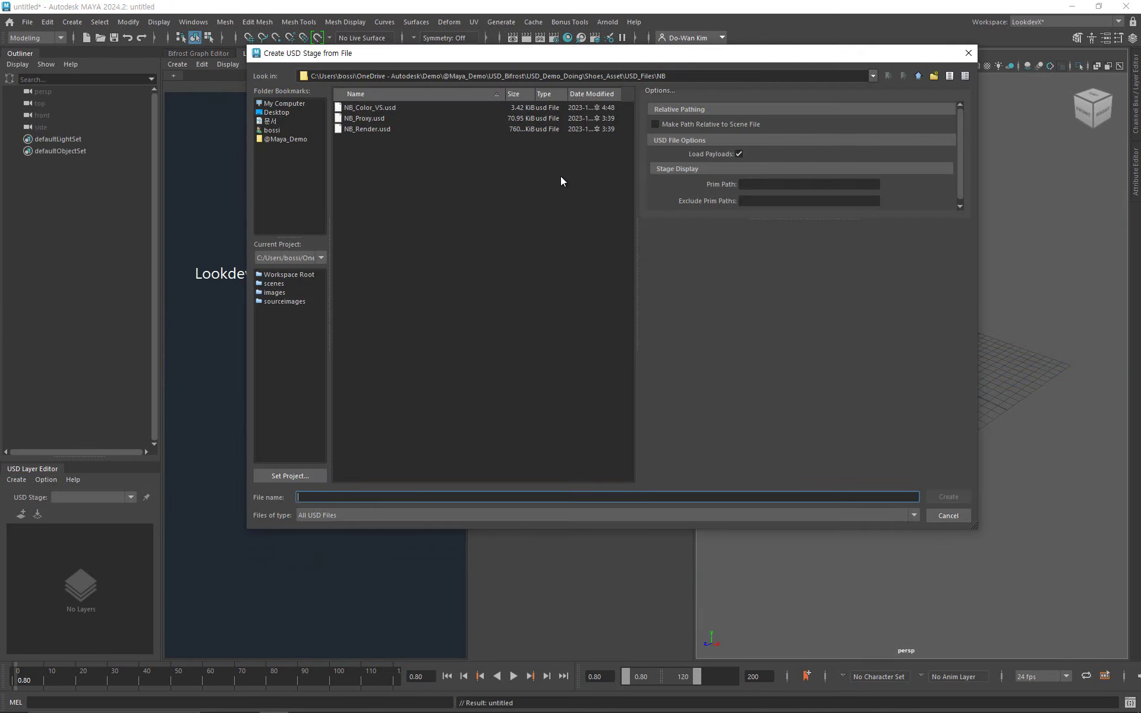
left_click(918, 76)
left_click(919, 76)
left_click(274, 283)
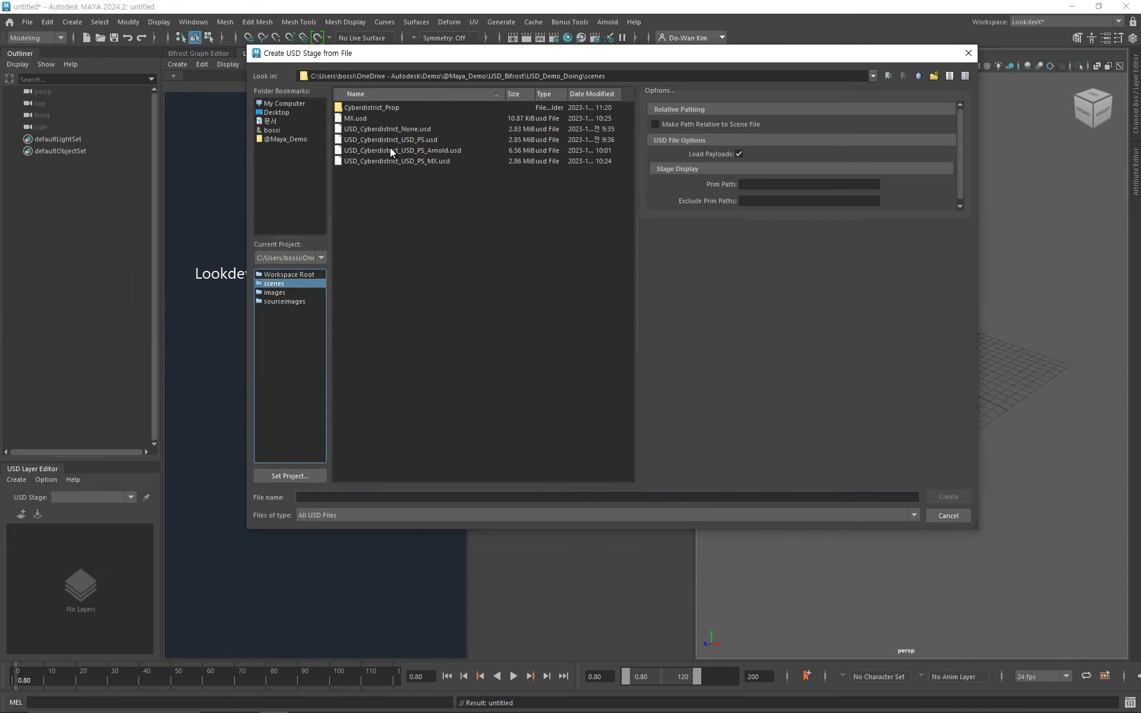
double_click(425, 130)
scroll(955, 426, "down", 5)
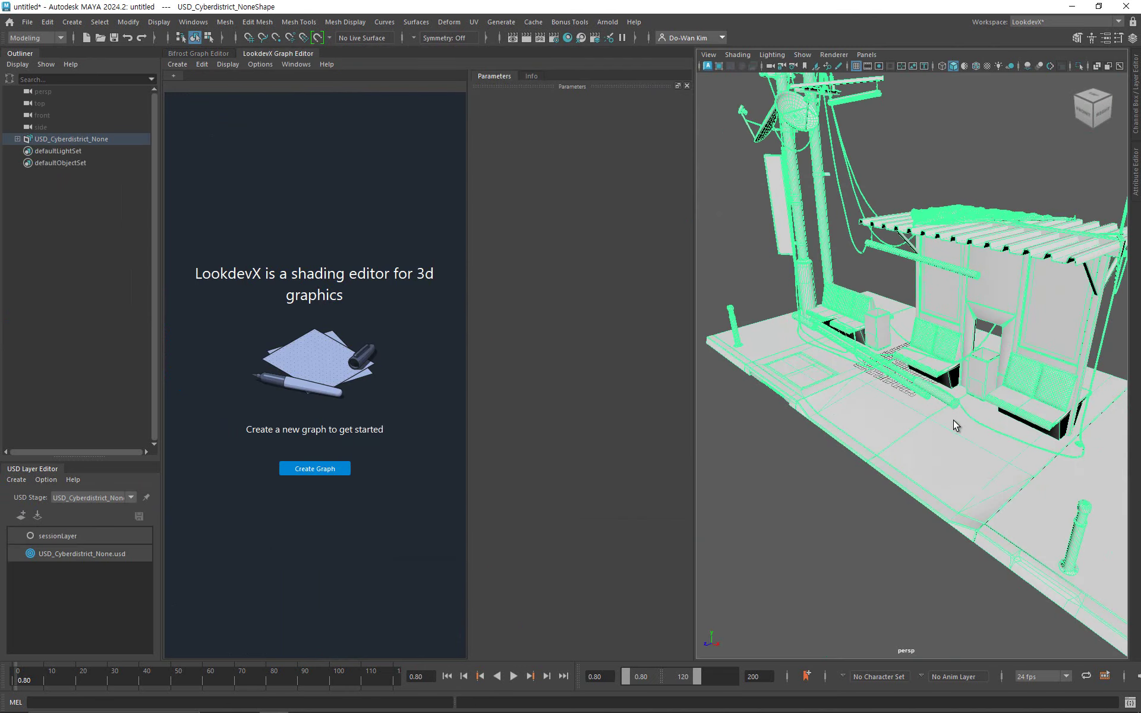
left_click_drag(832, 445, 883, 440, "alt")
scroll(884, 441, "up", 5)
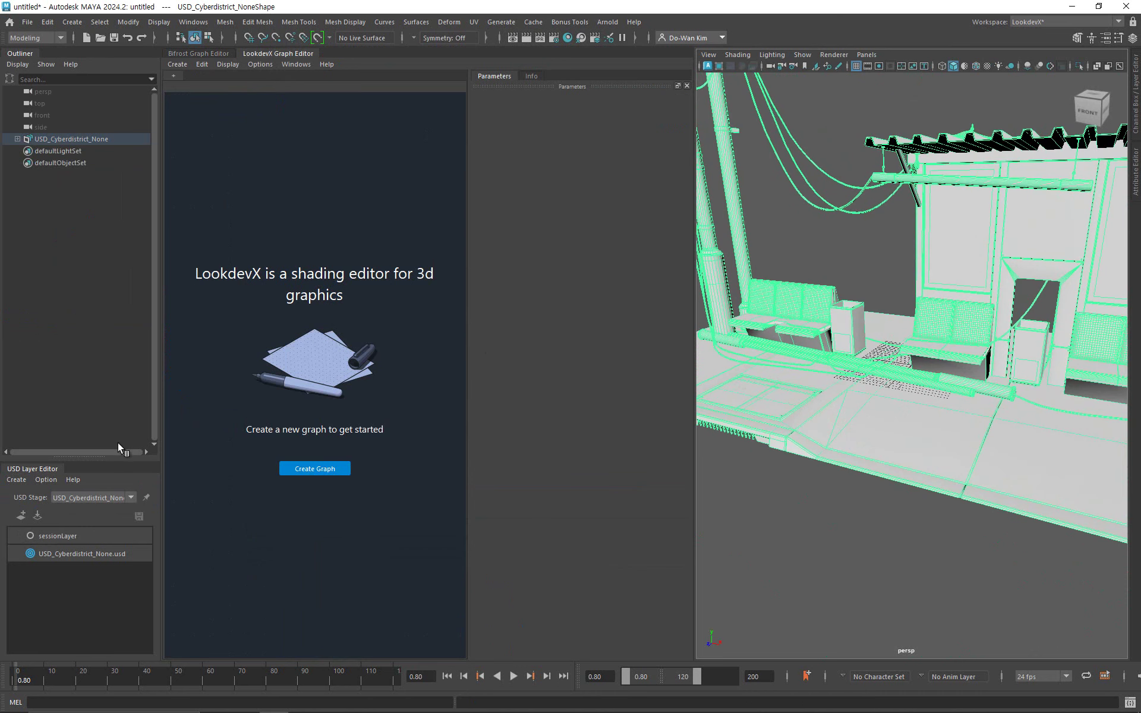
Load NB_Color_VS.usd from the Shoes_Asset/USD_Files/NB folder as a sublayer of USD_Cyberdistrict_None.usd.
right_click(70, 551)
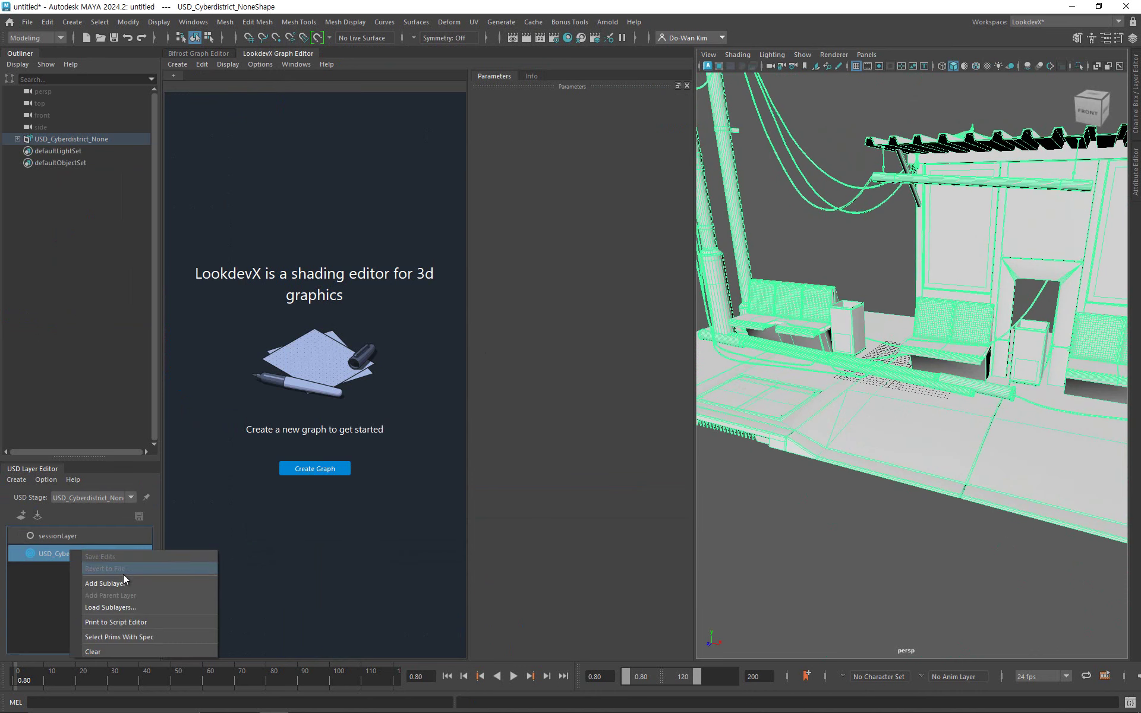
left_click(137, 610)
left_click(672, 345)
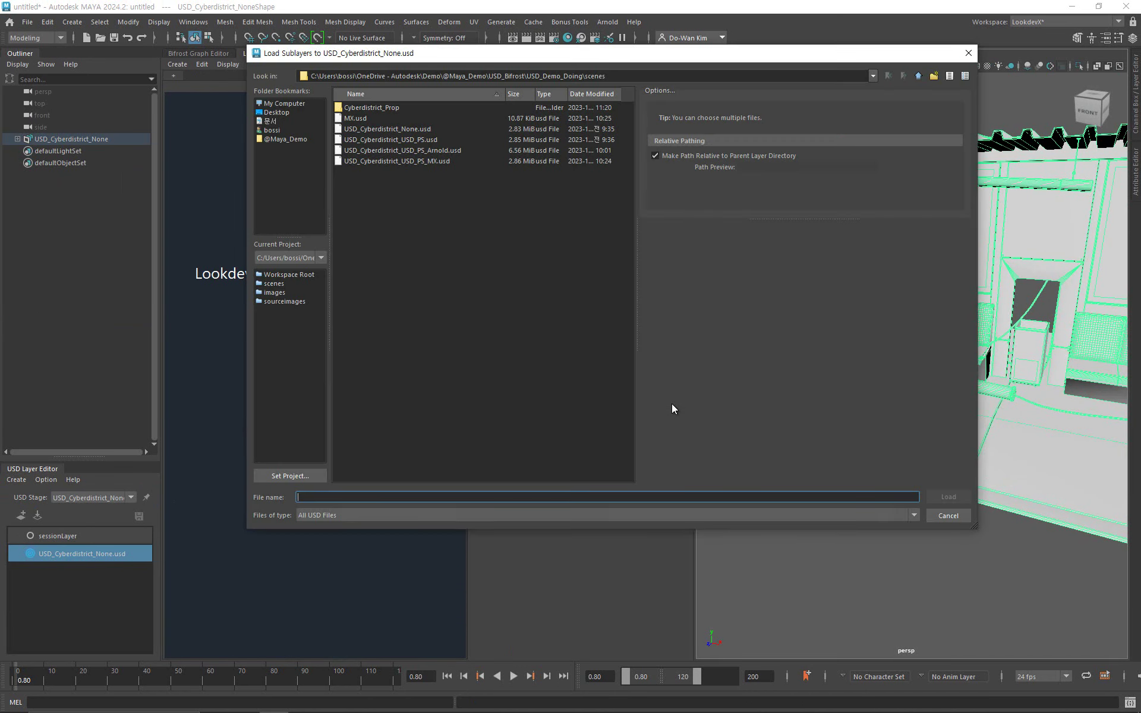
left_click(918, 76)
double_click(369, 141)
double_click(347, 140)
double_click(347, 109)
left_click(371, 107)
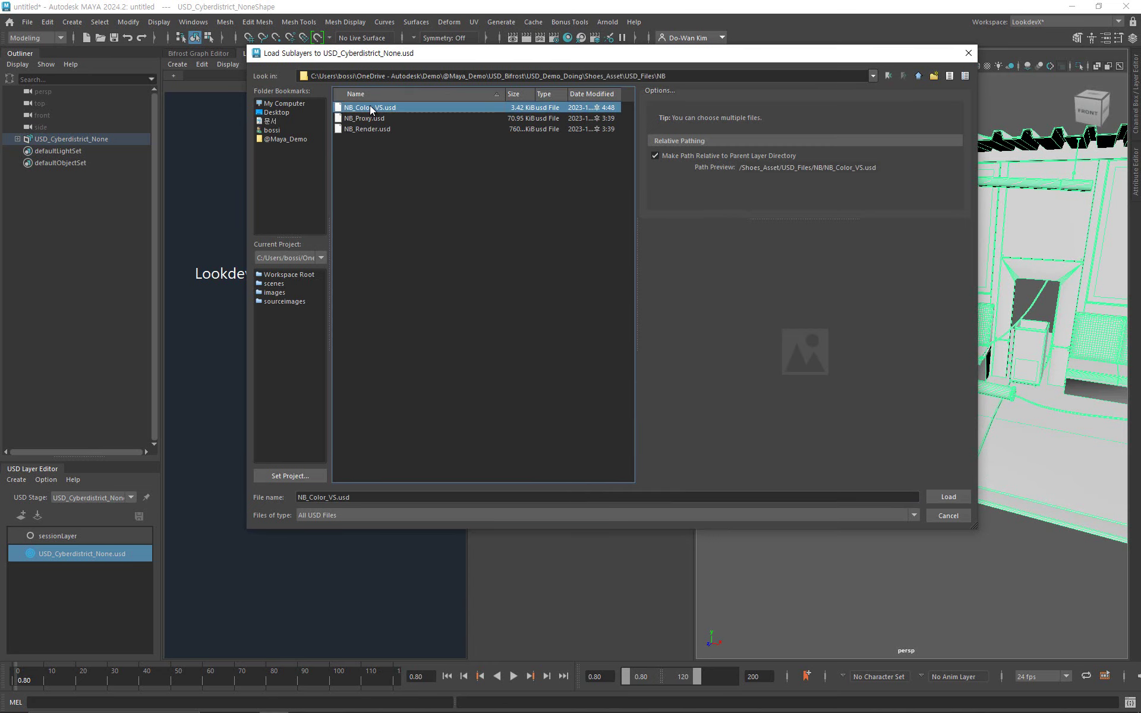
double_click(383, 107)
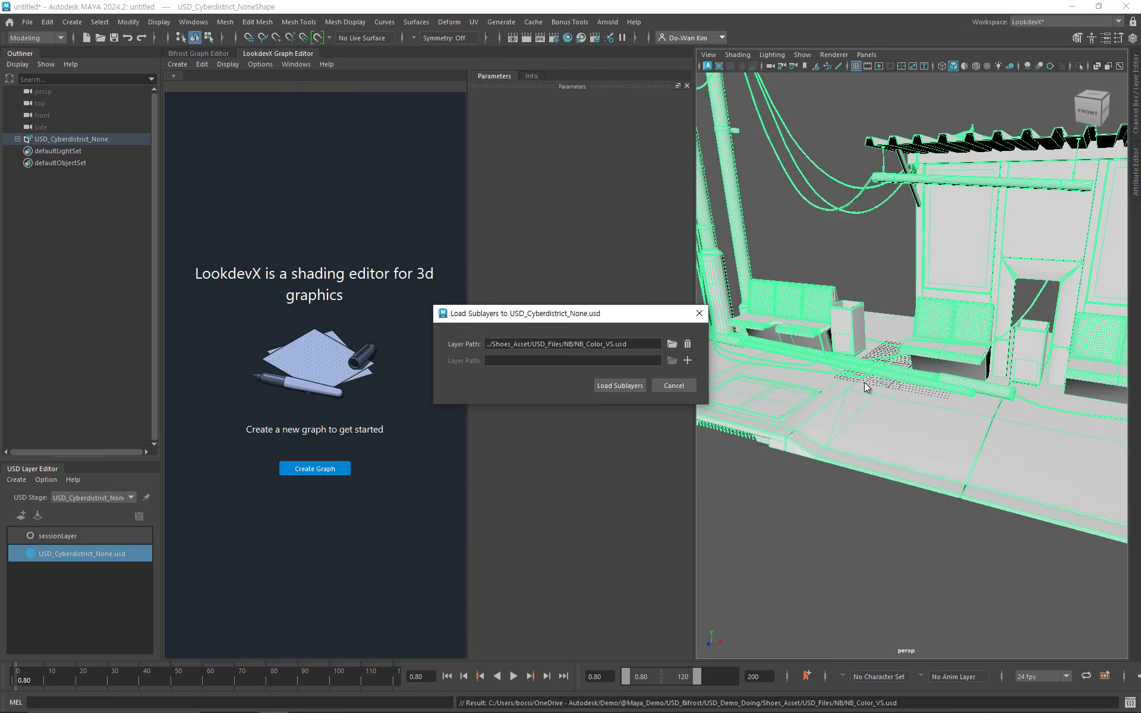
left_click(632, 386)
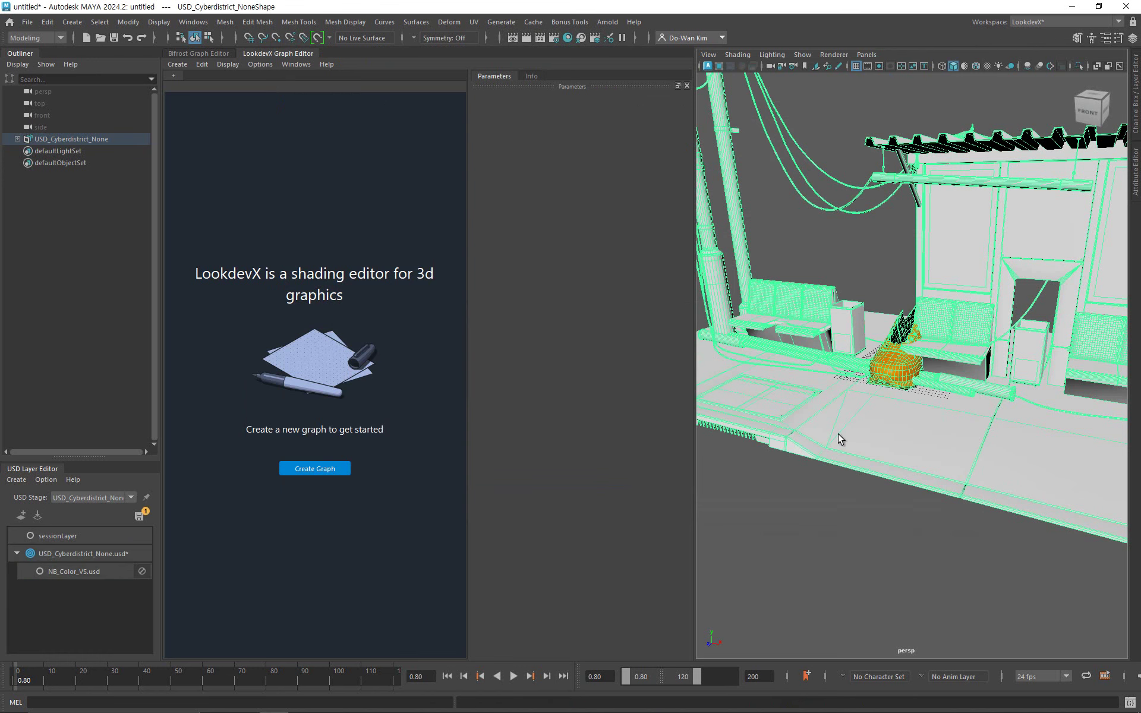
Try to move the shoe within the bus stop scene, and undo the move.
left_click_drag(832, 420, 896, 442, "alt")
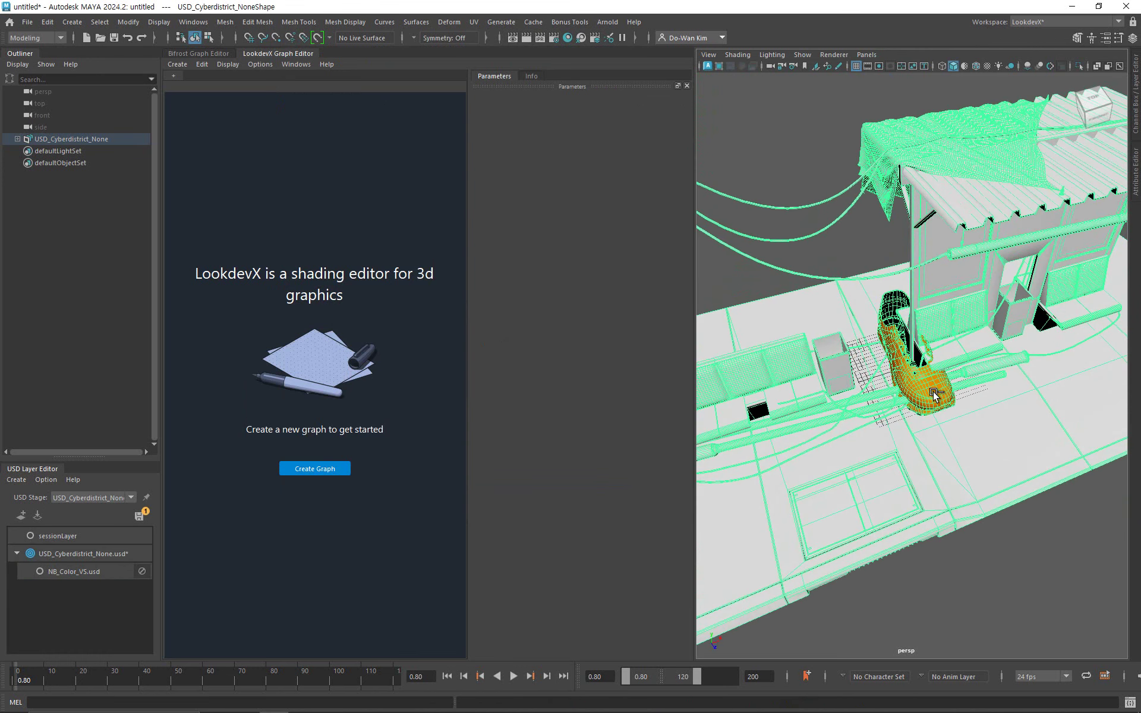
key("w")
left_click_drag(953, 343, 866, 394)
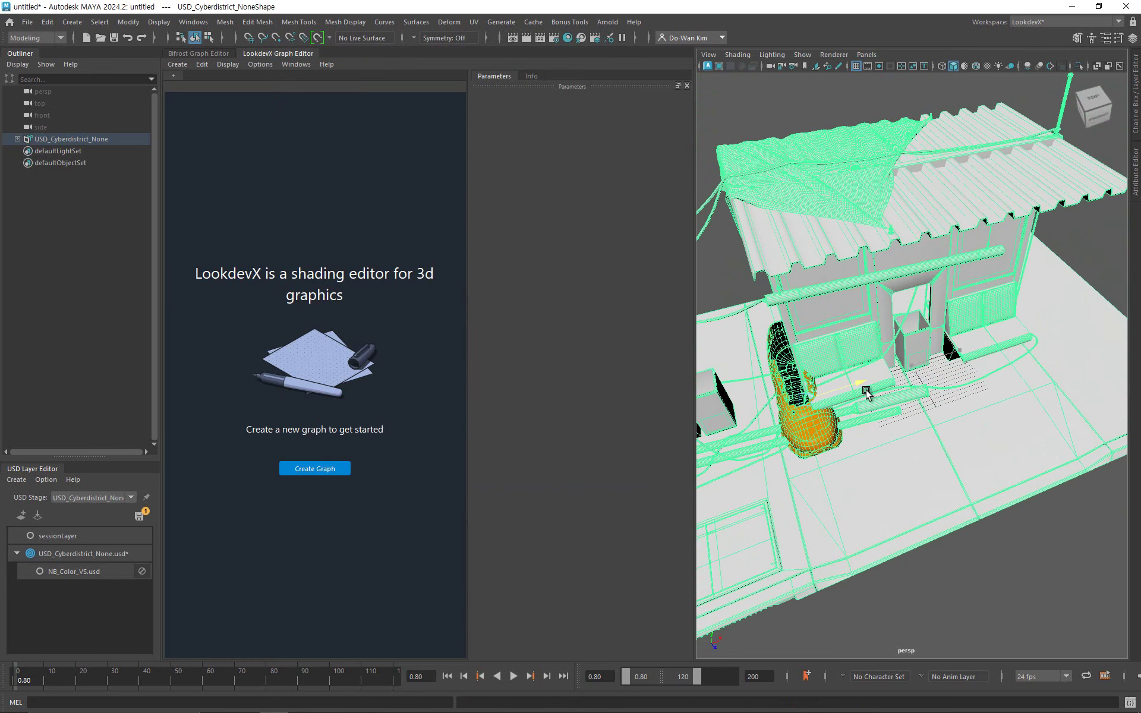
key("ctrl+z")
Move the NewBalance prim onto the open ground in front of the bus stop and rotate the shoe sideways.
left_click(17, 139)
left_click(24, 150)
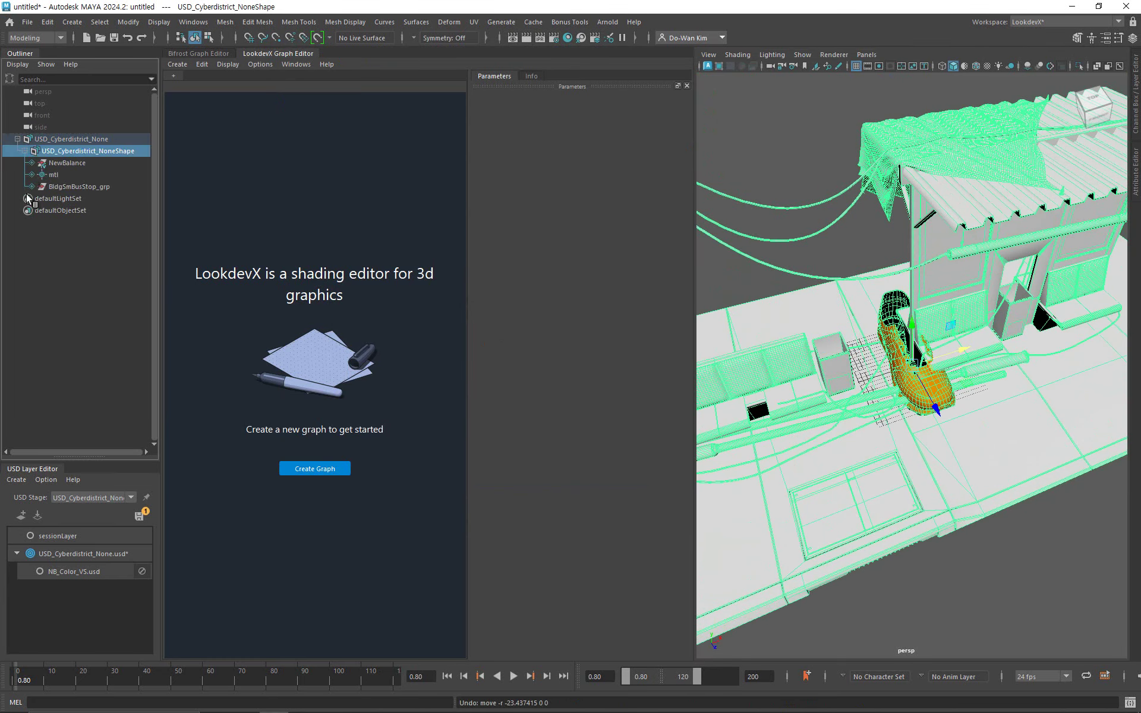
left_click(62, 163)
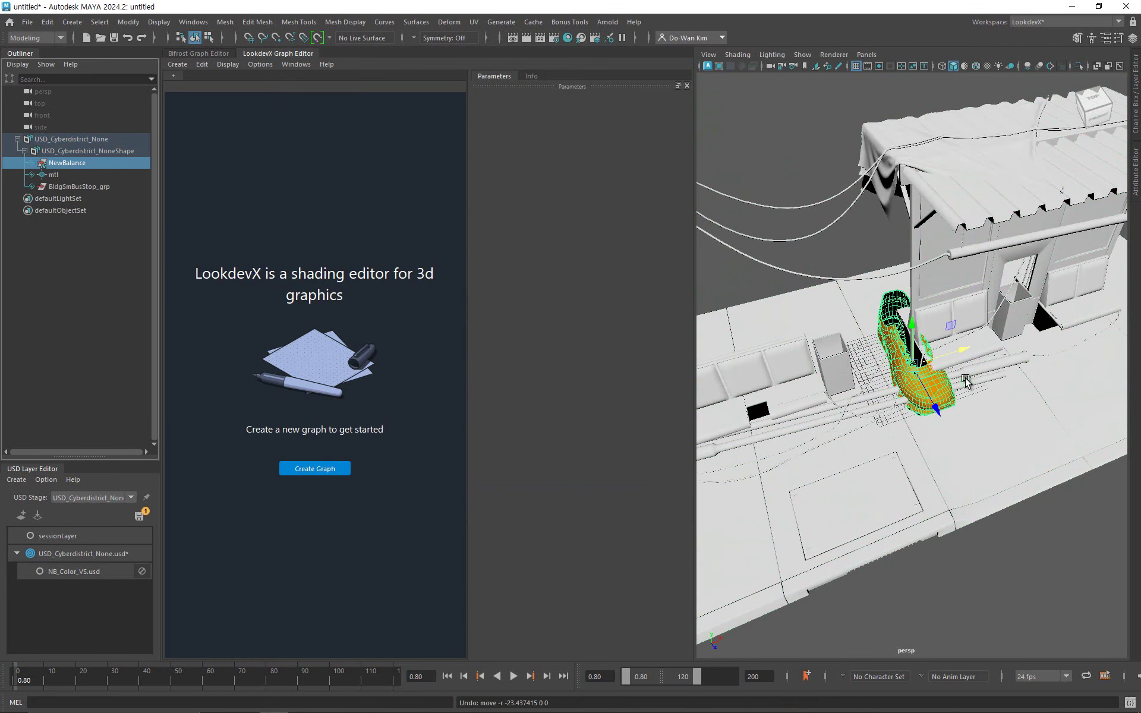
left_click_drag(966, 384, 956, 535)
key("e")
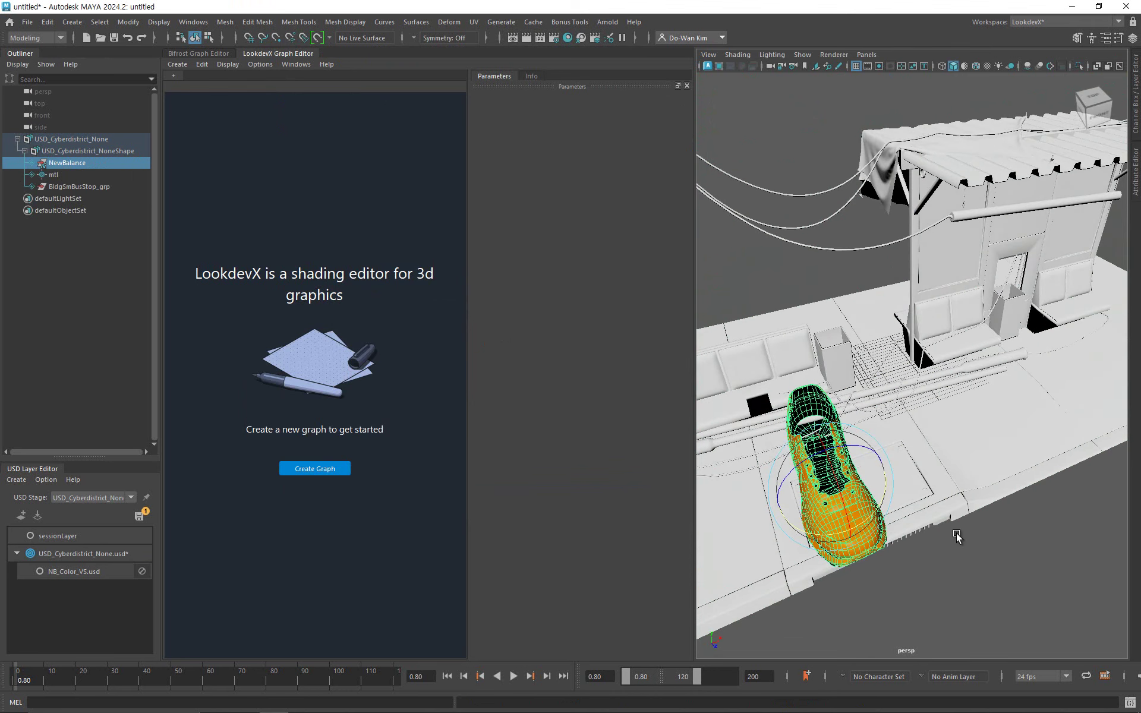
left_click_drag(871, 519, 921, 470)
left_click(939, 582)
Add an Arnold Skydome Light to the scene.
left_click_drag(939, 583, 962, 551, "alt")
scroll(962, 550, "up", 3)
left_click(607, 22)
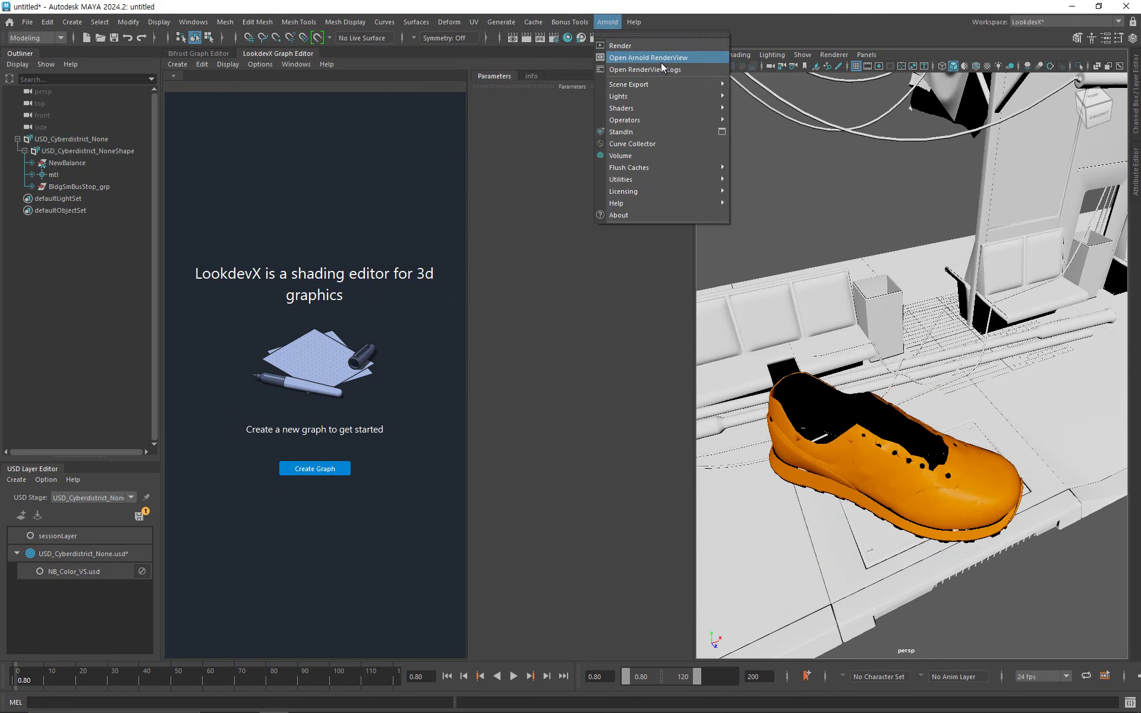
mouse_move(691, 95)
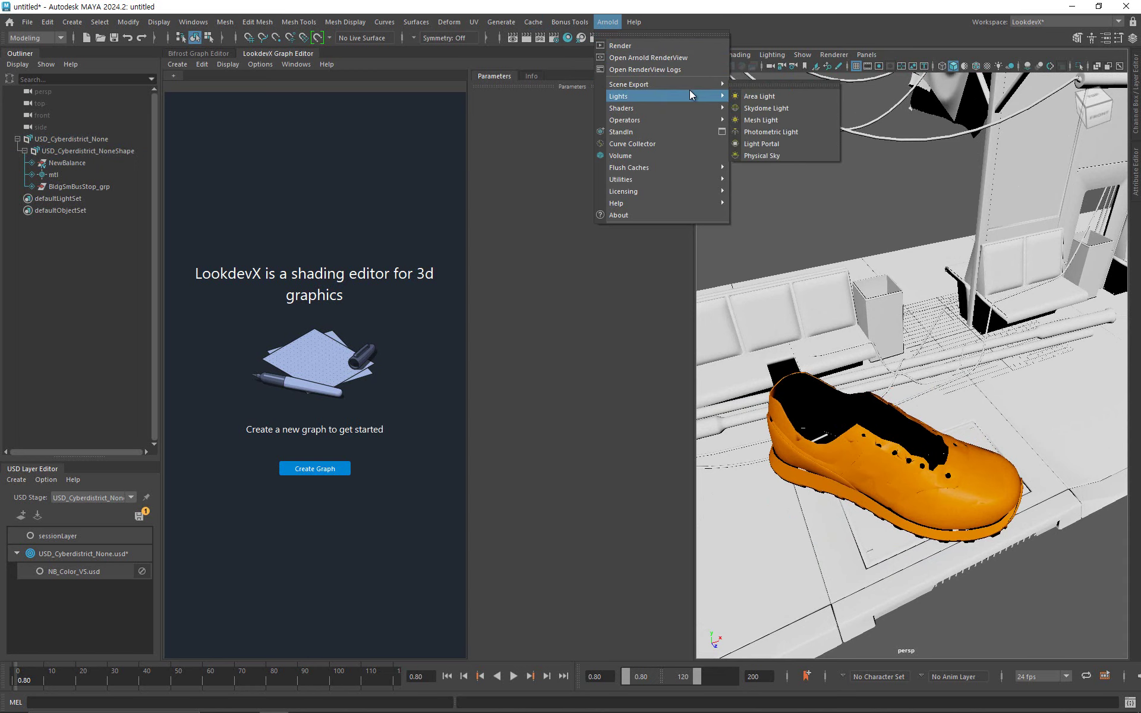
left_click(750, 108)
Start a render of the persp view in Arnold RenderView and frame the whole shoe in it.
scroll(927, 399, "up", 2)
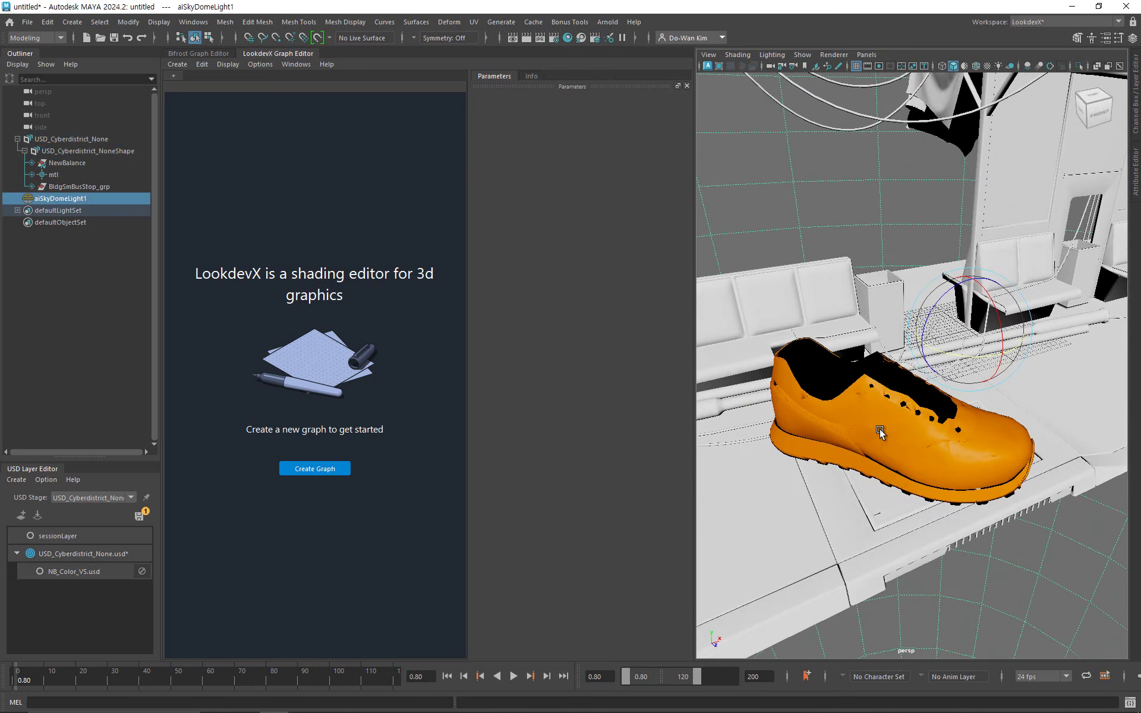
scroll(938, 413, "up", 5)
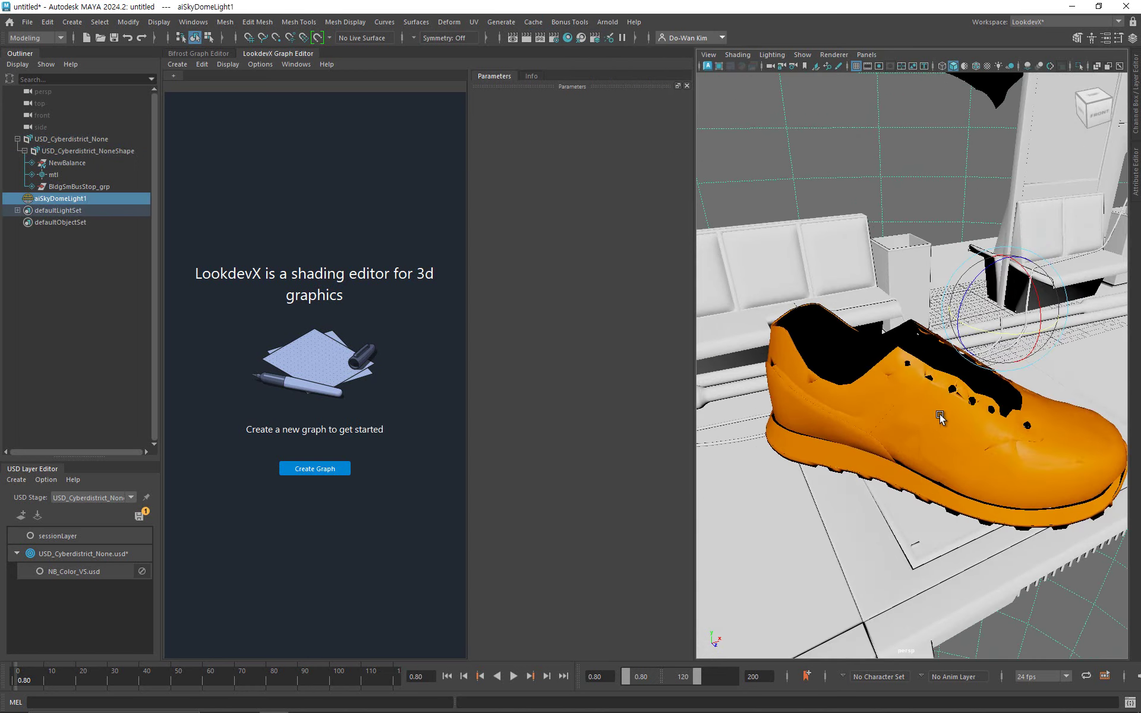
left_click(607, 22)
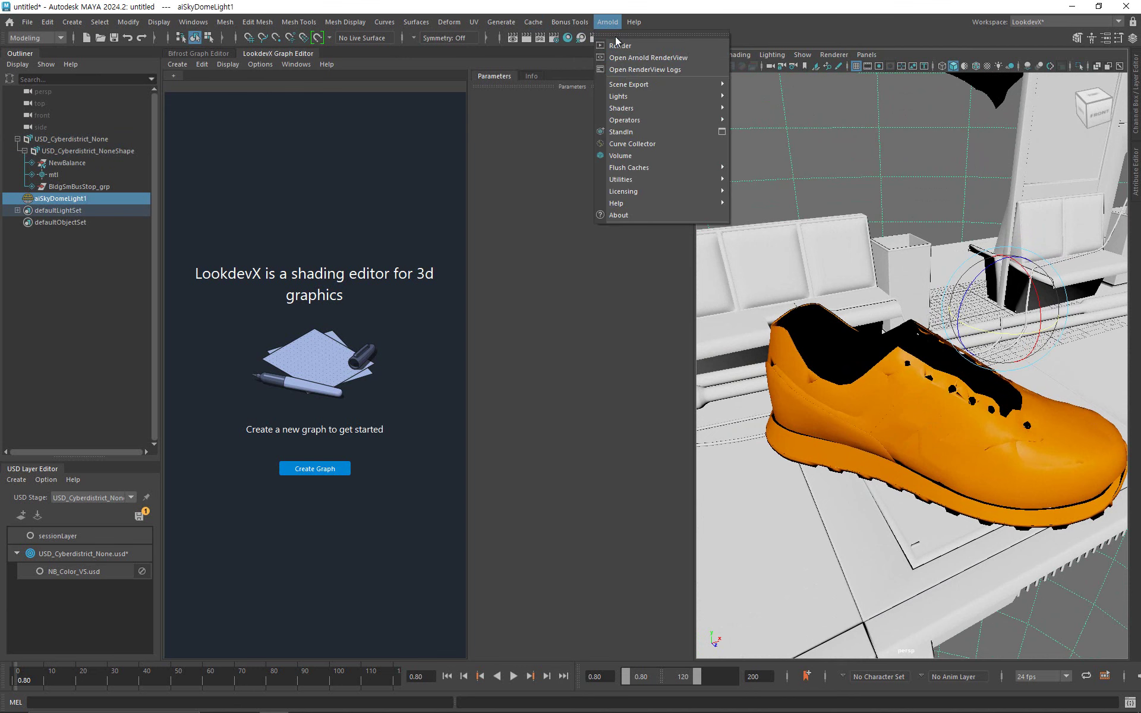
left_click(632, 58)
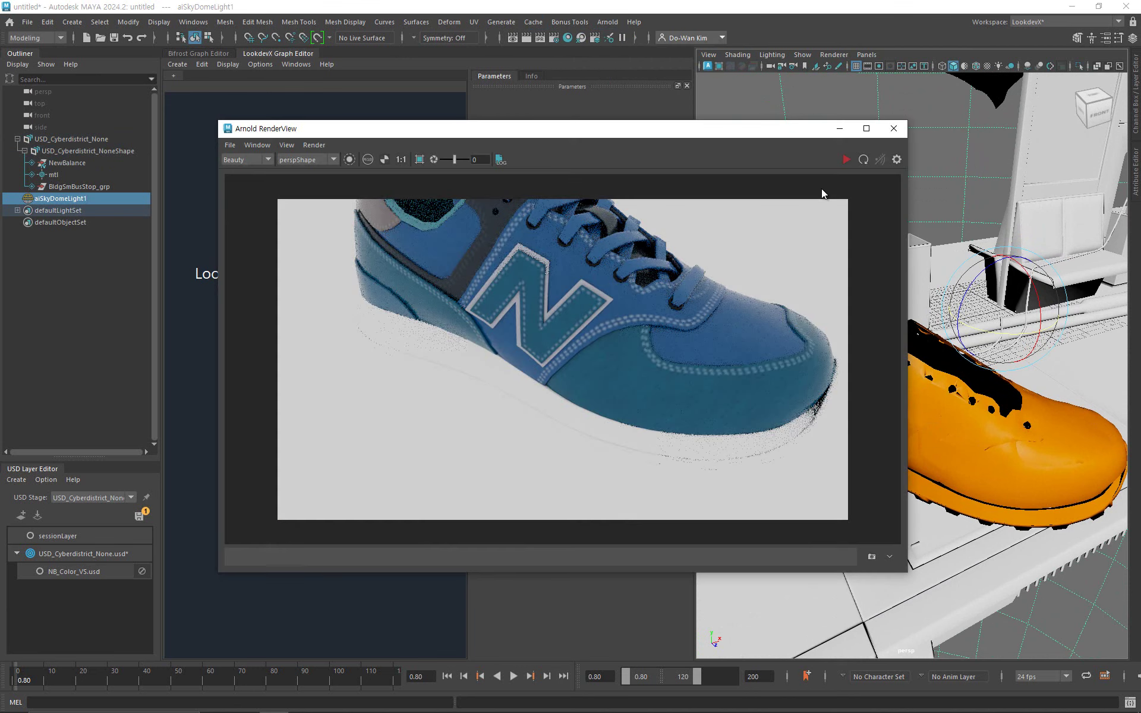
left_click(847, 159)
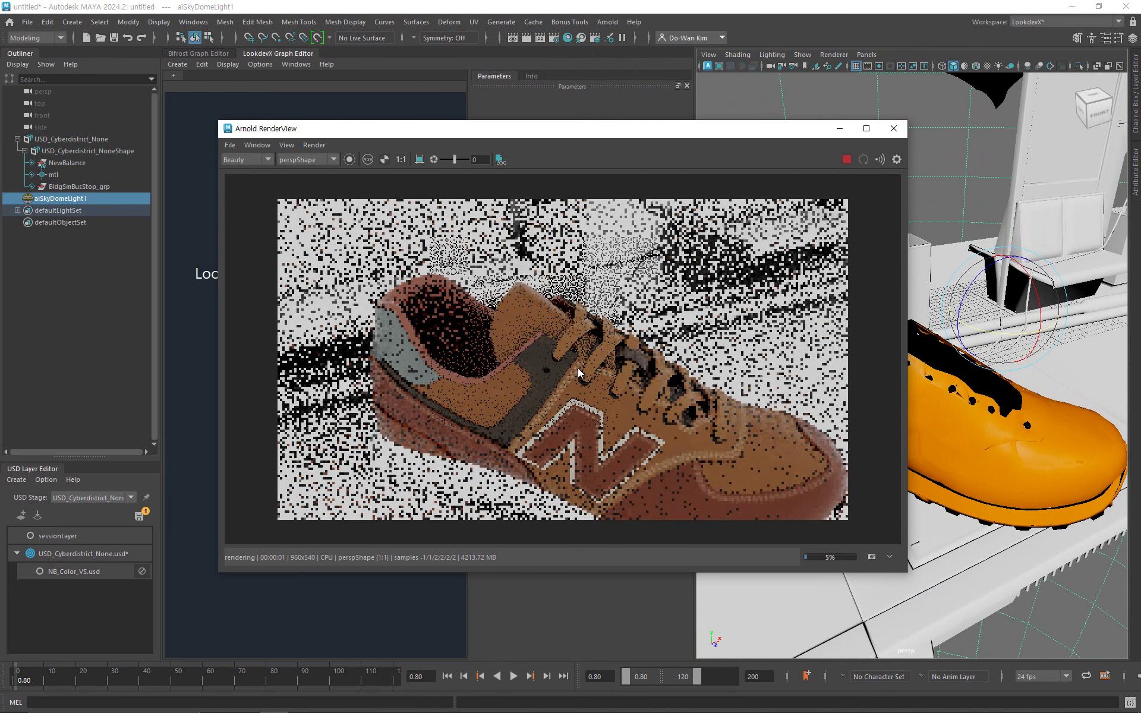
right_click_drag(563, 370, 533, 370, "alt")
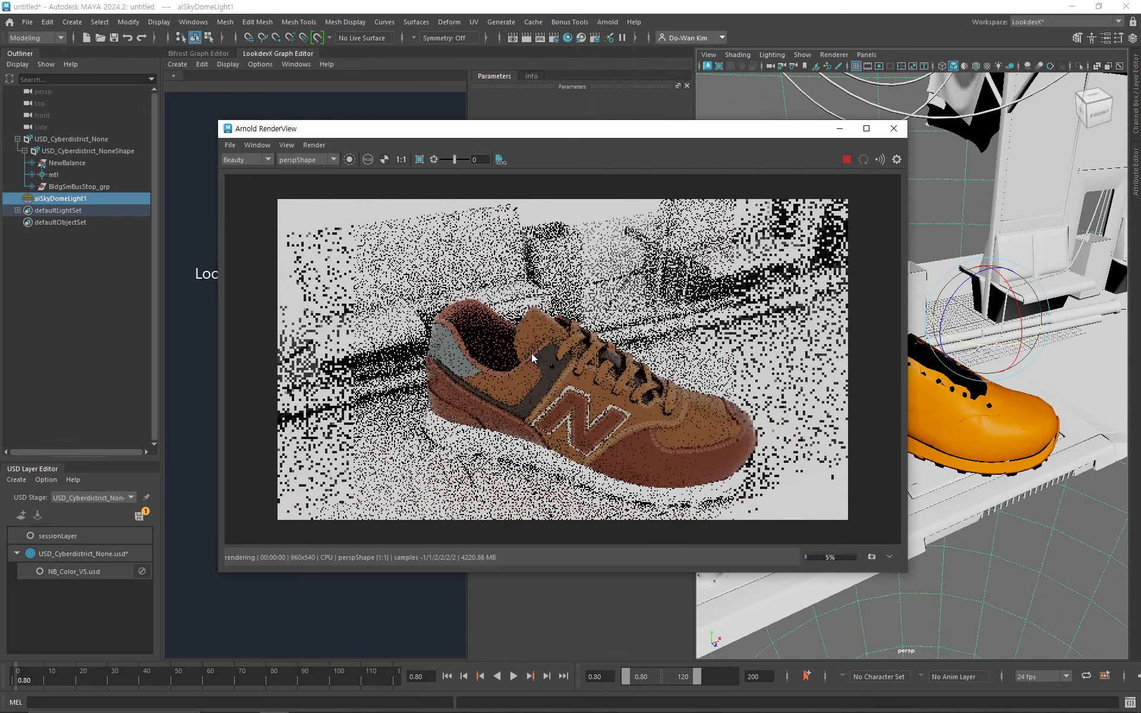
middle_click_drag(532, 359, 533, 337, "alt")
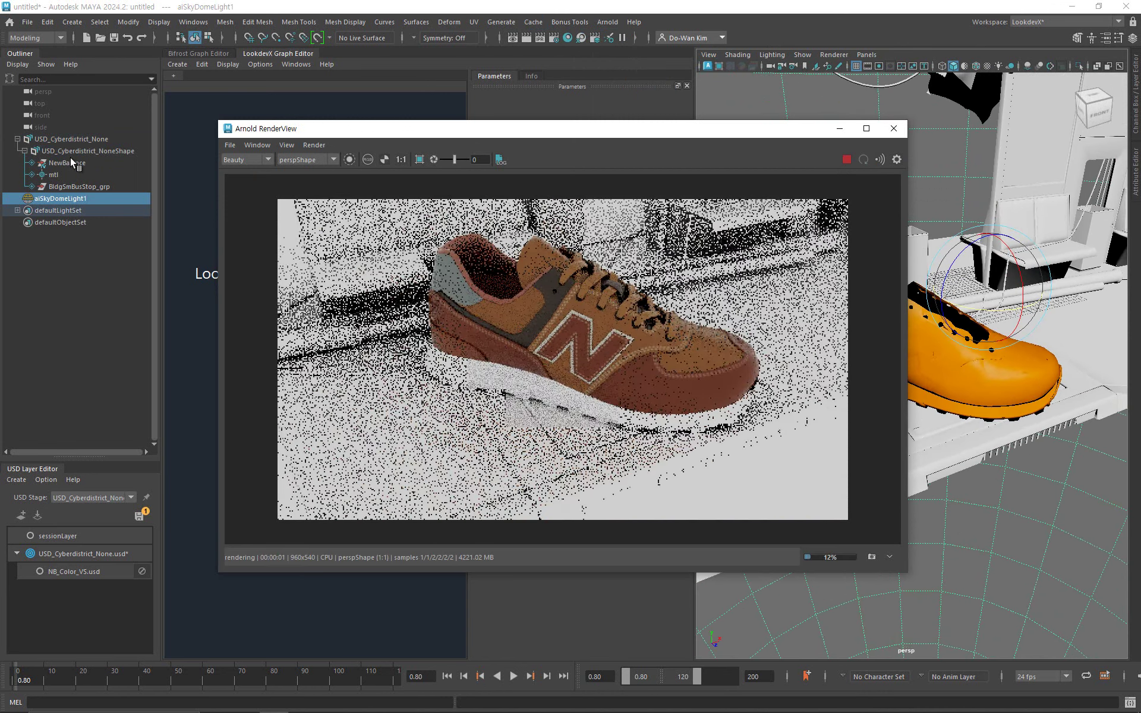
Switch the NewBalance prim's color variant to blue while the render is running.
left_click(69, 164)
right_click(69, 164)
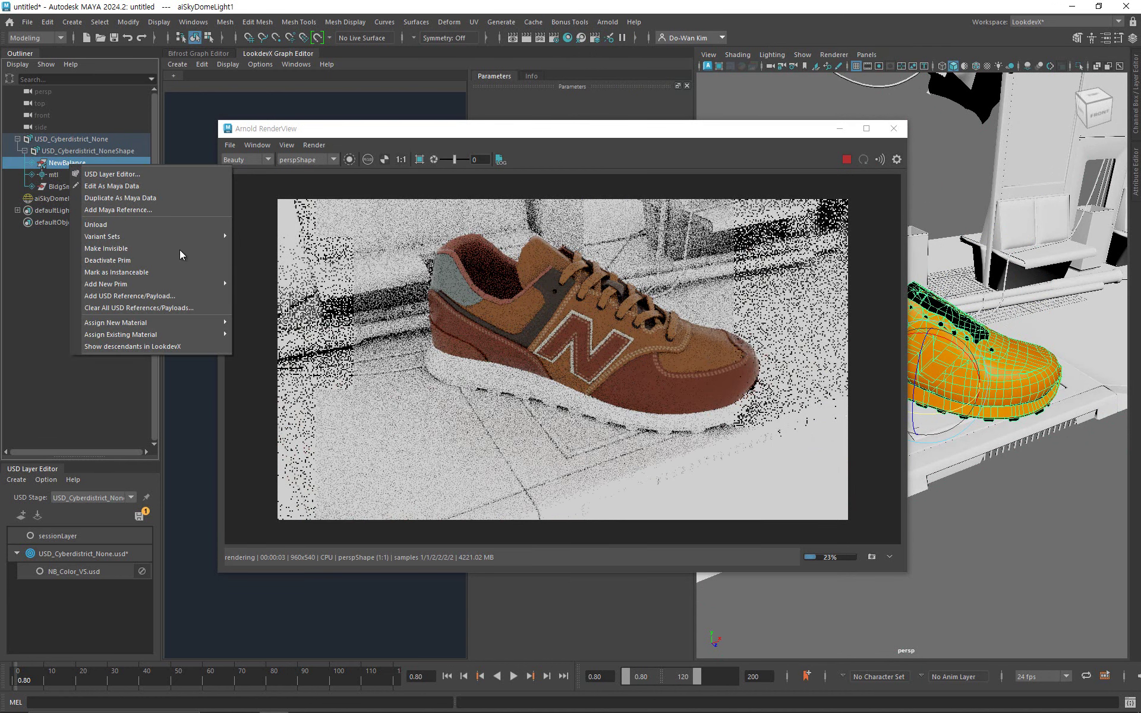
mouse_move(207, 237)
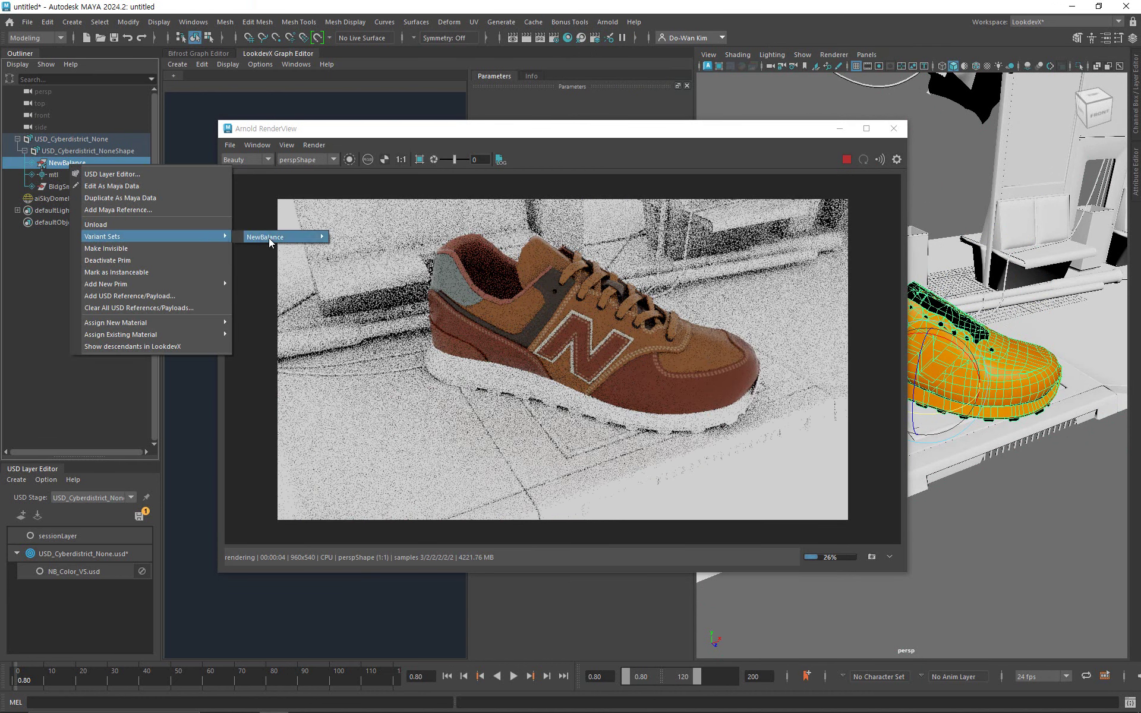
mouse_move(268, 238)
left_click(343, 238)
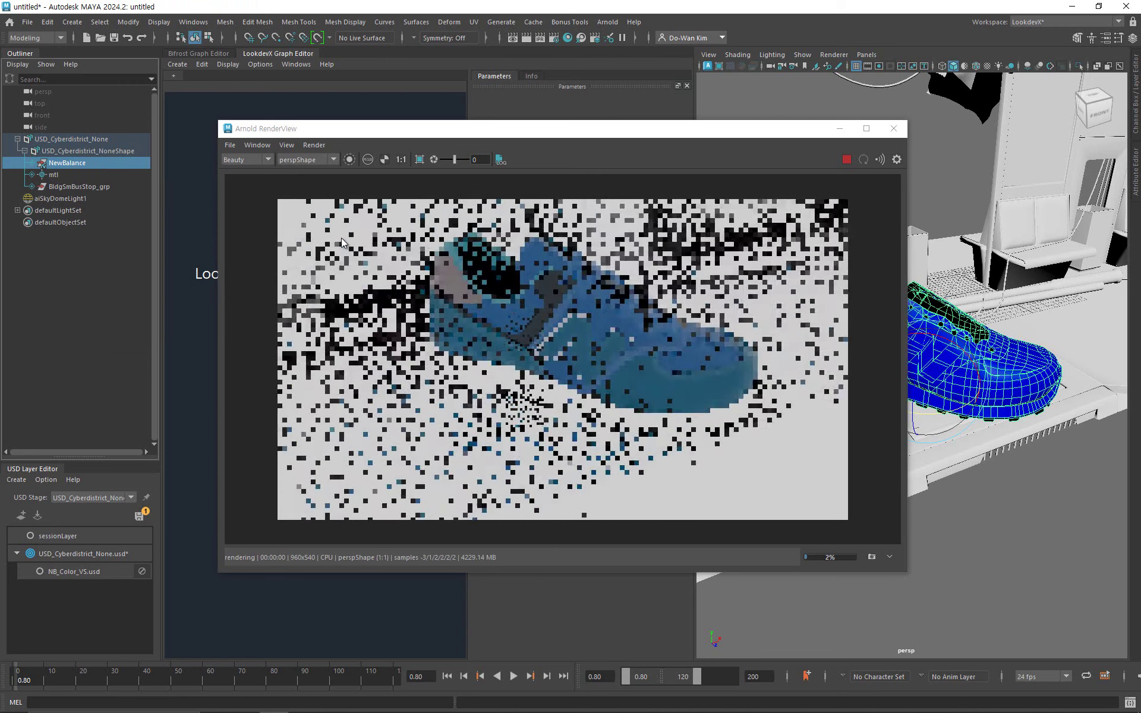